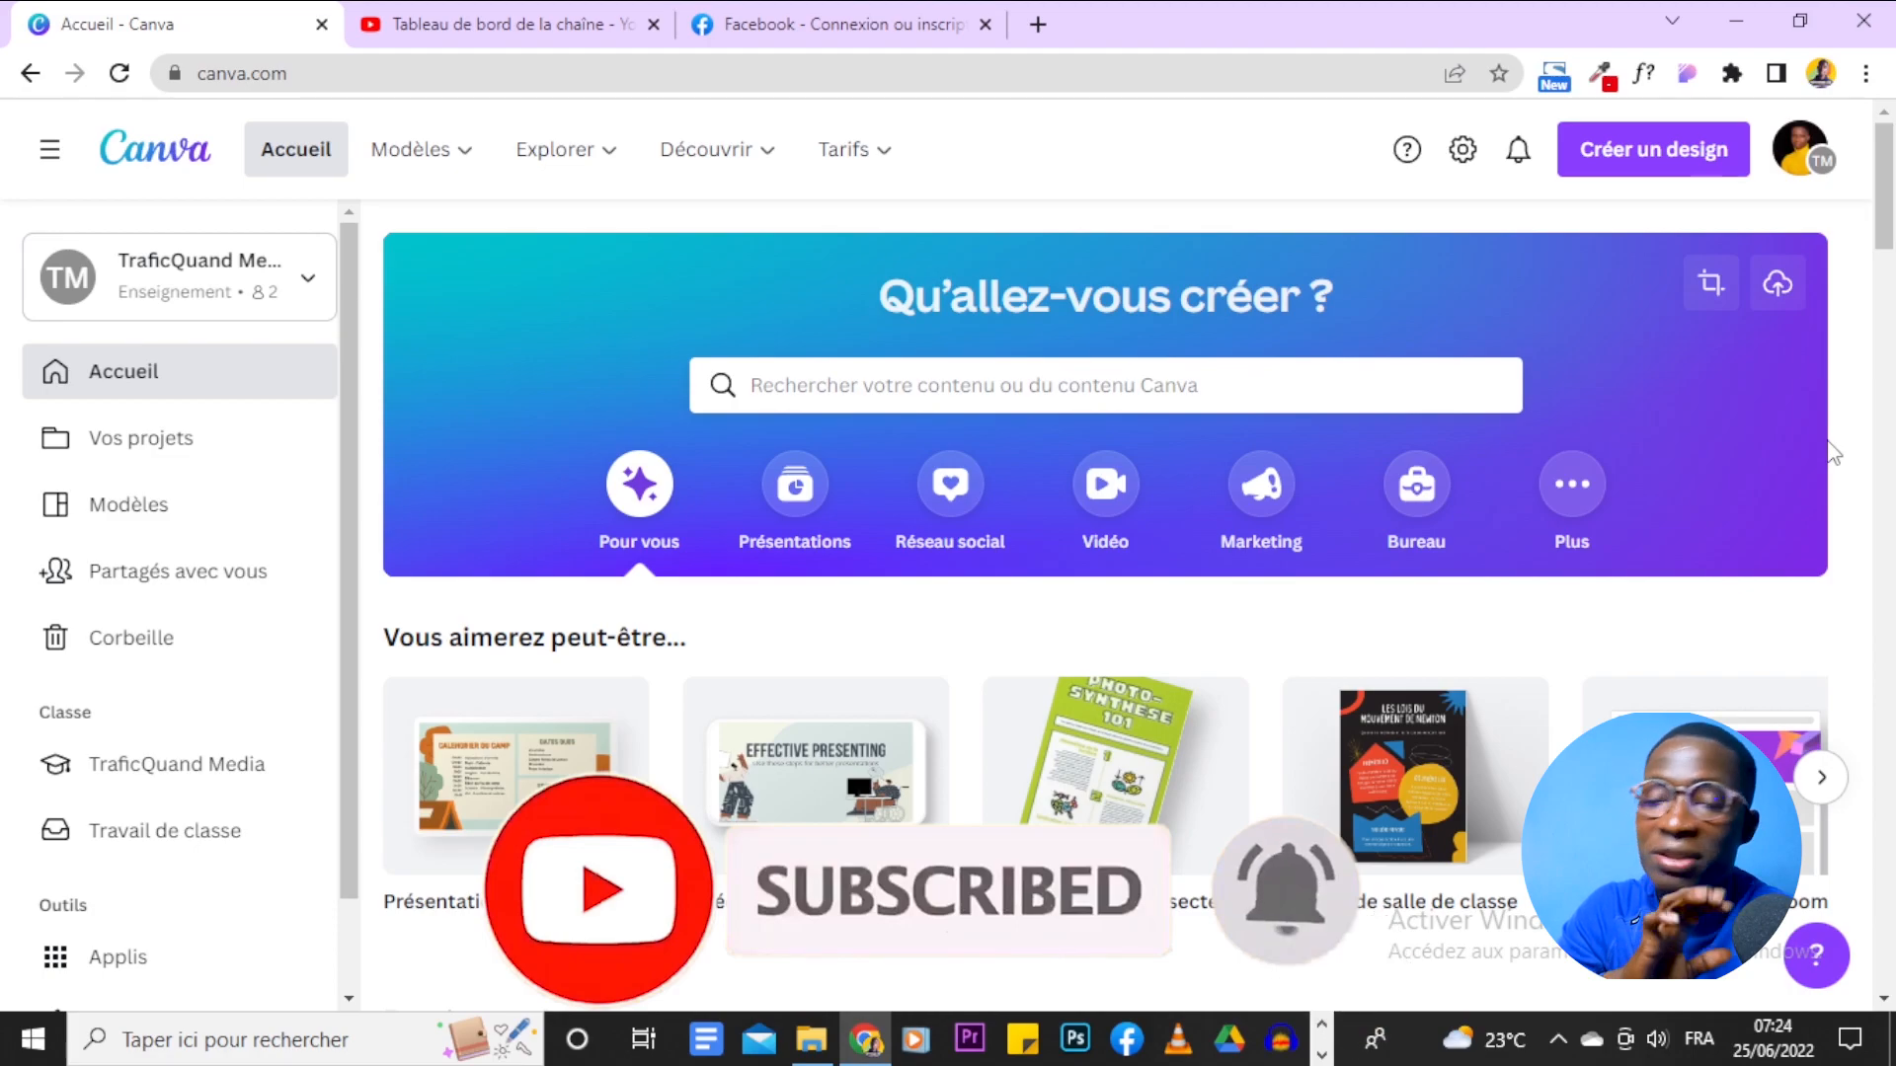
Create a blank Publication Instagram design (1080 × 1080 px) from the popular social media formats.
scroll(1827, 449, down, 3)
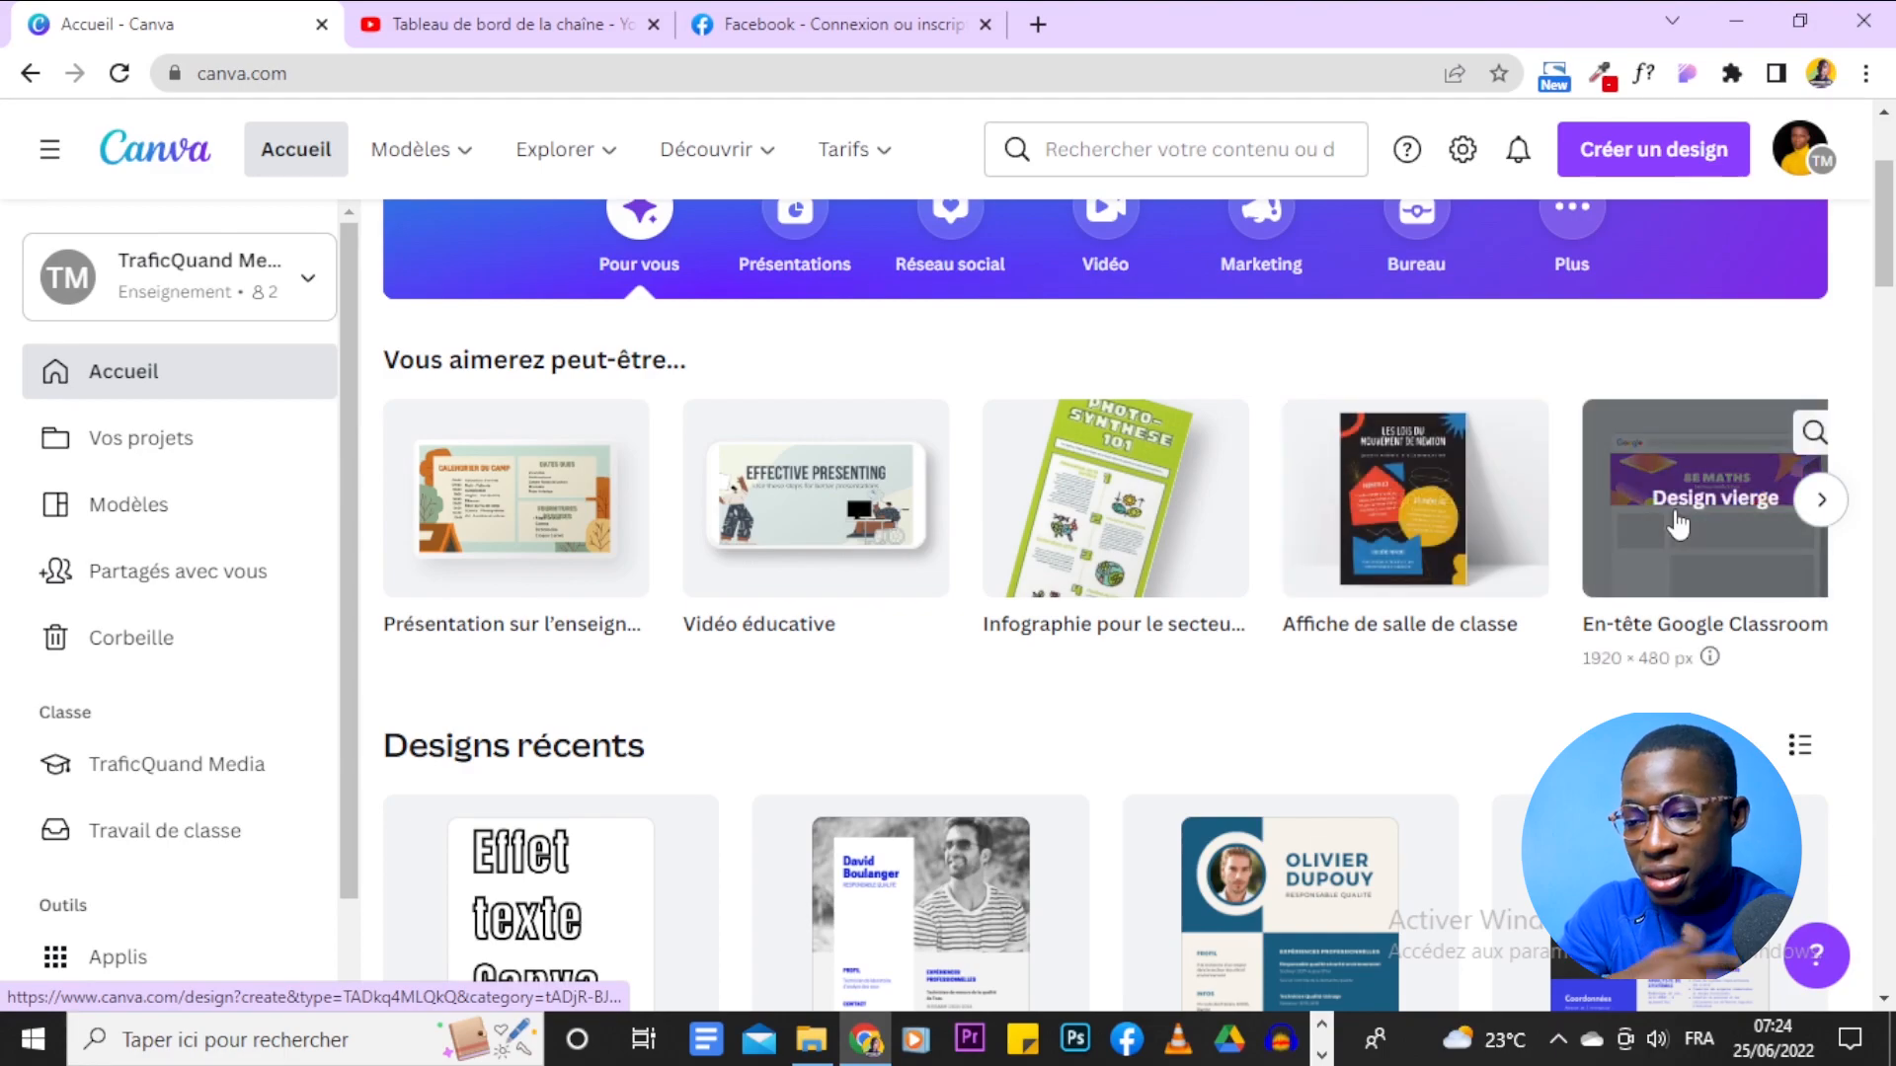
scroll(1684, 480, up, 3)
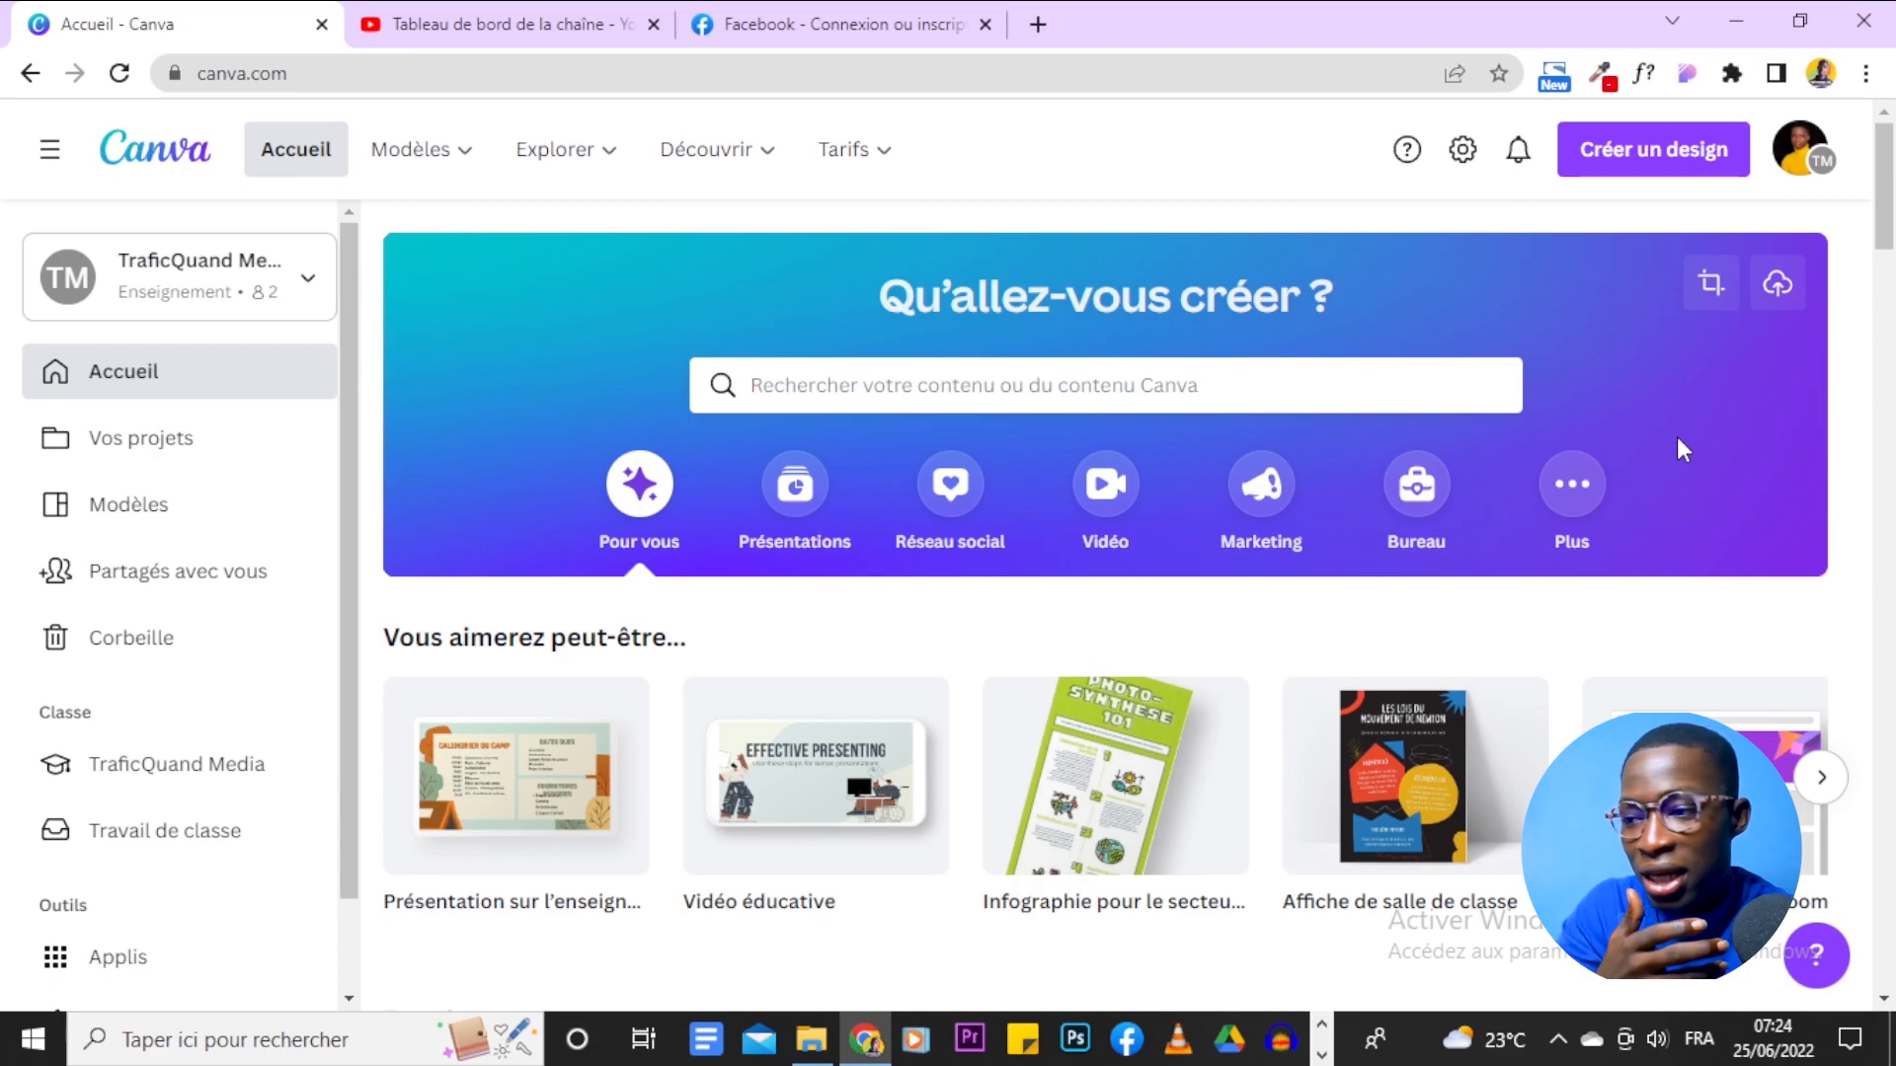
scroll(1681, 449, down, 1)
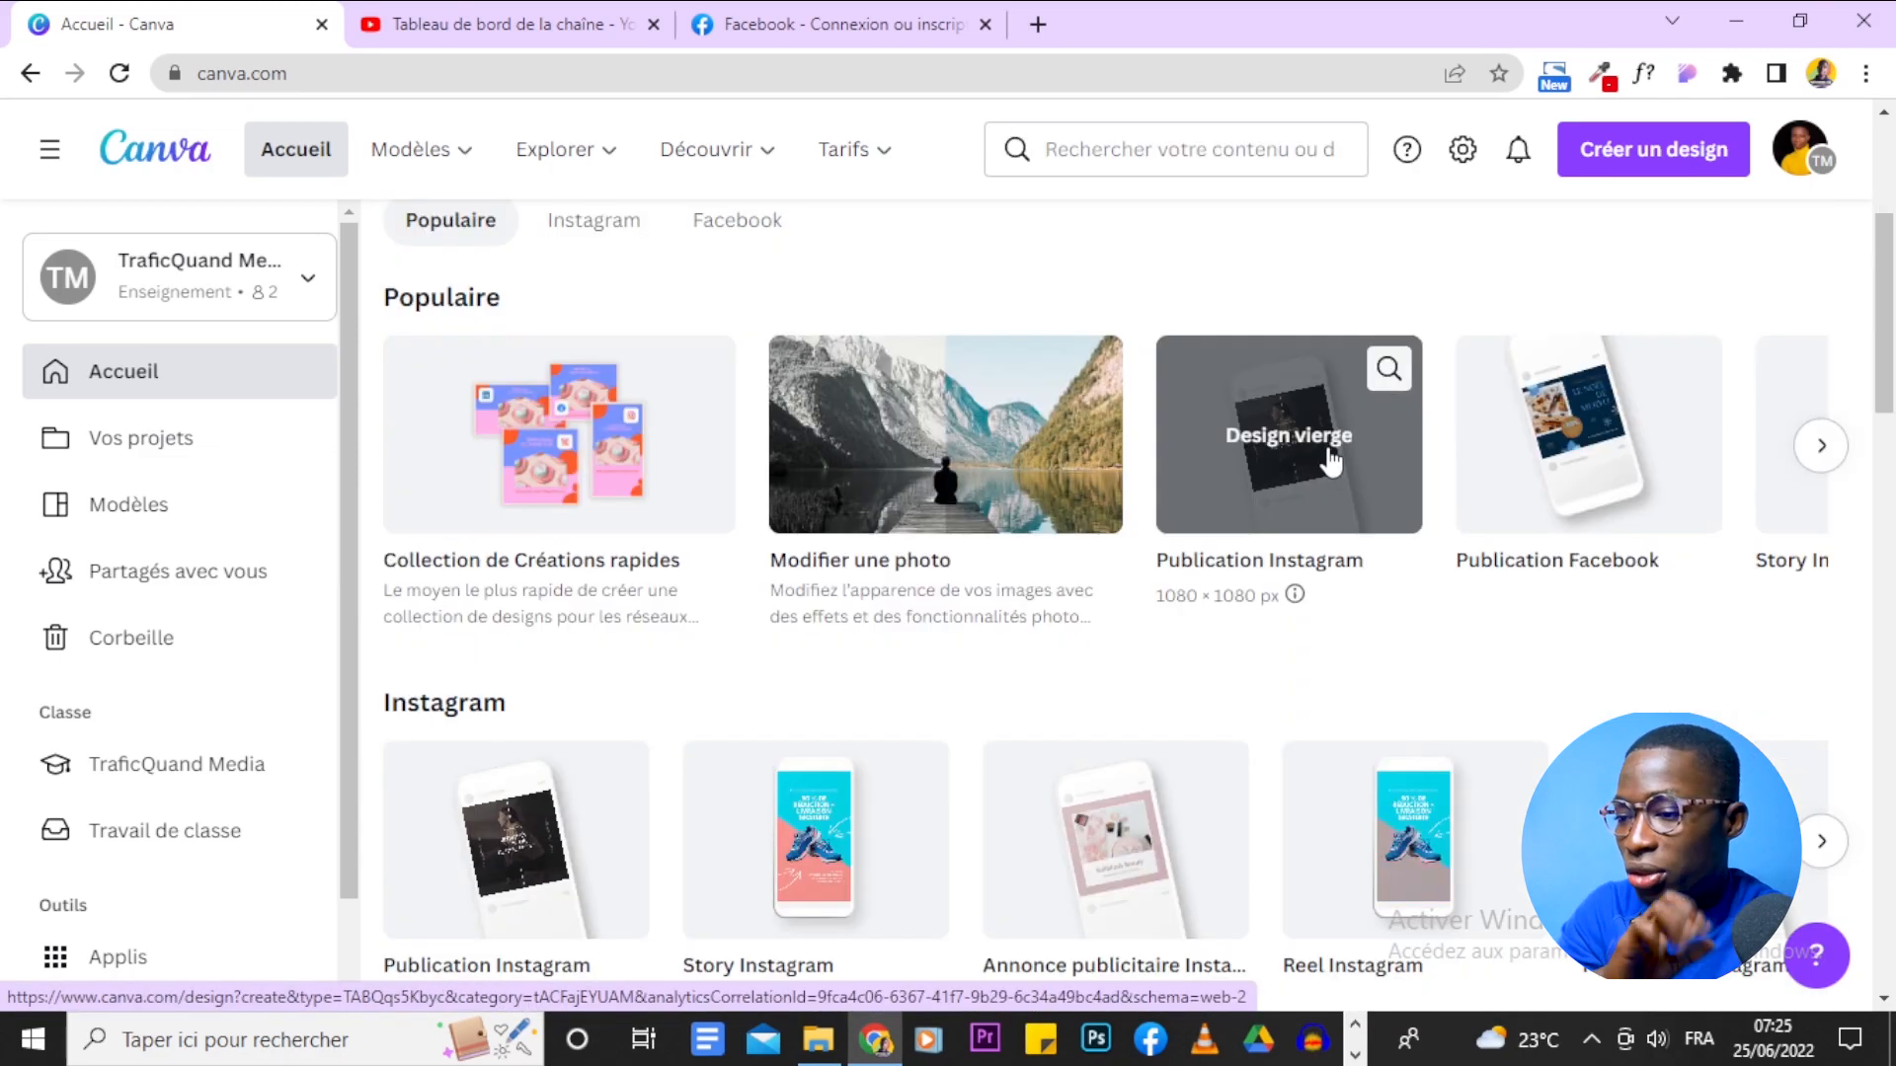
click(1318, 454)
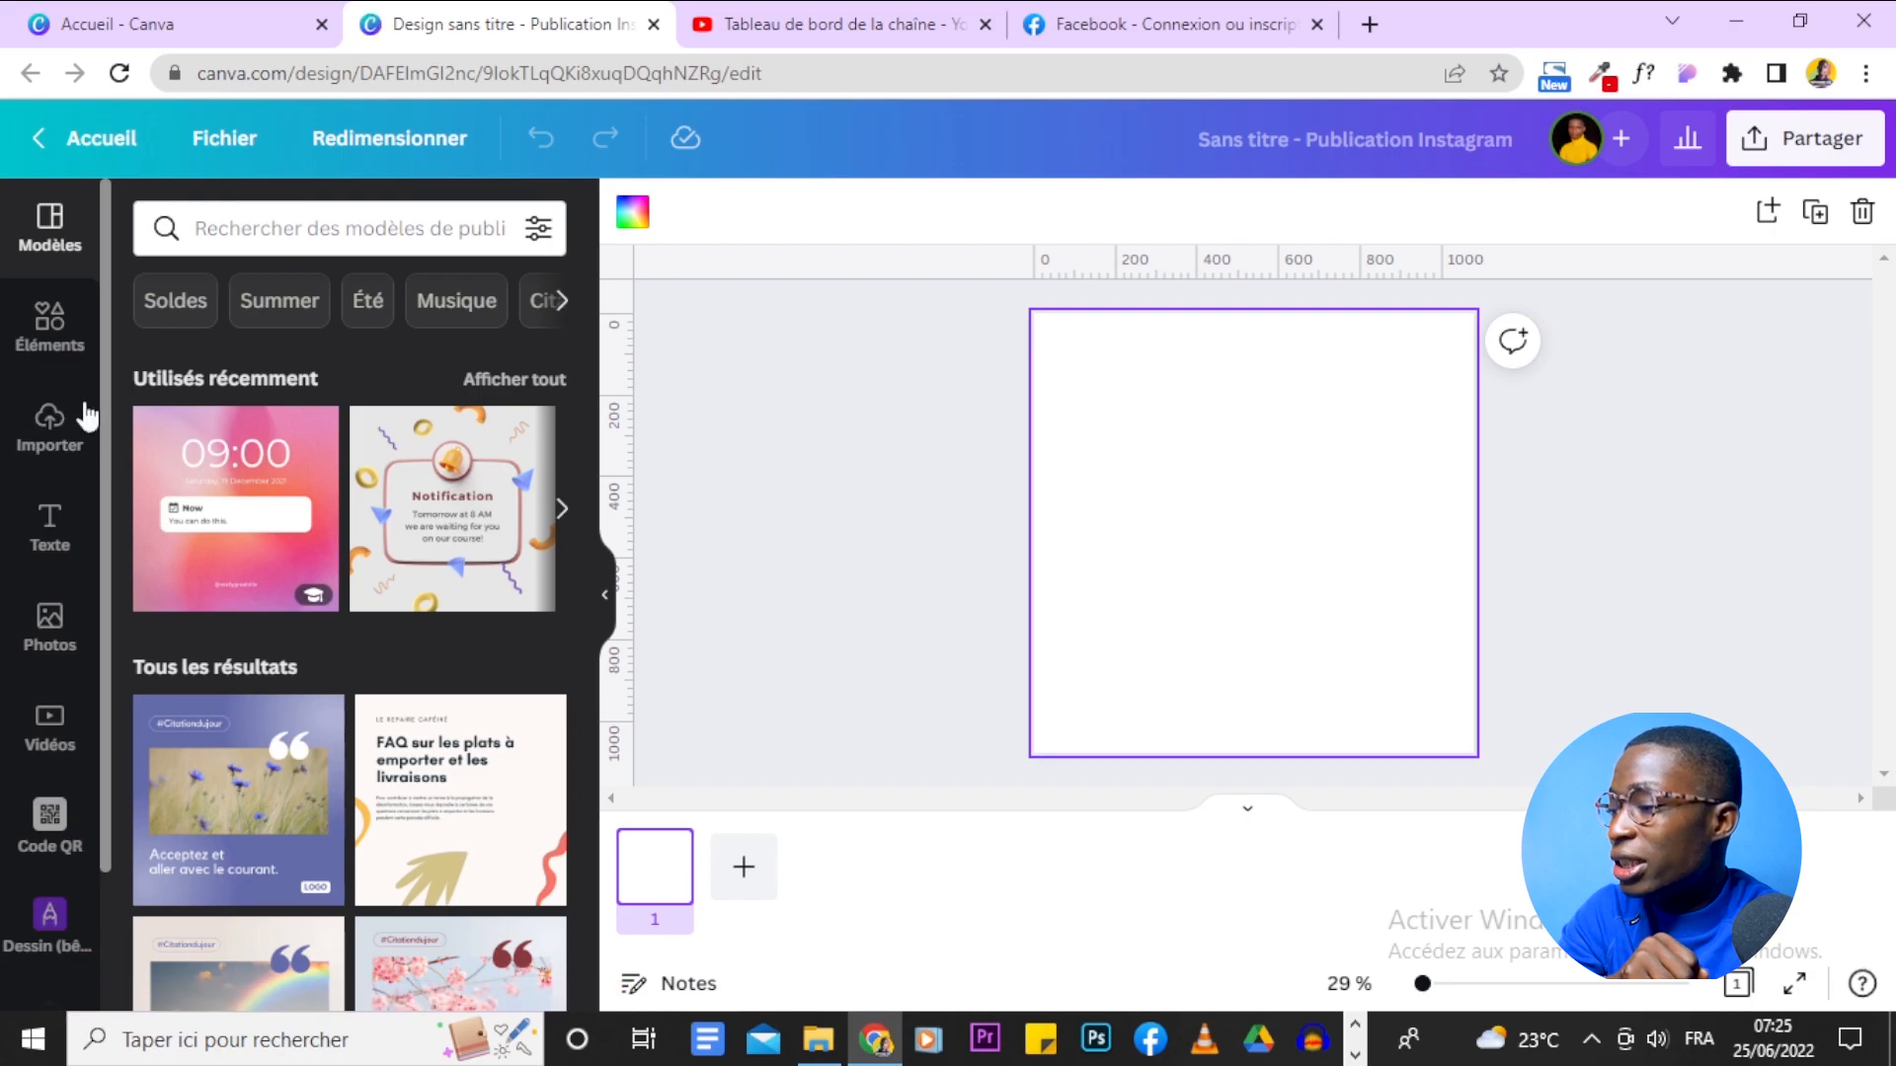
View the media import option in the Instagram design without choosing a file and return to the home page.
click(50, 425)
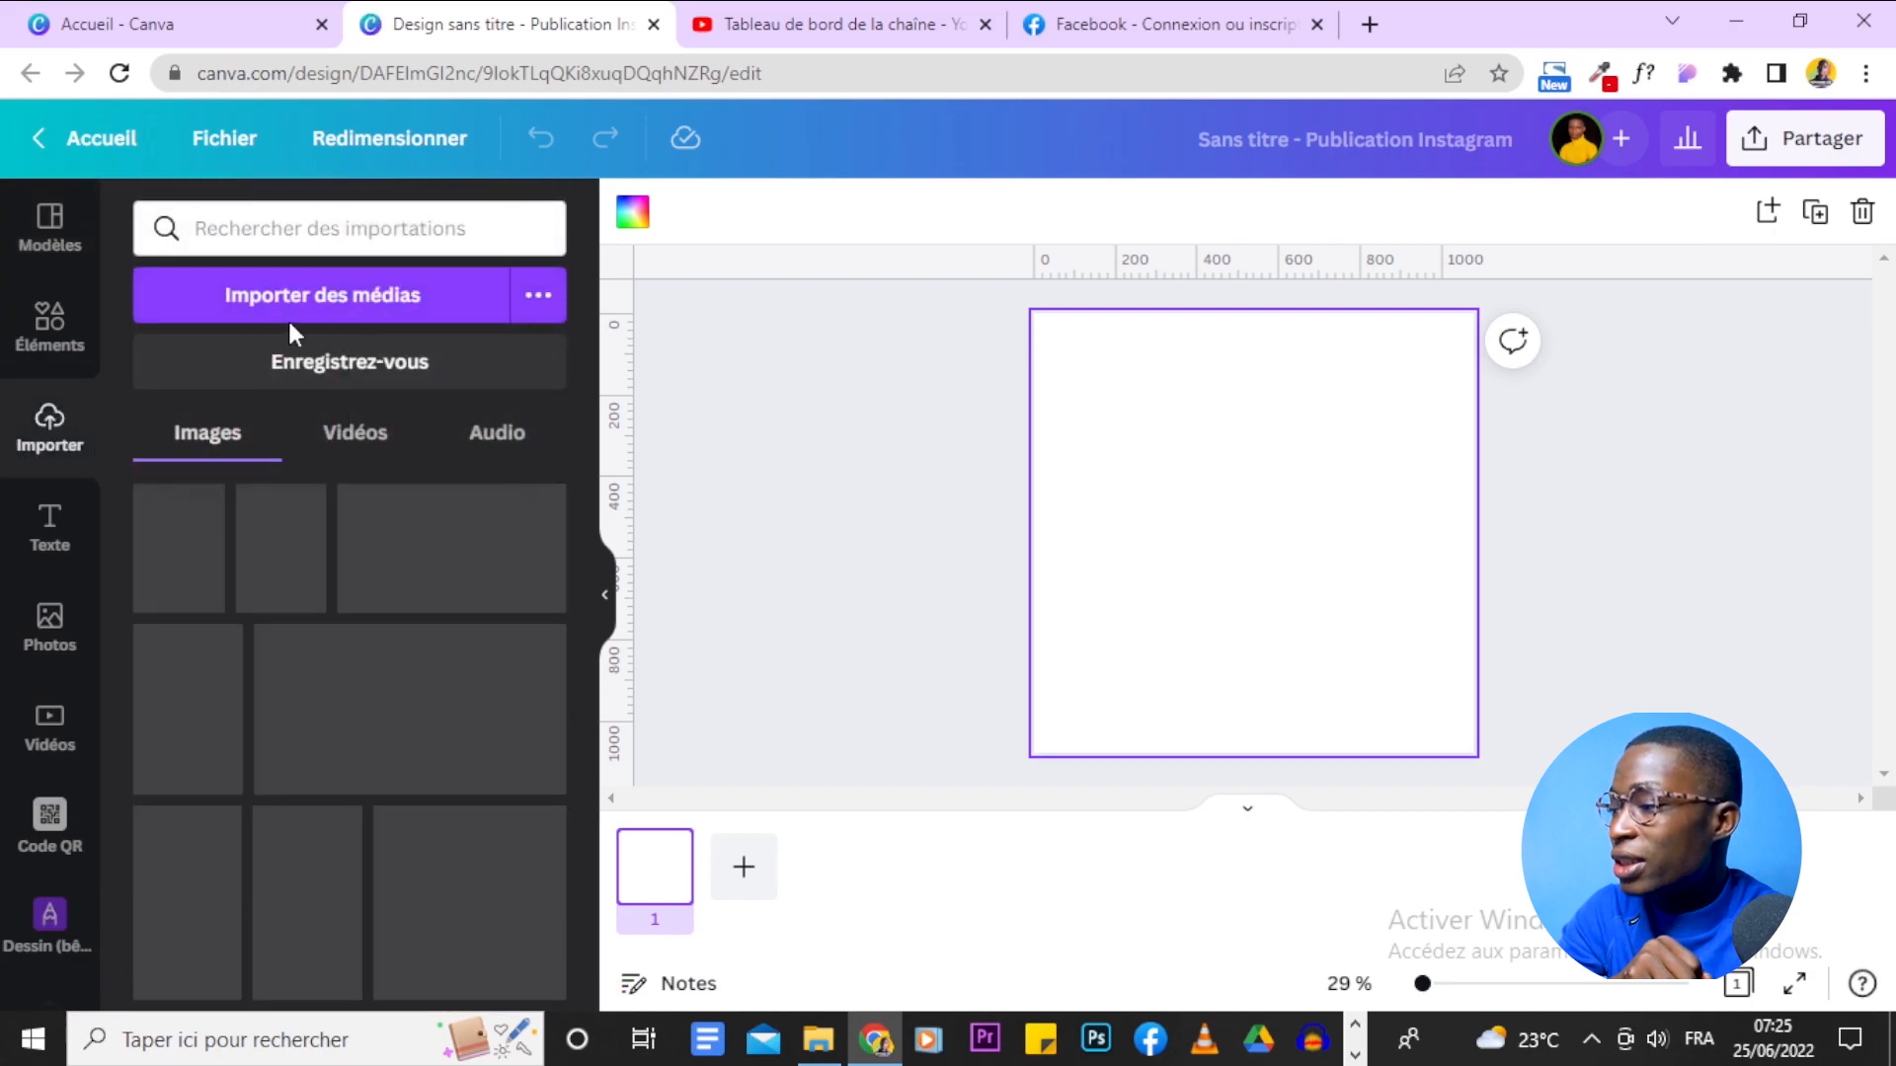
click(343, 290)
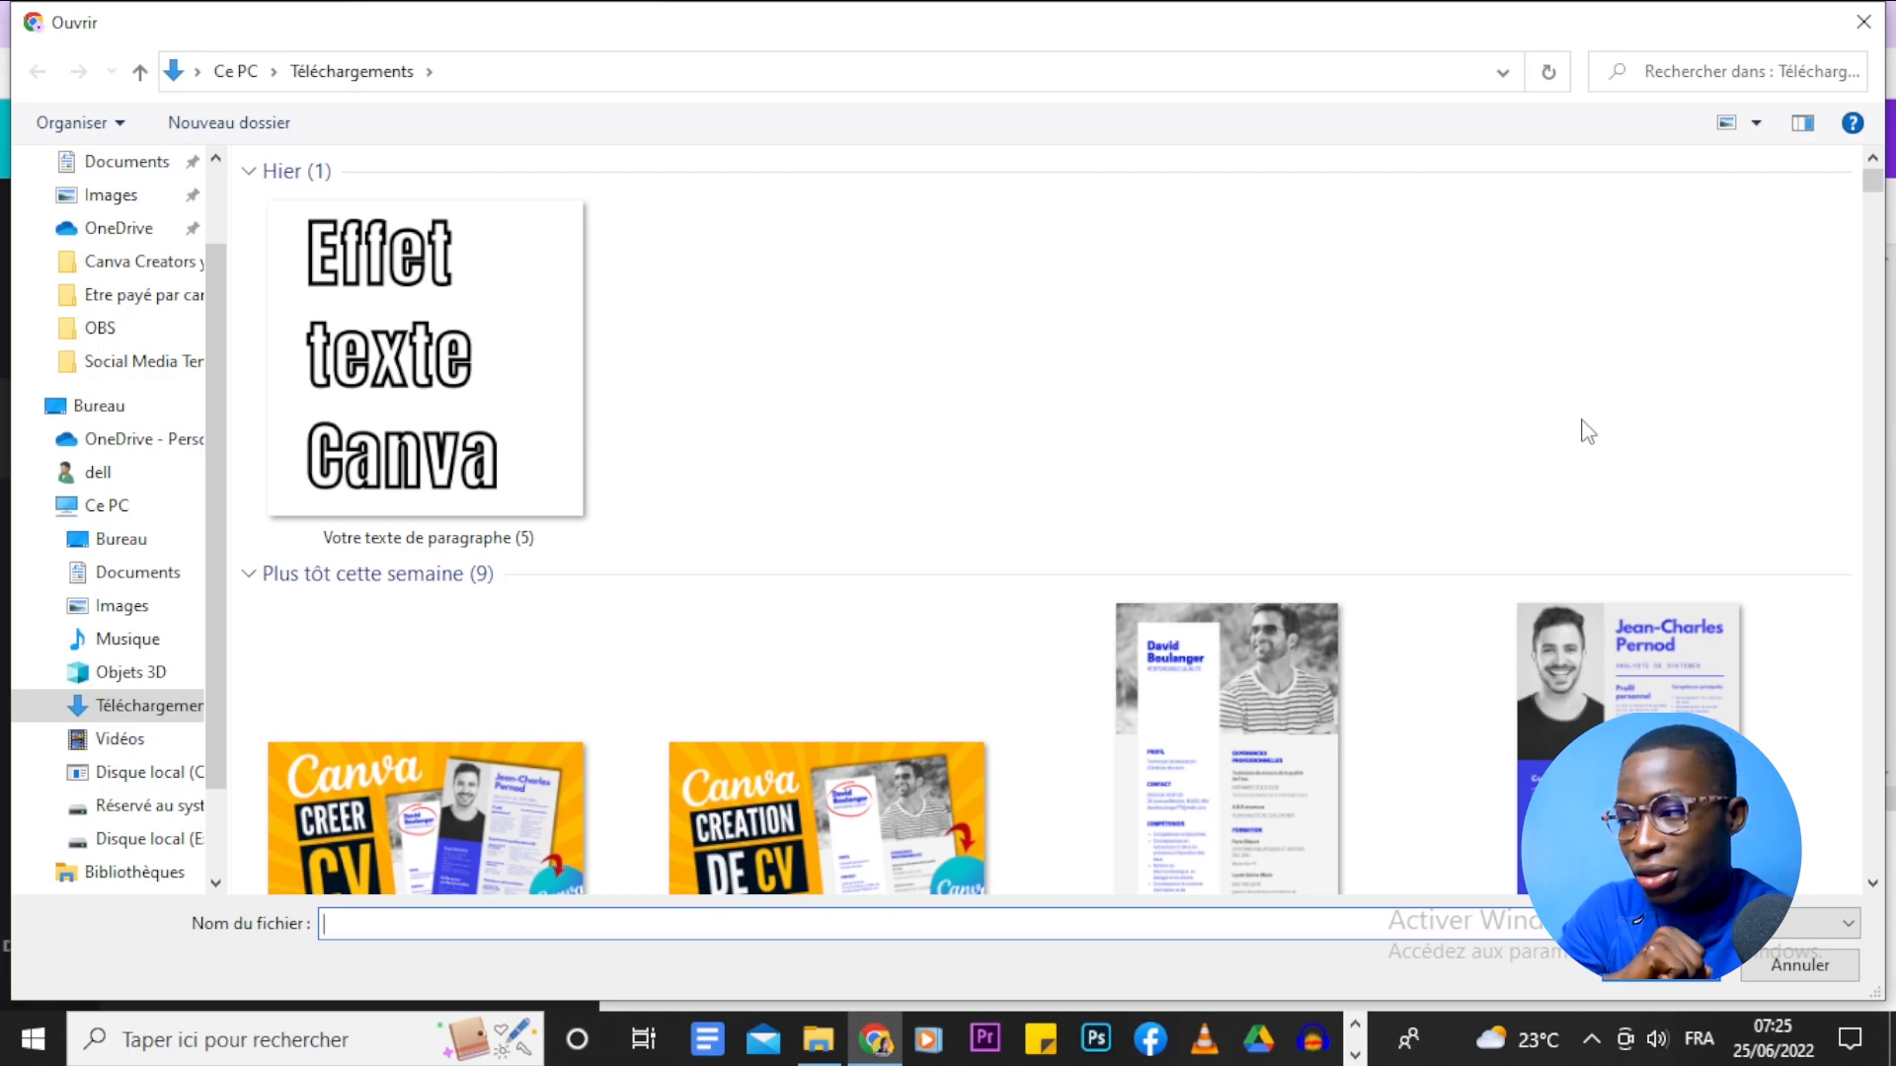
click(1857, 41)
click(5, 12)
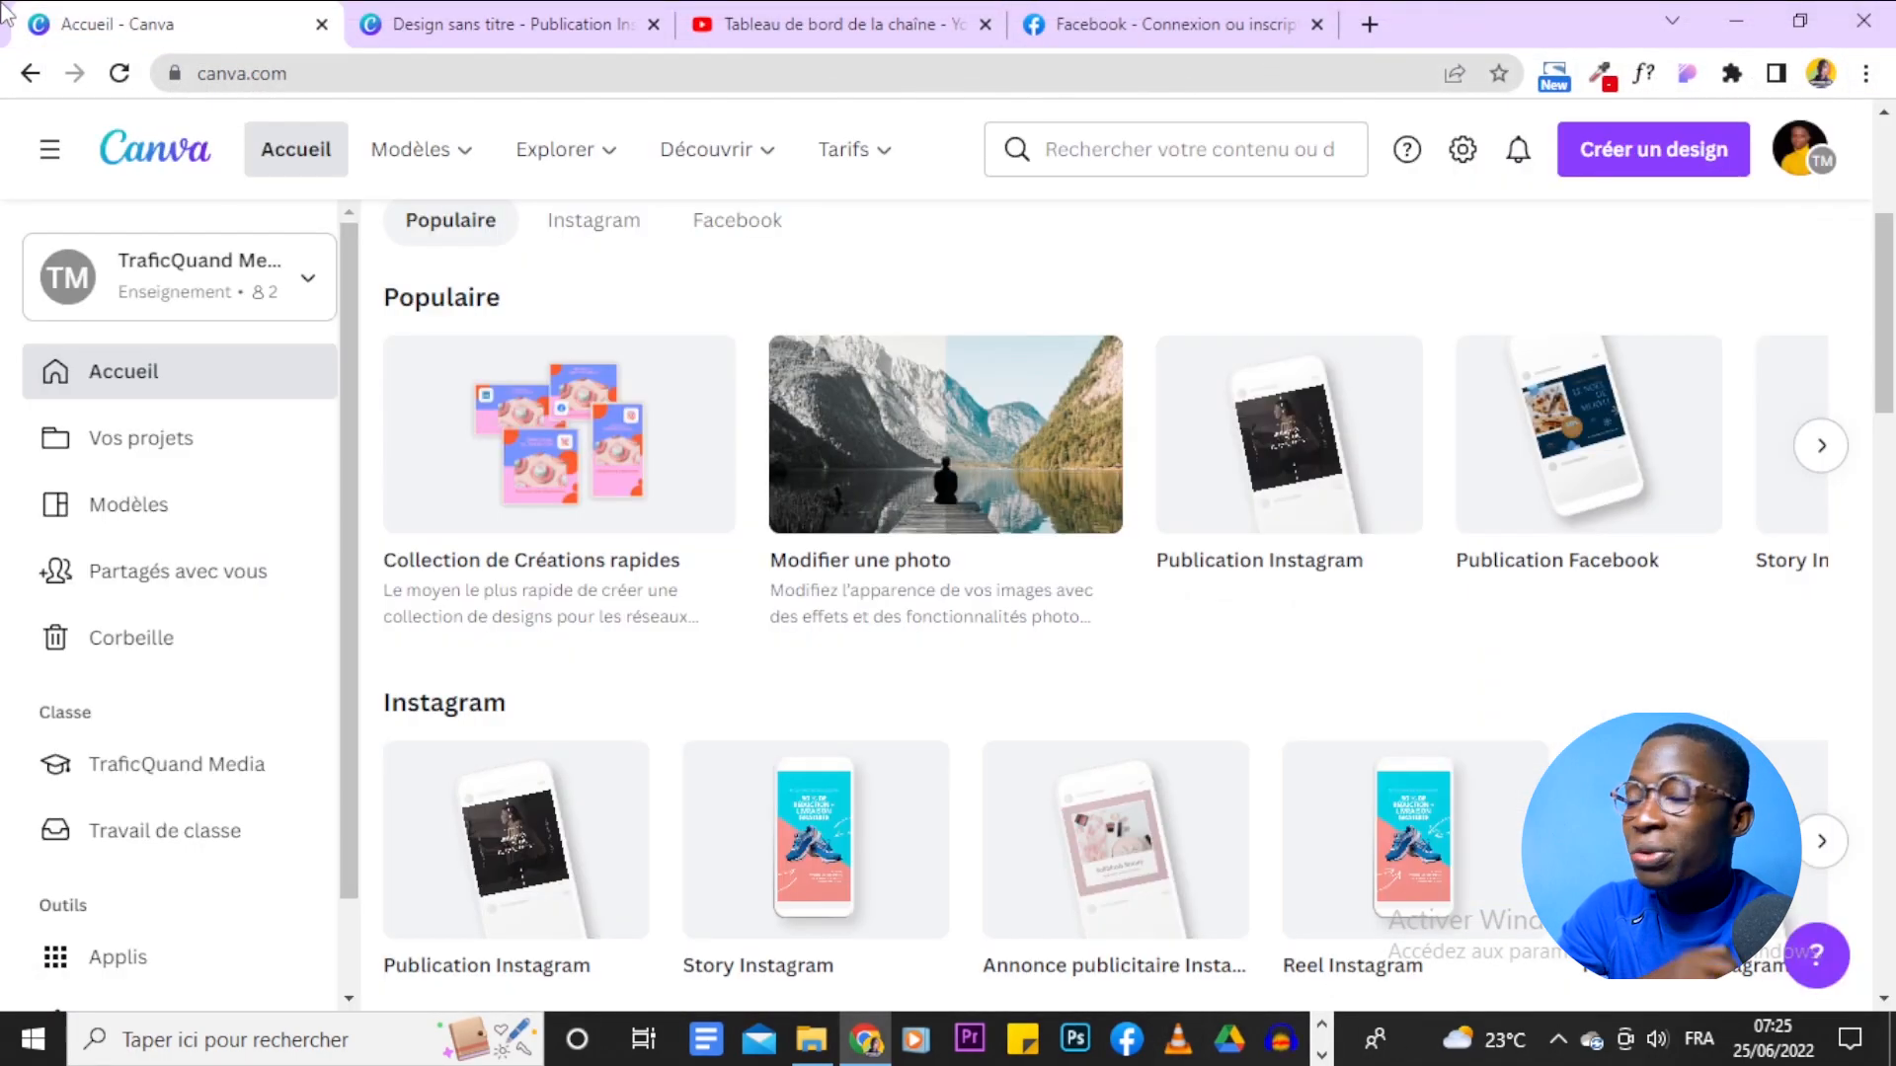
scroll(1542, 622, up, 4)
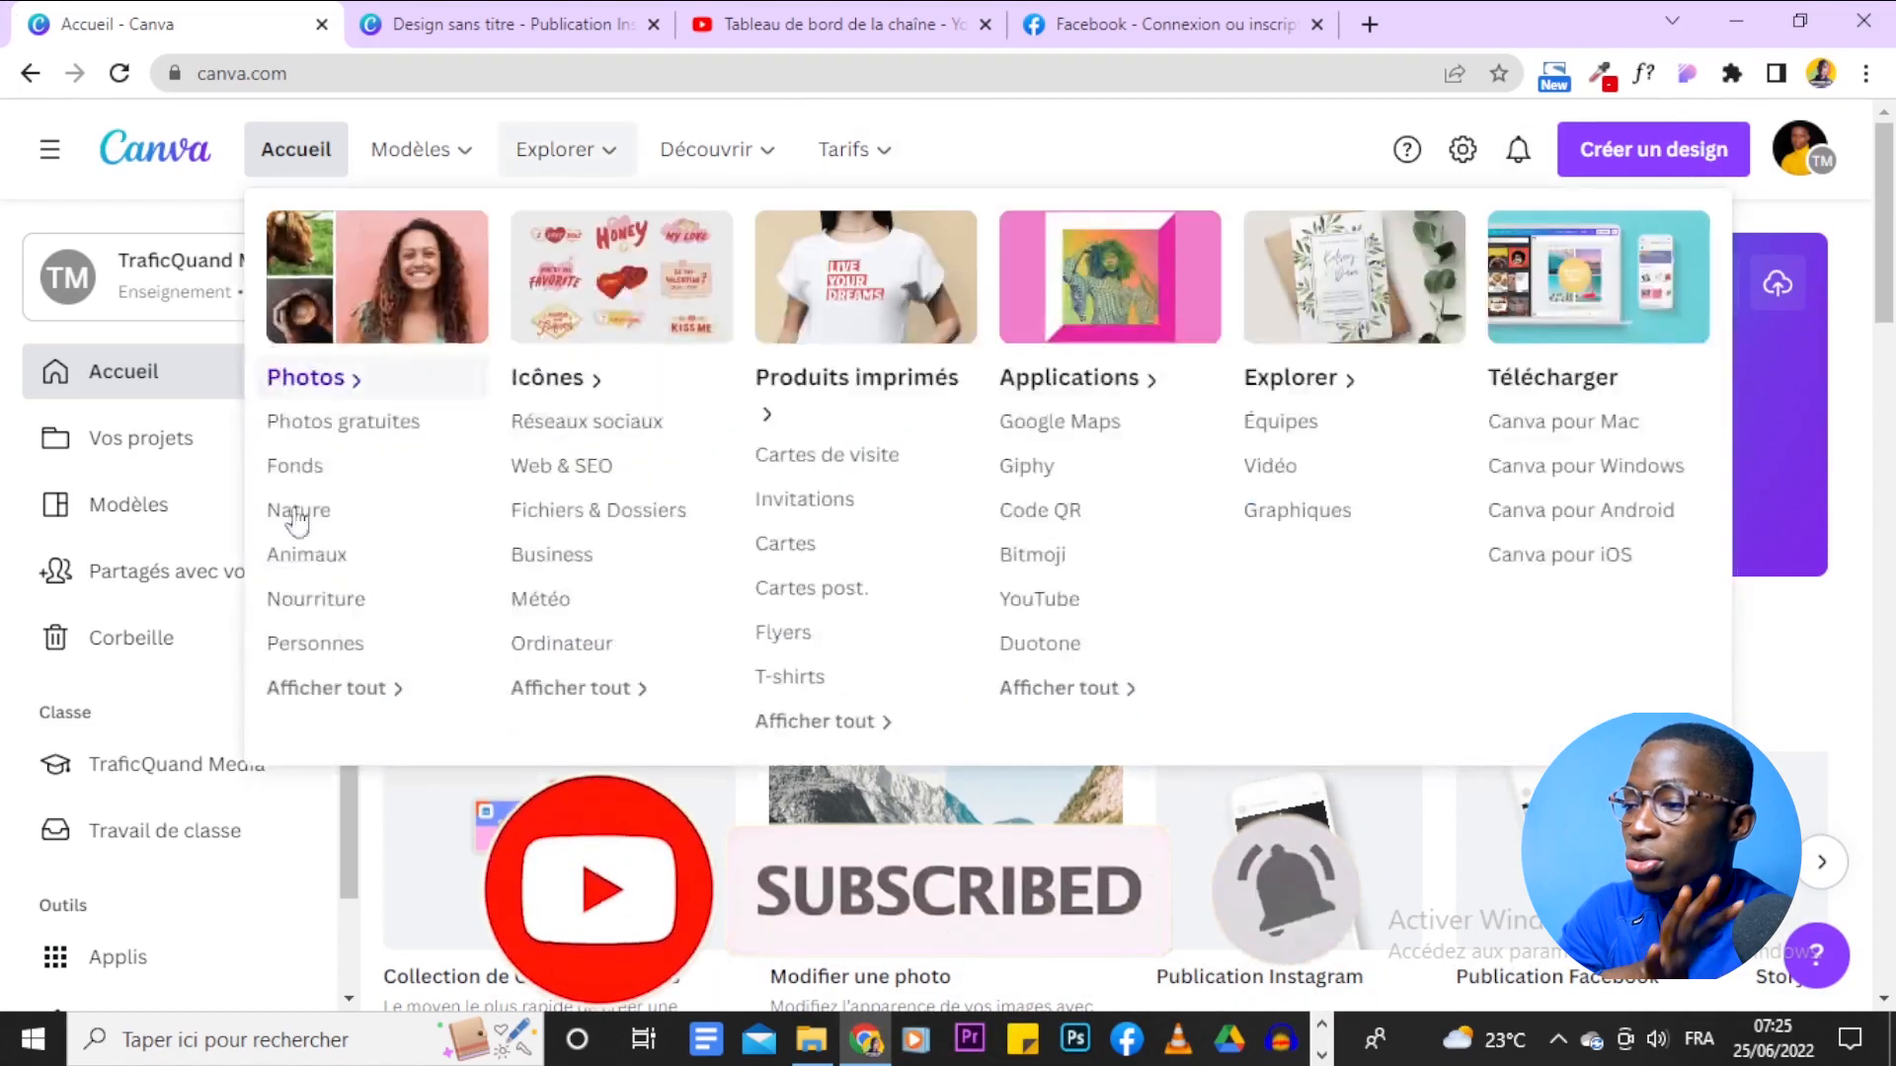
scroll(1803, 584, down, 3)
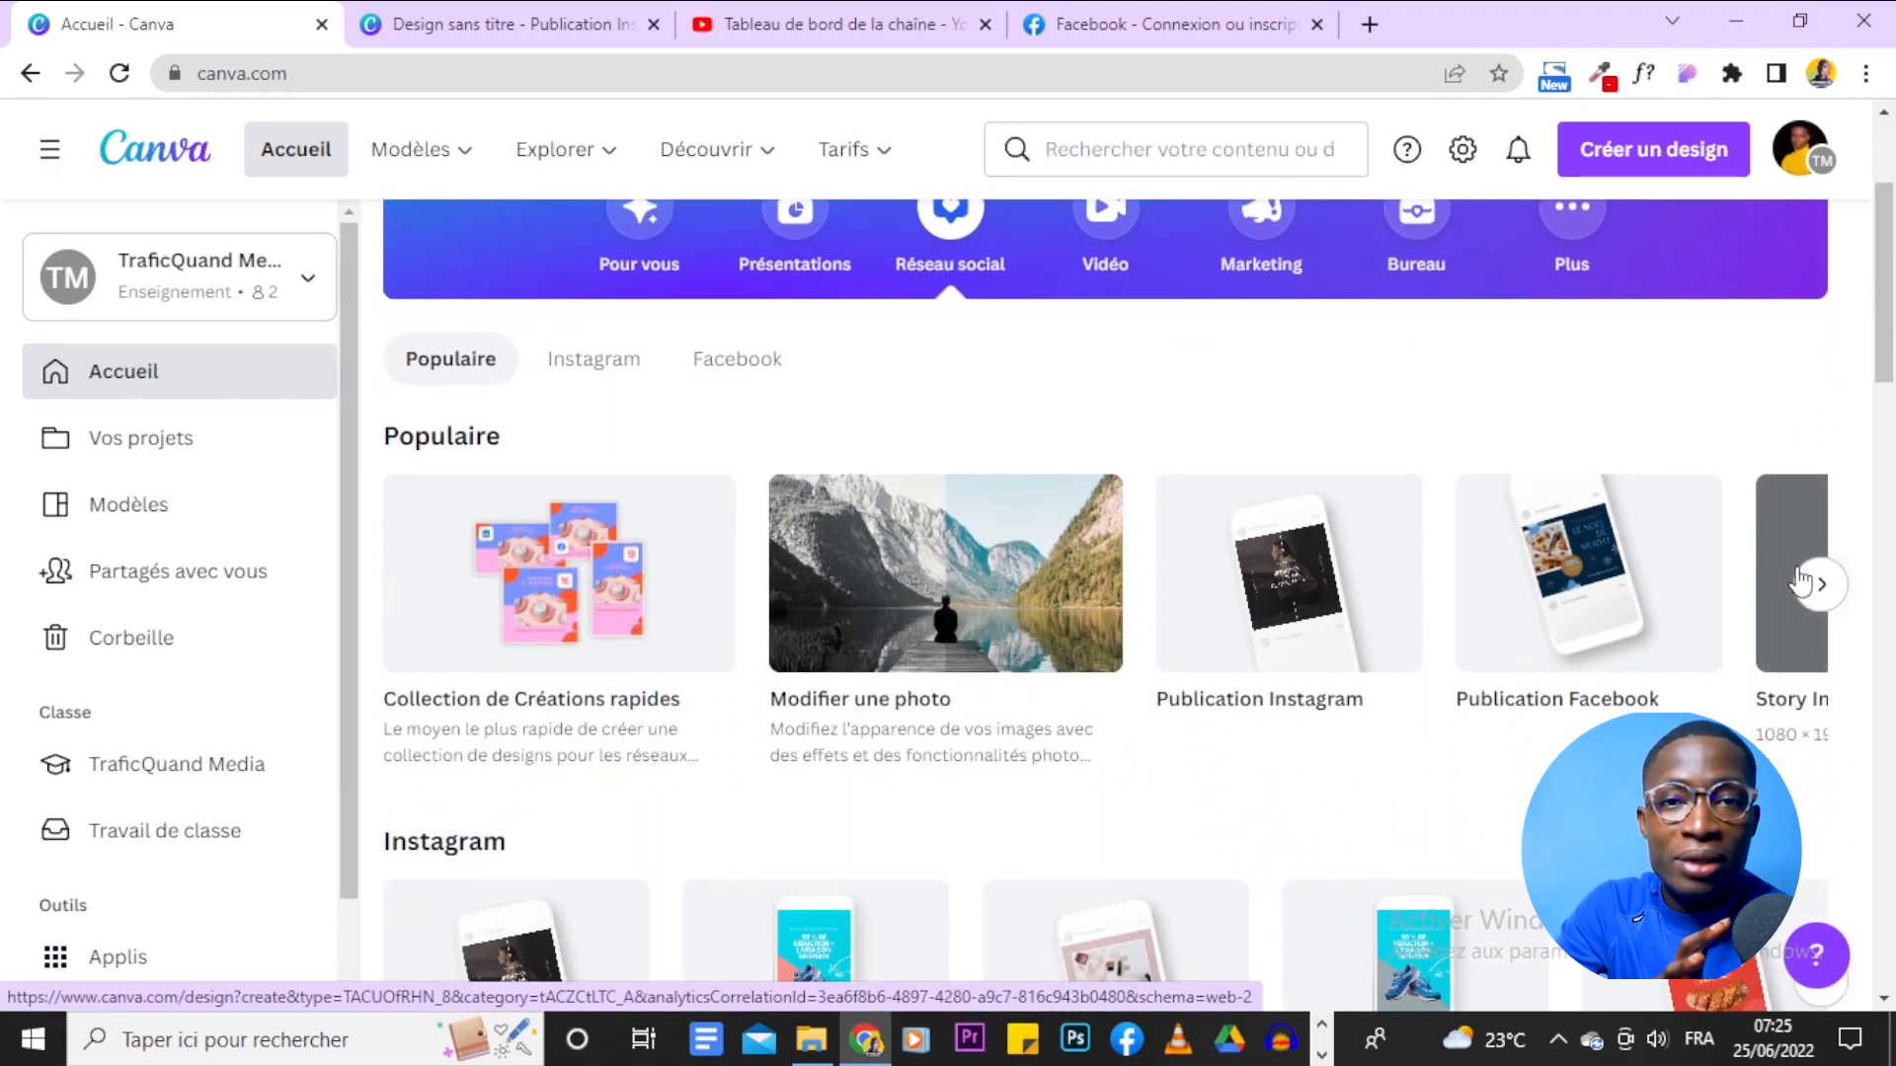
scroll(1803, 585, up, 1)
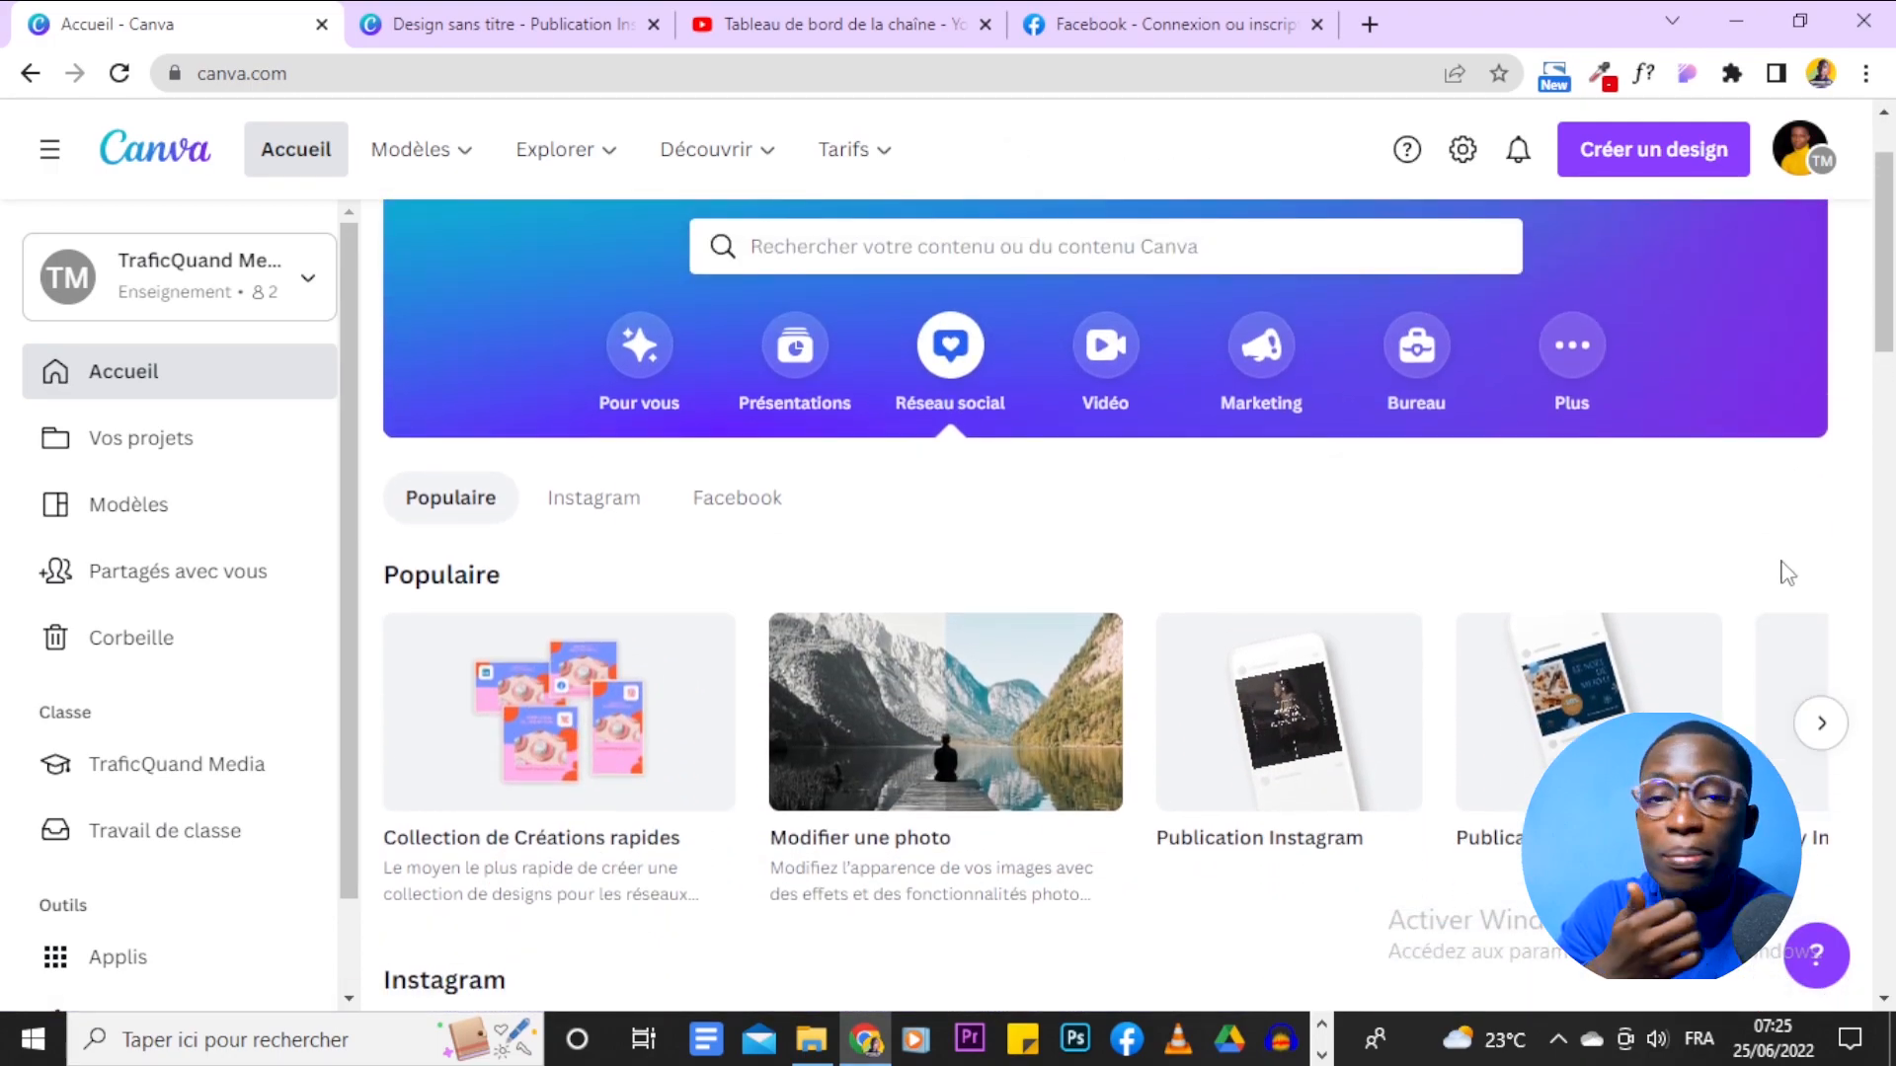
scroll(1774, 520, up, 1)
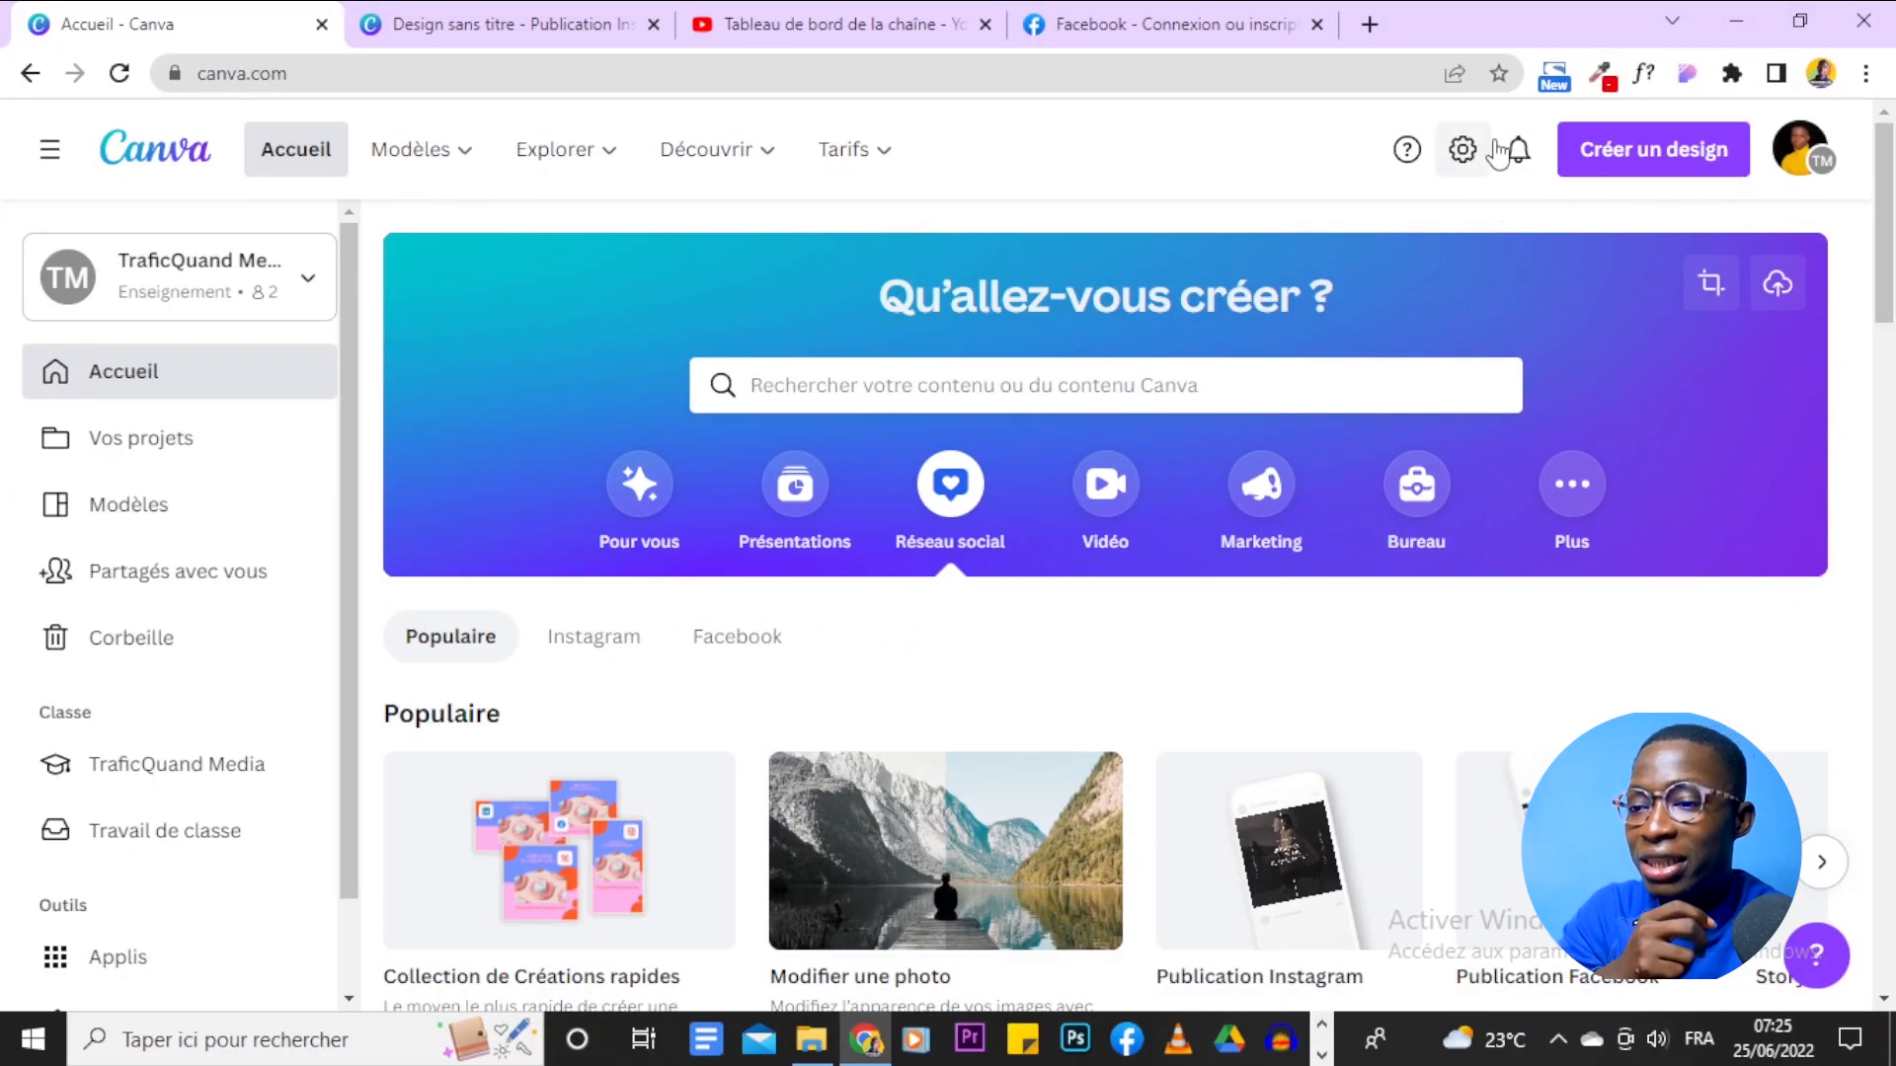
Upload the photo 2018_0901_004714_003.MOV.00_00_14_20.Still002 from Téléchargements for photo editing and open it as a new design.
click(1677, 163)
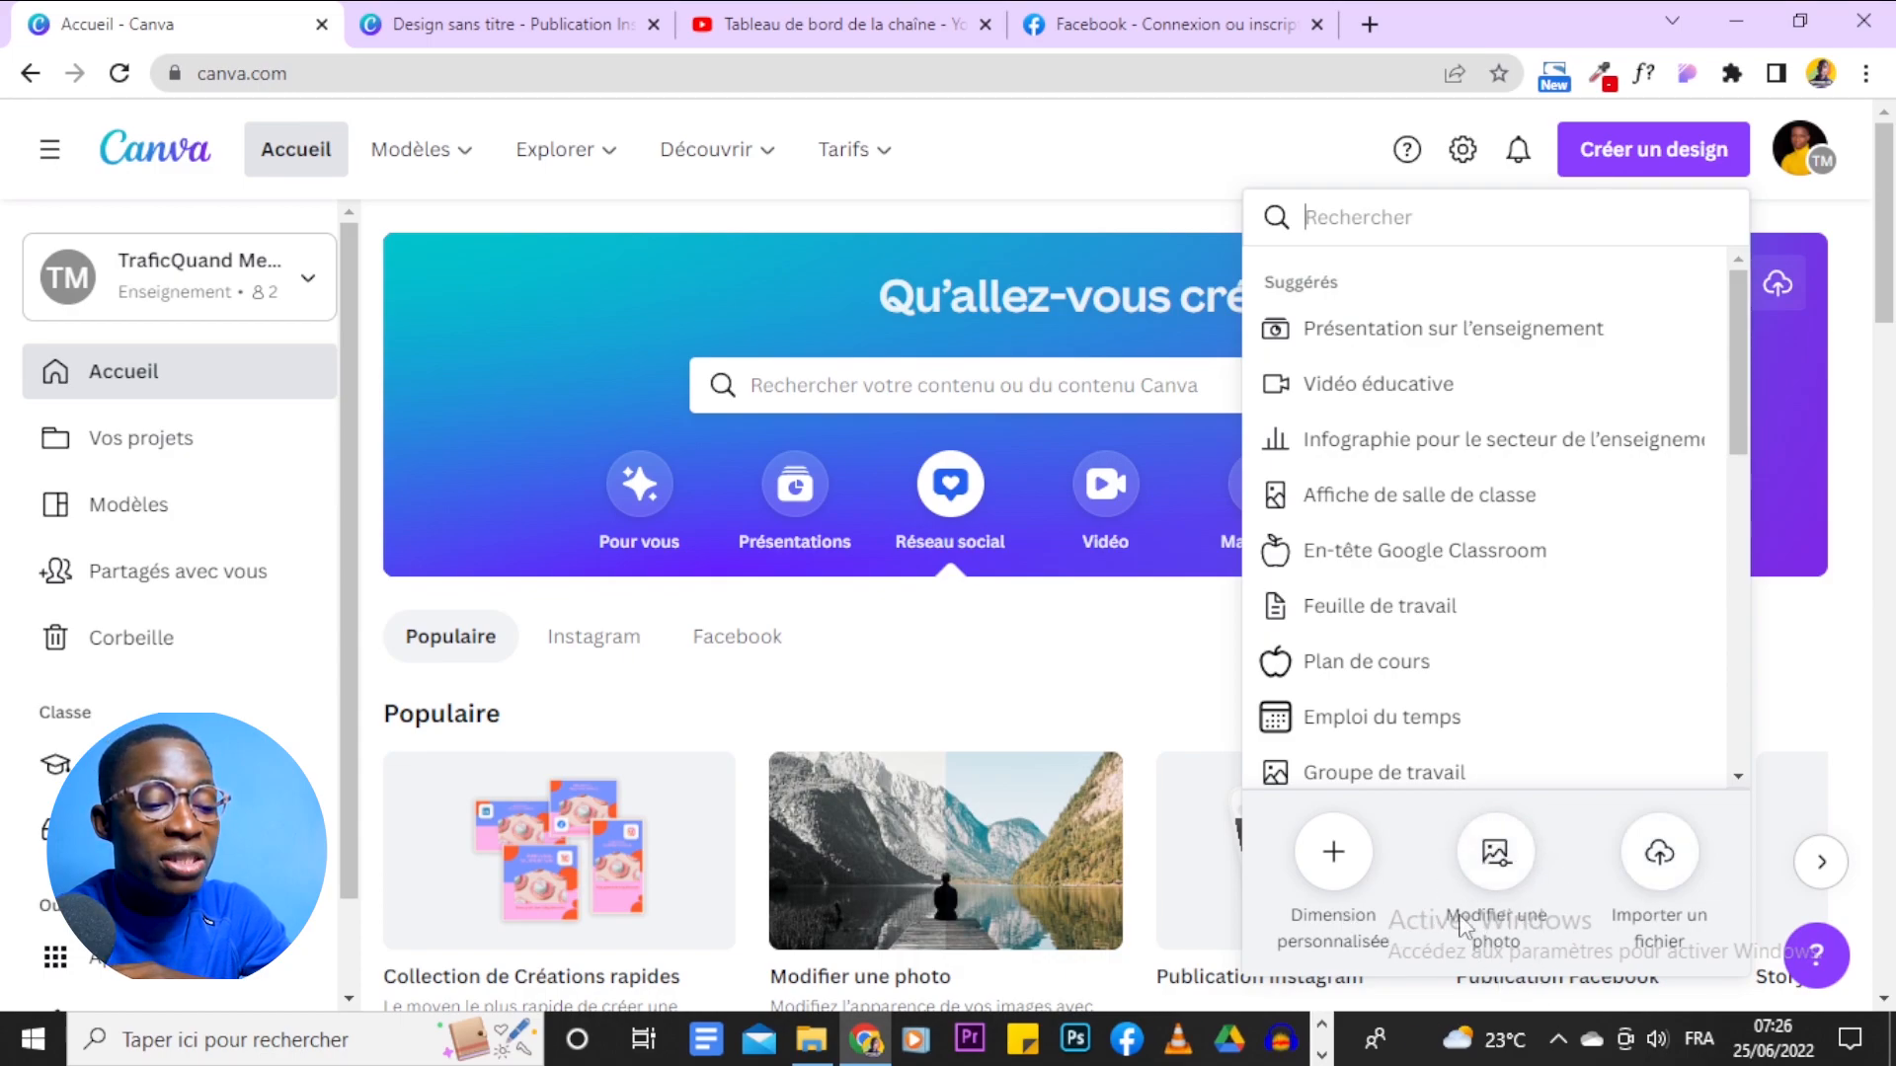
click(1499, 862)
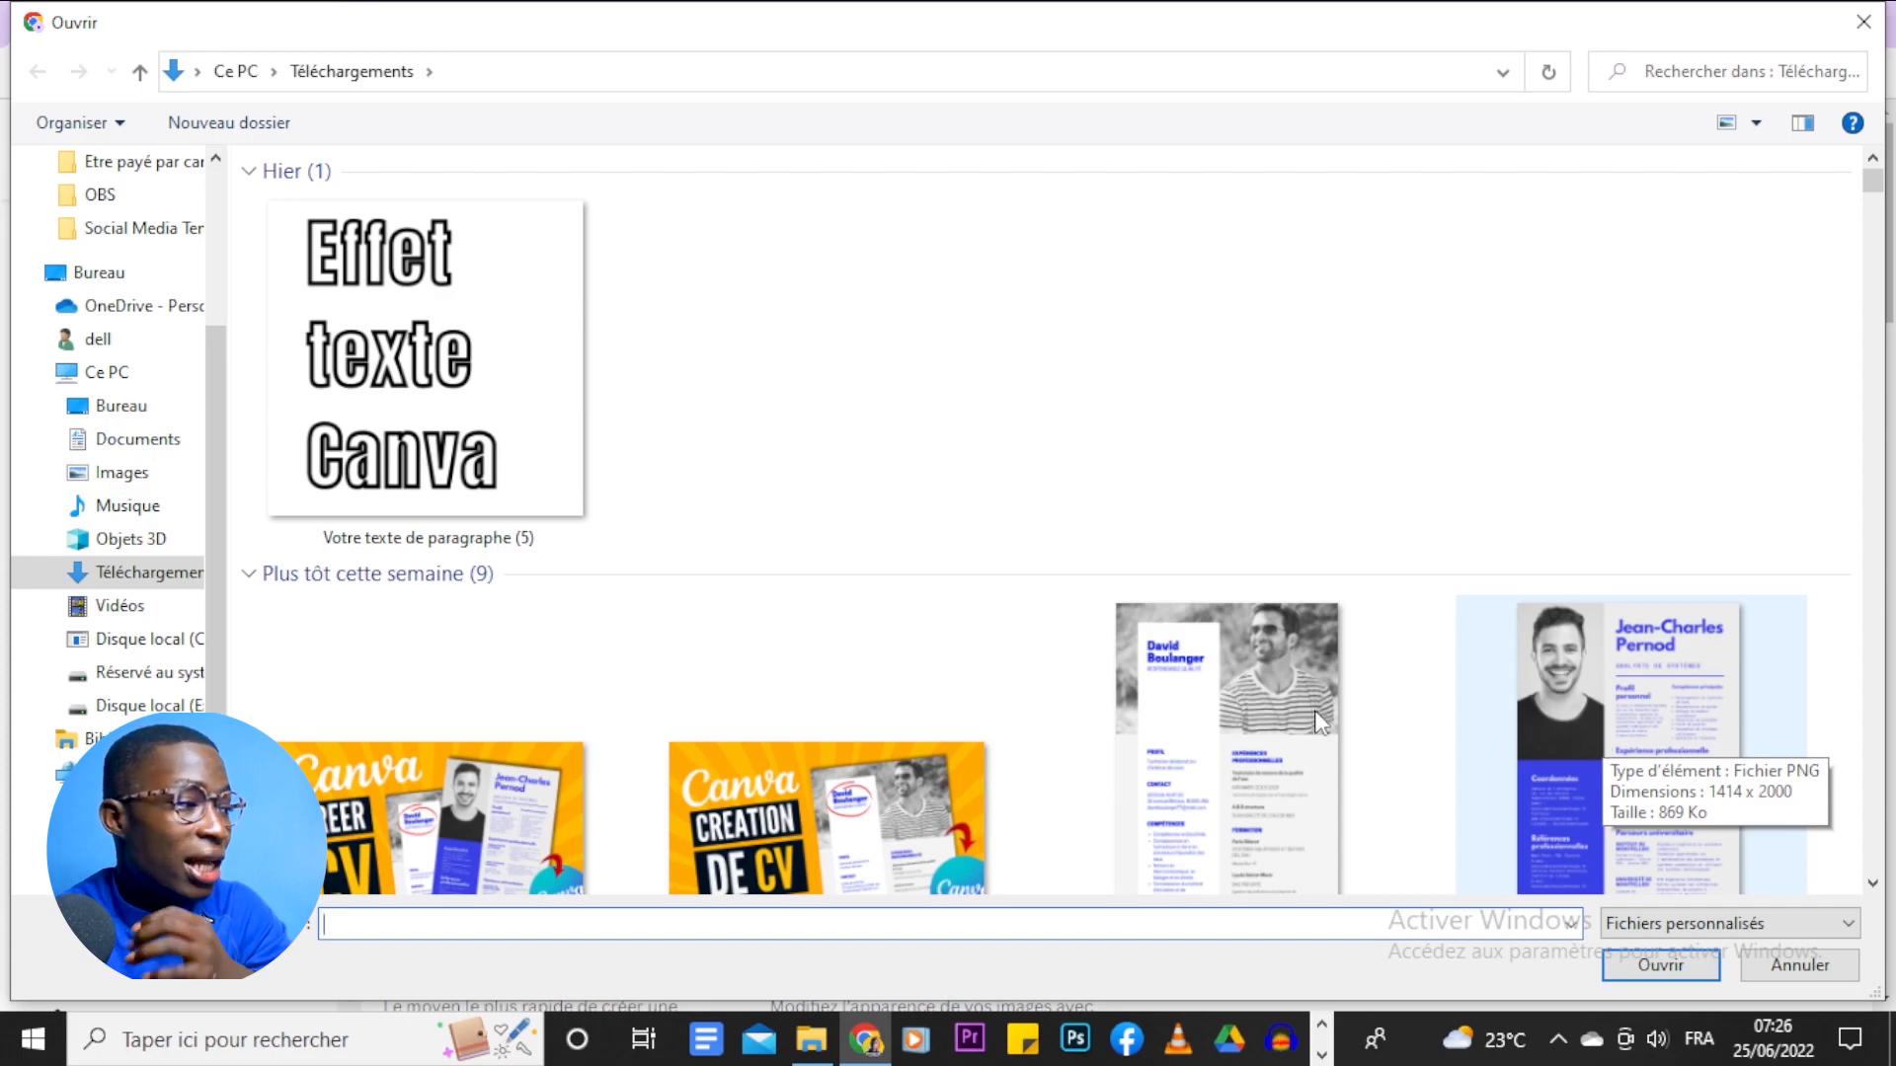
scroll(1088, 624, down, 8)
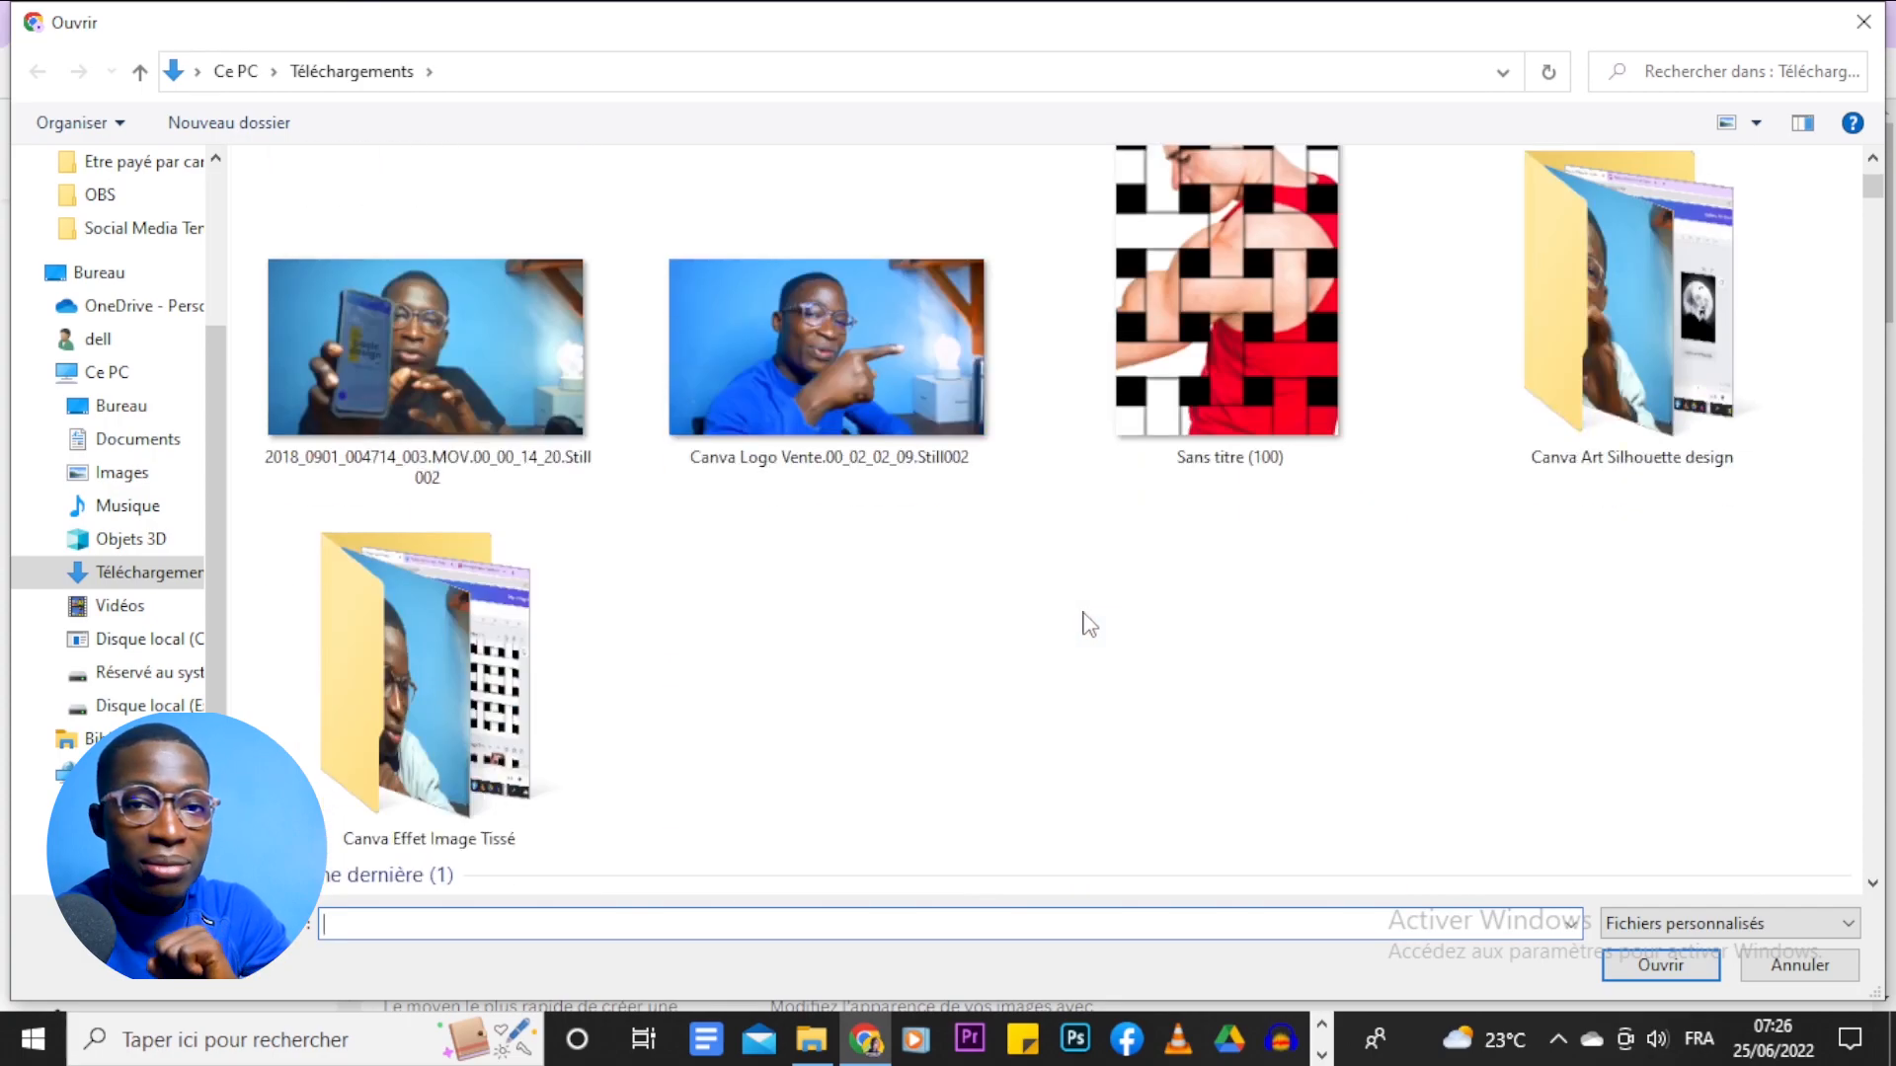
scroll(1090, 624, up, 8)
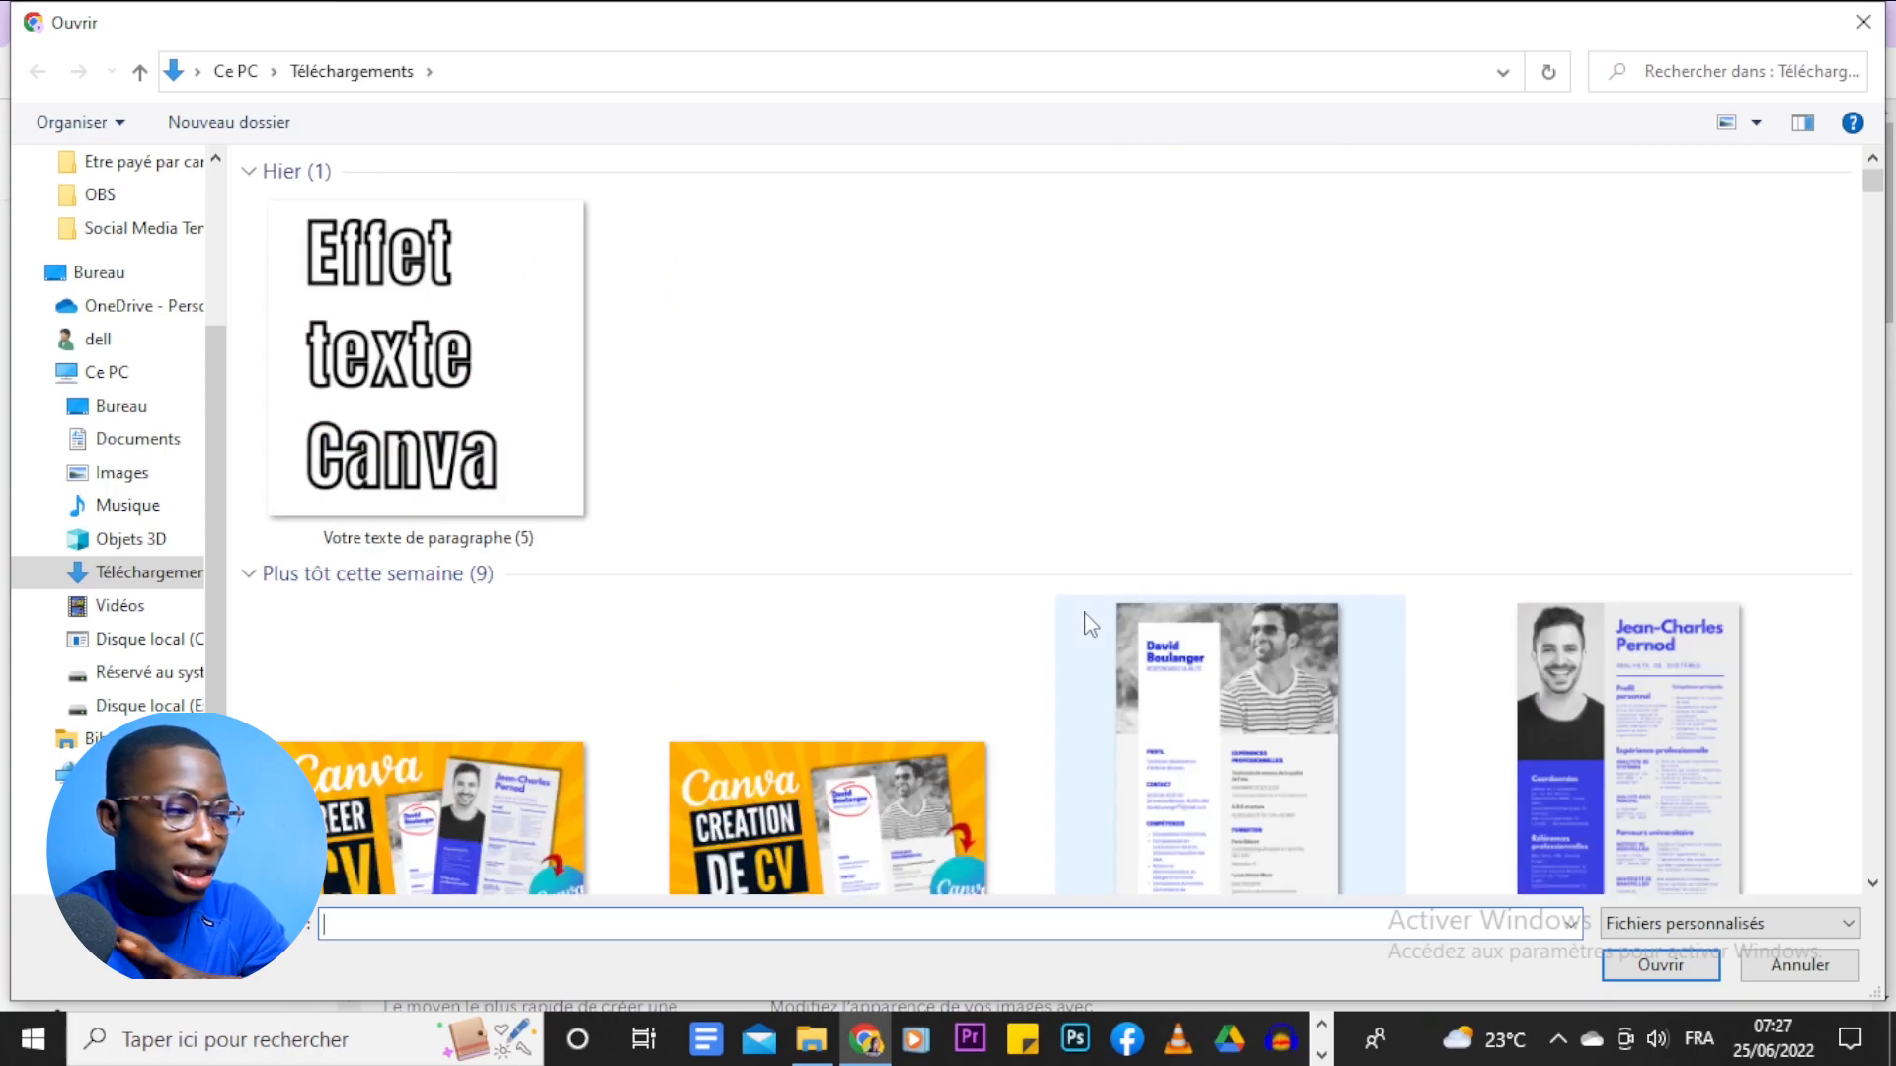
scroll(1090, 624, down, 8)
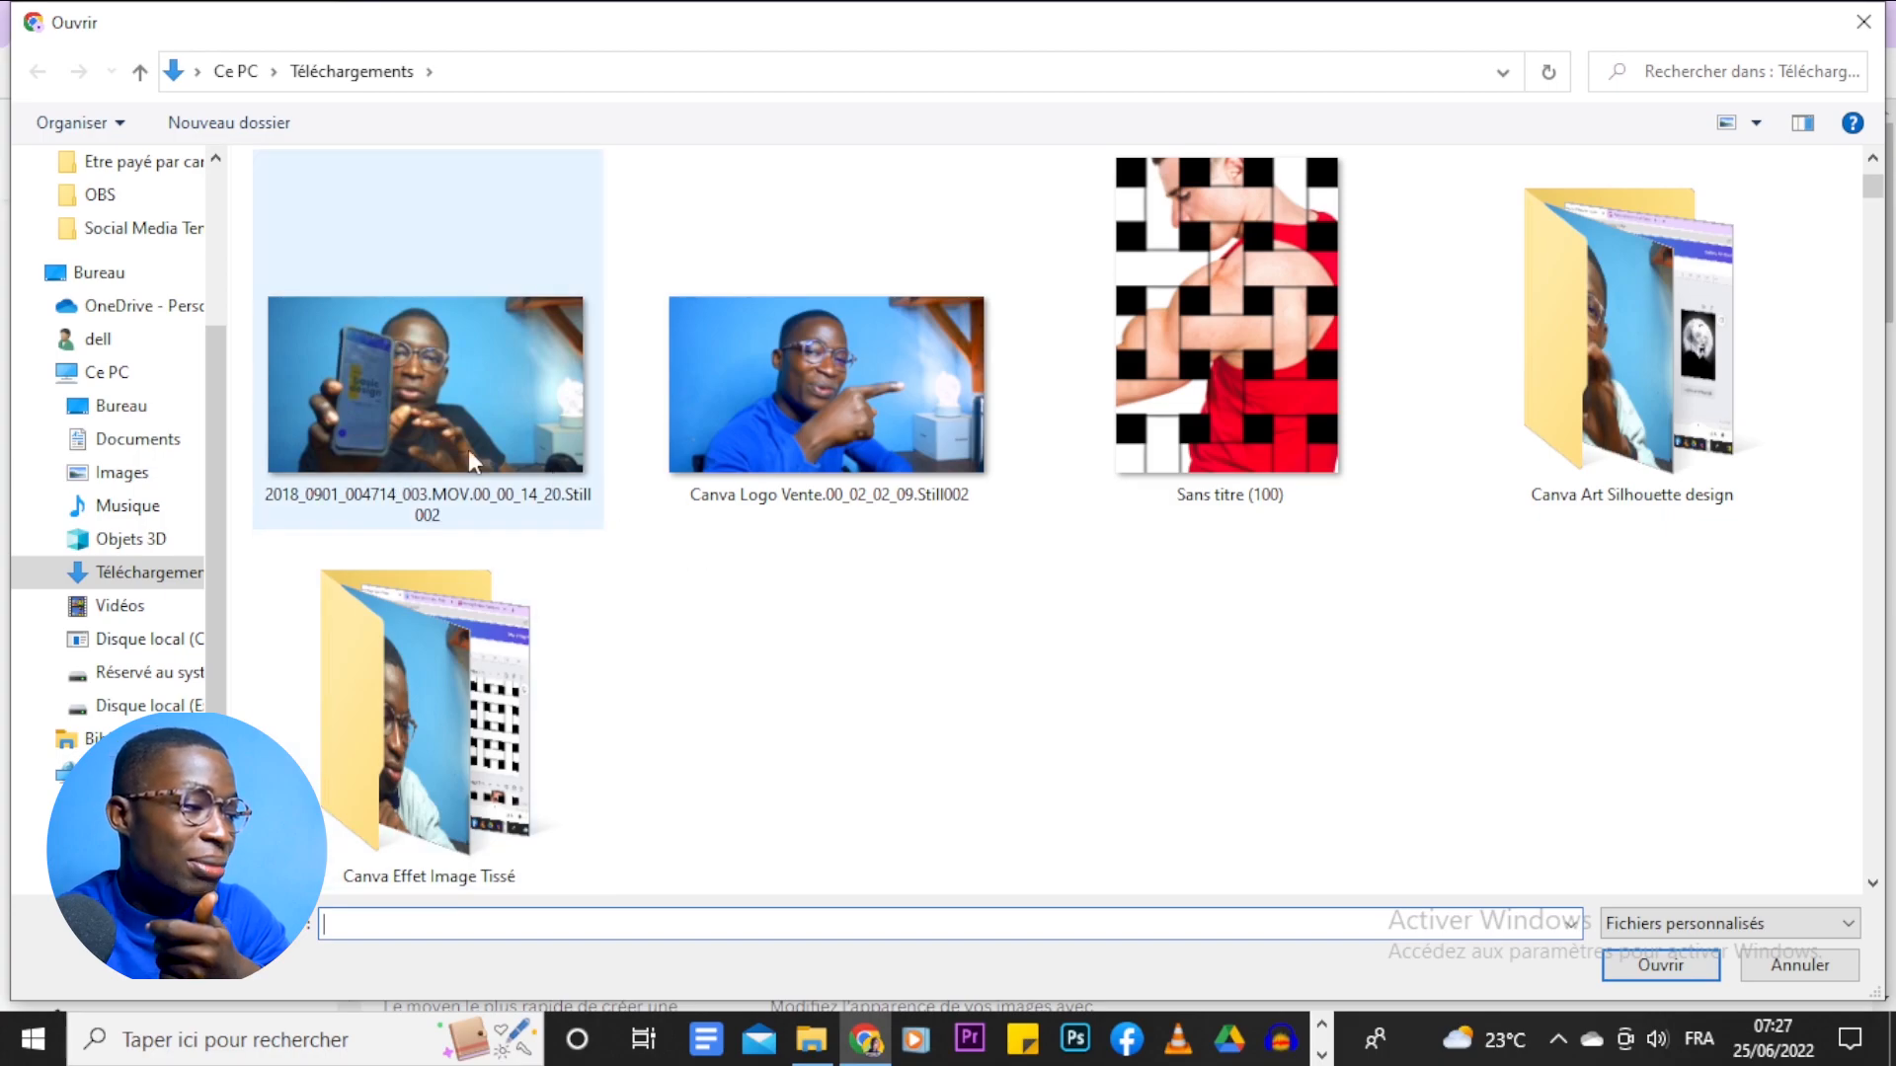
click(454, 395)
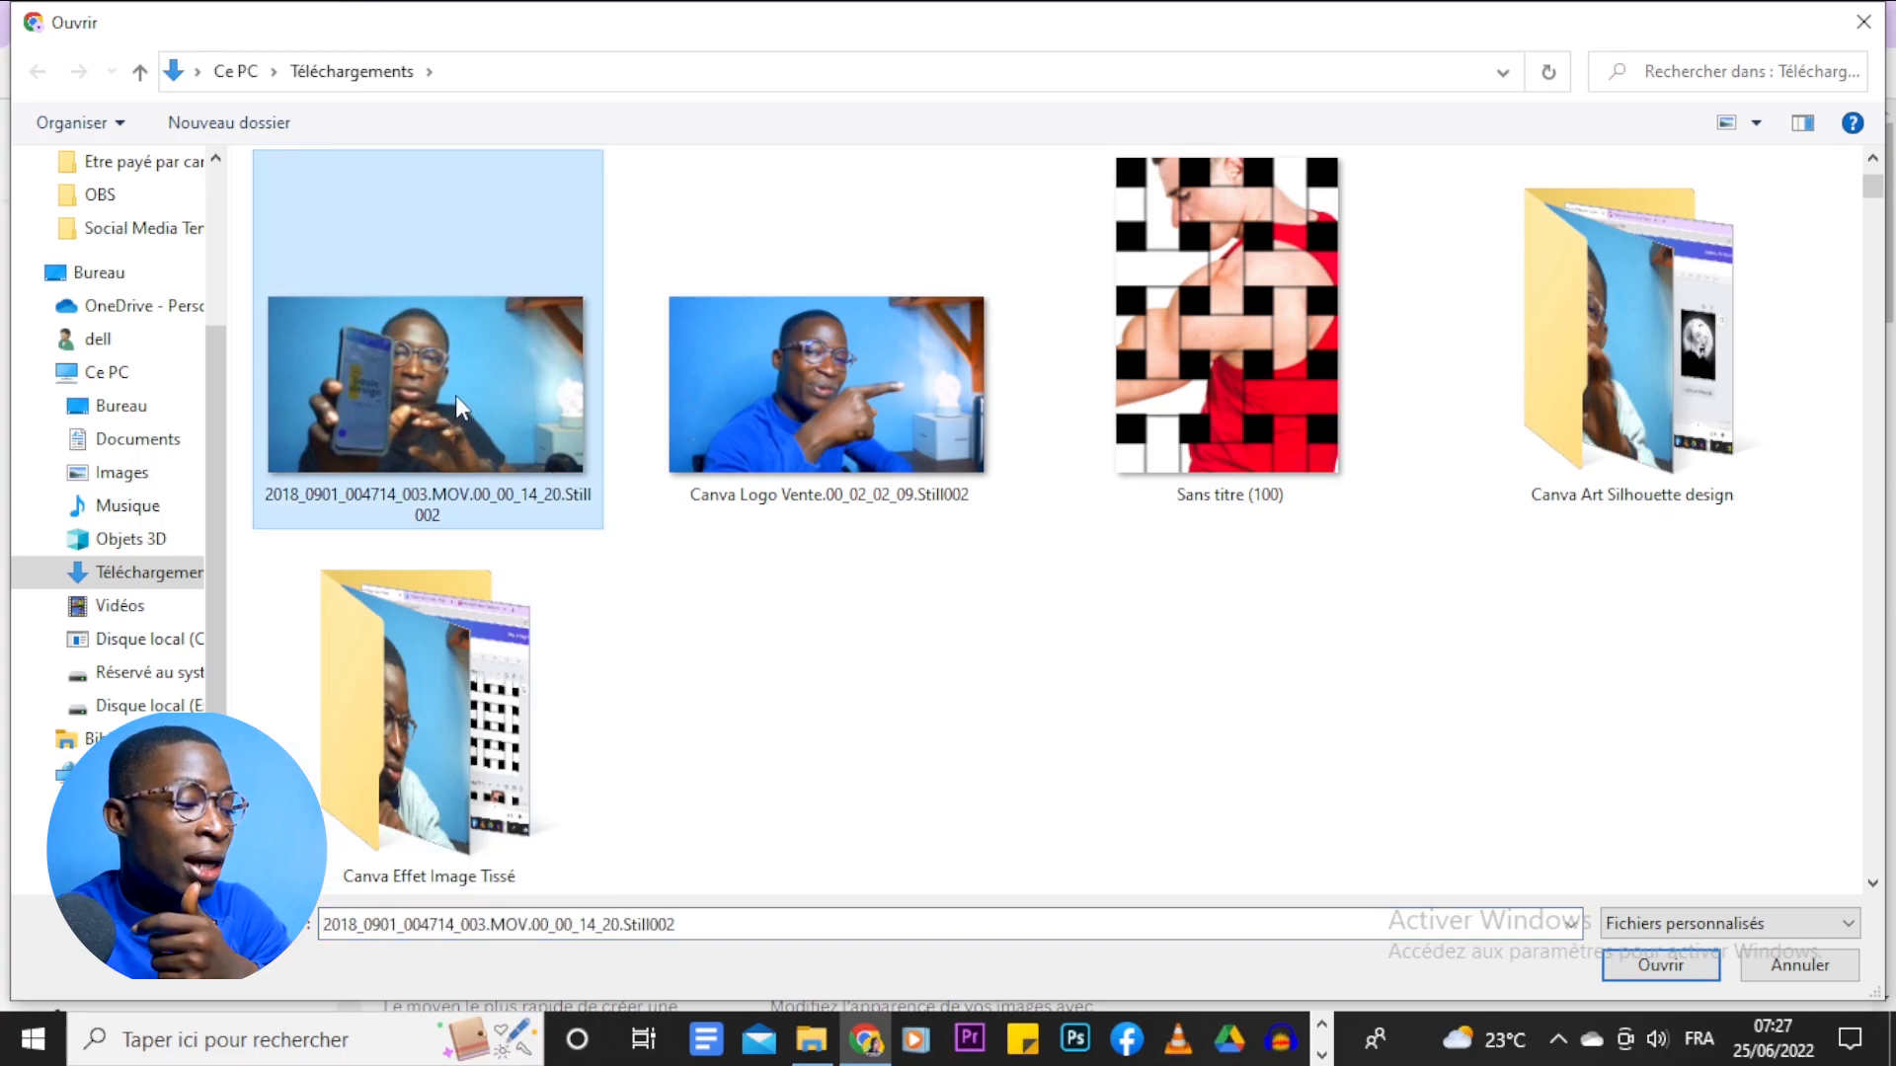
click(1683, 978)
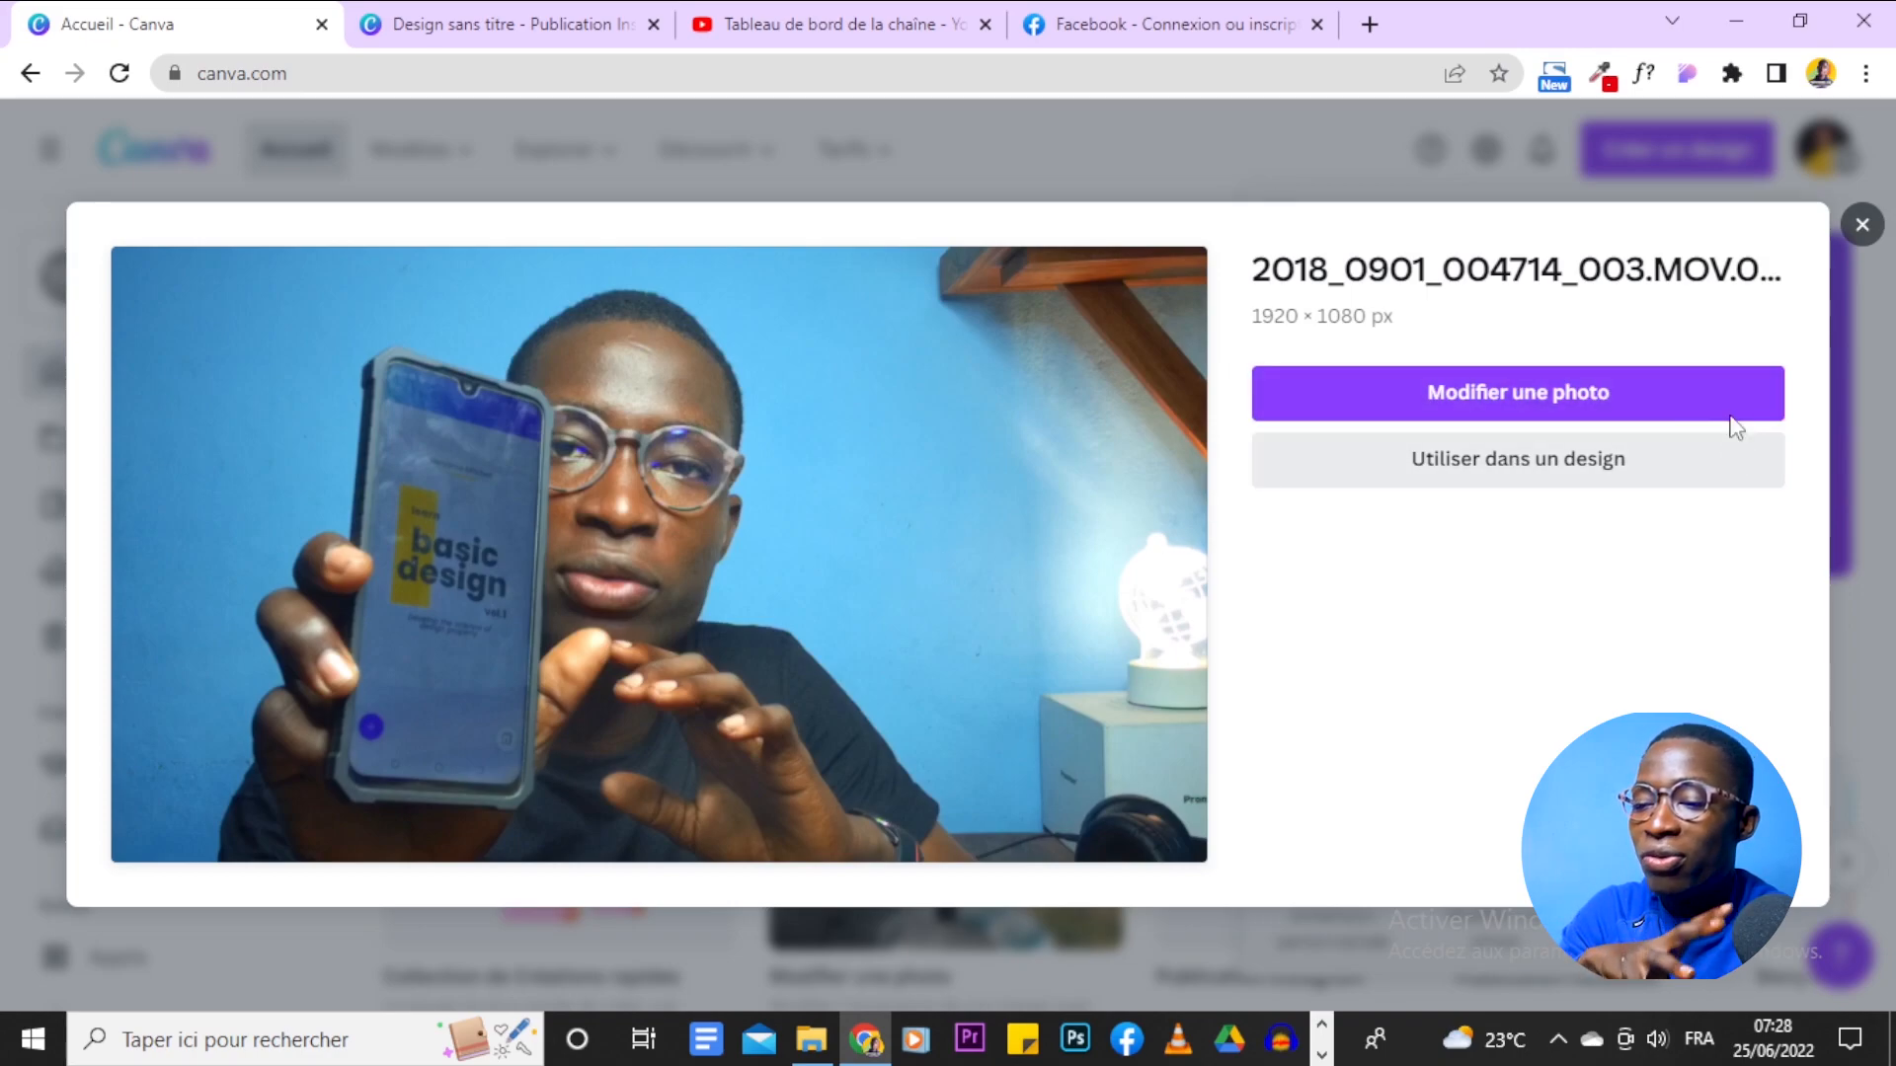
click(1617, 399)
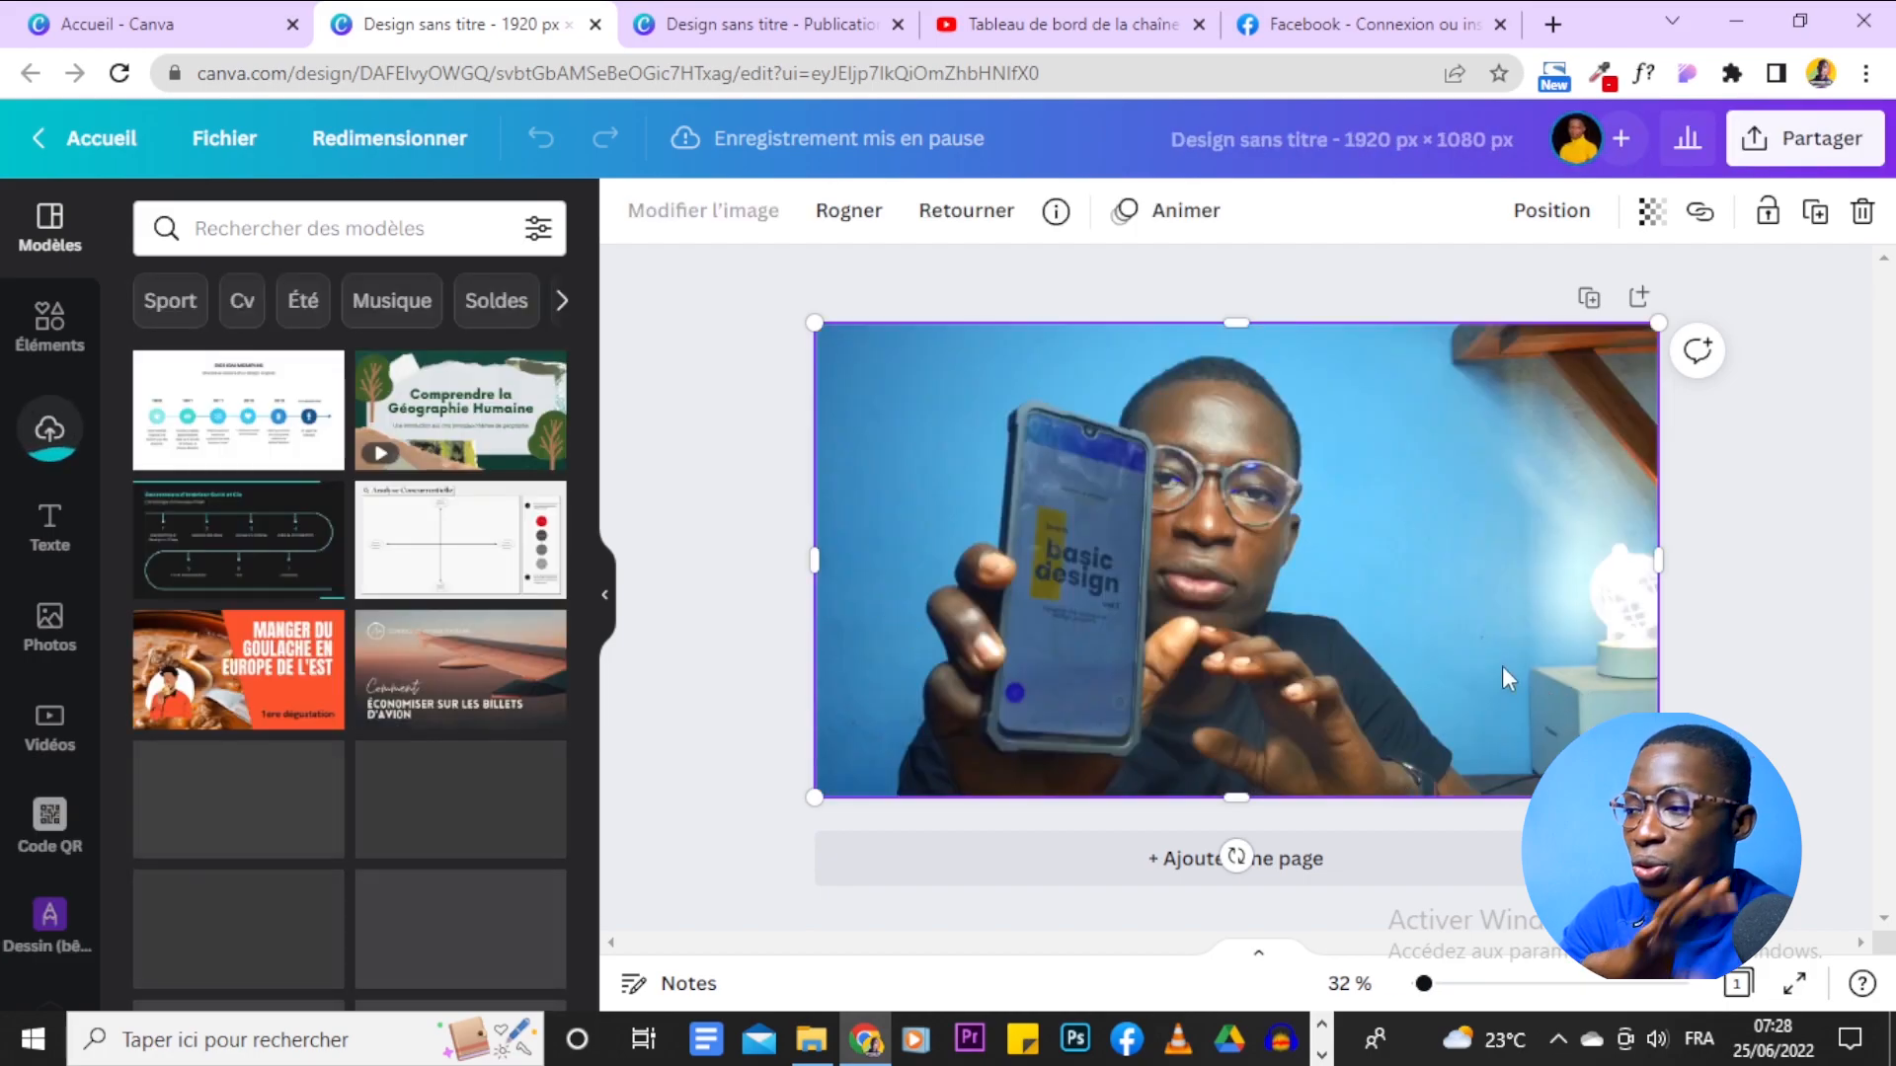
Rename the photo design "Image à modifier".
click(1318, 146)
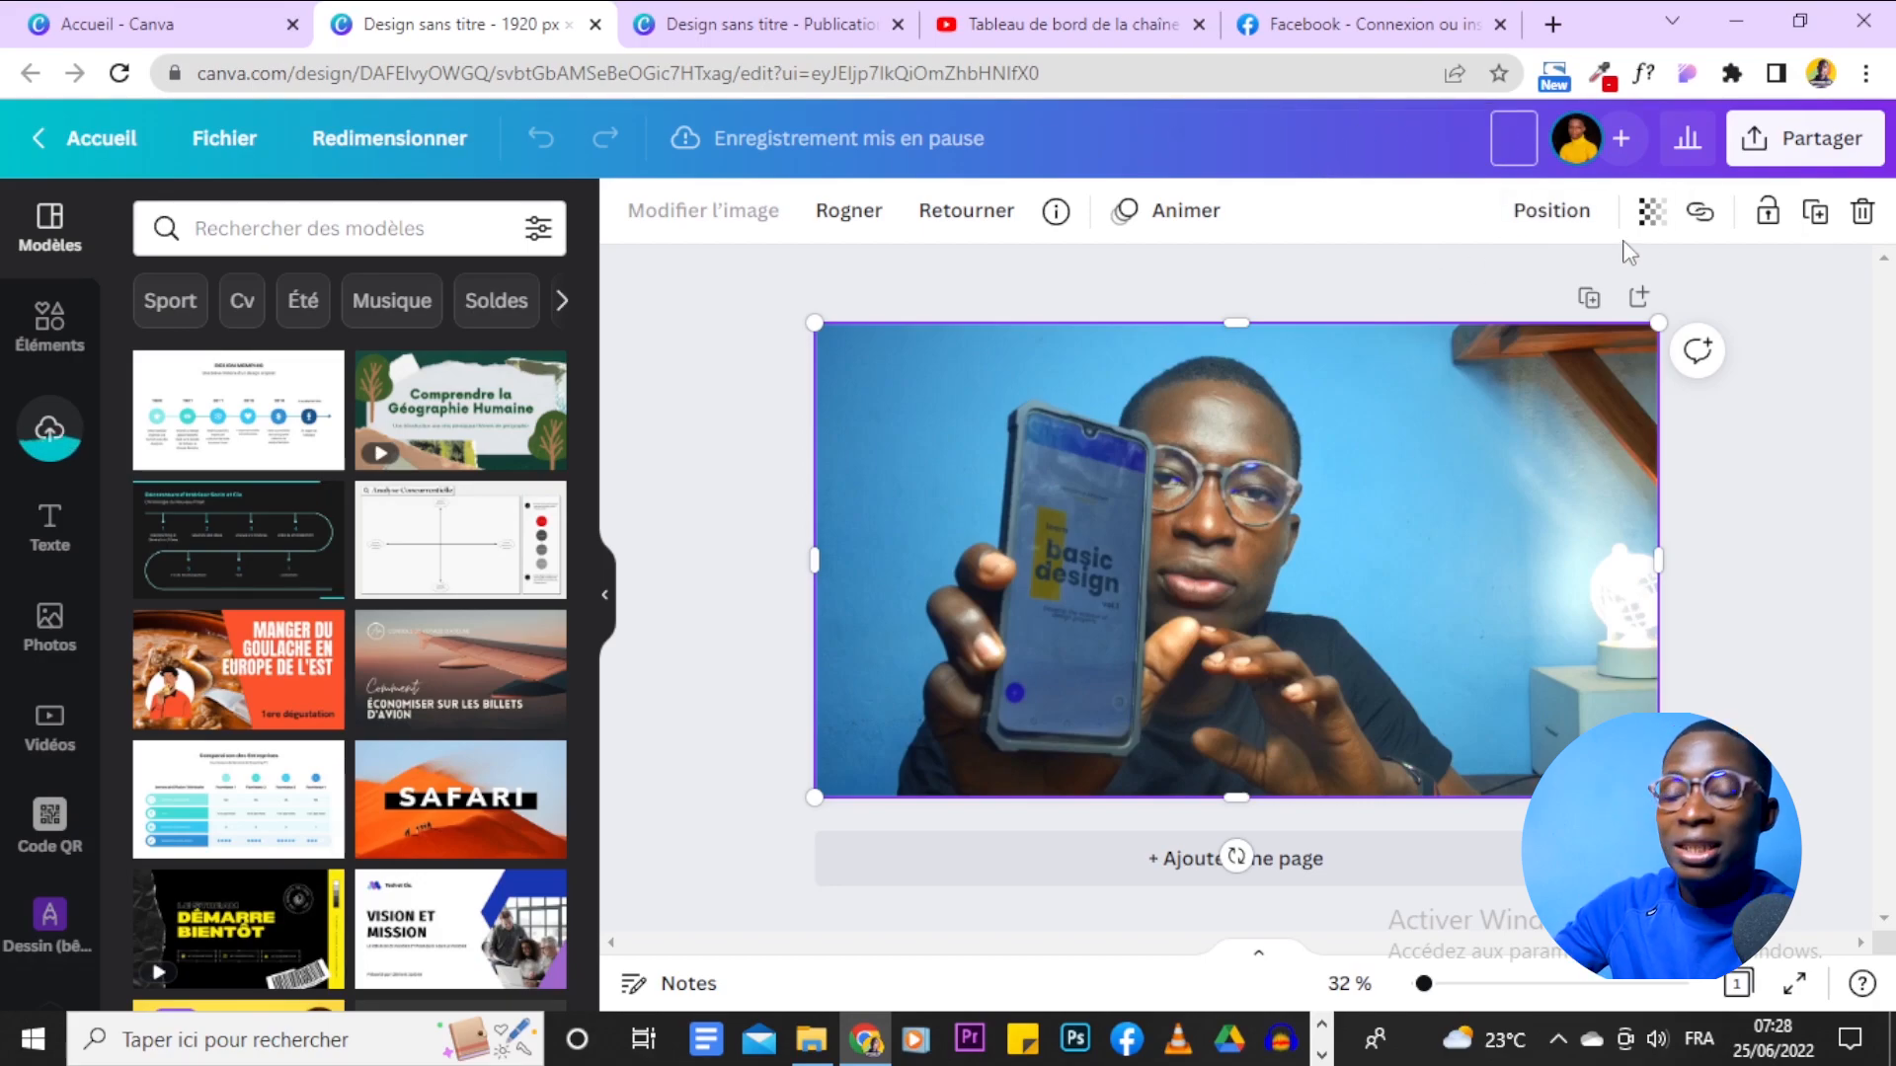
text(Im)
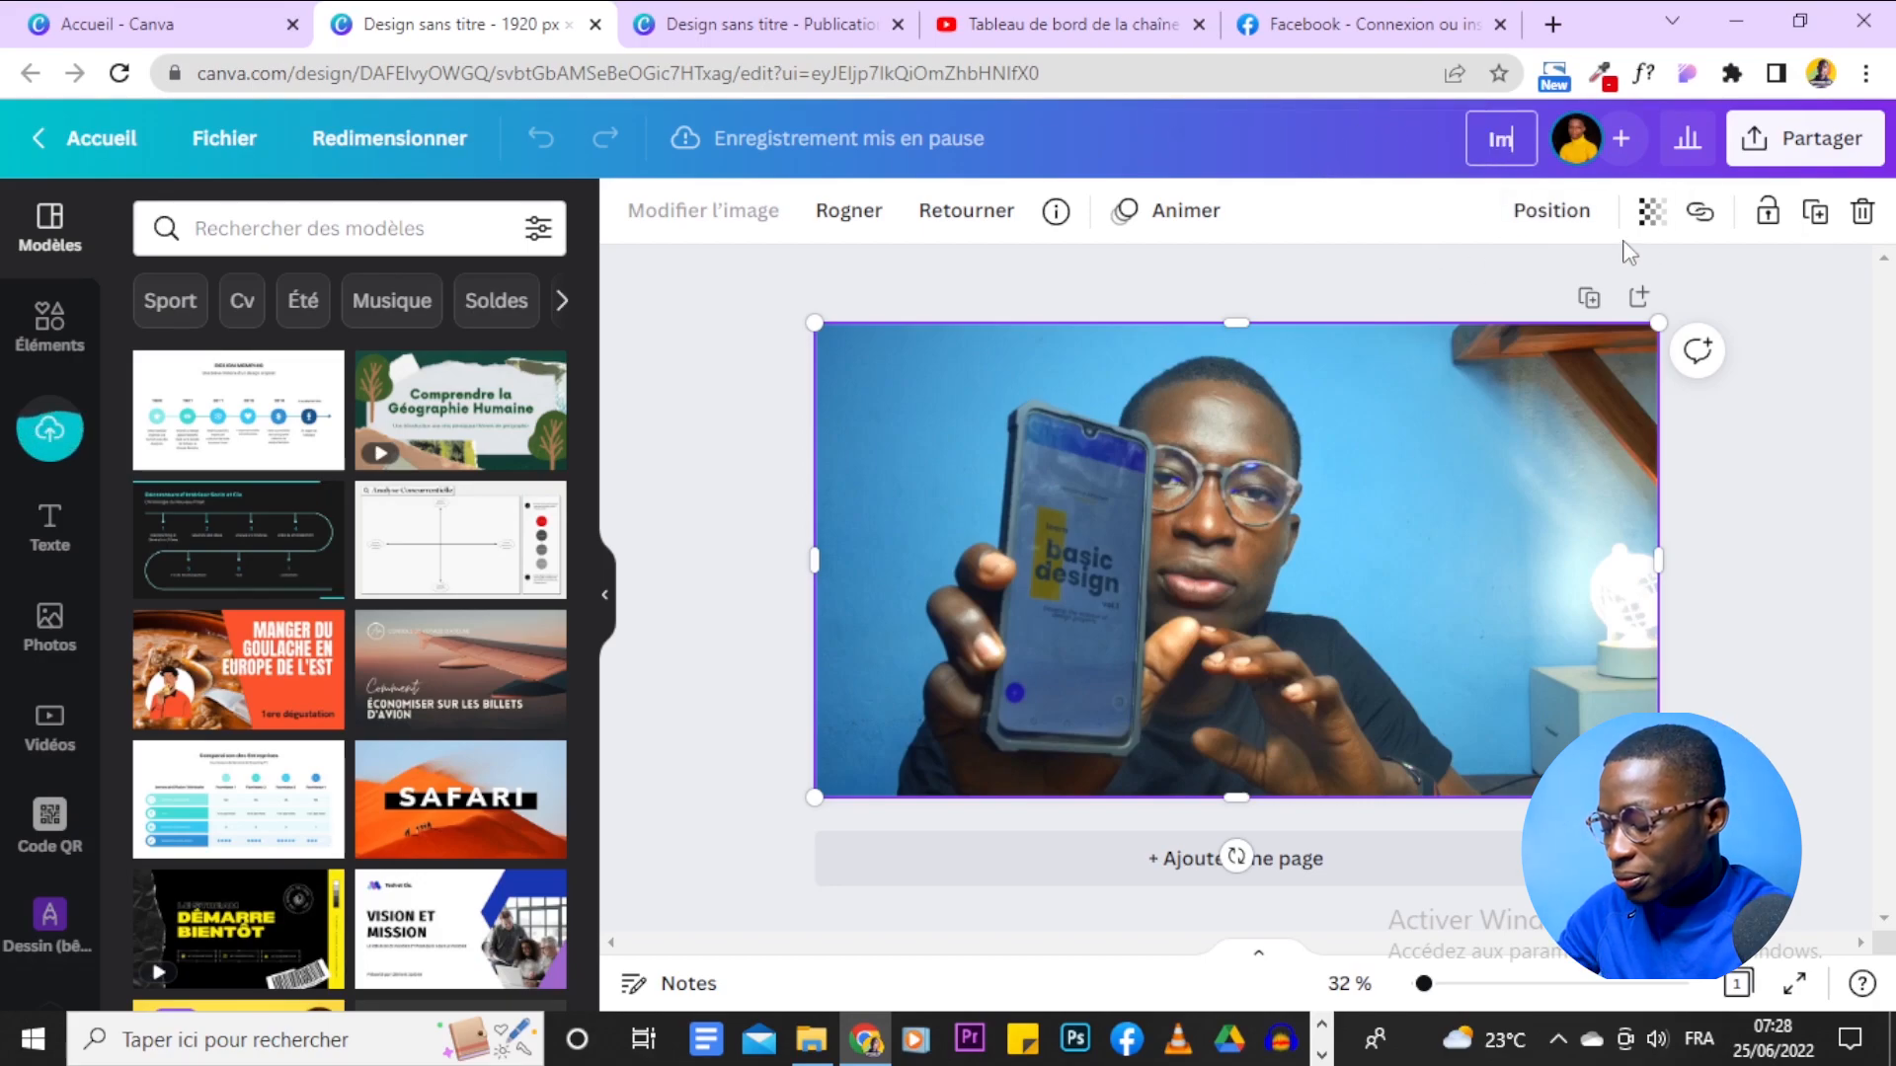
text(age à modifier)
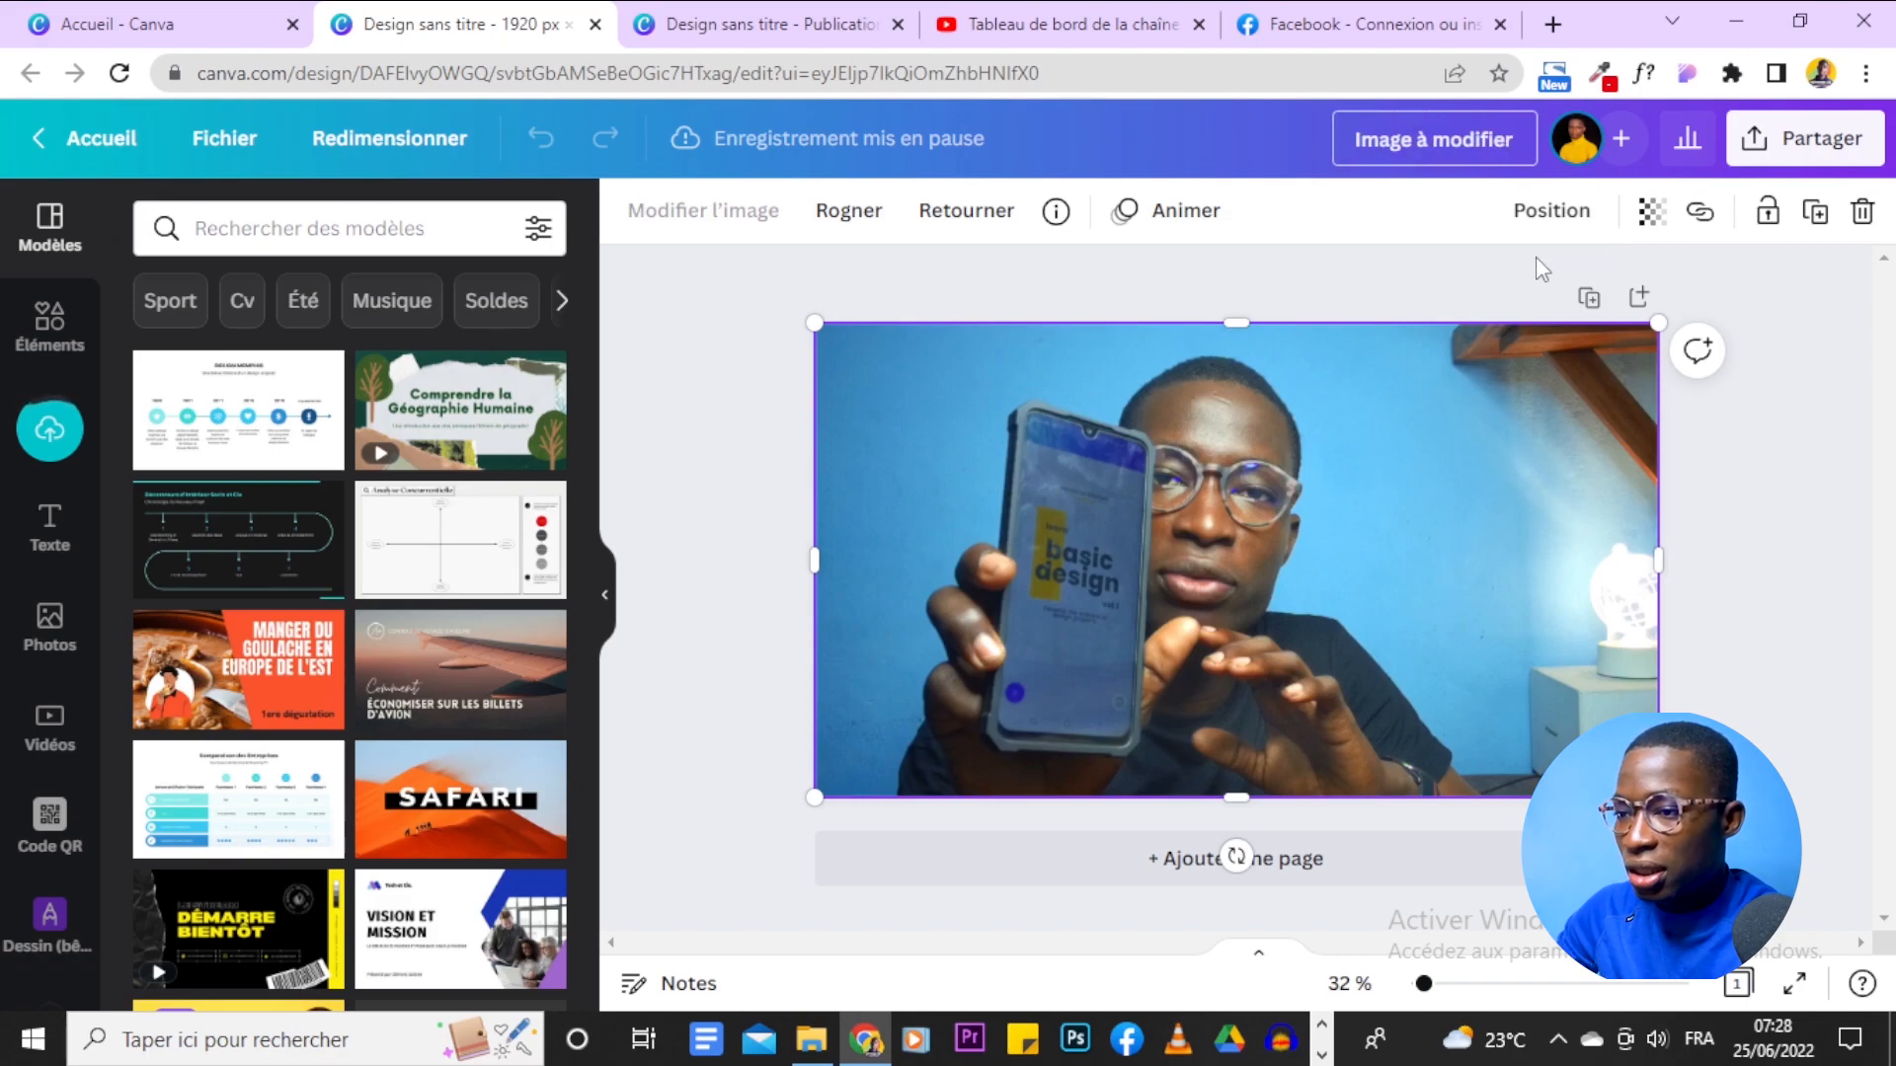
click(1509, 267)
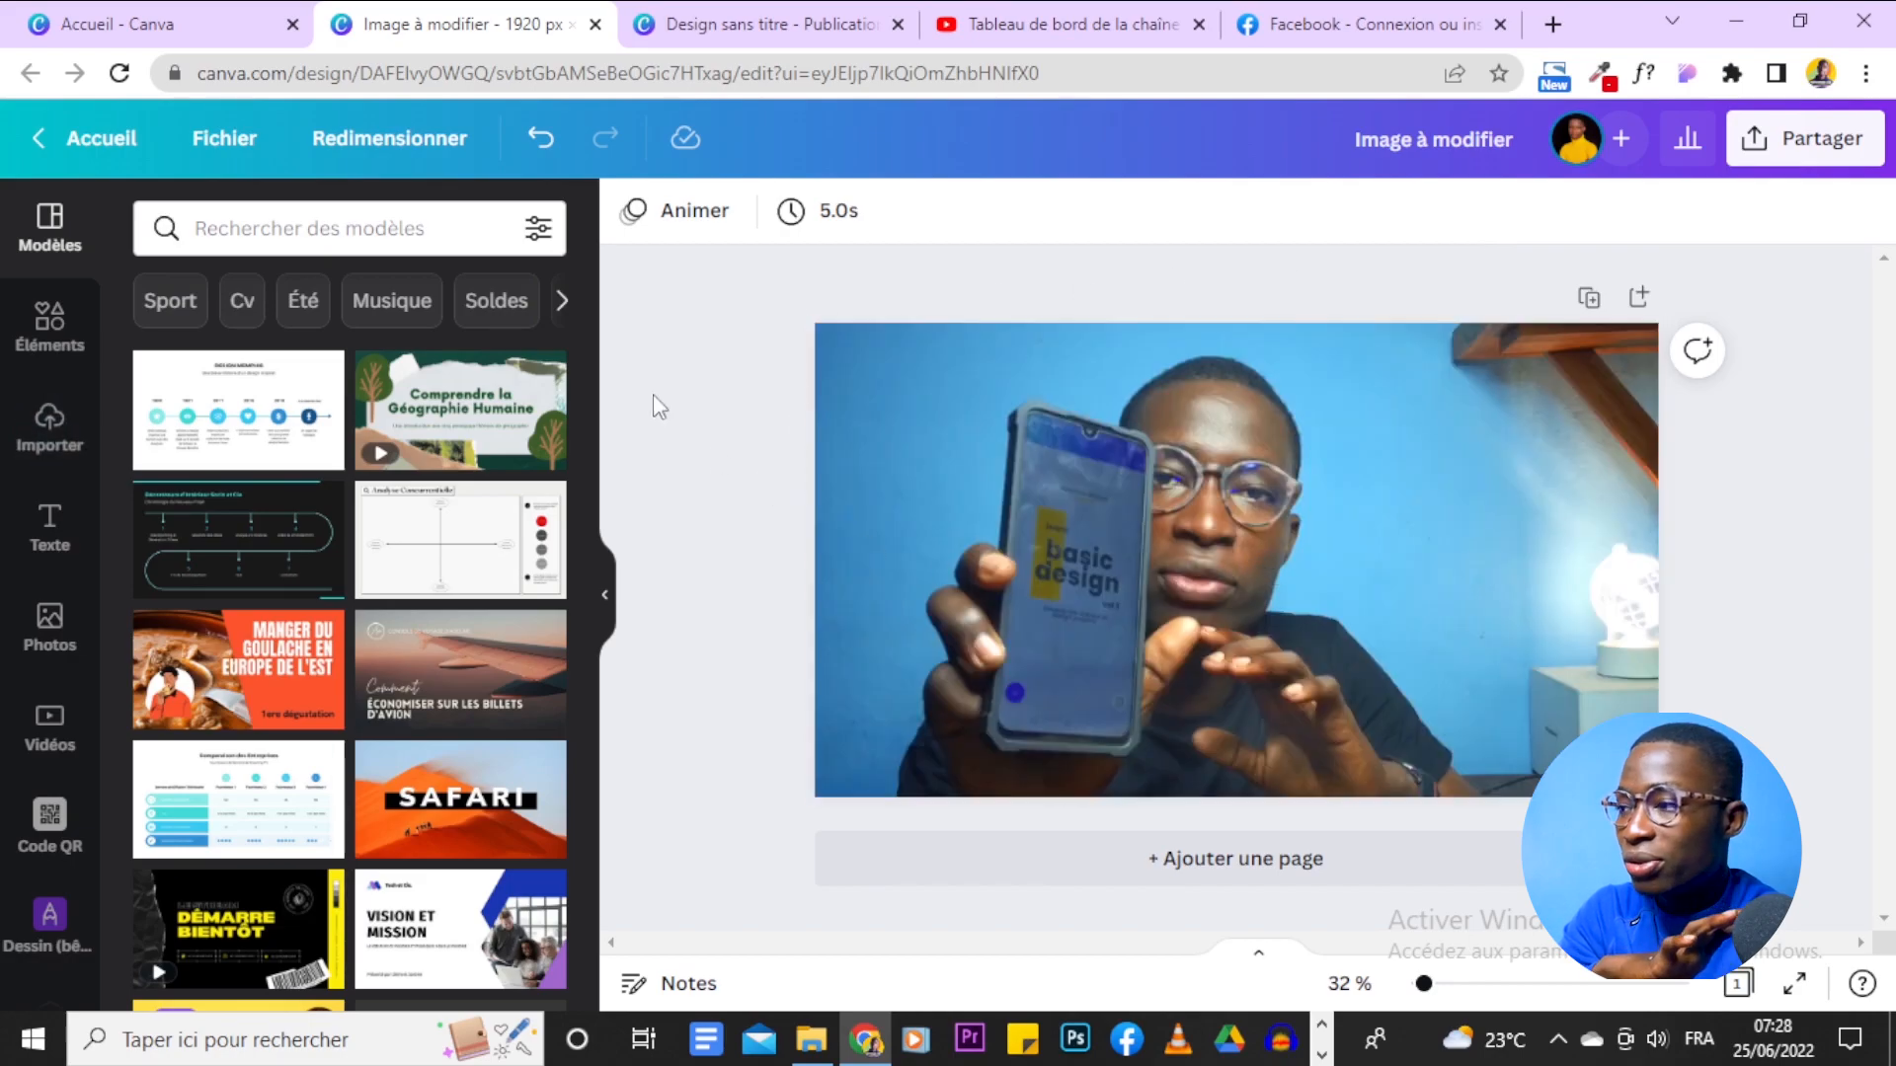
Add the uploaded photo of the man holding a phone to the Instagram design, nearly page-wide and against the page's right edge.
click(703, 14)
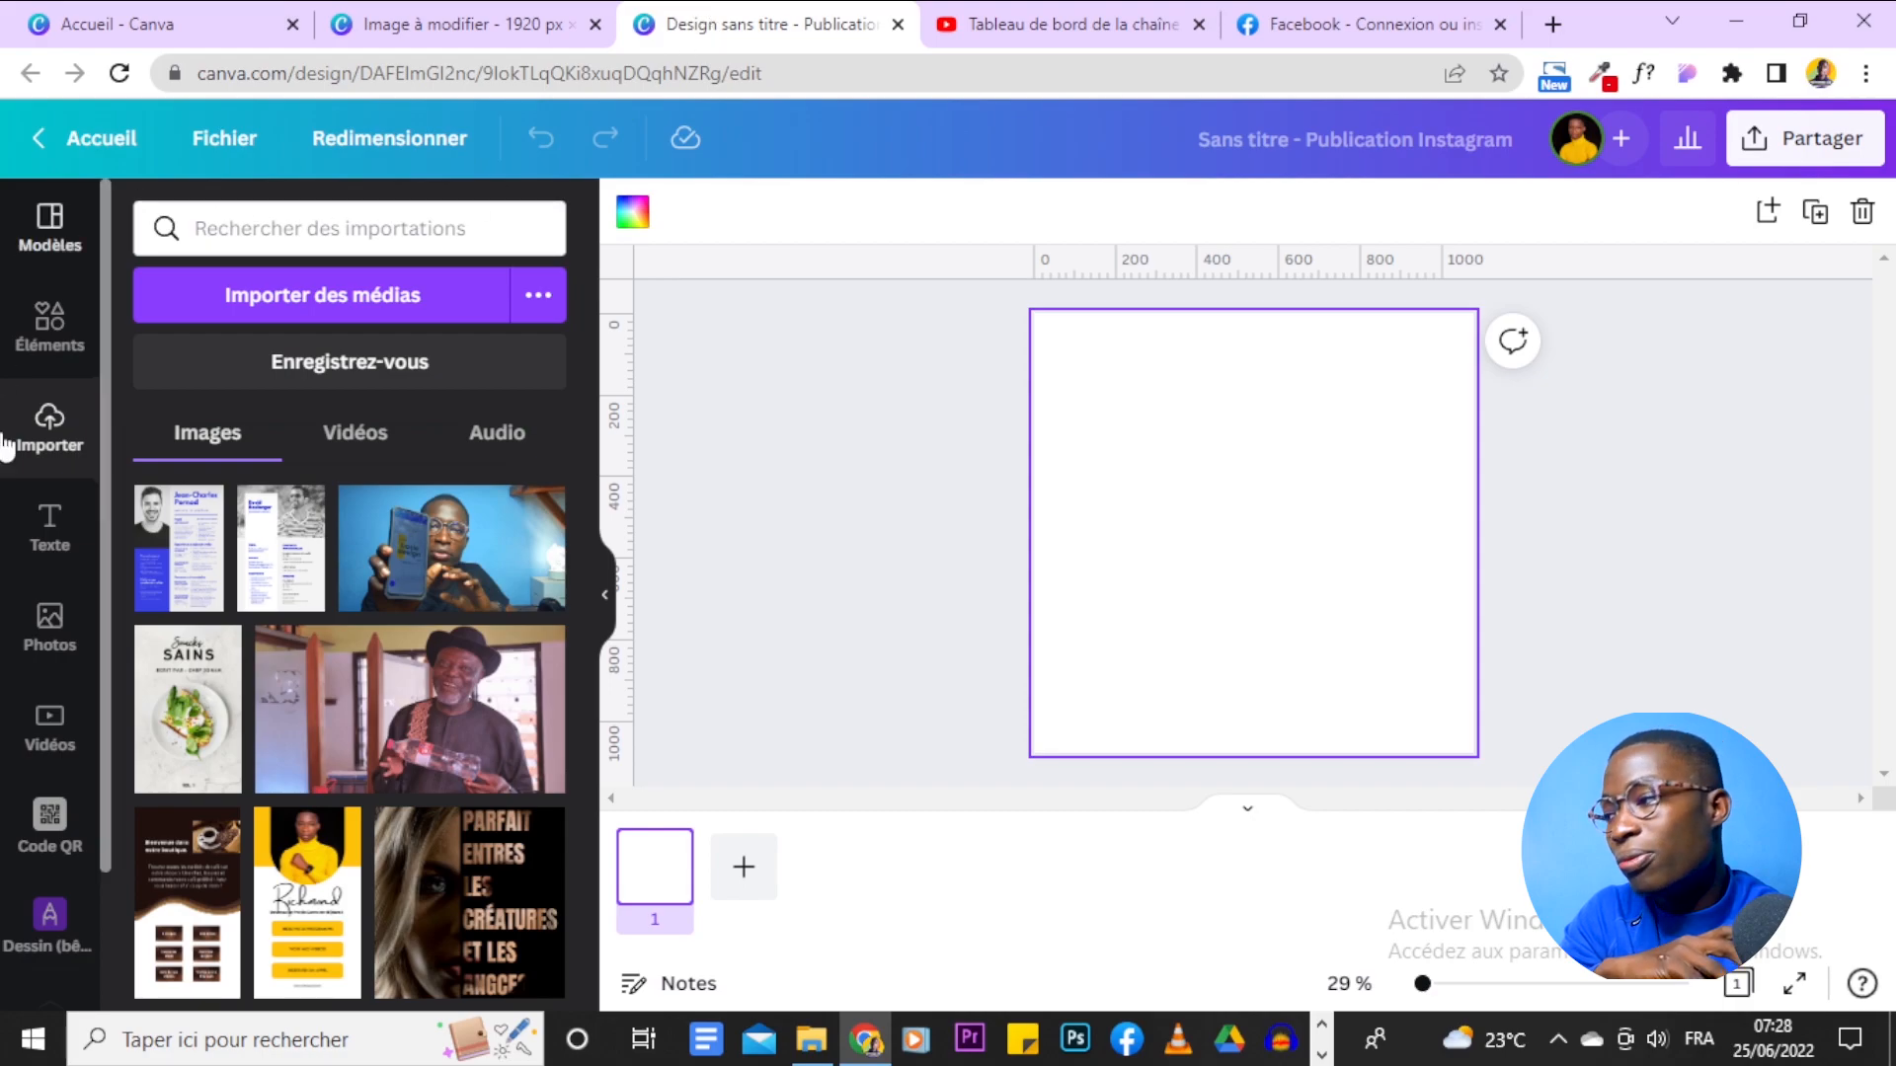
click(413, 553)
drag(1092, 623, 998, 679)
drag(1235, 545, 1336, 779)
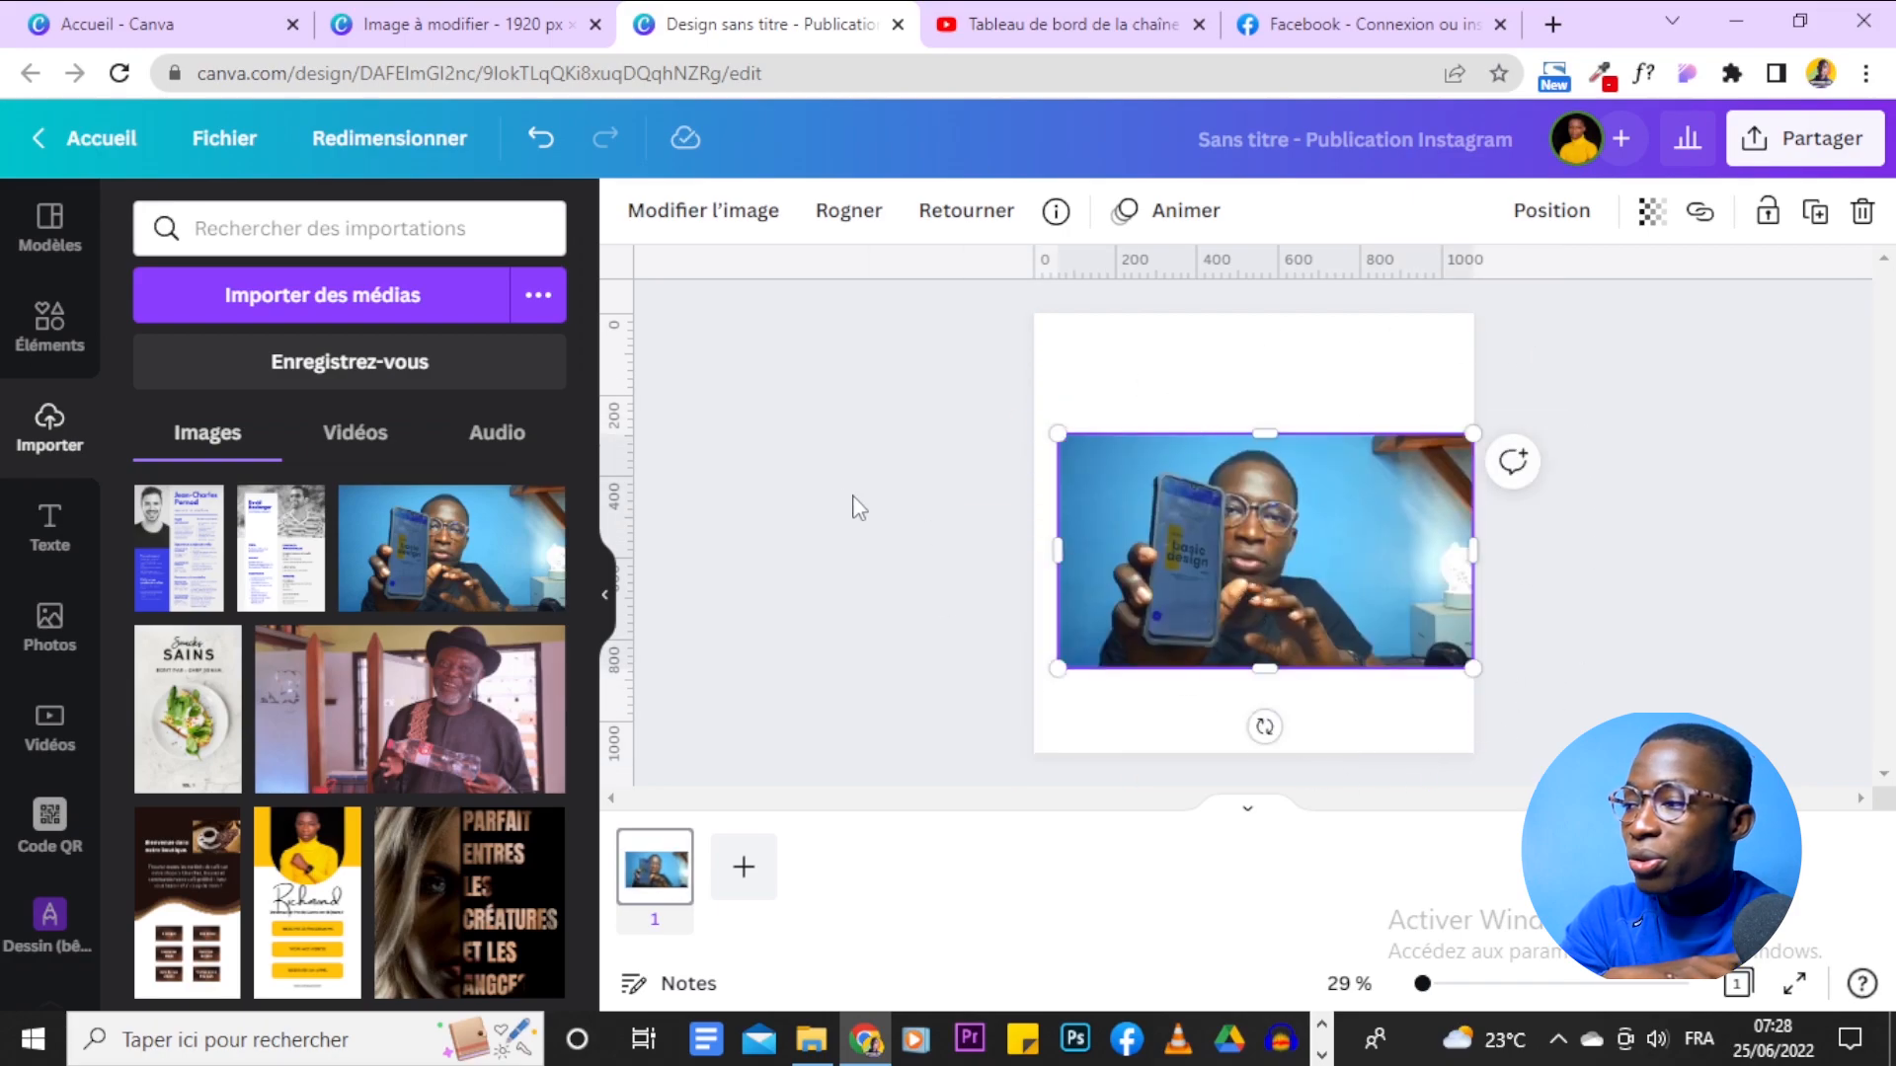
click(447, 14)
click(695, 10)
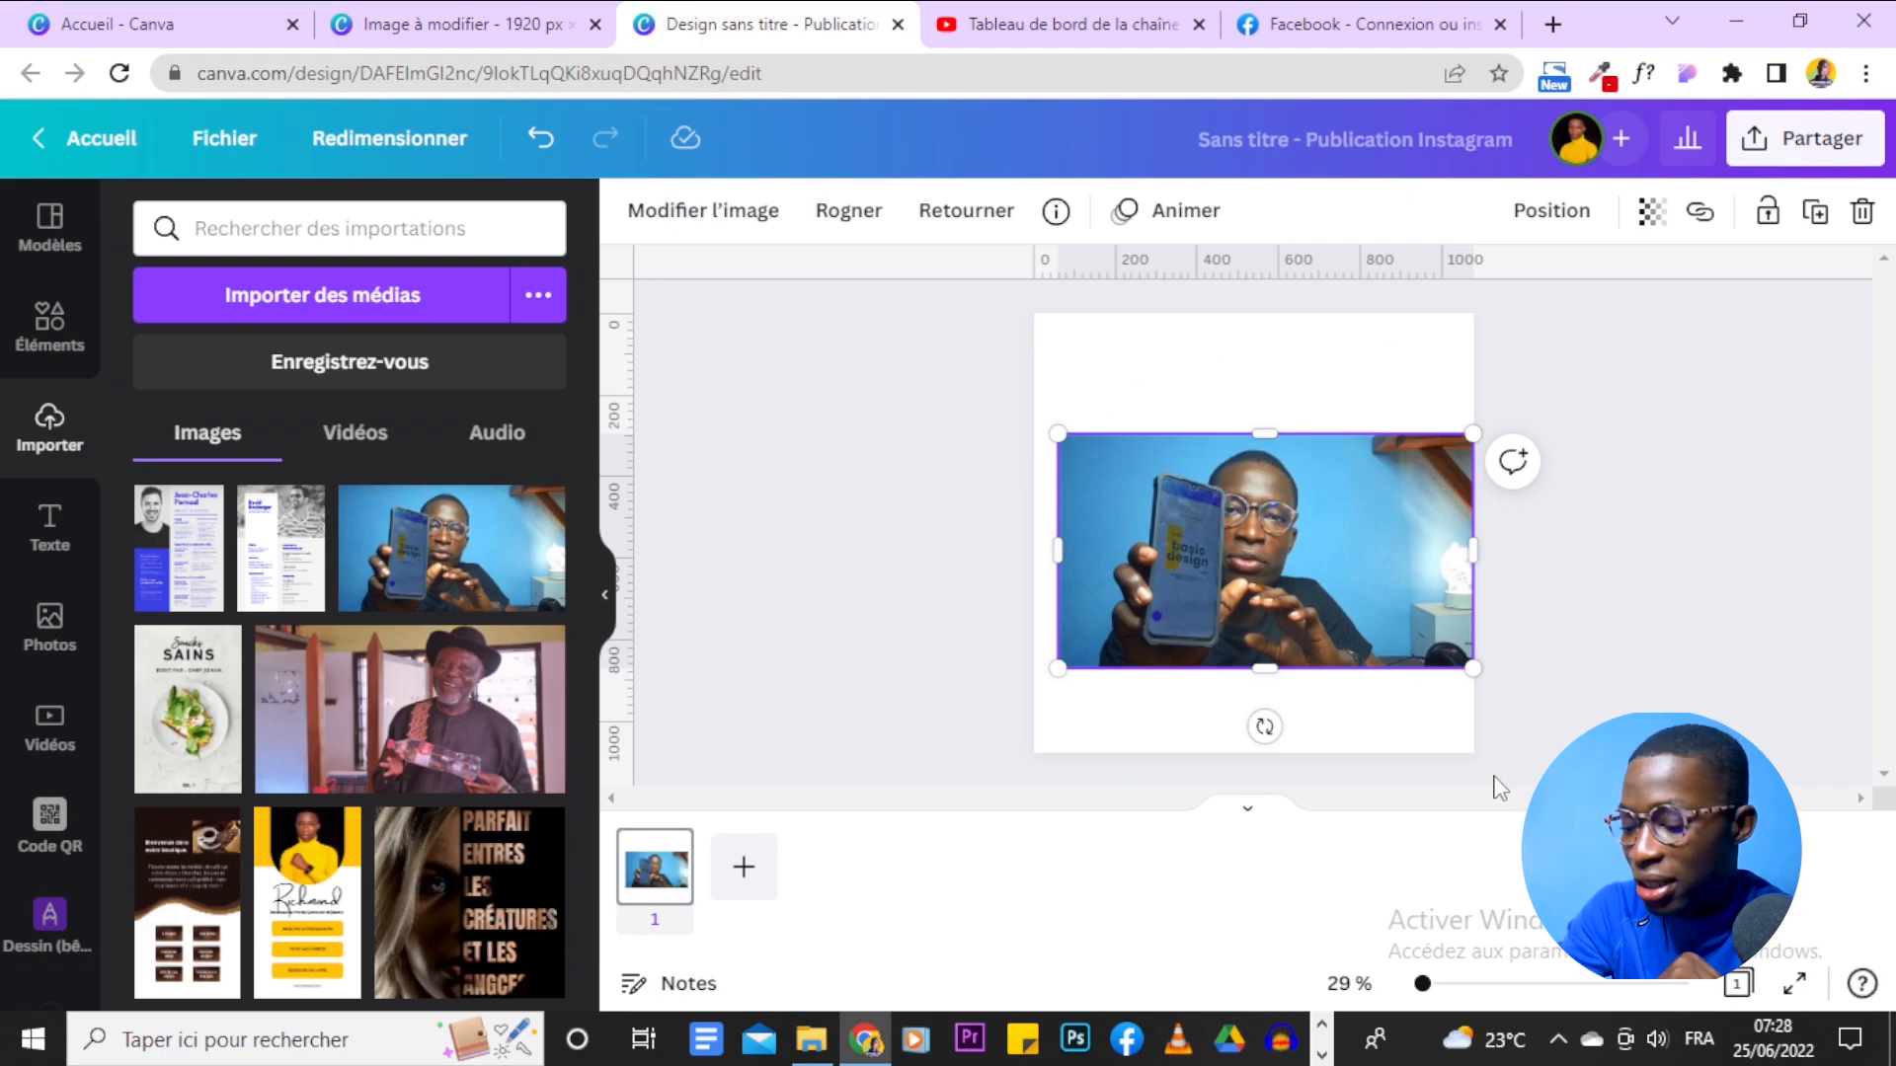
Crop the photo in the "Image à modifier" design by enlarging it within its frame and repositioning it around the man and phone.
click(451, 4)
click(871, 510)
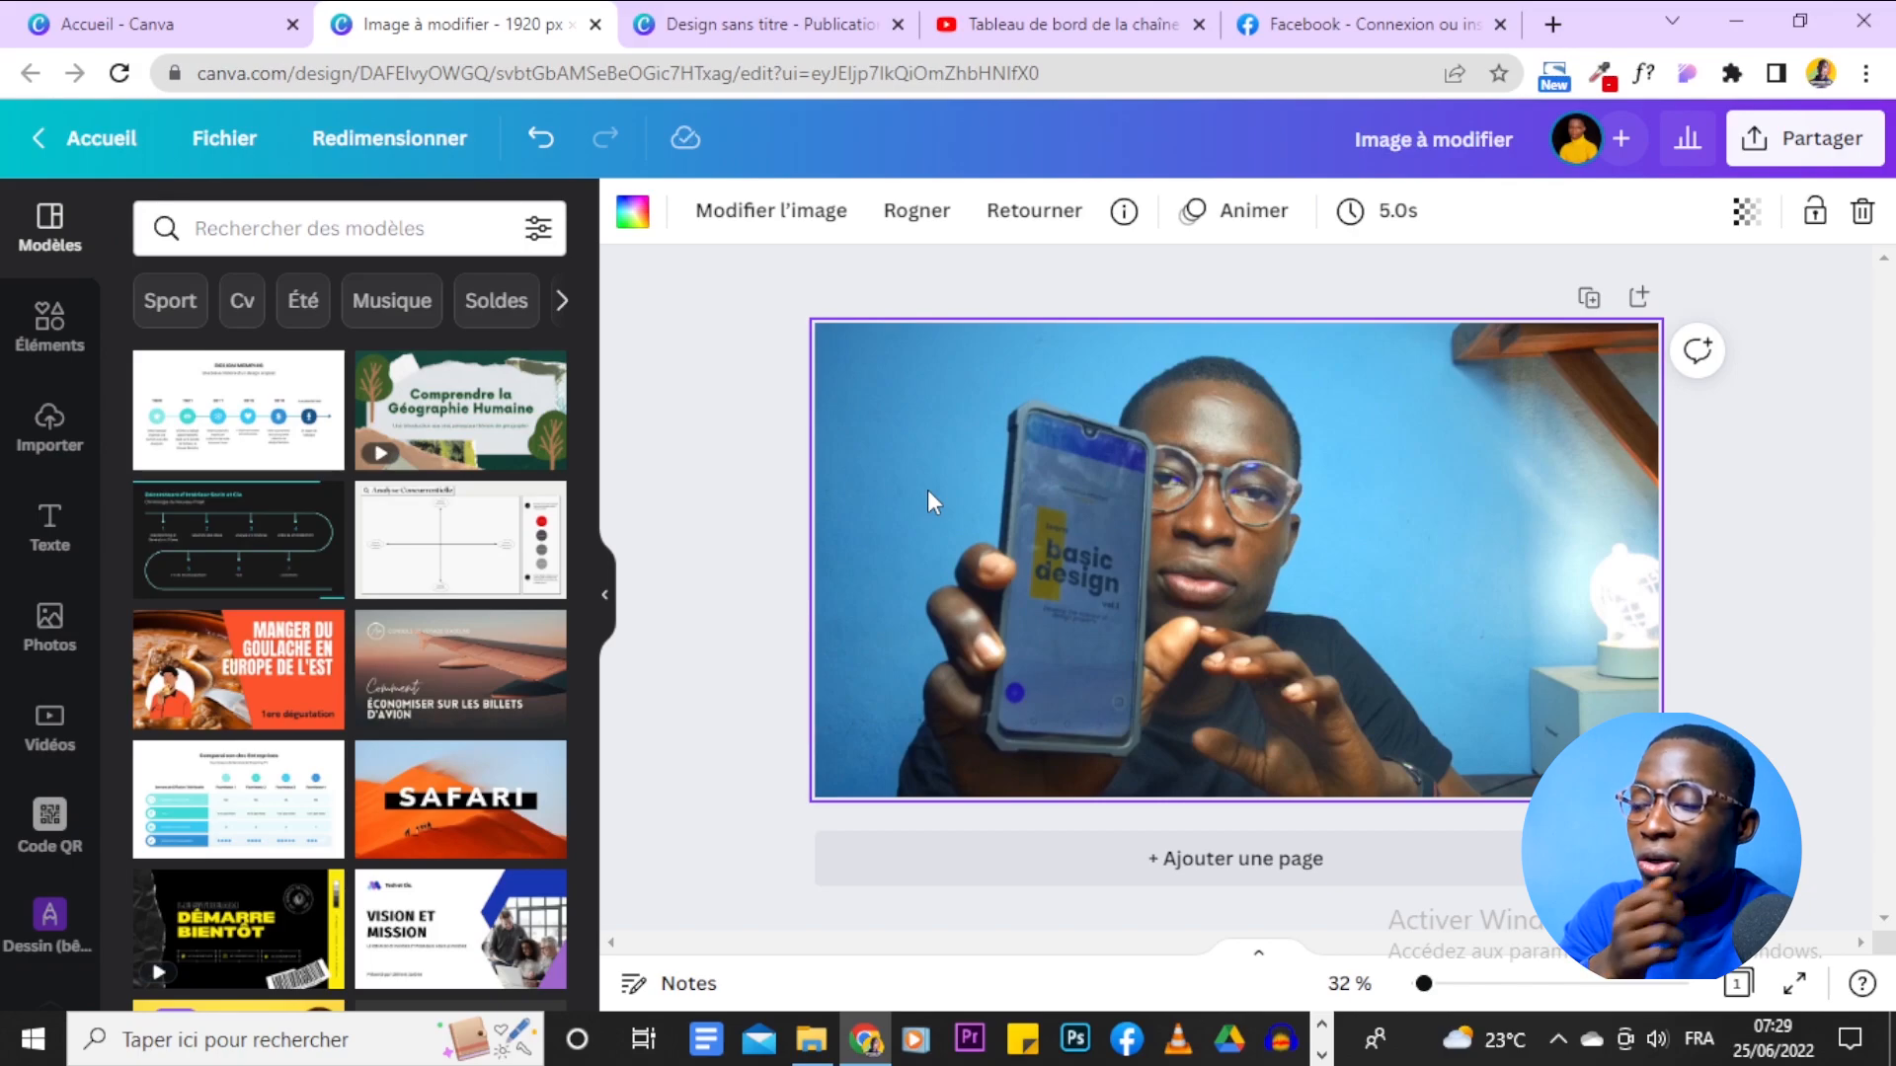
click(915, 225)
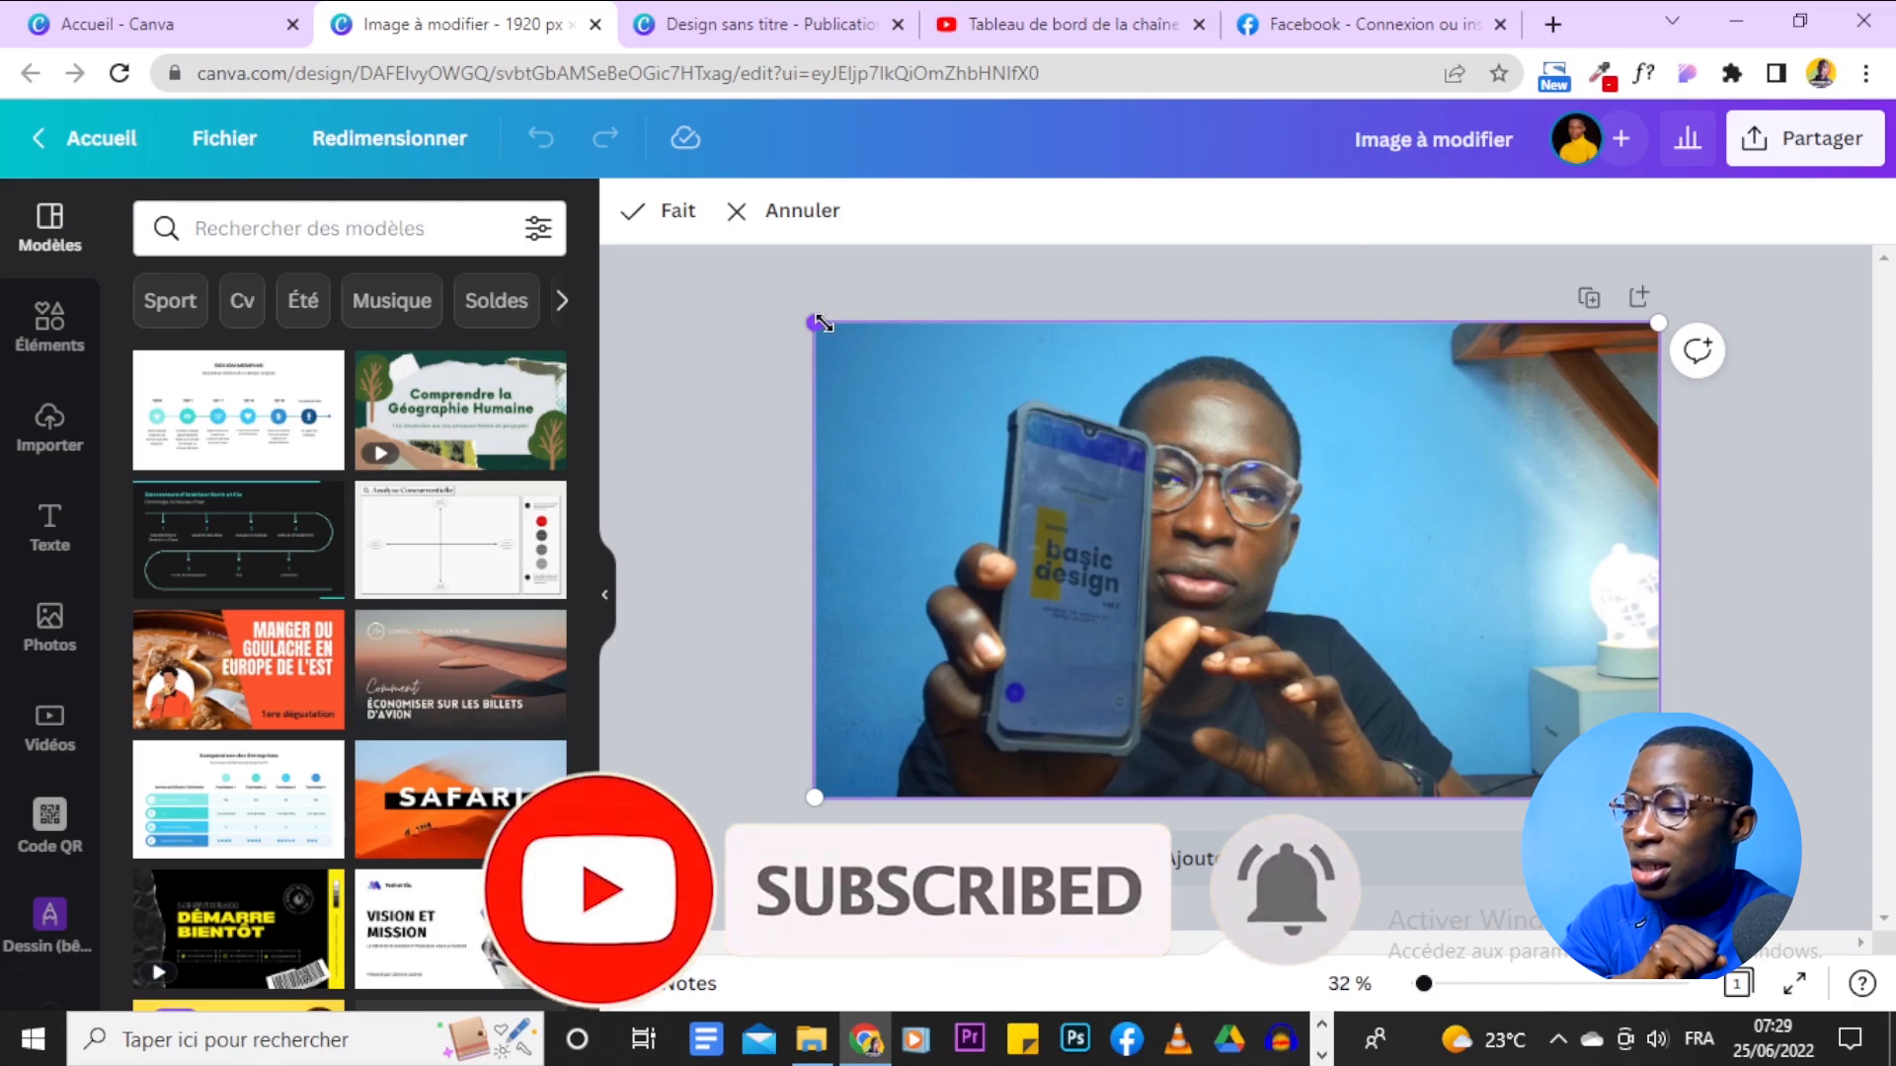
drag(820, 323, 701, 296)
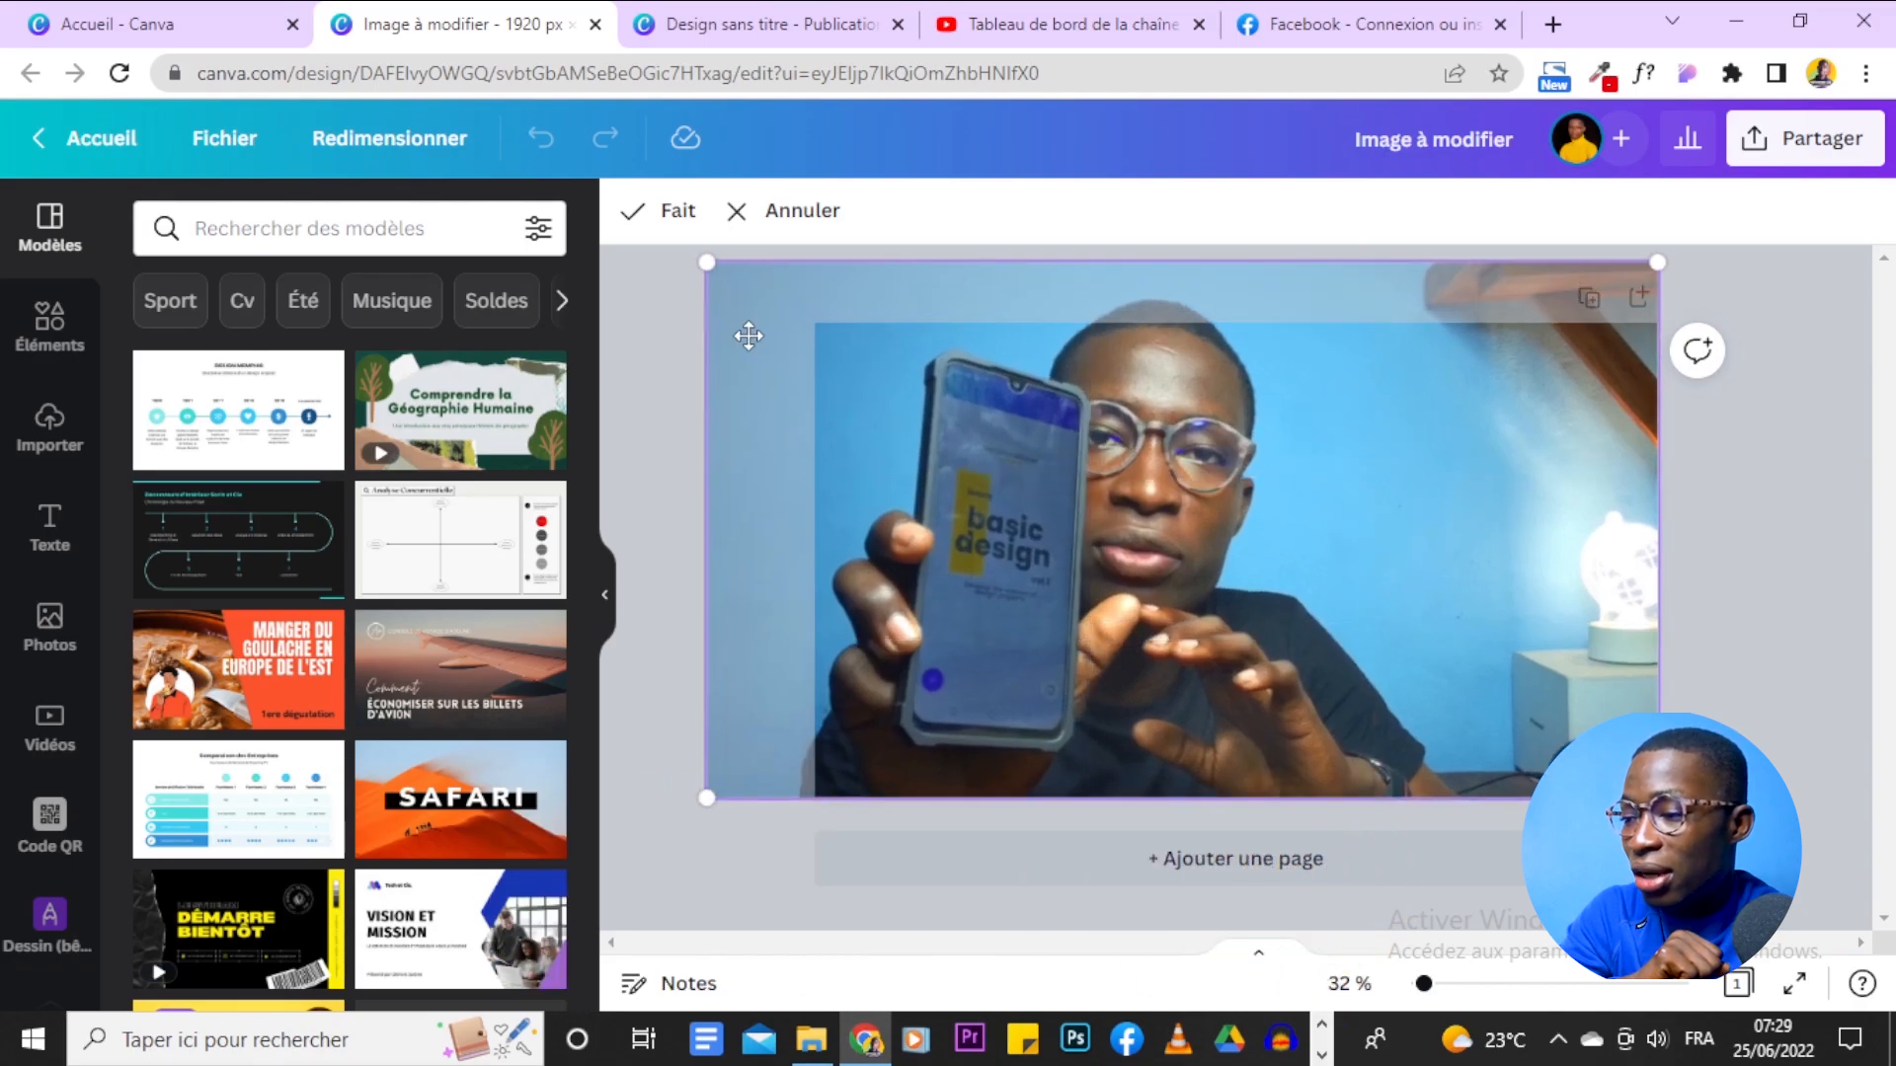
drag(1084, 487, 1096, 519)
mouse_move(1465, 559)
mouse_down()
mouse_move(1501, 565)
mouse_move(1458, 538)
mouse_up()
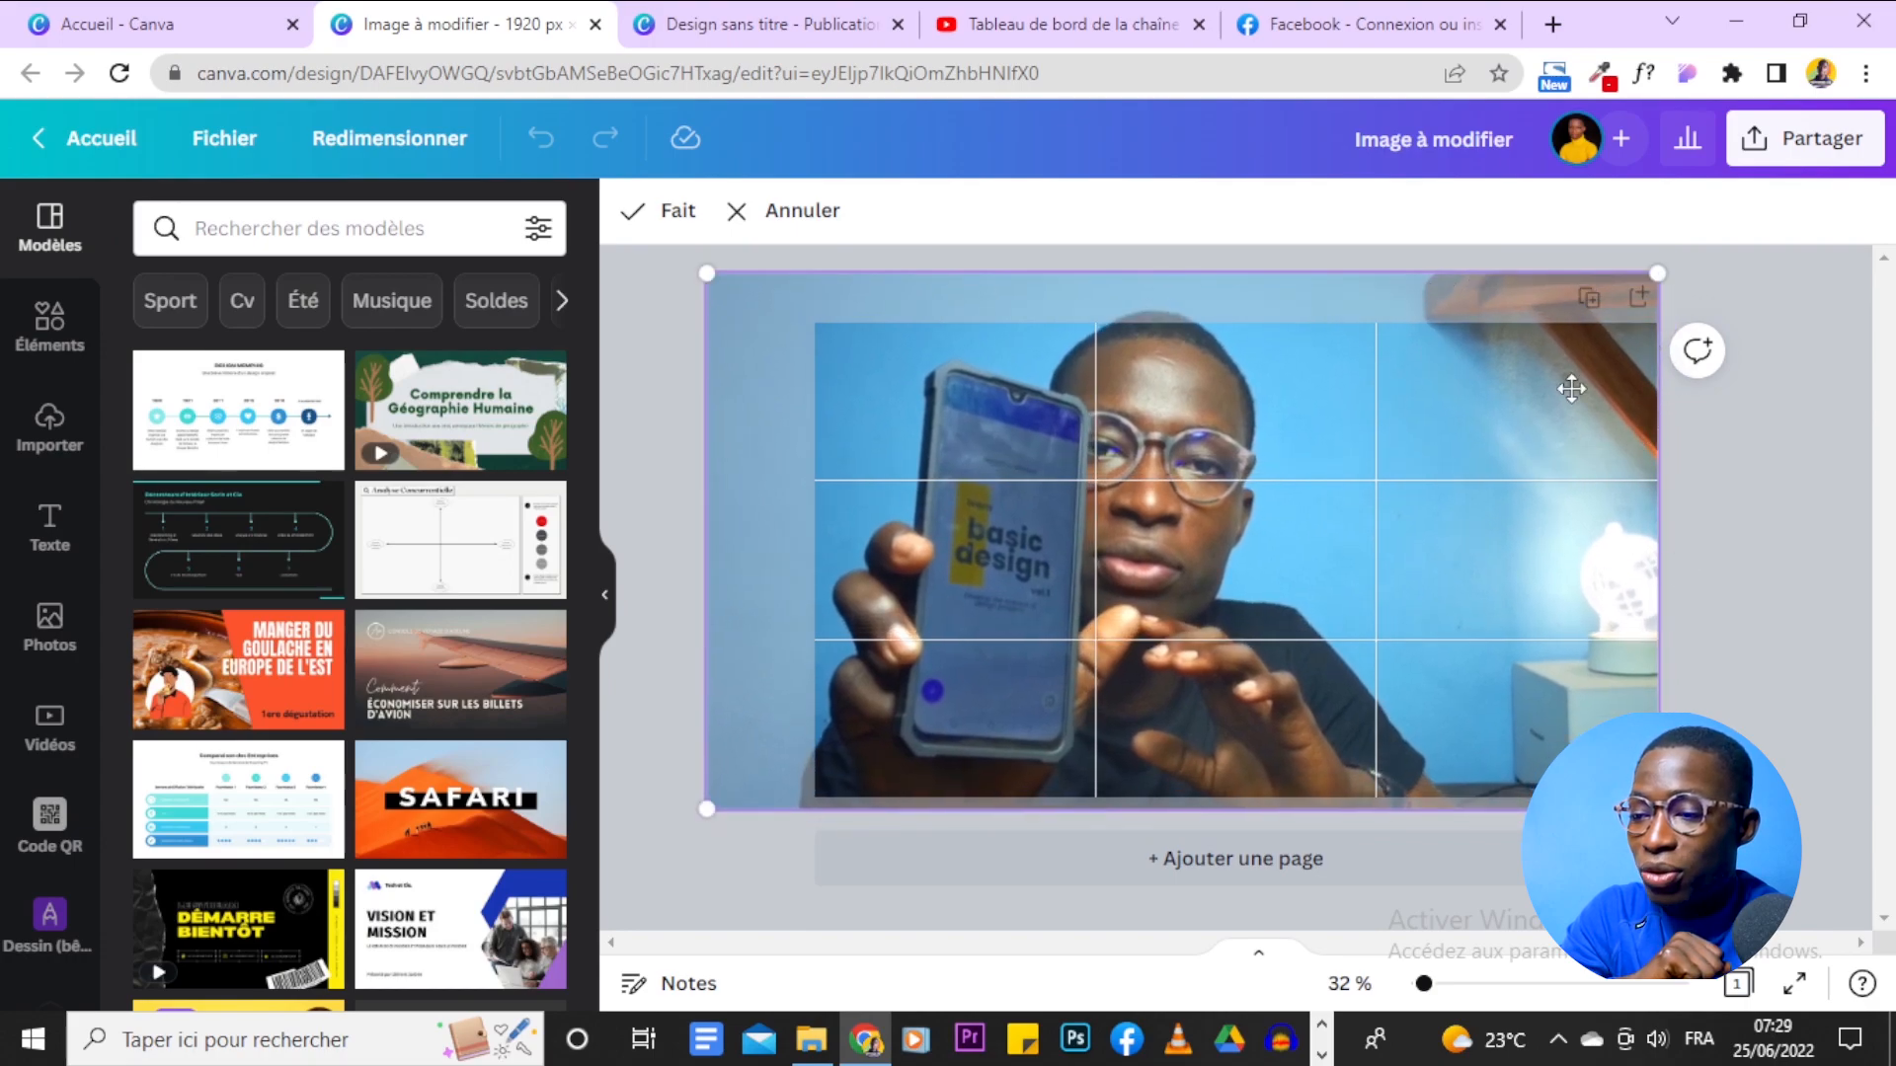
drag(1563, 405, 1549, 445)
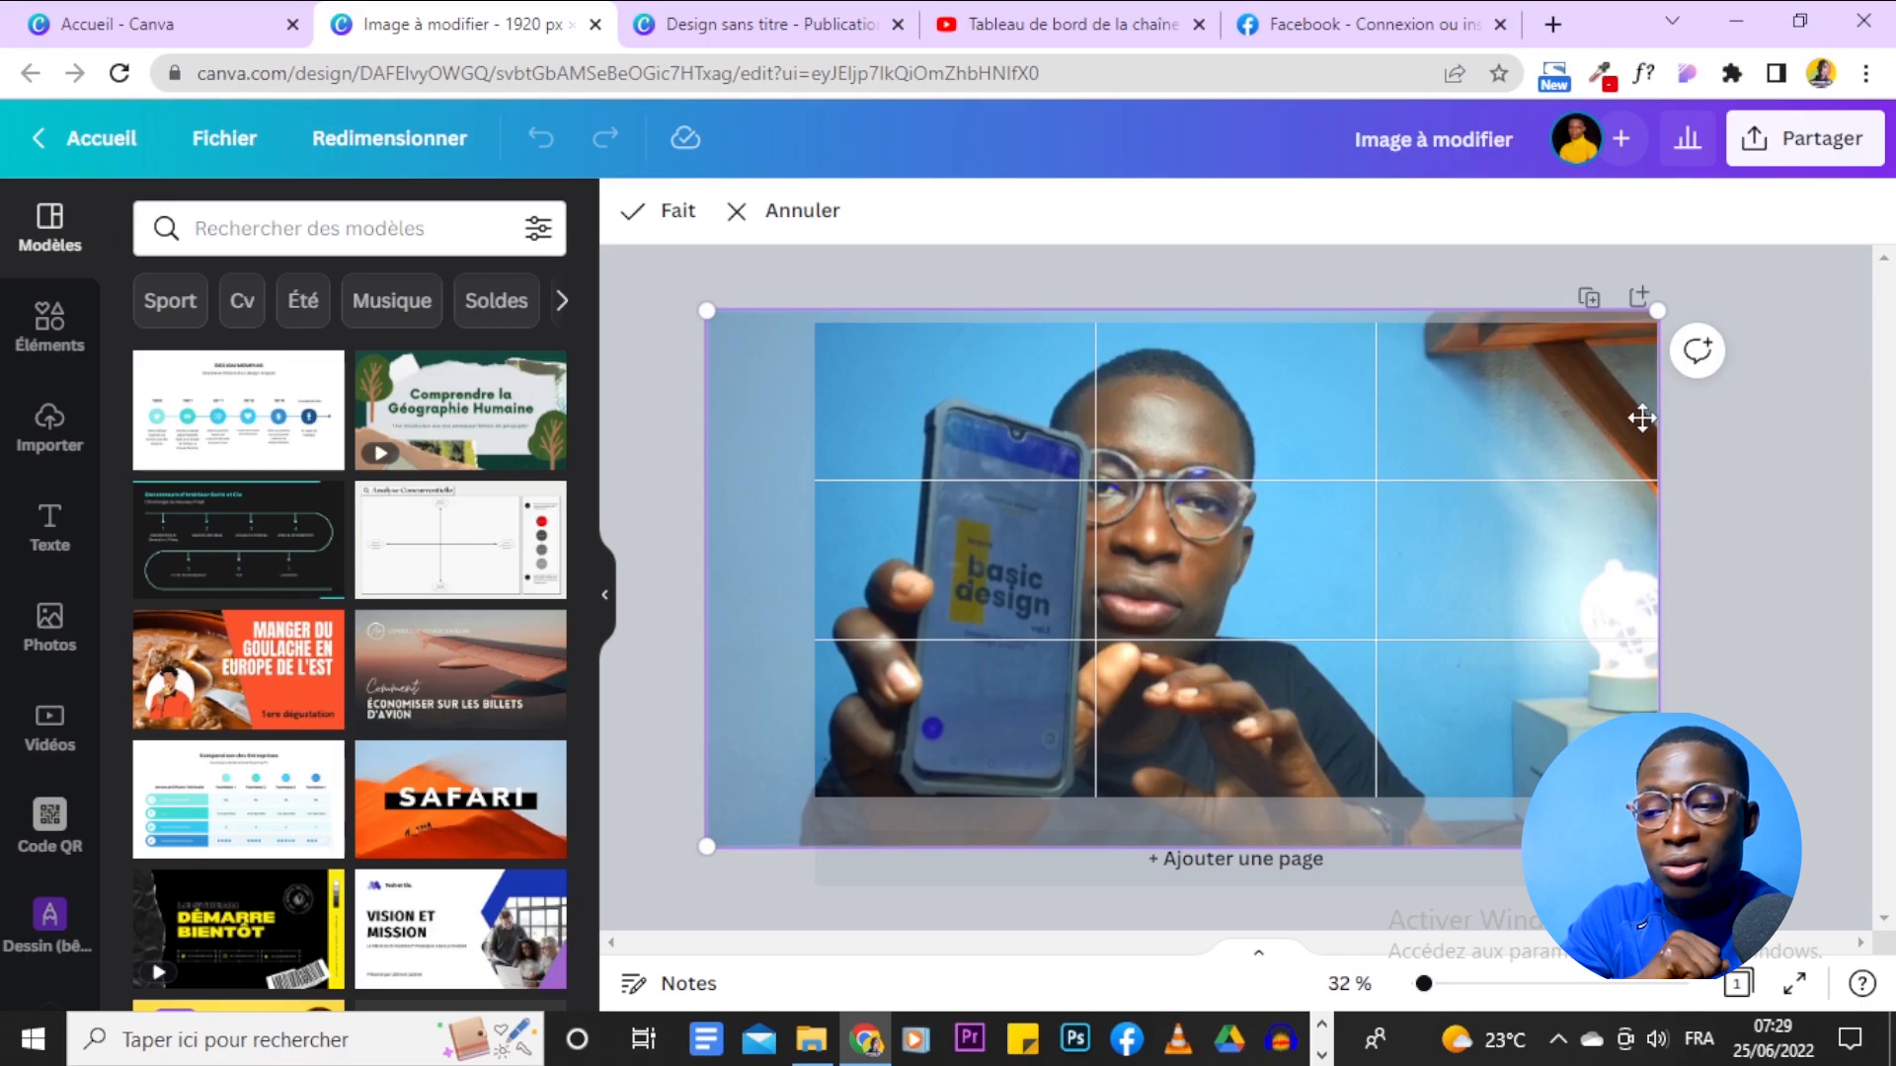
drag(1651, 314, 1764, 246)
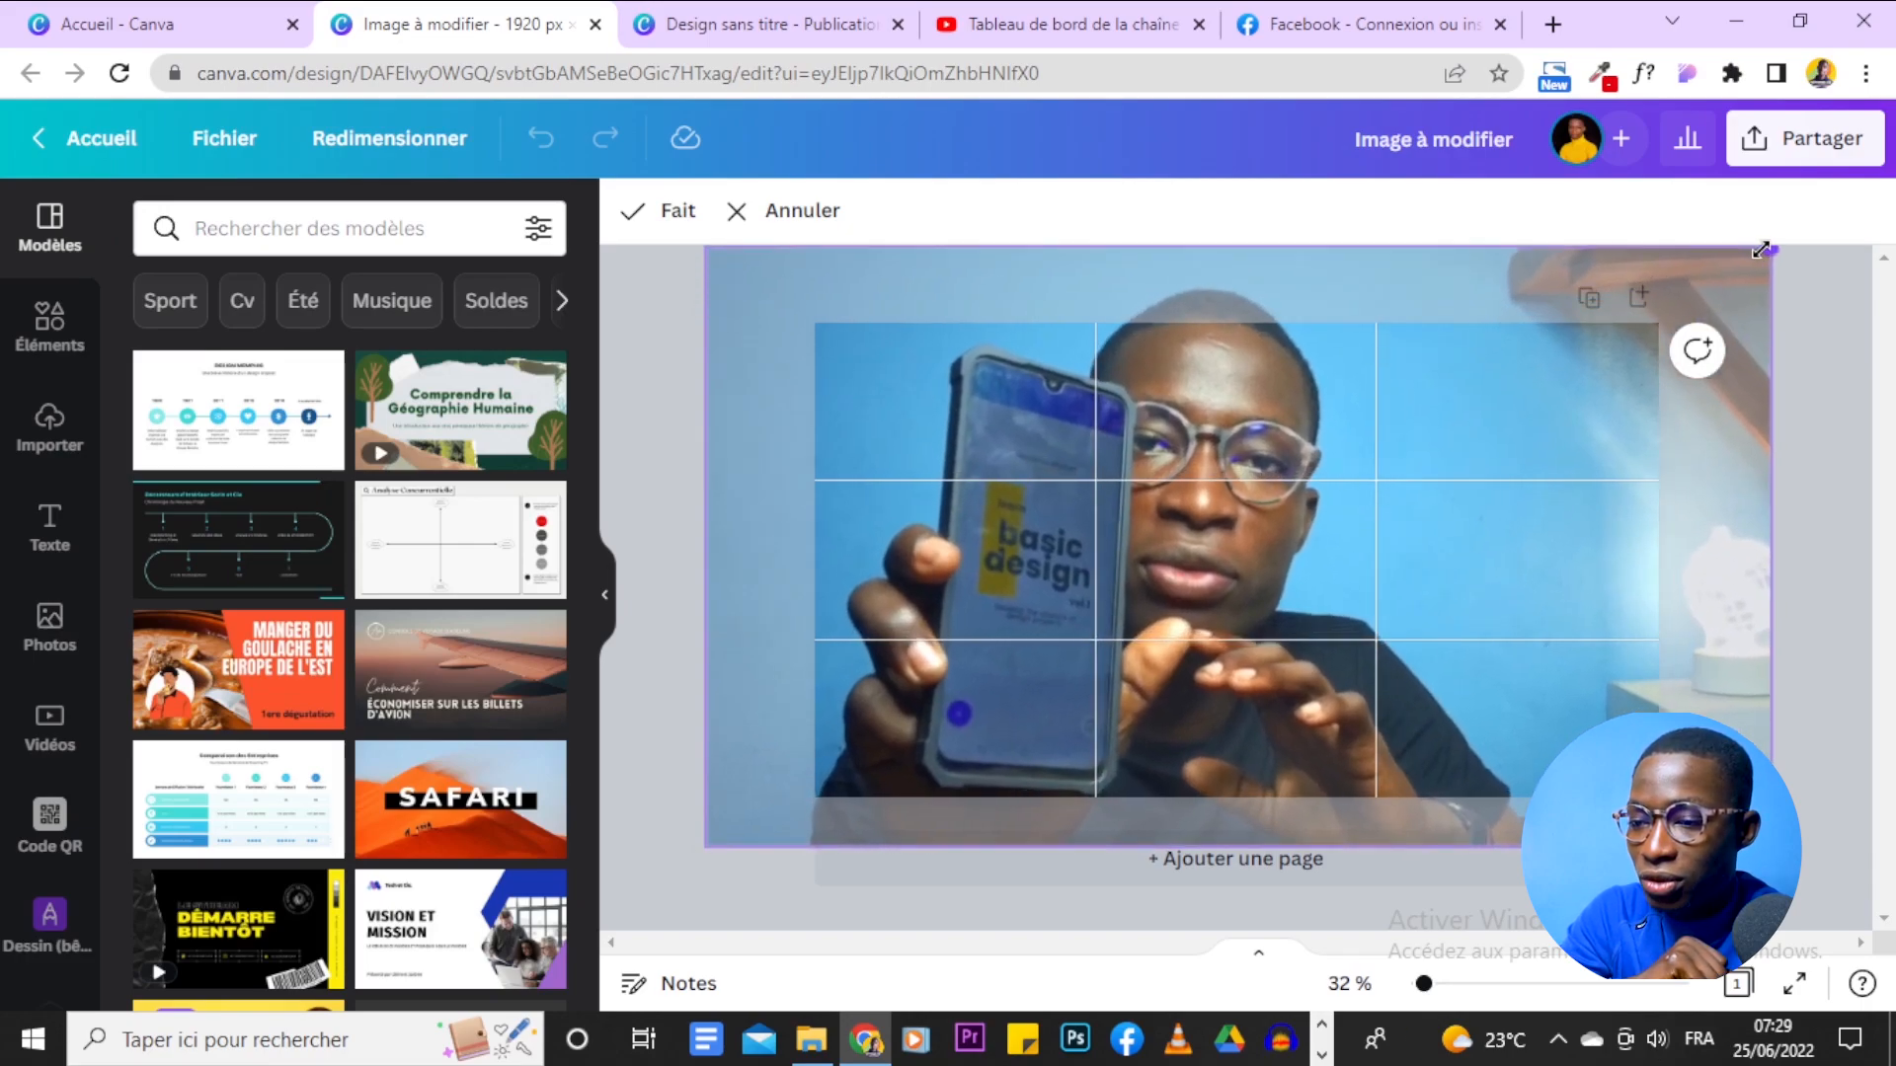
drag(1539, 485, 1560, 481)
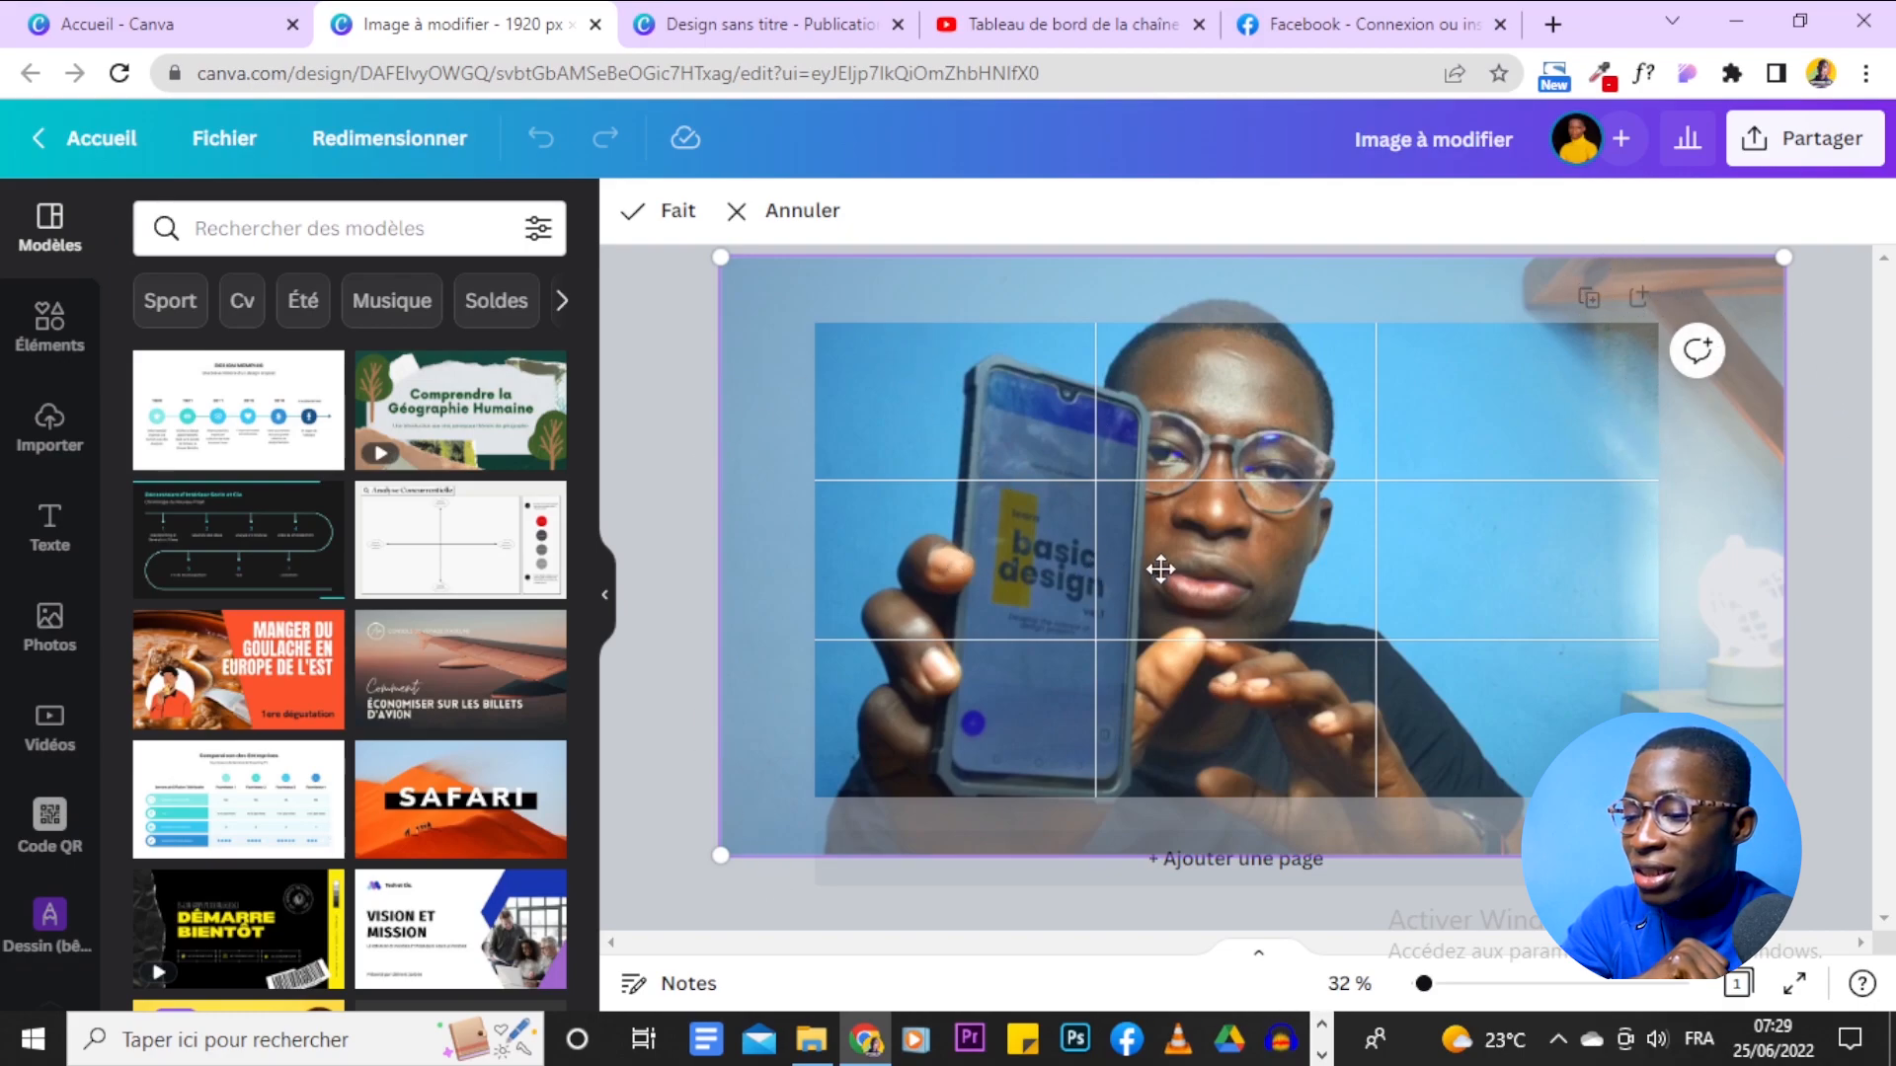
drag(1159, 569, 1173, 568)
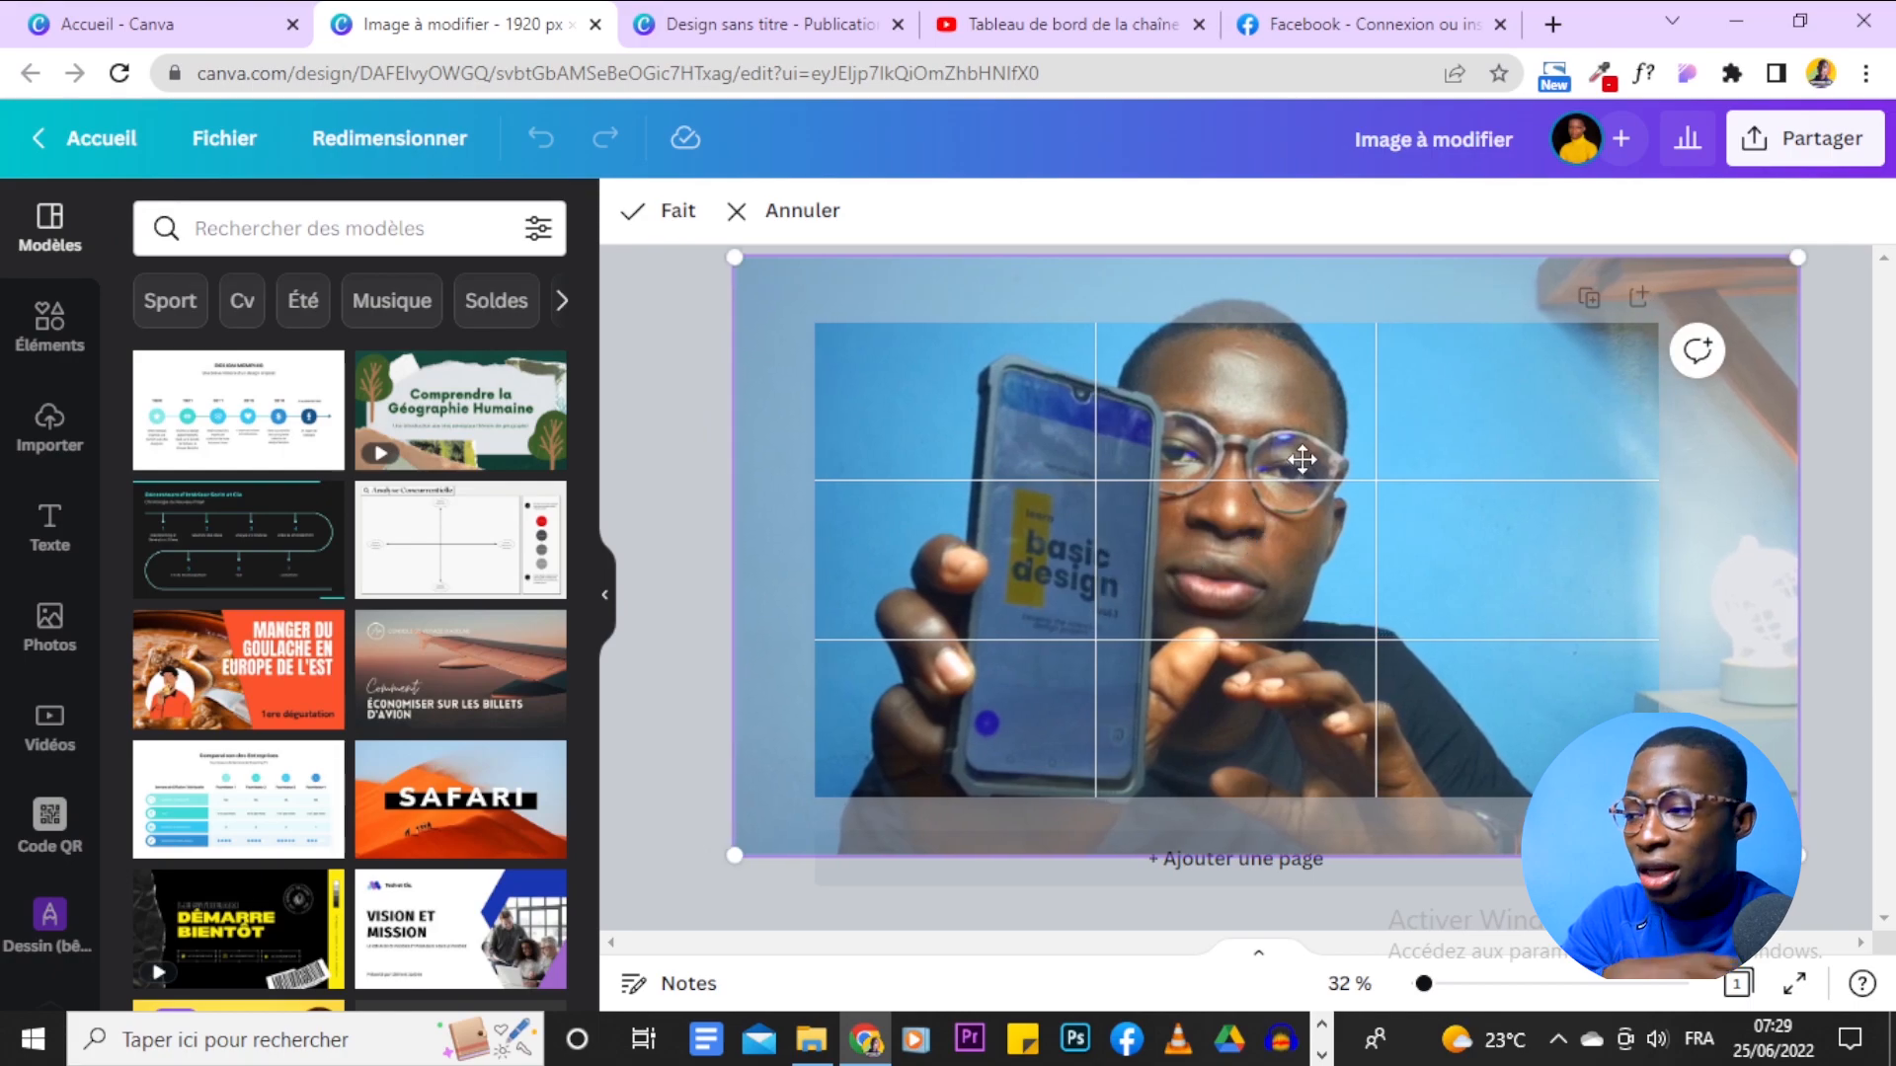
click(635, 212)
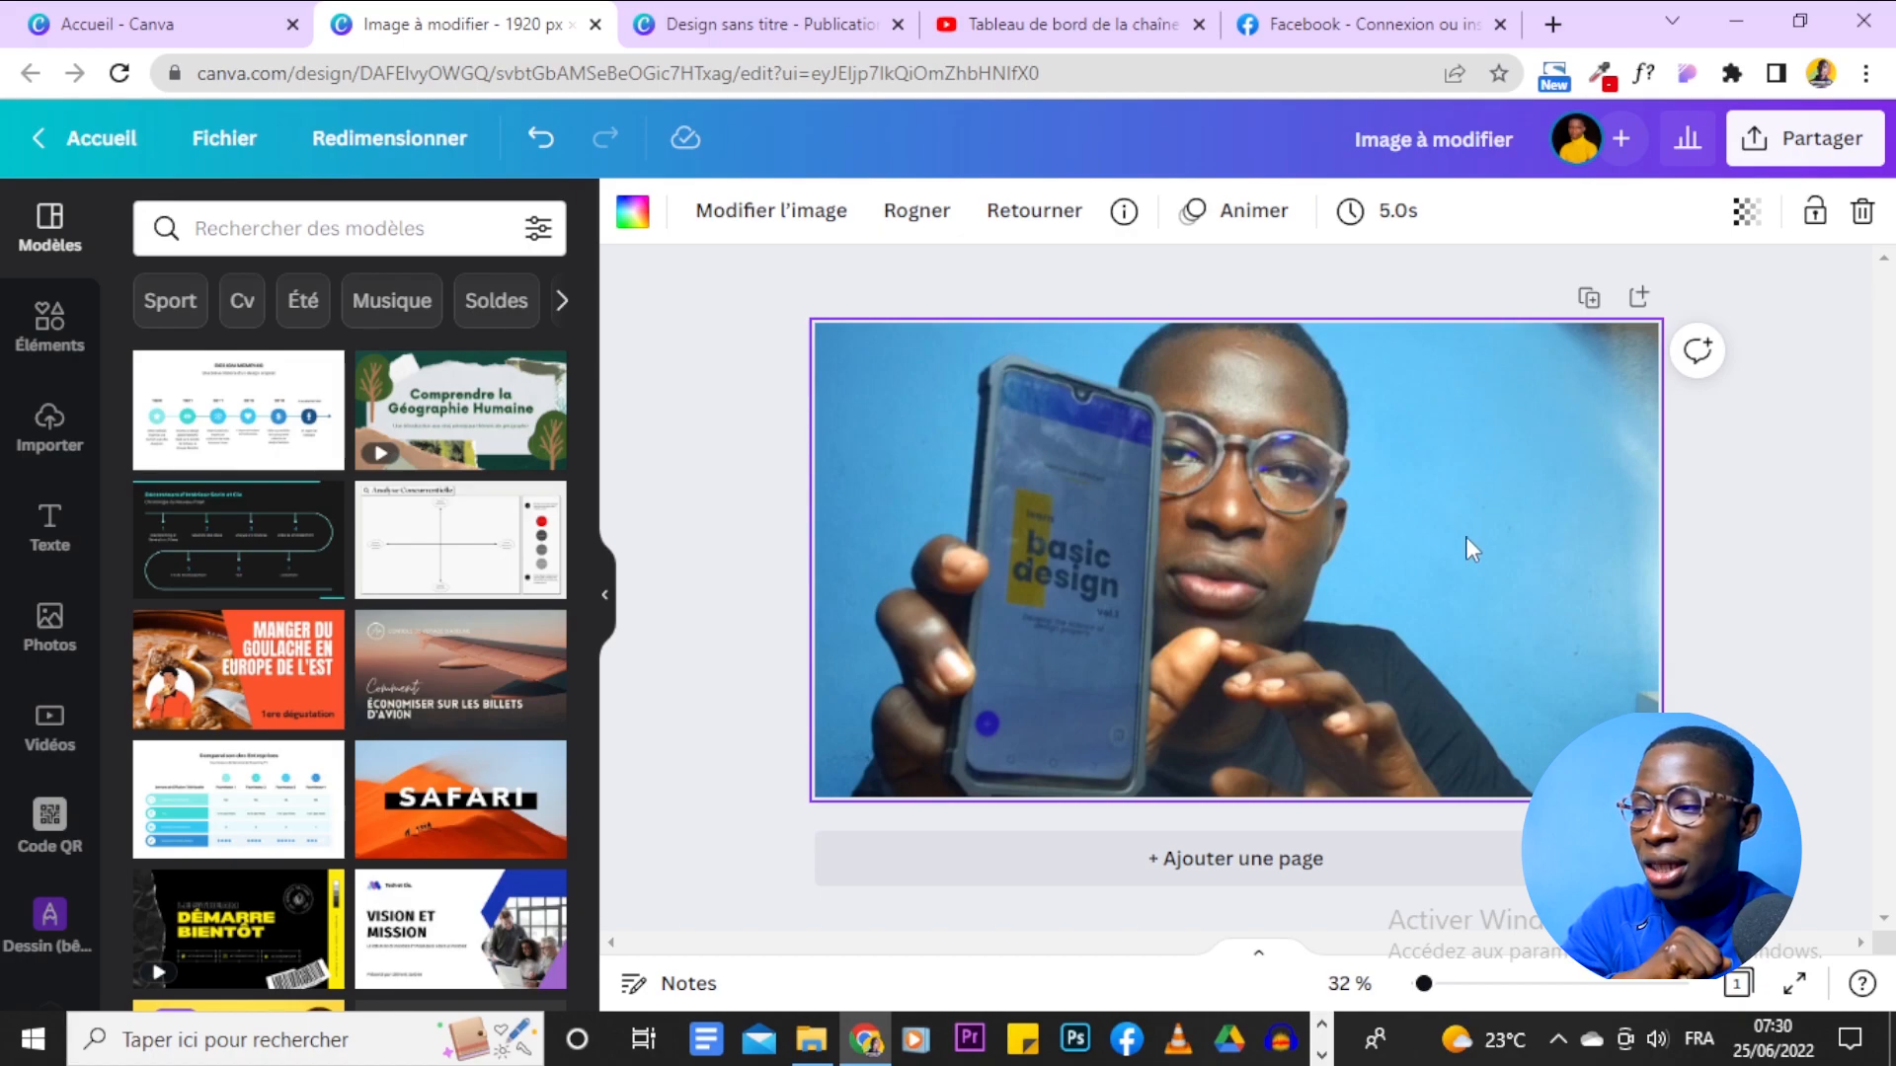
double_click(1351, 606)
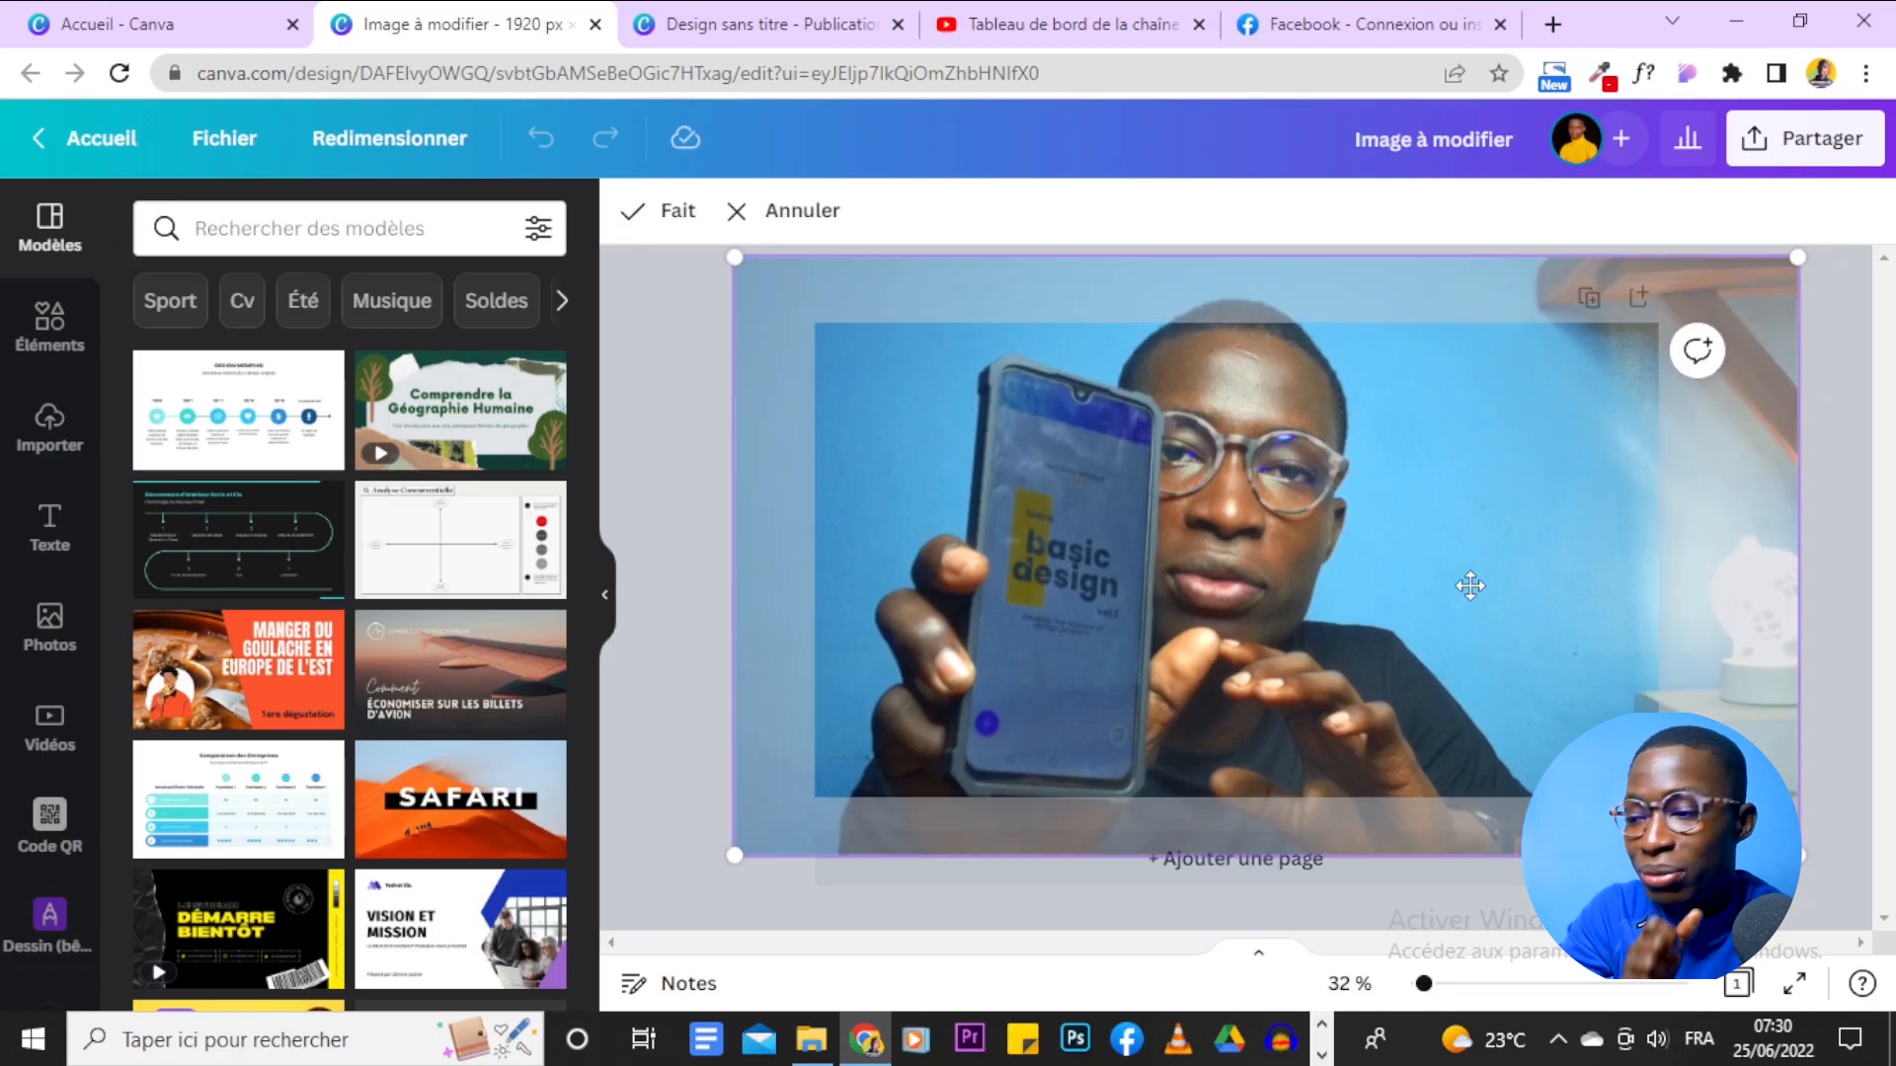
click(652, 236)
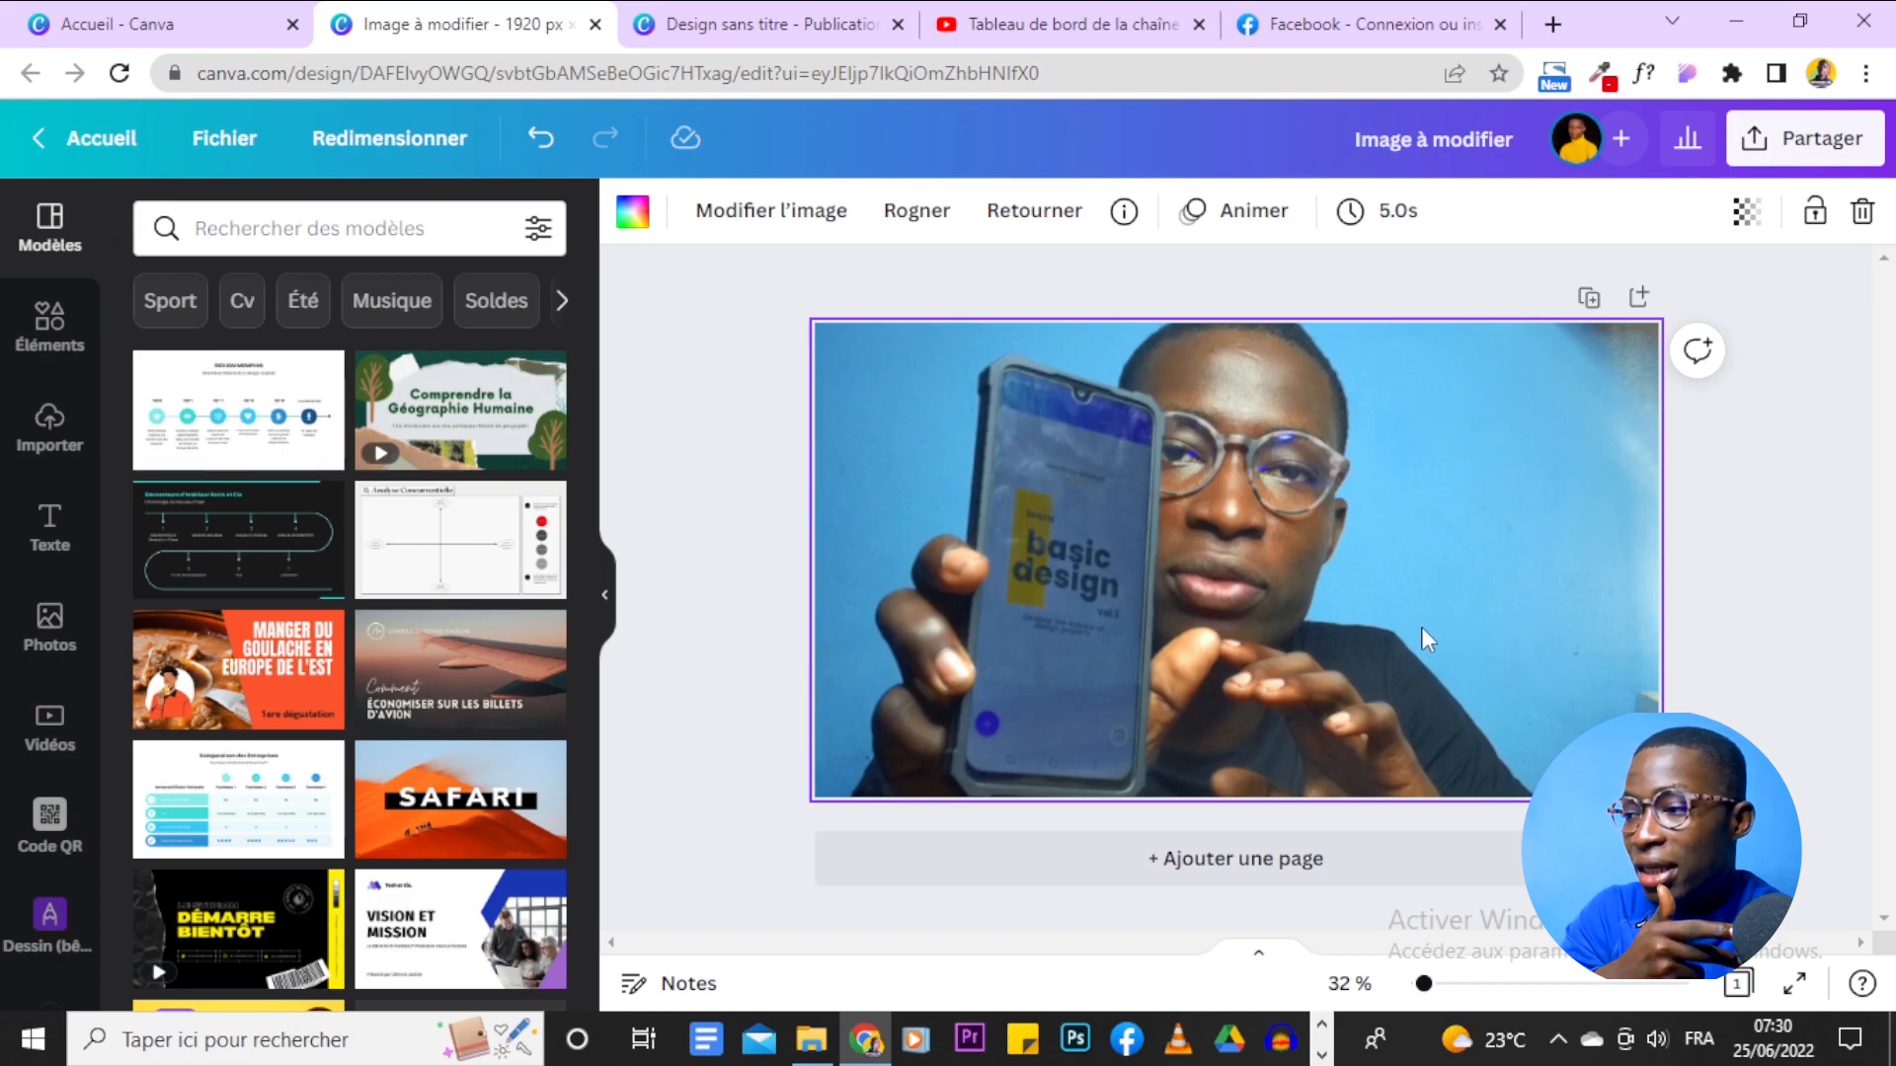
right_click(1208, 481)
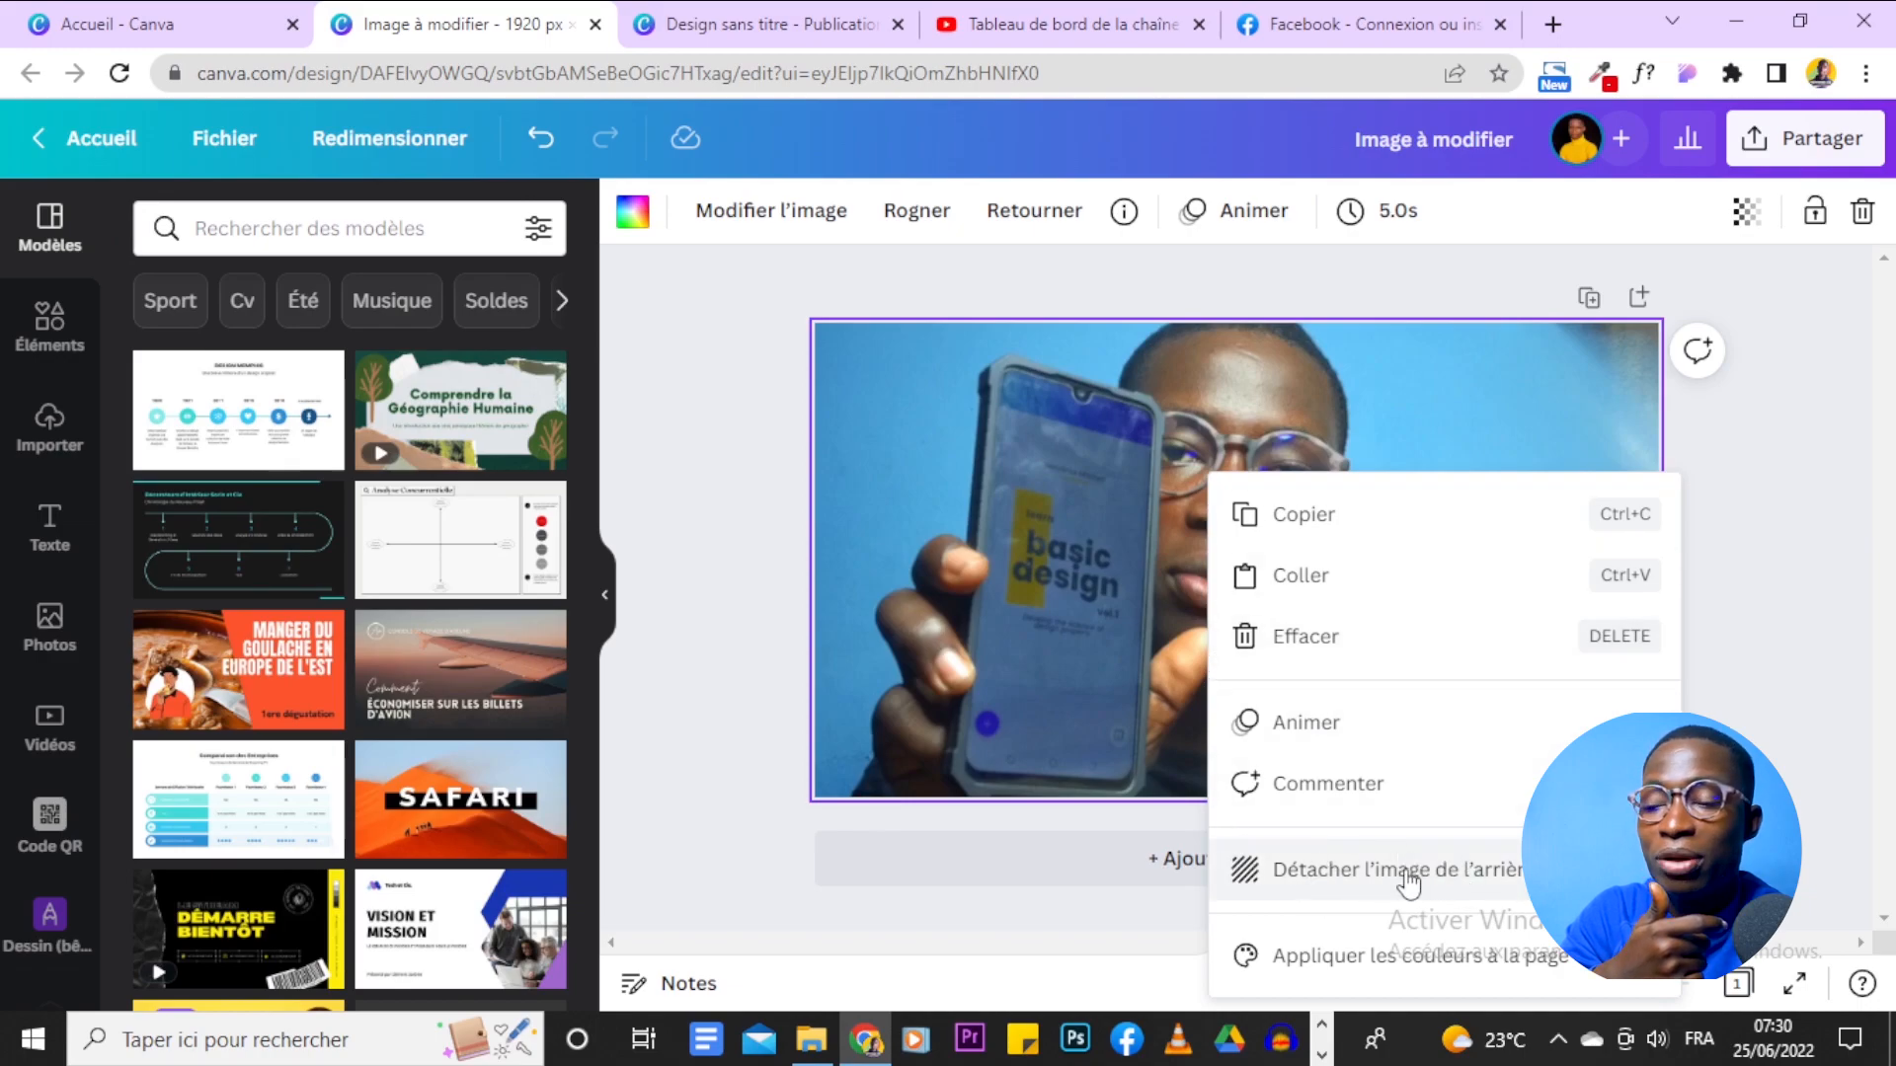
click(997, 469)
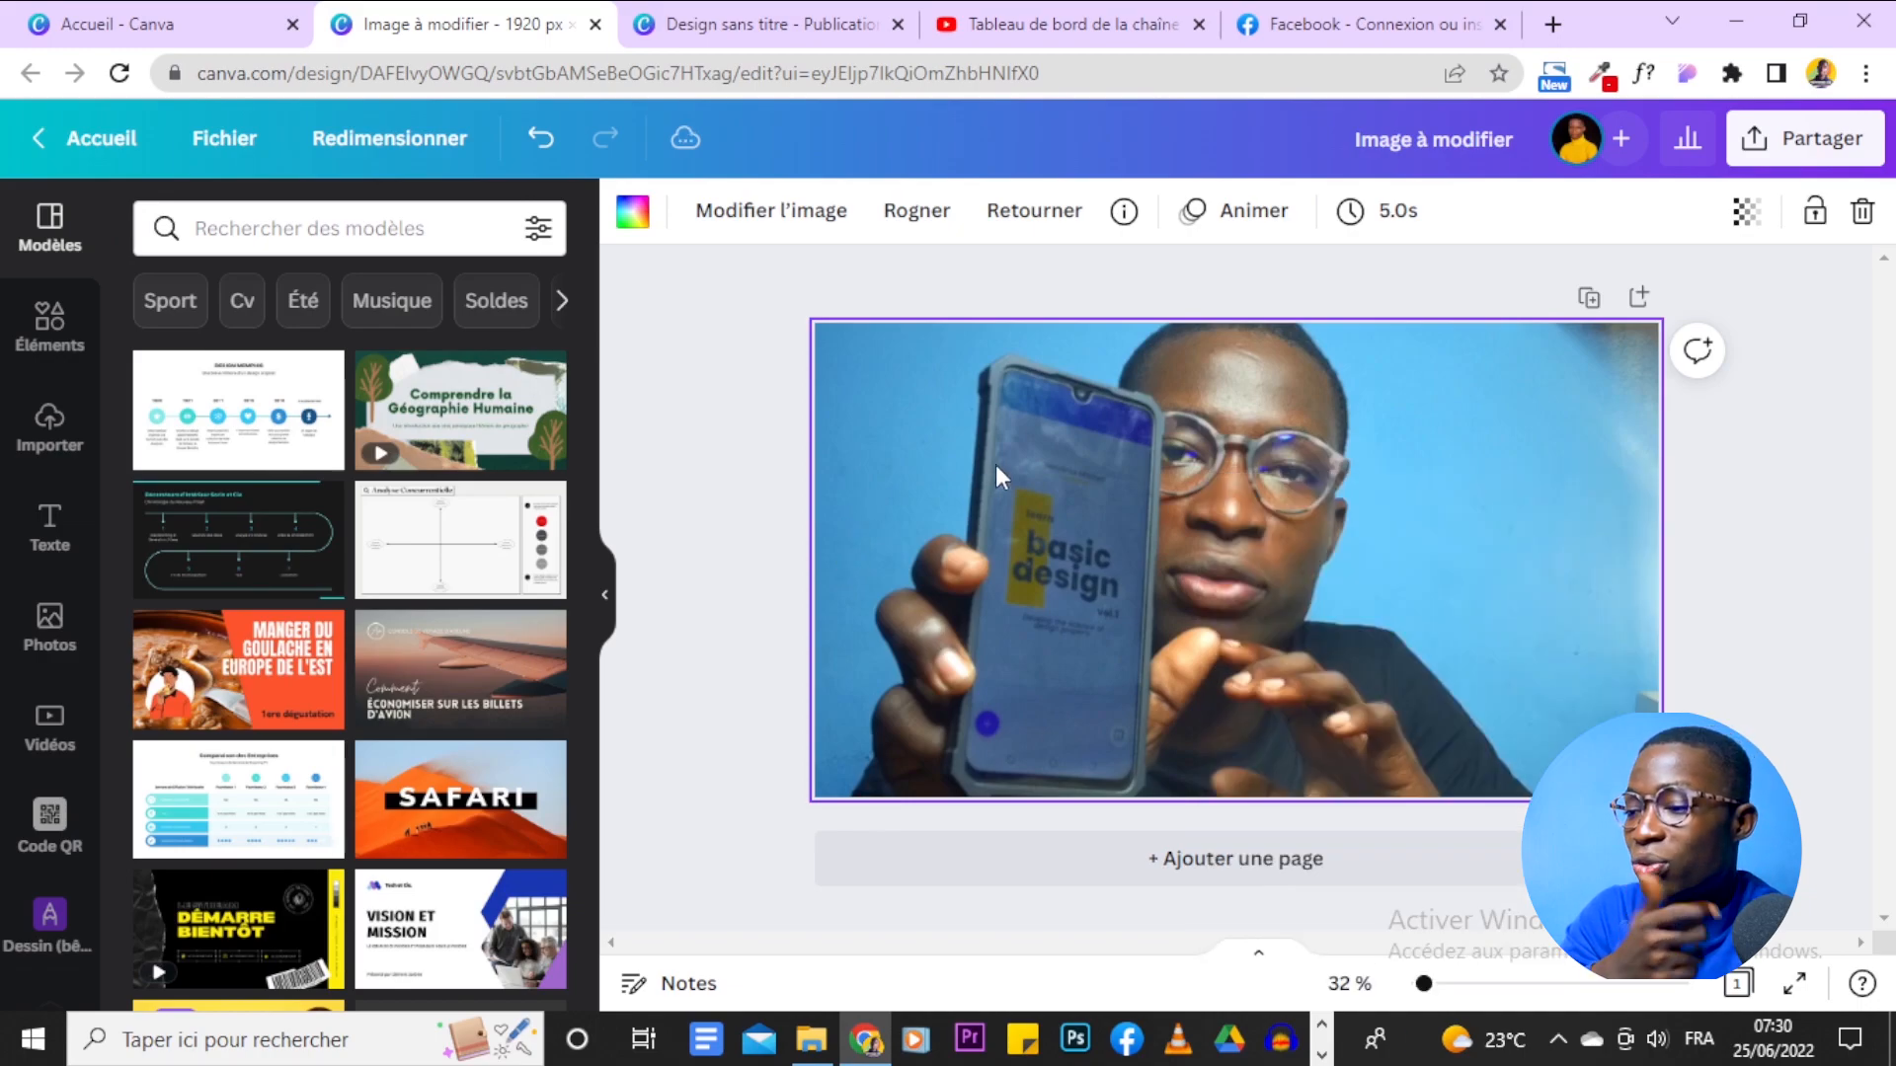
double_click(1289, 475)
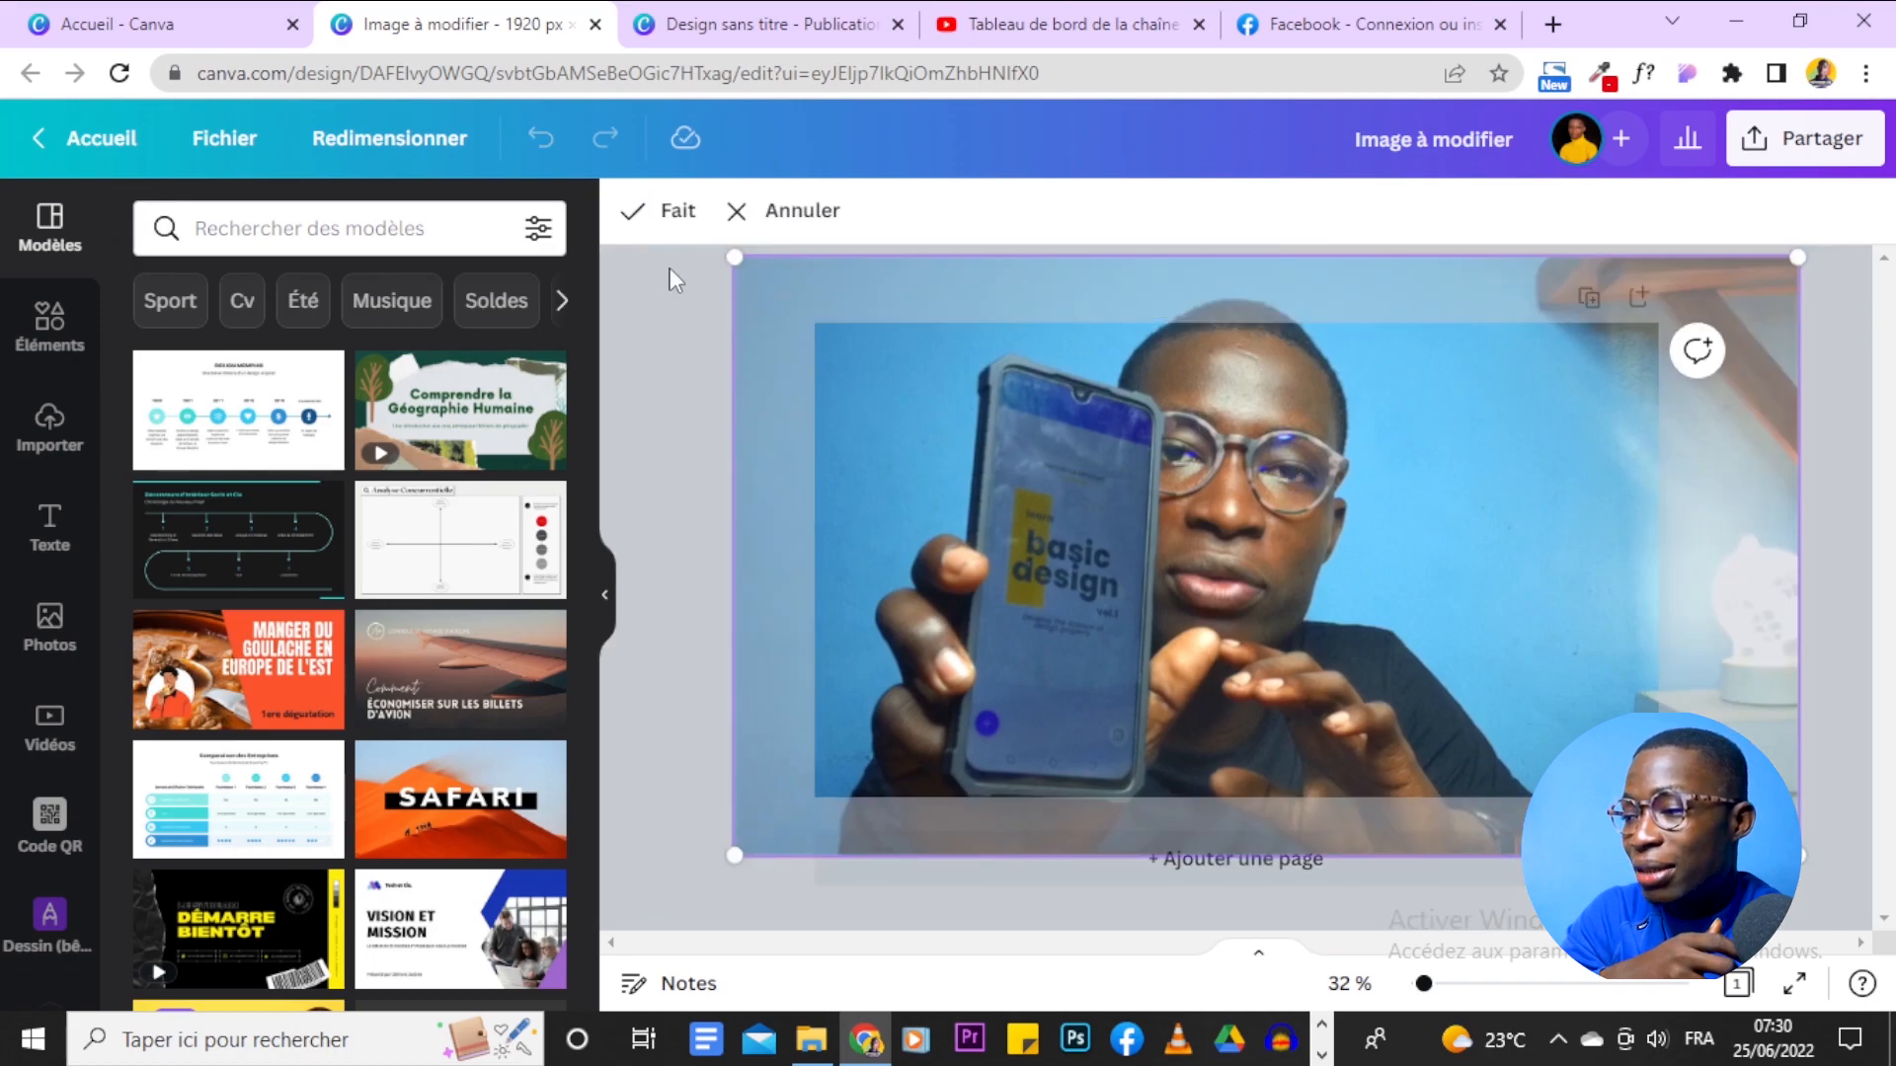
click(692, 210)
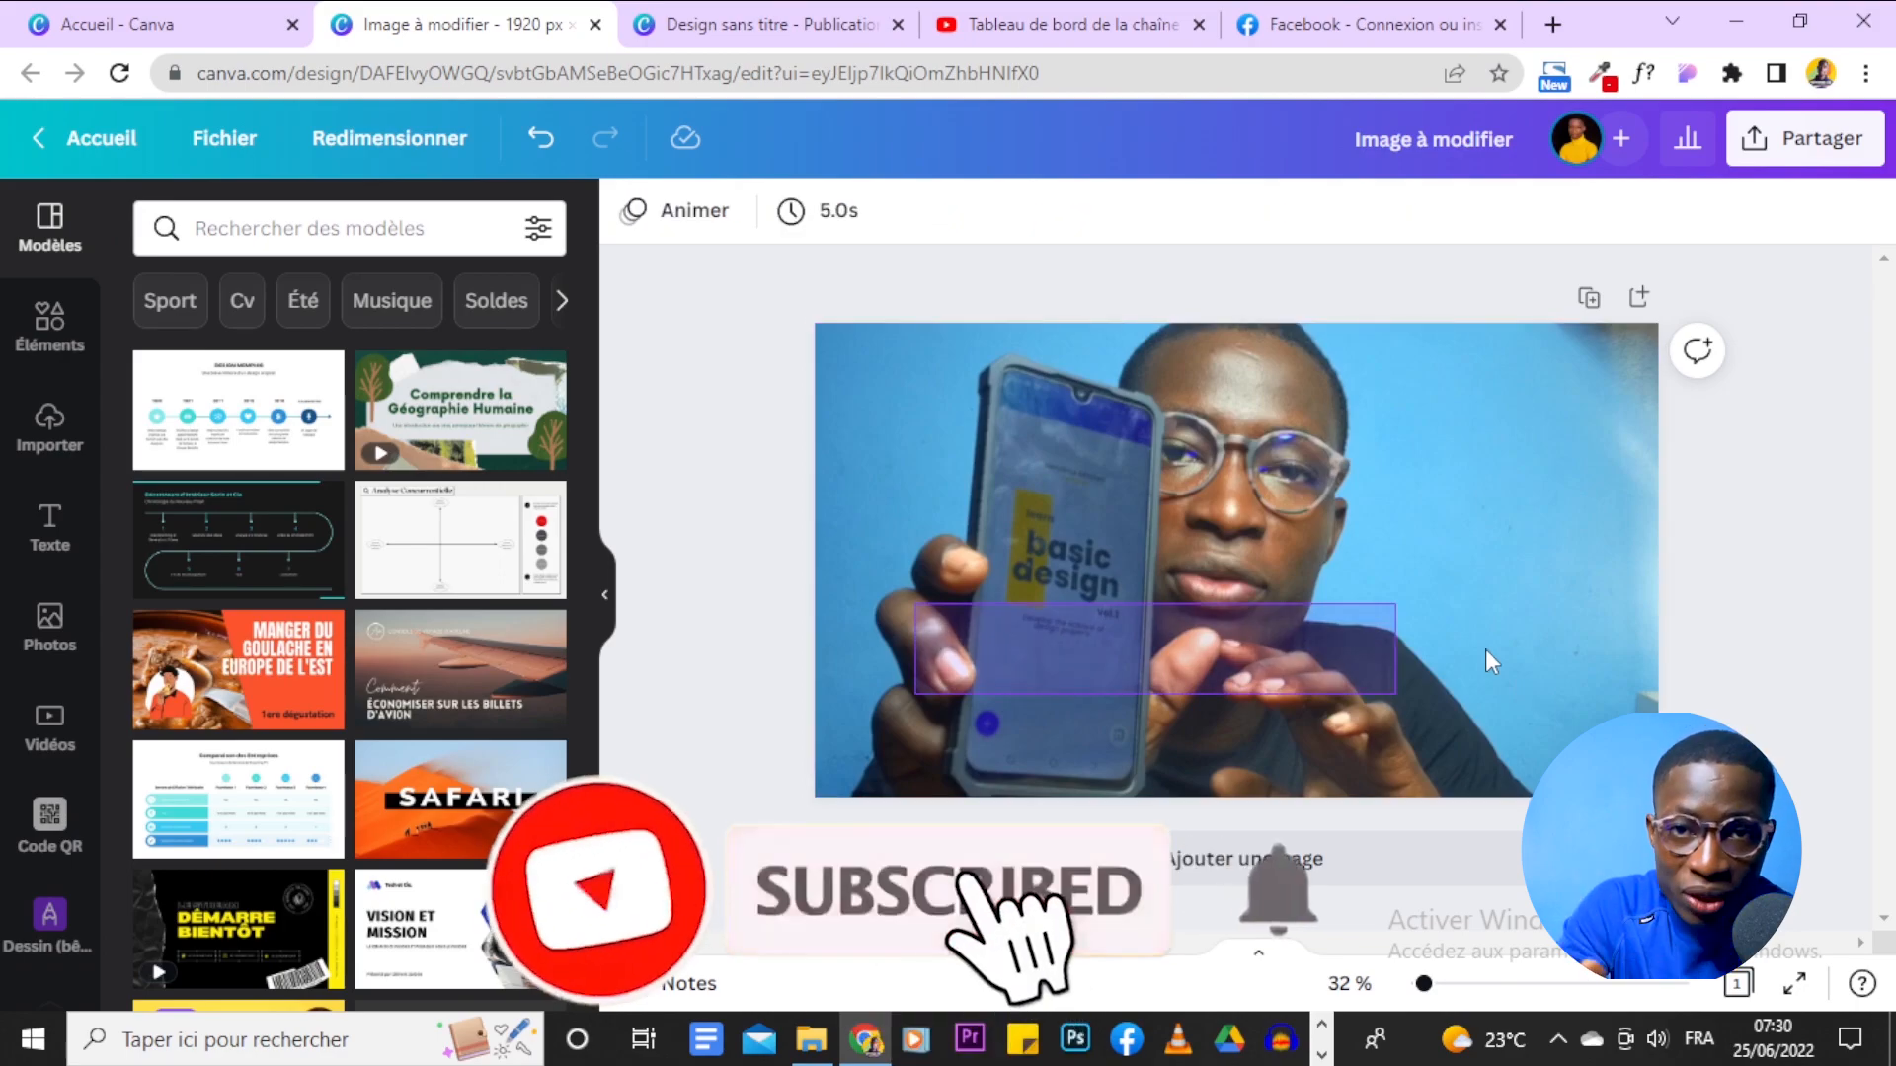
drag(1485, 648, 1597, 583)
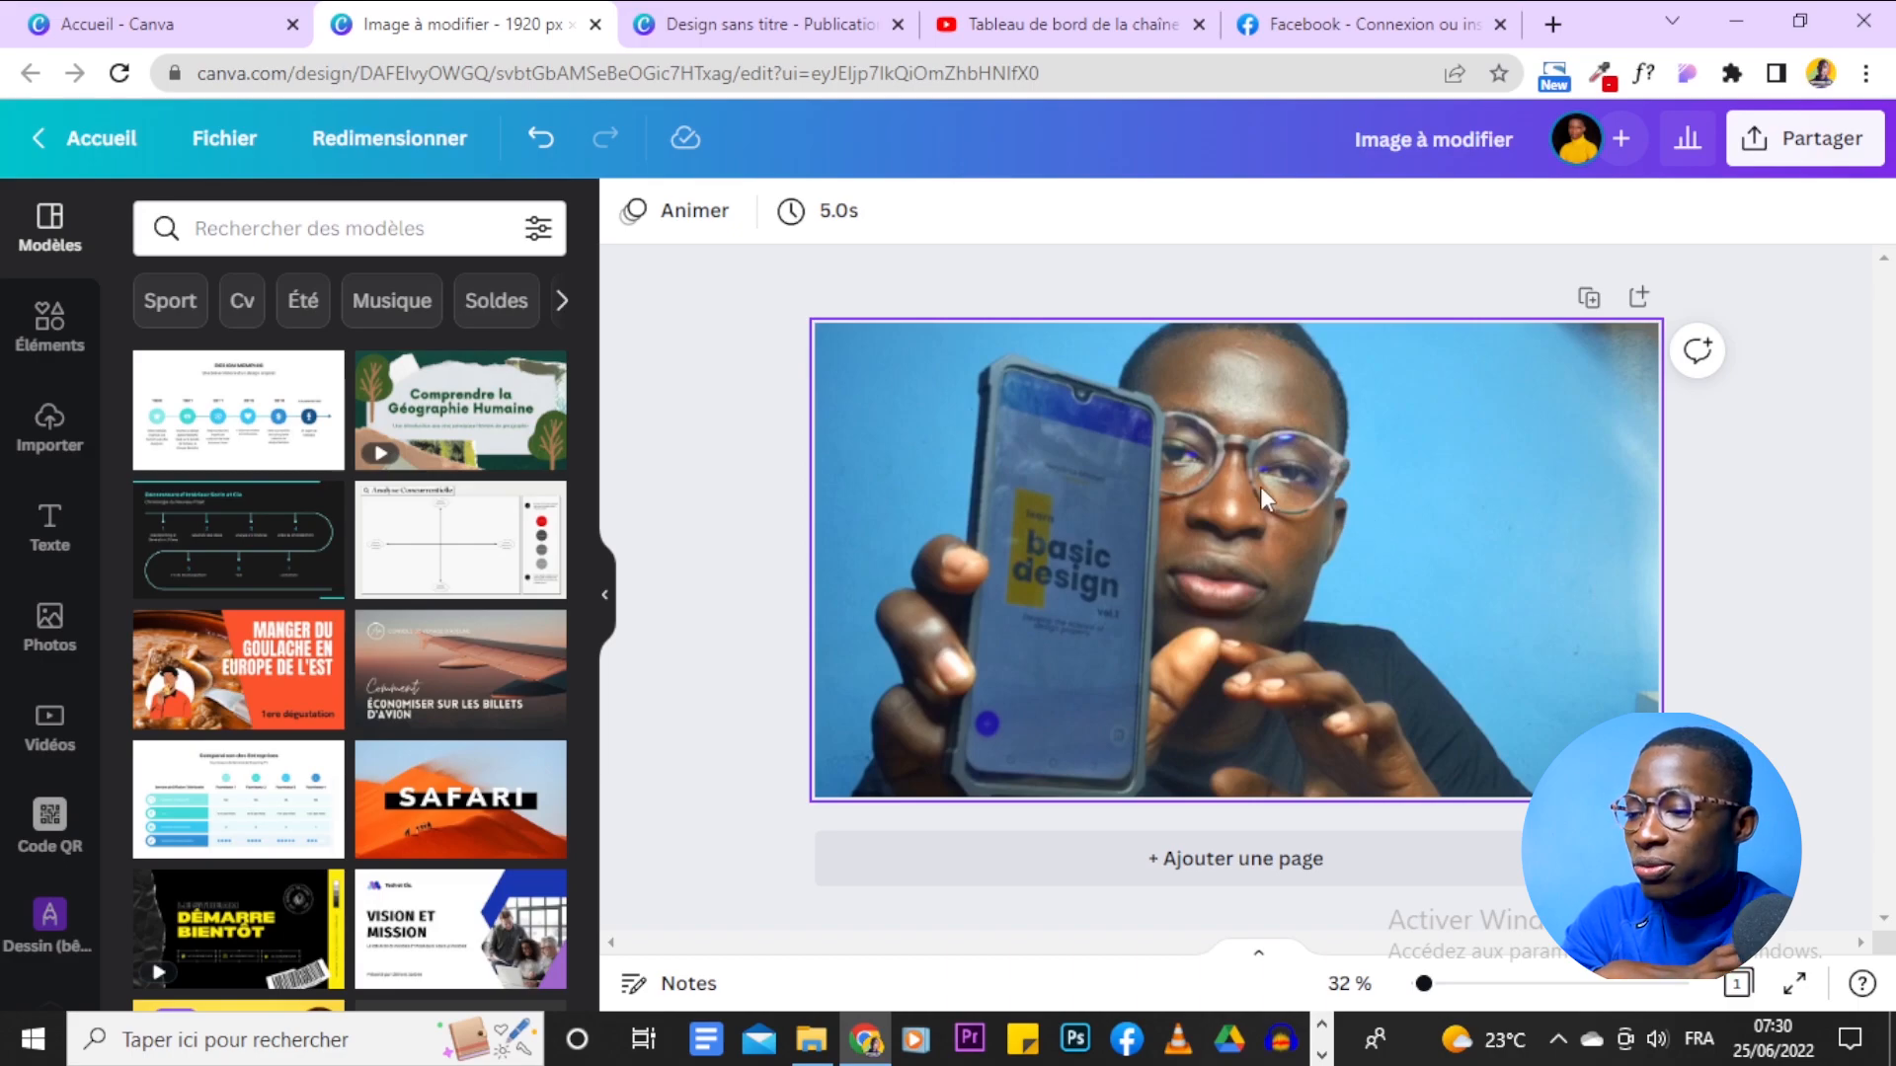
Detach the photo from the page background and move it slightly lower on the page.
right_click(1198, 458)
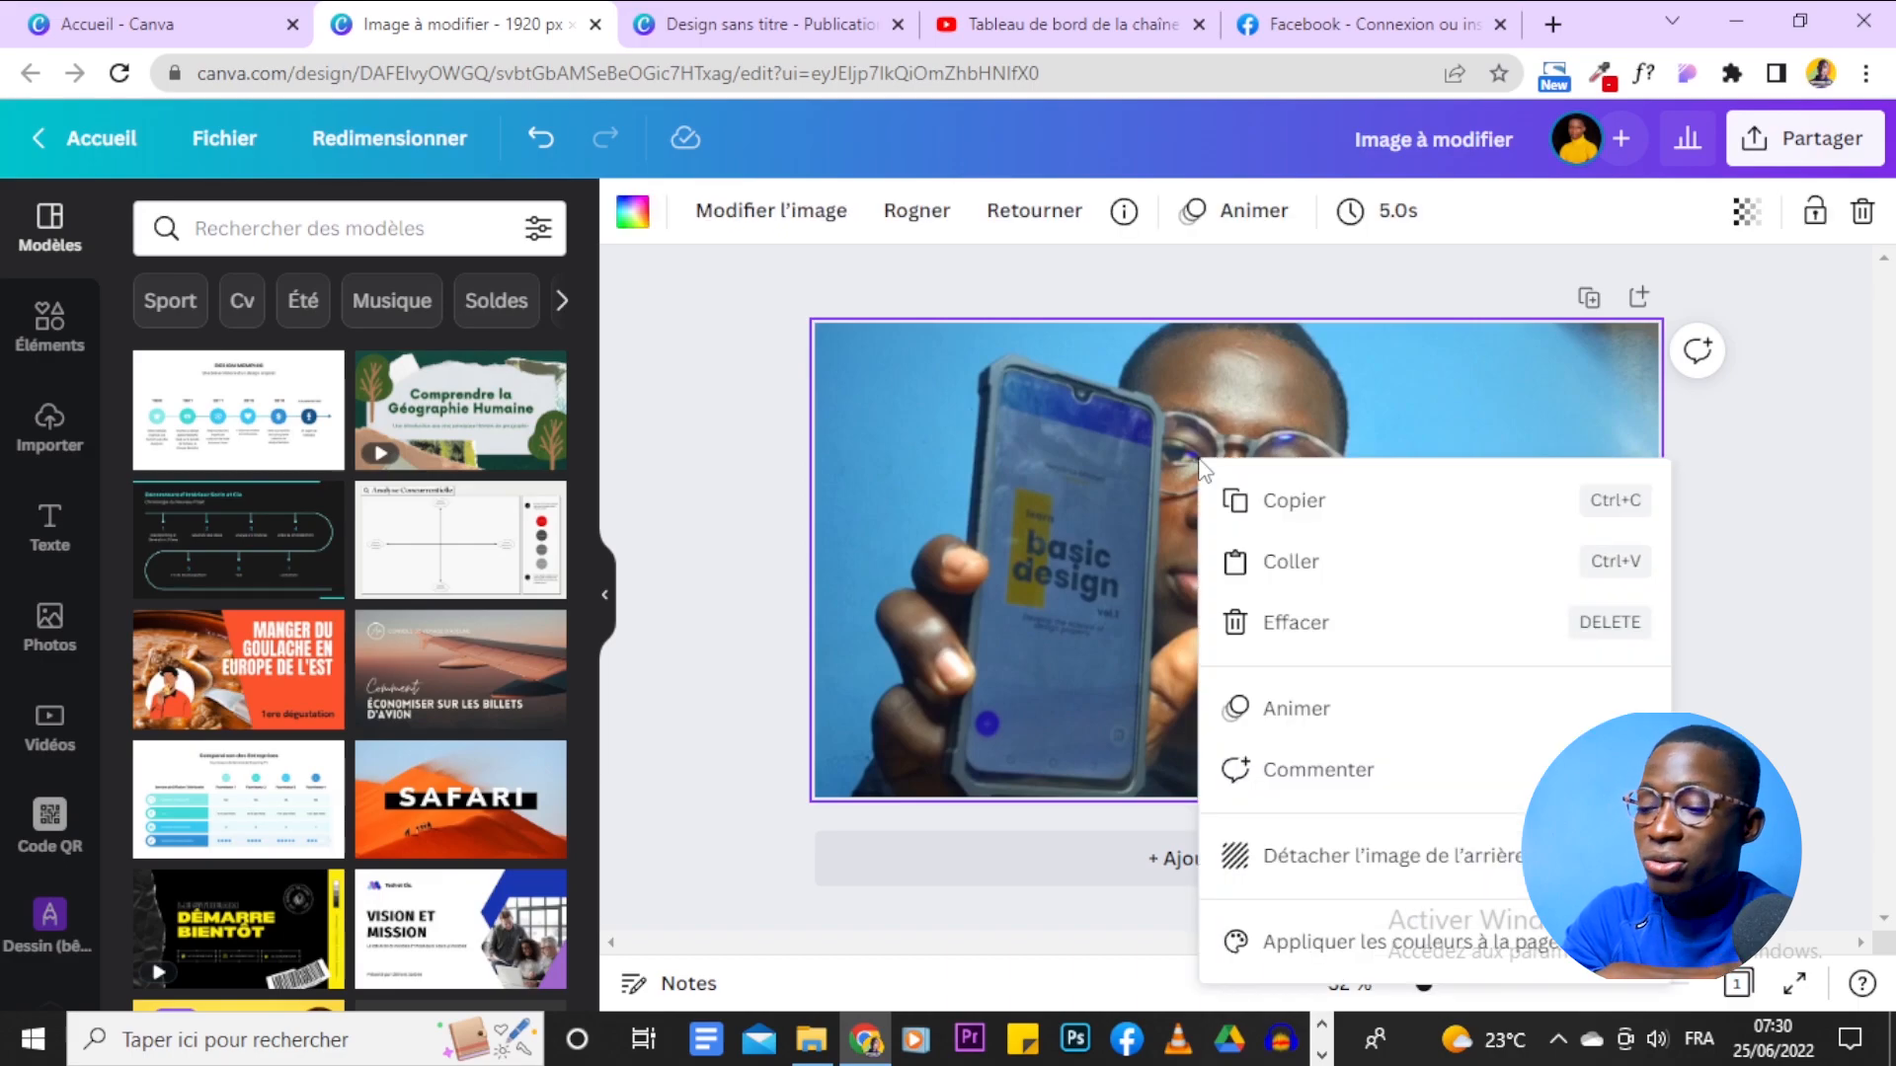
click(1432, 858)
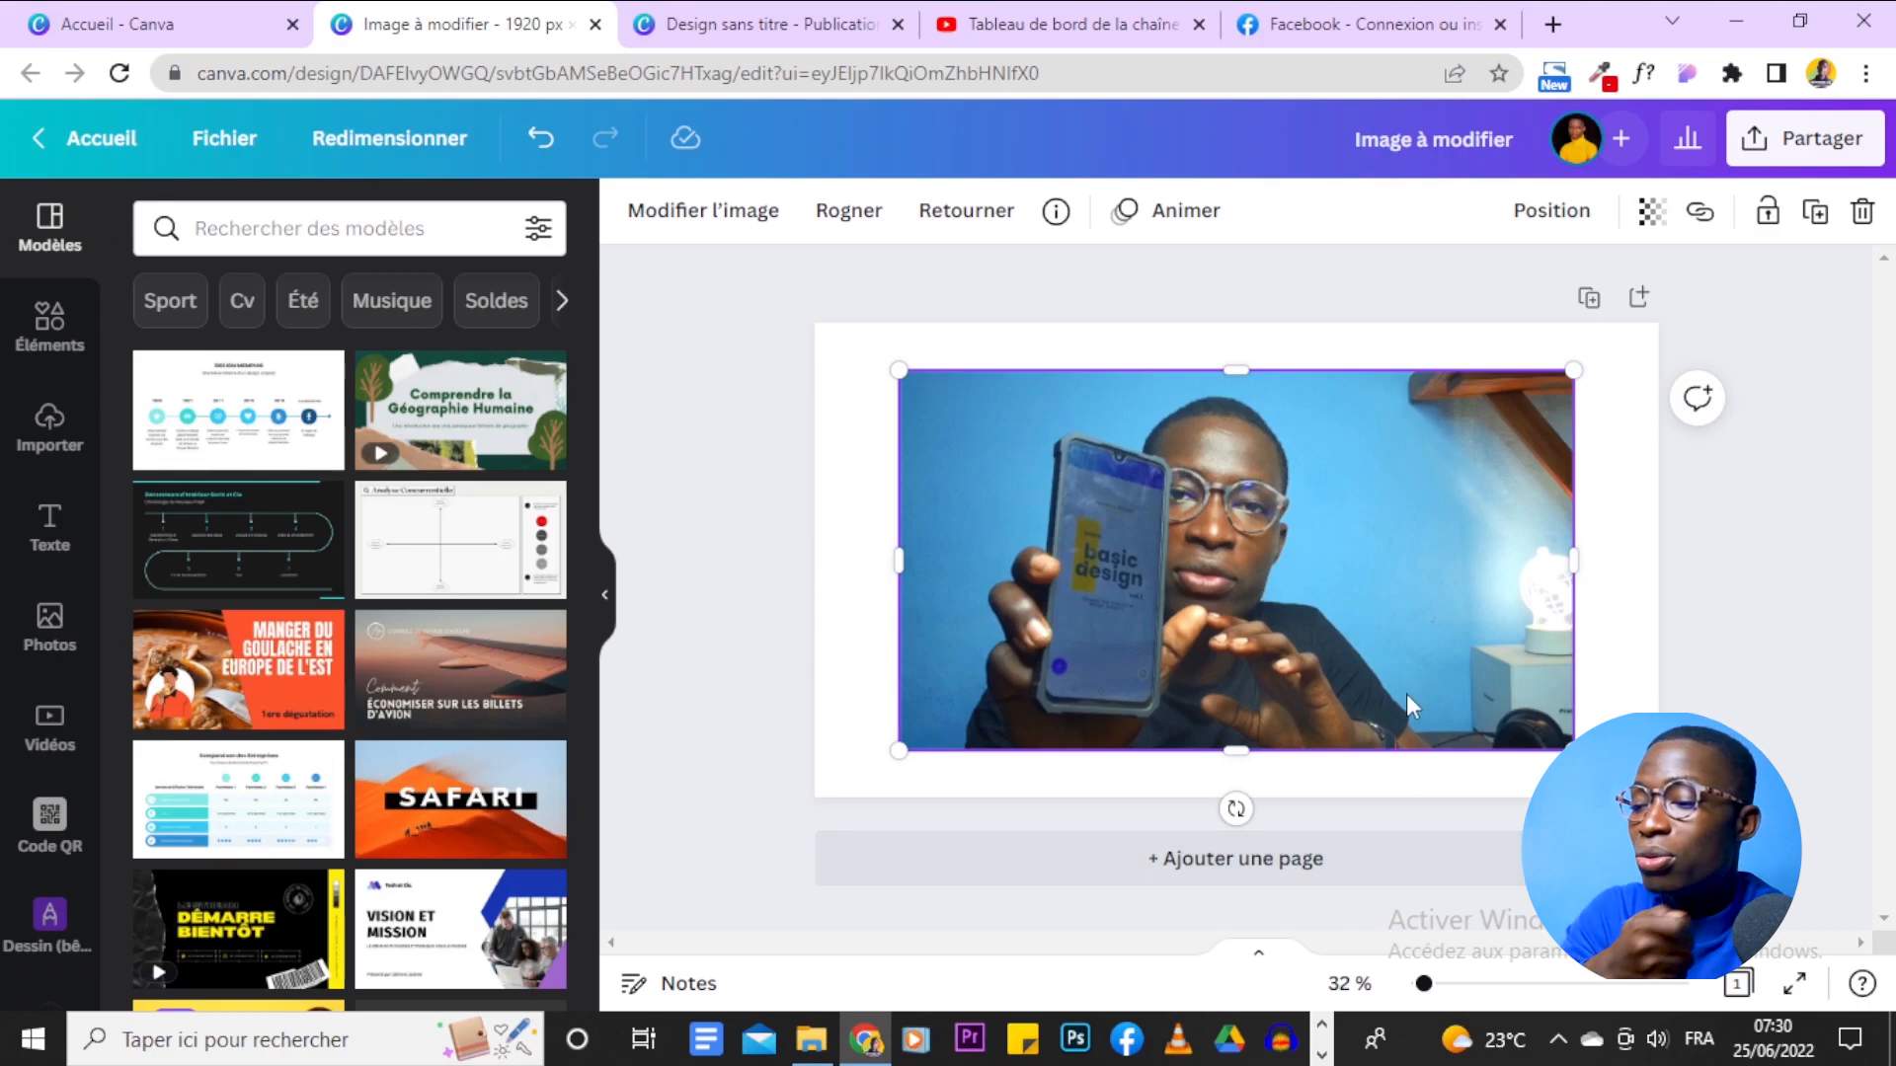
mouse_move(1455, 614)
mouse_down()
mouse_move(1307, 626)
mouse_move(1463, 640)
mouse_up()
drag(1341, 539, 1318, 545)
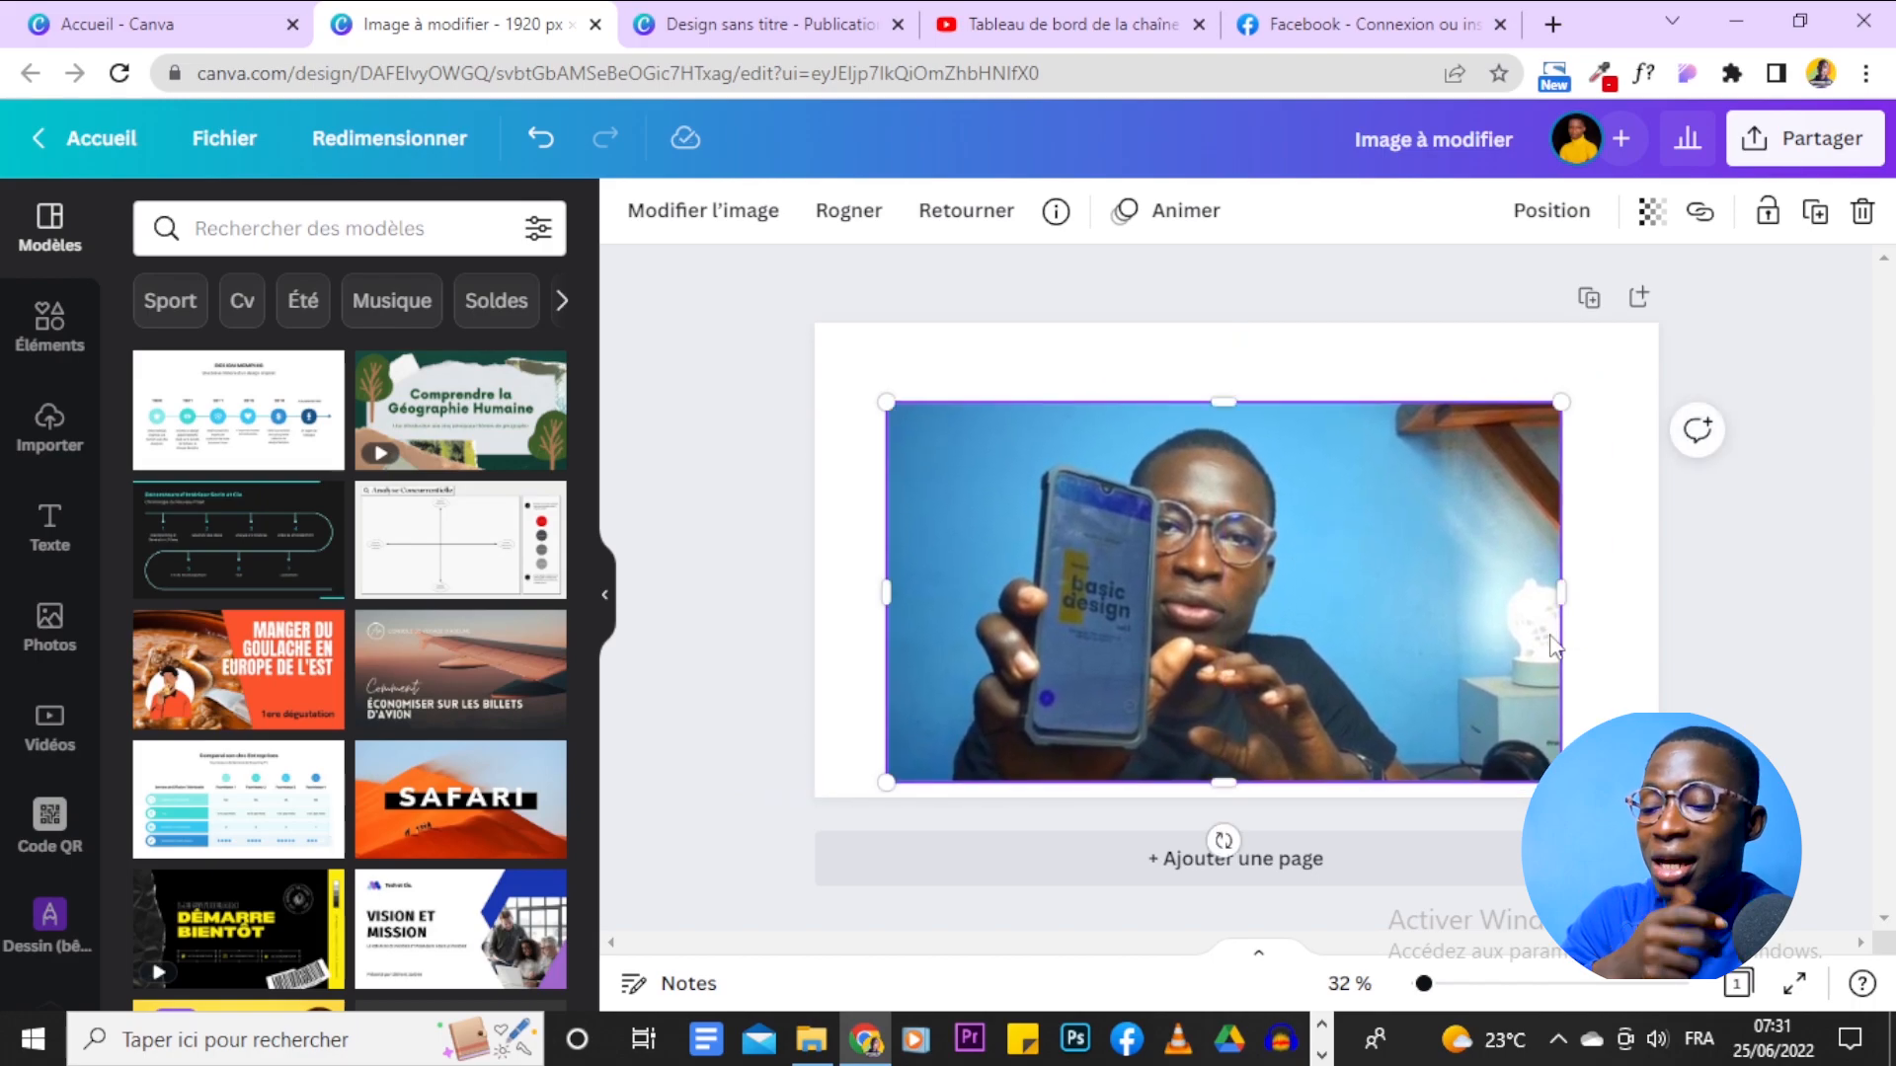
Crop the detached photo's edges tightly around the man and phone, cutting out the lamp and wooden beam beside him.
drag(1562, 593, 1443, 594)
drag(1156, 400, 1156, 419)
drag(882, 605, 931, 603)
drag(1197, 783, 1284, 798)
click(1459, 623)
click(1425, 624)
mouse_move(1446, 616)
mouse_down()
mouse_move(1537, 612)
mouse_move(1468, 613)
mouse_up()
drag(1238, 649, 1206, 463)
drag(1549, 542, 1481, 542)
click(1544, 597)
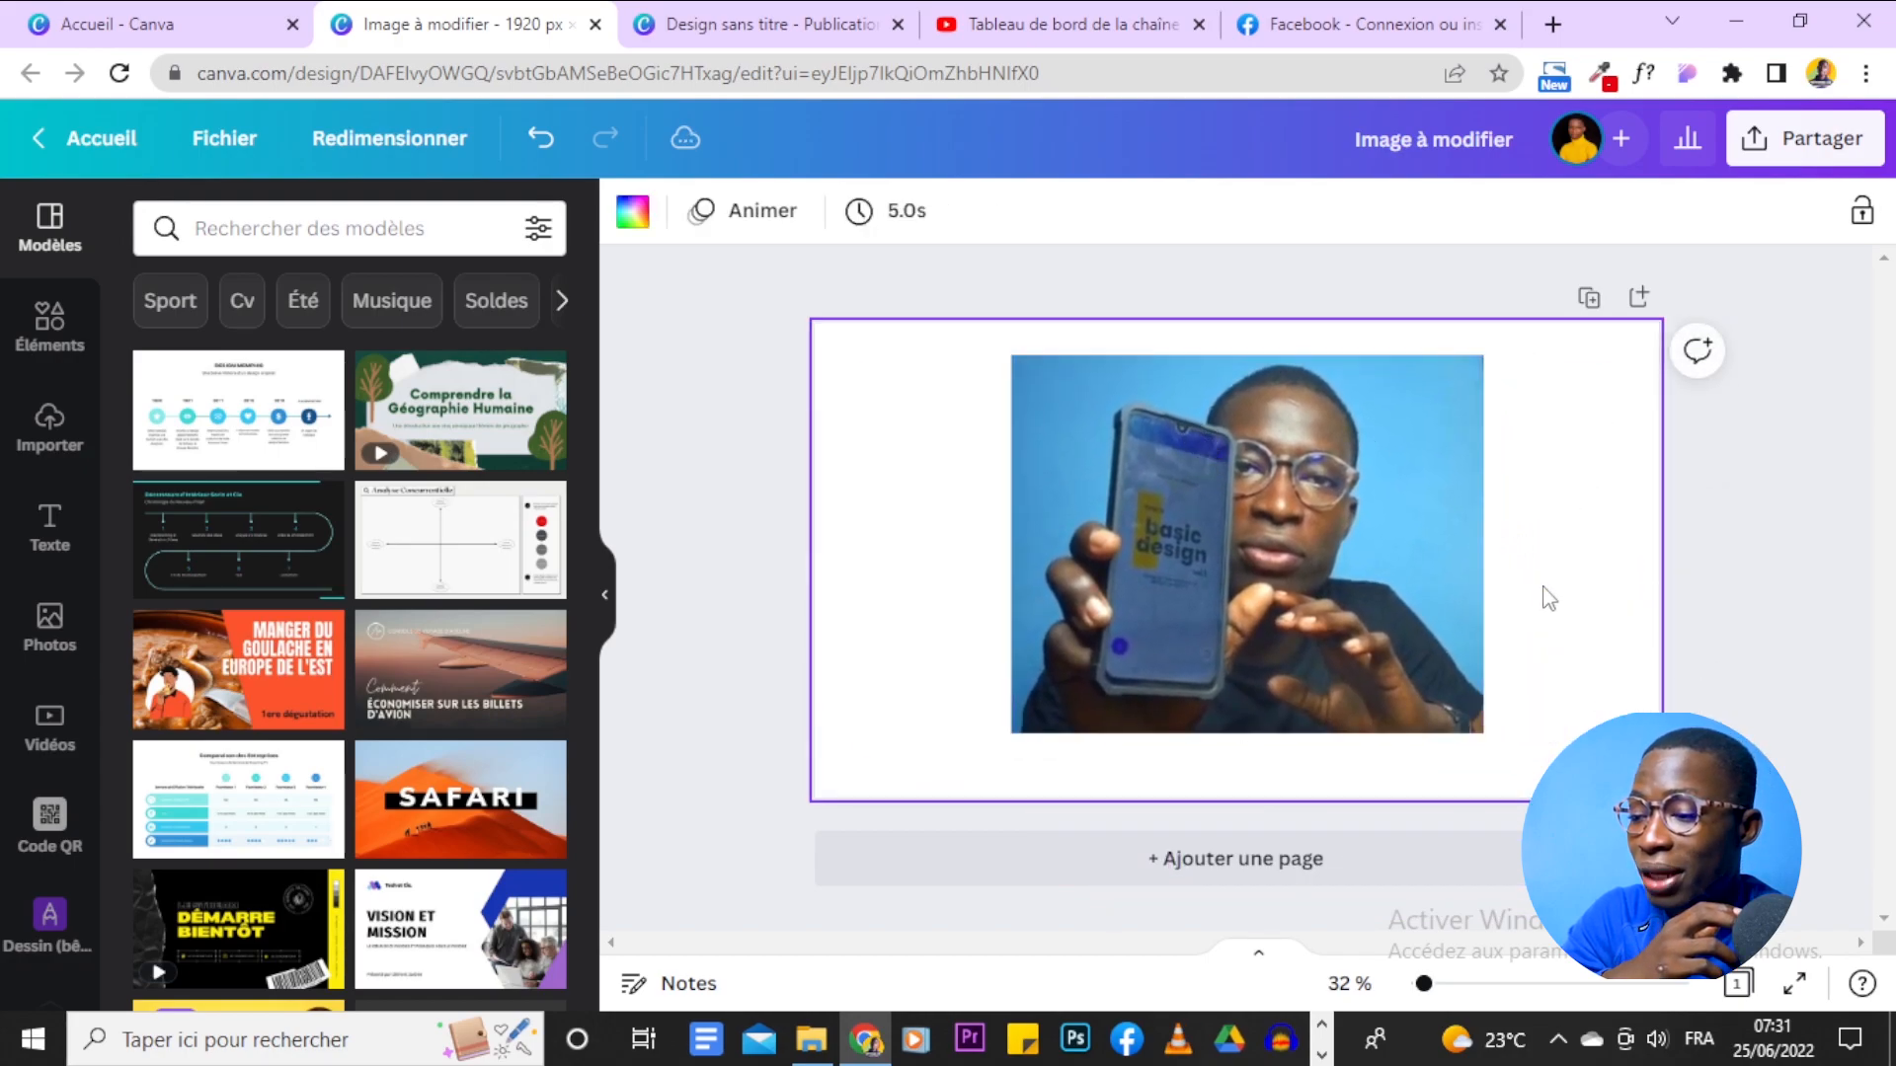
Move the cropped photo to about the centre of the white page.
click(1134, 588)
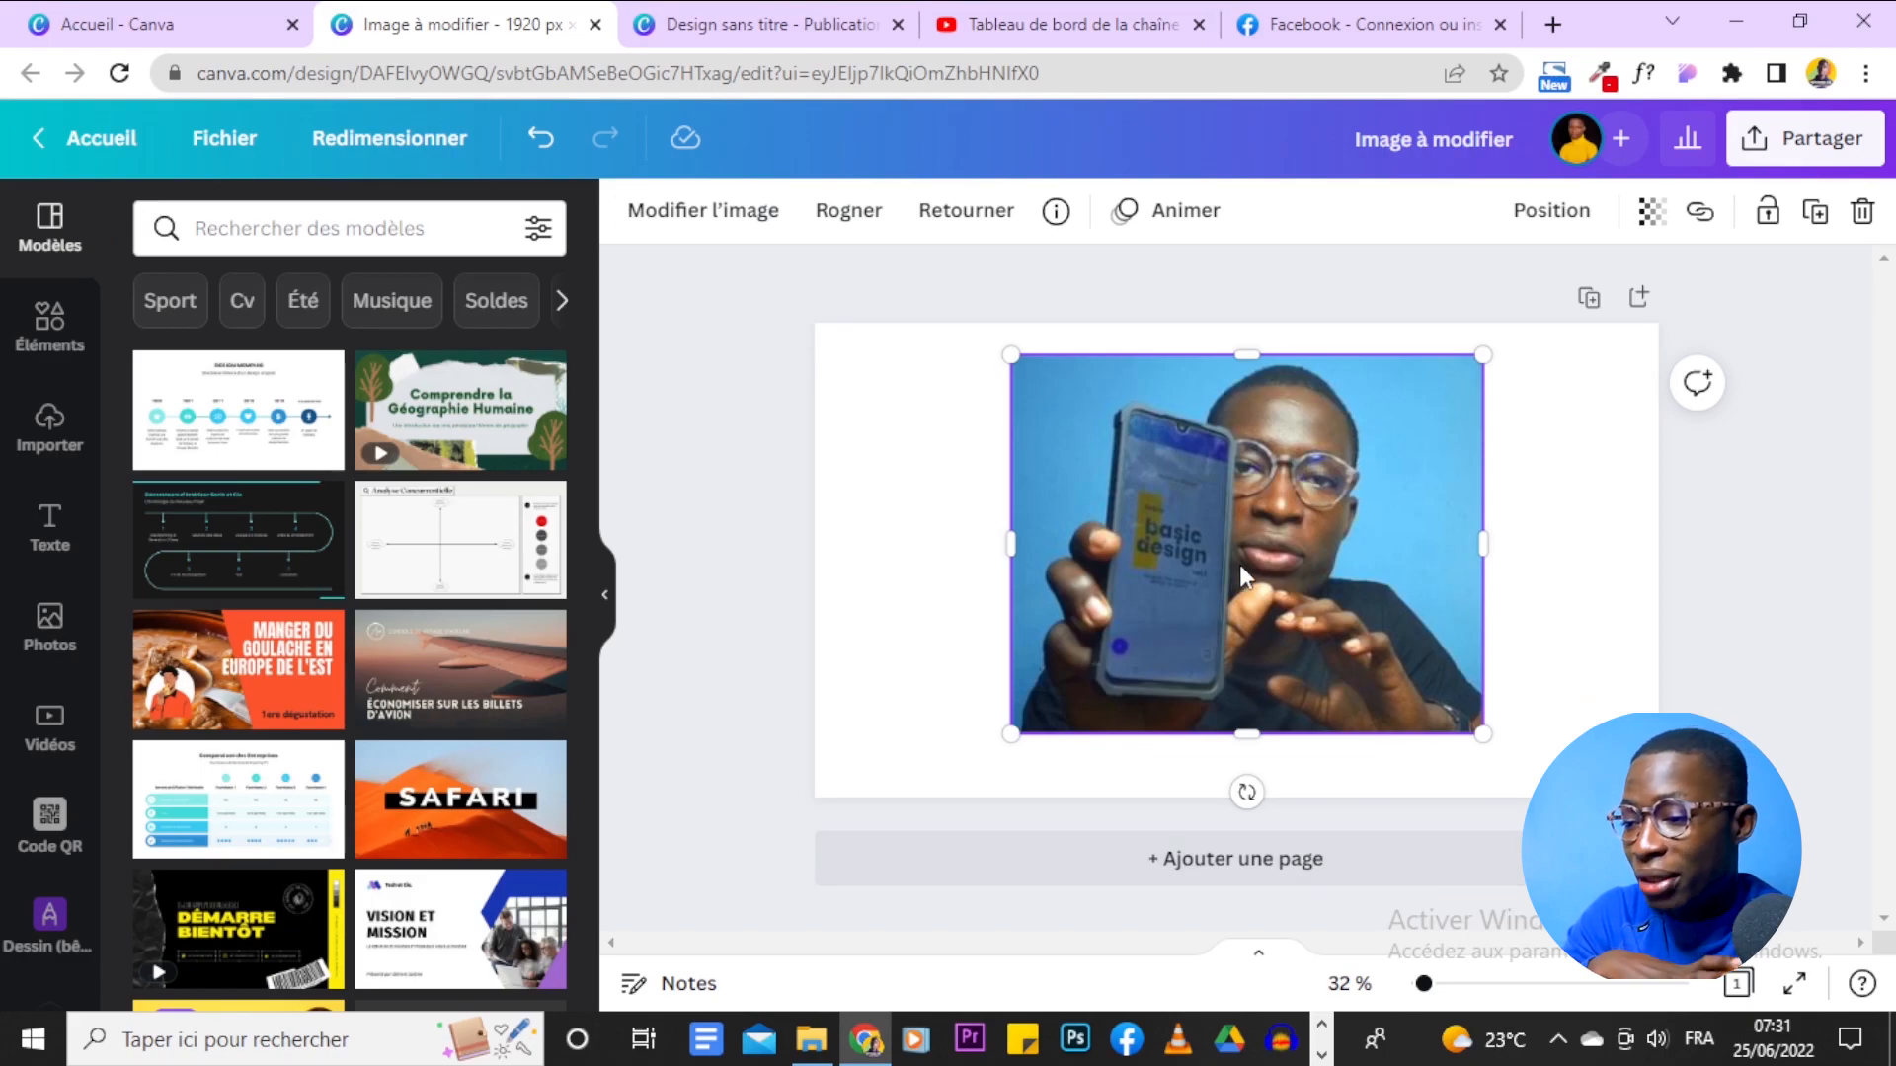
drag(1240, 565, 1218, 563)
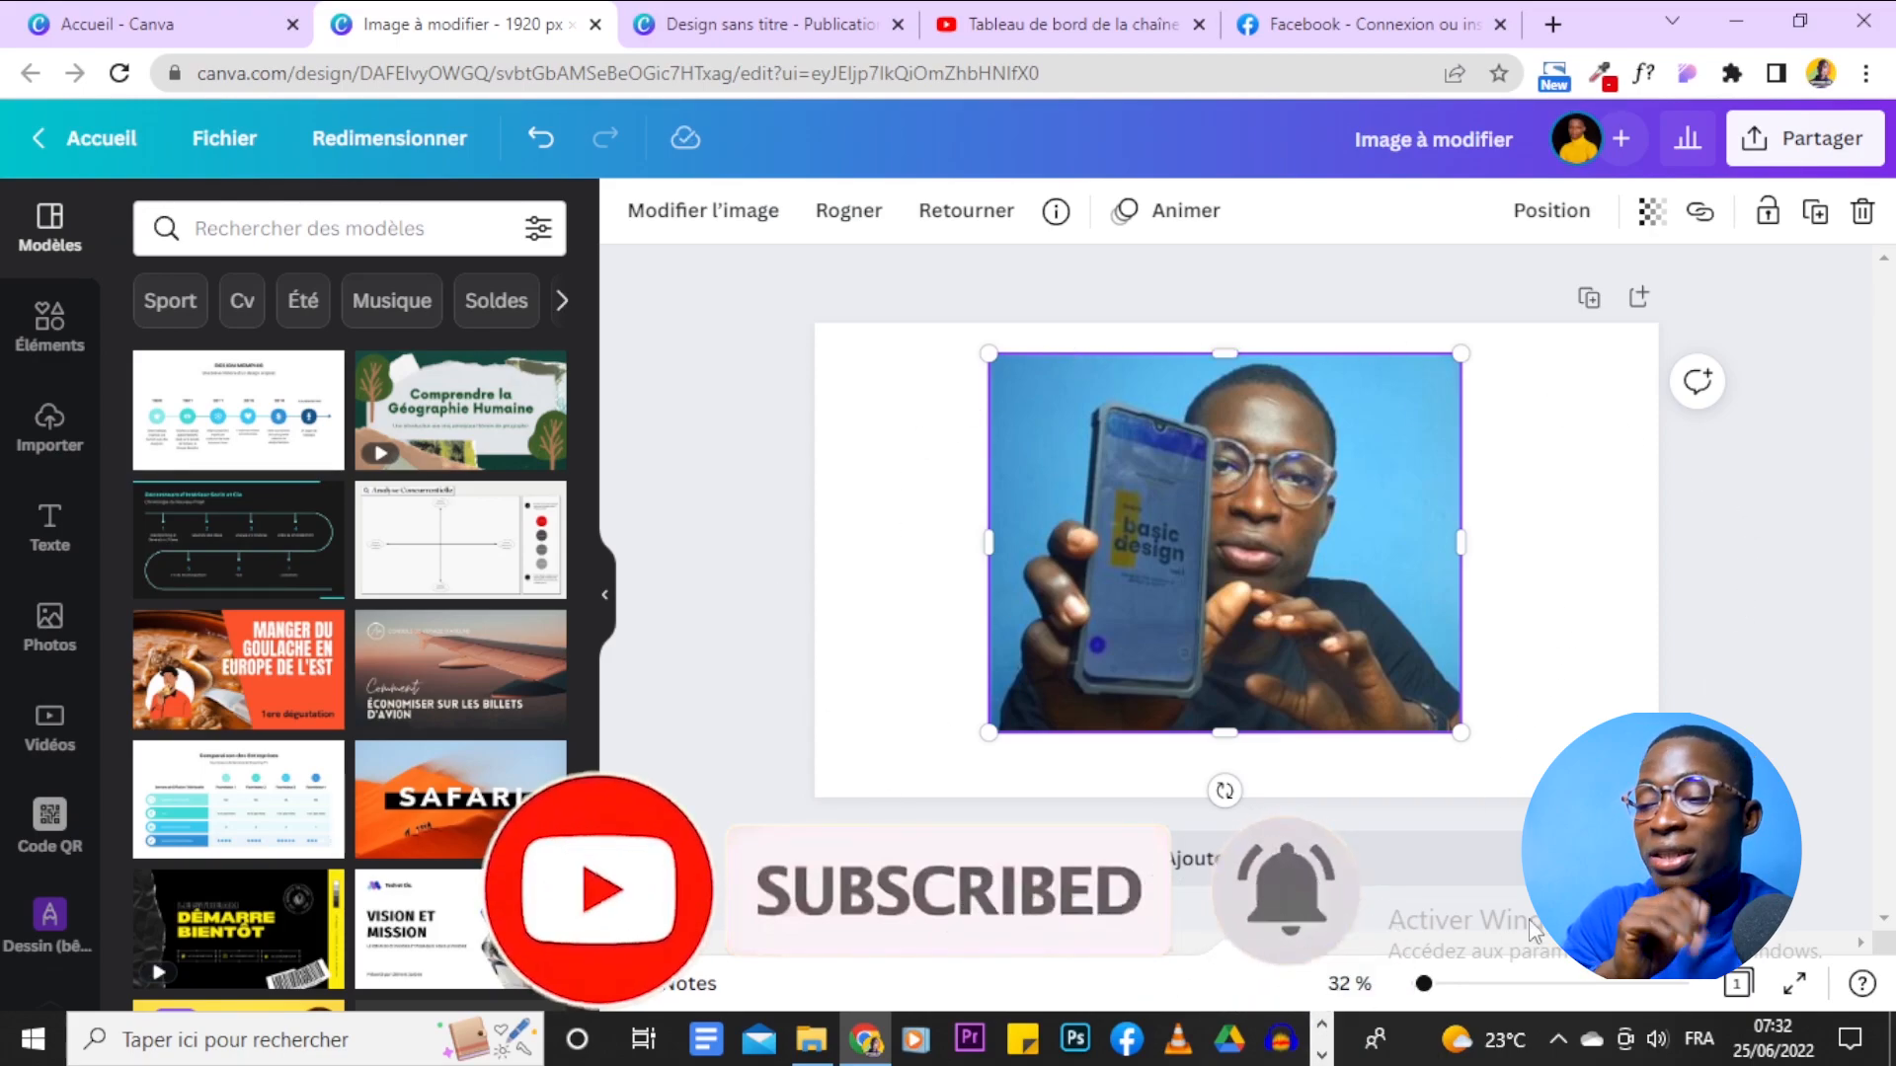
mouse_move(1228, 632)
mouse_down()
mouse_move(1286, 665)
mouse_move(1229, 638)
mouse_up()
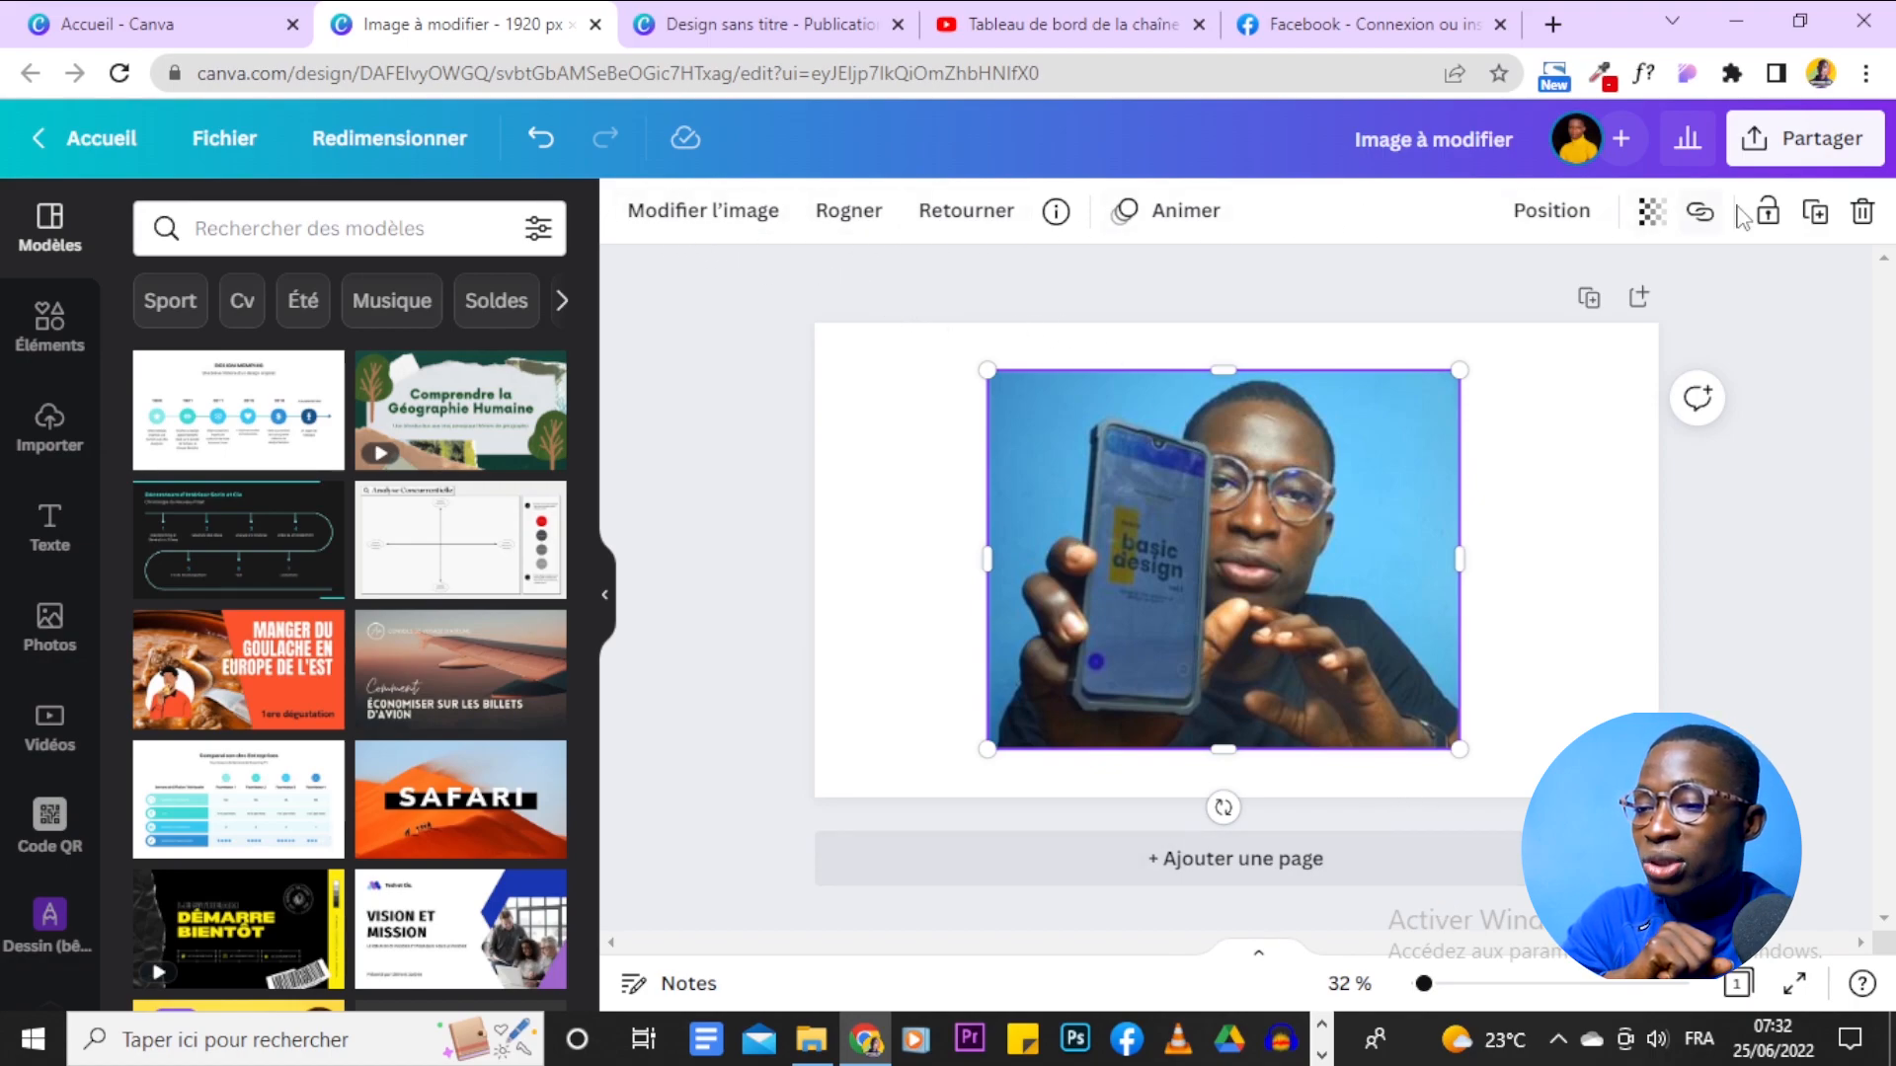
Try mirroring the cropped photo horizontally and flip it back.
click(958, 225)
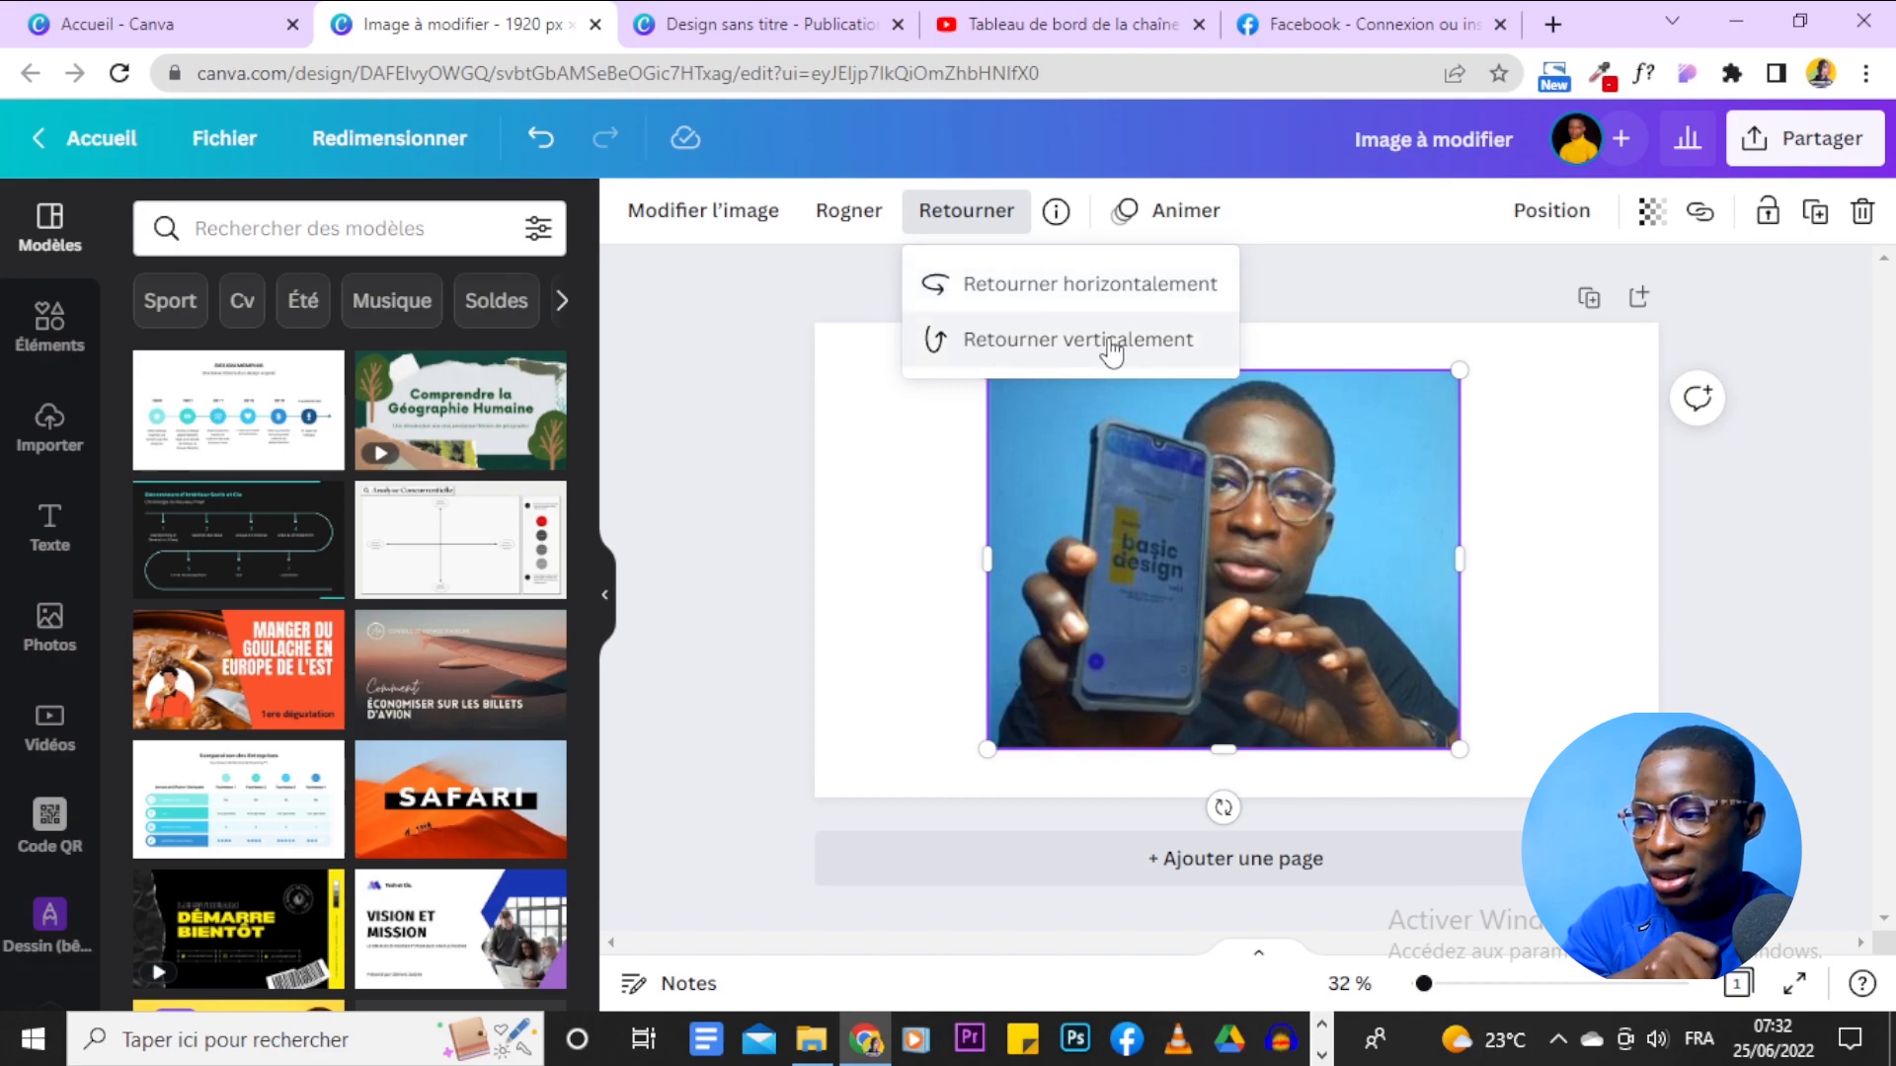
click(1142, 292)
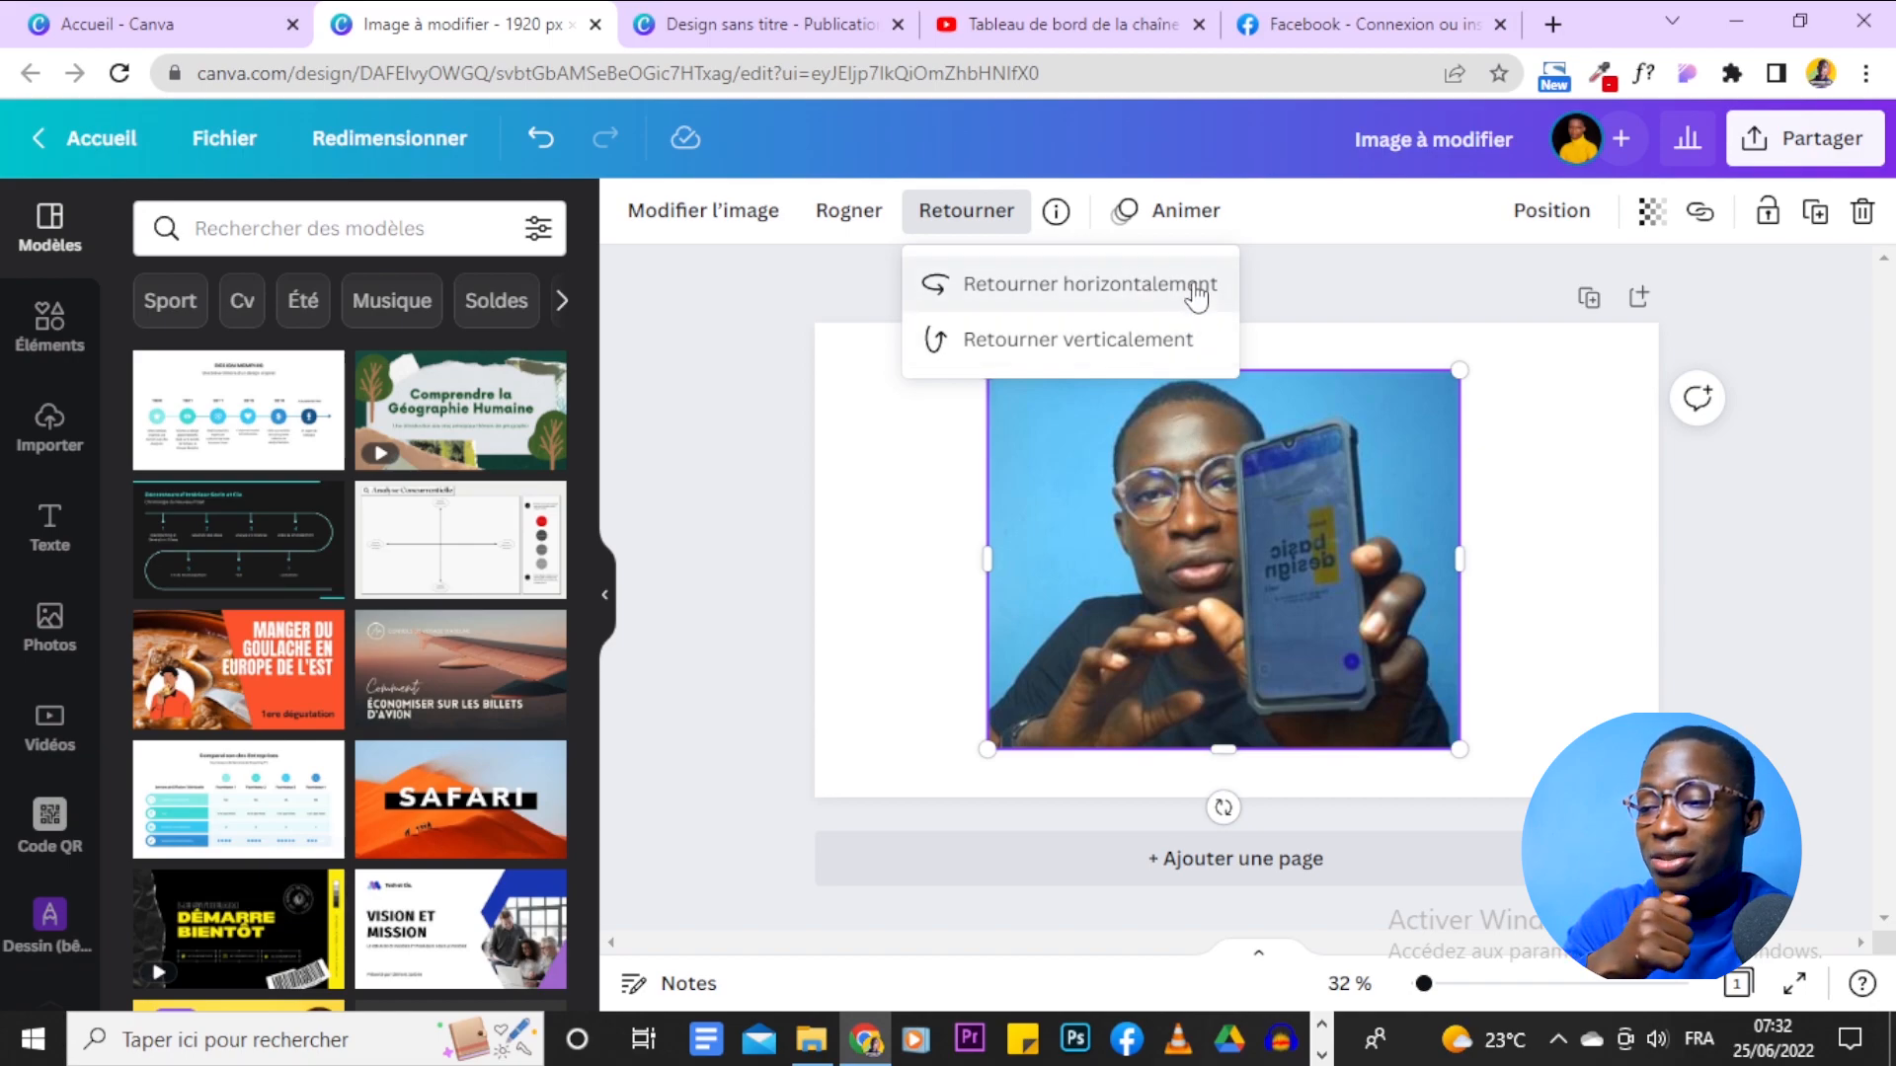
click(1192, 287)
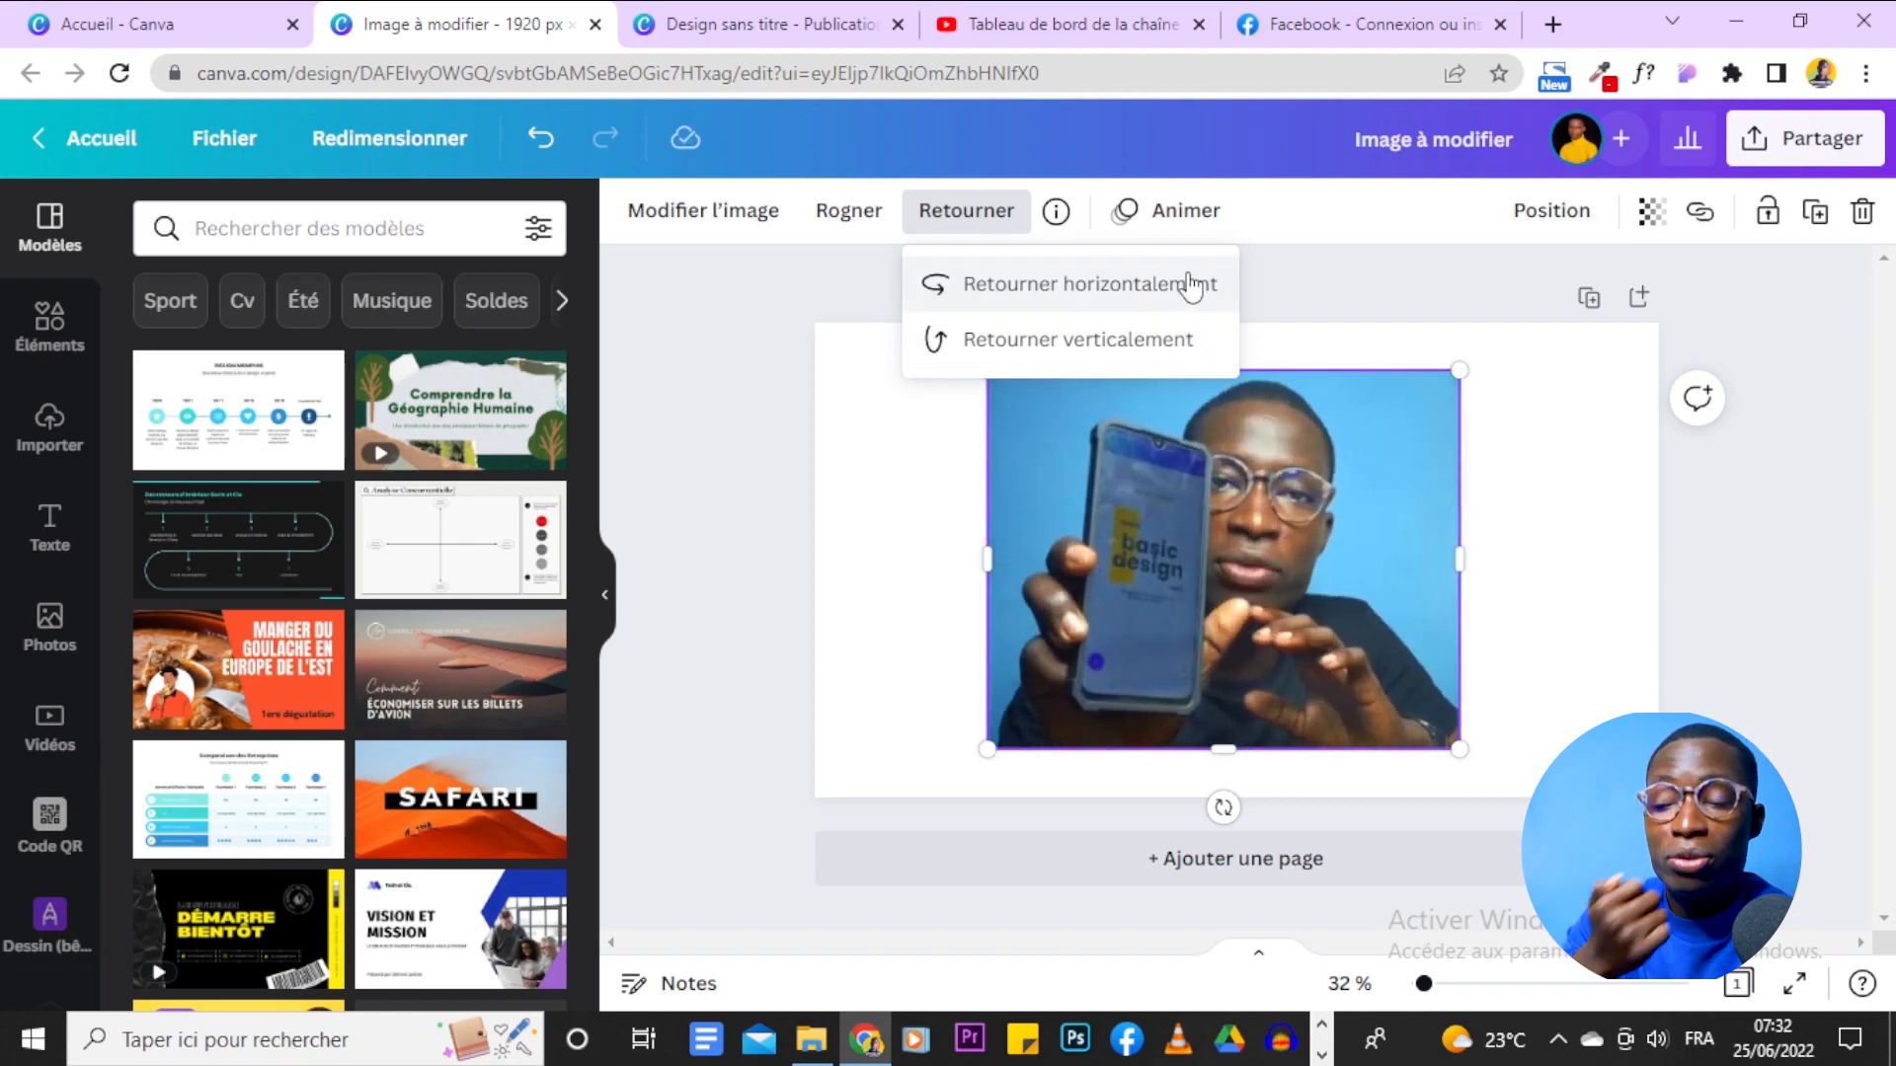
Try a horizontal flip combined with repeated vertical flips on the photo, and return it to its original orientation.
click(1192, 287)
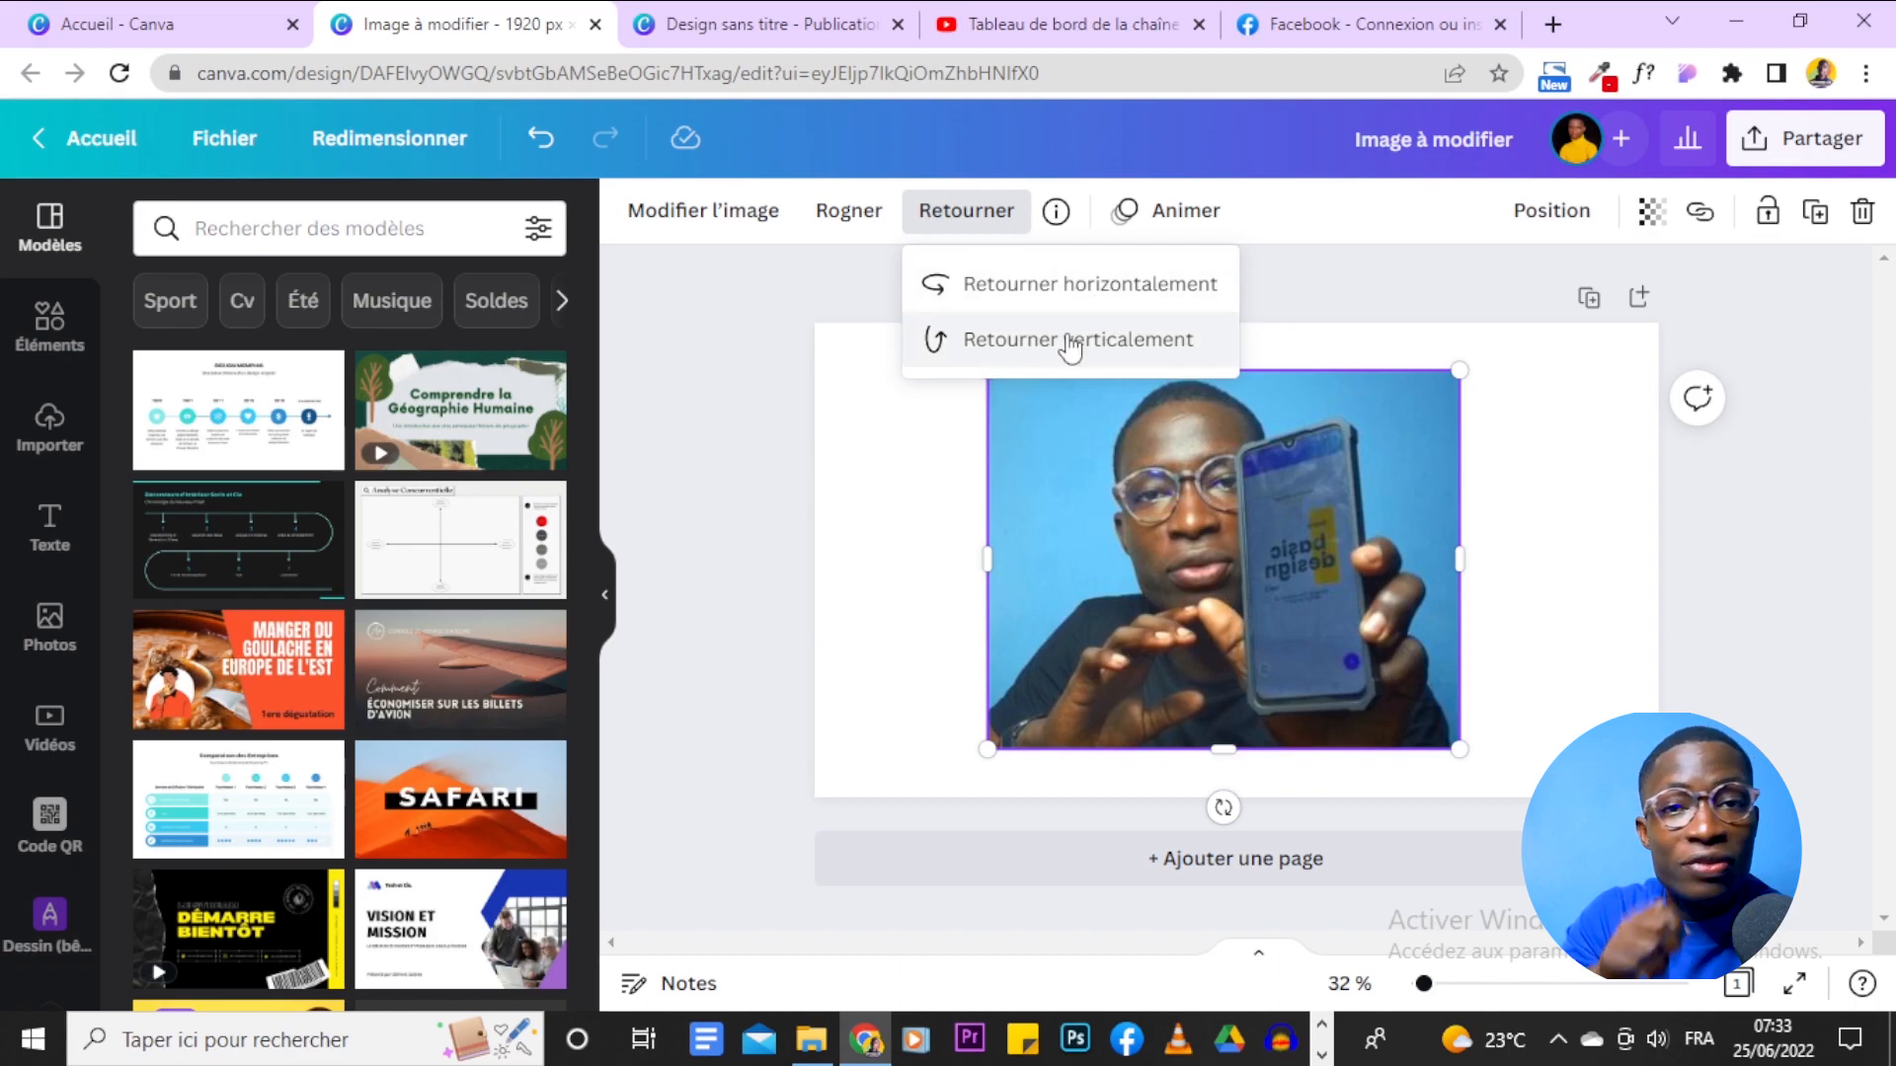
click(1071, 347)
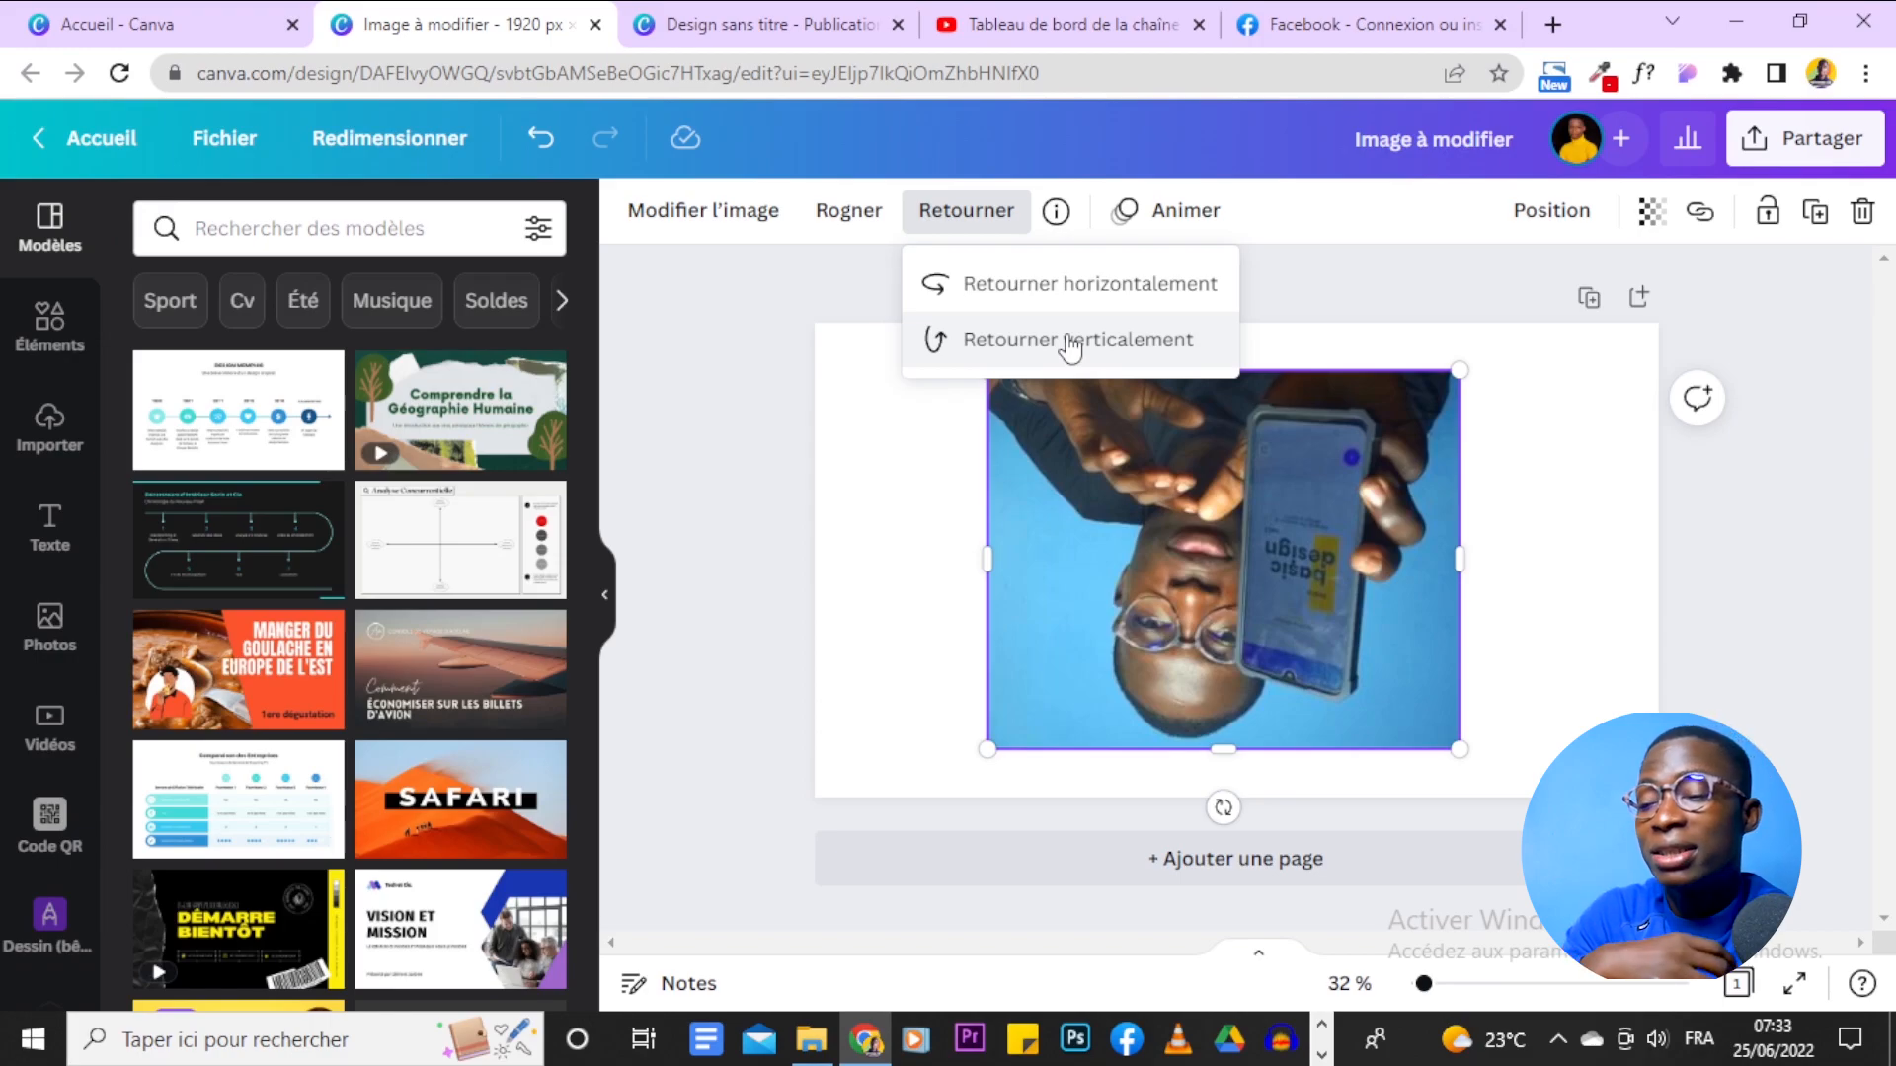
click(1071, 347)
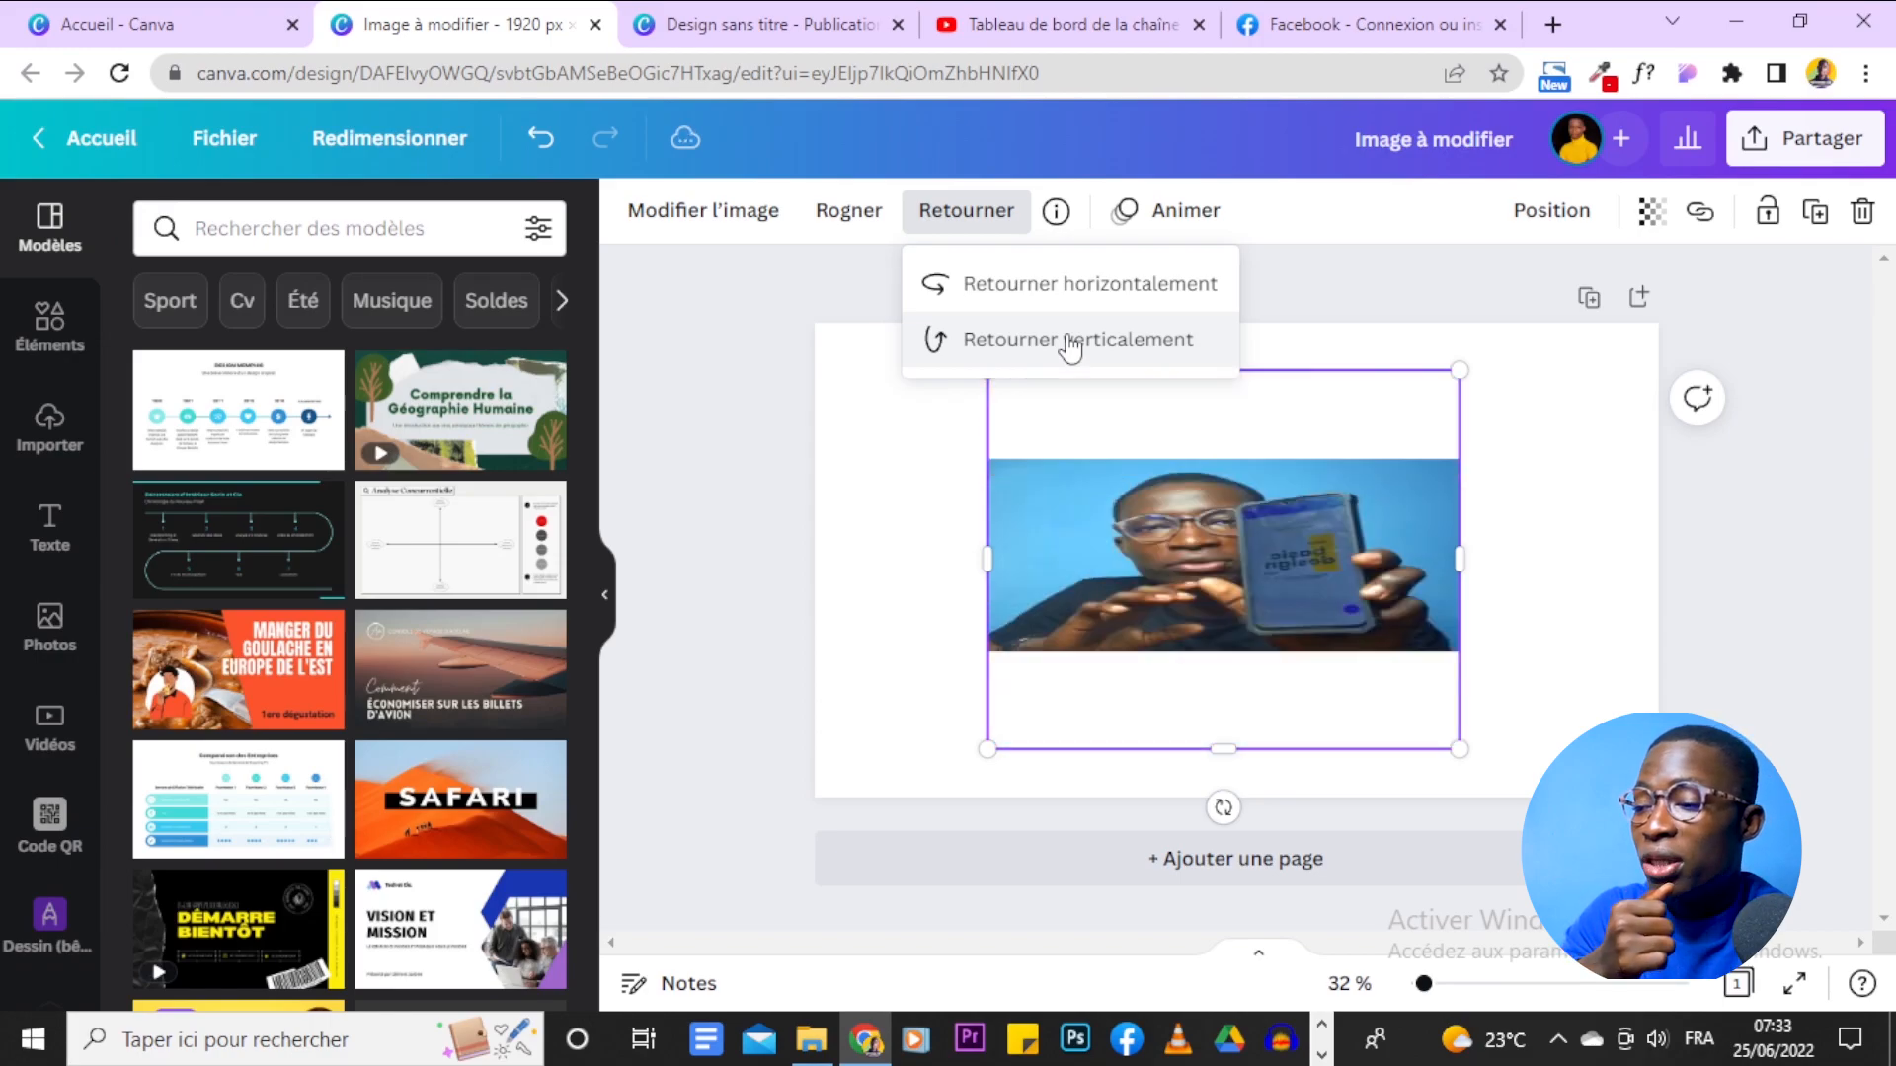
click(1070, 346)
click(1071, 347)
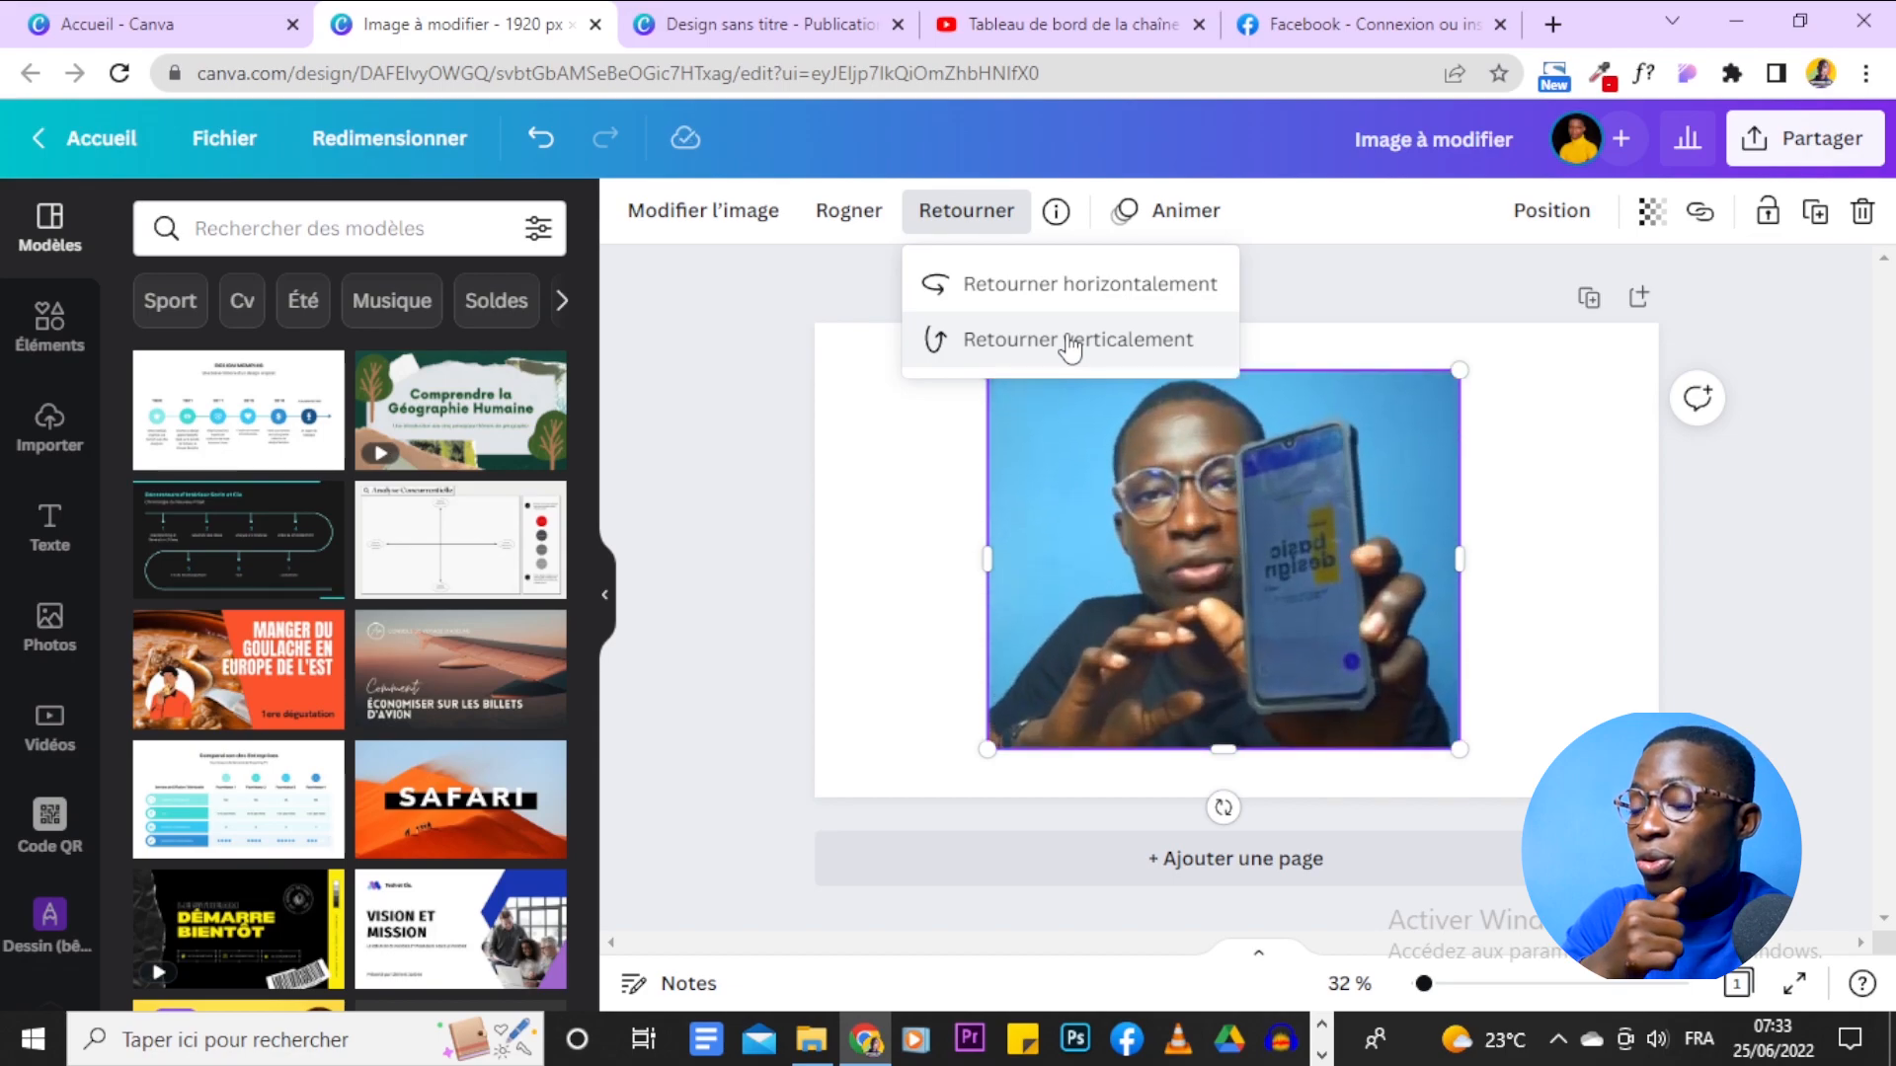
click(1163, 298)
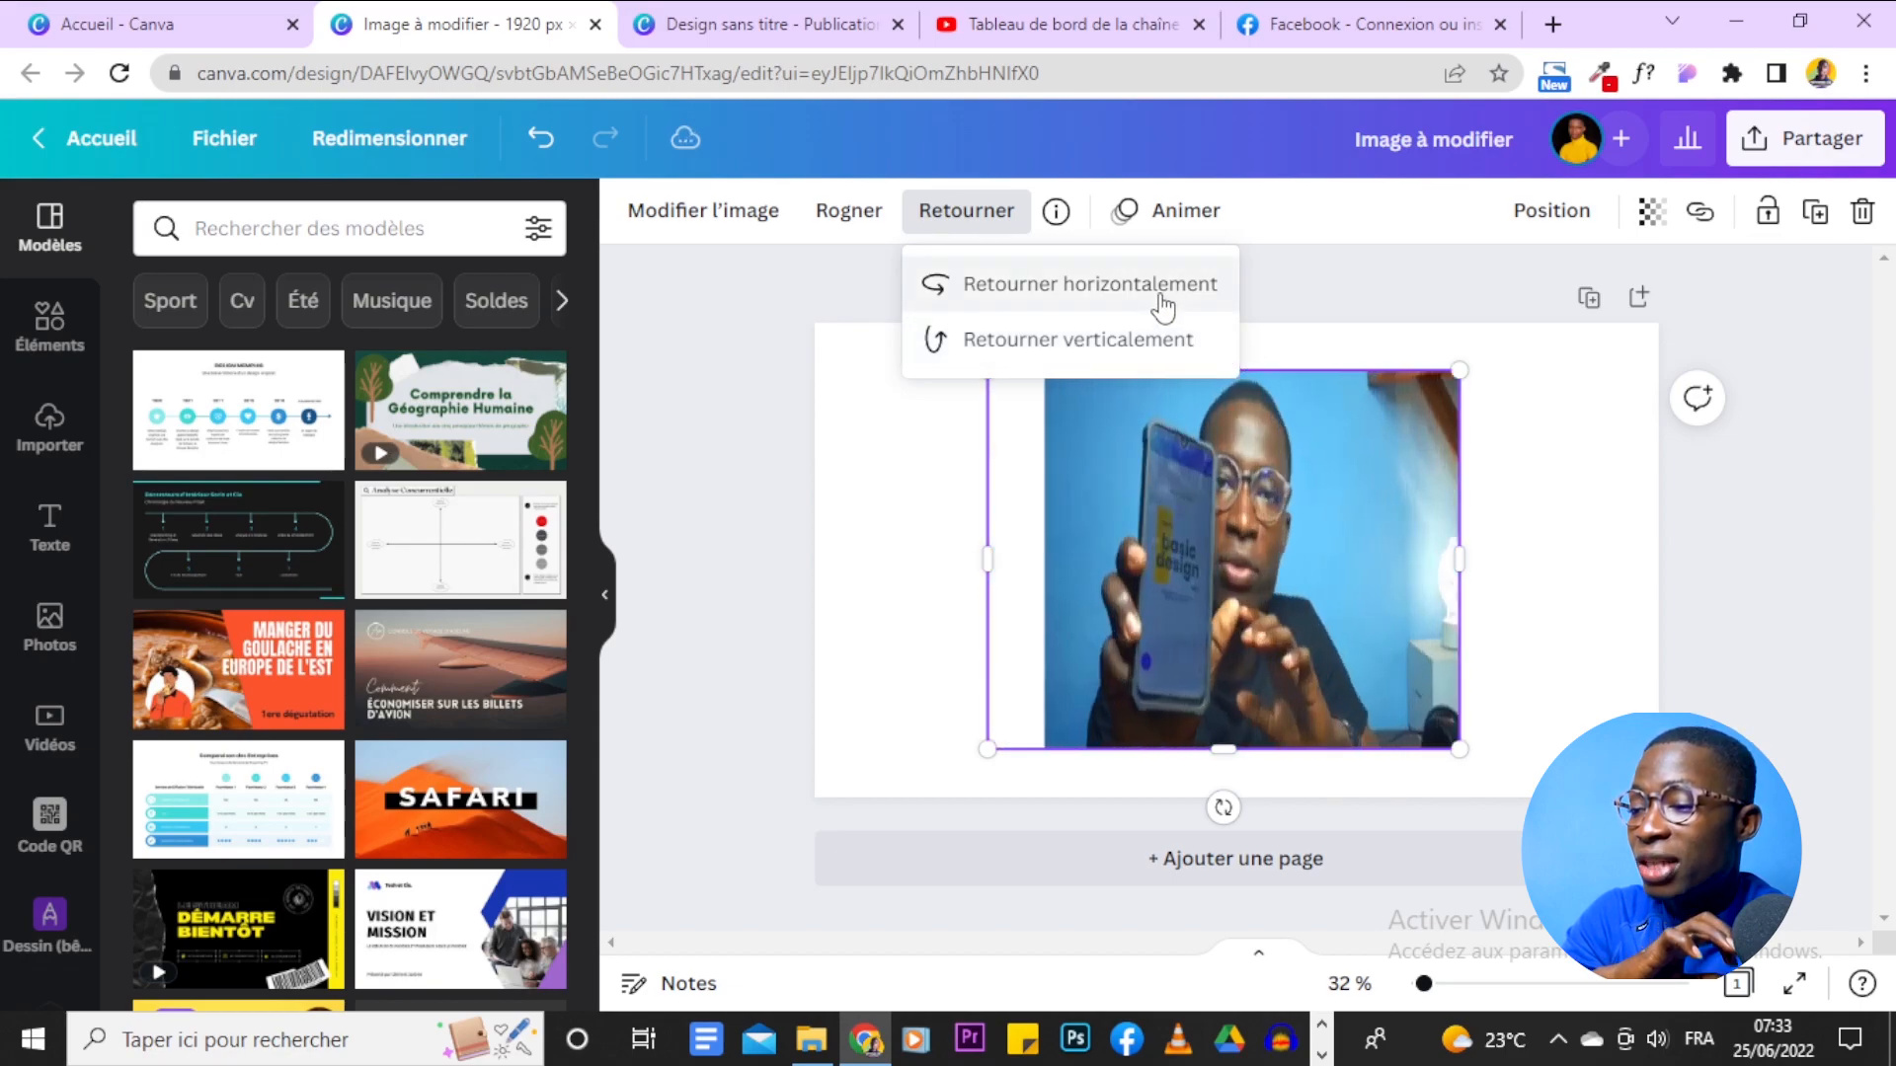
click(1544, 508)
click(1312, 512)
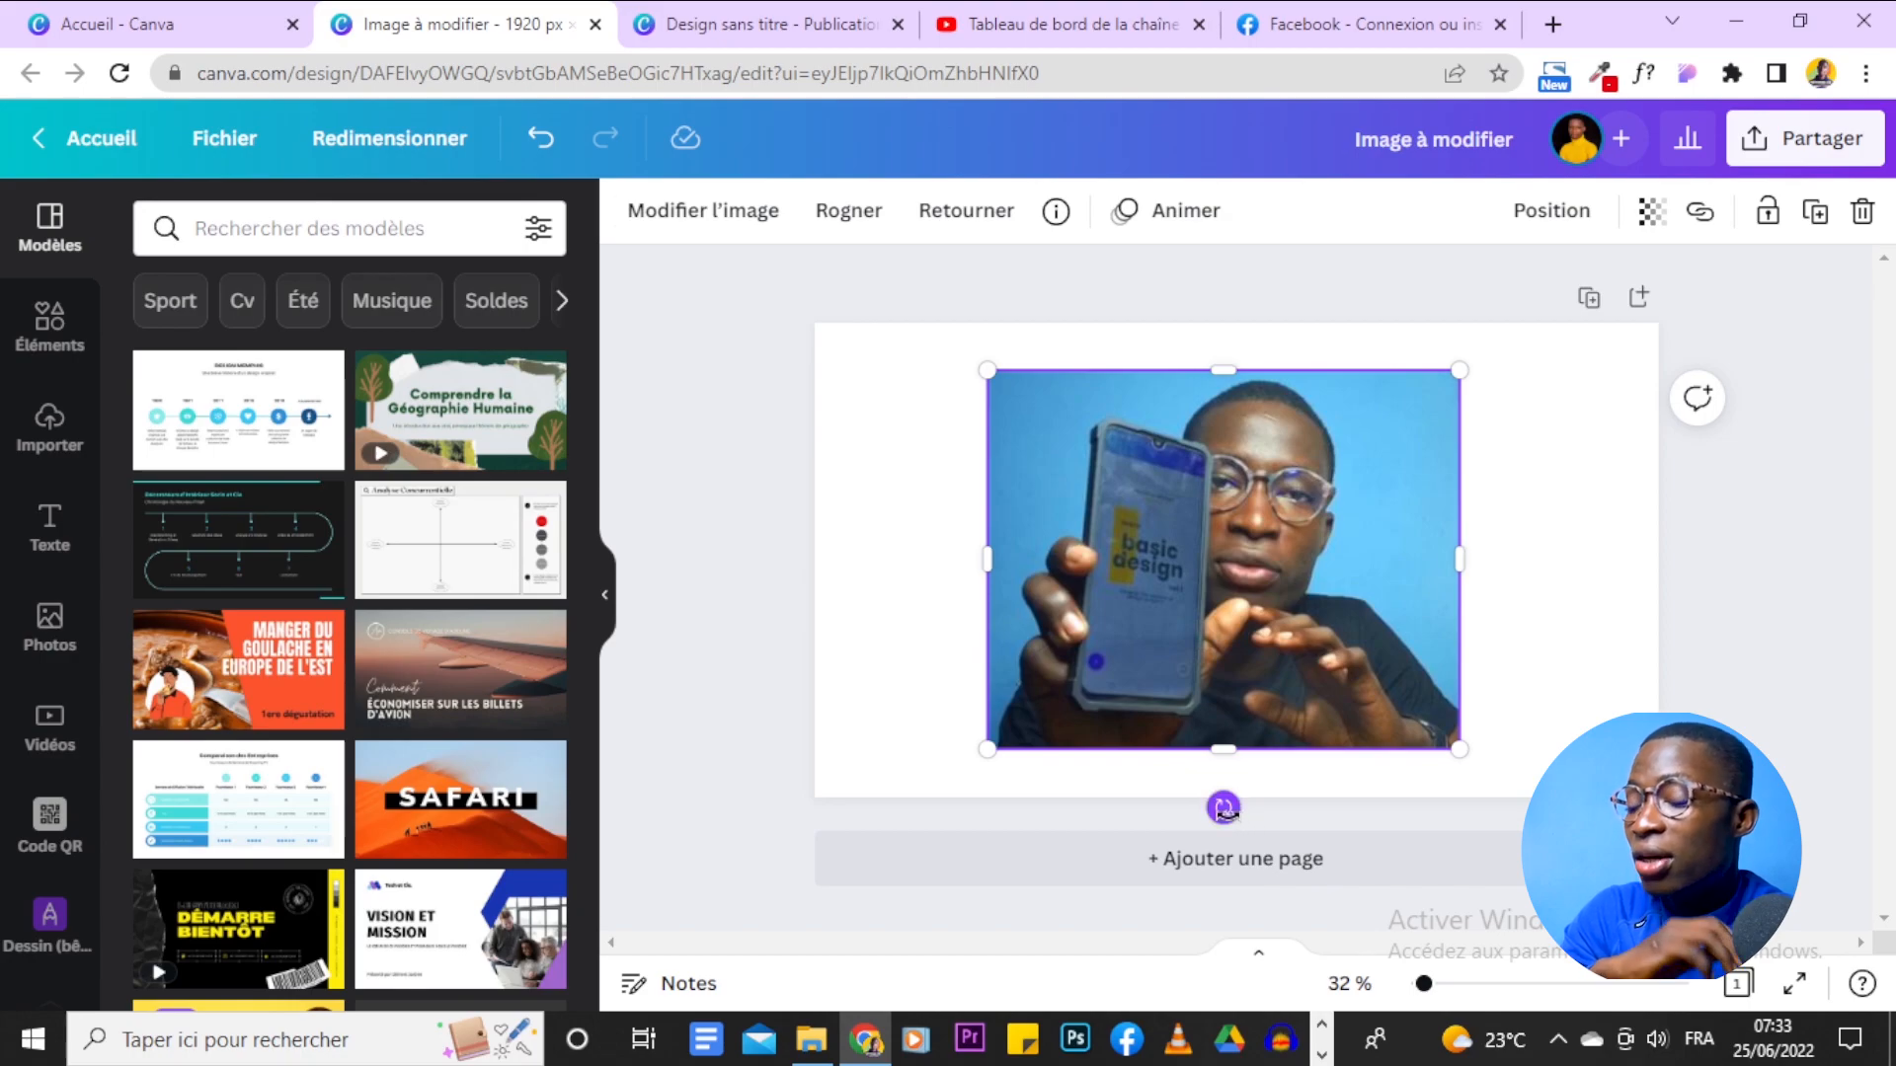
Try rotating the photo about its centre, starting at about -4°, and return it upright.
drag(1224, 808, 1299, 889)
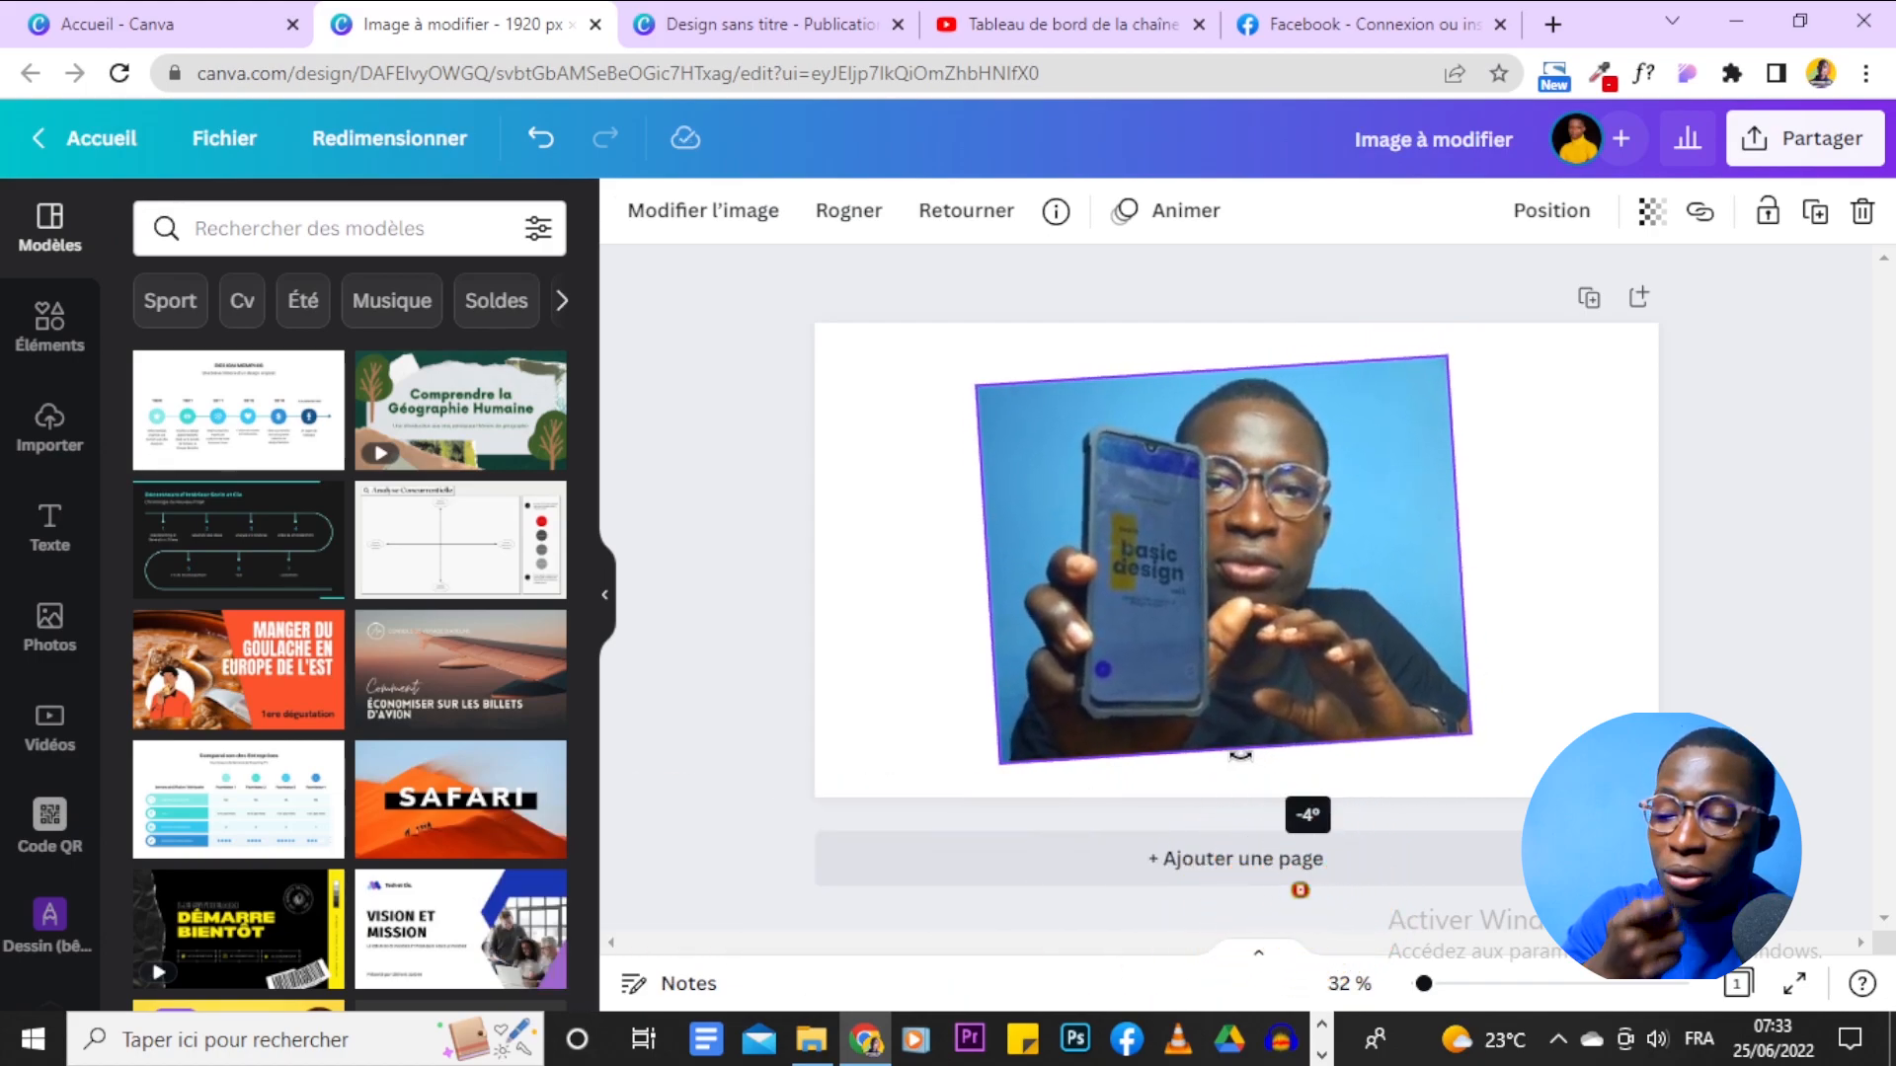
drag(1279, 738, 918, 561)
drag(1267, 448, 1226, 716)
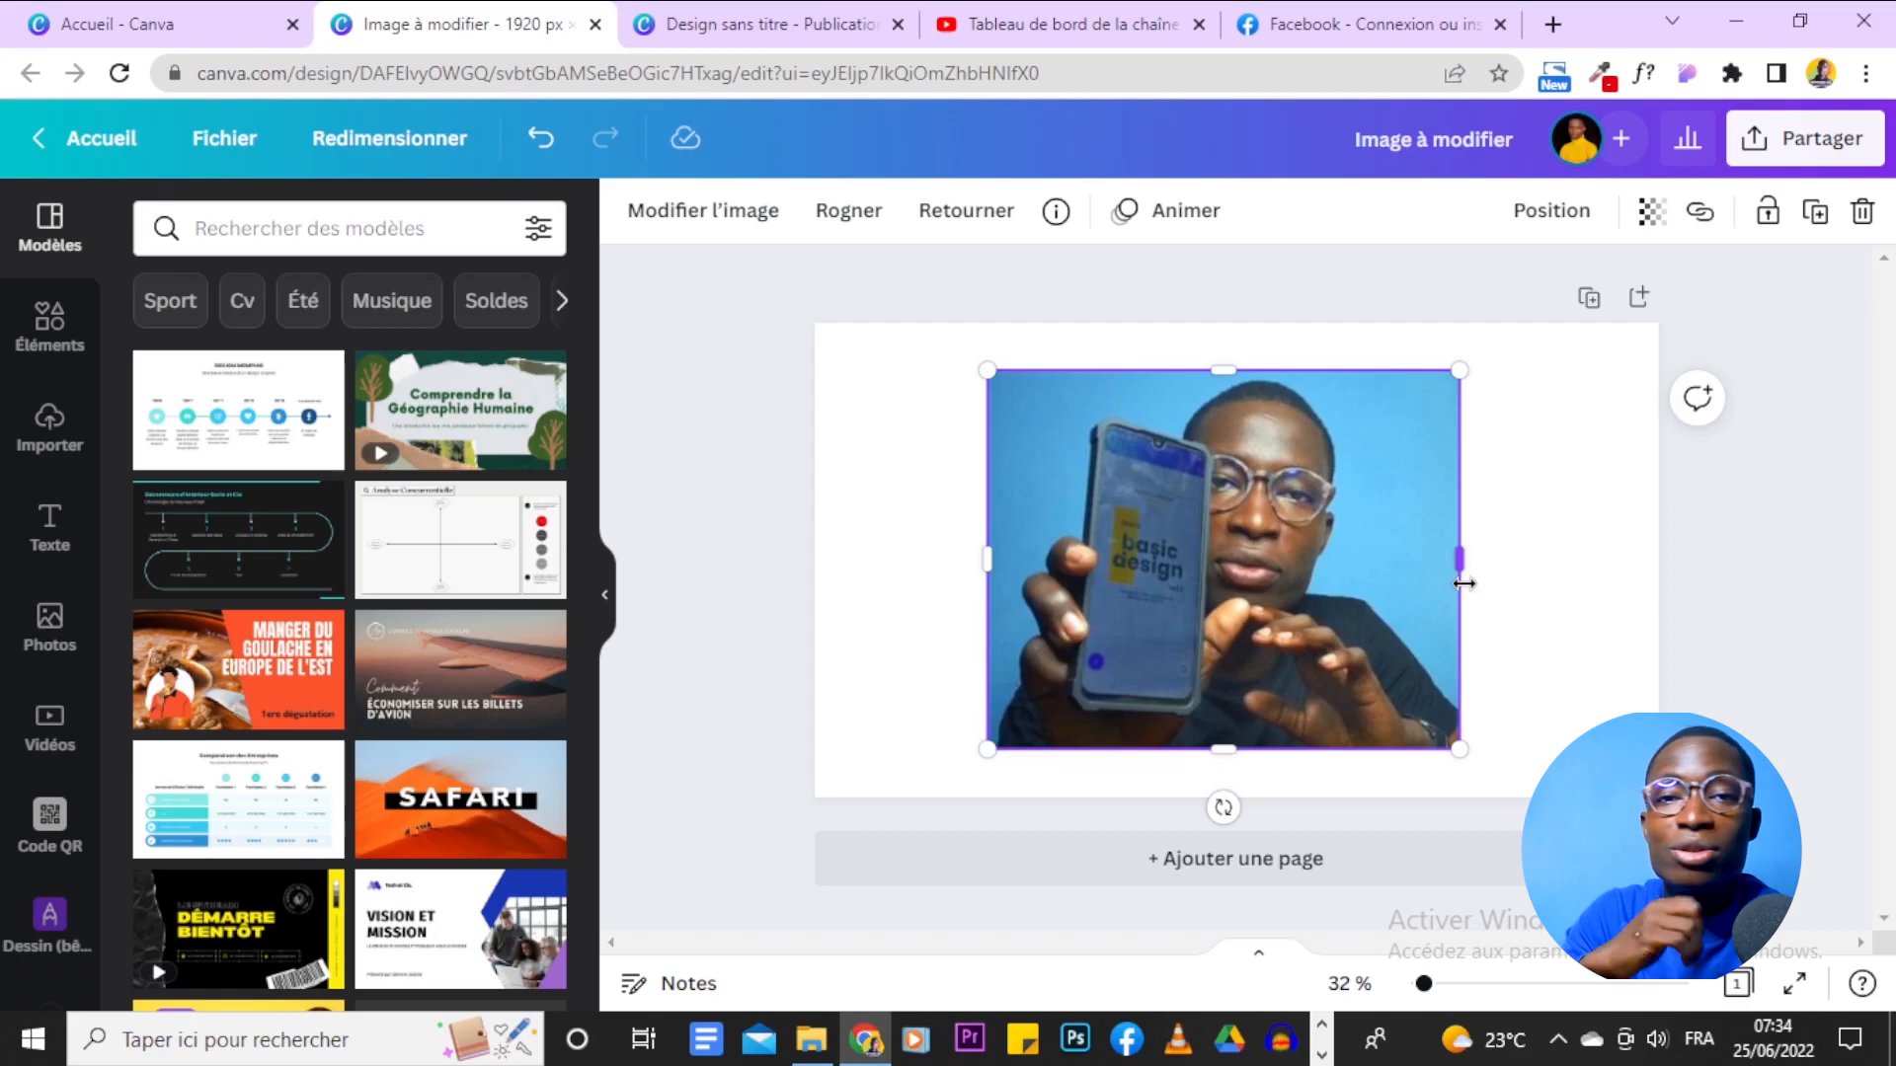
click(928, 433)
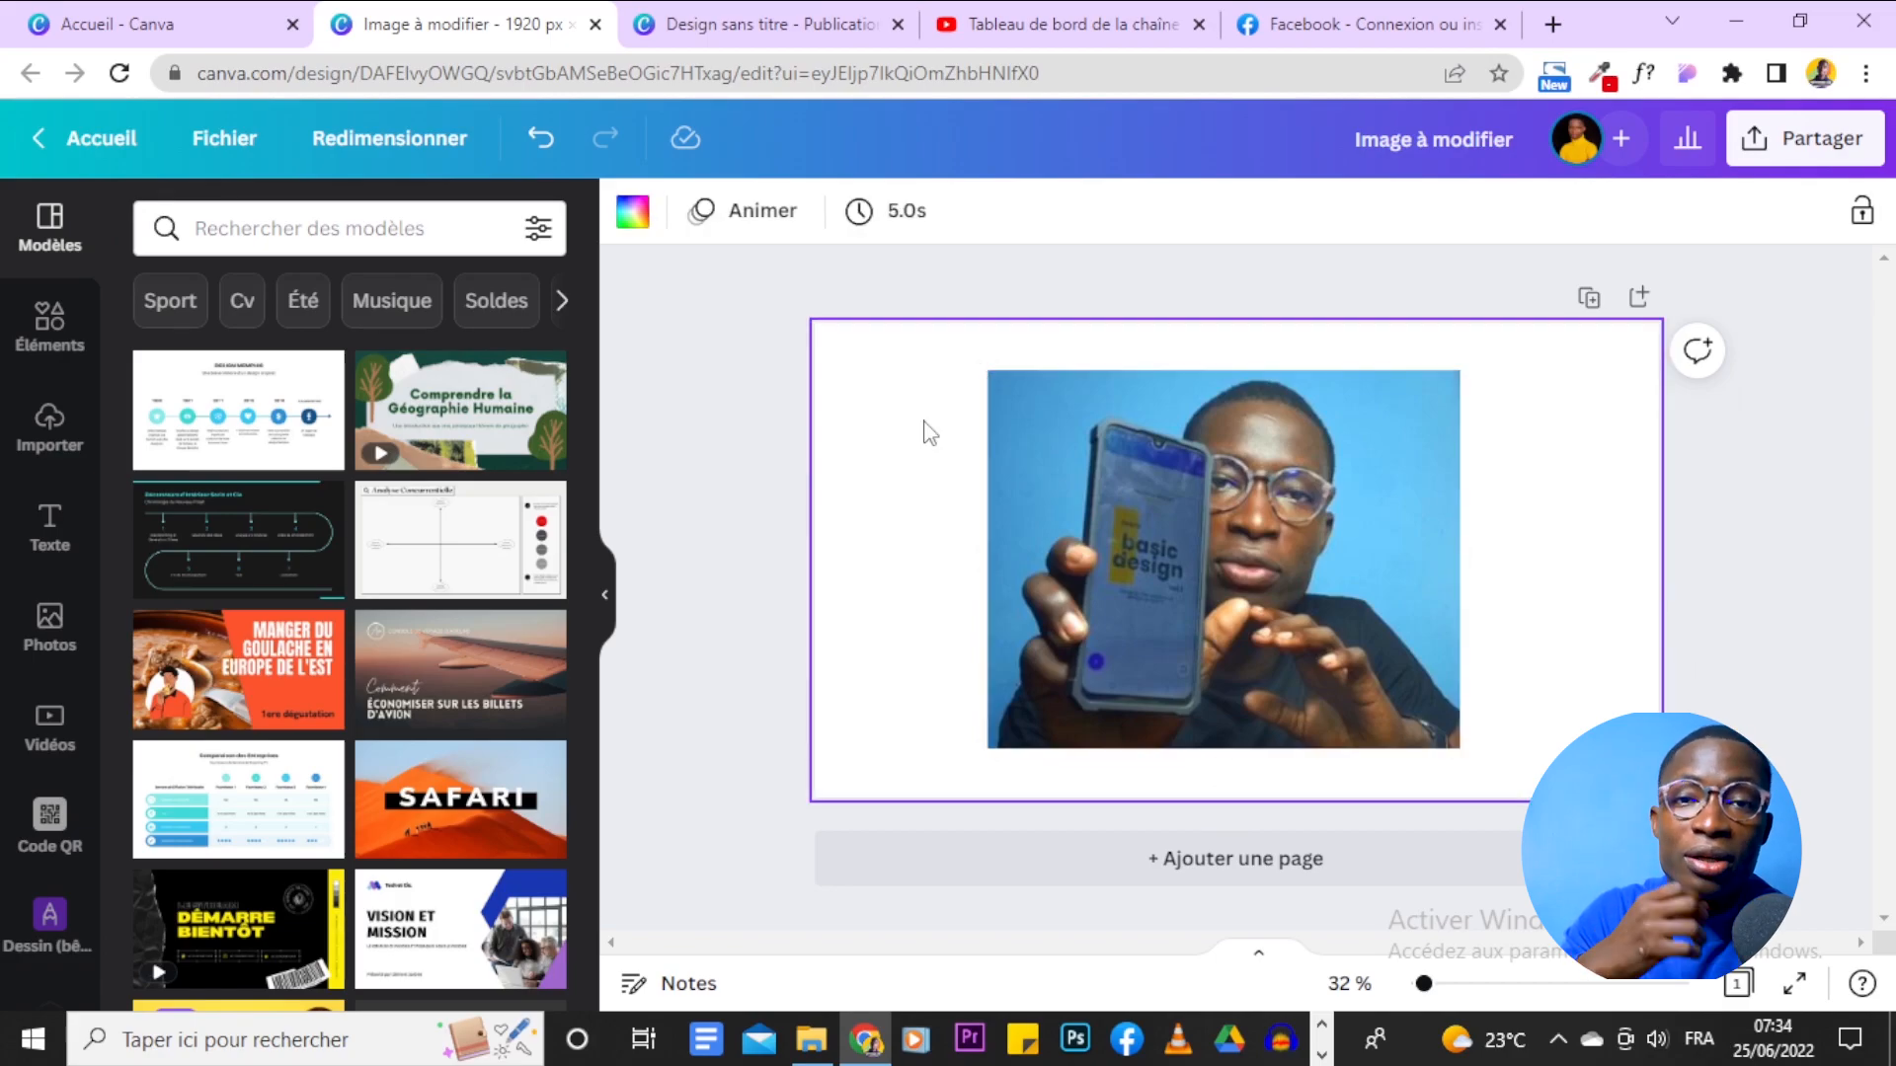
Open the image editing options for the cropped photo and examine the adjustments, filters and tools.
click(1176, 487)
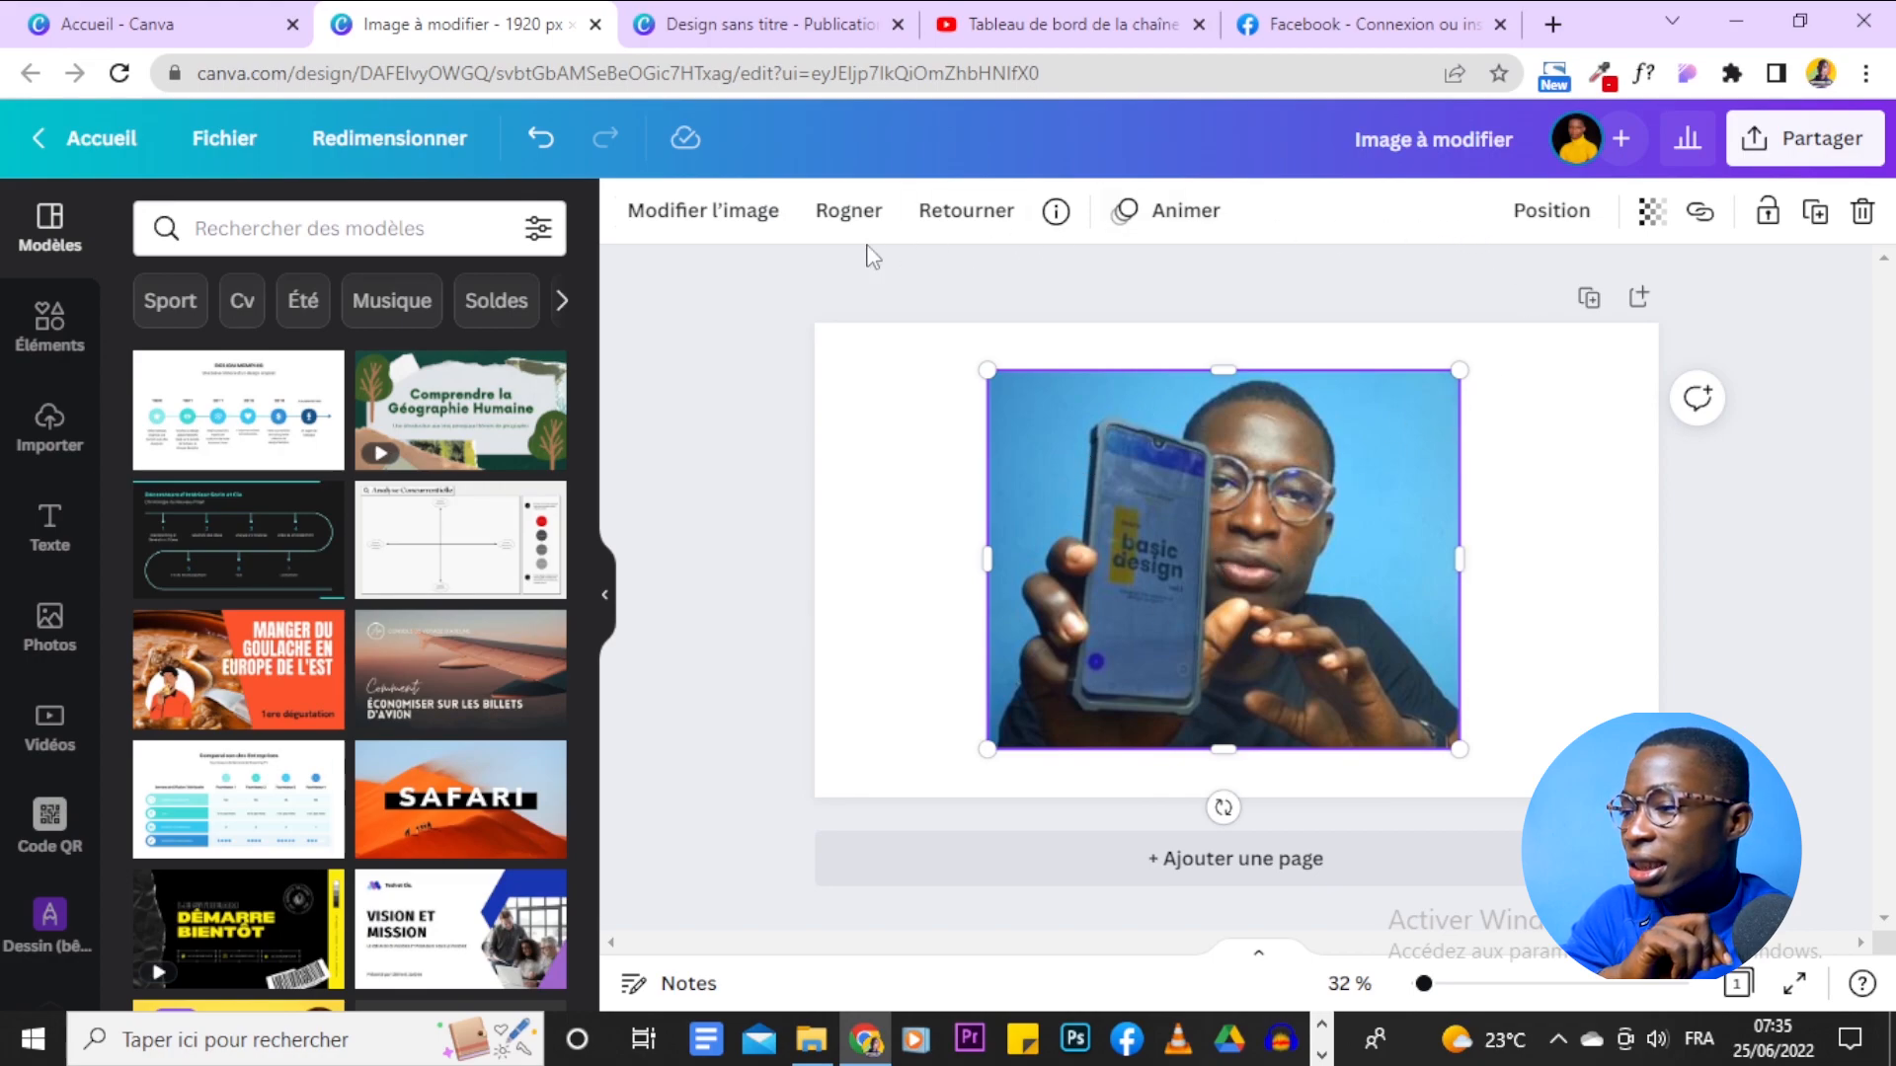
click(713, 217)
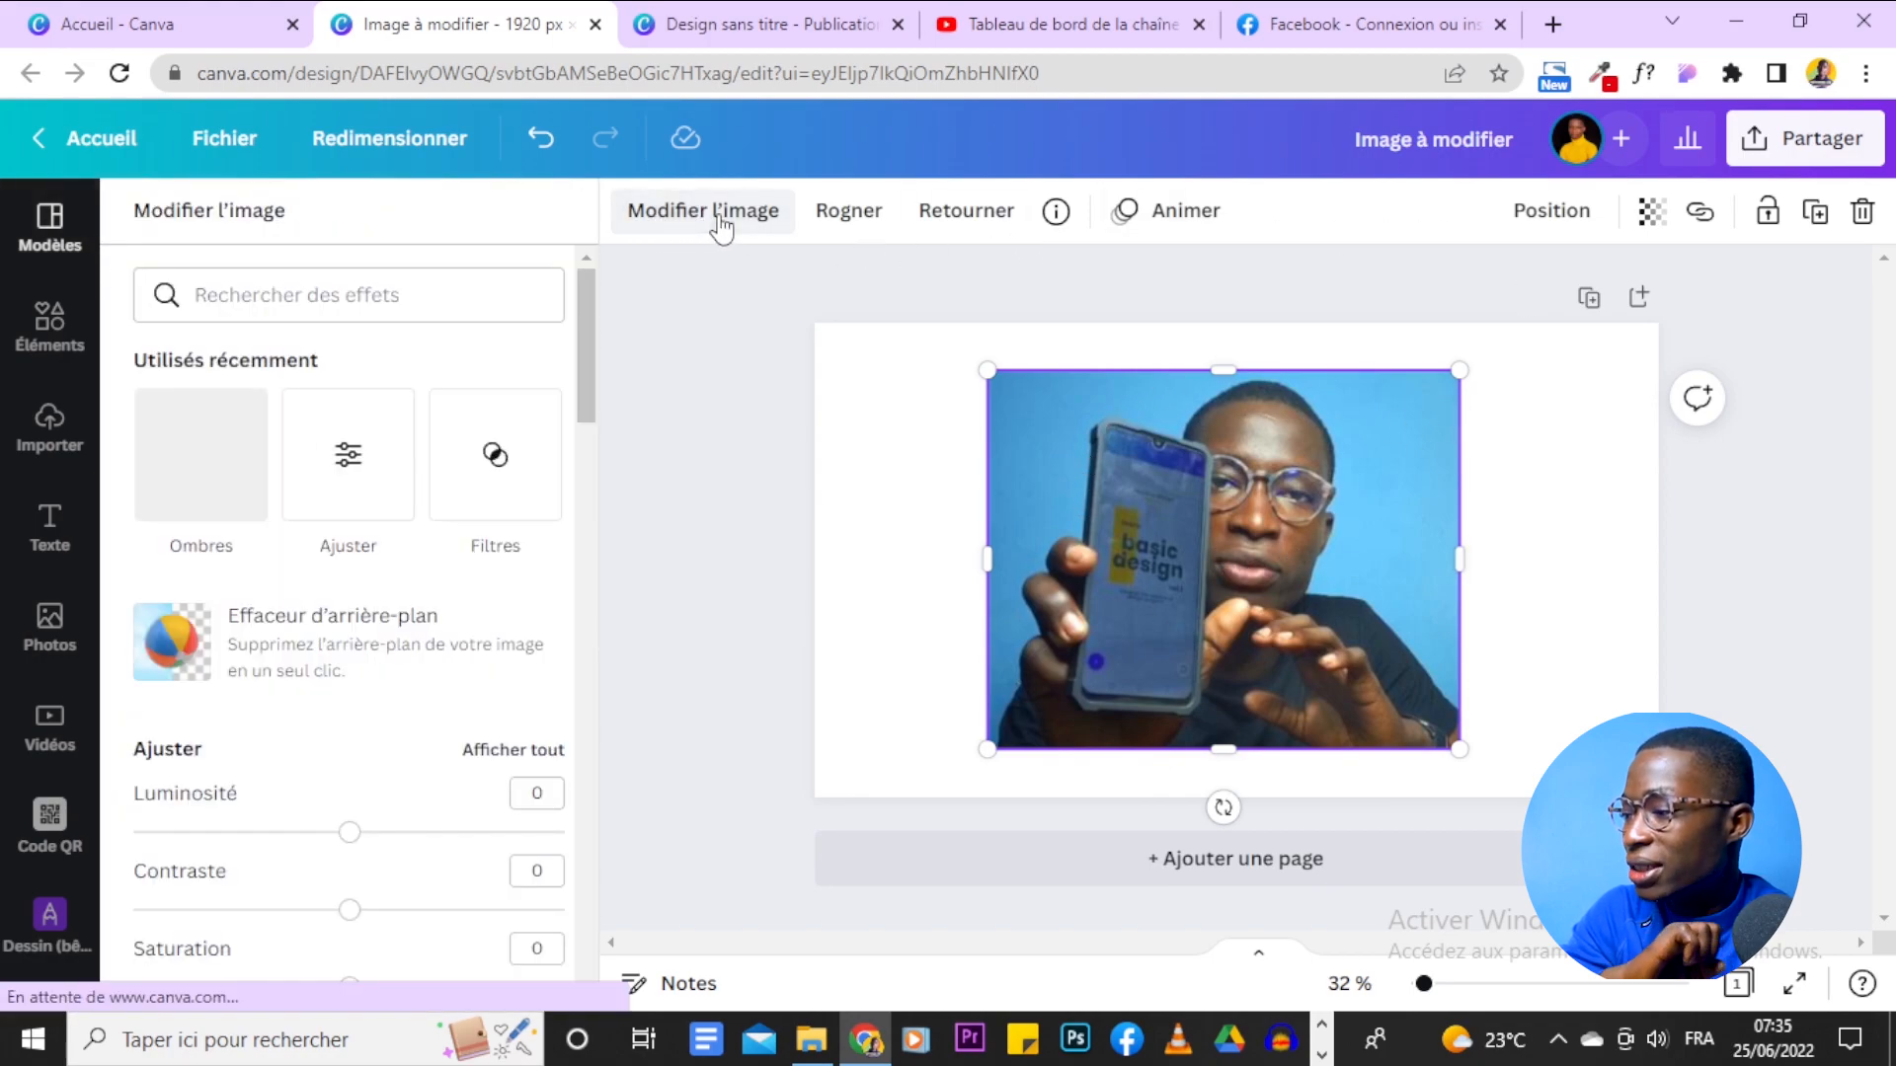
scroll(445, 435, down, 5)
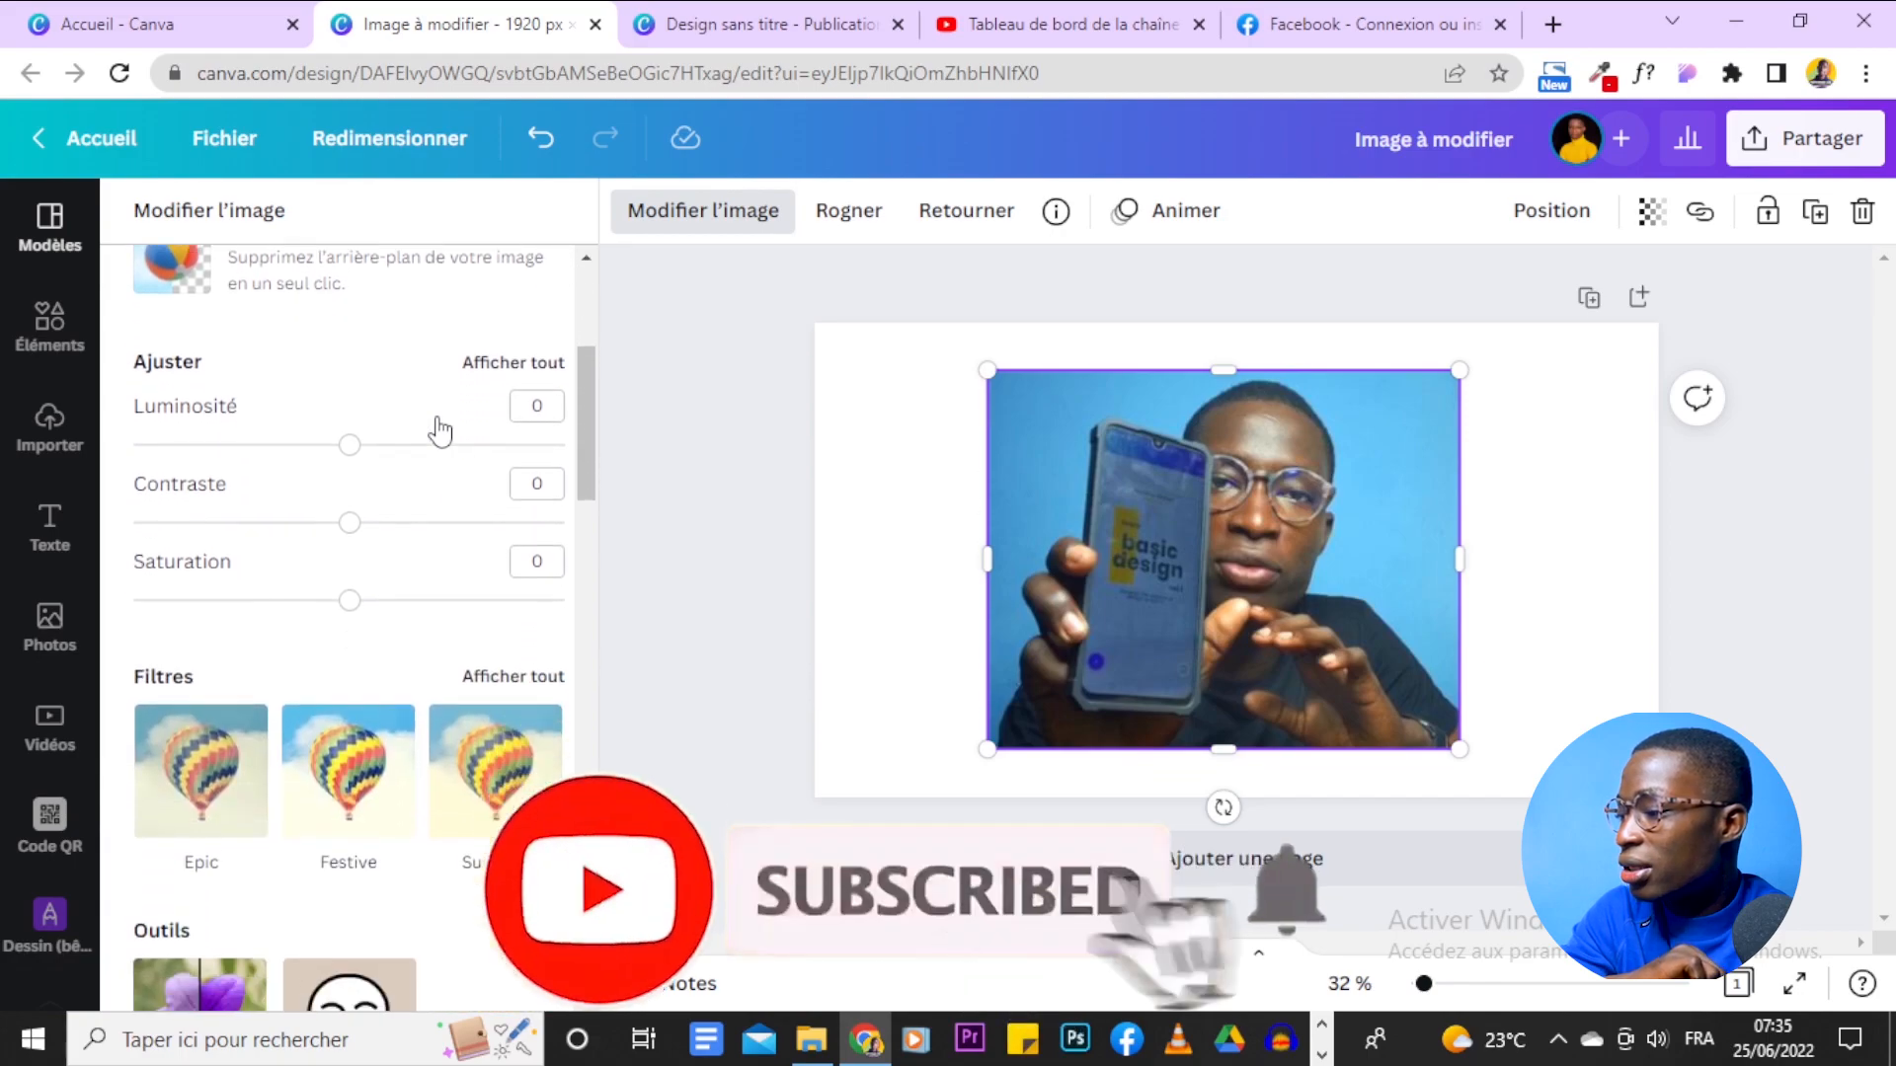
scroll(440, 432, down, 2)
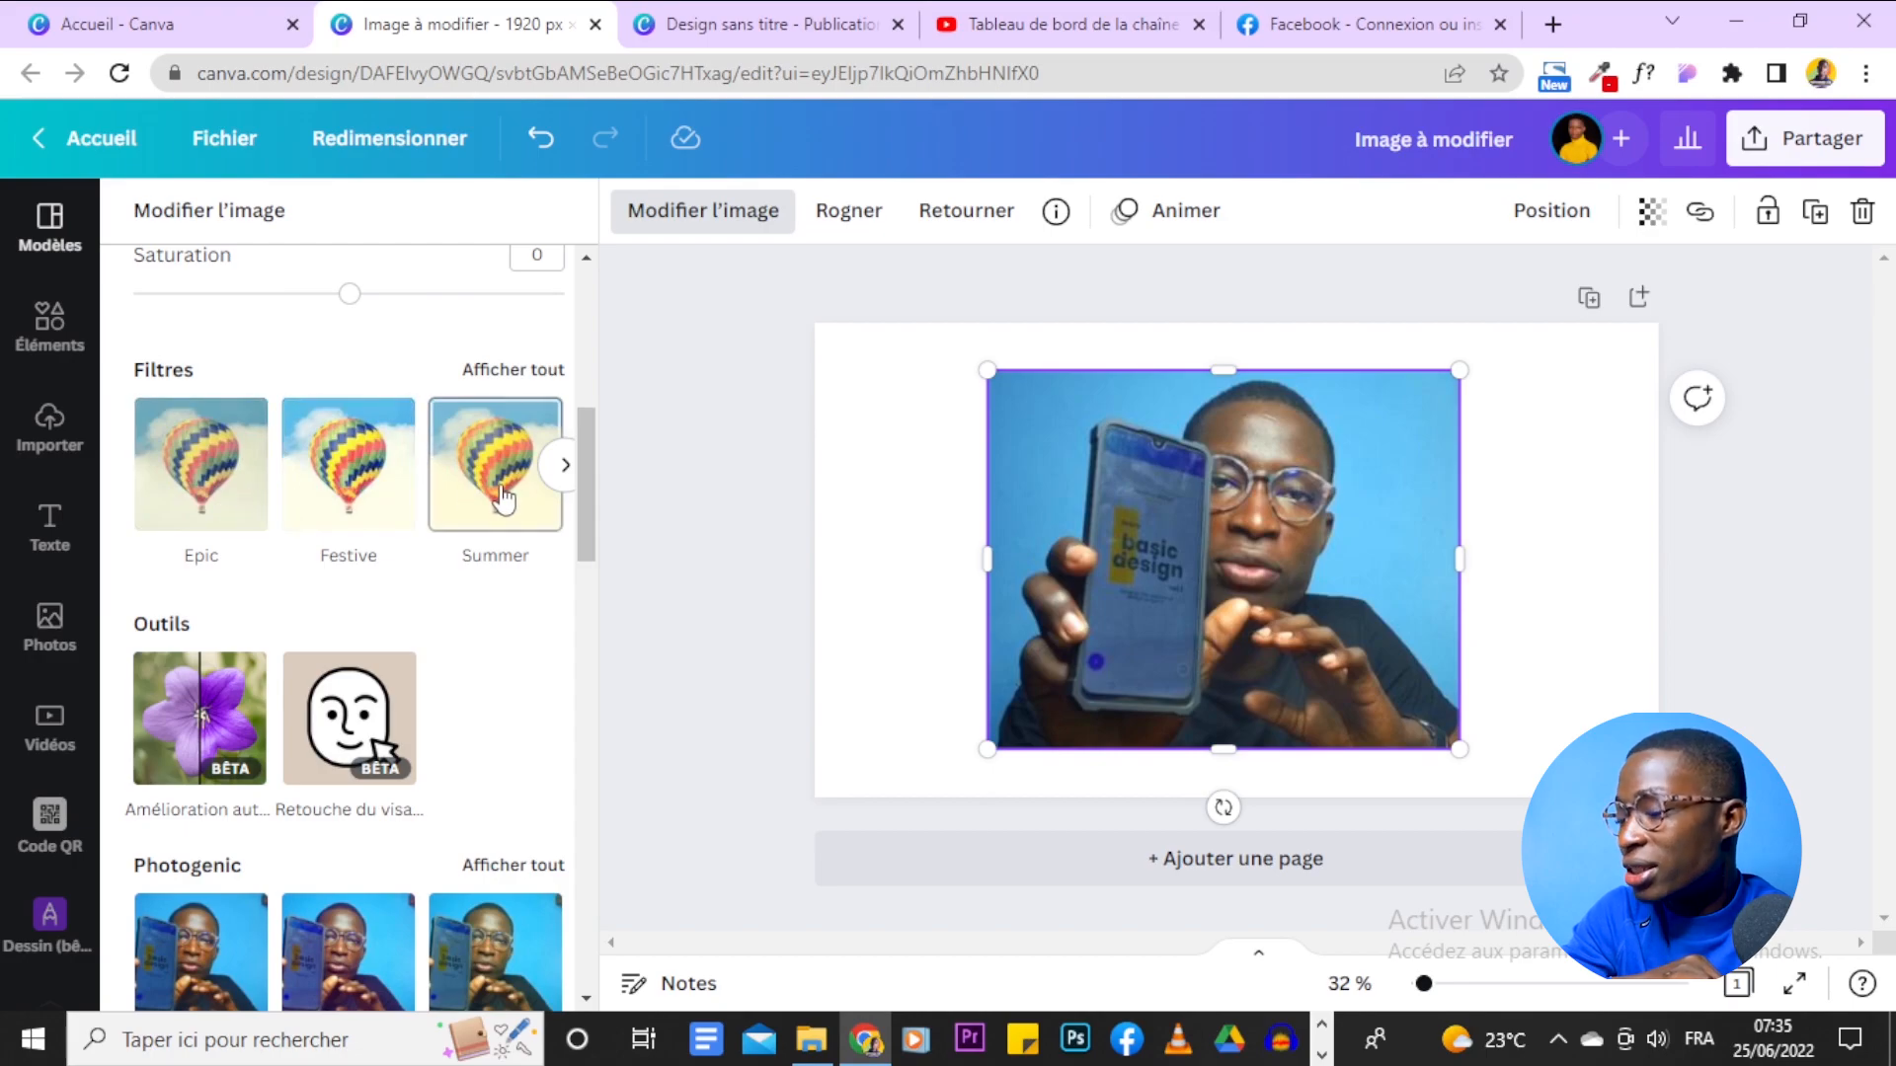
Browse the preset photo filters and open the complete filter collection to examine all the available styles.
click(565, 466)
click(565, 467)
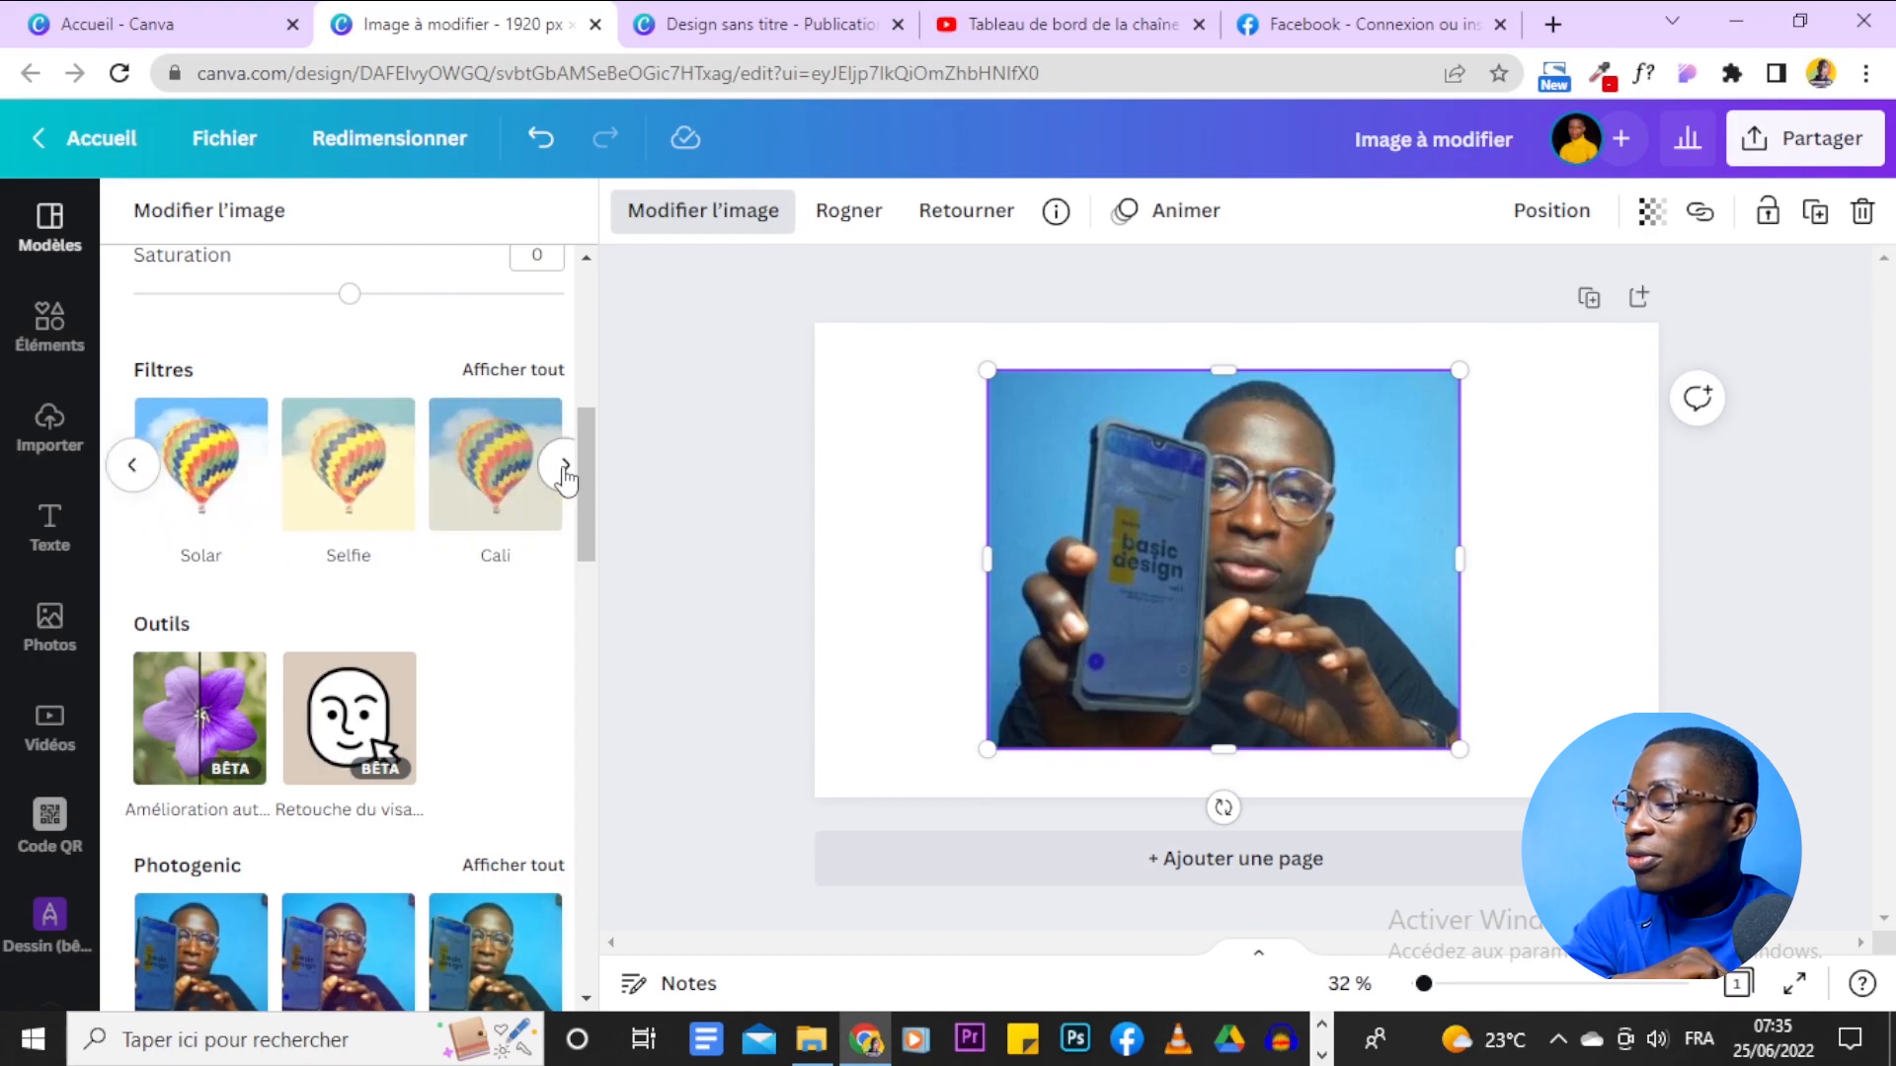
click(565, 466)
click(565, 466)
click(565, 466)
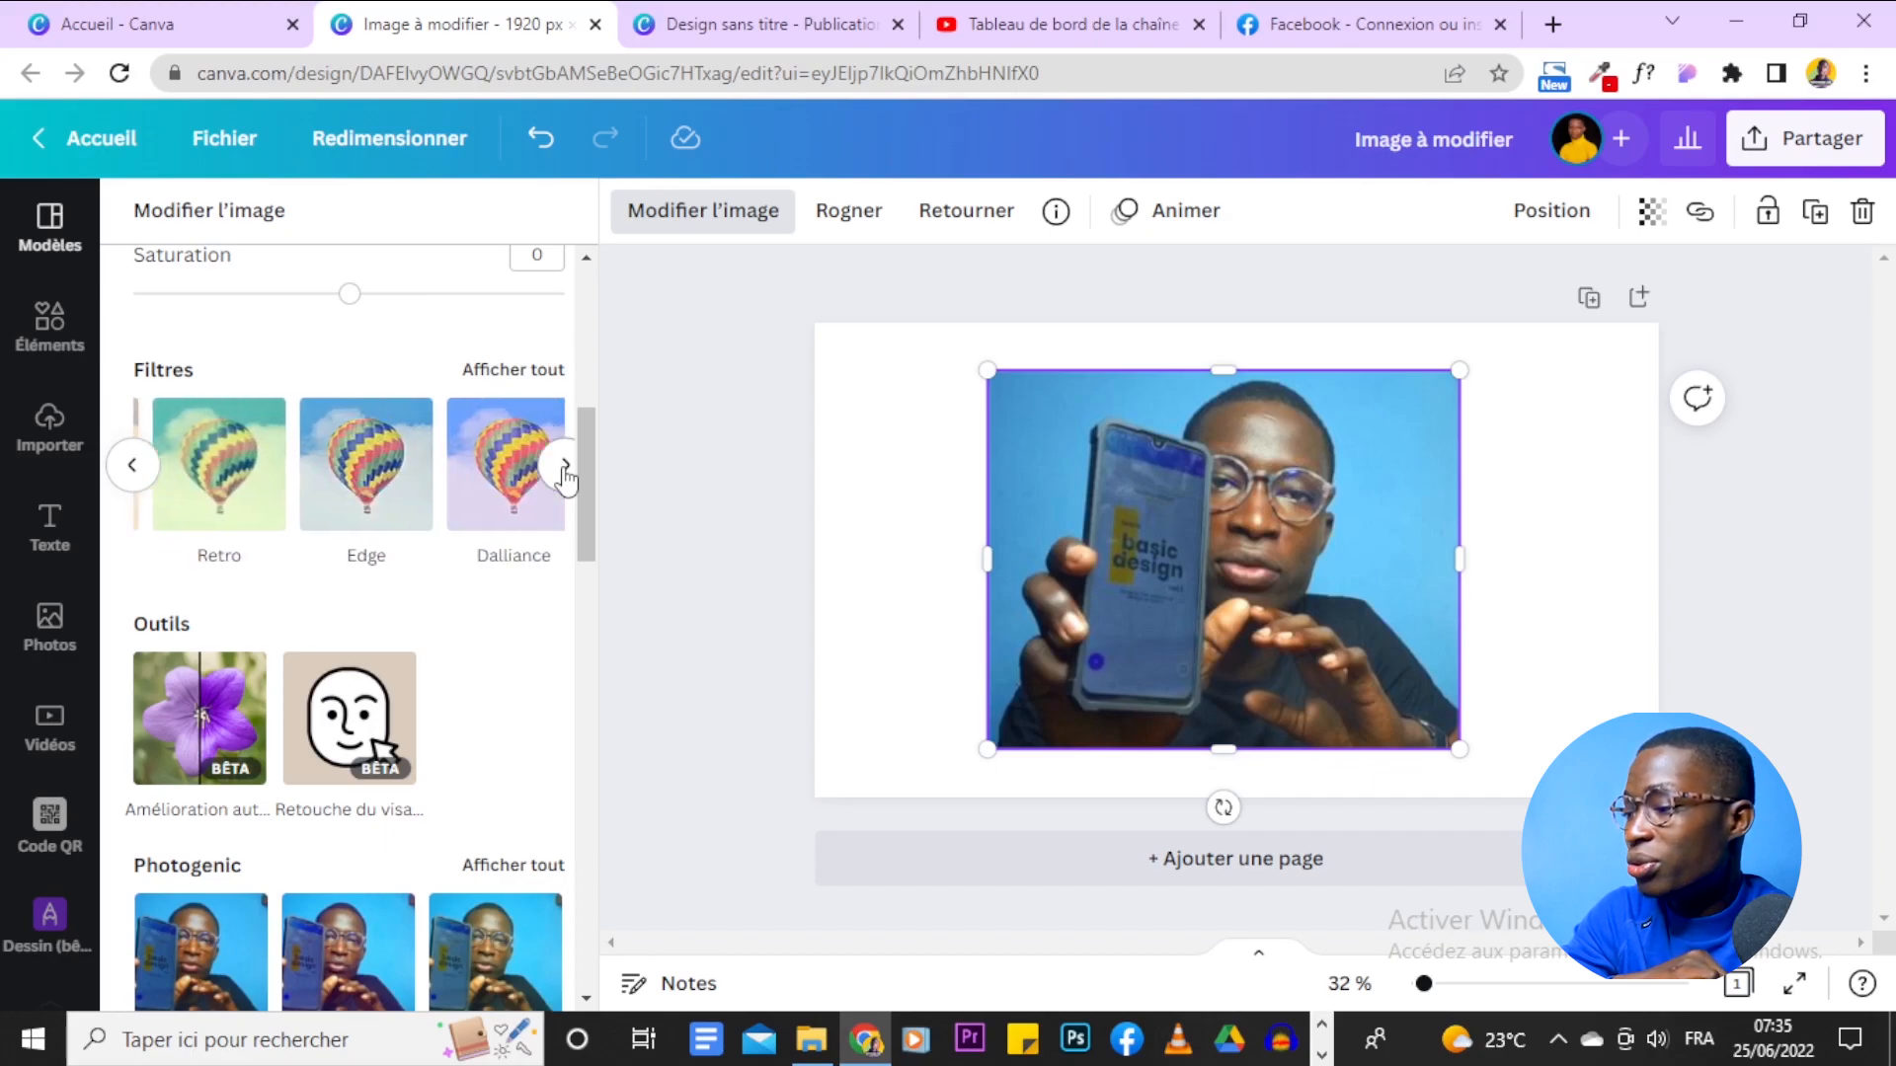
click(132, 465)
click(132, 465)
click(132, 465)
click(132, 465)
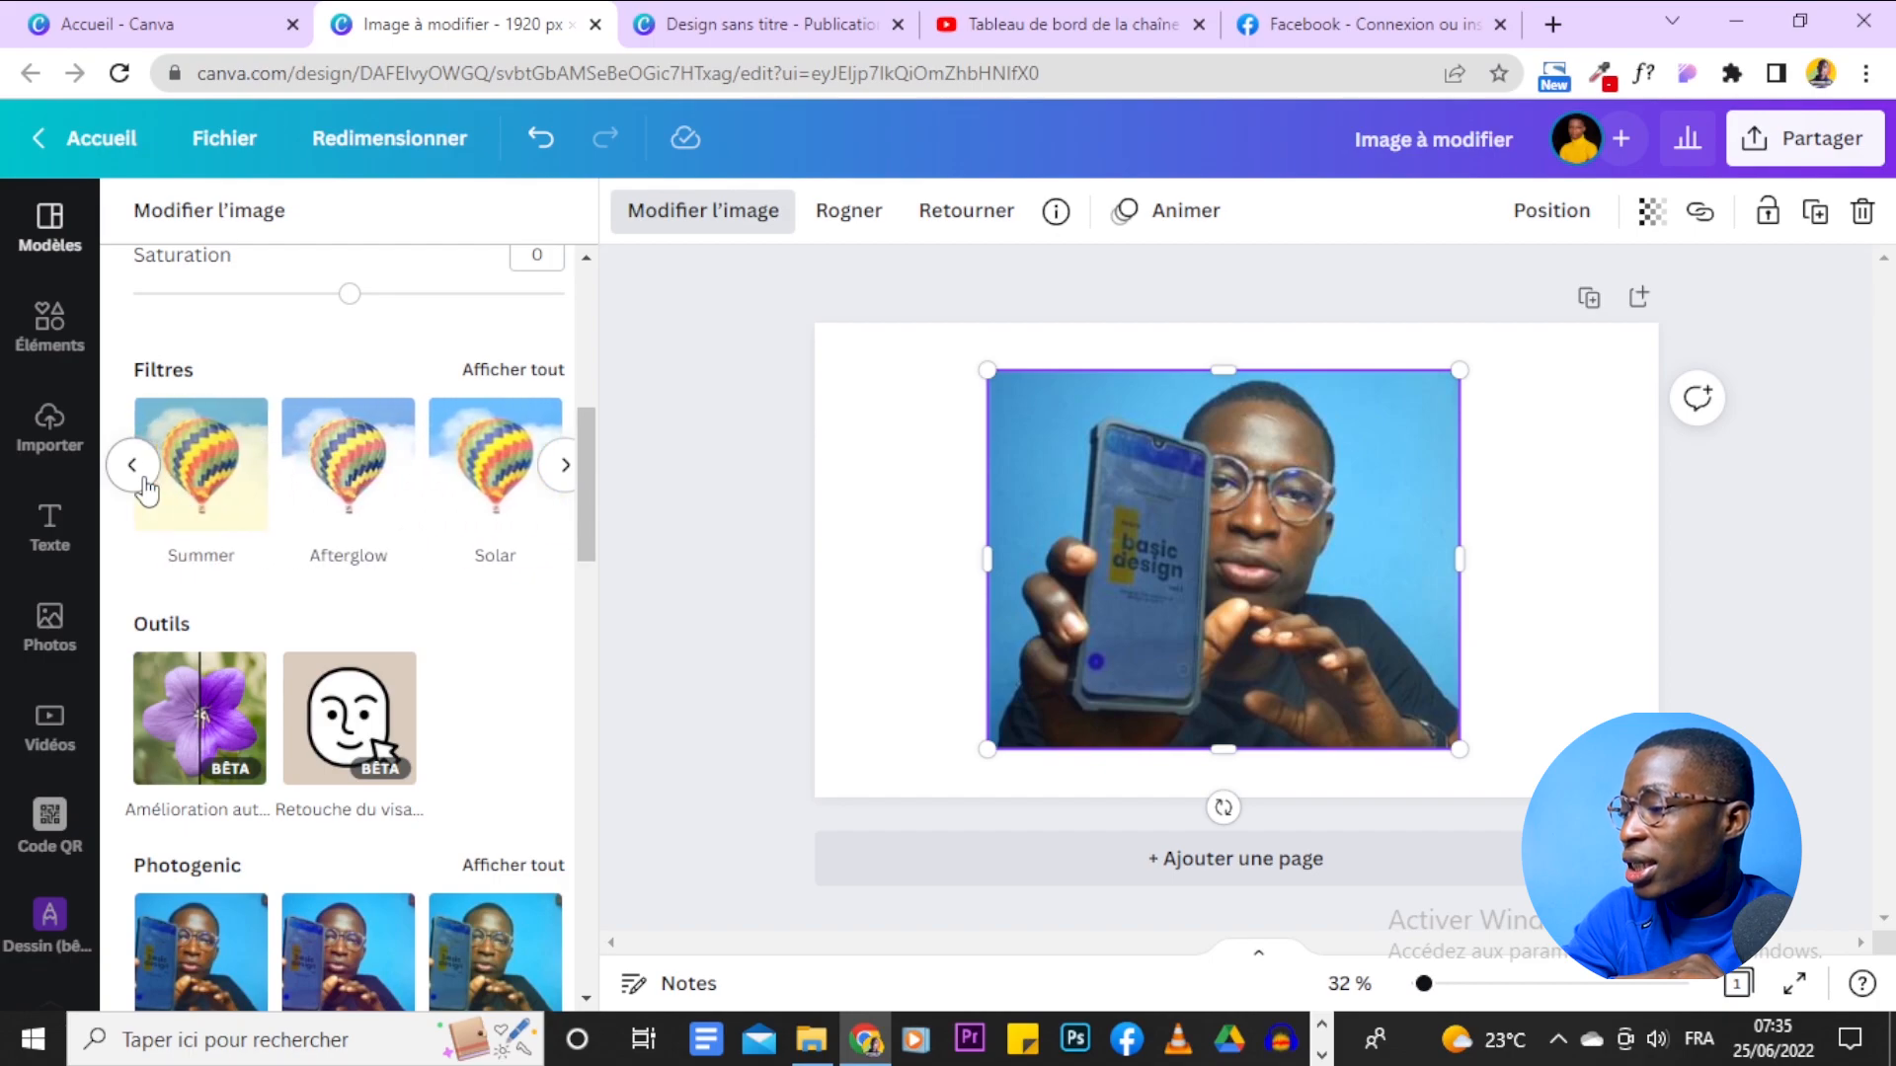
click(542, 372)
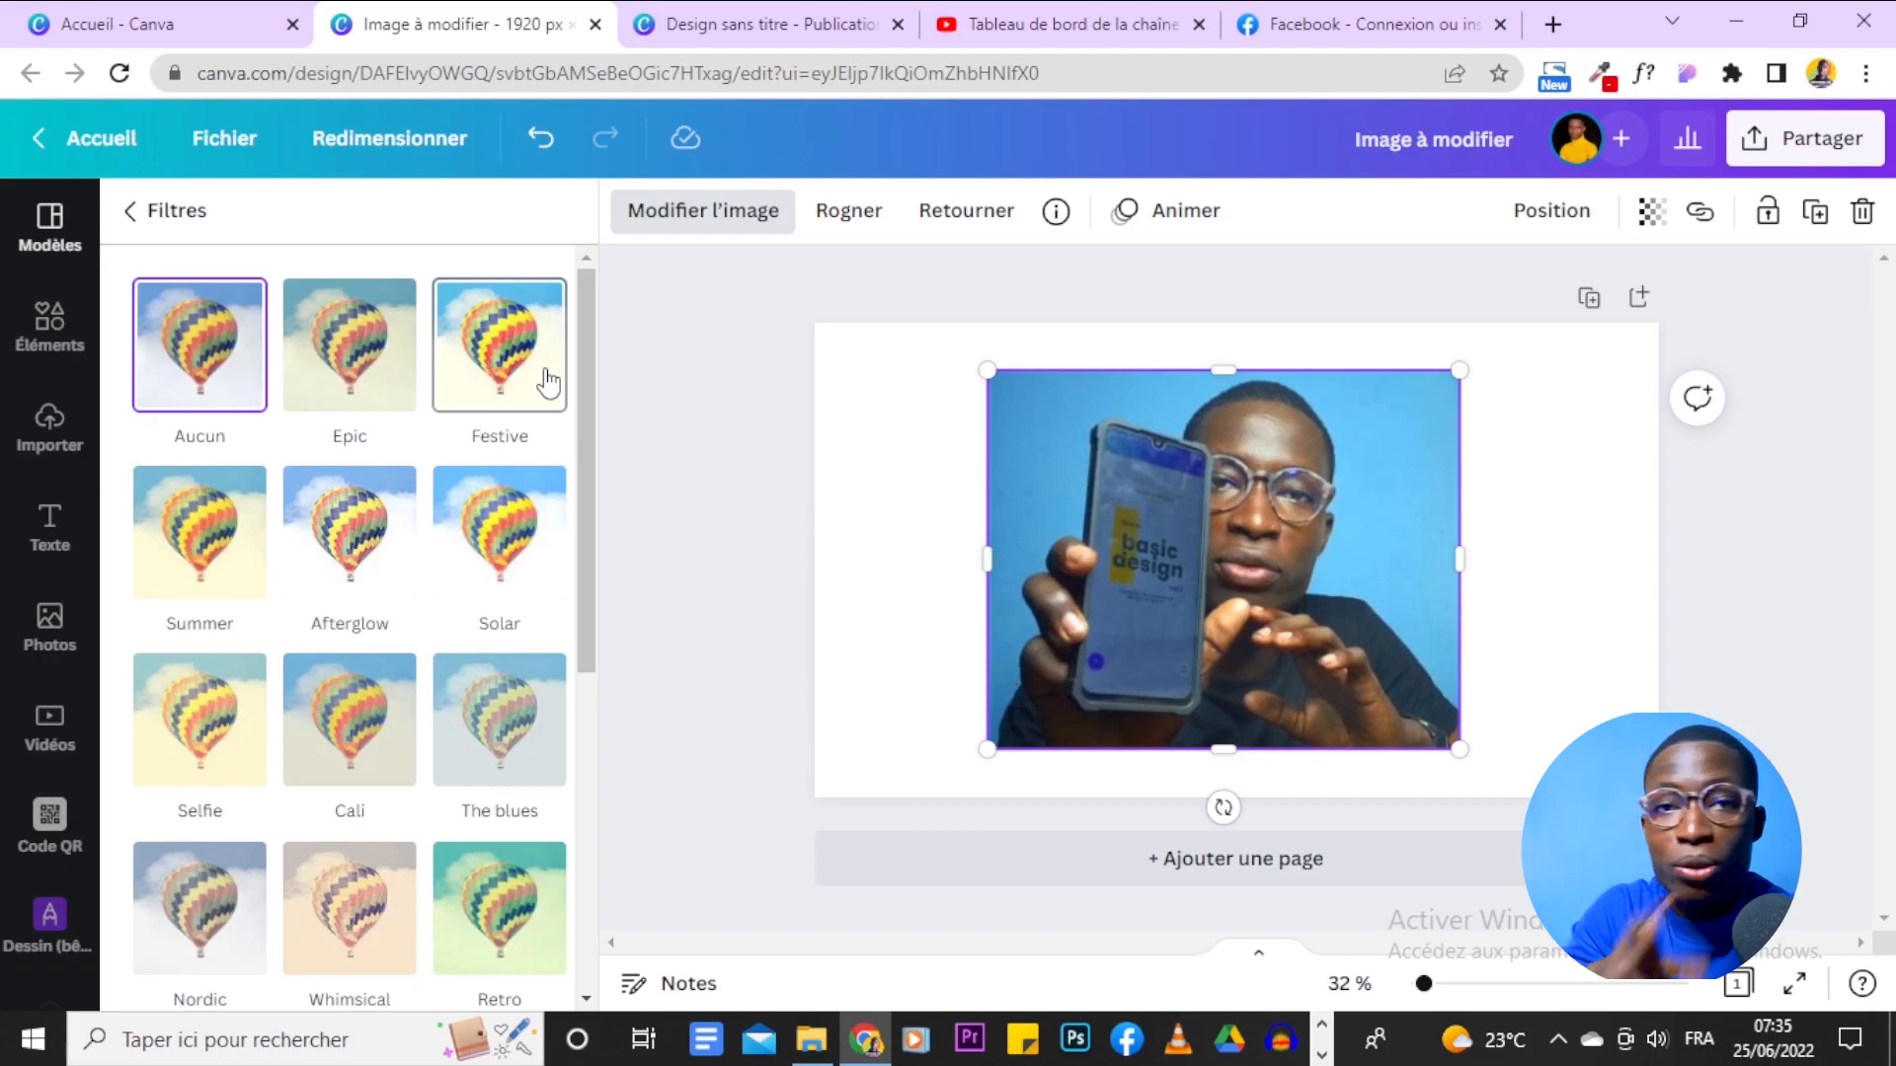
scroll(499, 533, down, 8)
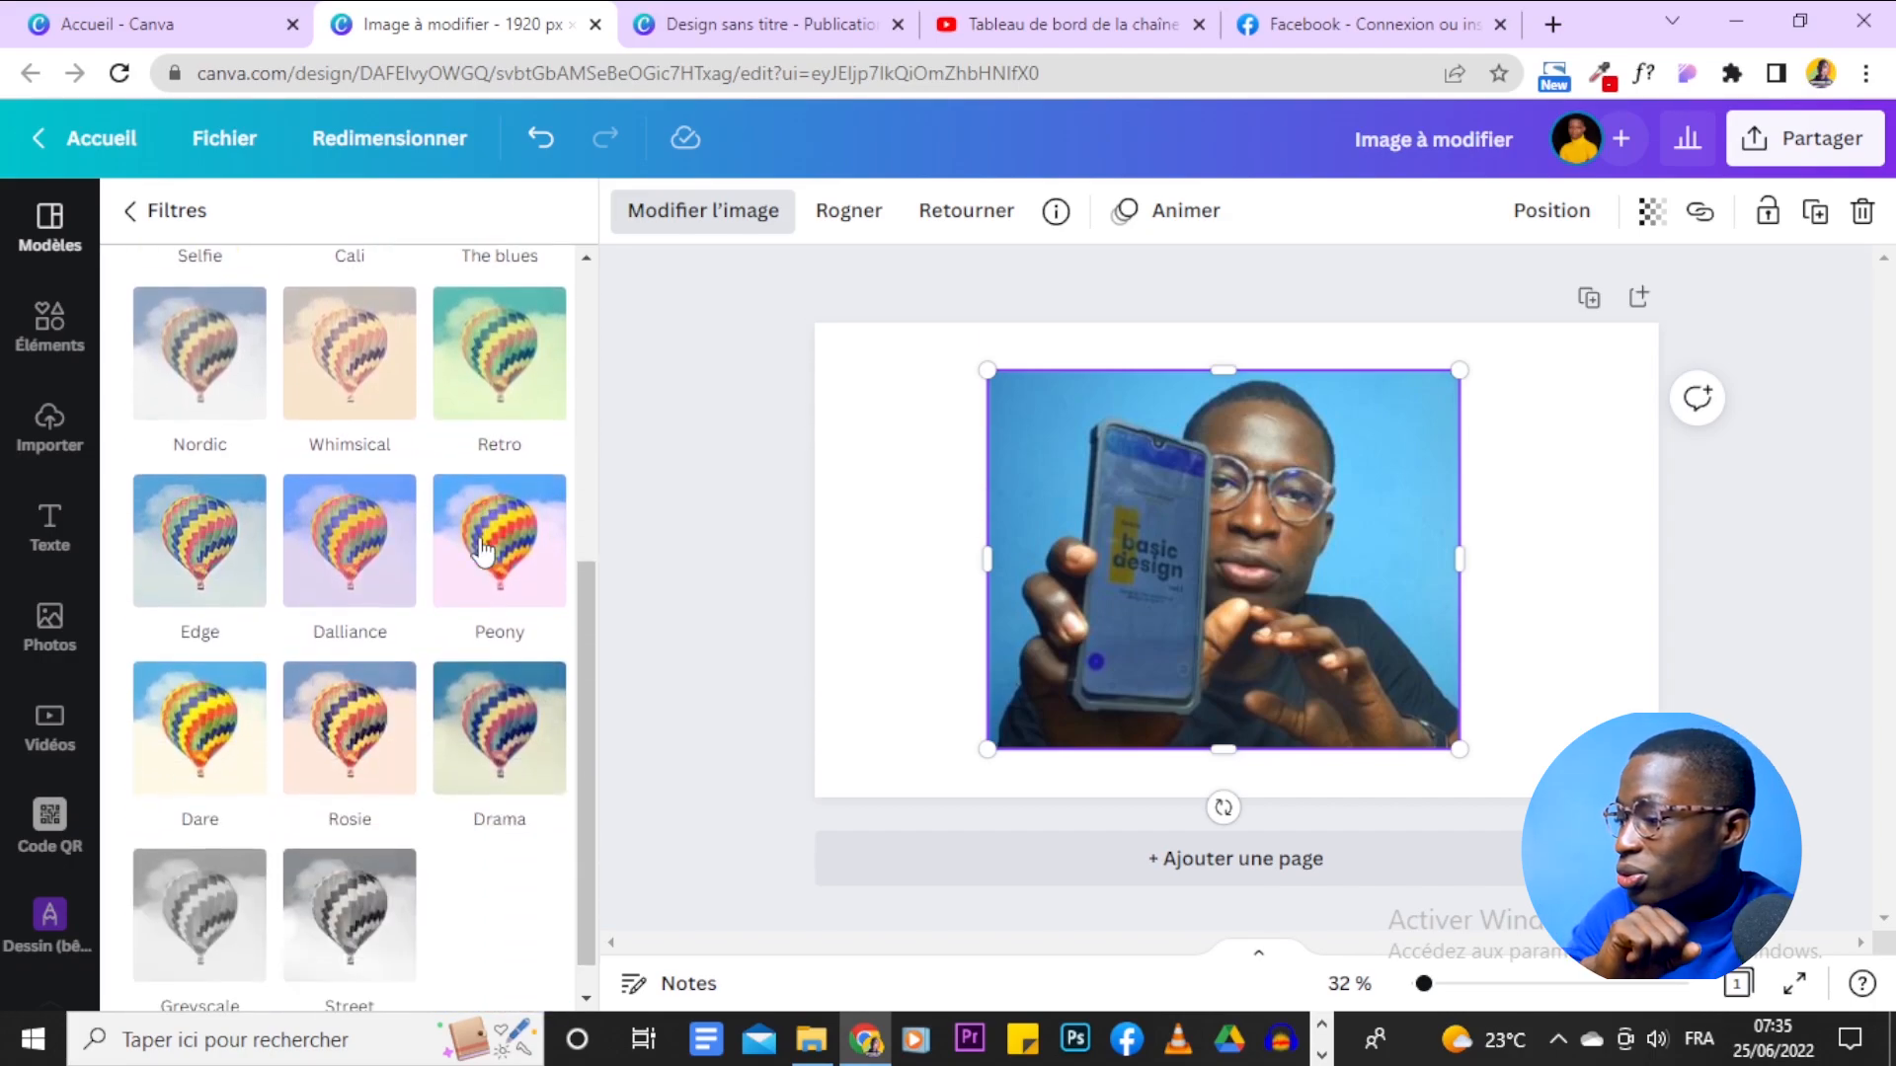
Try the Epic, Festive, Summer, Afterglow, Solar, Selfie, Cali and The blues filters one after another on the photo.
scroll(484, 543, up, 6)
scroll(484, 551, up, 2)
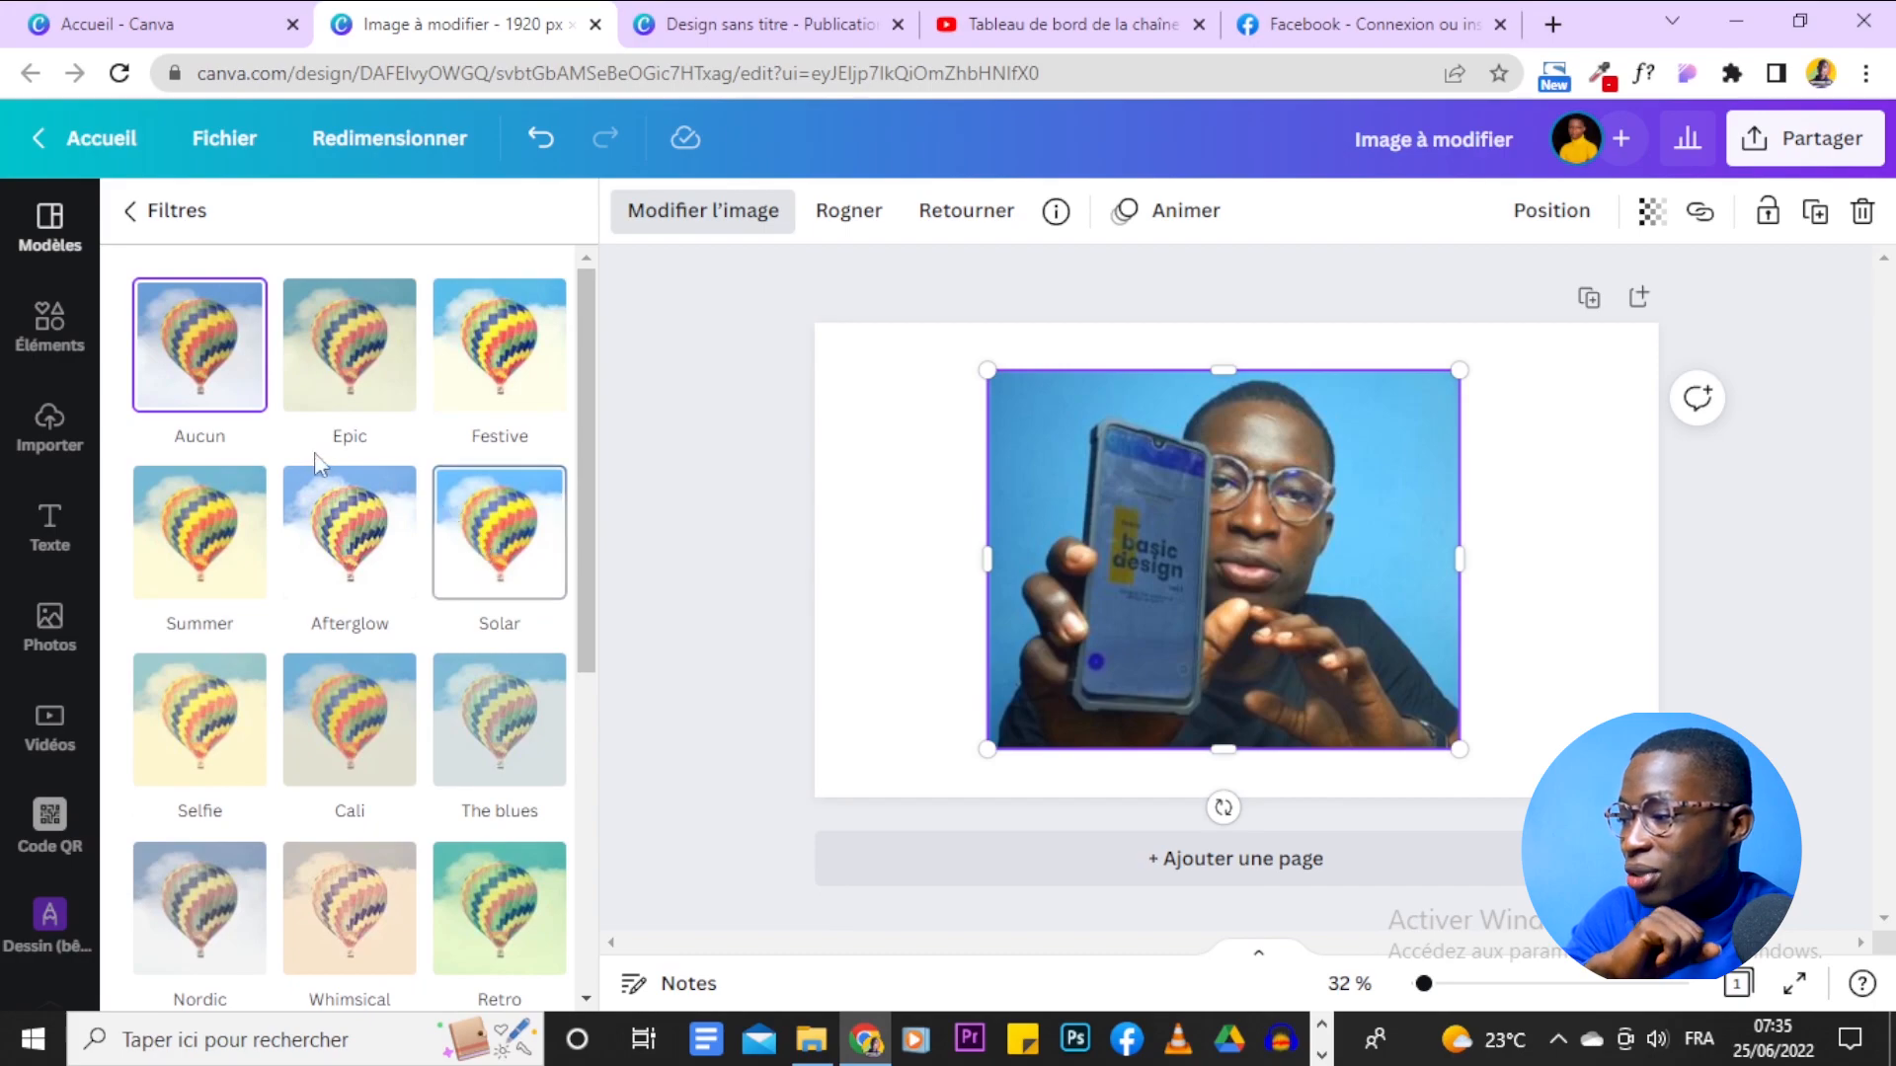
click(361, 353)
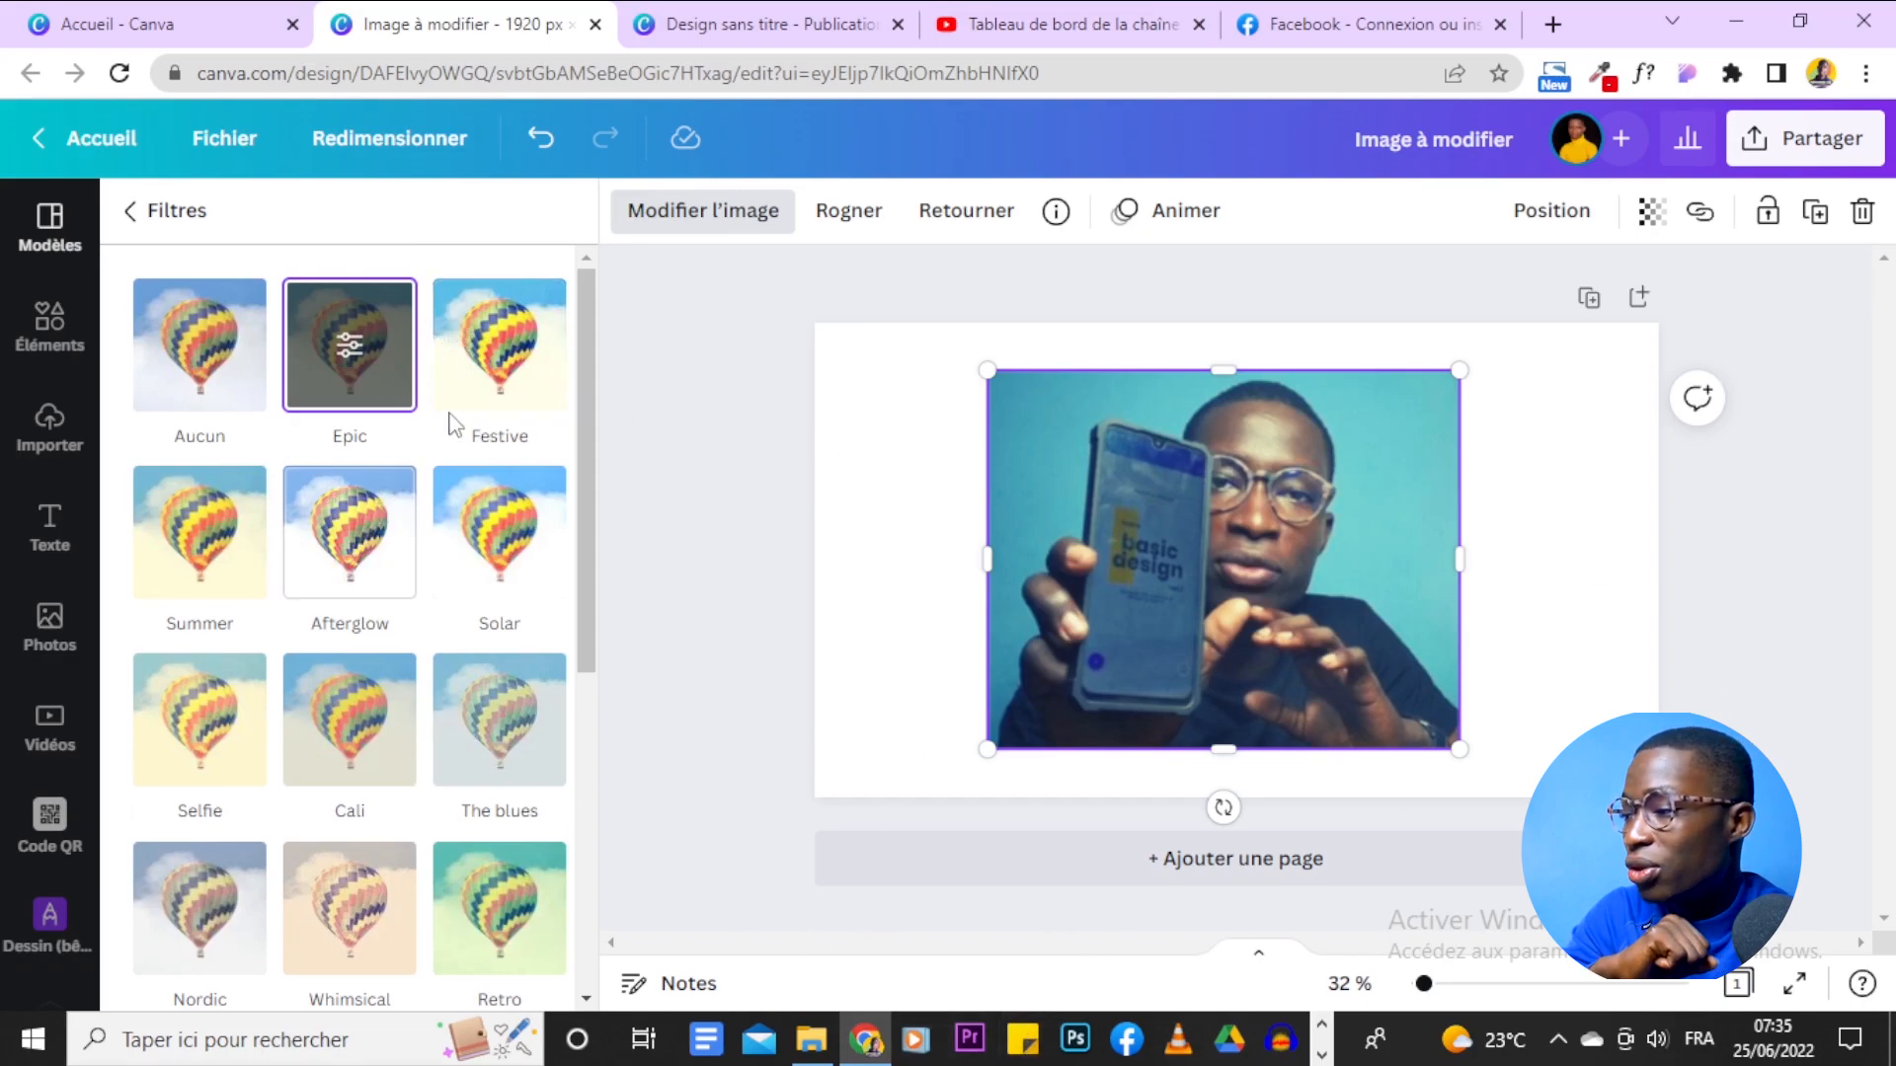
click(499, 340)
click(194, 533)
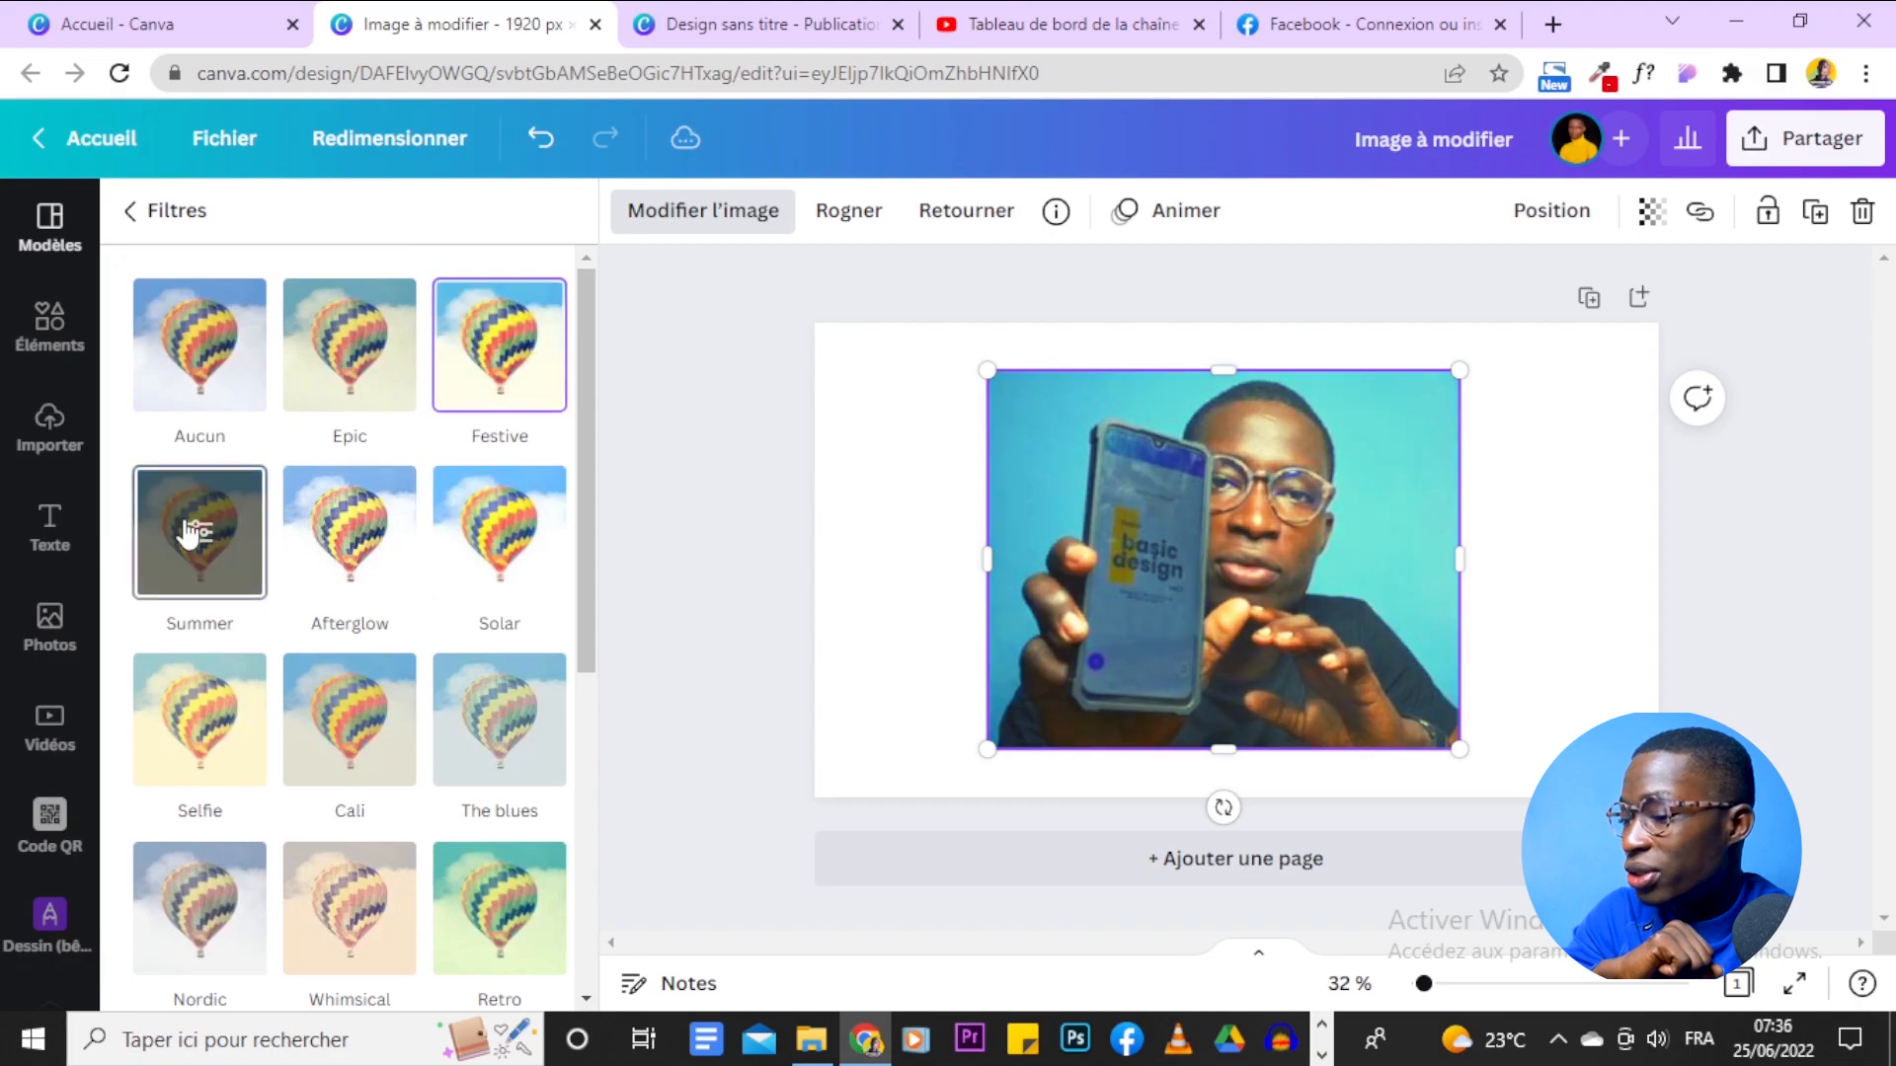
click(364, 546)
click(521, 551)
click(212, 721)
click(407, 707)
click(506, 719)
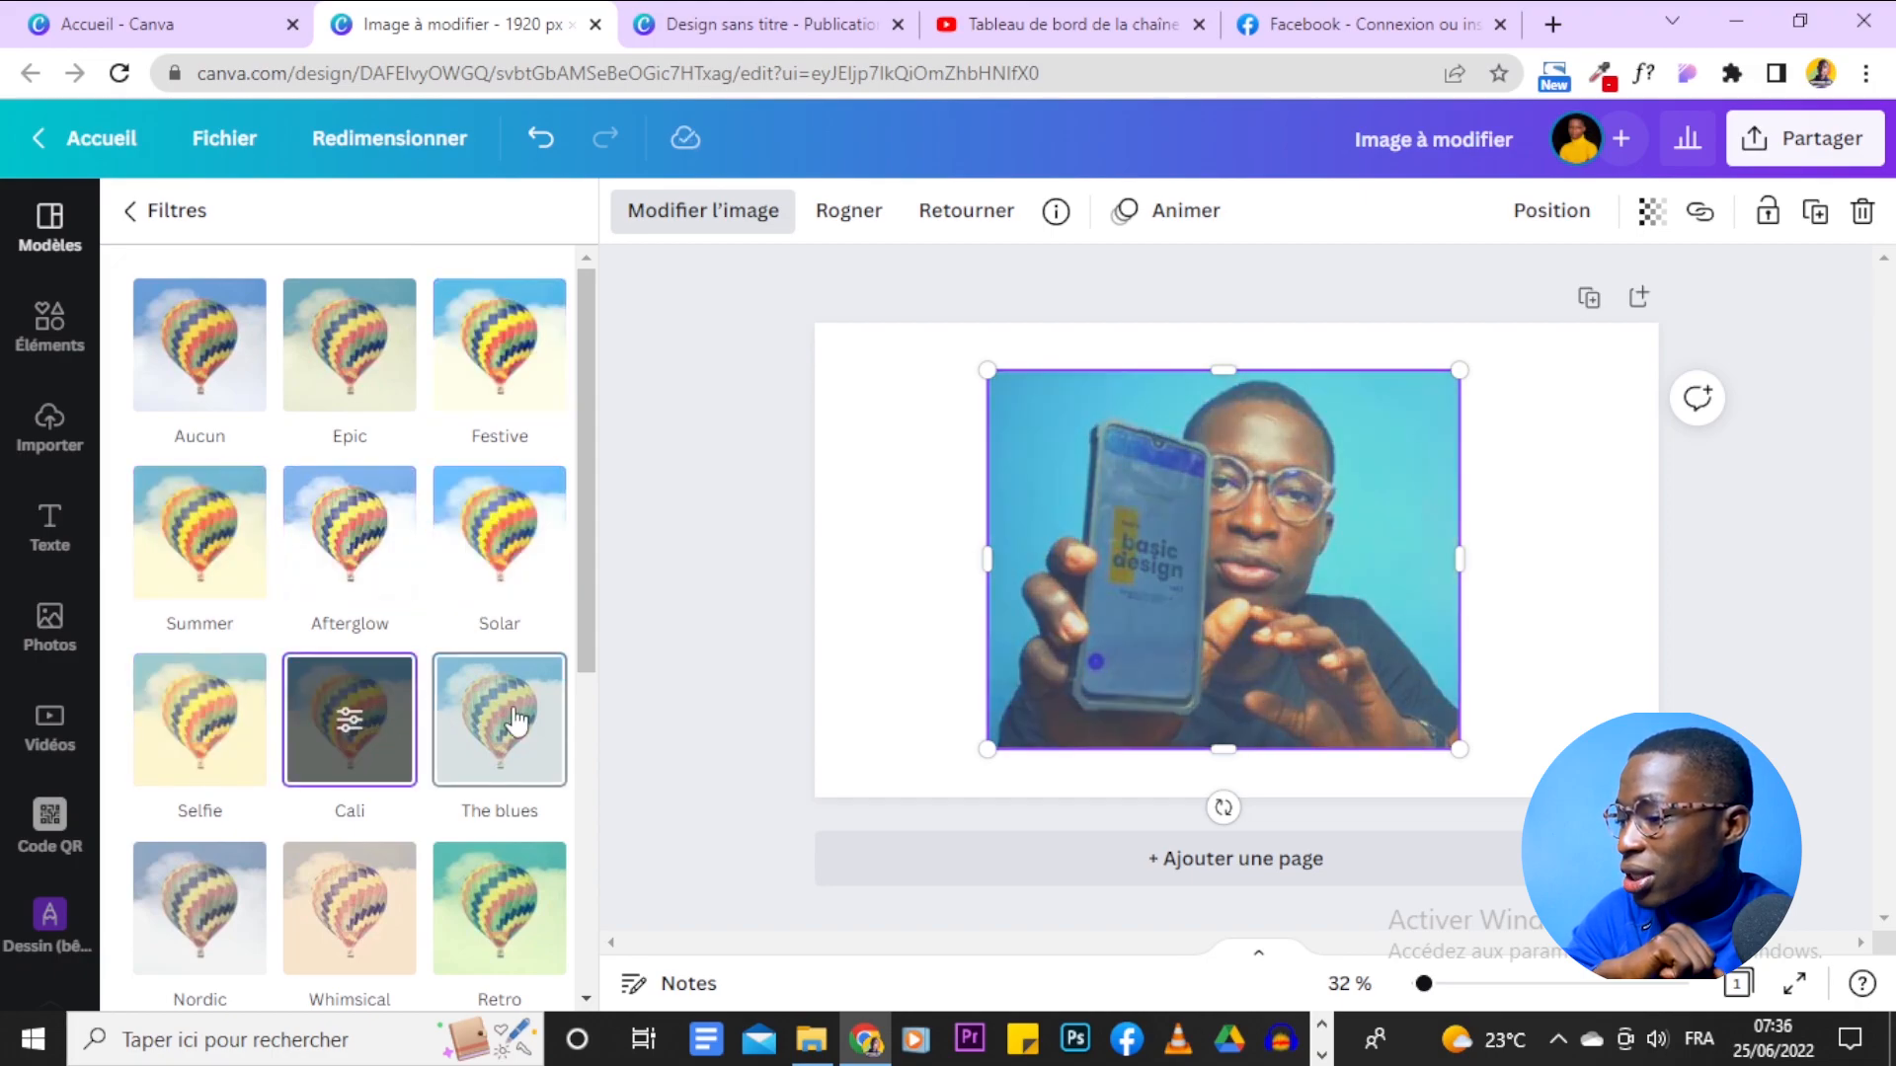
Try the remaining filters on the photo: Nordic, Whimsical, Retro, Edge, Dalliance, Peony, Dare, Rosie, Drama, Greyscale and Street.
scroll(507, 720, down, 5)
click(183, 331)
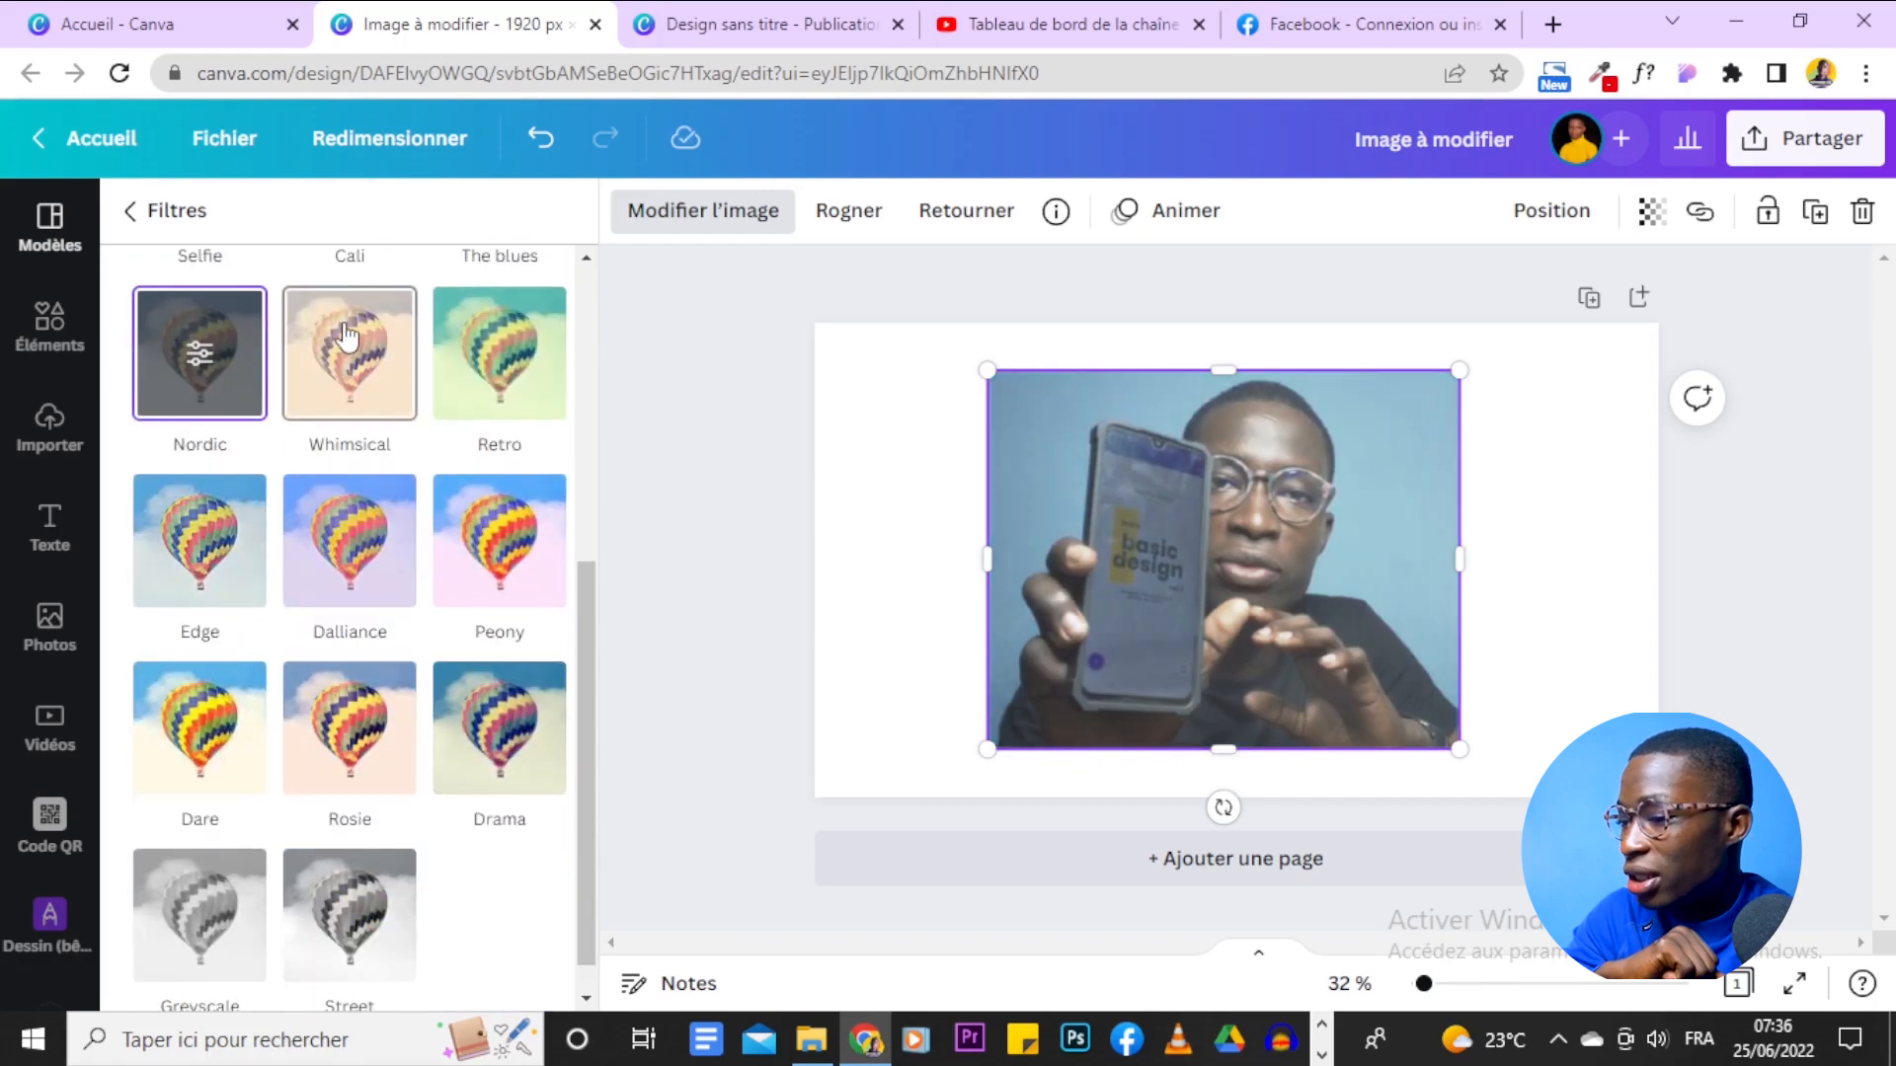
click(327, 337)
click(480, 350)
click(223, 534)
click(348, 533)
click(486, 525)
click(190, 721)
click(304, 726)
click(484, 724)
click(249, 878)
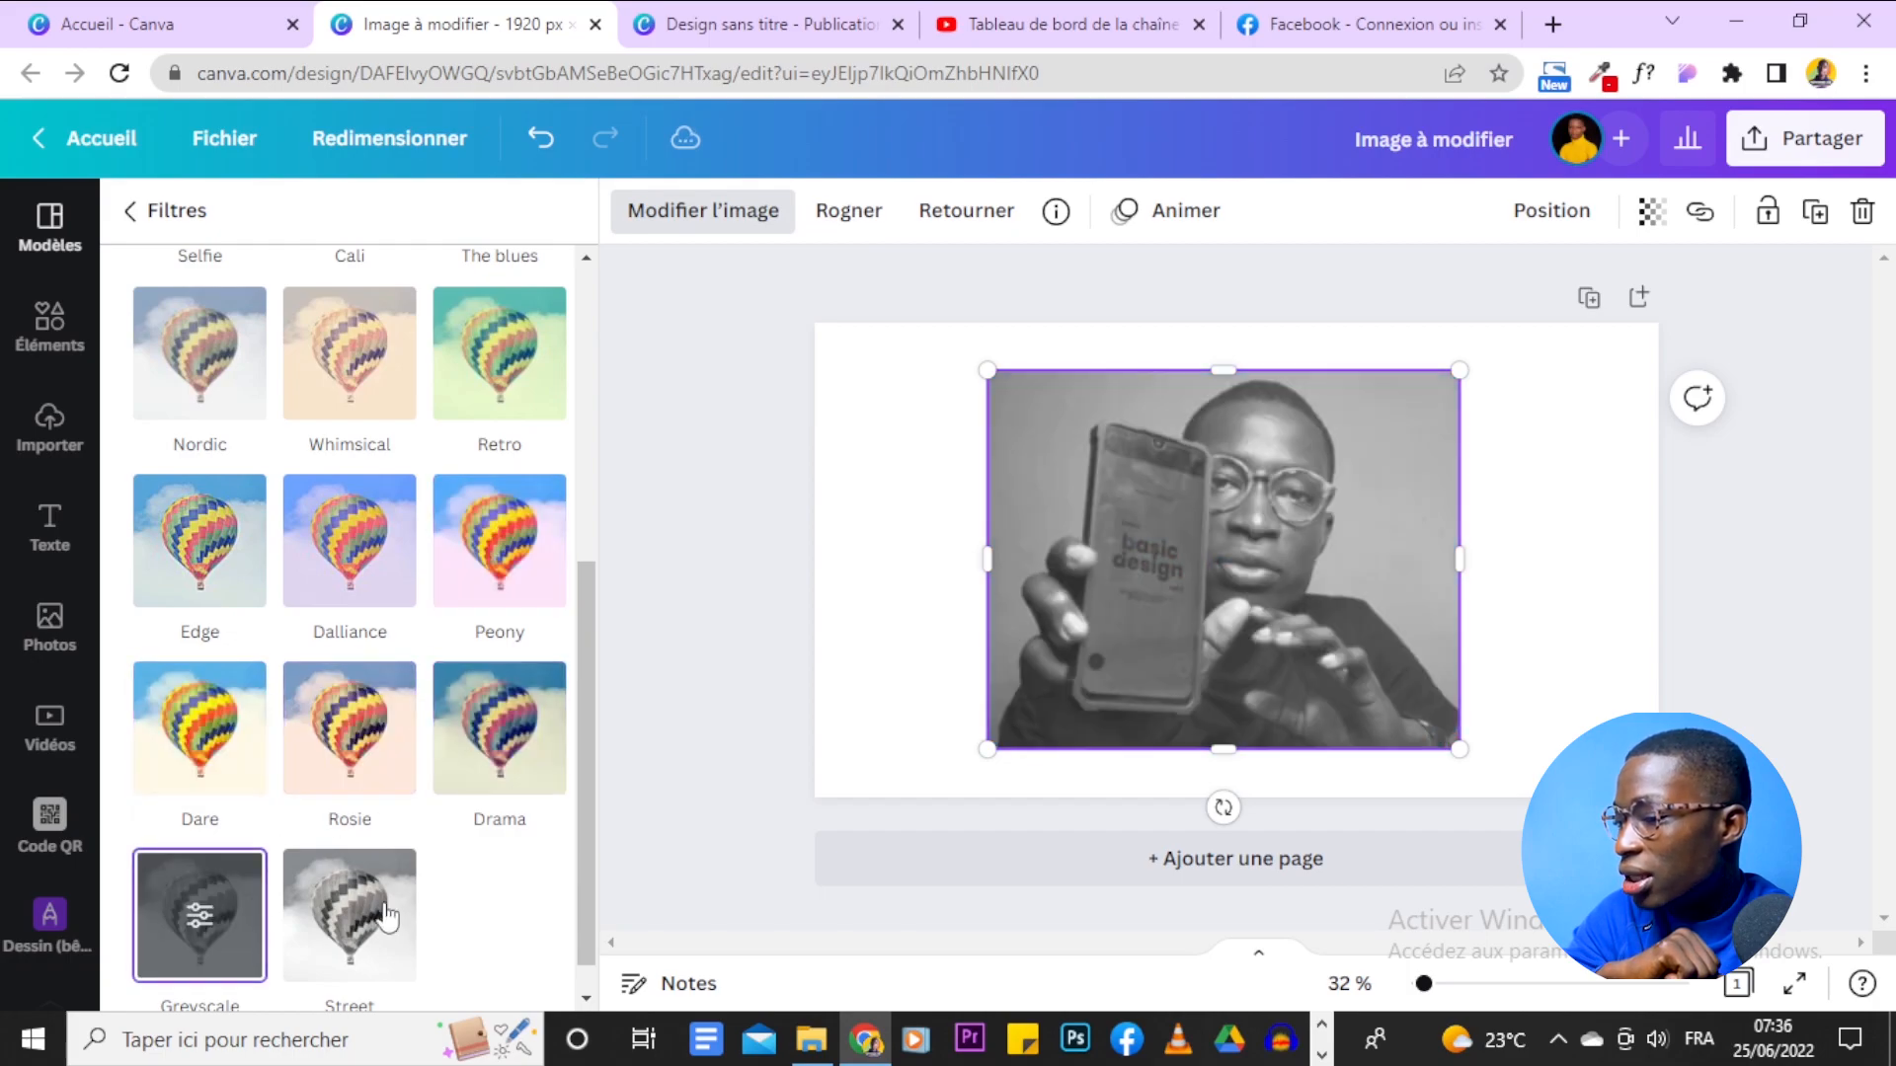
click(393, 917)
Return to the coloured filters and compare Festive and Drama on the photo.
scroll(440, 748, down, 1)
scroll(440, 747, up, 2)
scroll(439, 748, down, 2)
scroll(439, 747, up, 4)
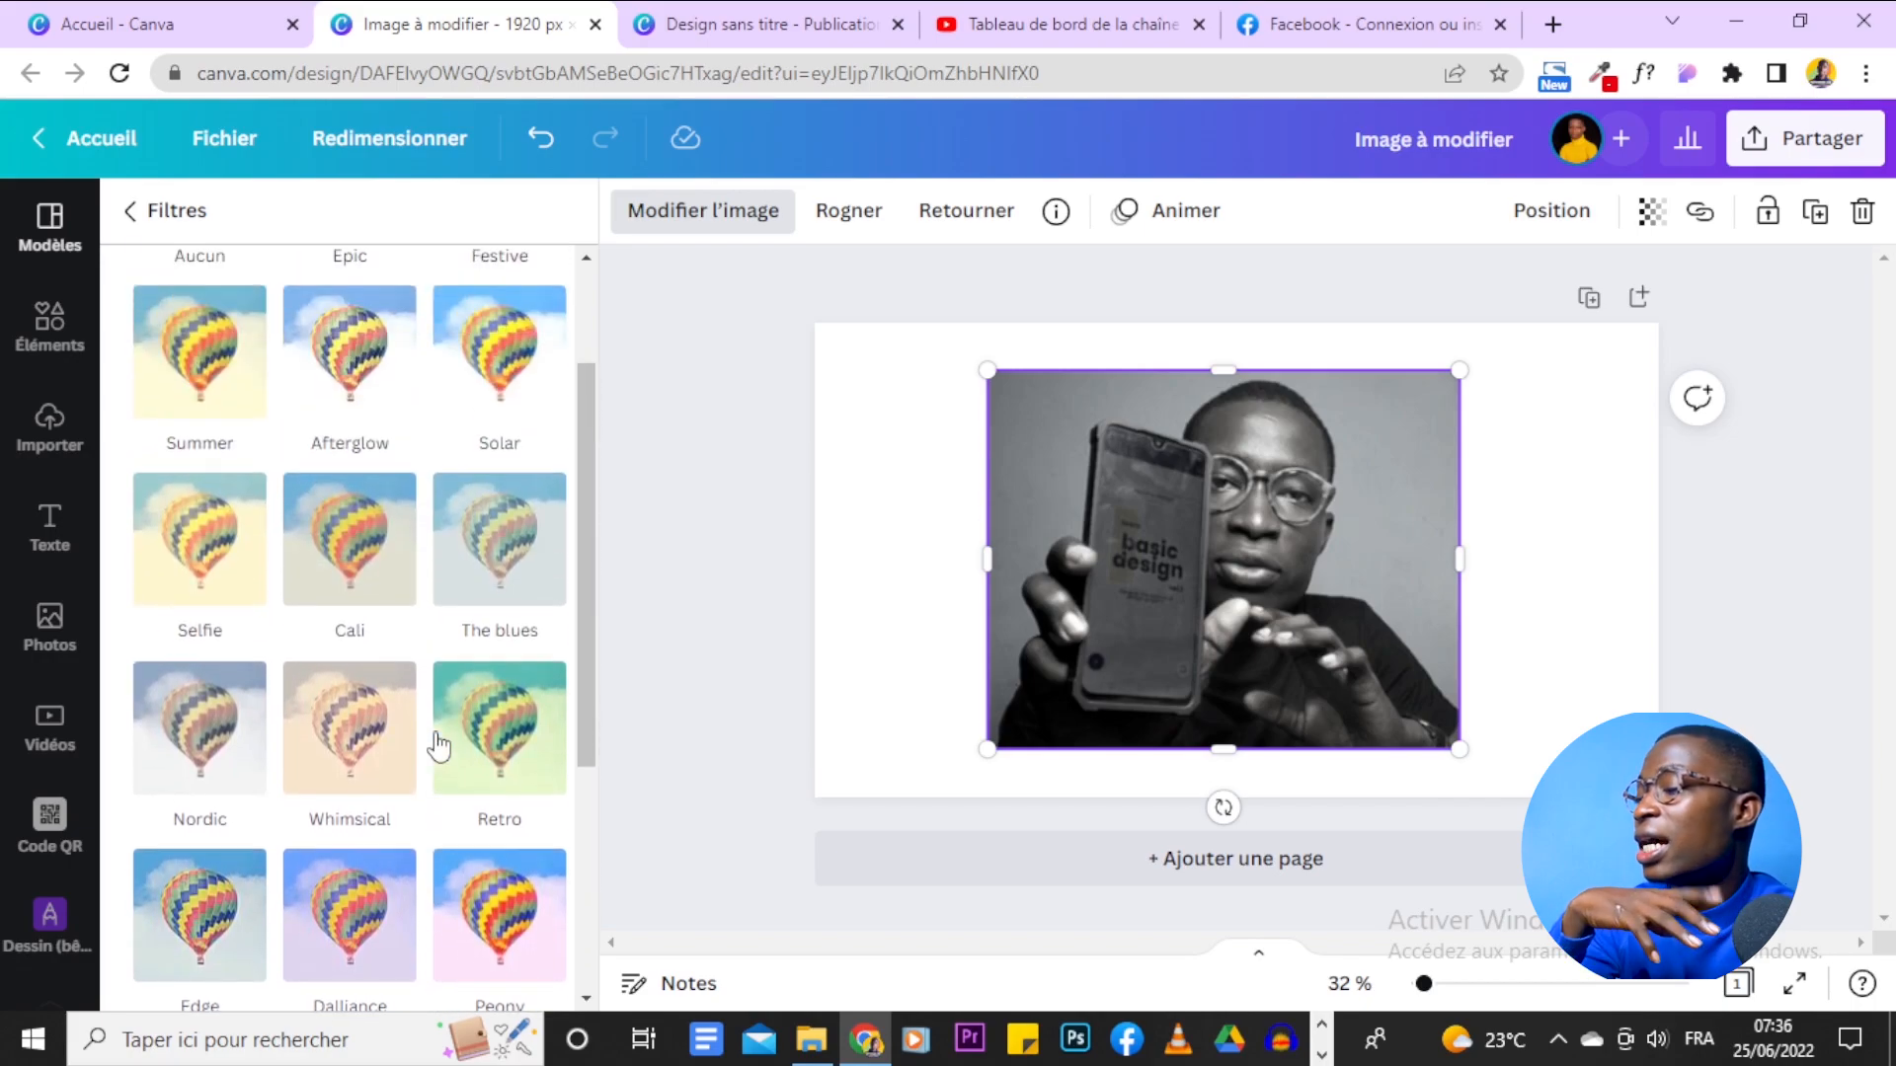
scroll(440, 748, up, 2)
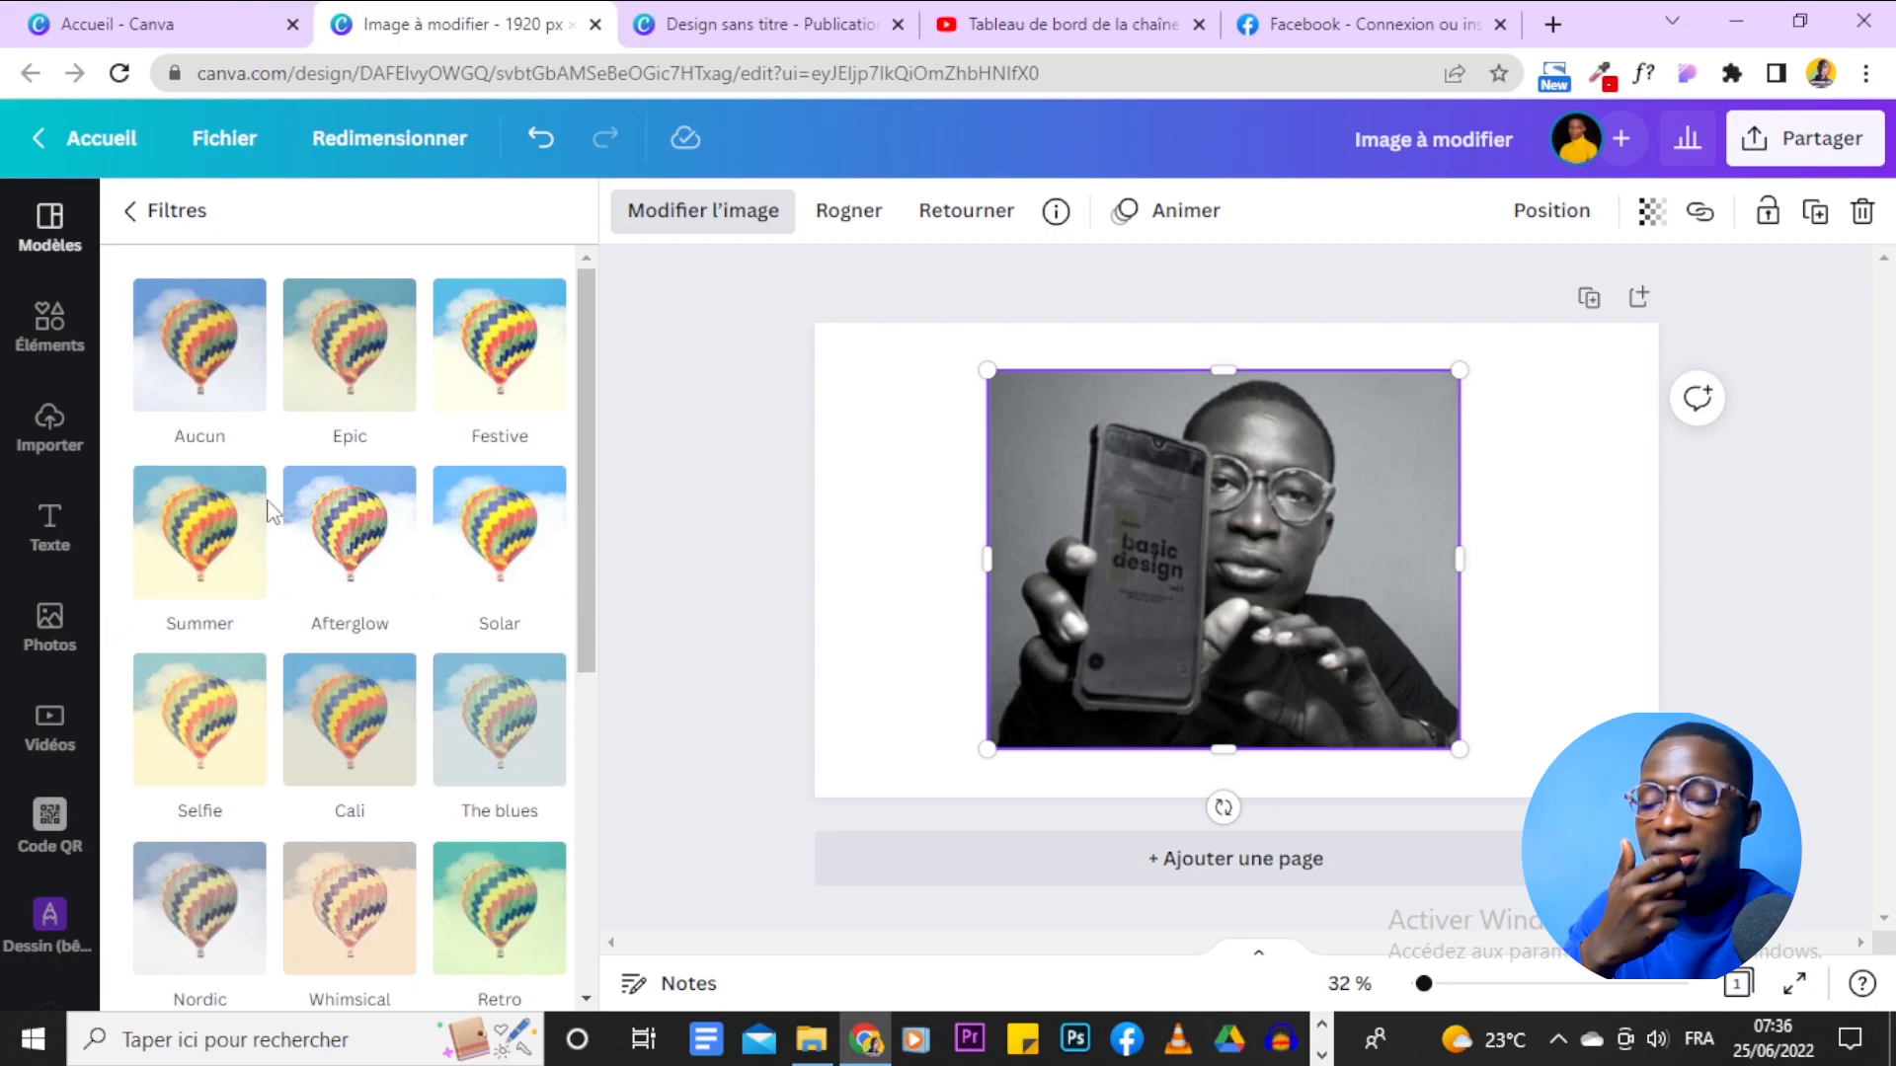
click(507, 347)
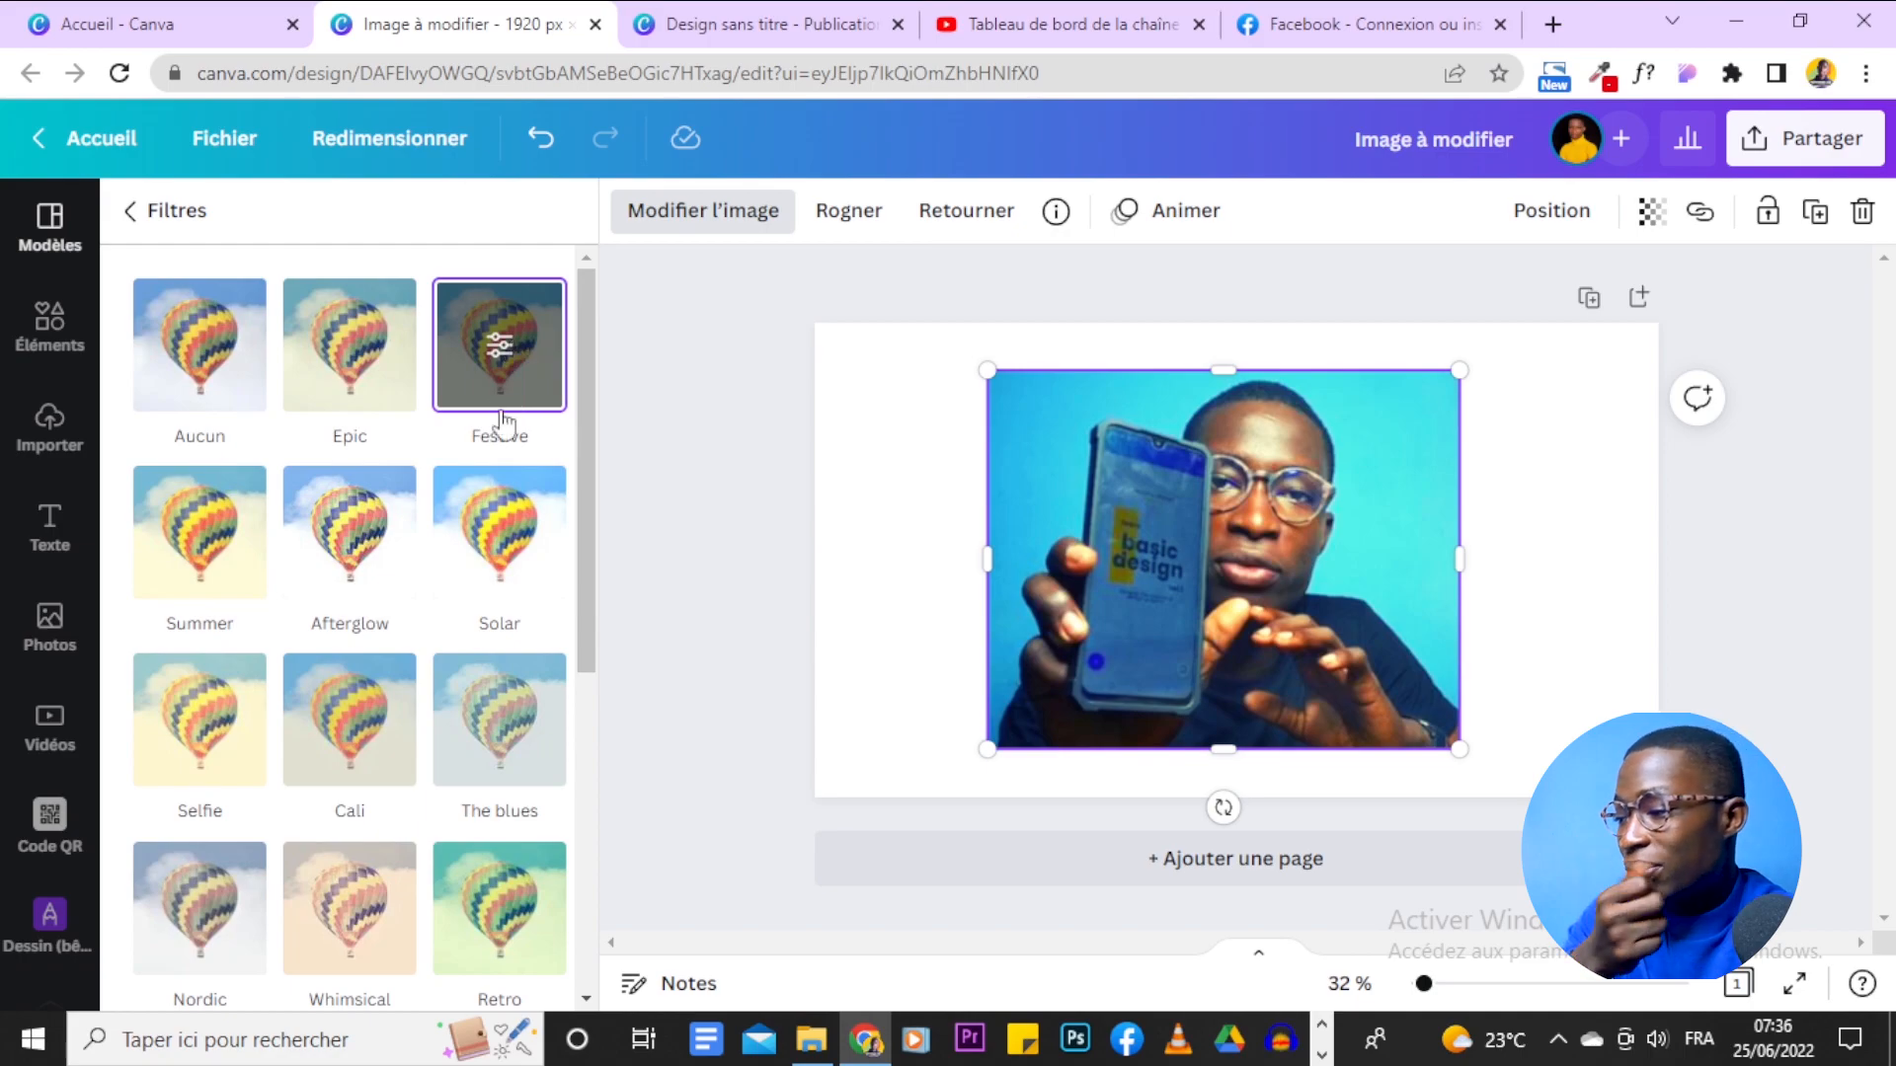
scroll(471, 636, down, 5)
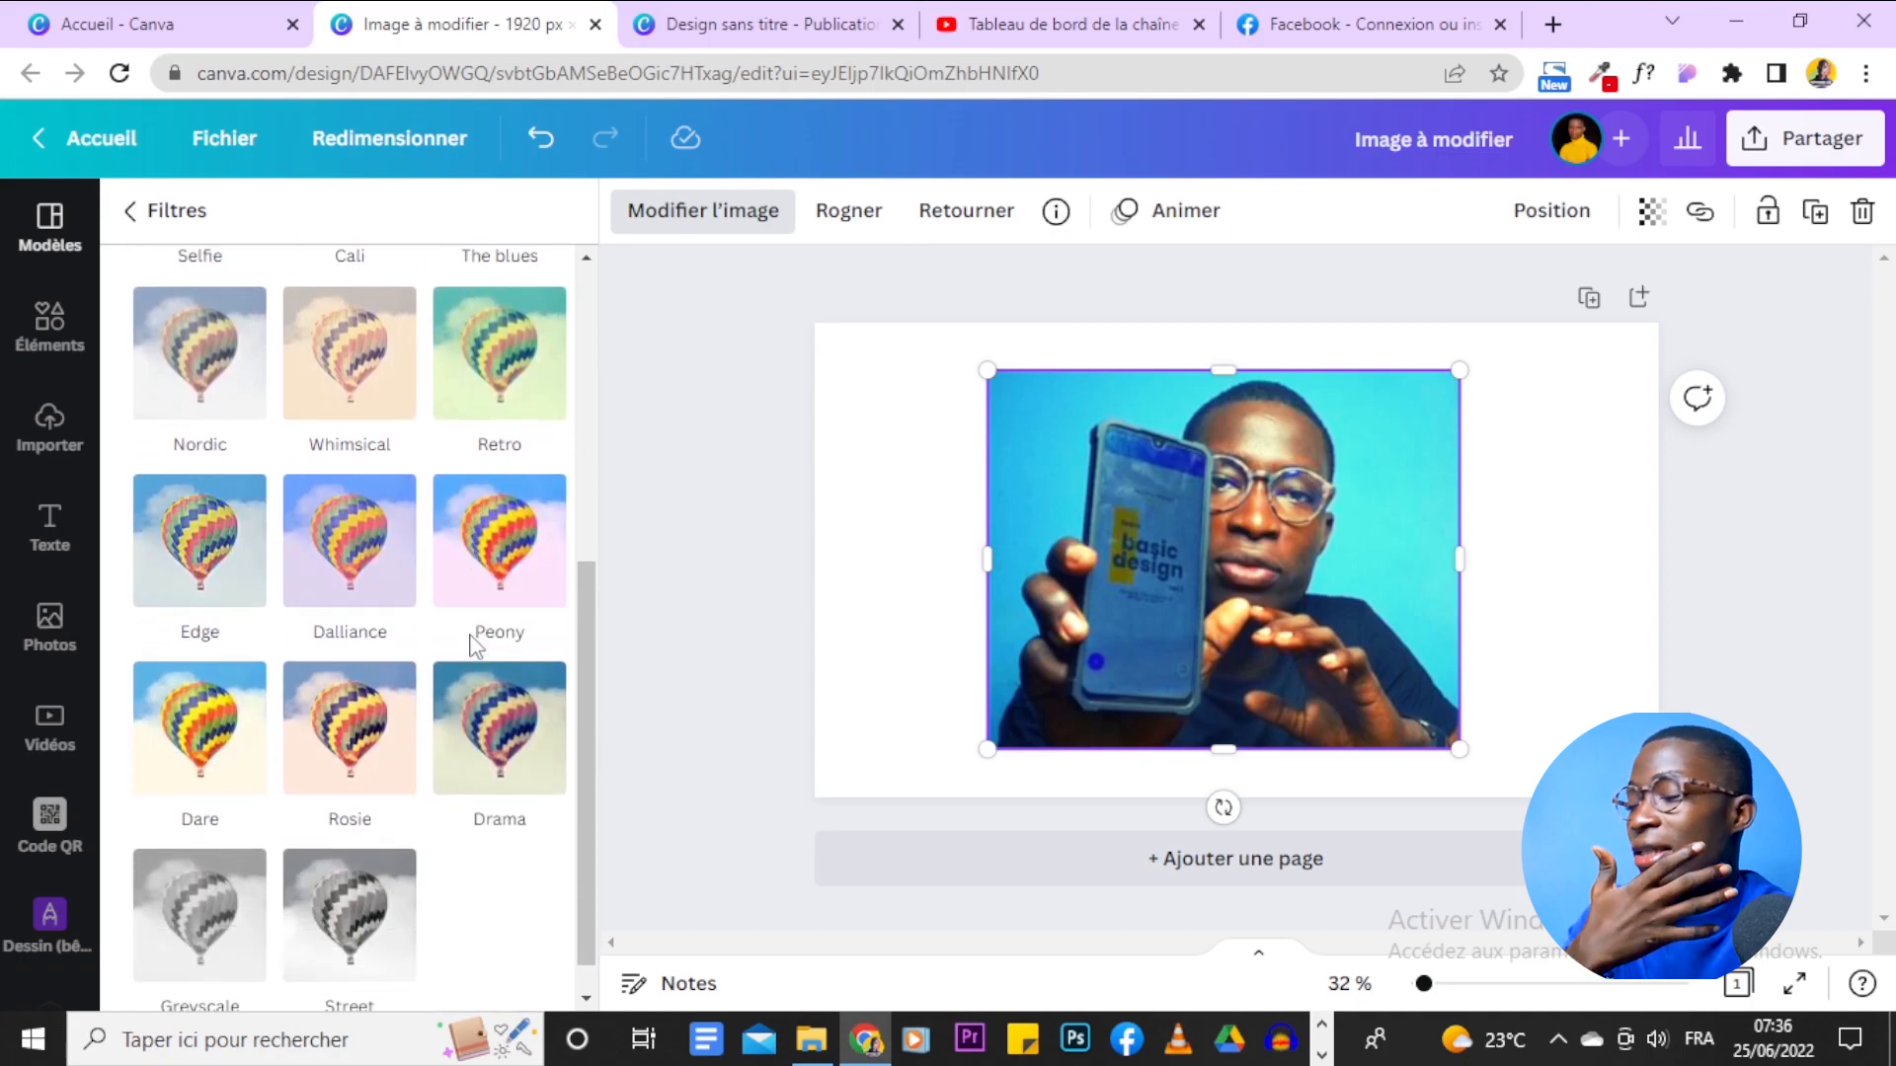
click(496, 683)
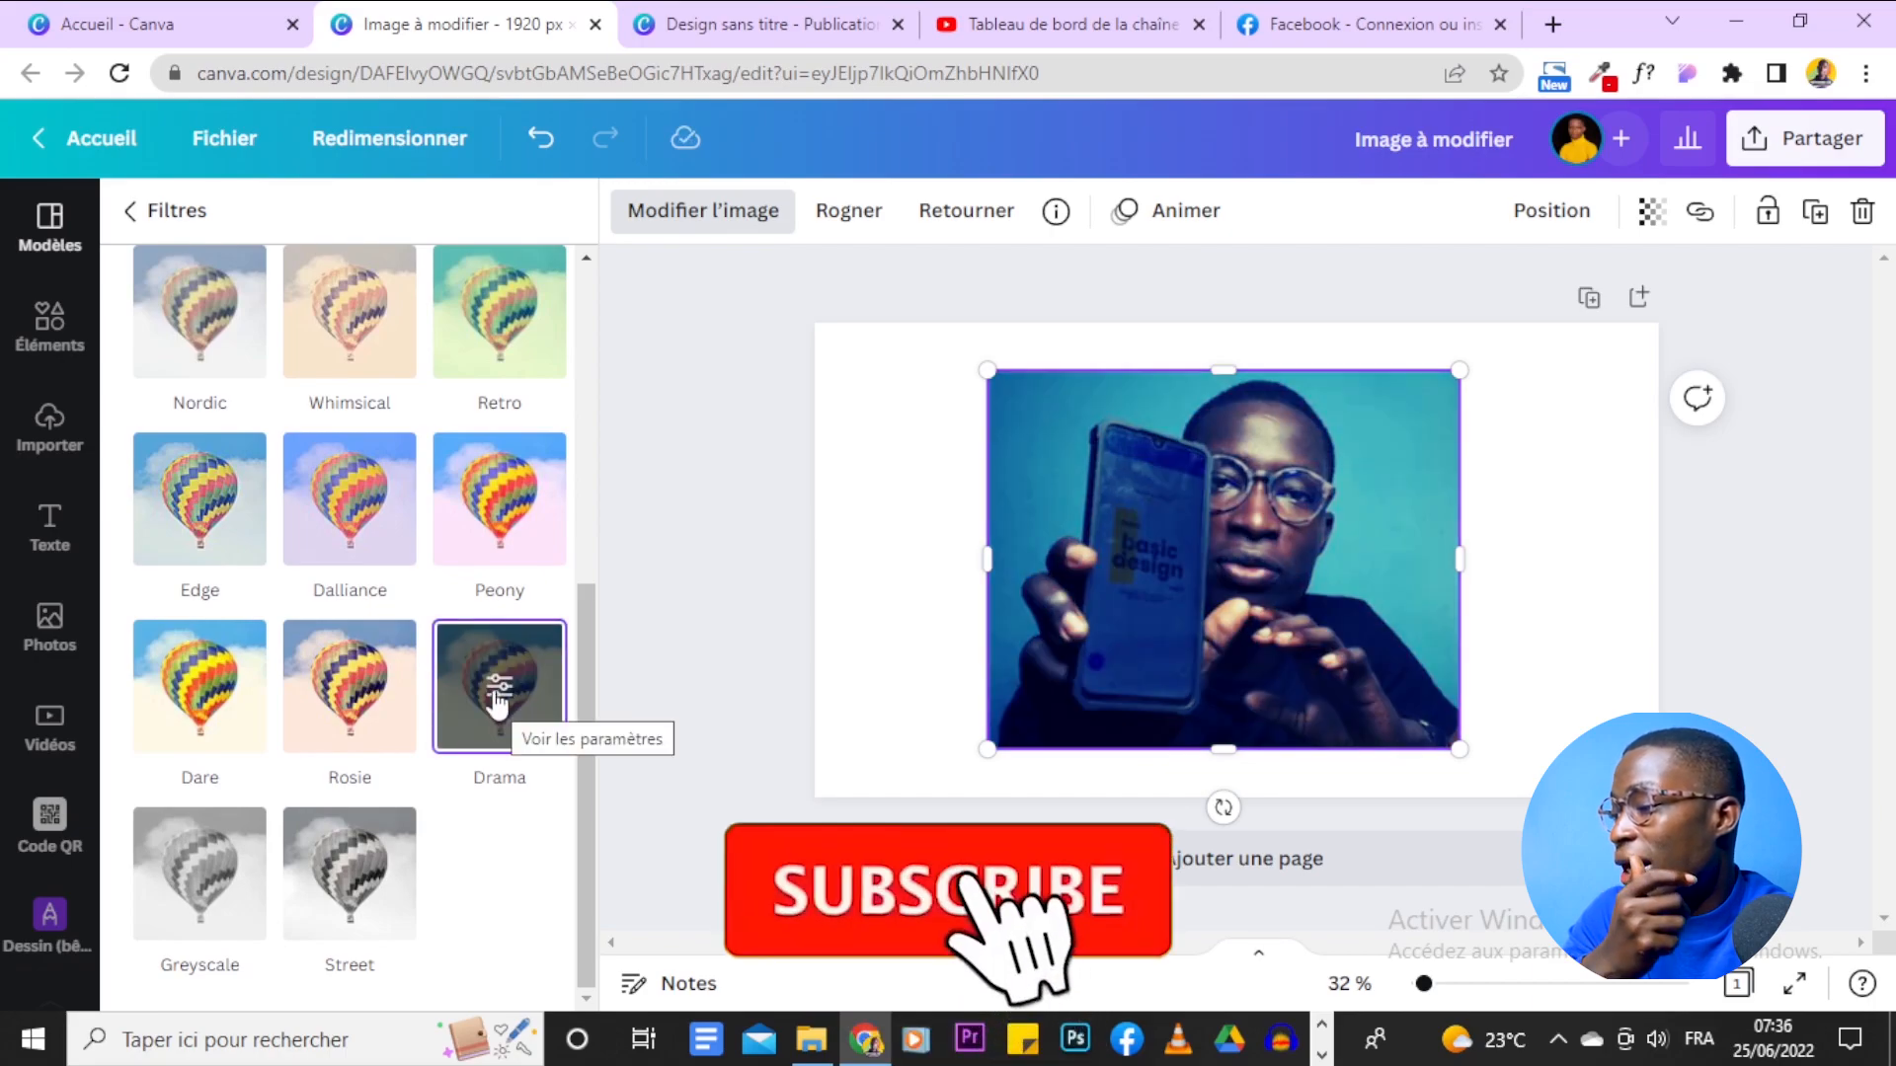
Apply the Retro filter to the photo.
scroll(474, 656, up, 3)
click(474, 656)
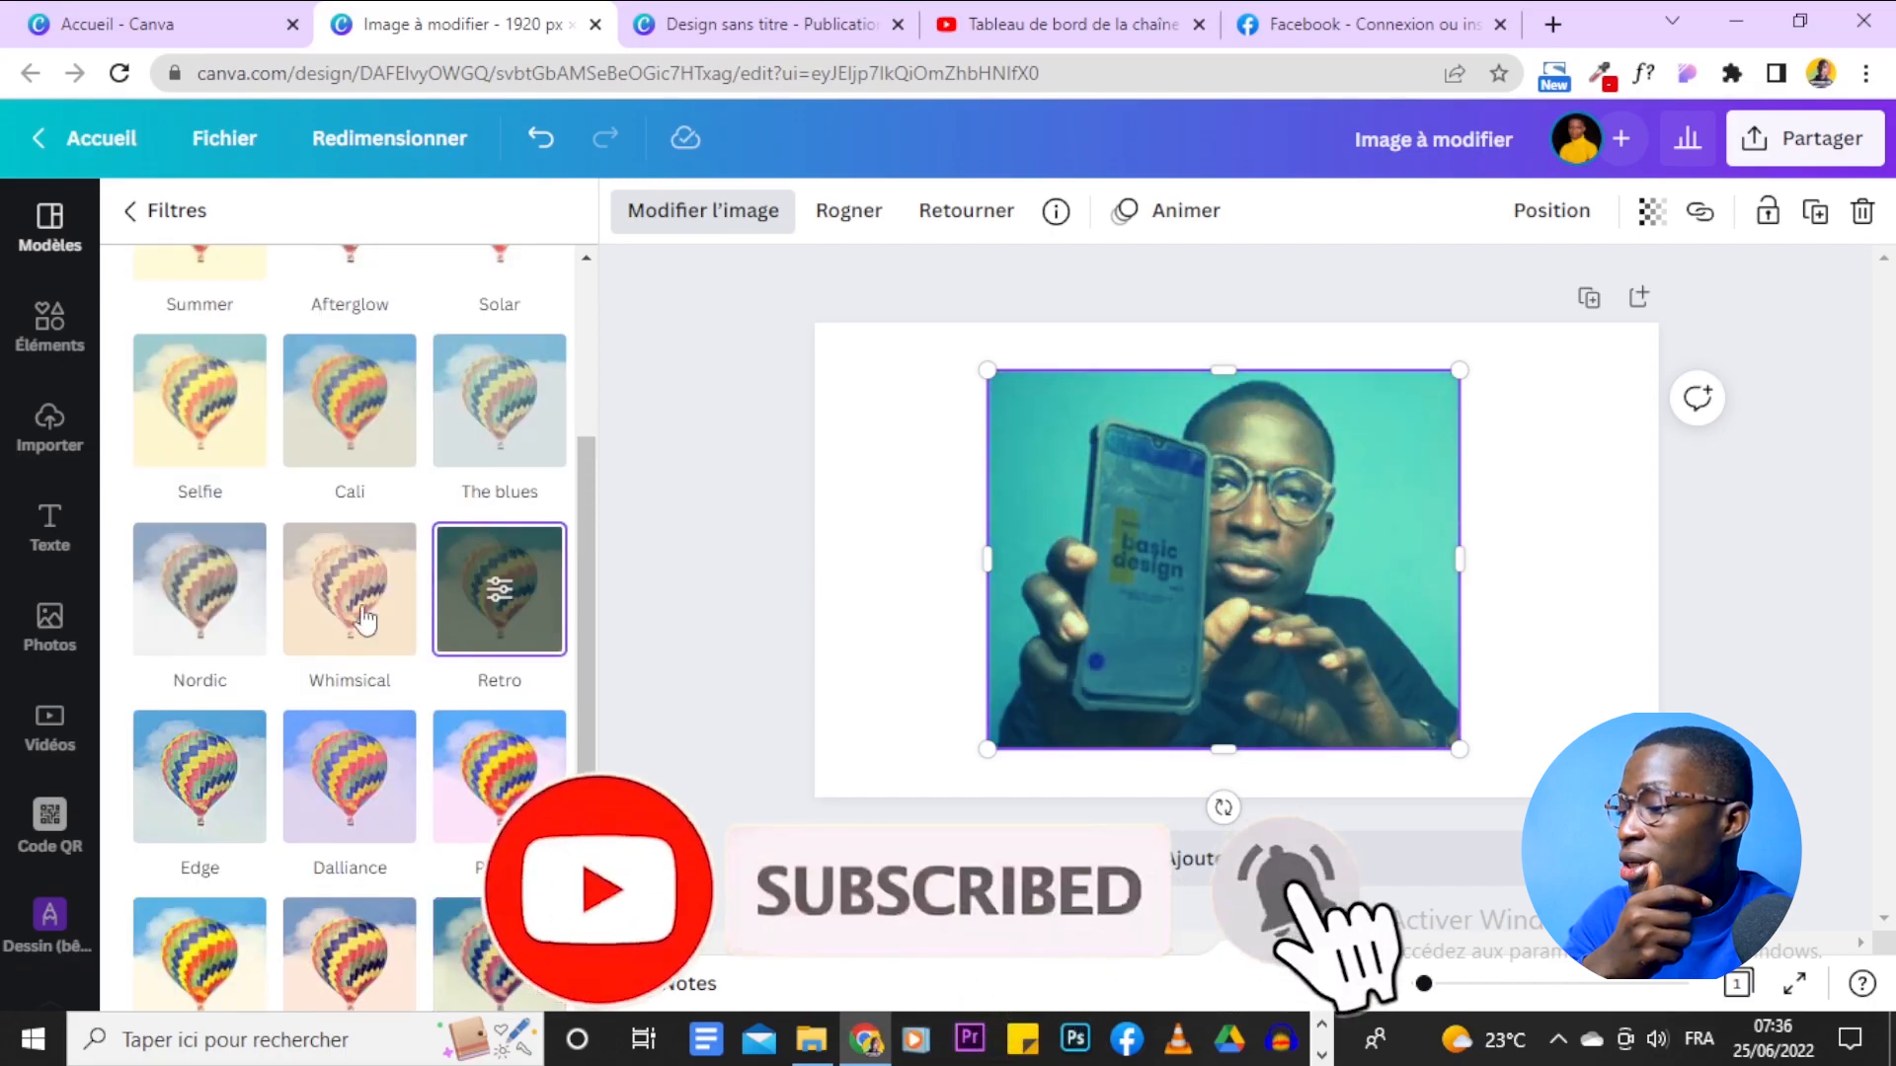
scroll(356, 647, down, 3)
scroll(353, 652, up, 3)
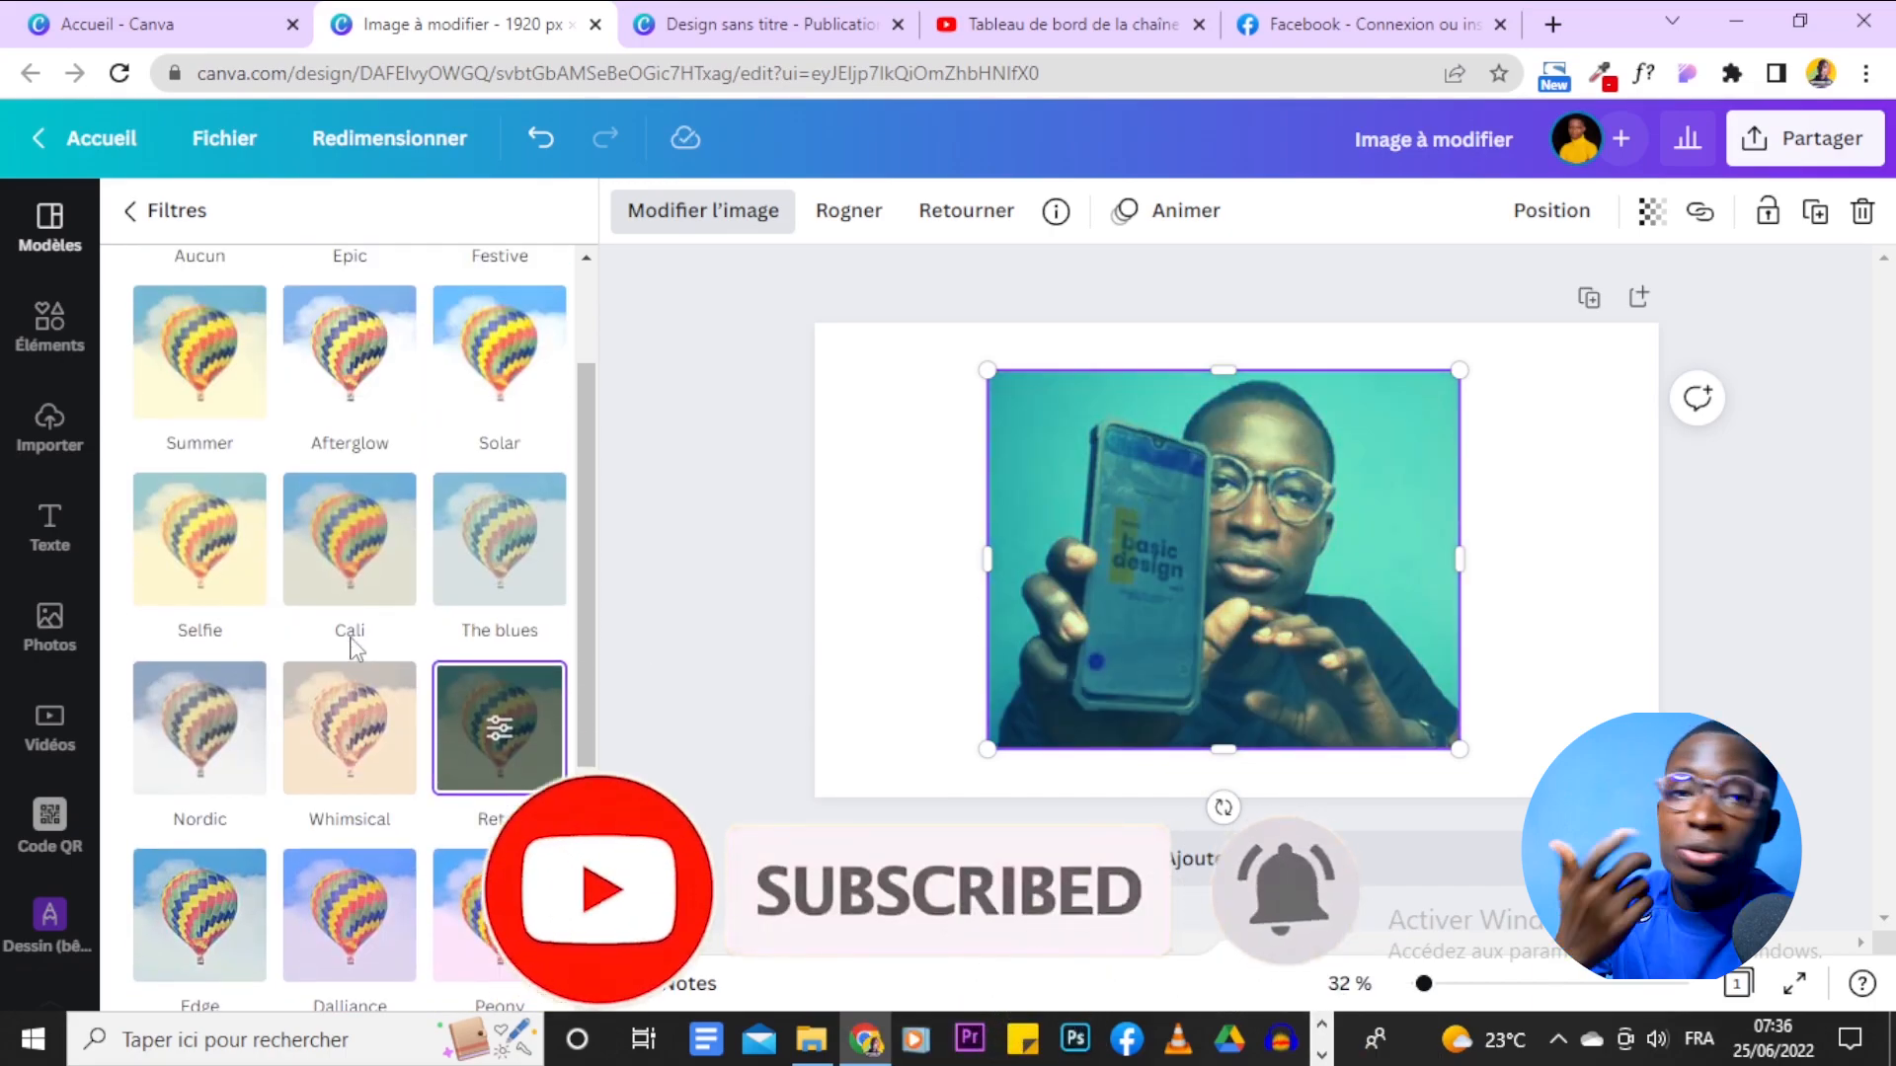
scroll(355, 649, down, 1)
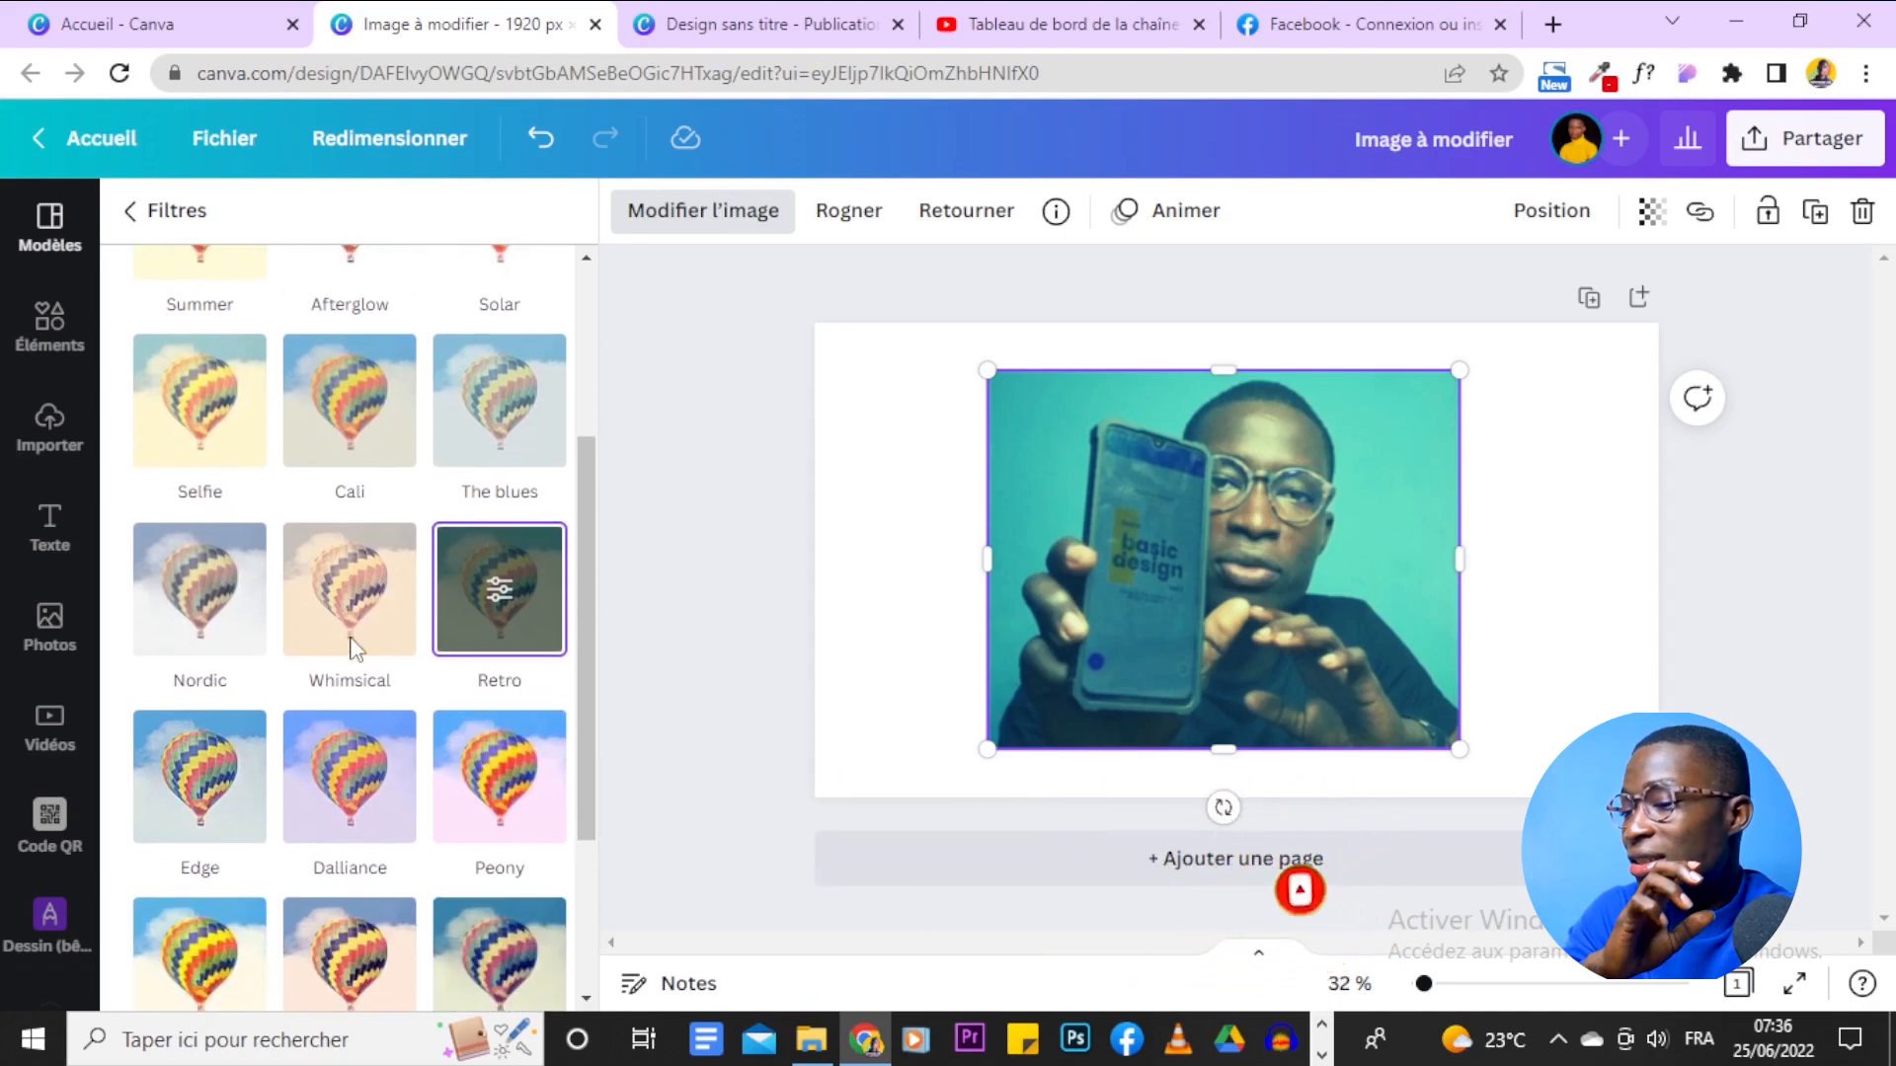
scroll(355, 651, down, 1)
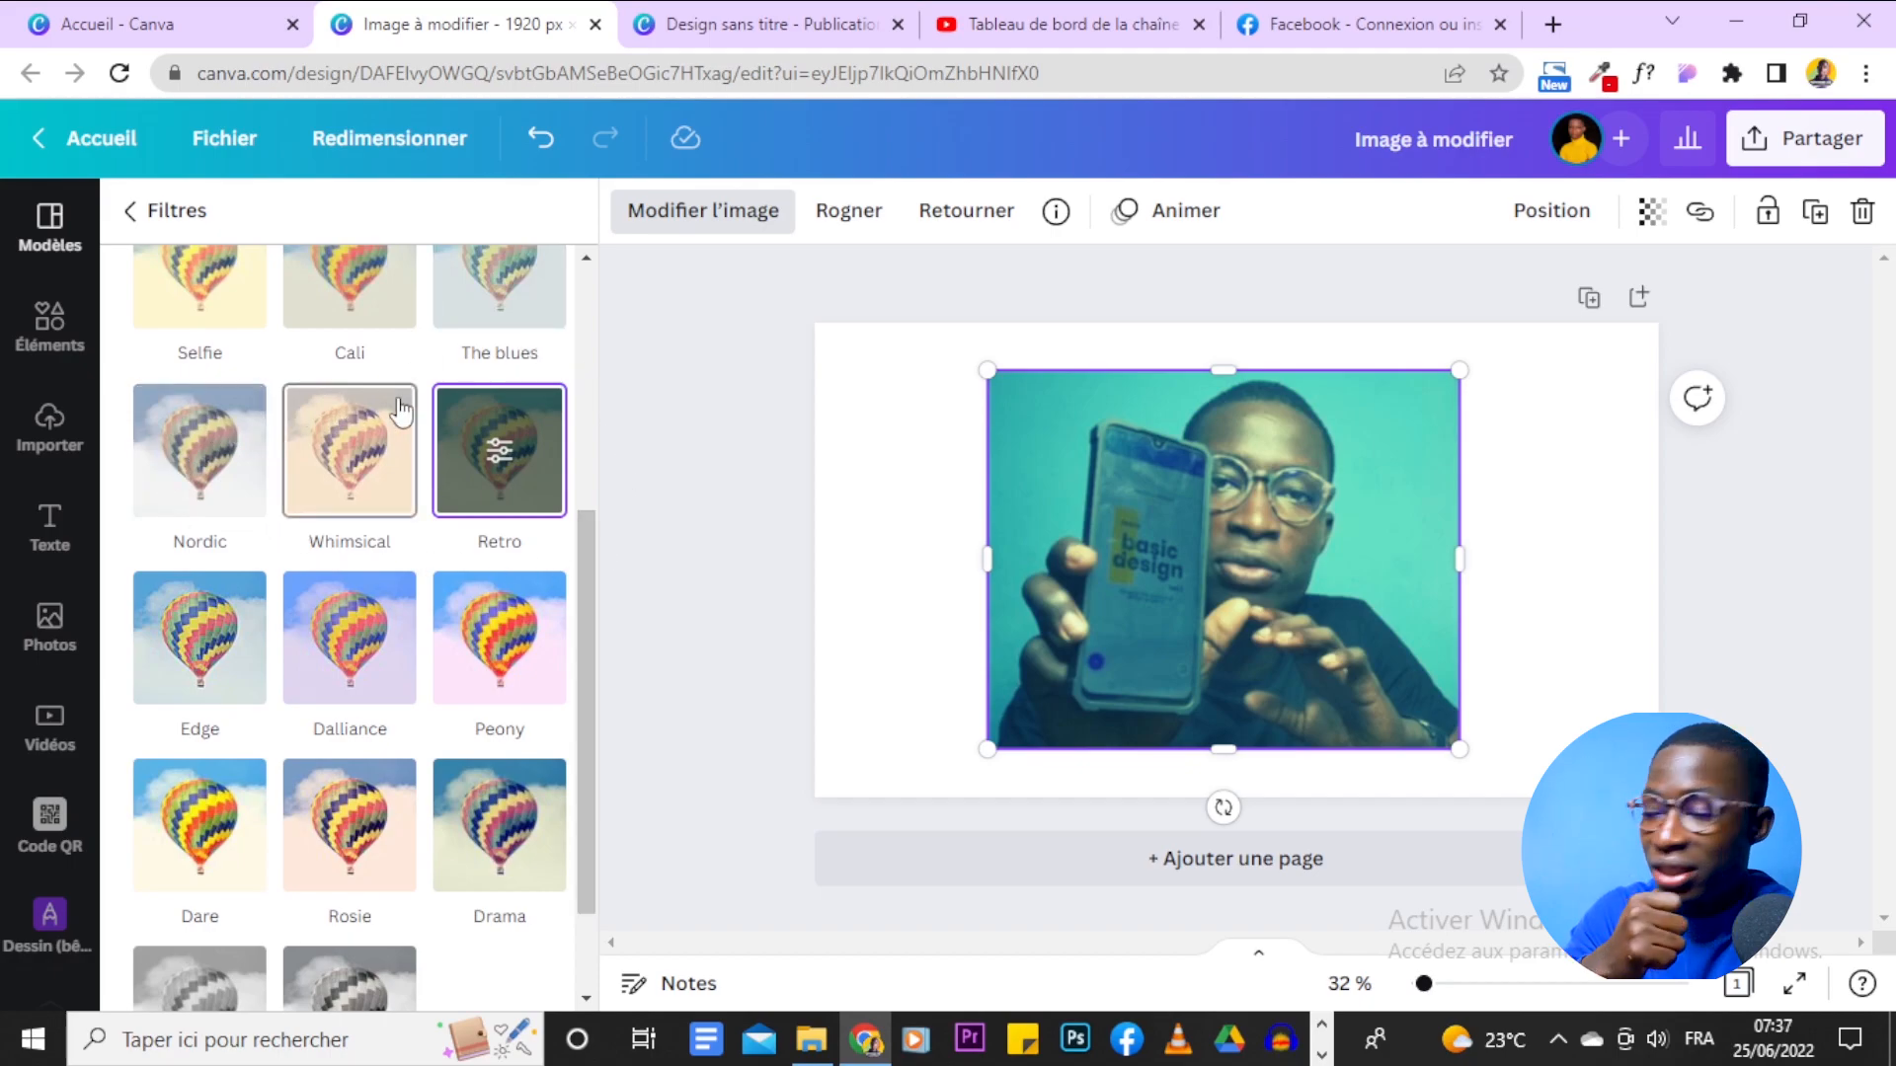
Open the Retro filter's settings, lower its intensity through 49, 21 and 9, and set it to 10.
click(504, 460)
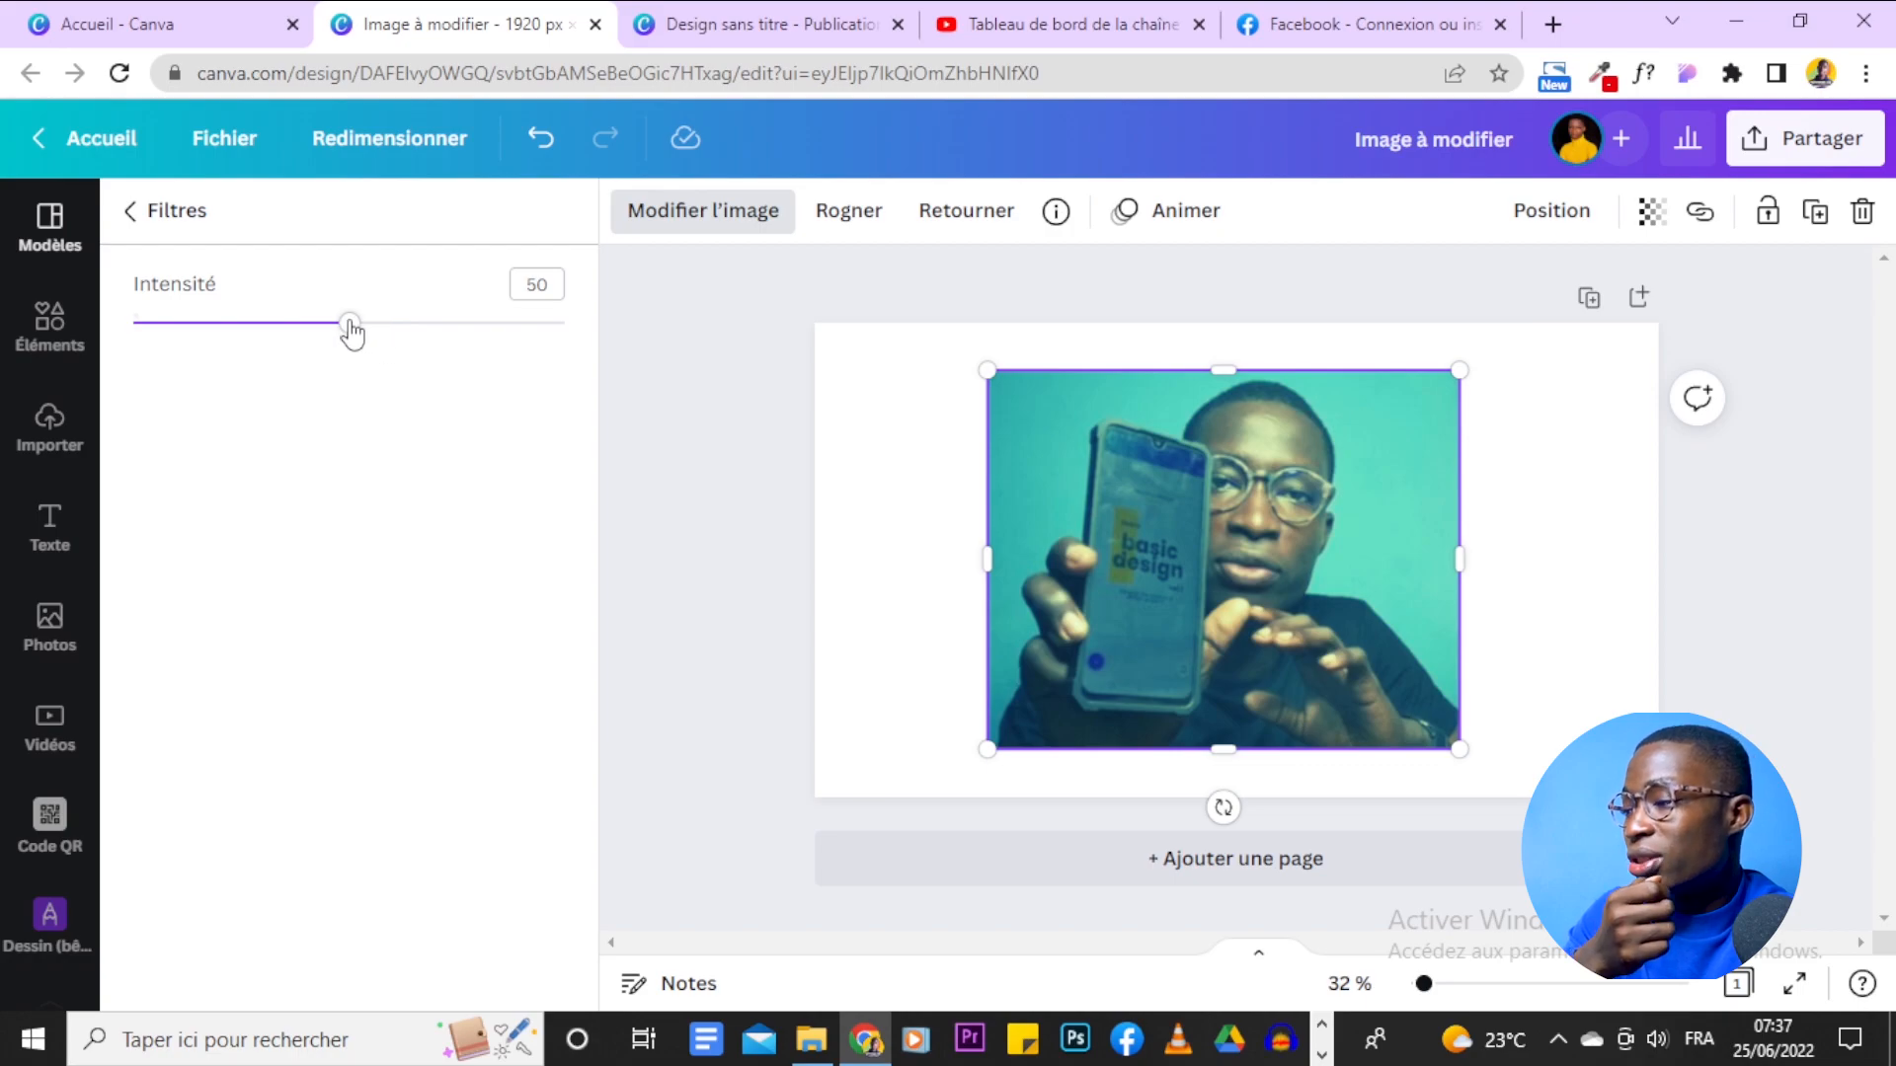
click(139, 211)
scroll(487, 784, down, 3)
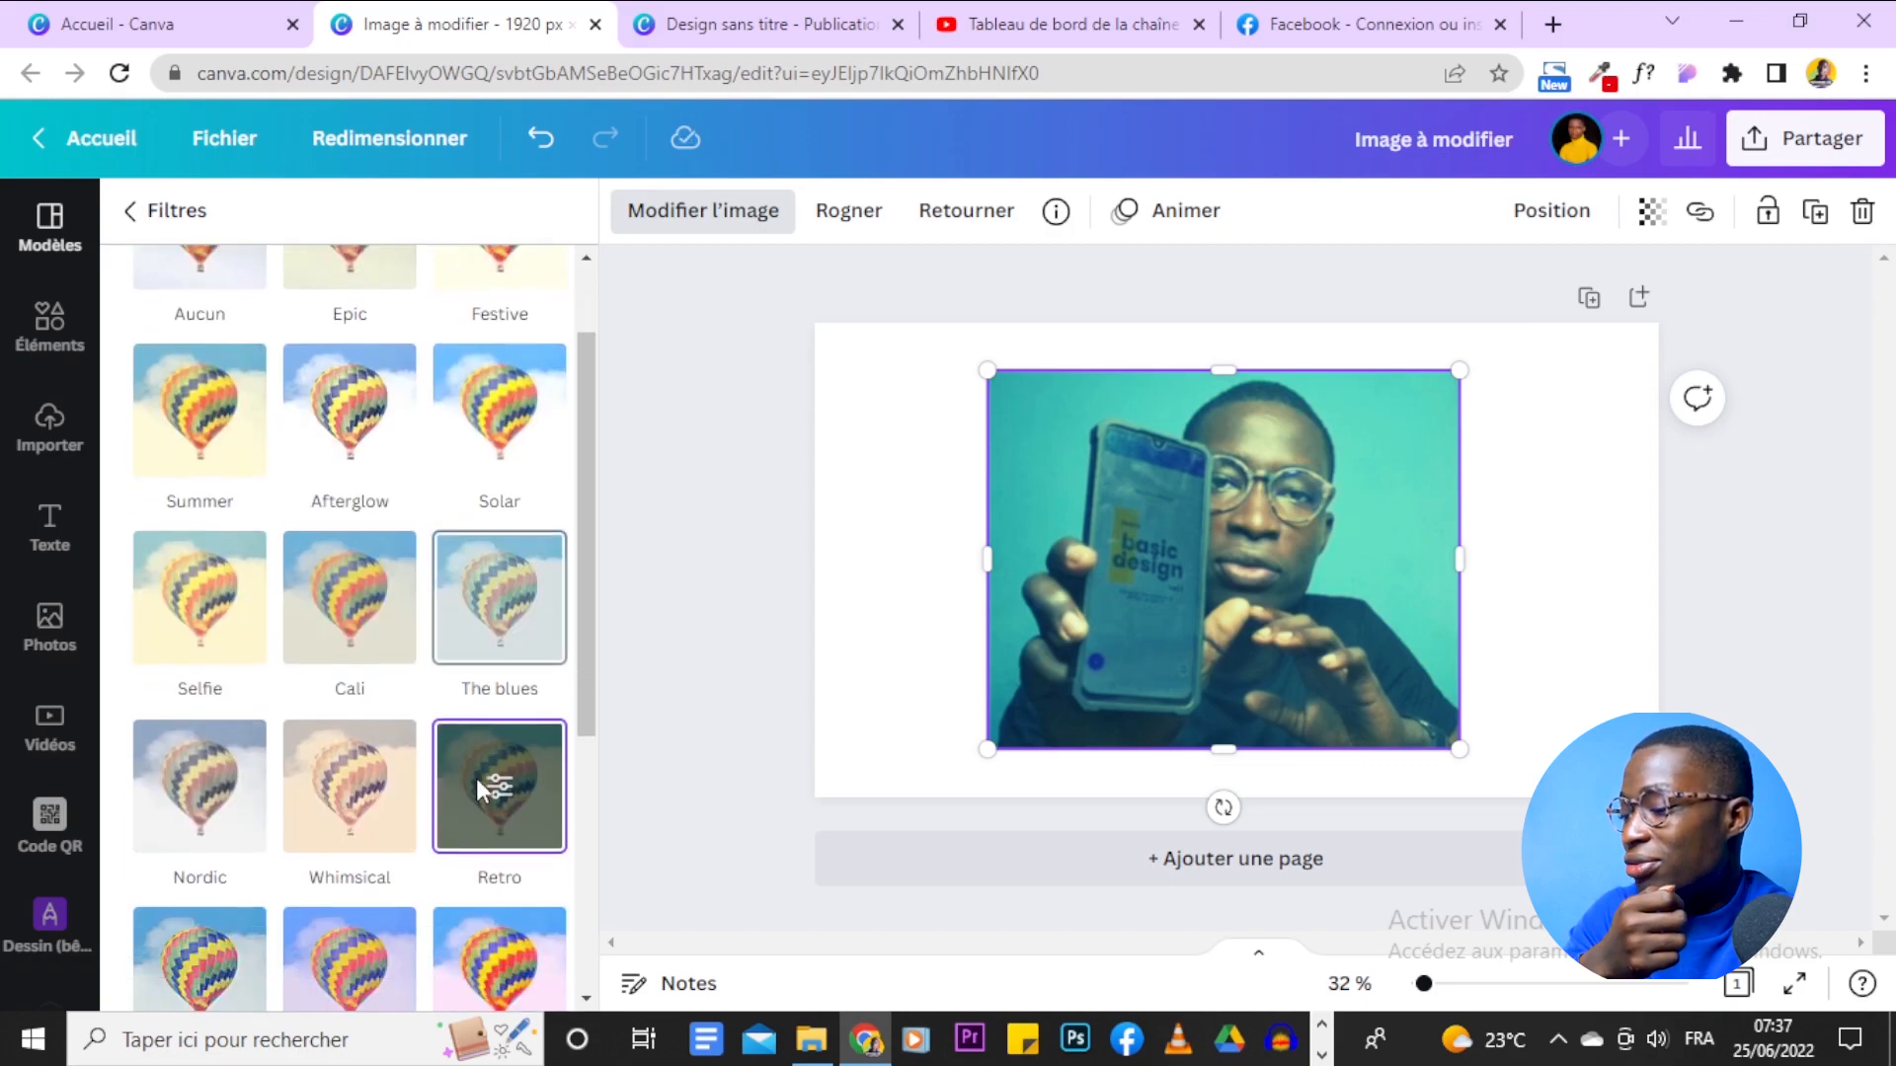
click(501, 642)
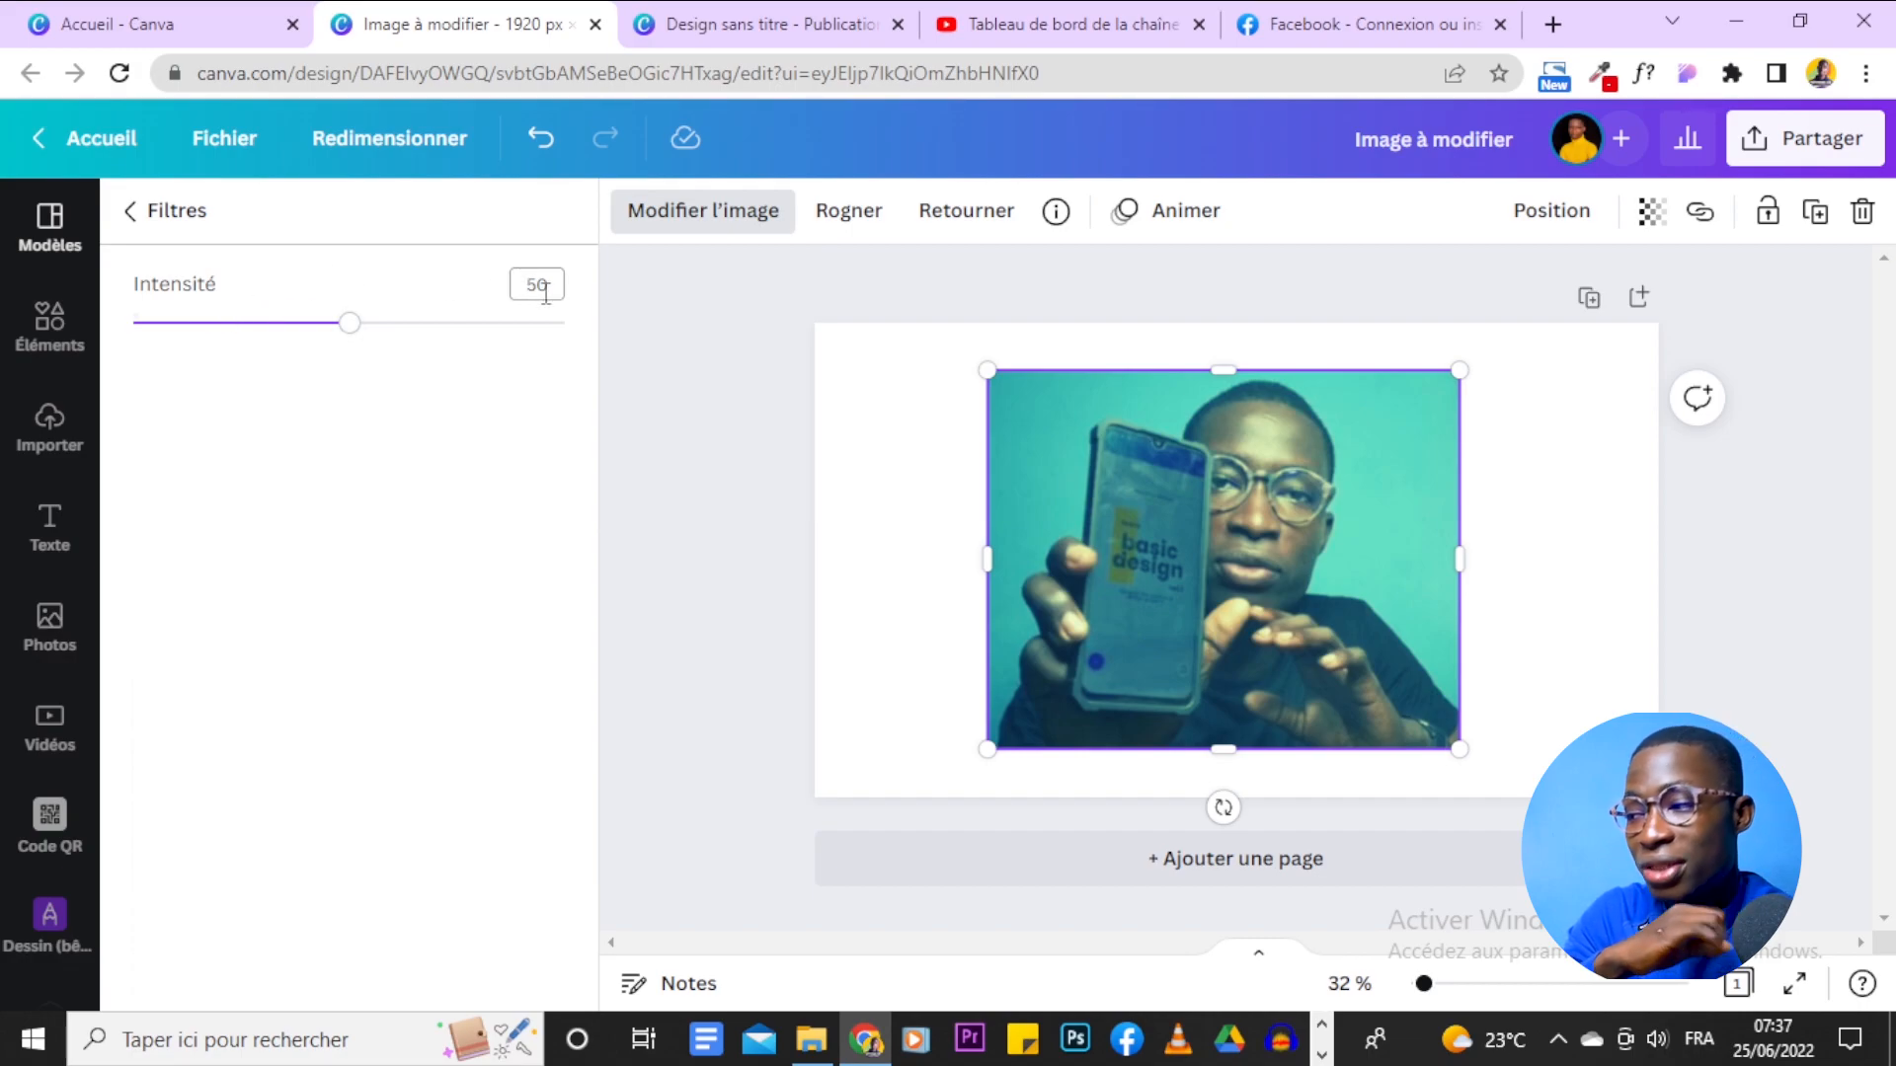
mouse_move(353, 331)
mouse_down()
mouse_move(731, 351)
mouse_move(287, 328)
mouse_move(109, 340)
mouse_move(173, 353)
mouse_move(147, 363)
mouse_move(542, 352)
mouse_move(131, 369)
mouse_move(346, 365)
mouse_up()
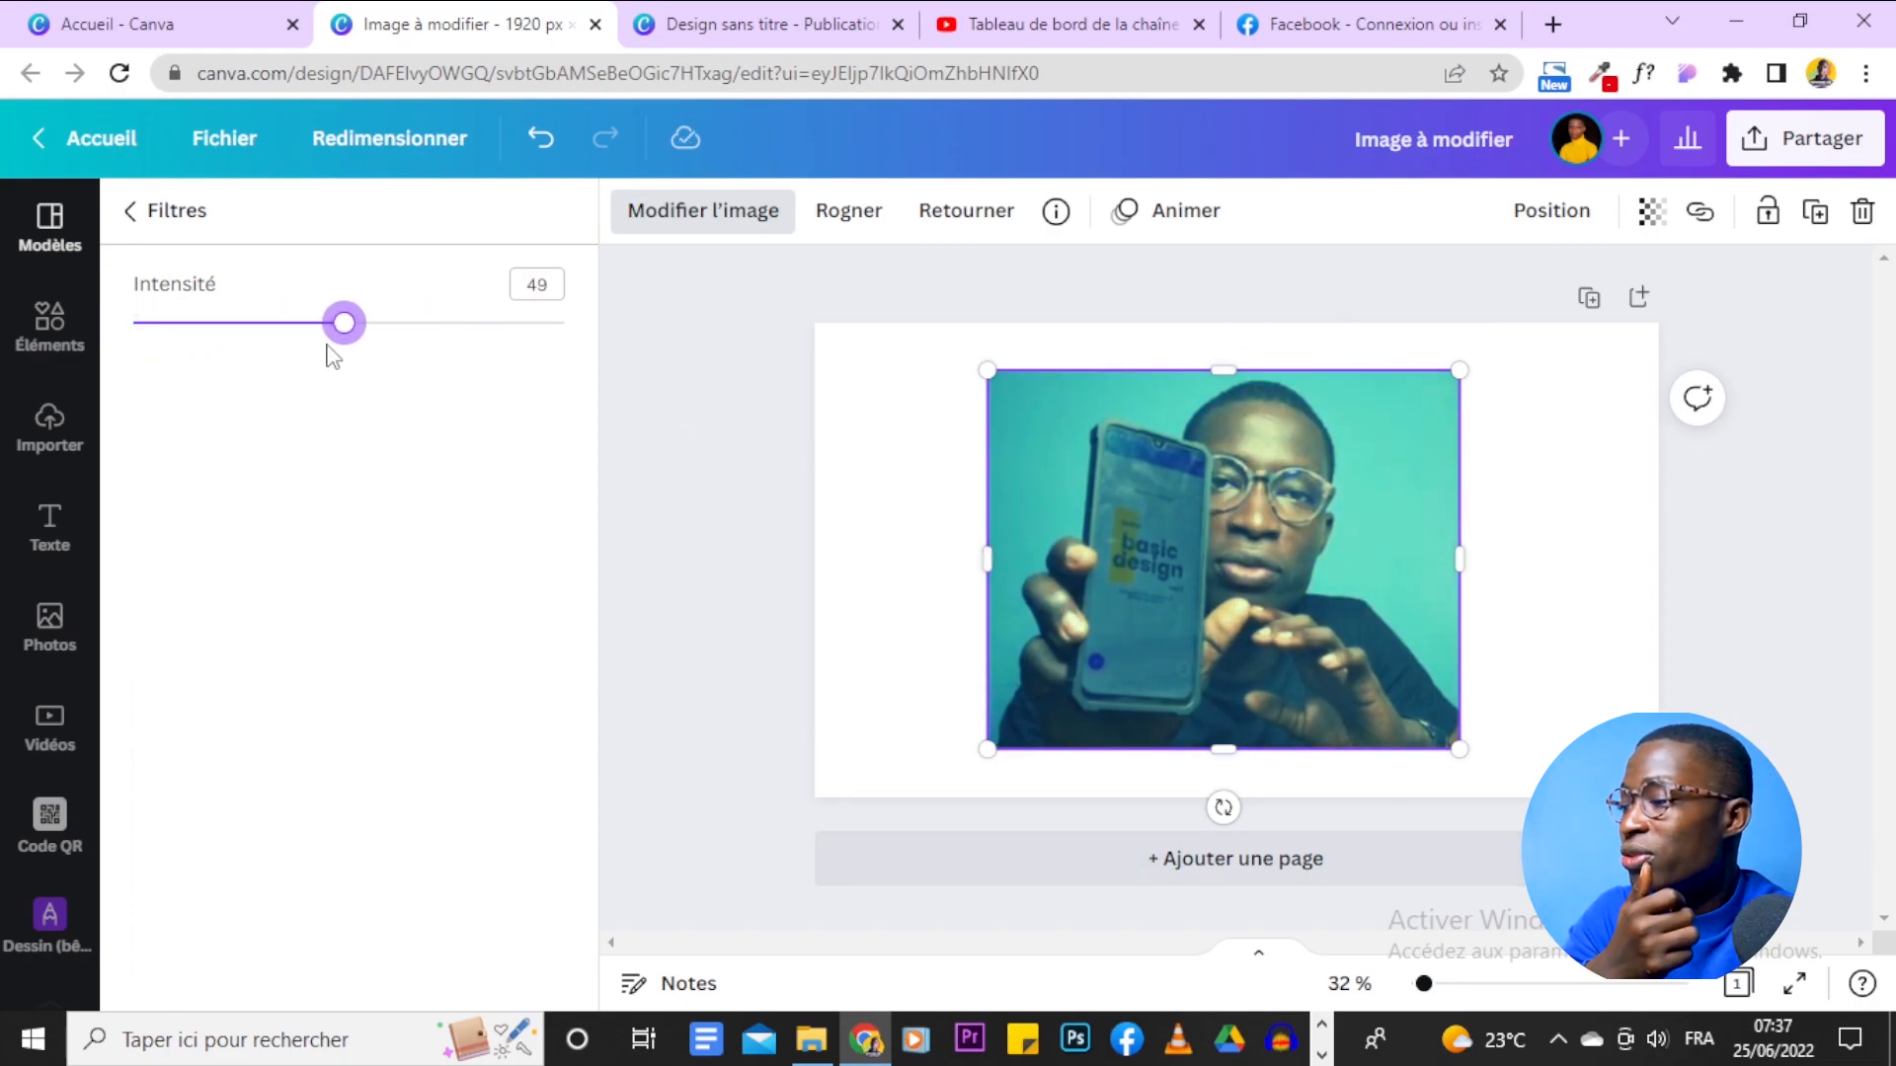
drag(341, 345, 228, 349)
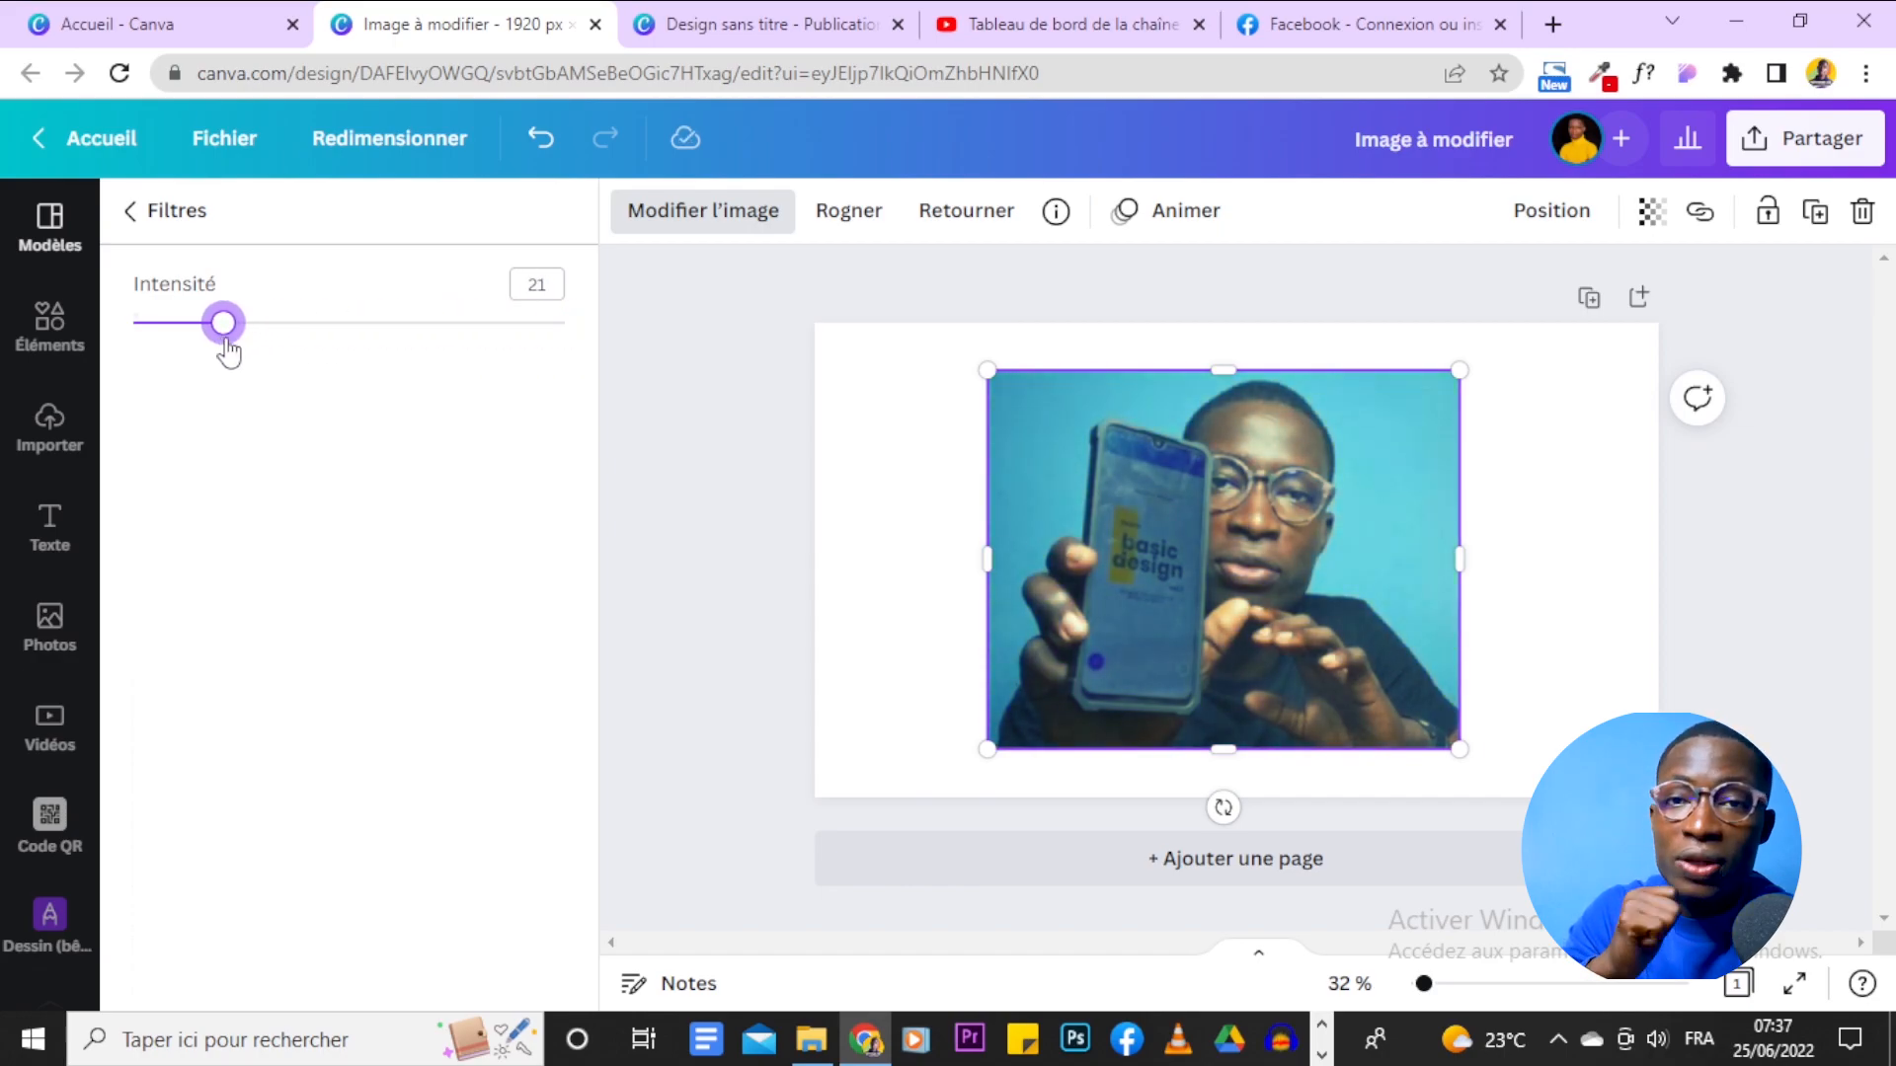
drag(225, 352, 178, 345)
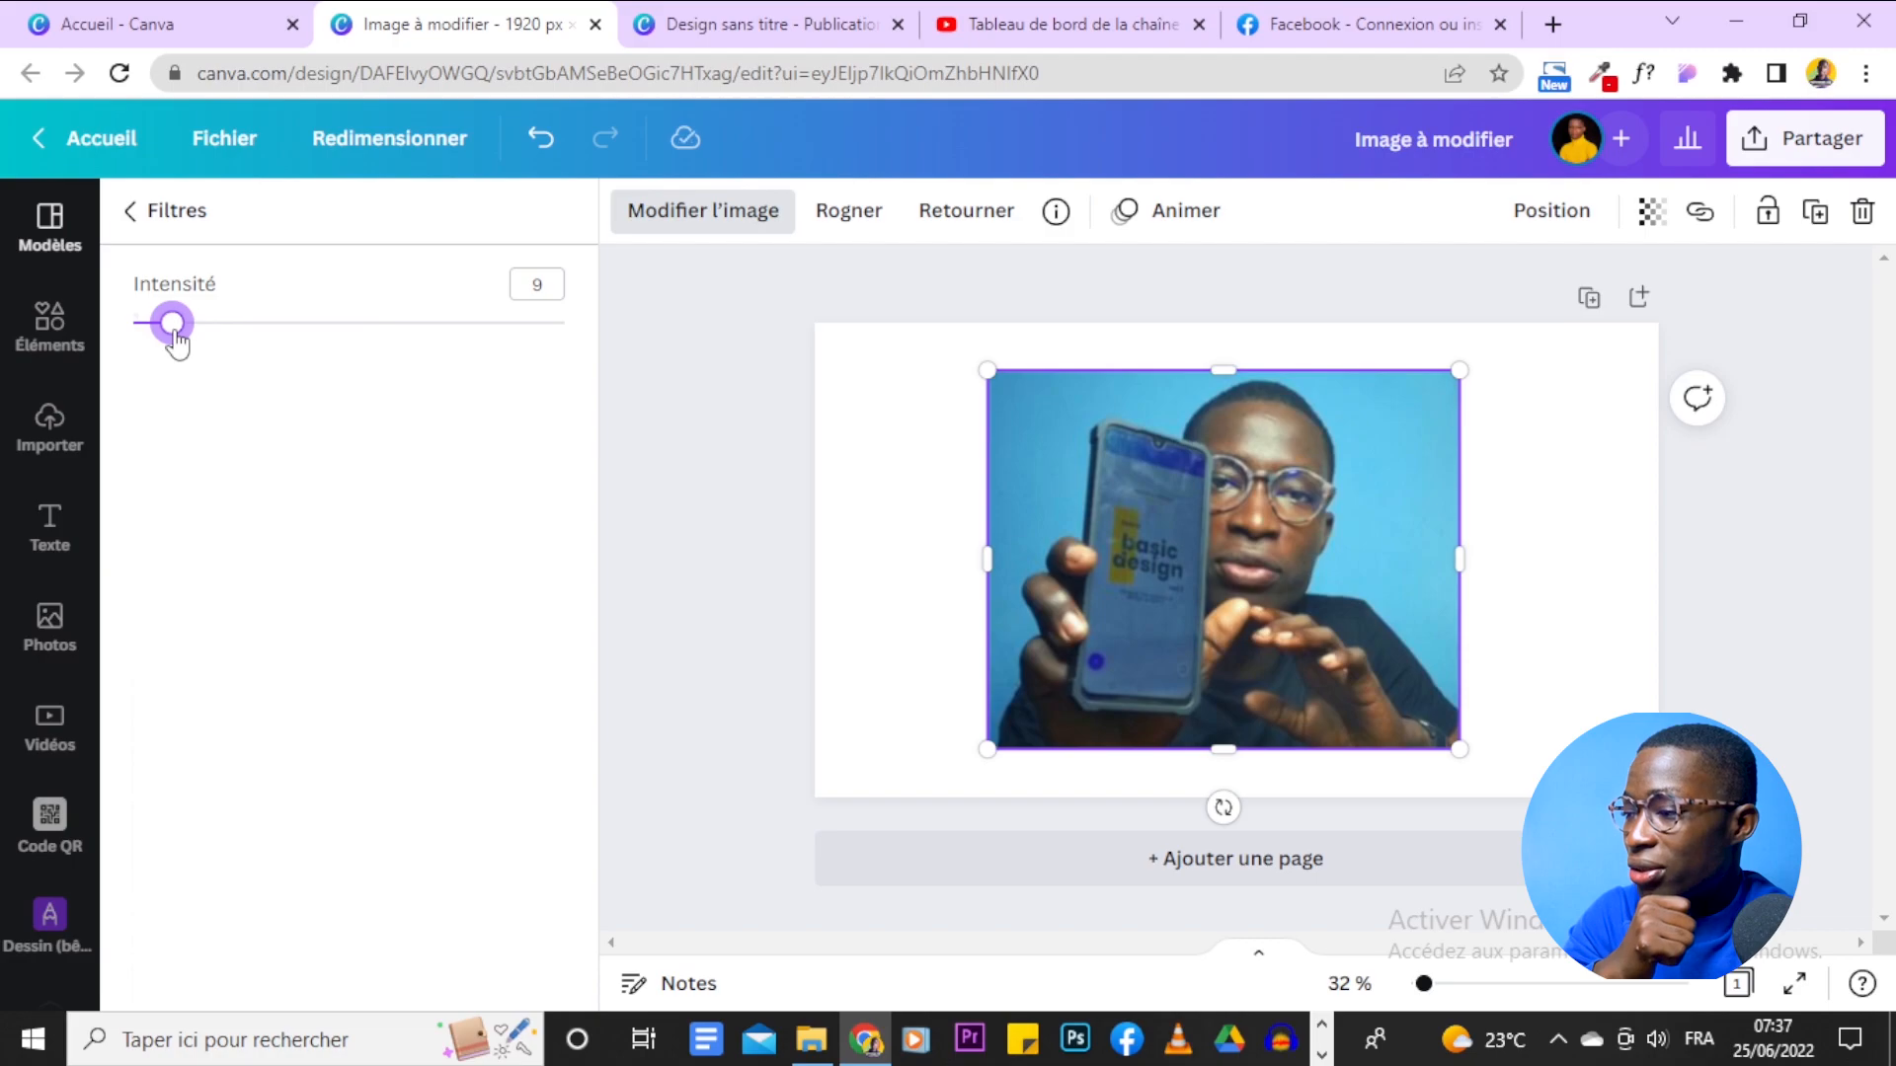
click(529, 285)
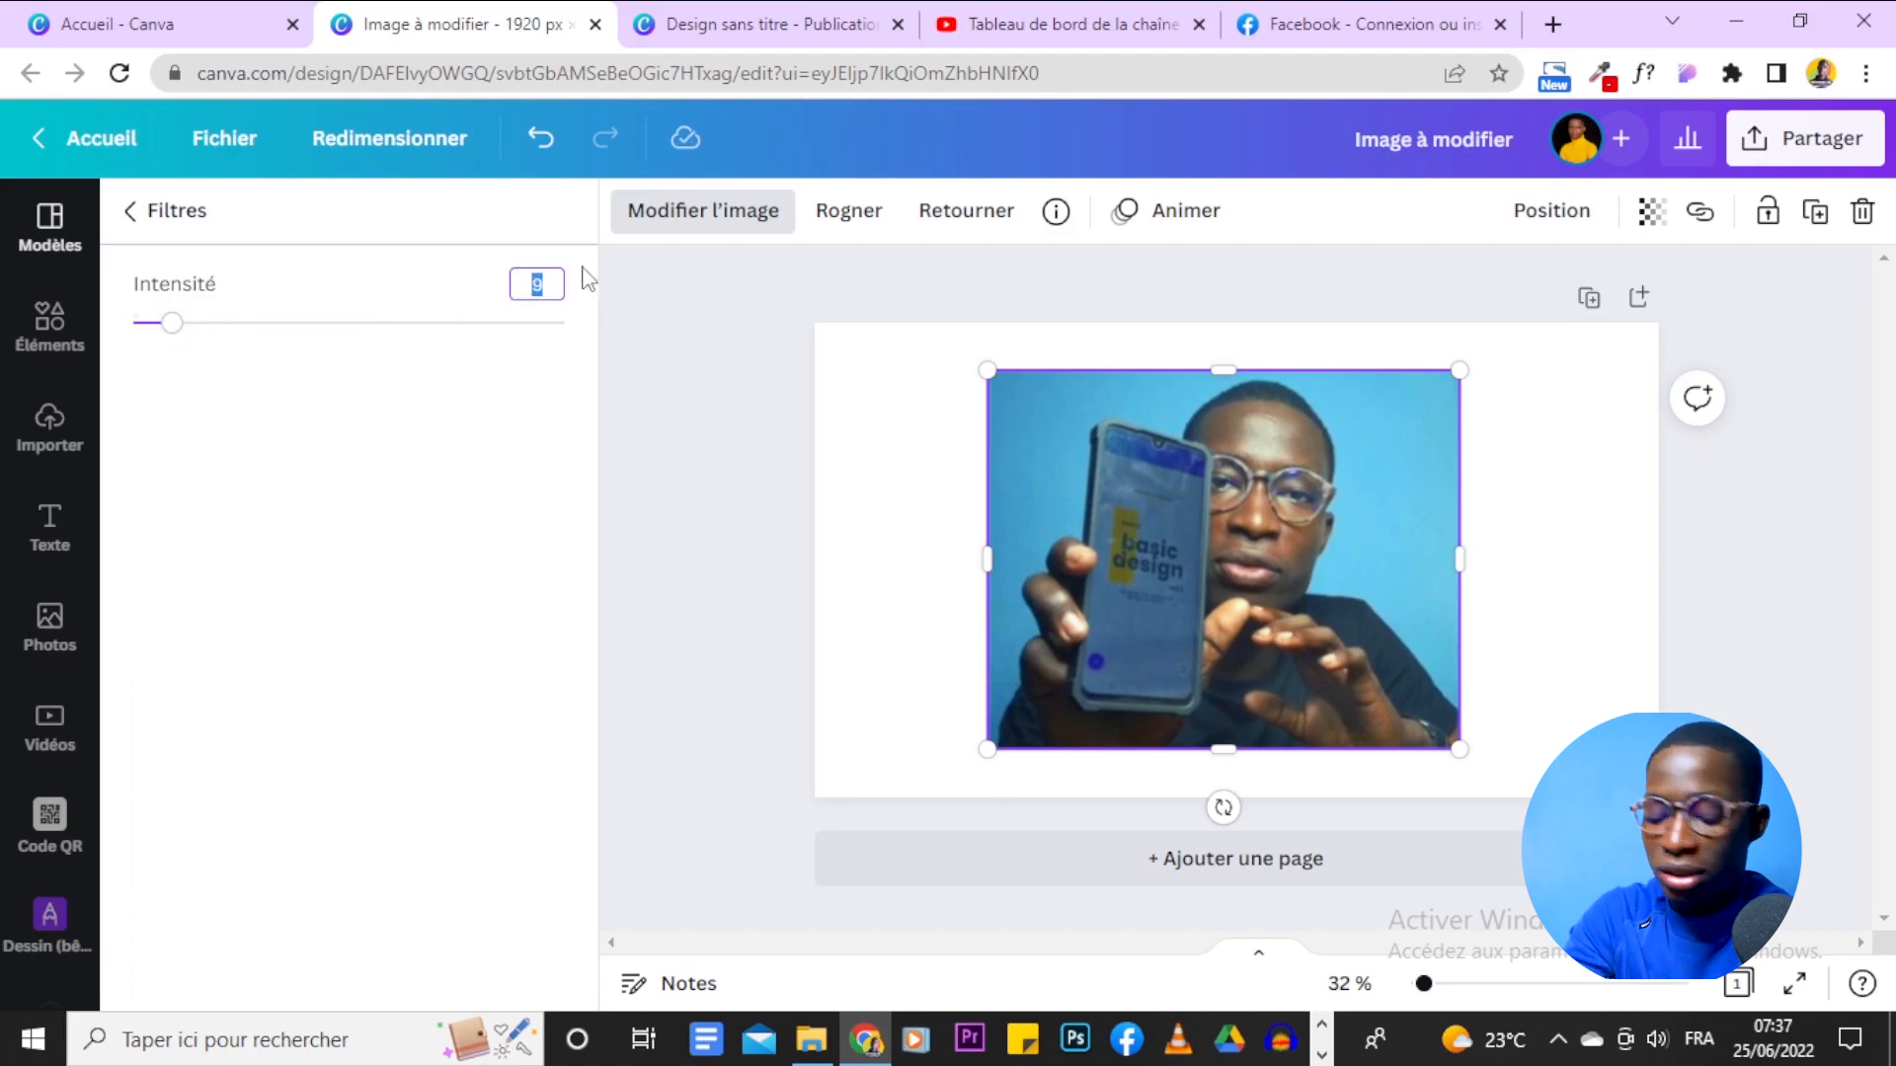
key(Return)
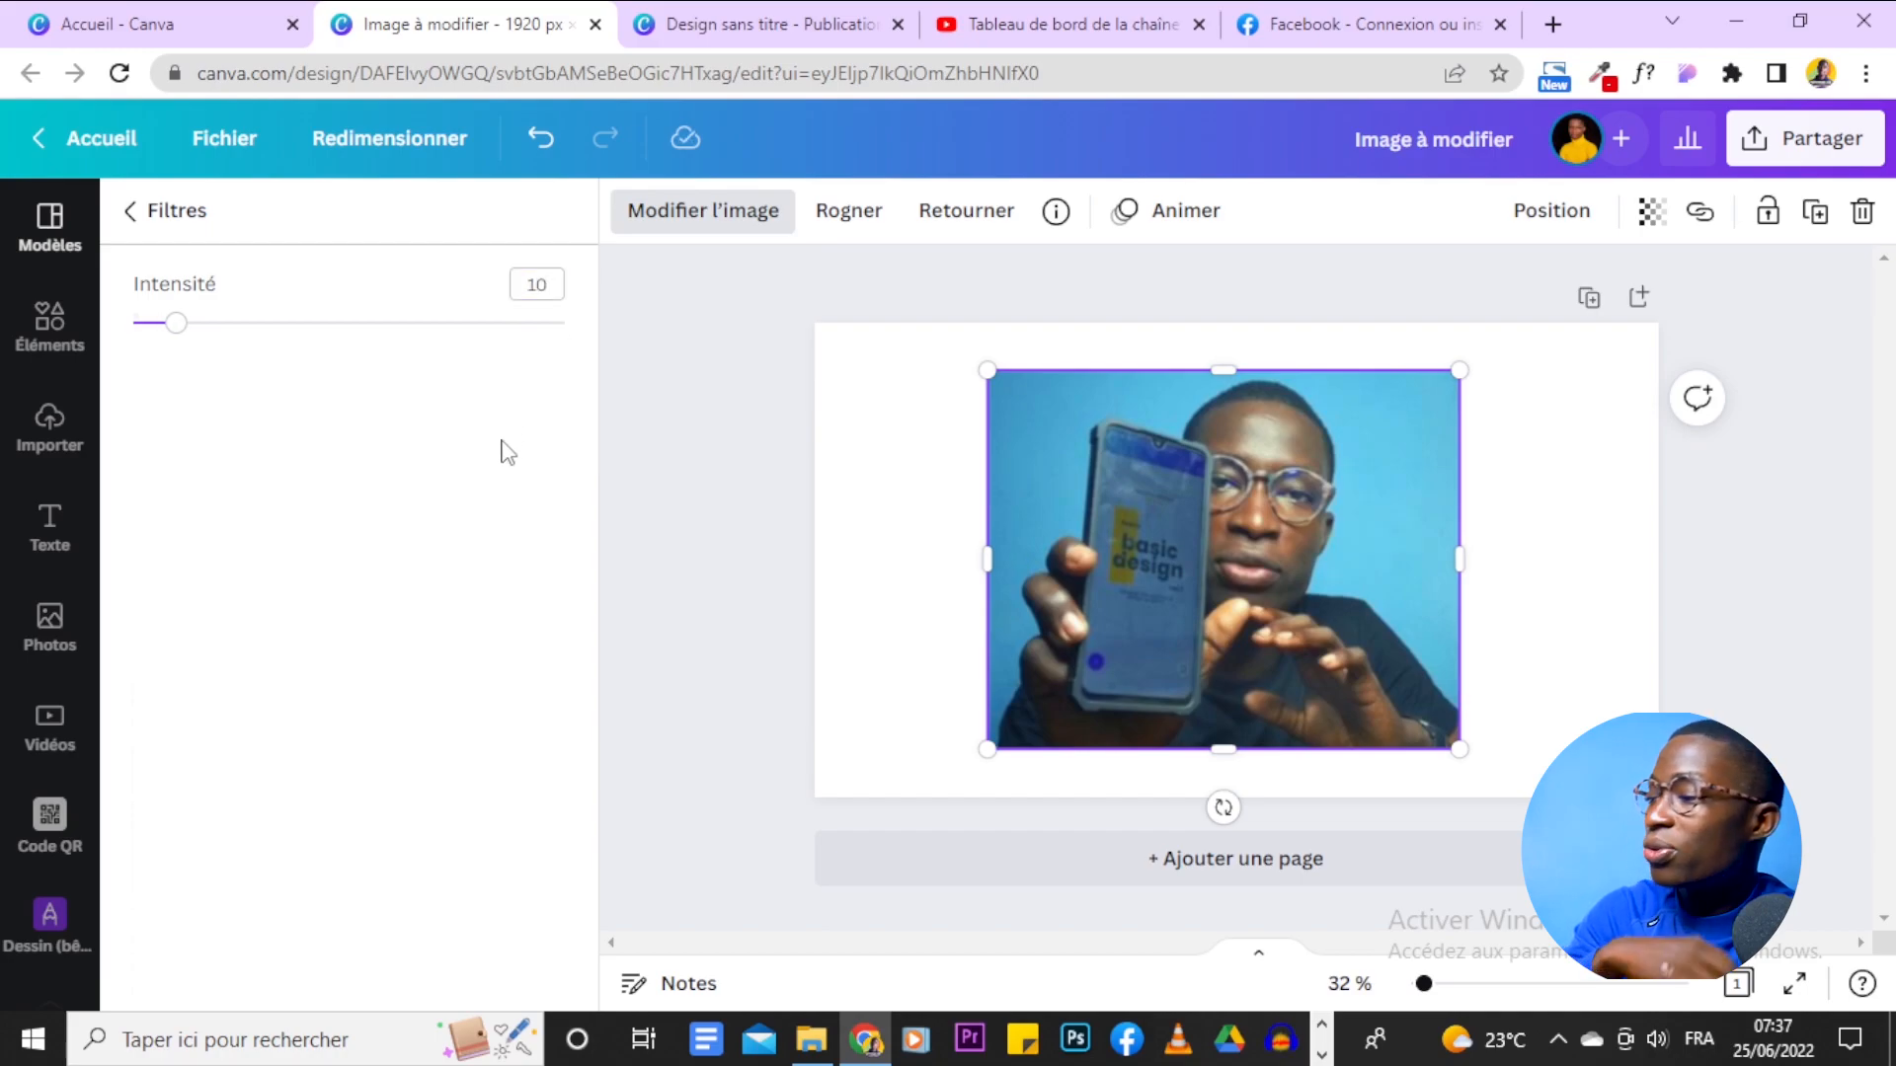
Leave the filter settings and collection, and examine the adjustments, filters and tools in the main image editing options.
click(139, 211)
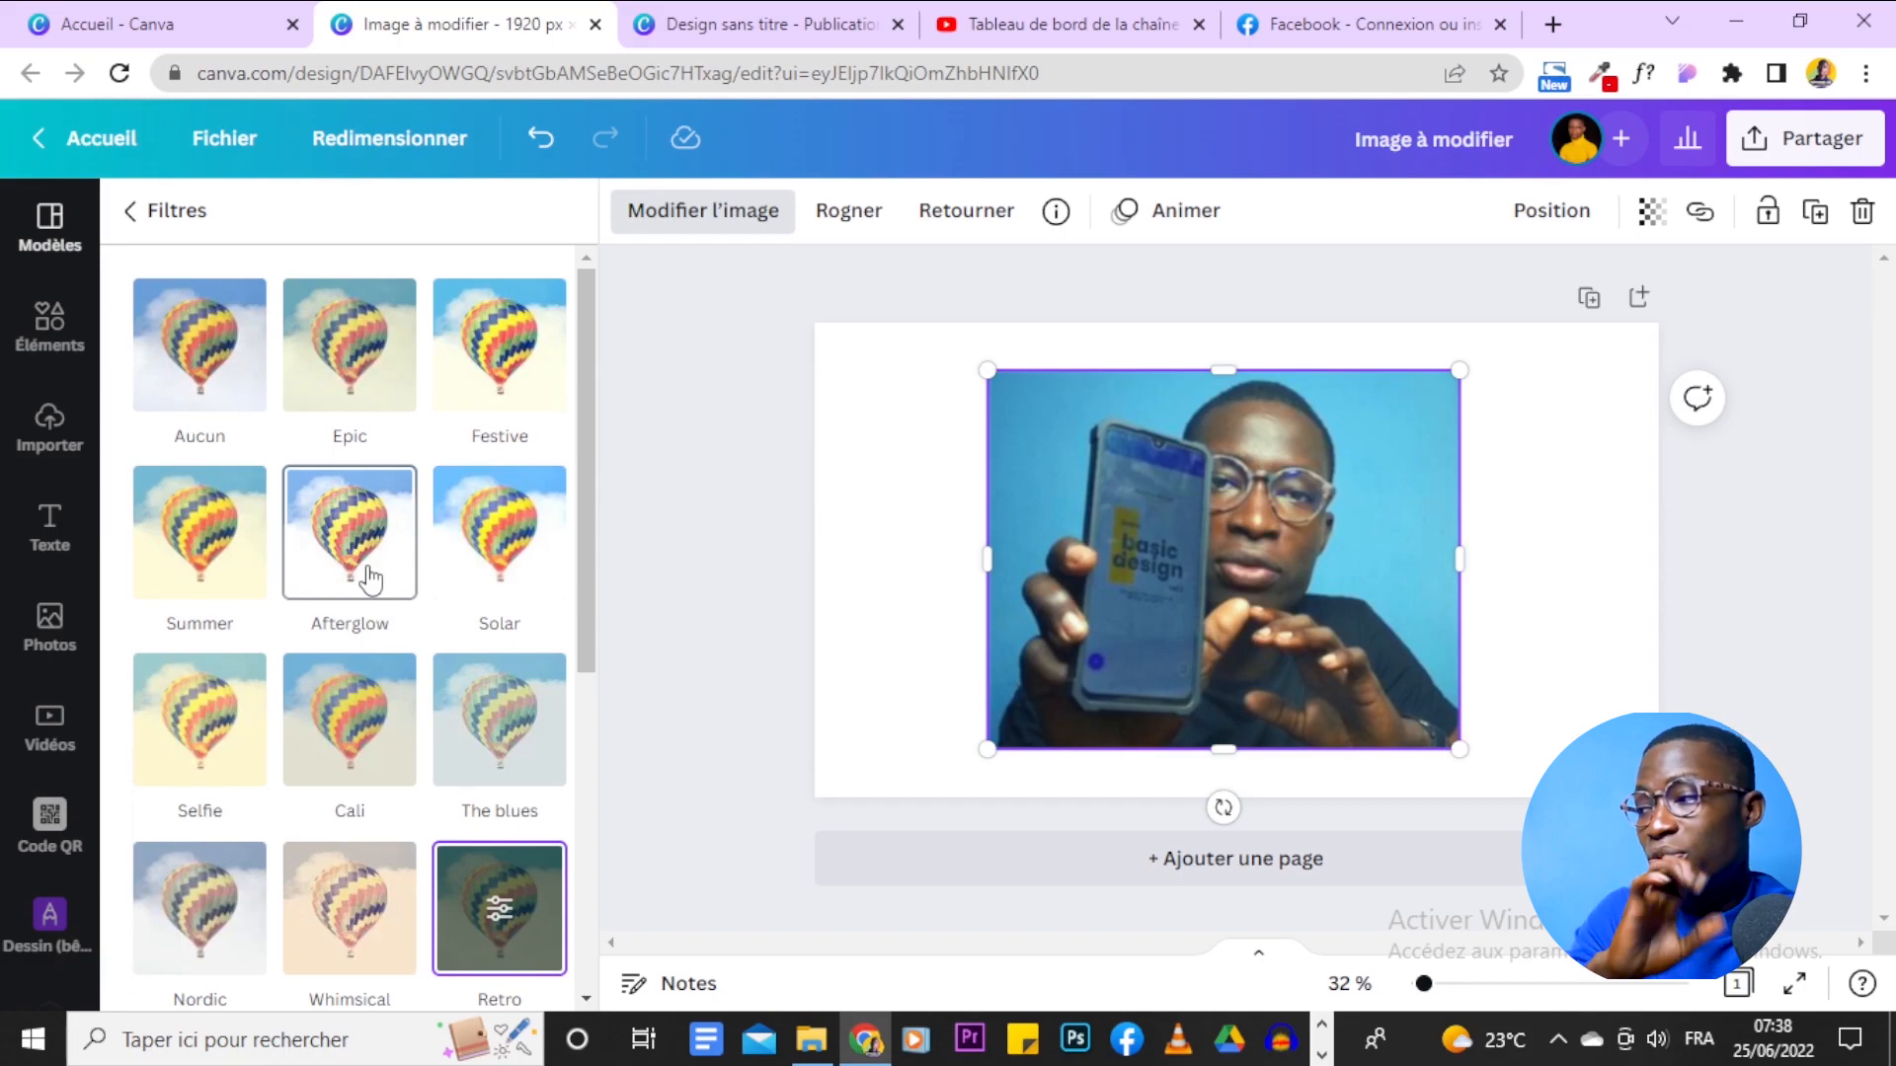
scroll(355, 538, down, 6)
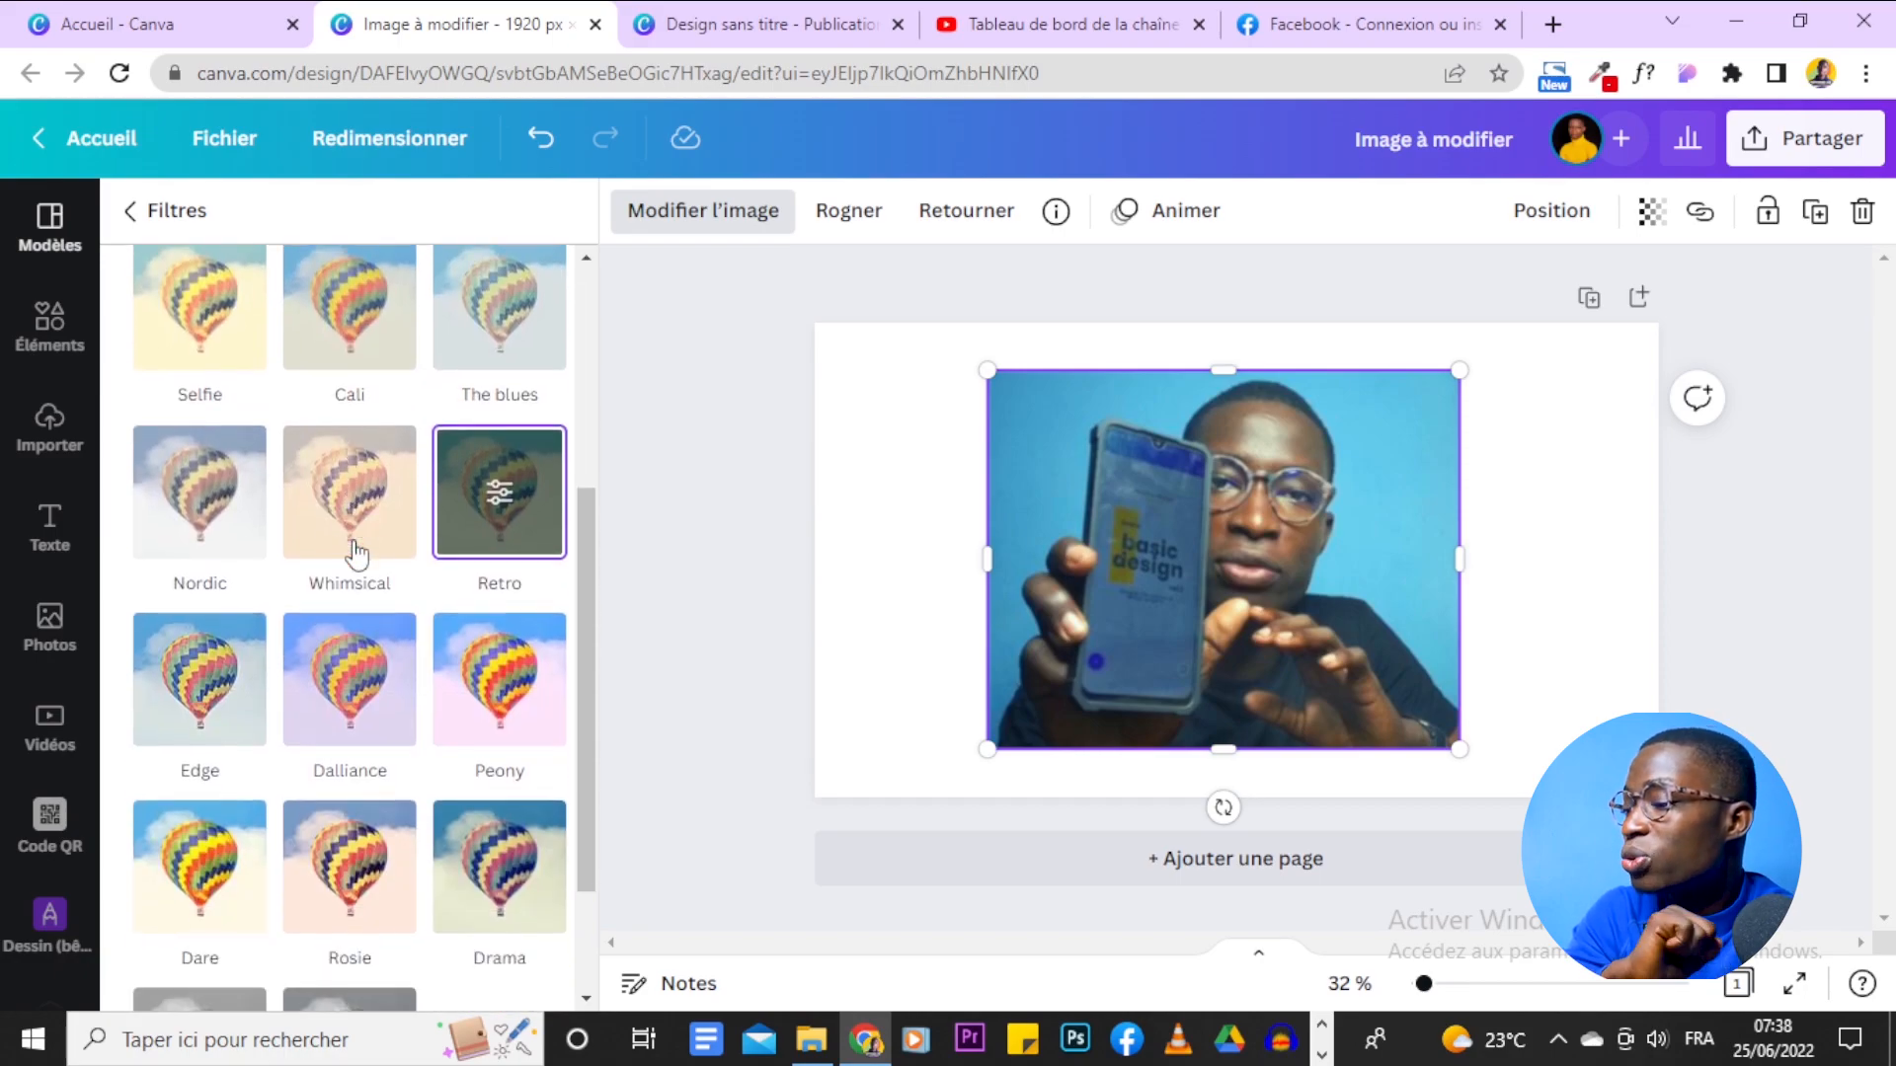
click(137, 215)
scroll(543, 559, up, 4)
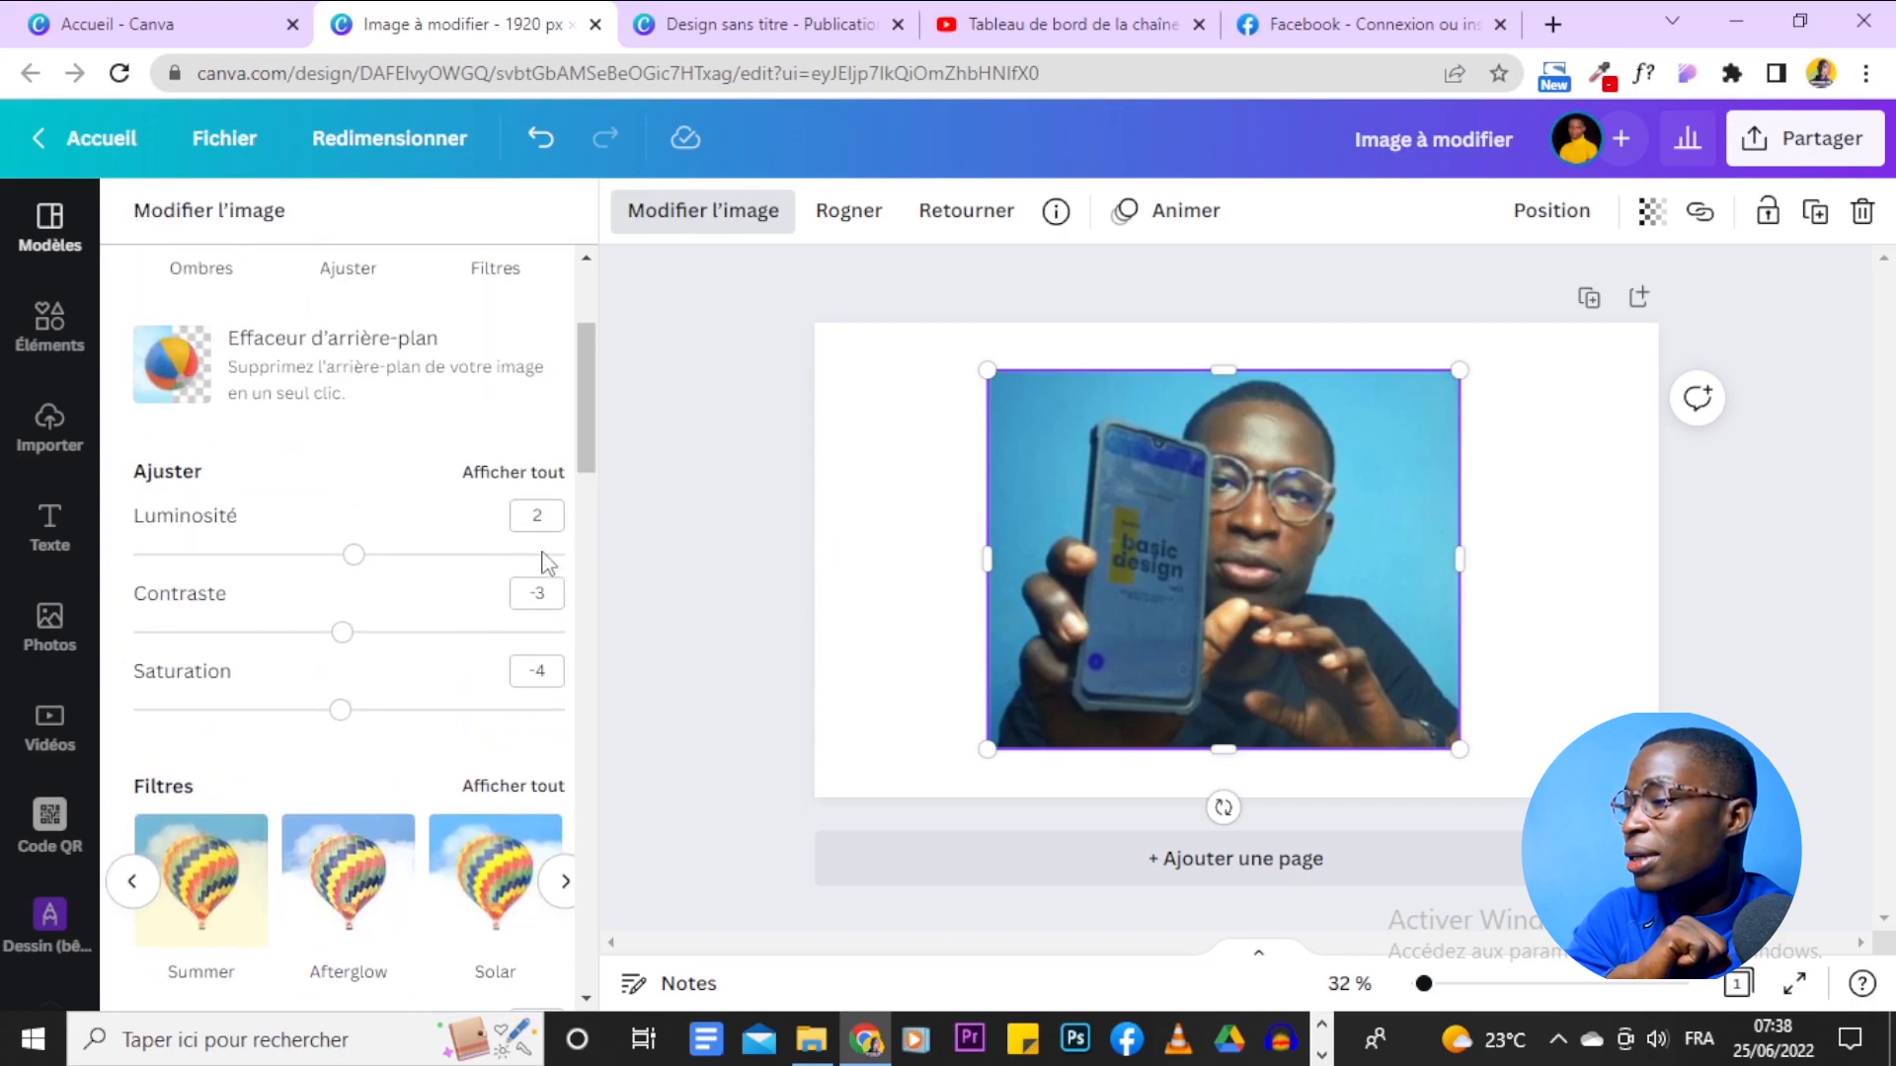
scroll(543, 555, up, 1)
scroll(540, 533, down, 1)
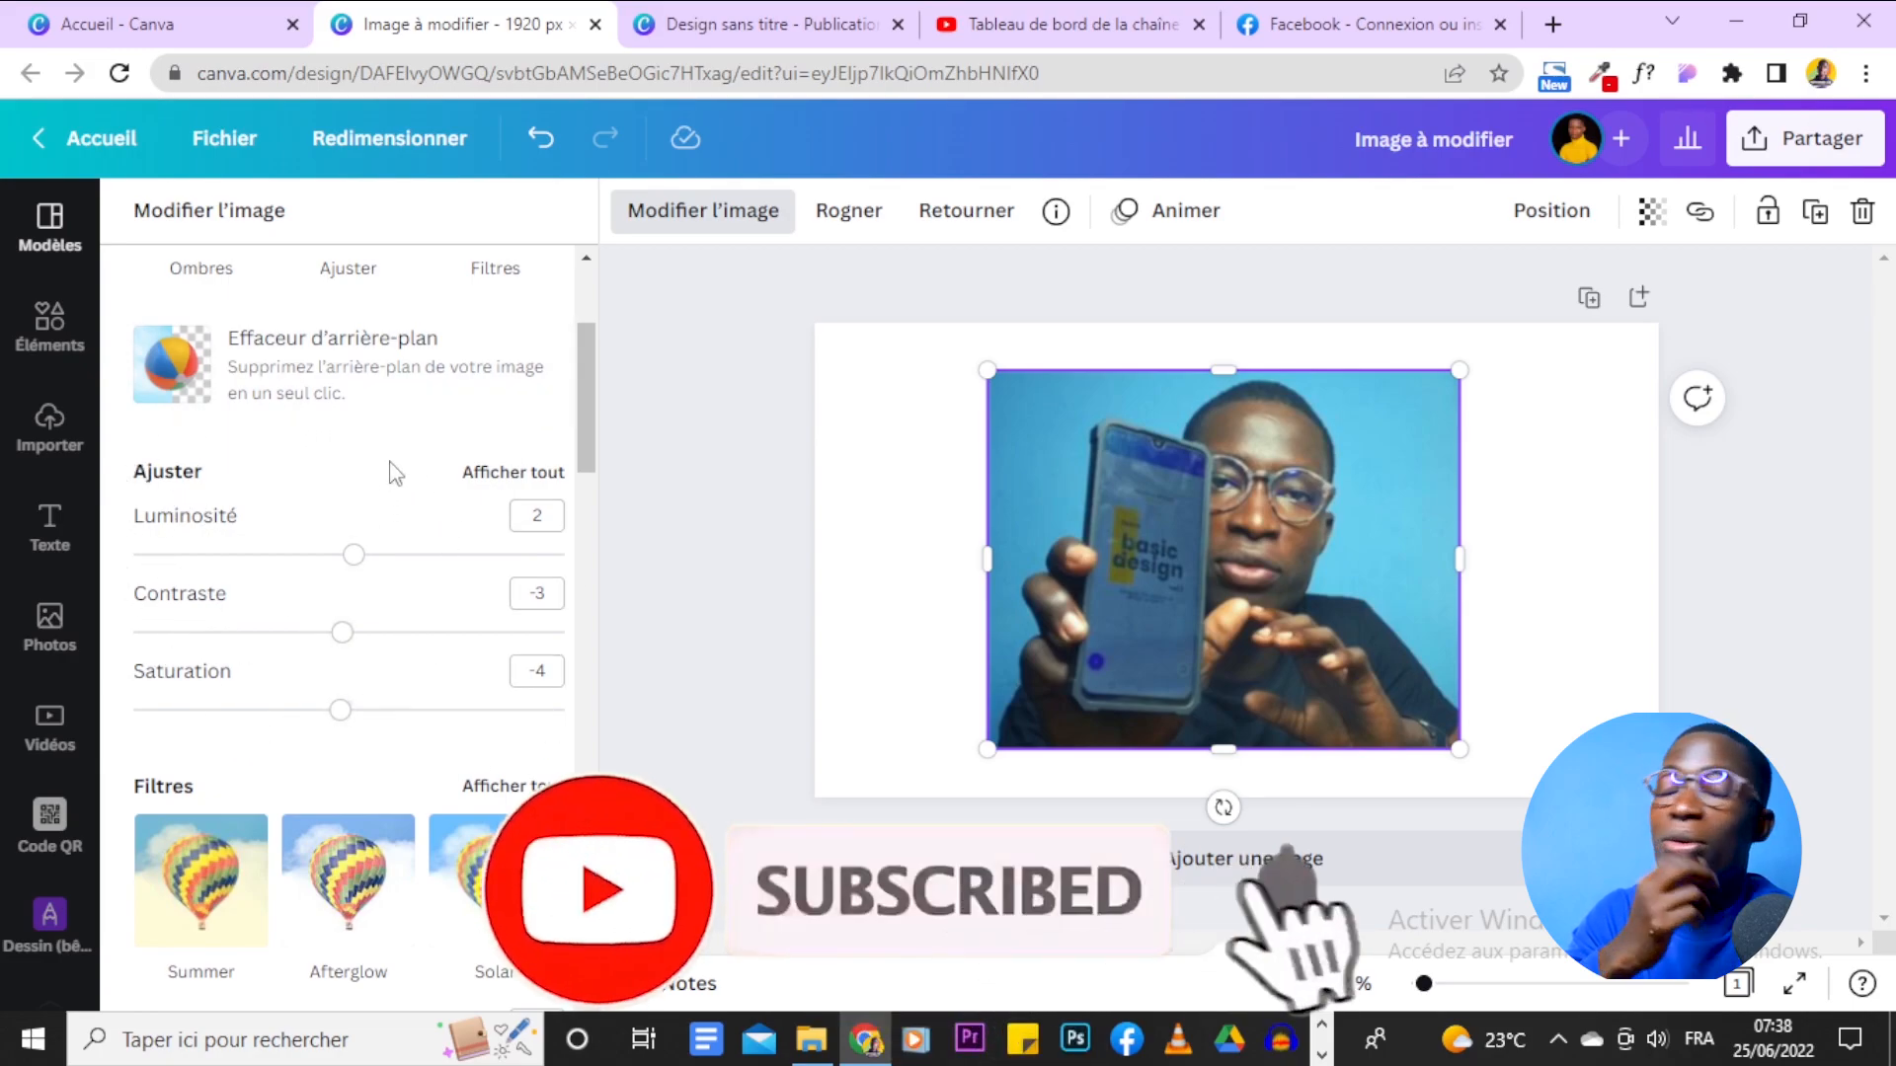
scroll(339, 787, down, 3)
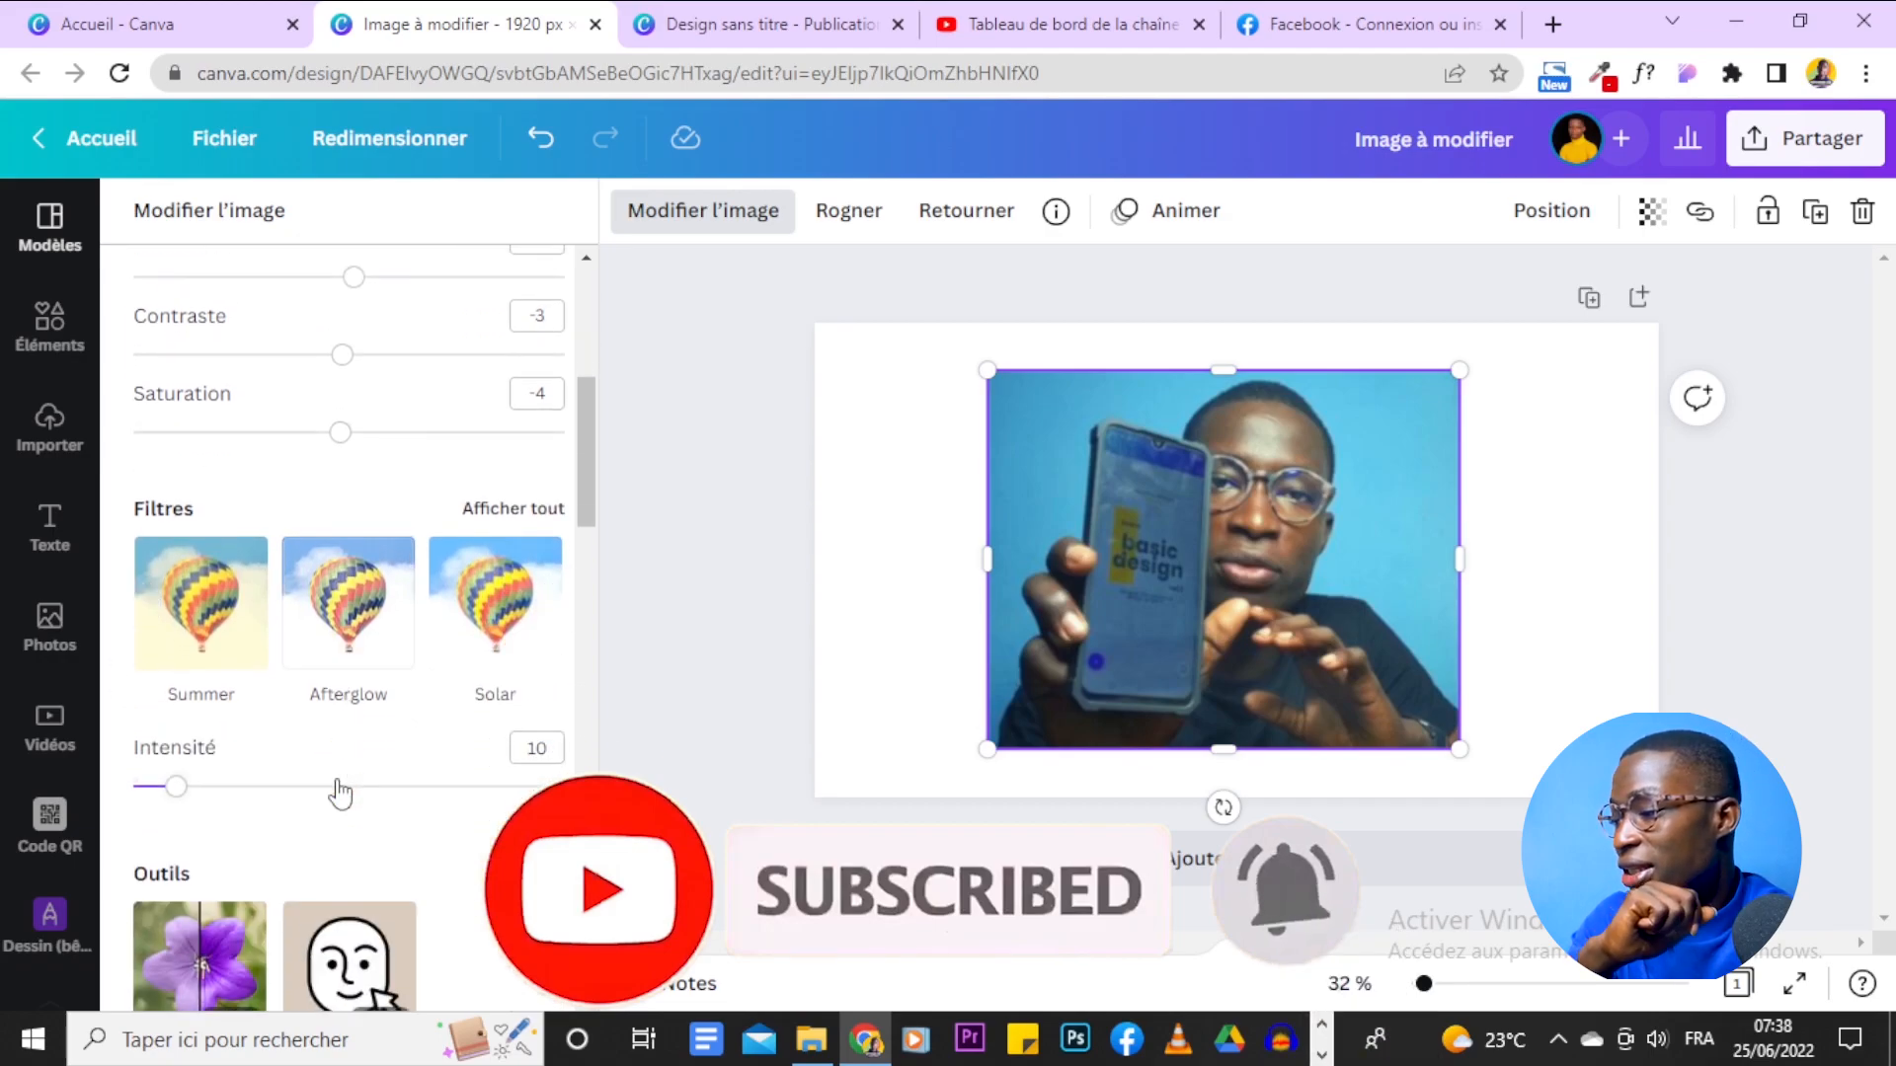
scroll(486, 672, up, 2)
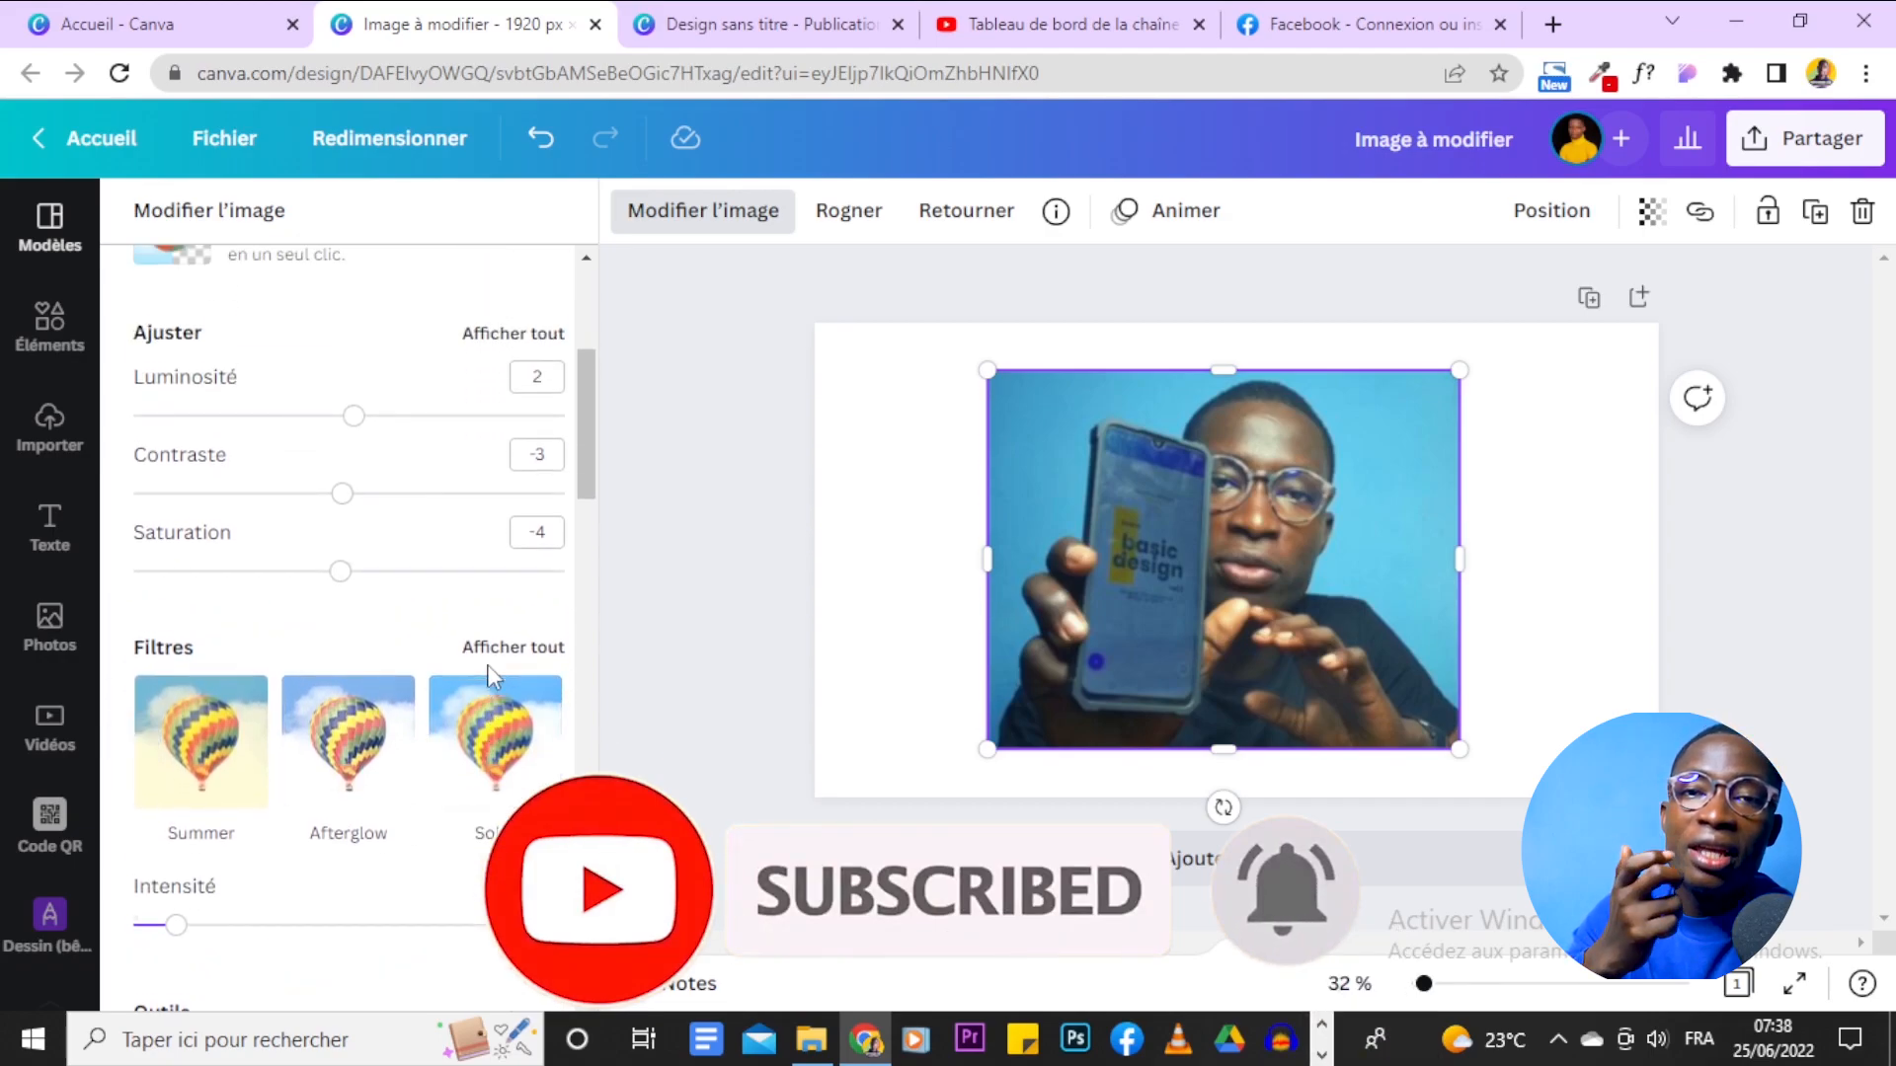
scroll(490, 677, up, 2)
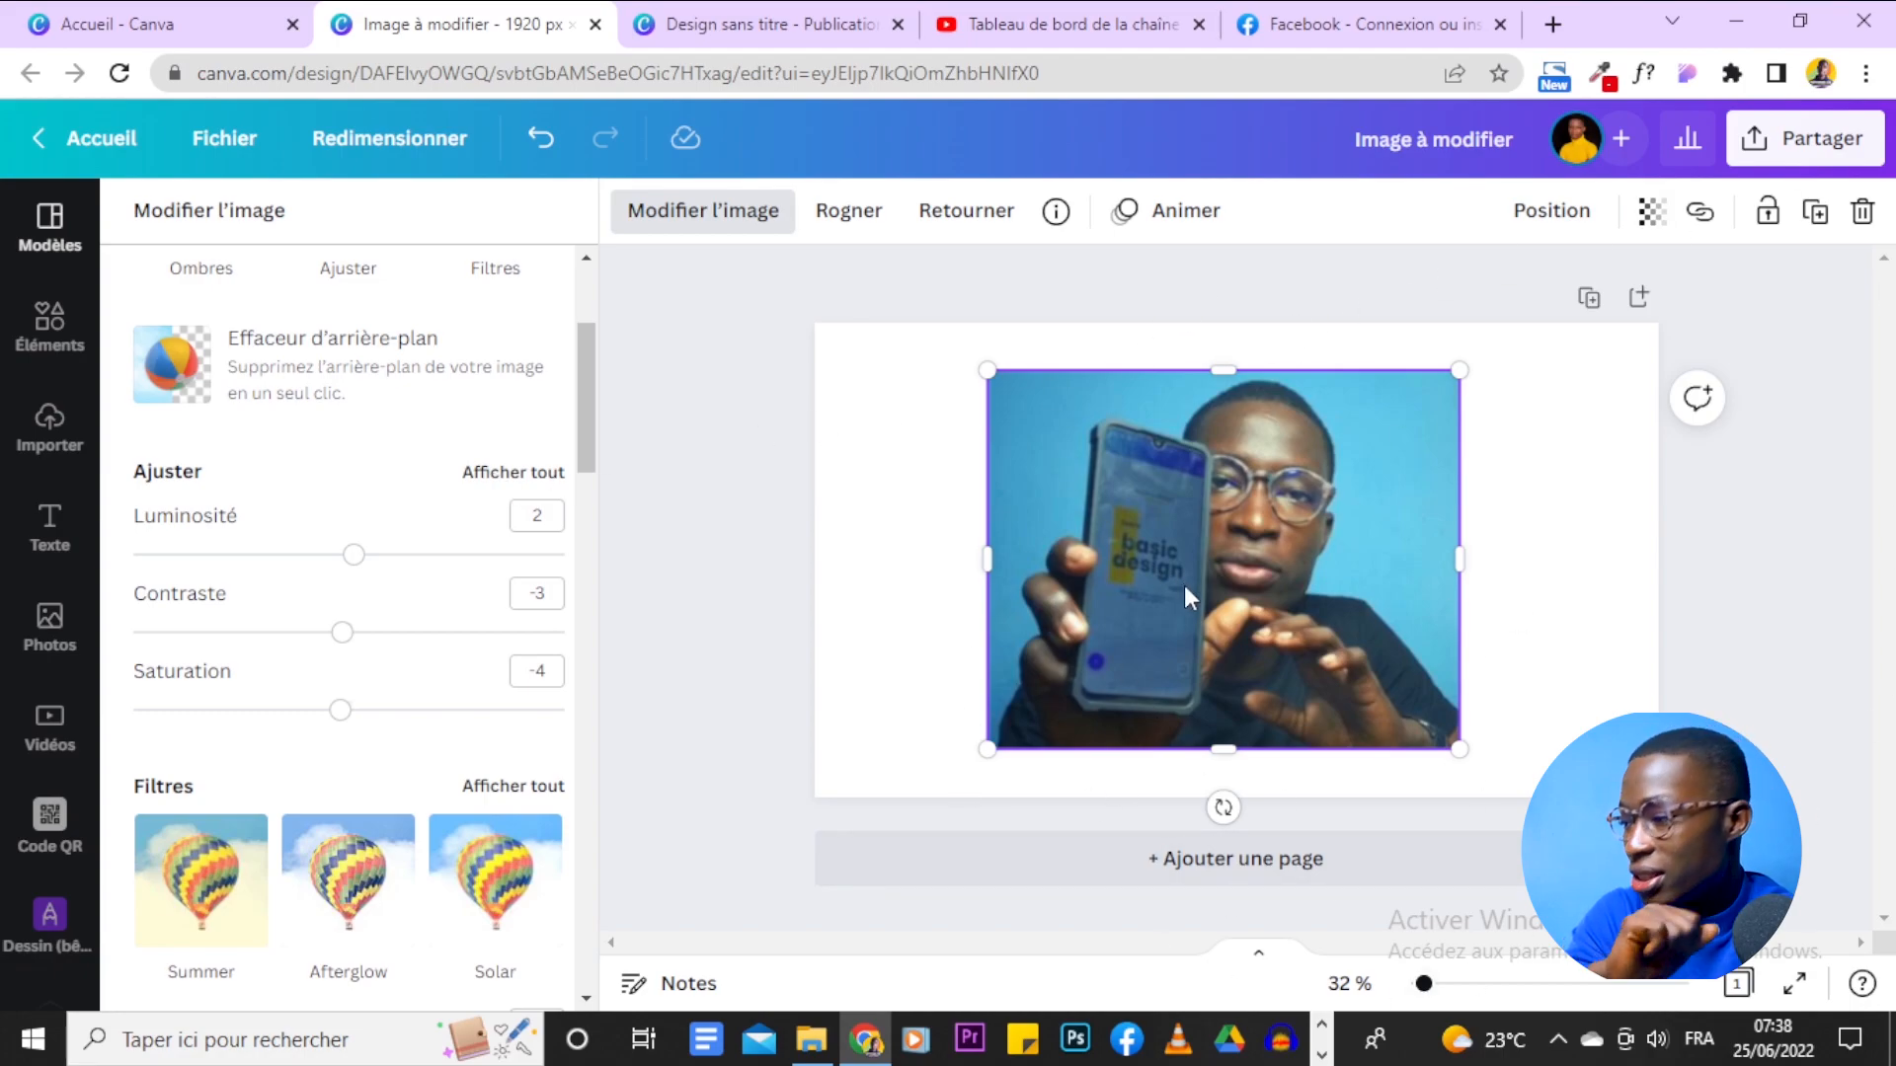
Open the complete list of adjustments for the photo and reset them all to their defaults.
click(503, 474)
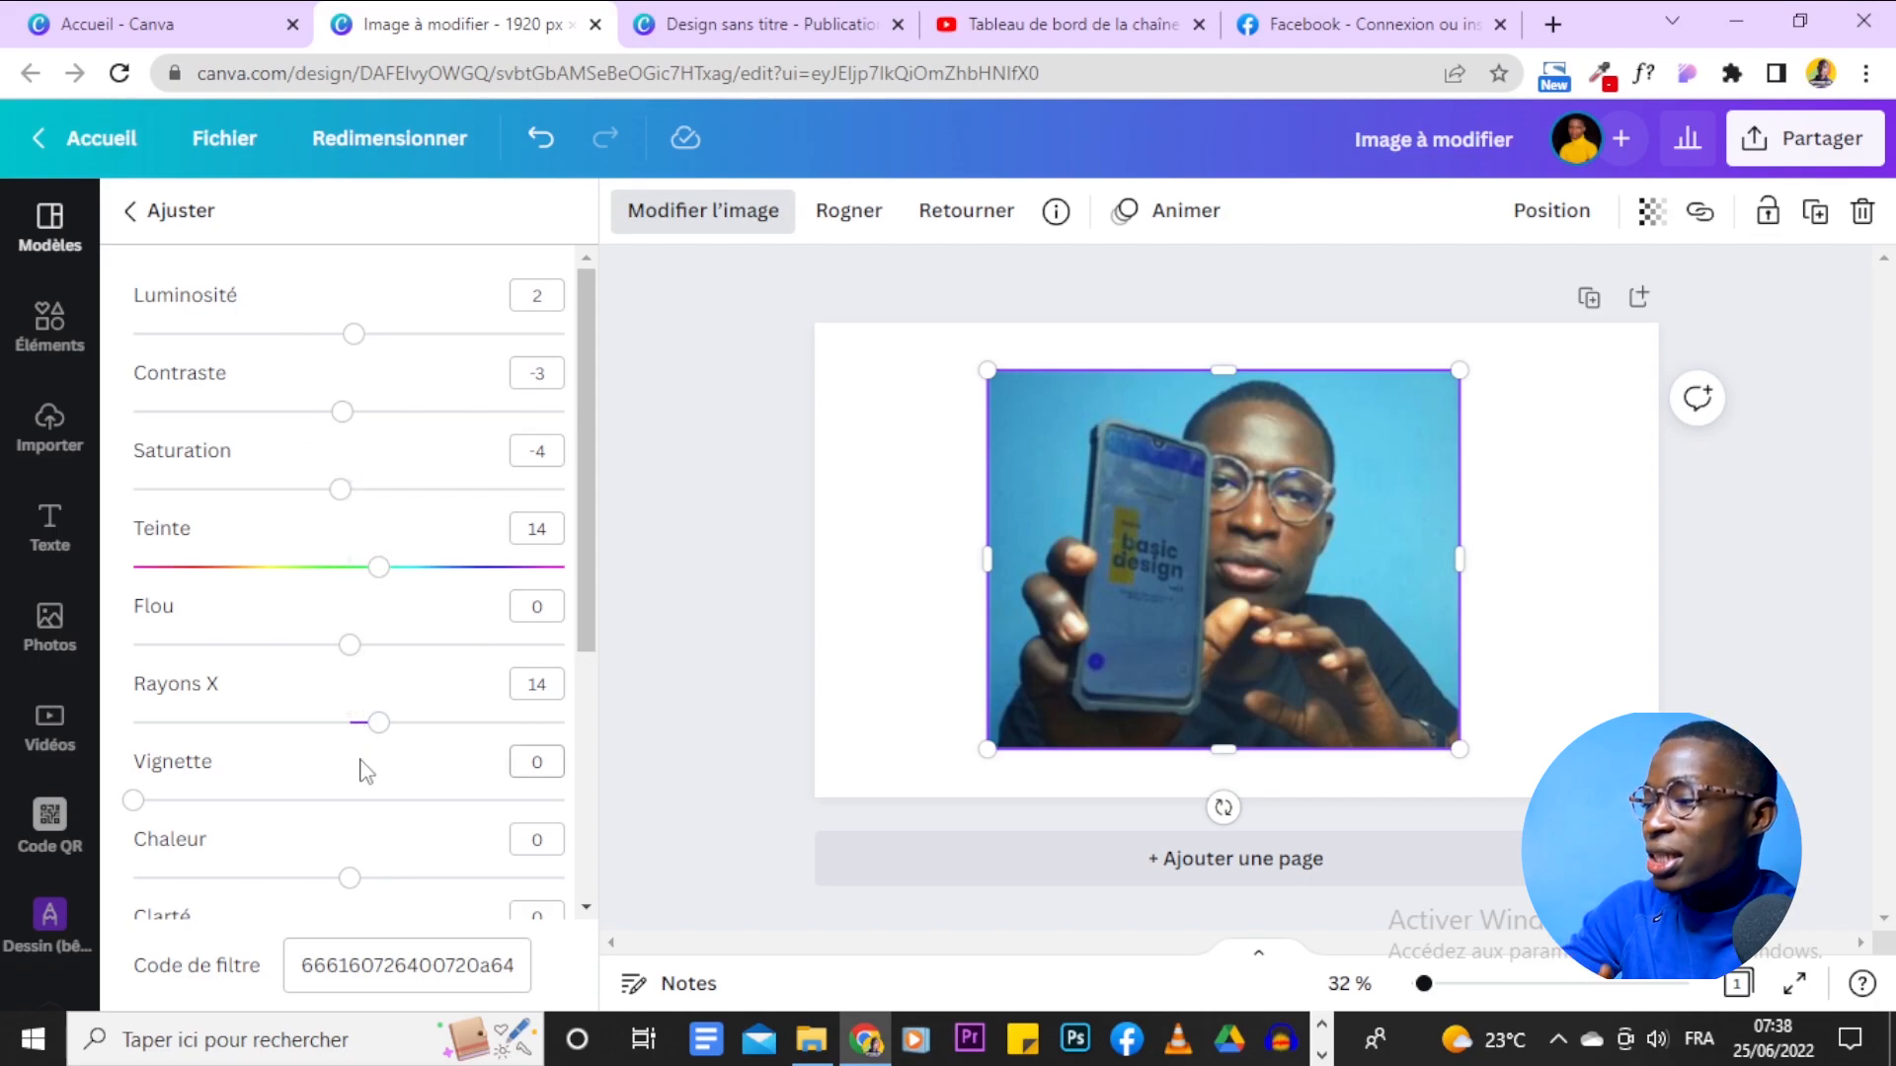
scroll(366, 780, down, 5)
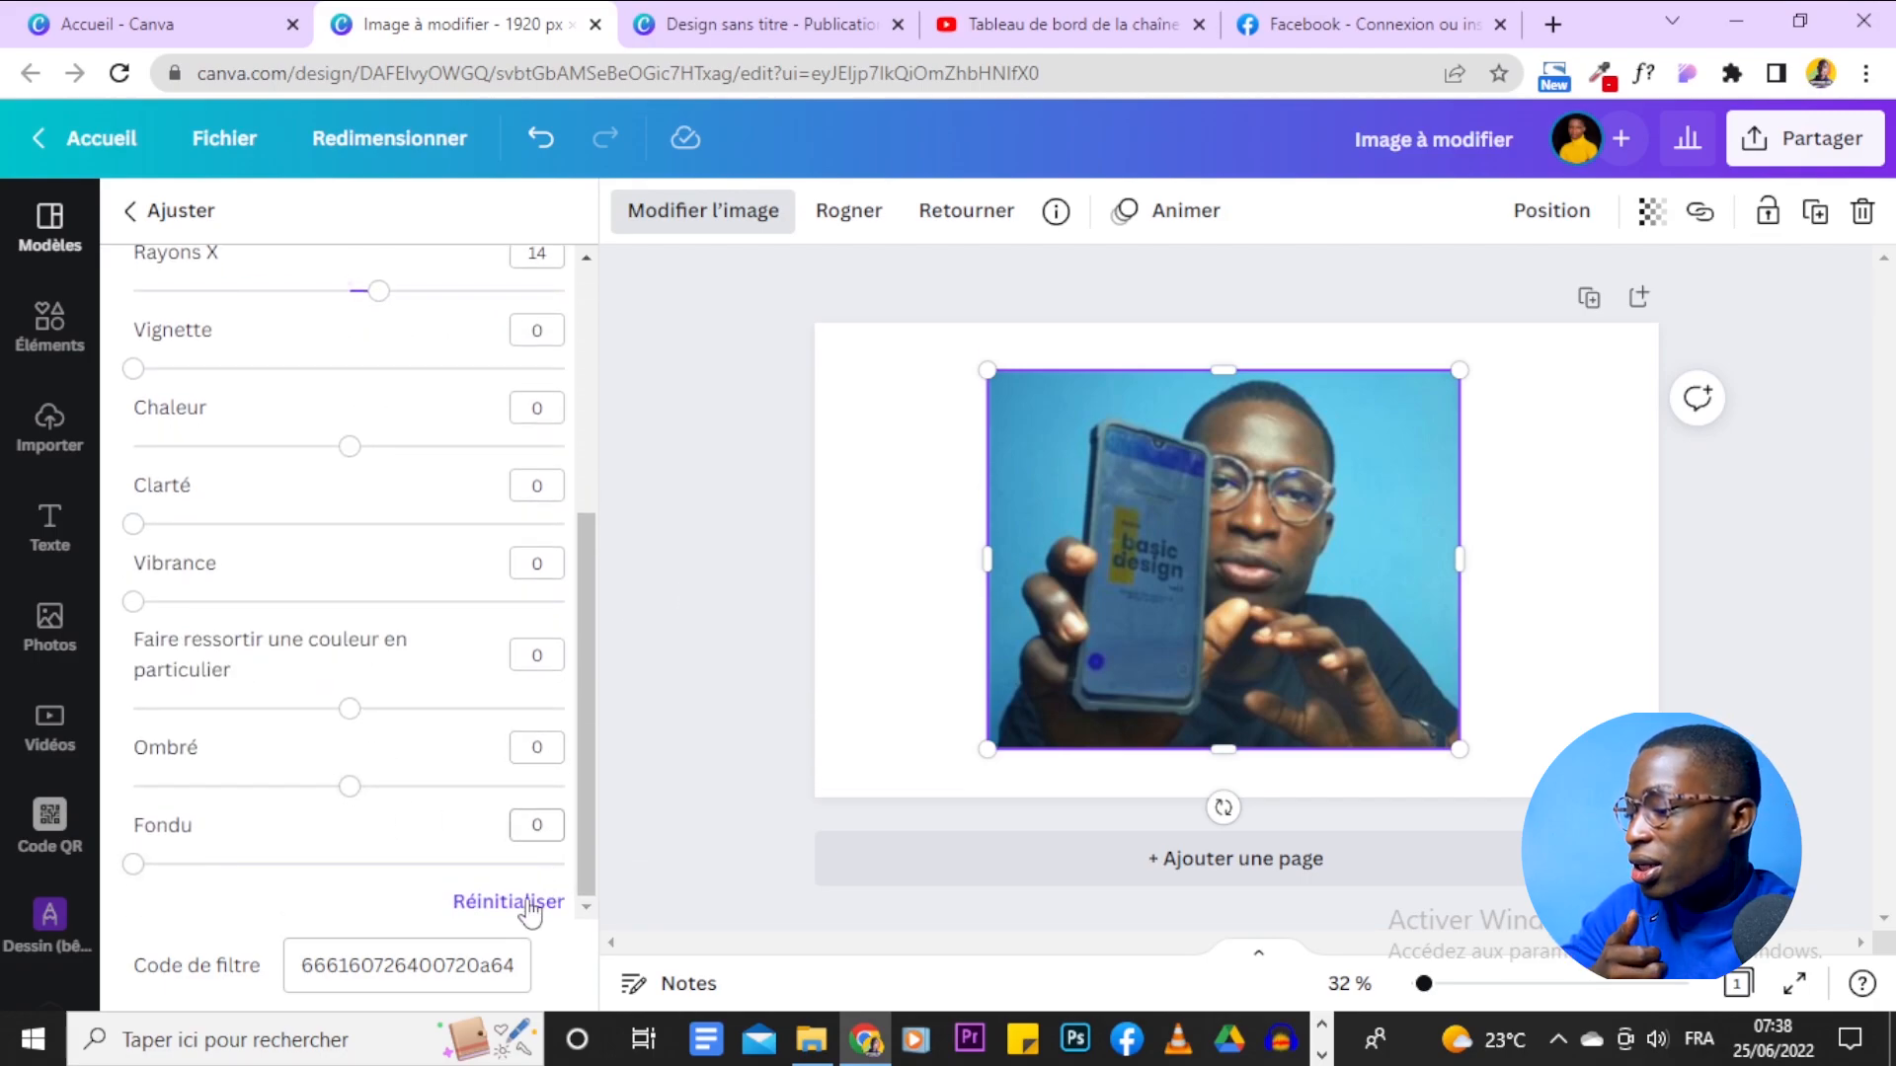
click(502, 902)
scroll(415, 600, up, 5)
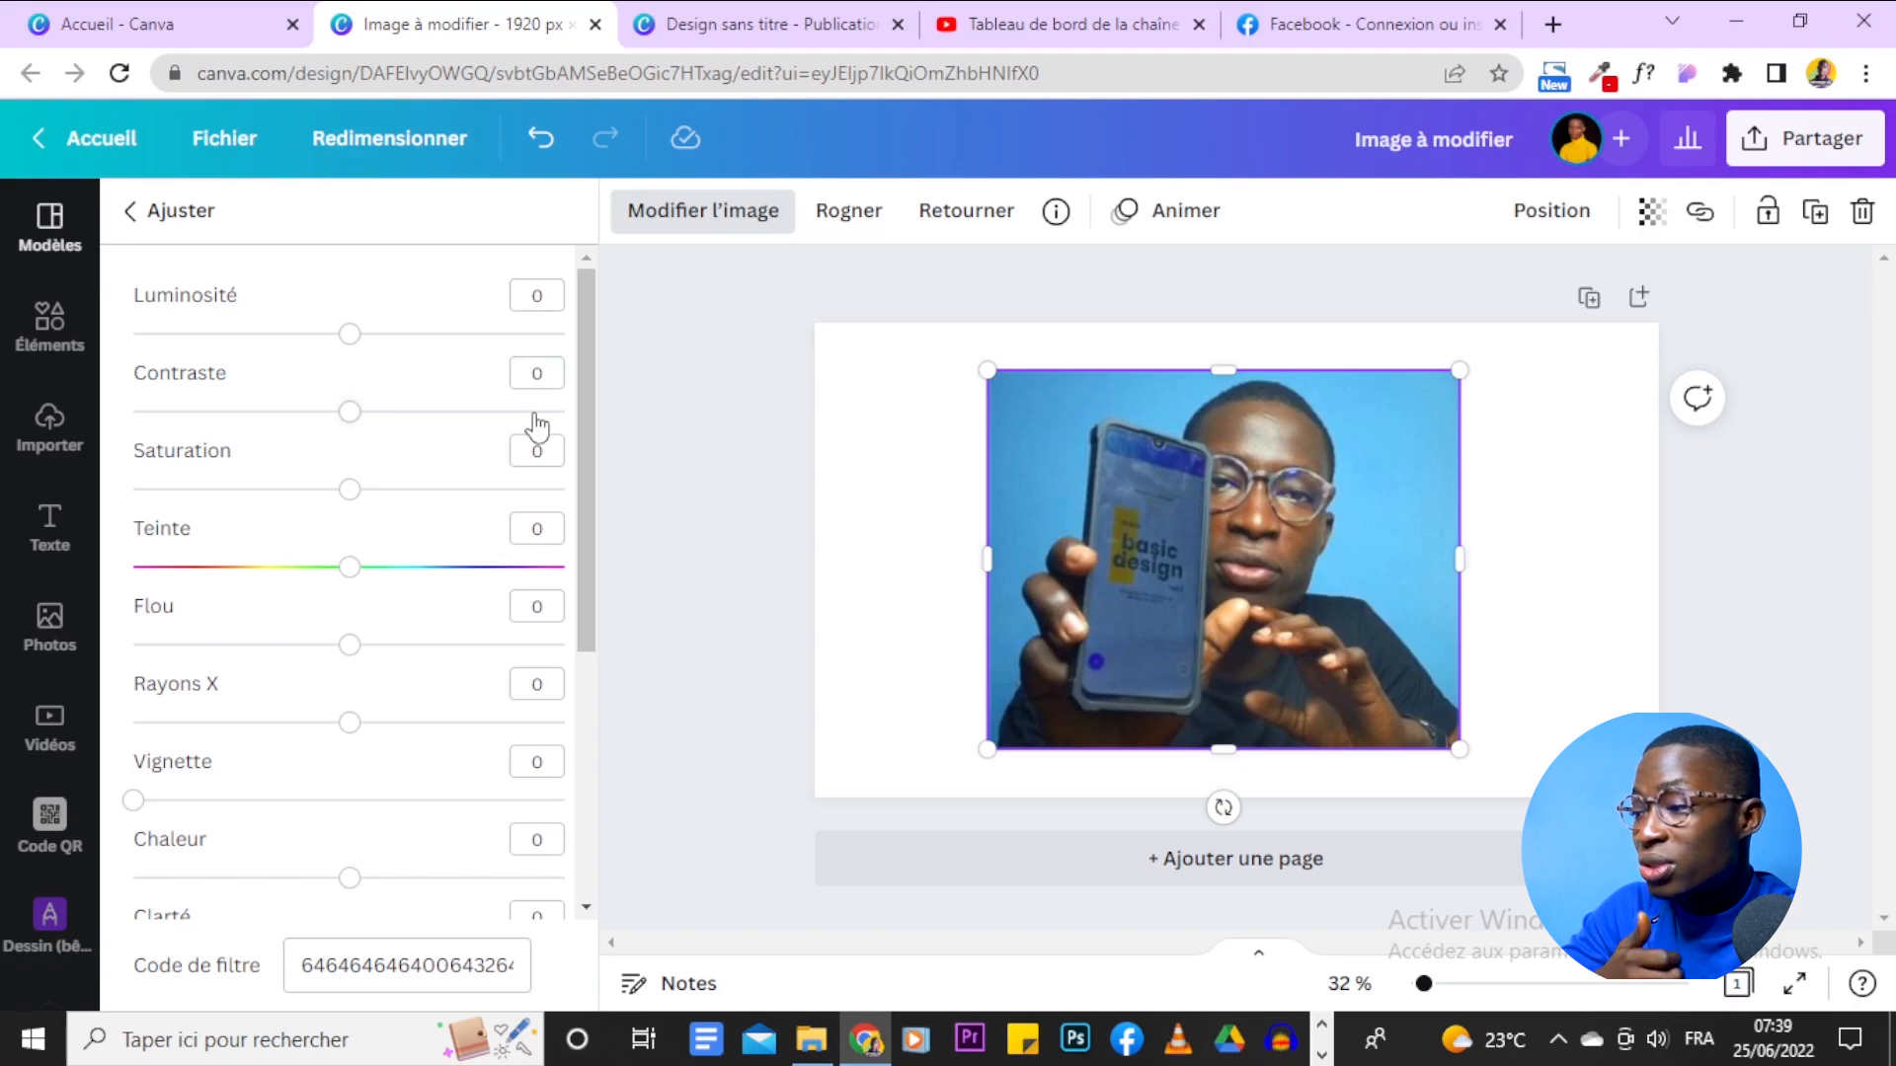
scroll(542, 706, down, 4)
scroll(339, 499, up, 4)
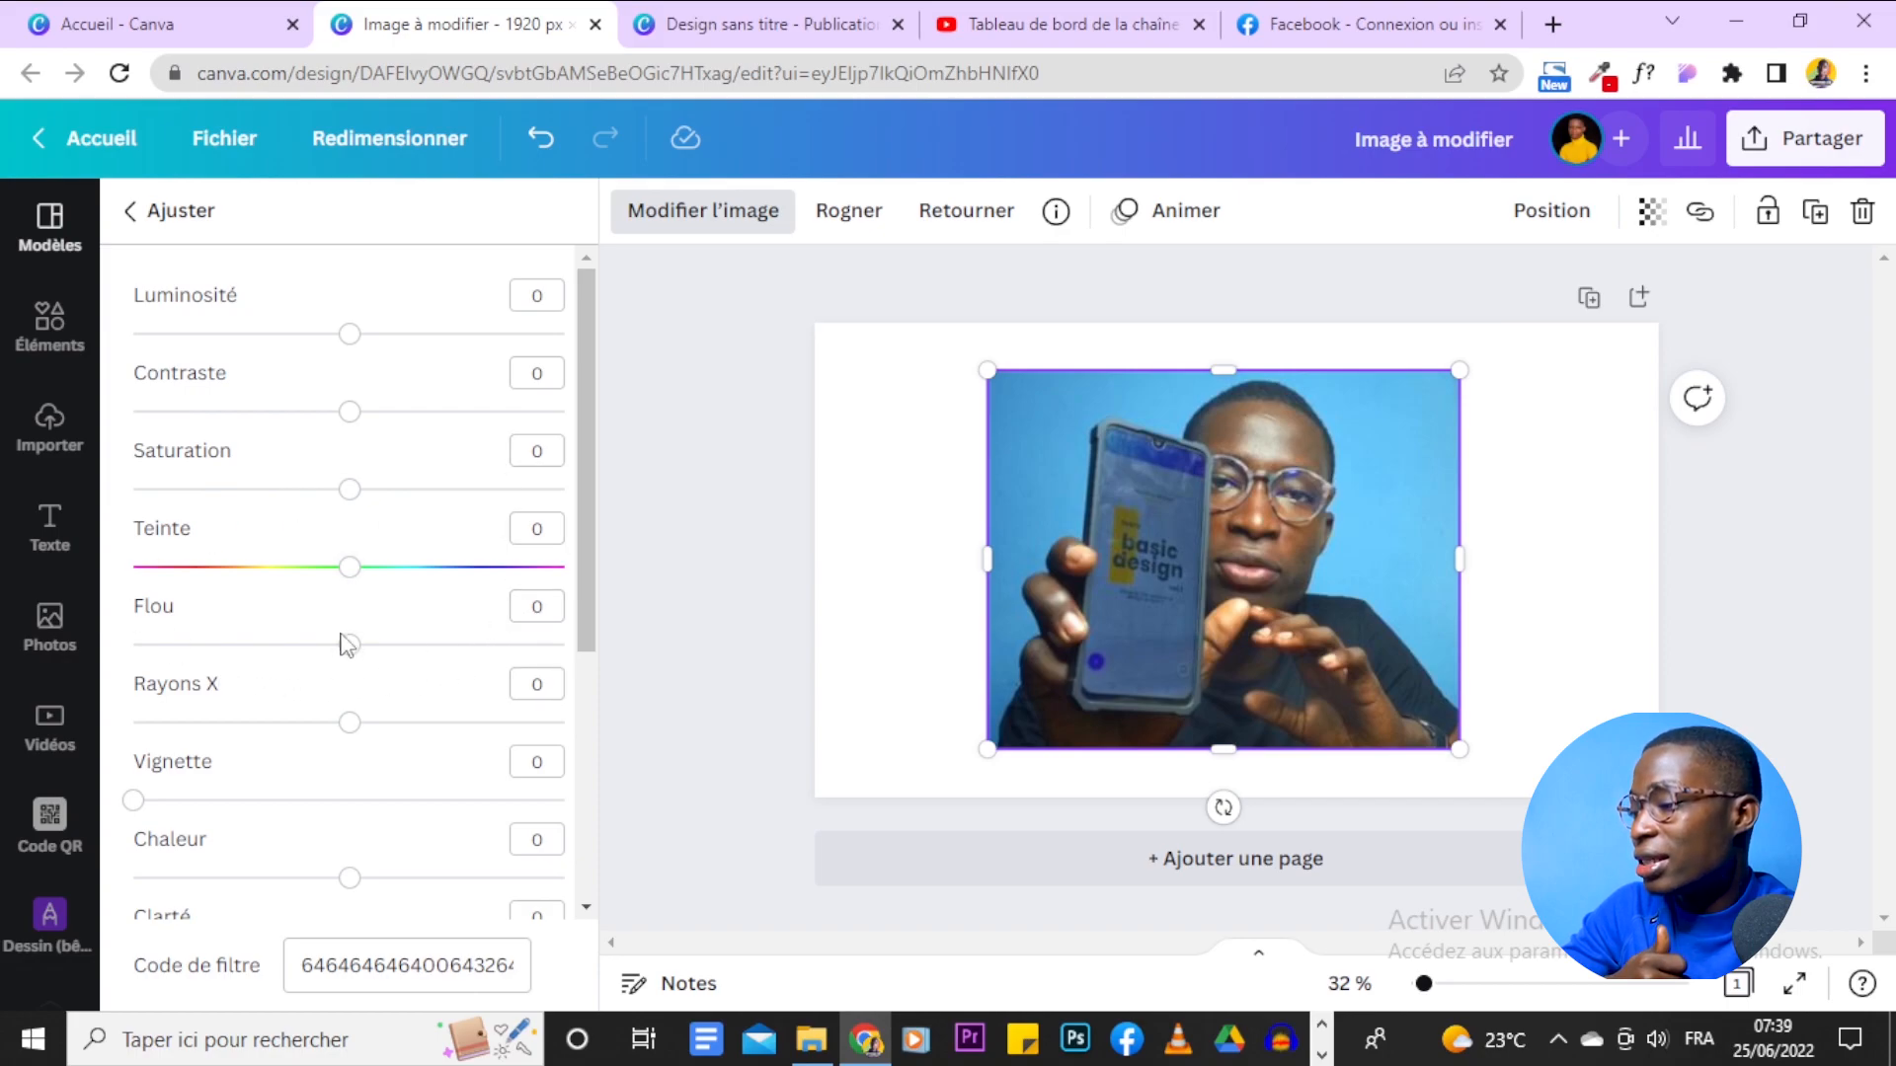
scroll(487, 761, down, 4)
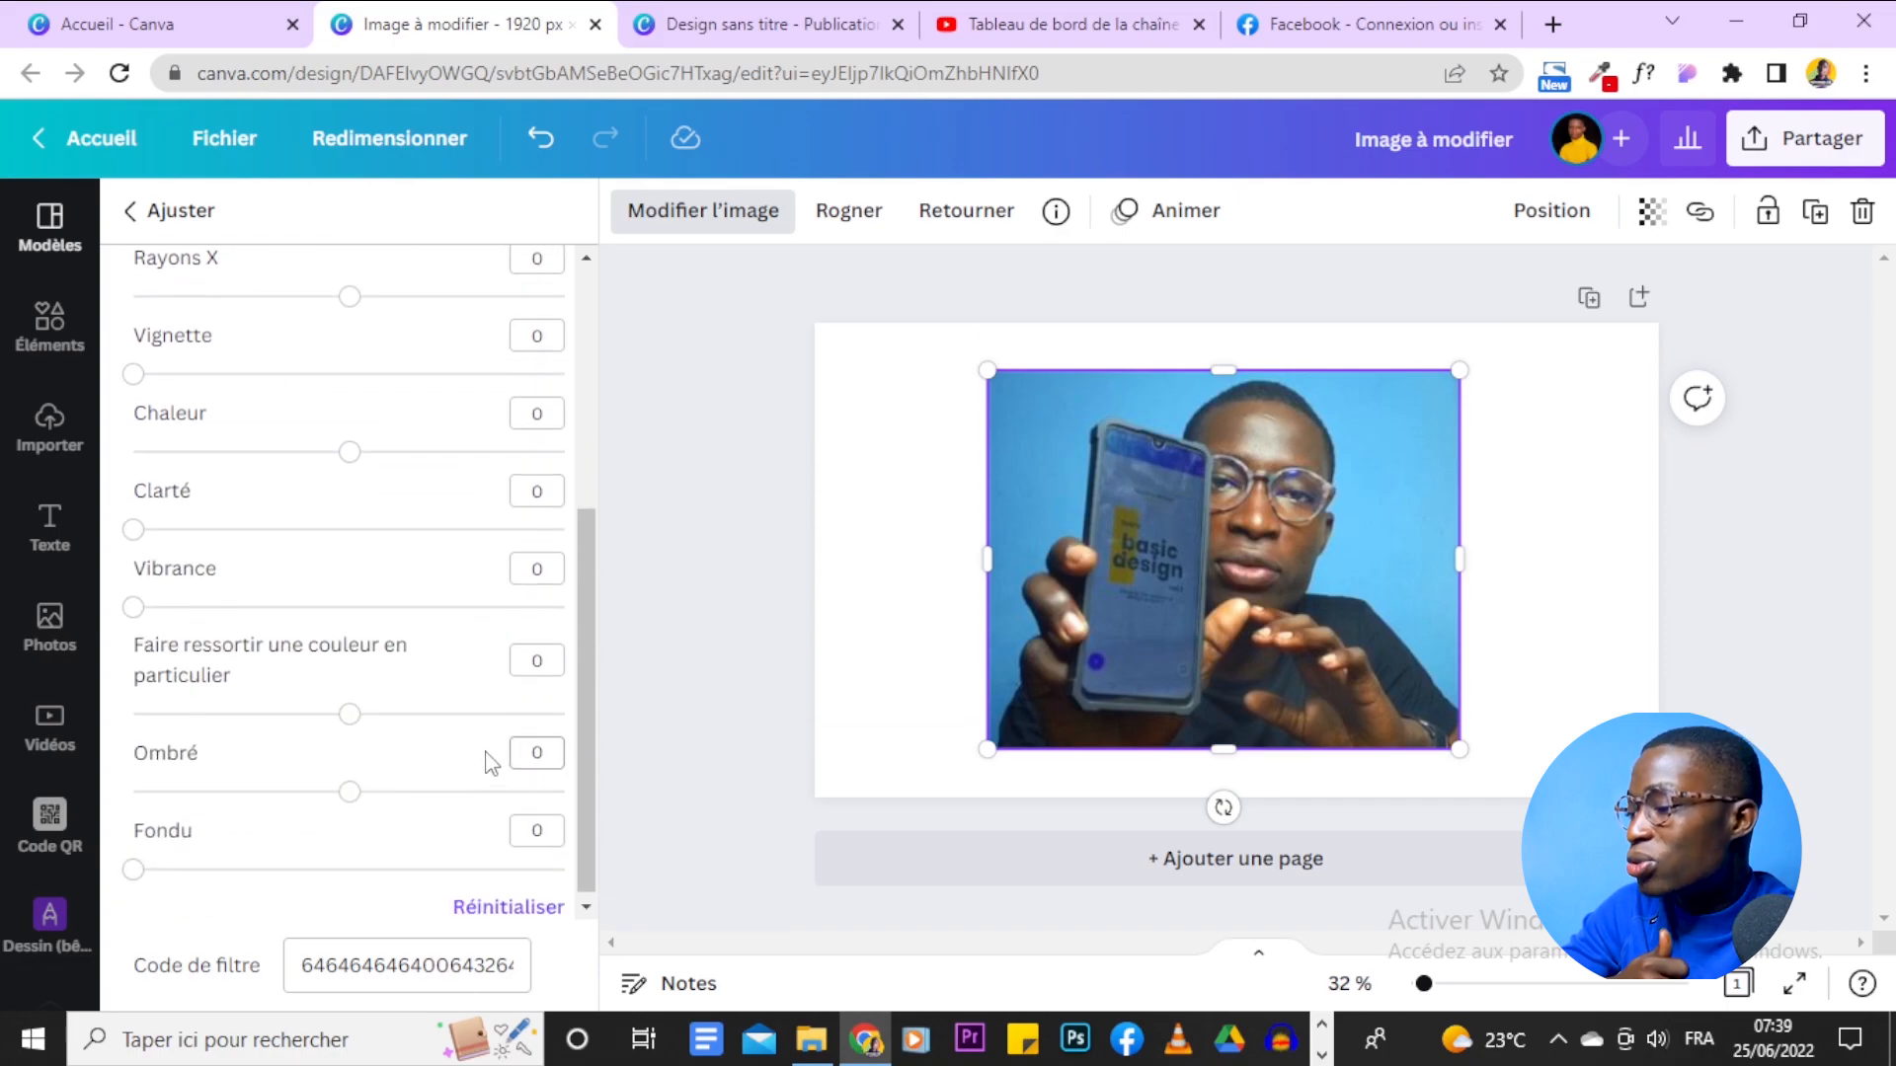
Try Luminosité 16, Contraste -9, Saturation -25, Teinte 10, Rayons X 54, Vignette 53 and Chaleur 53 on the photo.
scroll(487, 761, up, 5)
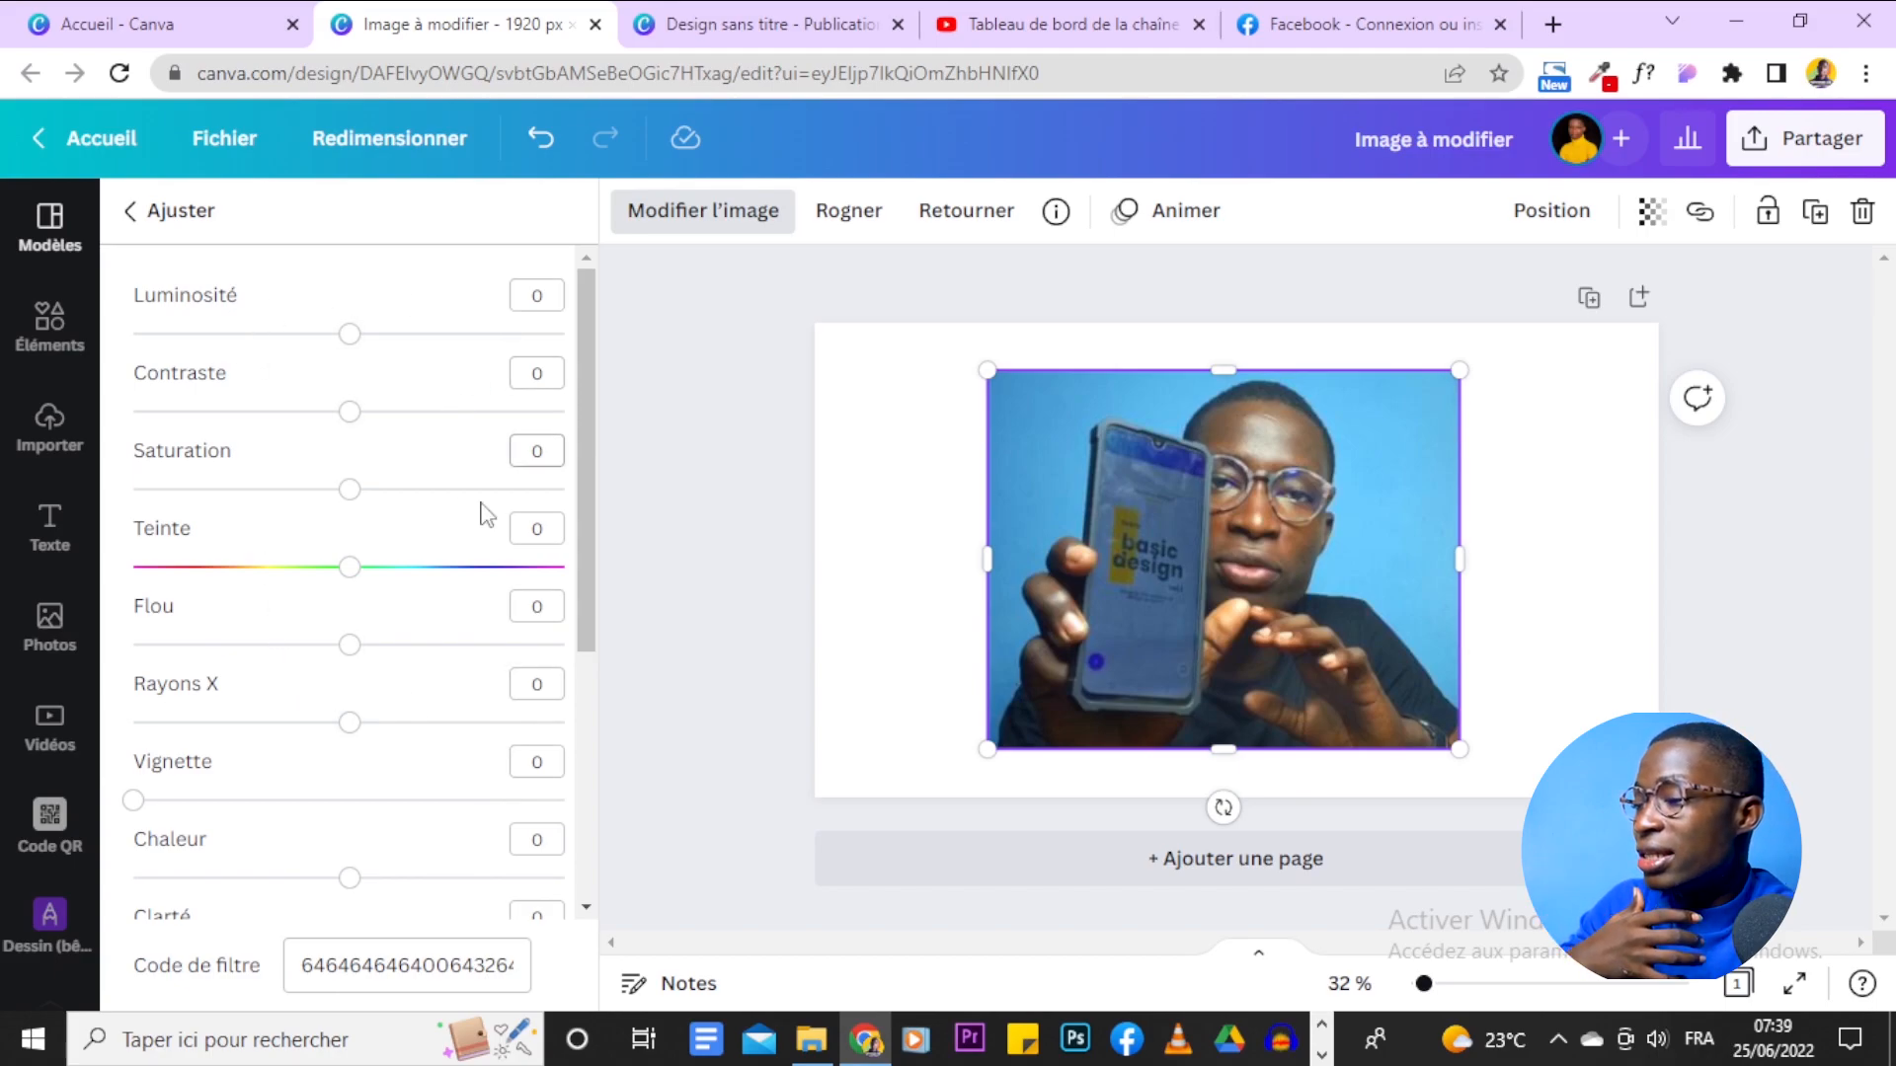
scroll(426, 748, down, 4)
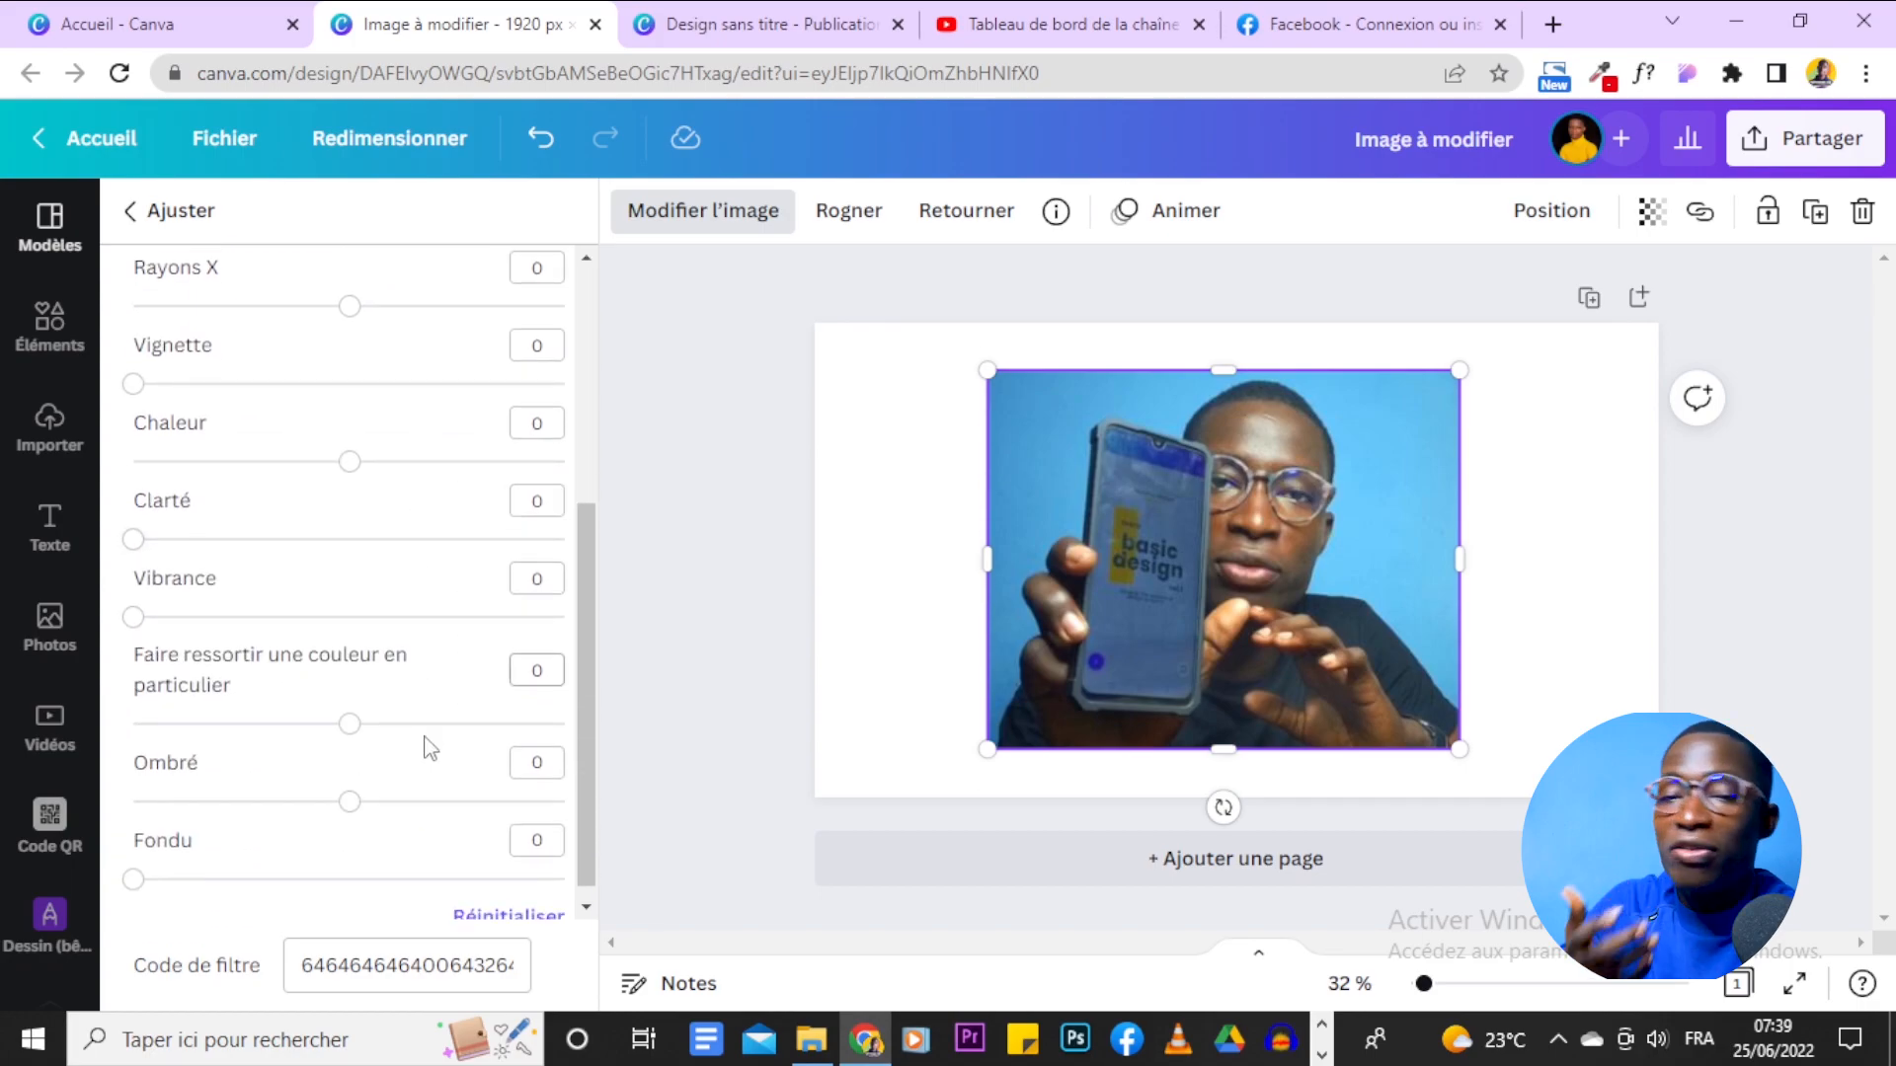
scroll(441, 830, down, 2)
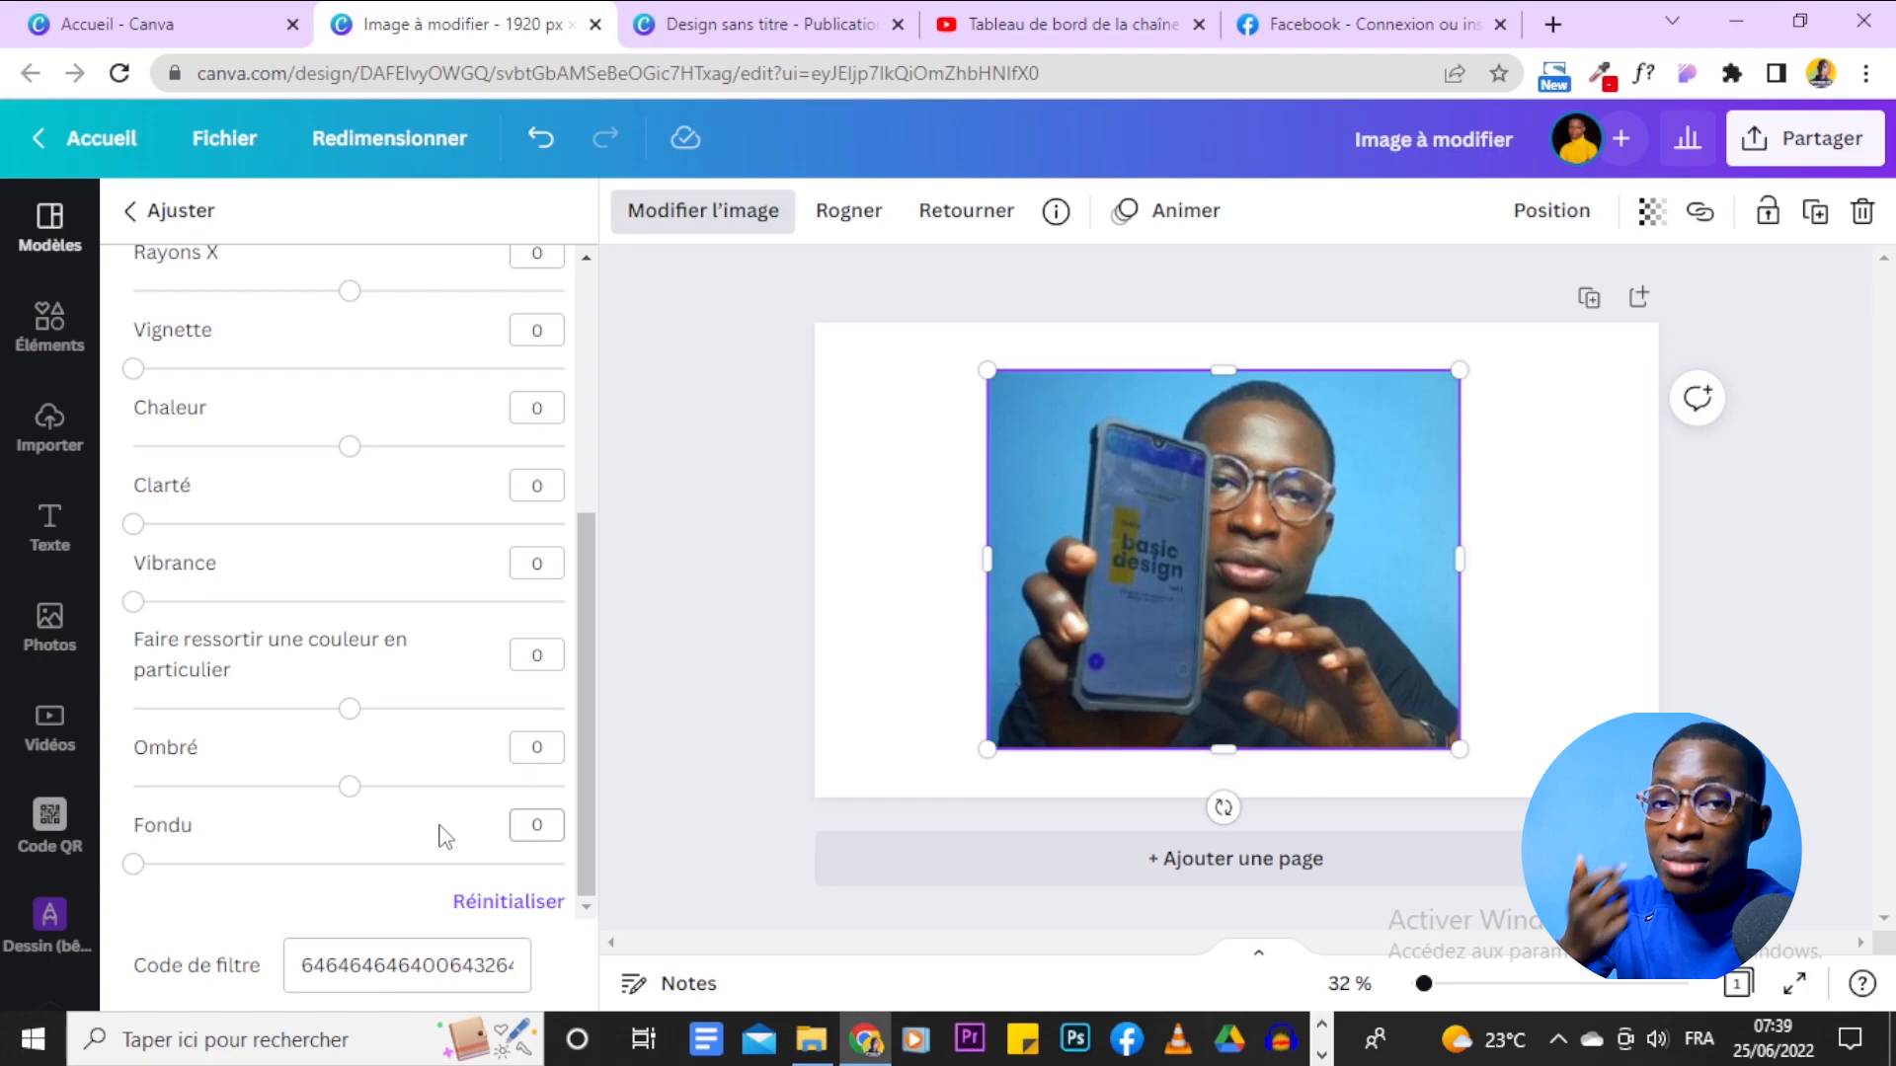
scroll(445, 836, up, 6)
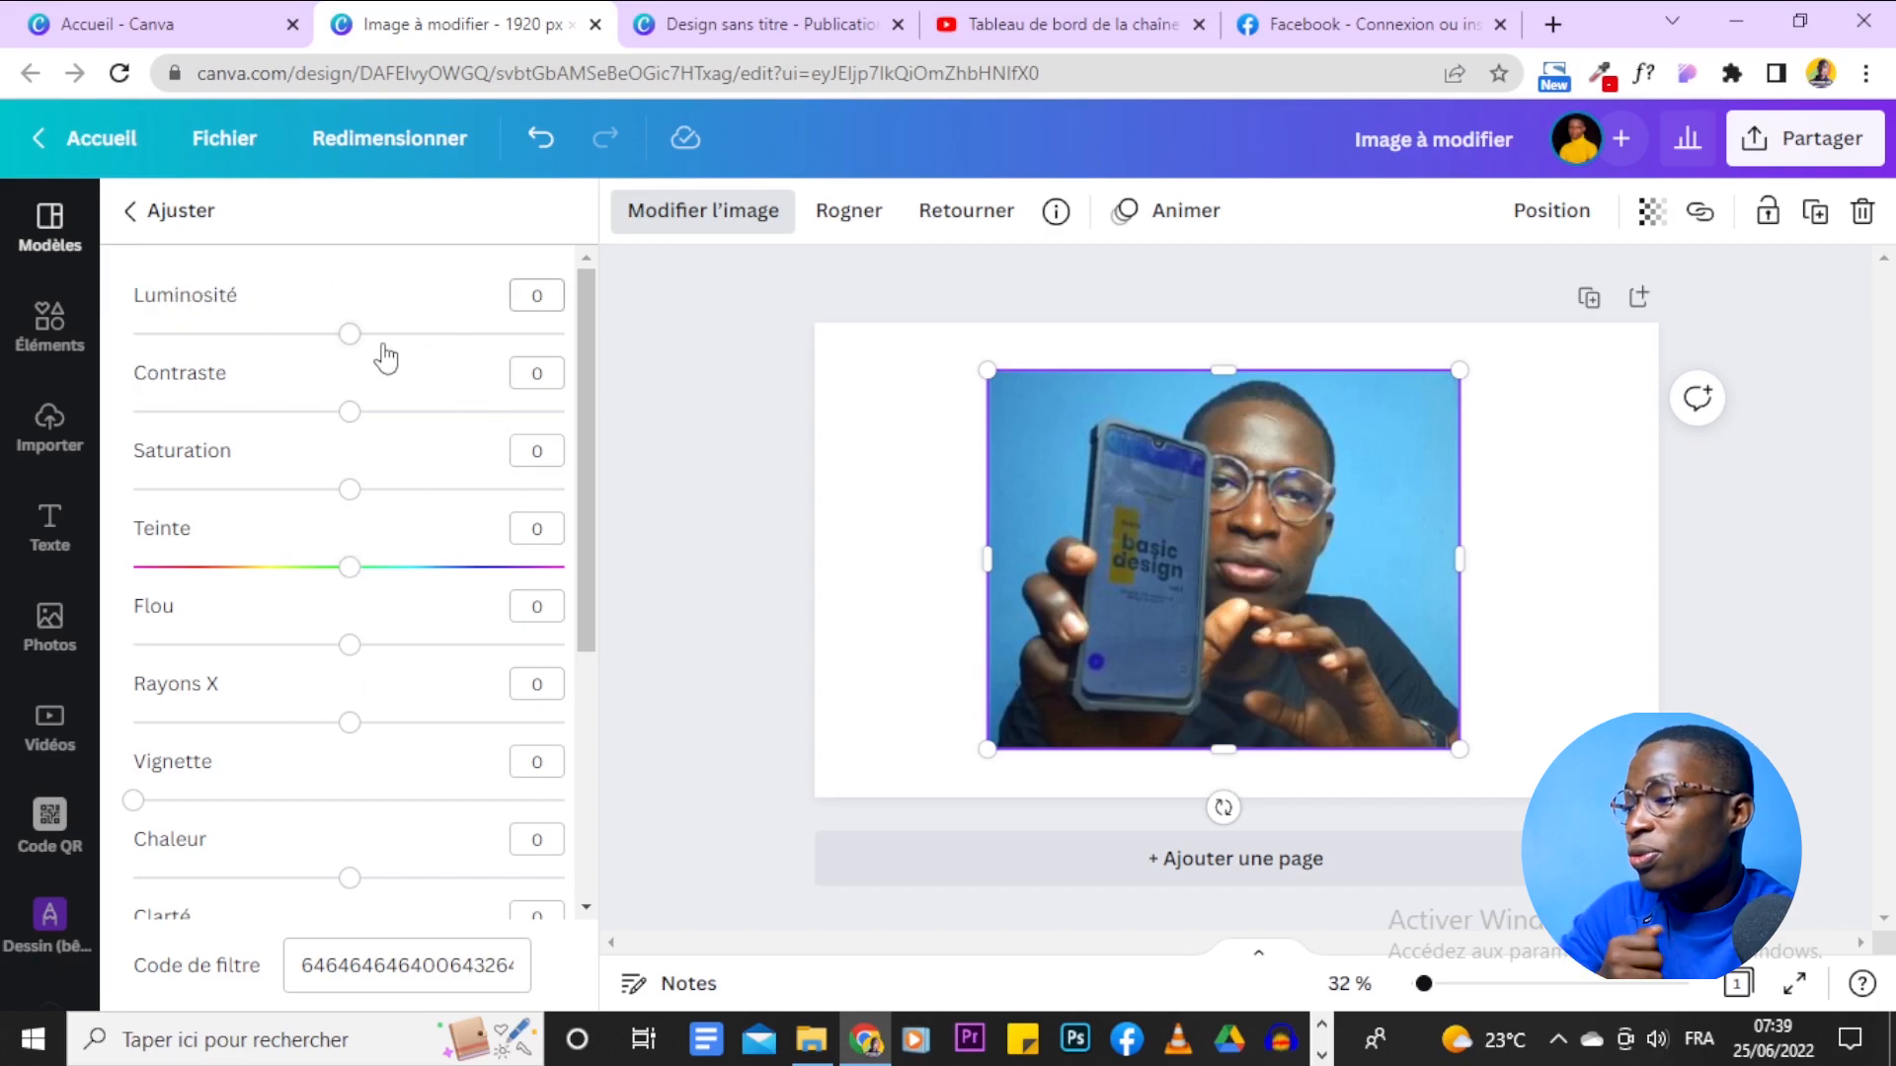
drag(356, 335, 398, 339)
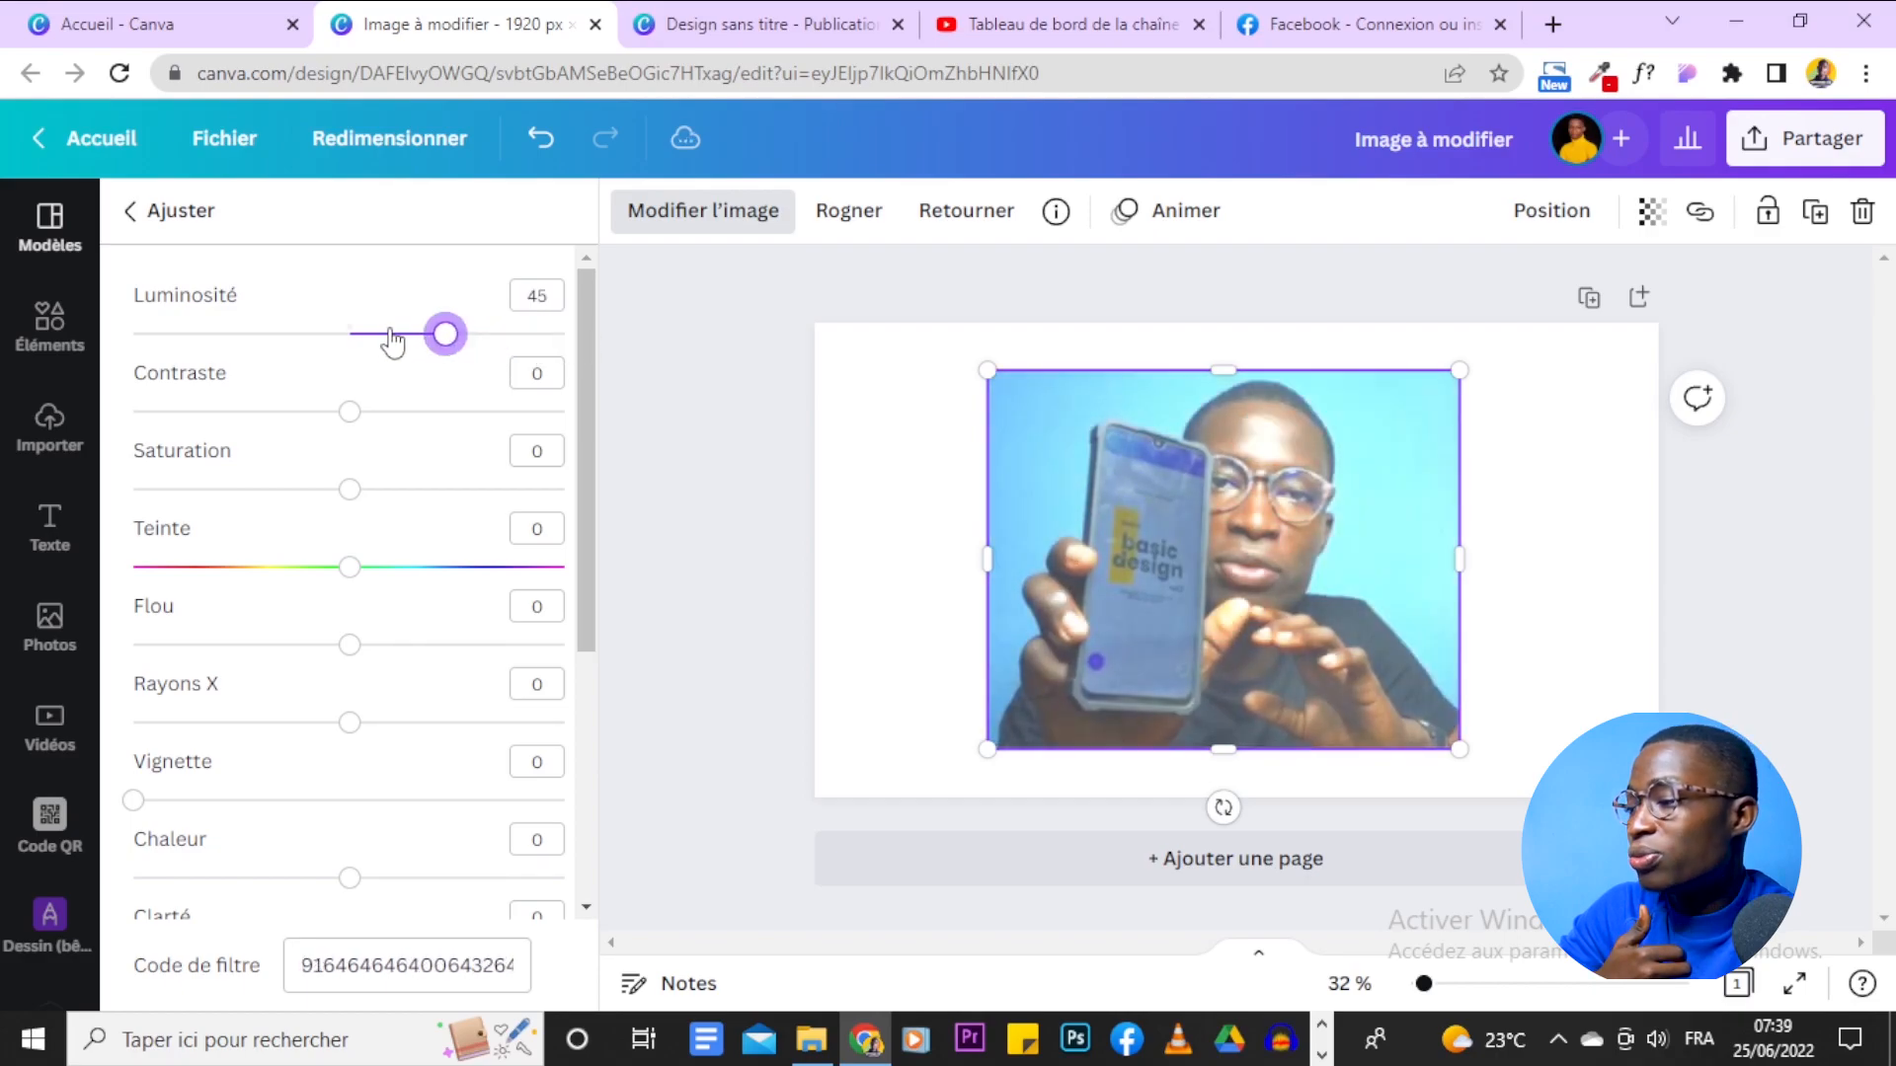
mouse_move(362, 421)
mouse_down()
mouse_move(672, 425)
mouse_move(140, 412)
mouse_move(385, 411)
mouse_move(330, 411)
mouse_up()
drag(354, 494, 294, 489)
drag(349, 567, 465, 728)
drag(136, 801, 359, 800)
drag(410, 878, 464, 878)
Try Vibrance 32, Faire ressortir une couleur en particulier 100, Ombré 37 and Fondu 51 on the photo.
scroll(434, 815, down, 4)
drag(209, 622, 273, 620)
drag(341, 727, 584, 738)
drag(343, 804, 432, 805)
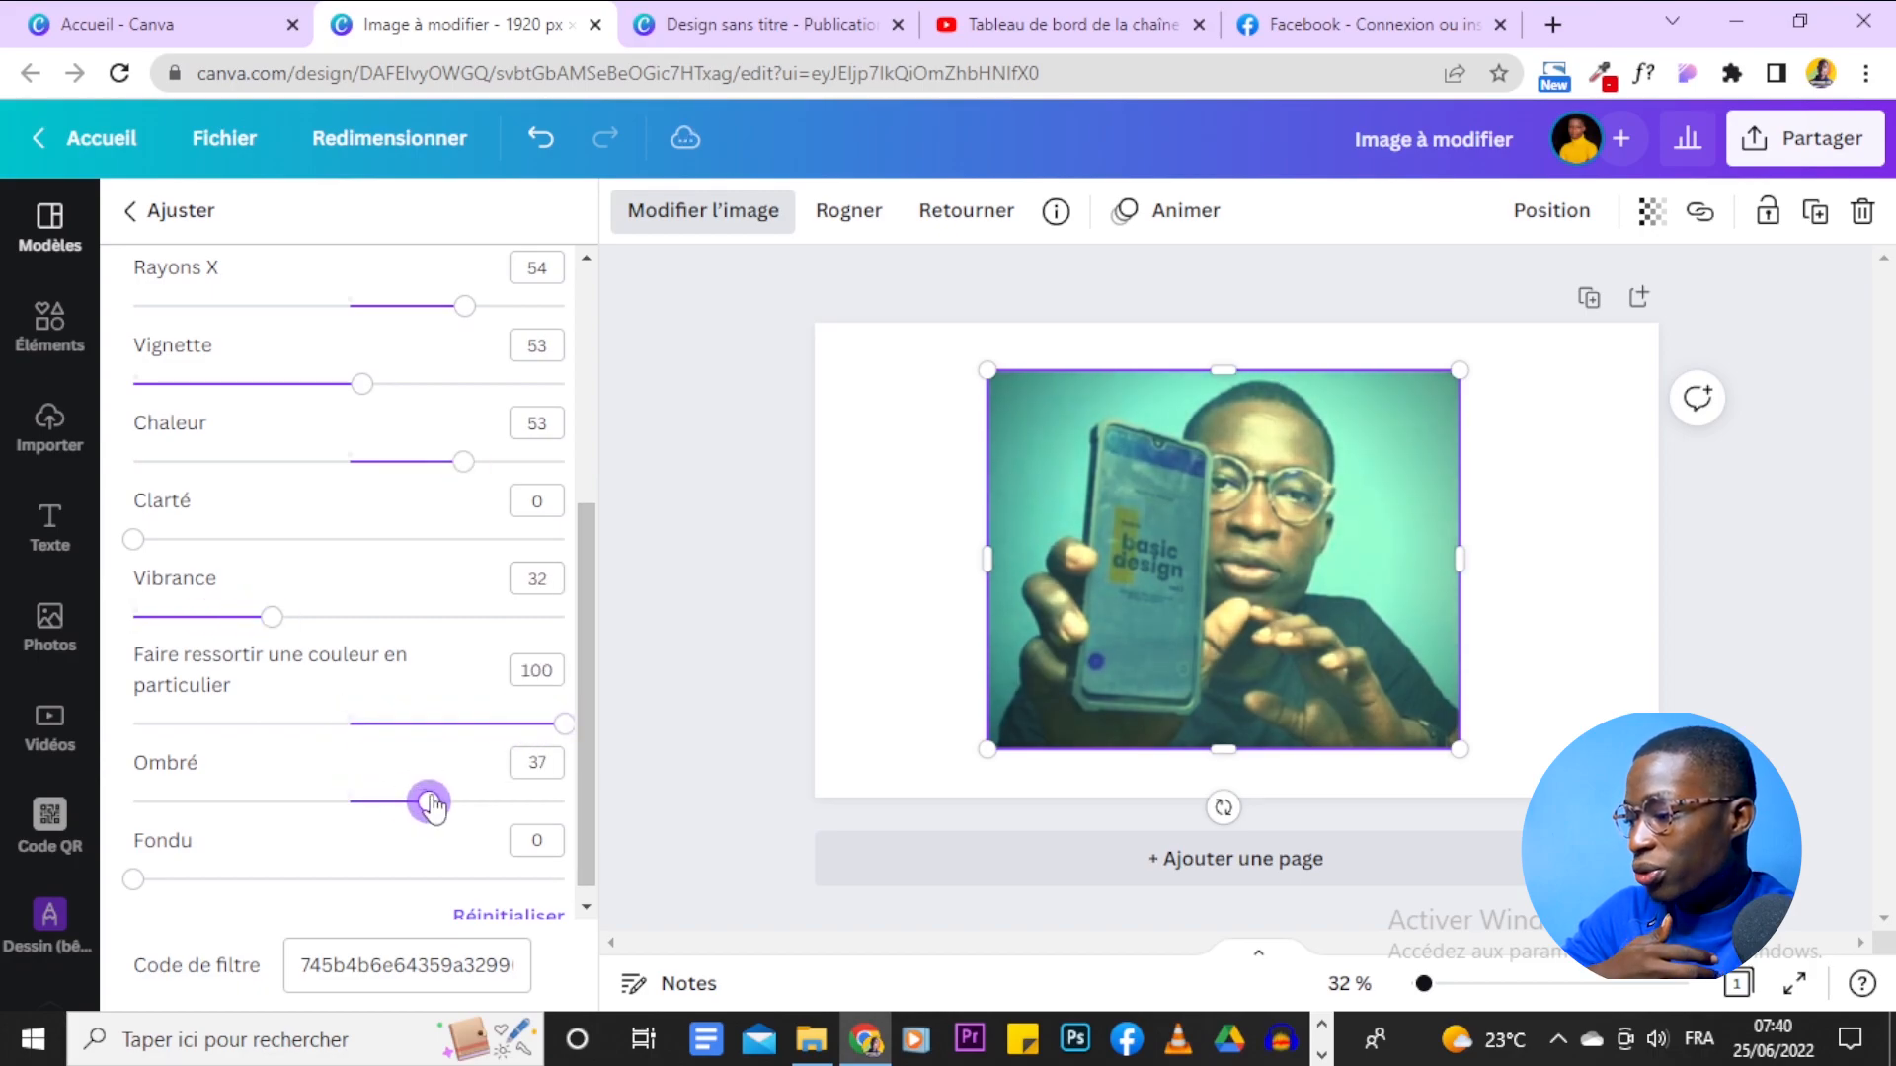
scroll(331, 839, down, 1)
drag(225, 867, 381, 863)
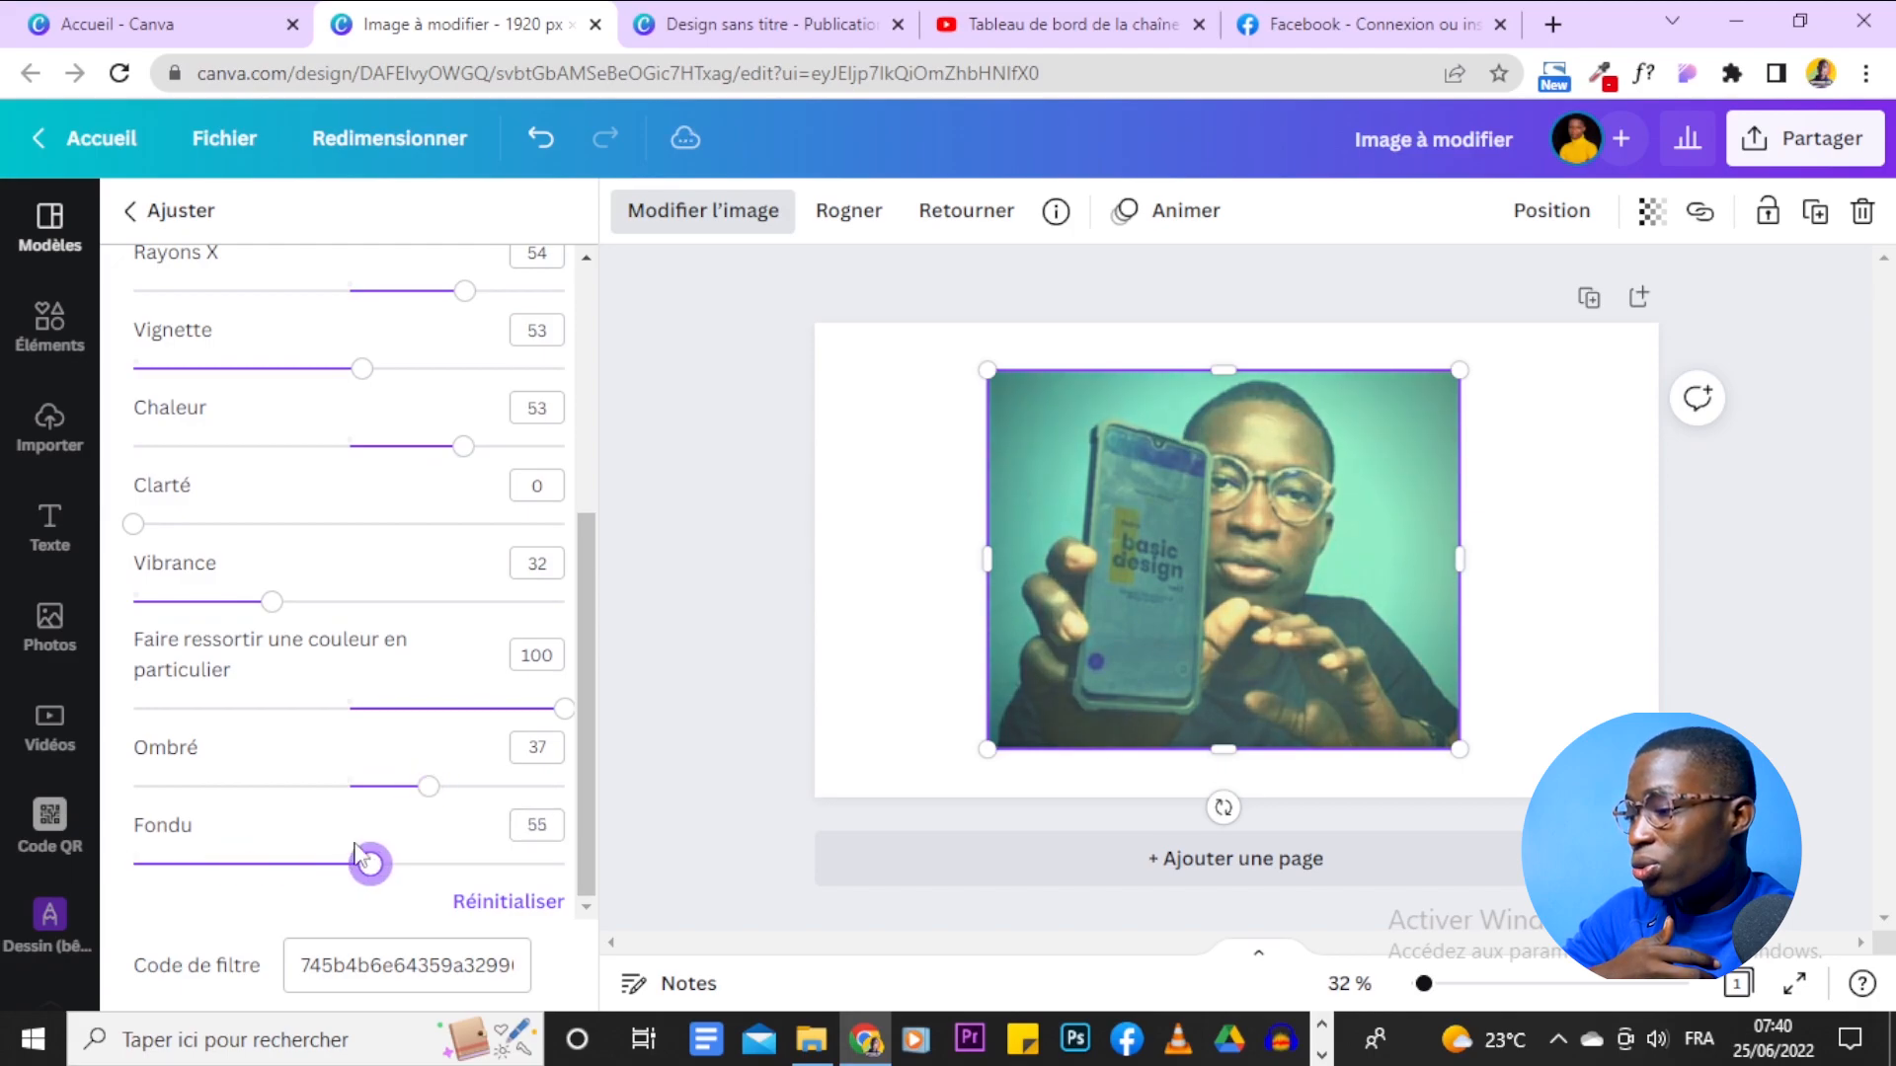
Review the photo's changed adjustments and reset all of them to their defaults.
scroll(452, 691, up, 5)
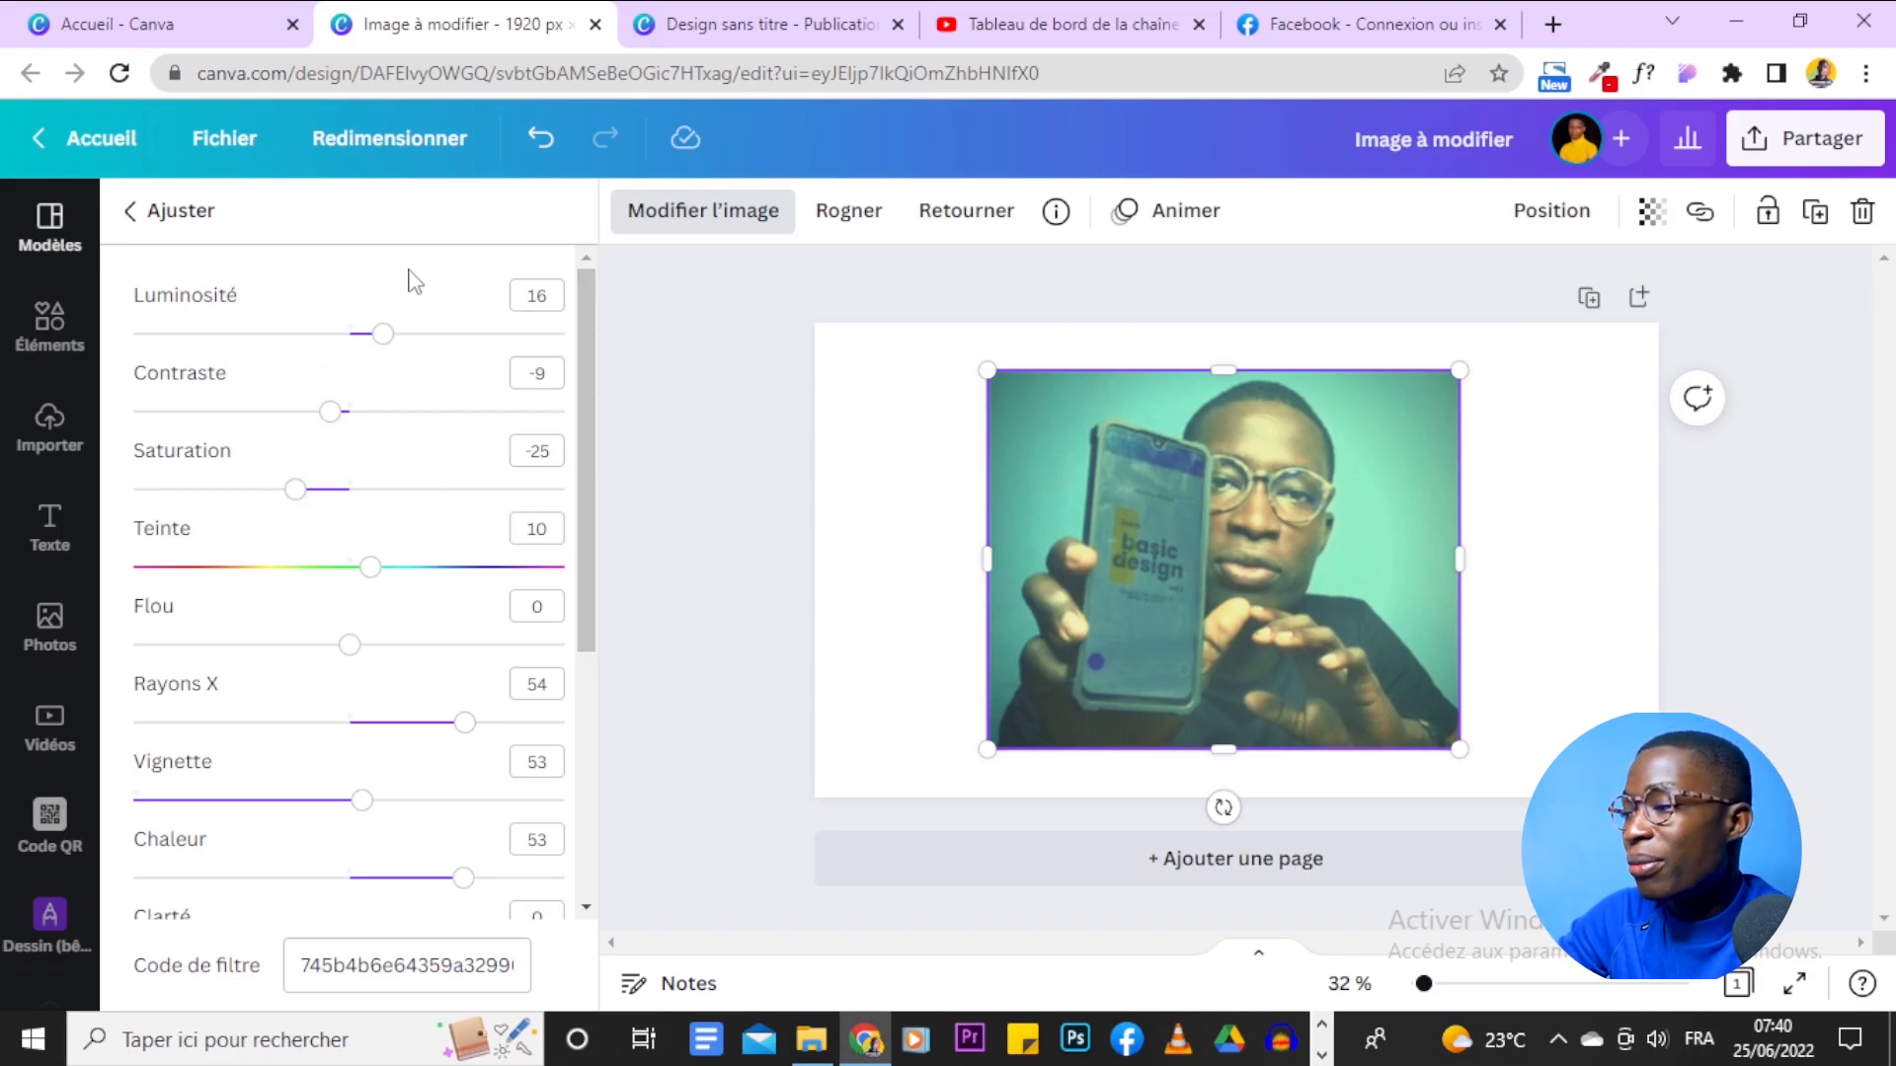
scroll(375, 297, down, 5)
scroll(346, 324, up, 5)
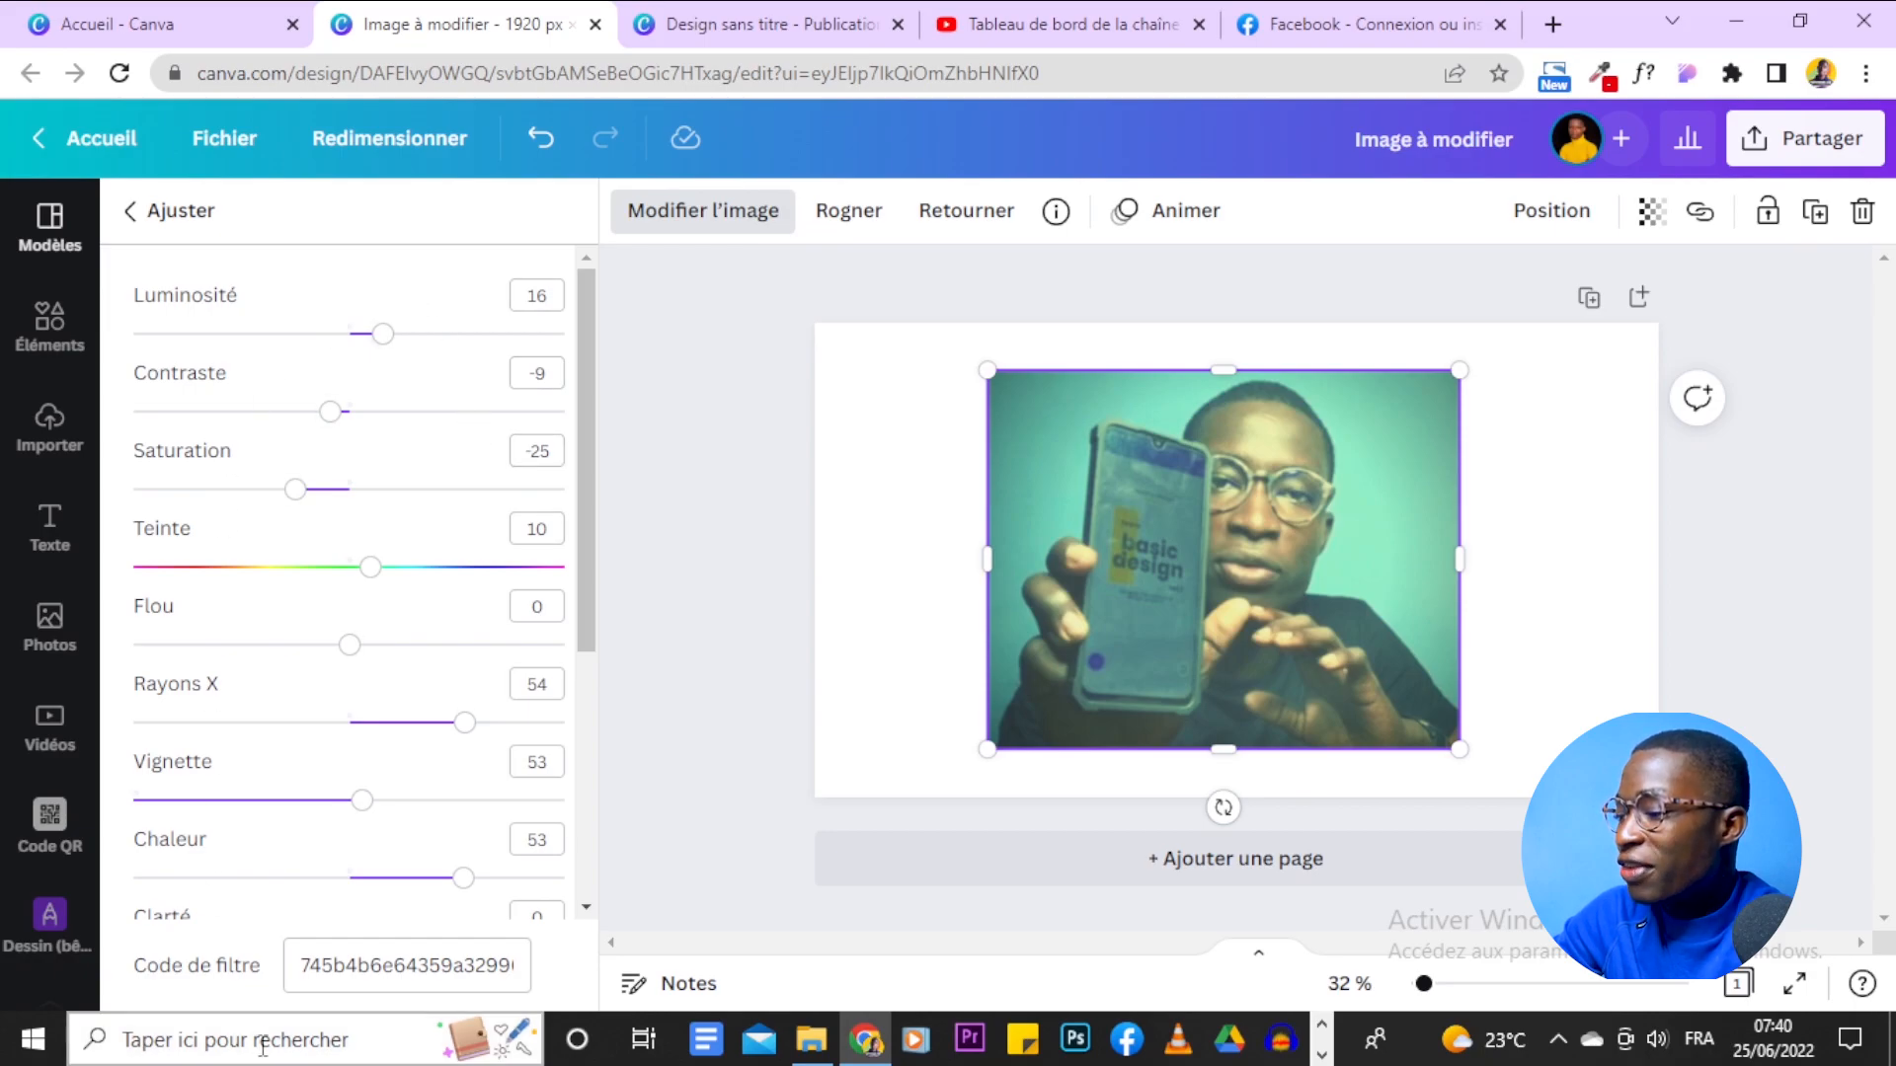
scroll(287, 372, down, 5)
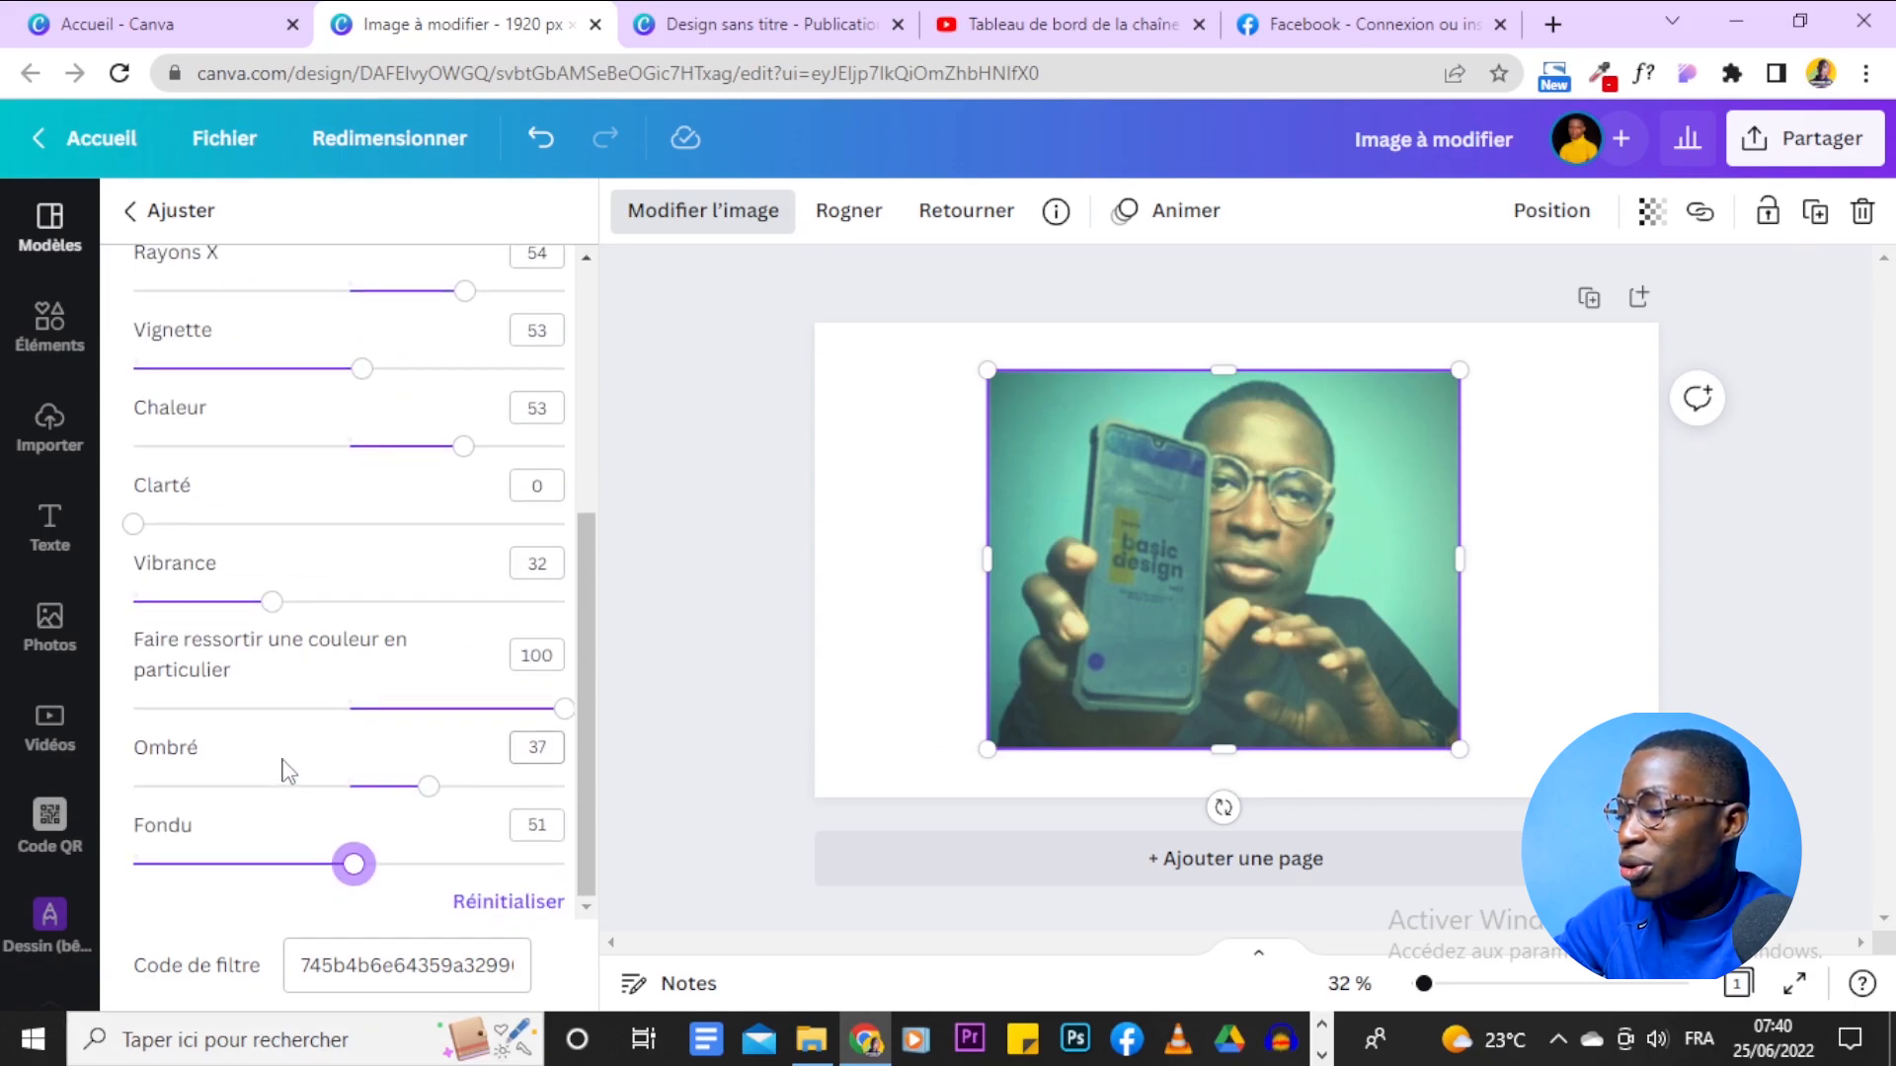
click(529, 905)
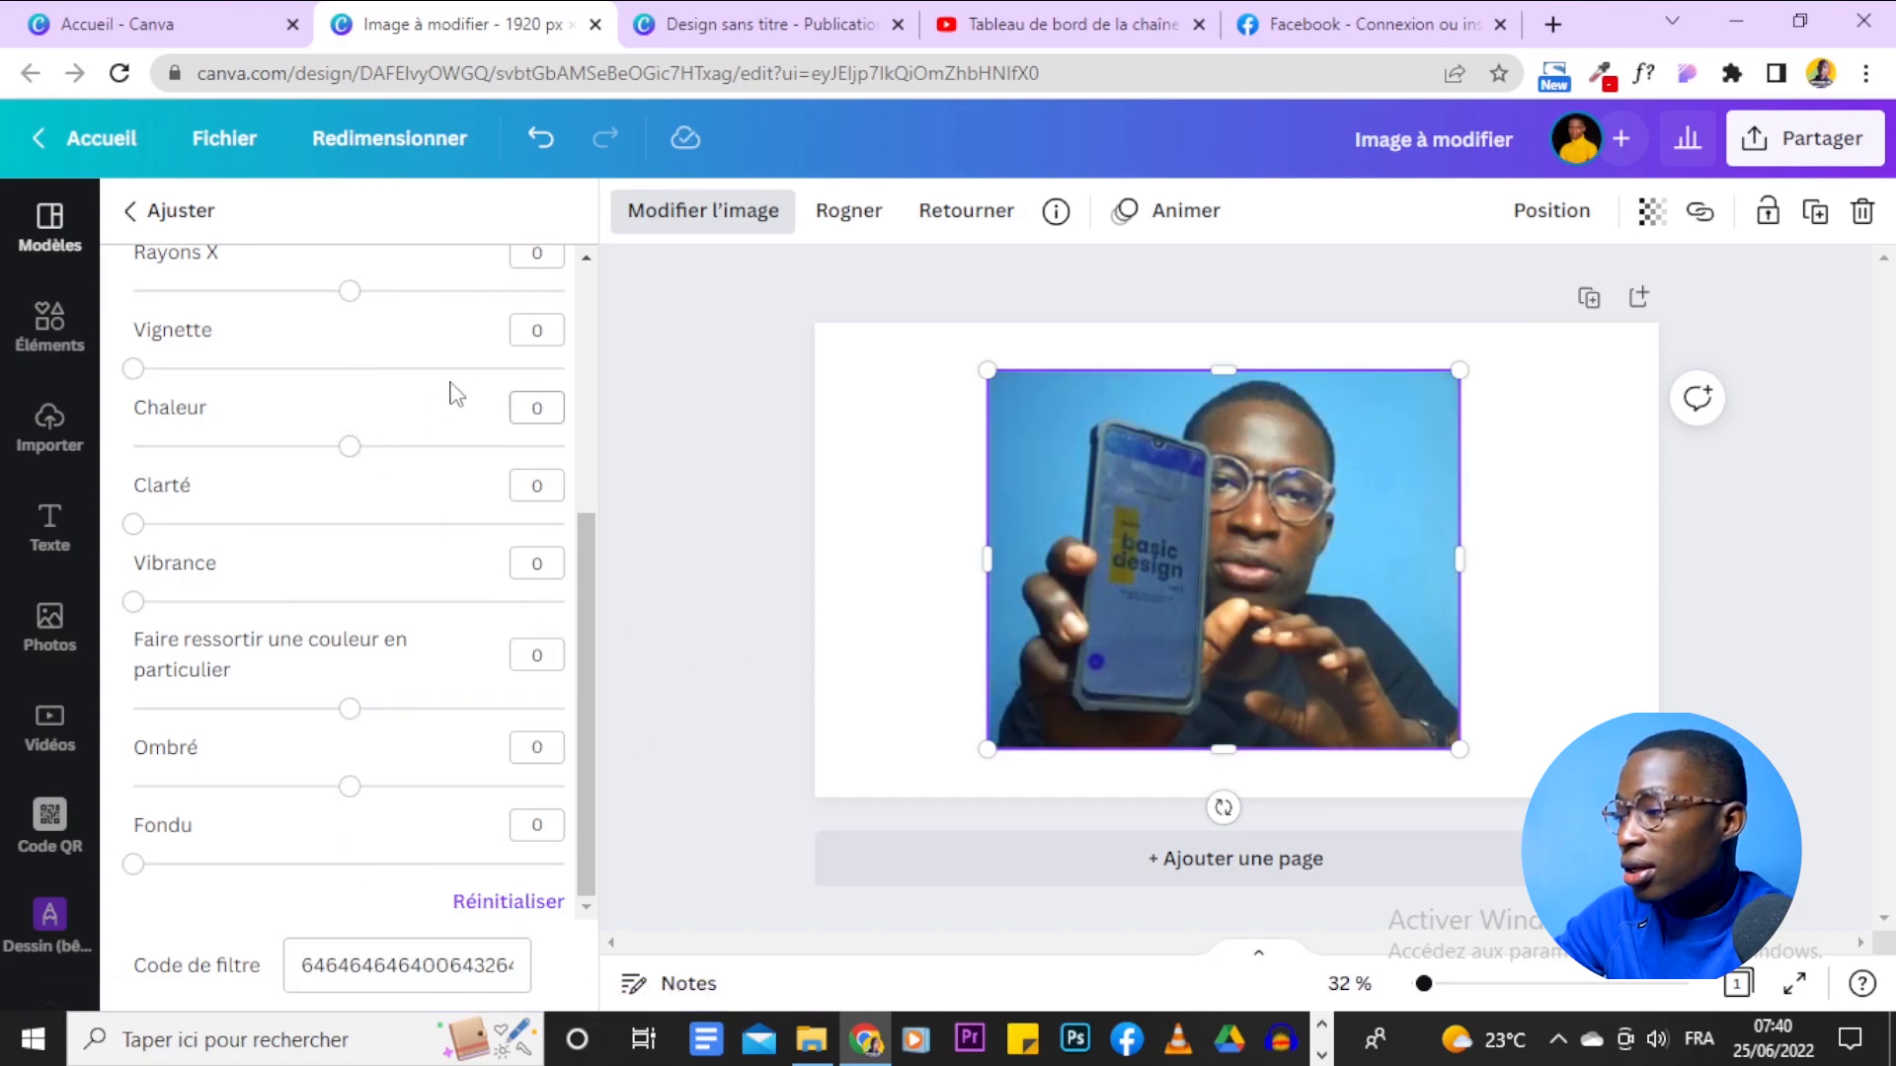
scroll(478, 377, up, 5)
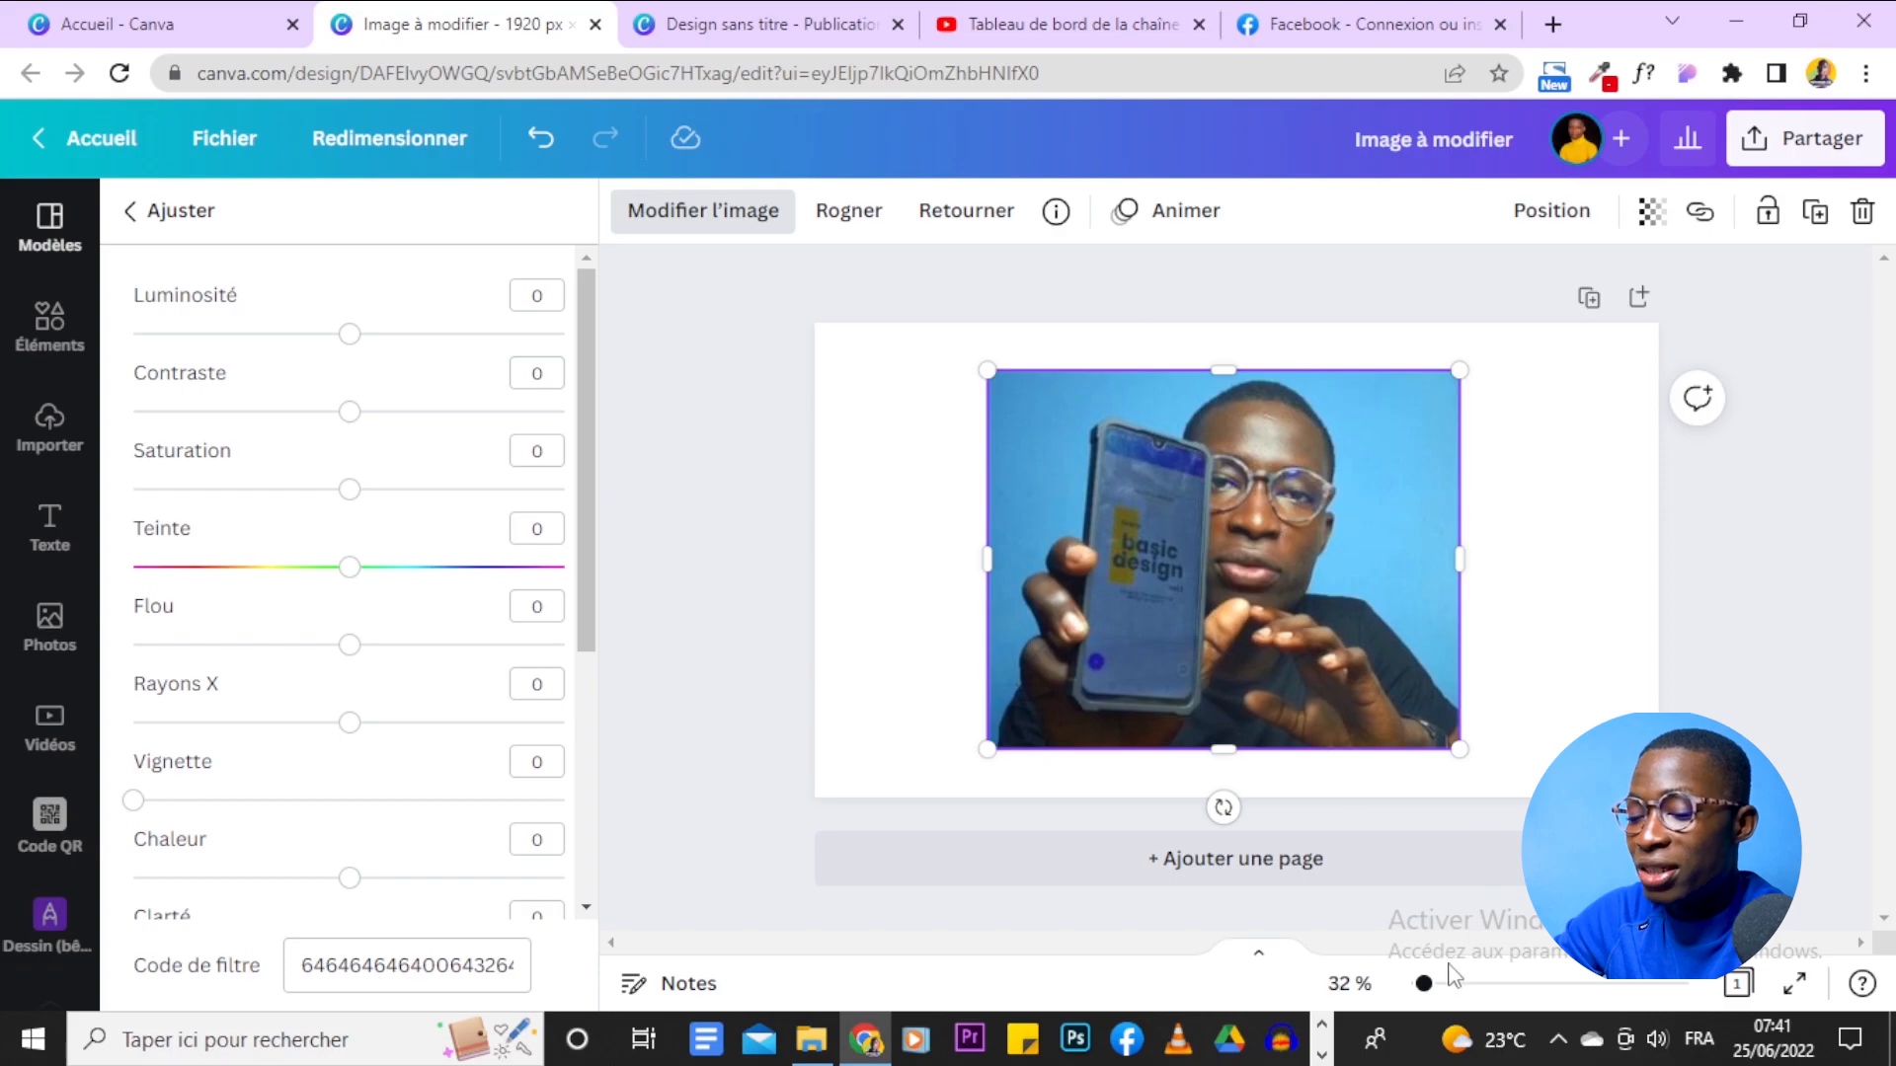
Darken the photo slightly by setting its Luminosité adjustment to -5.
drag(1422, 984, 1443, 993)
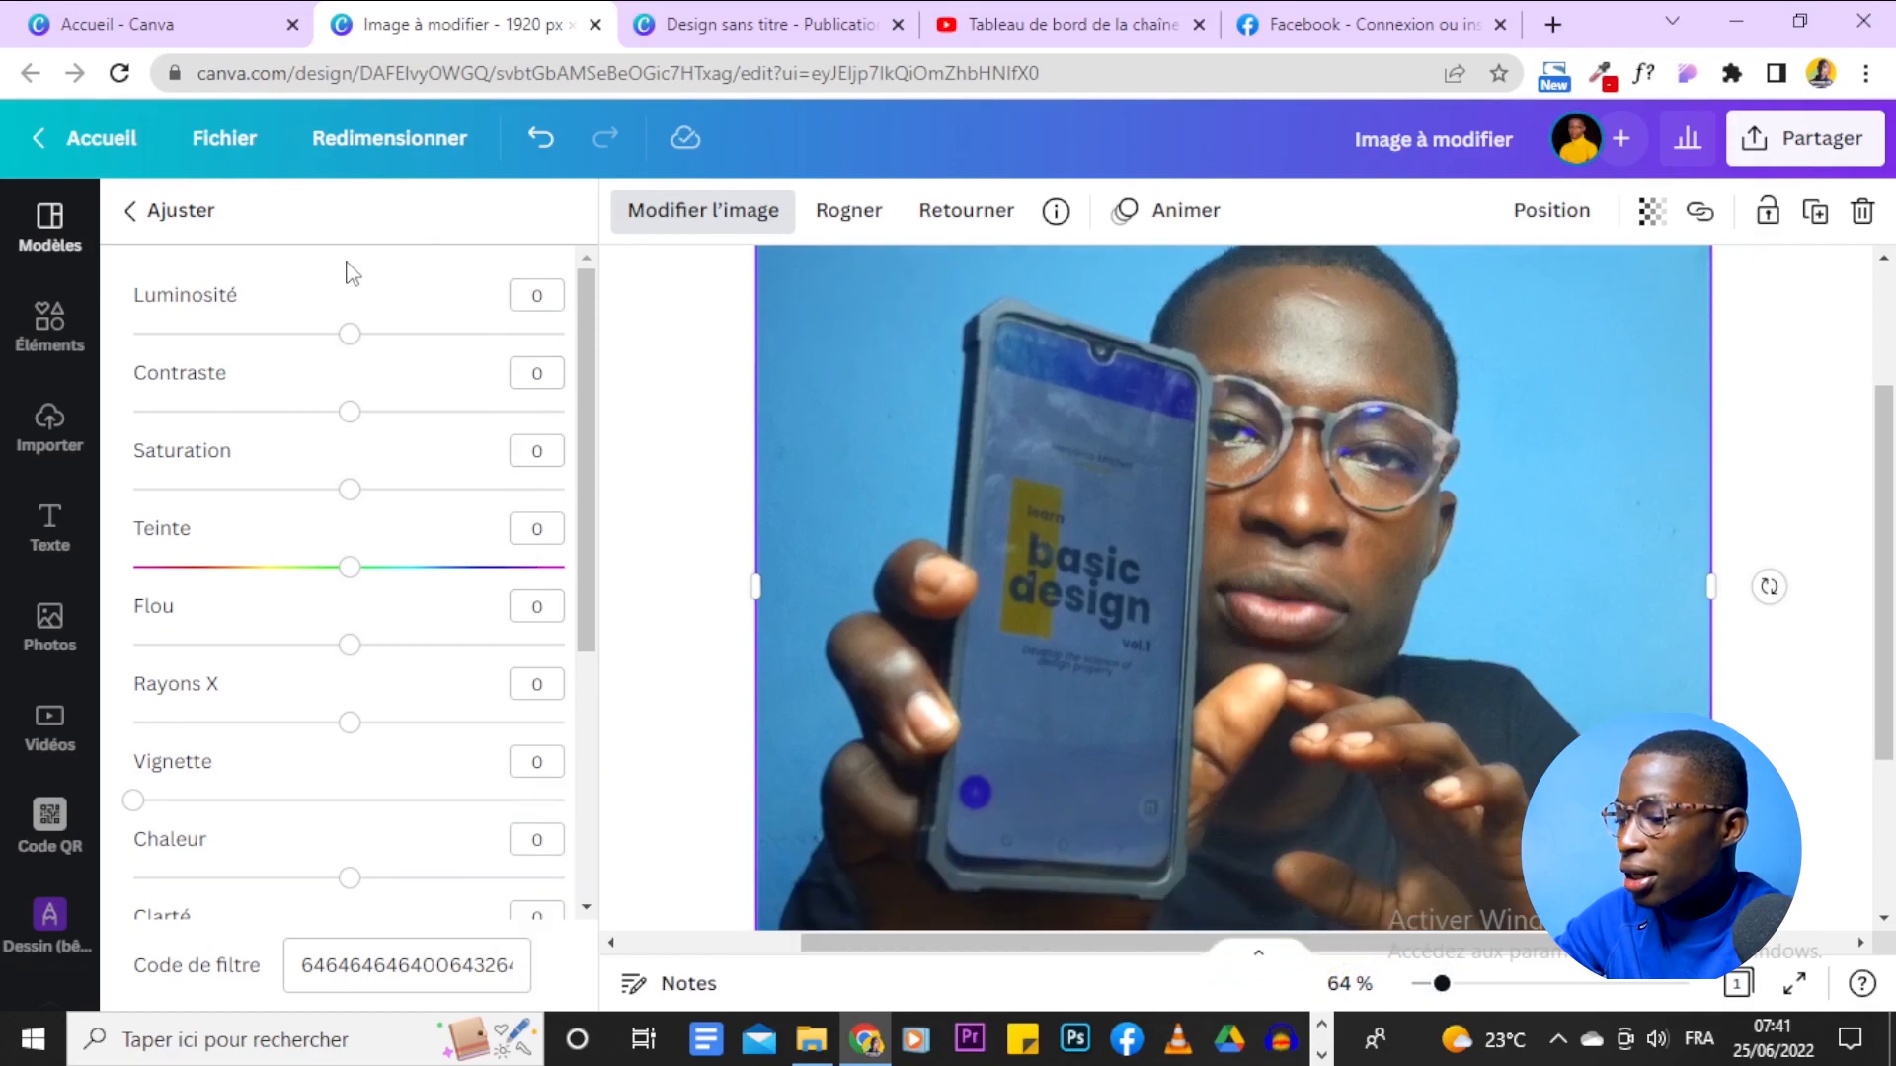
click(353, 334)
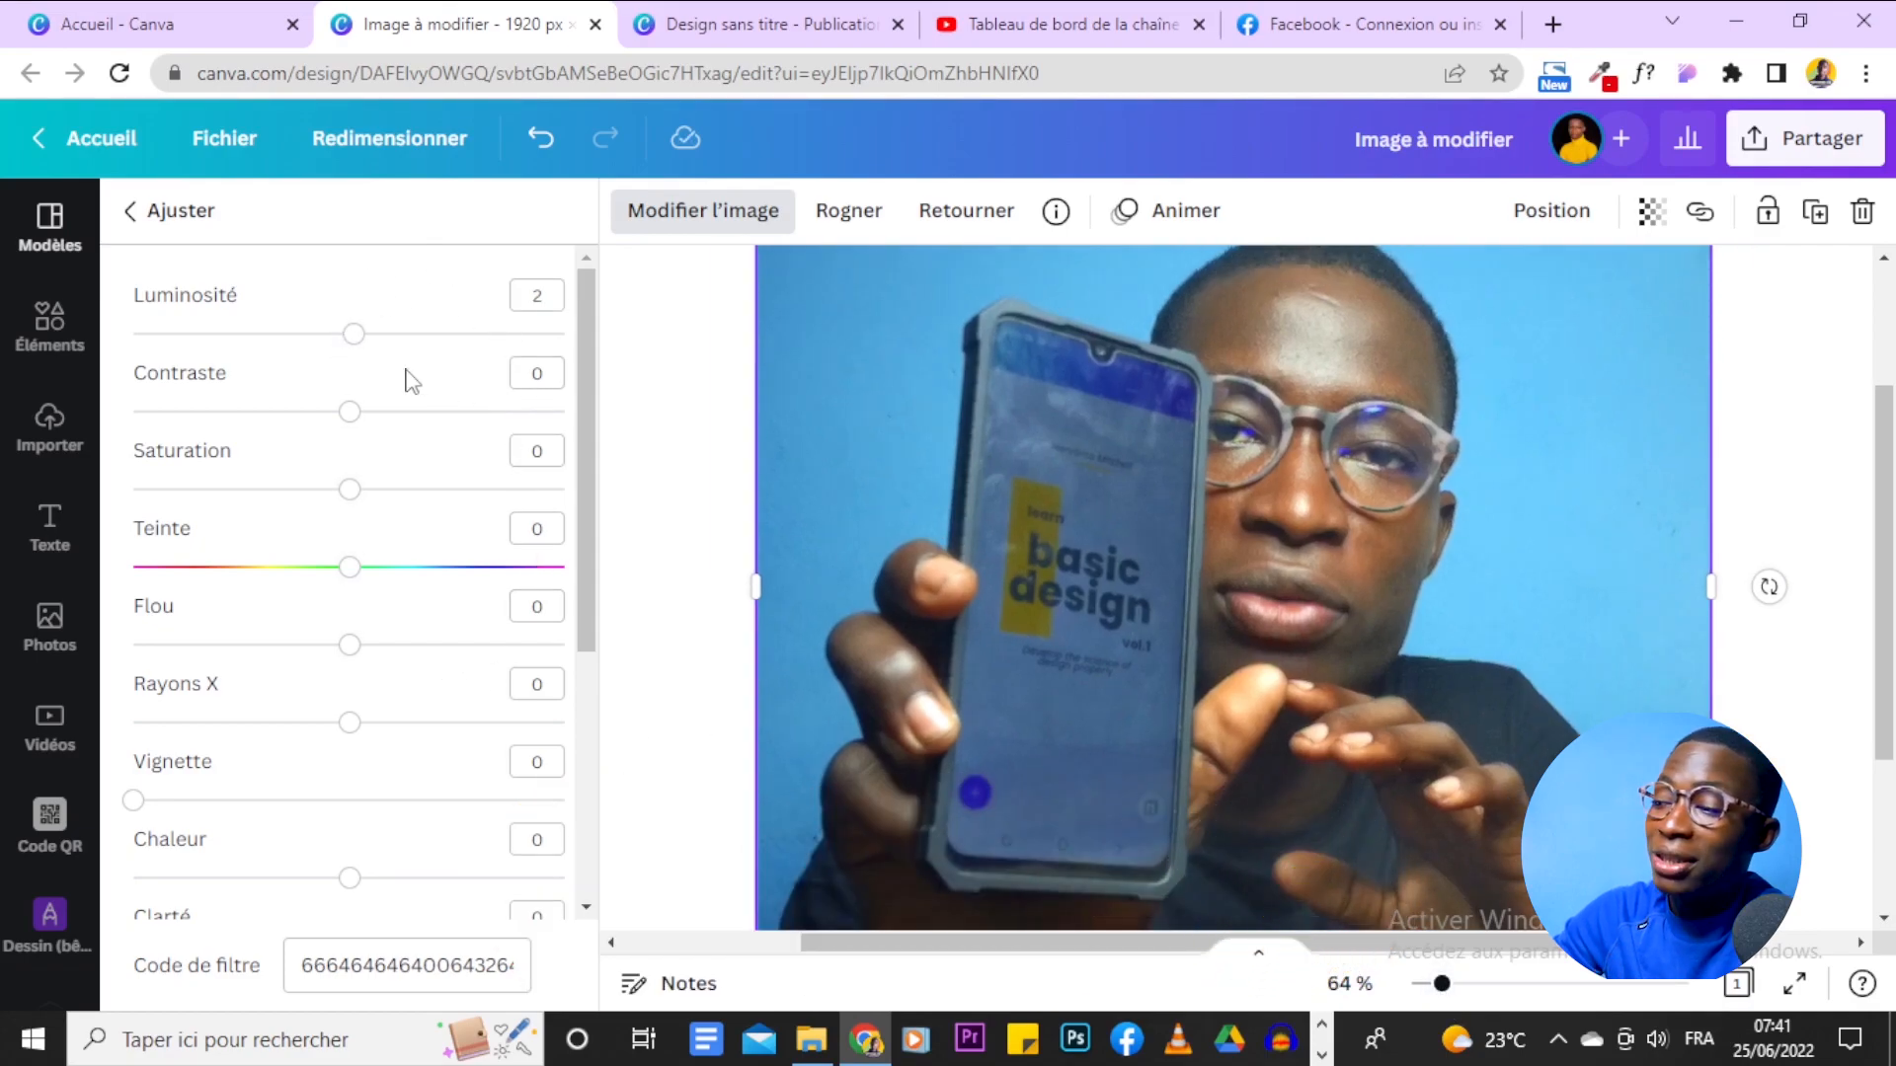
click(354, 334)
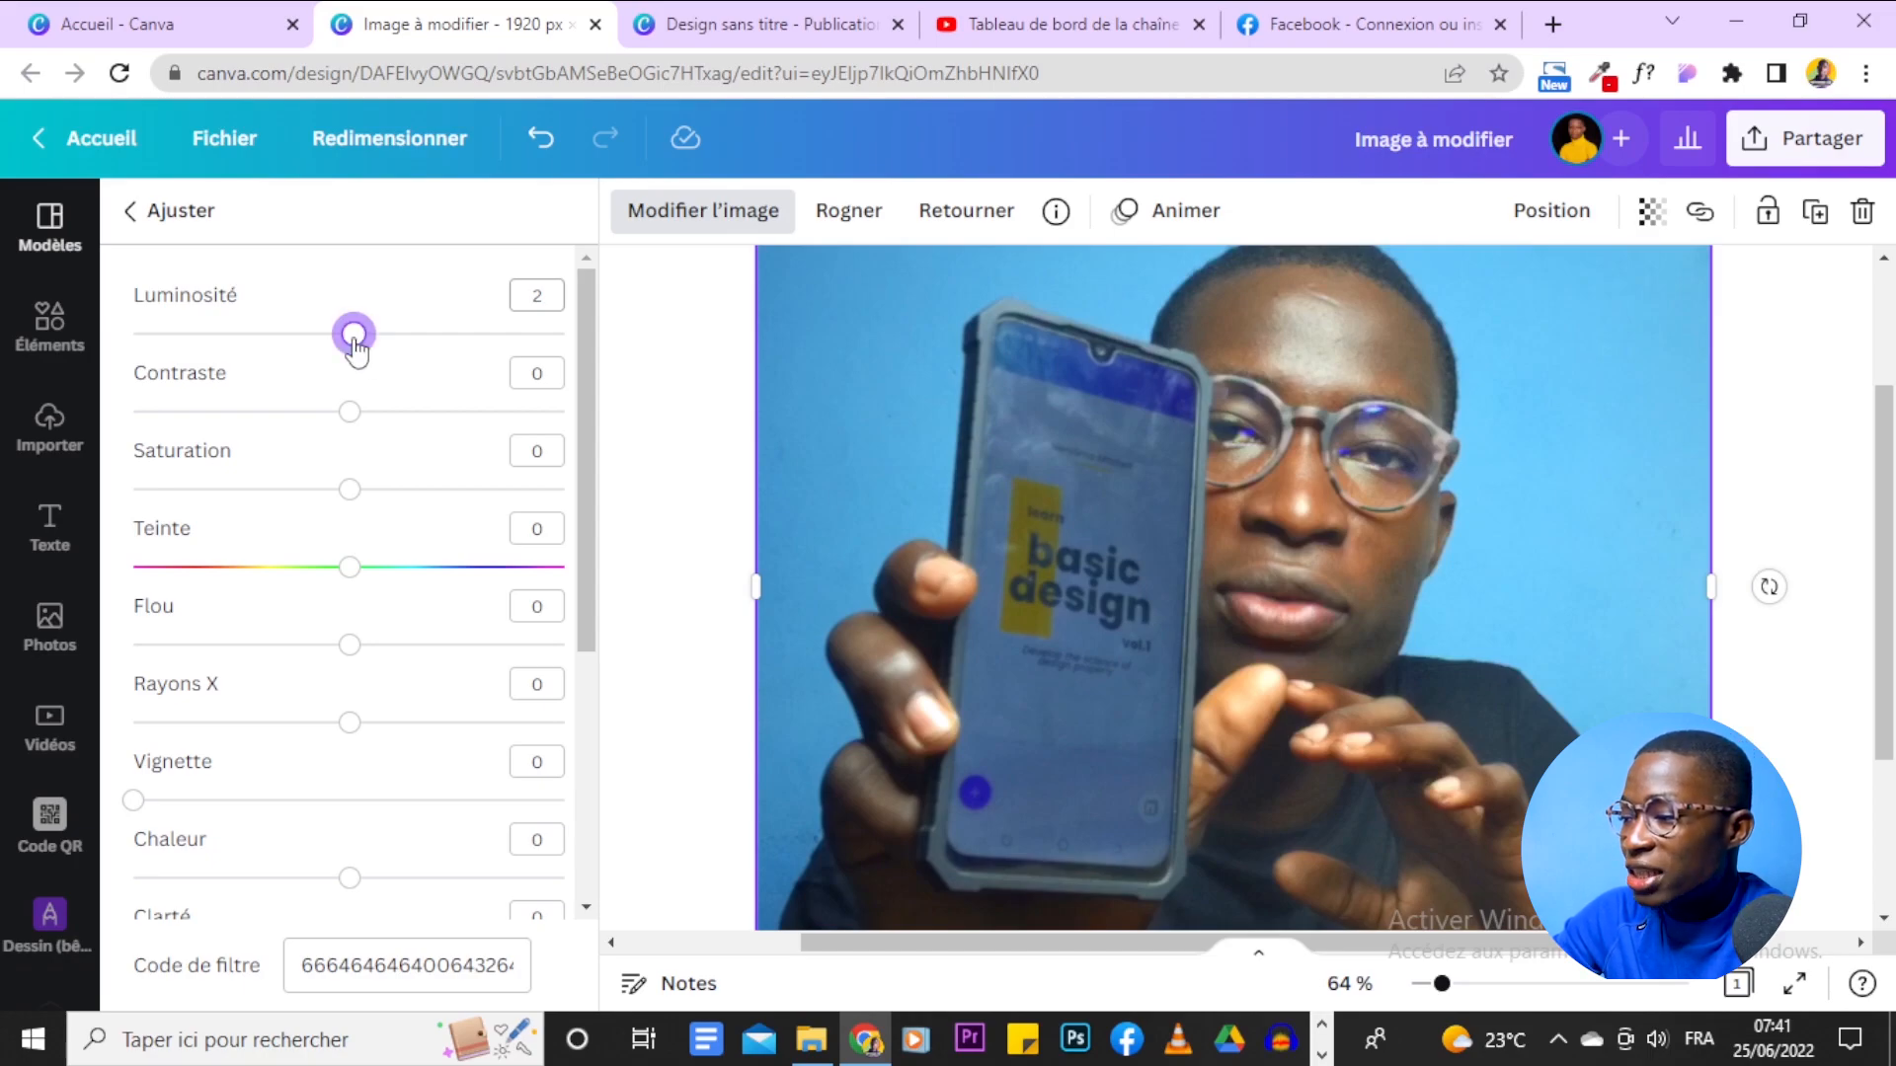
drag(353, 338, 336, 341)
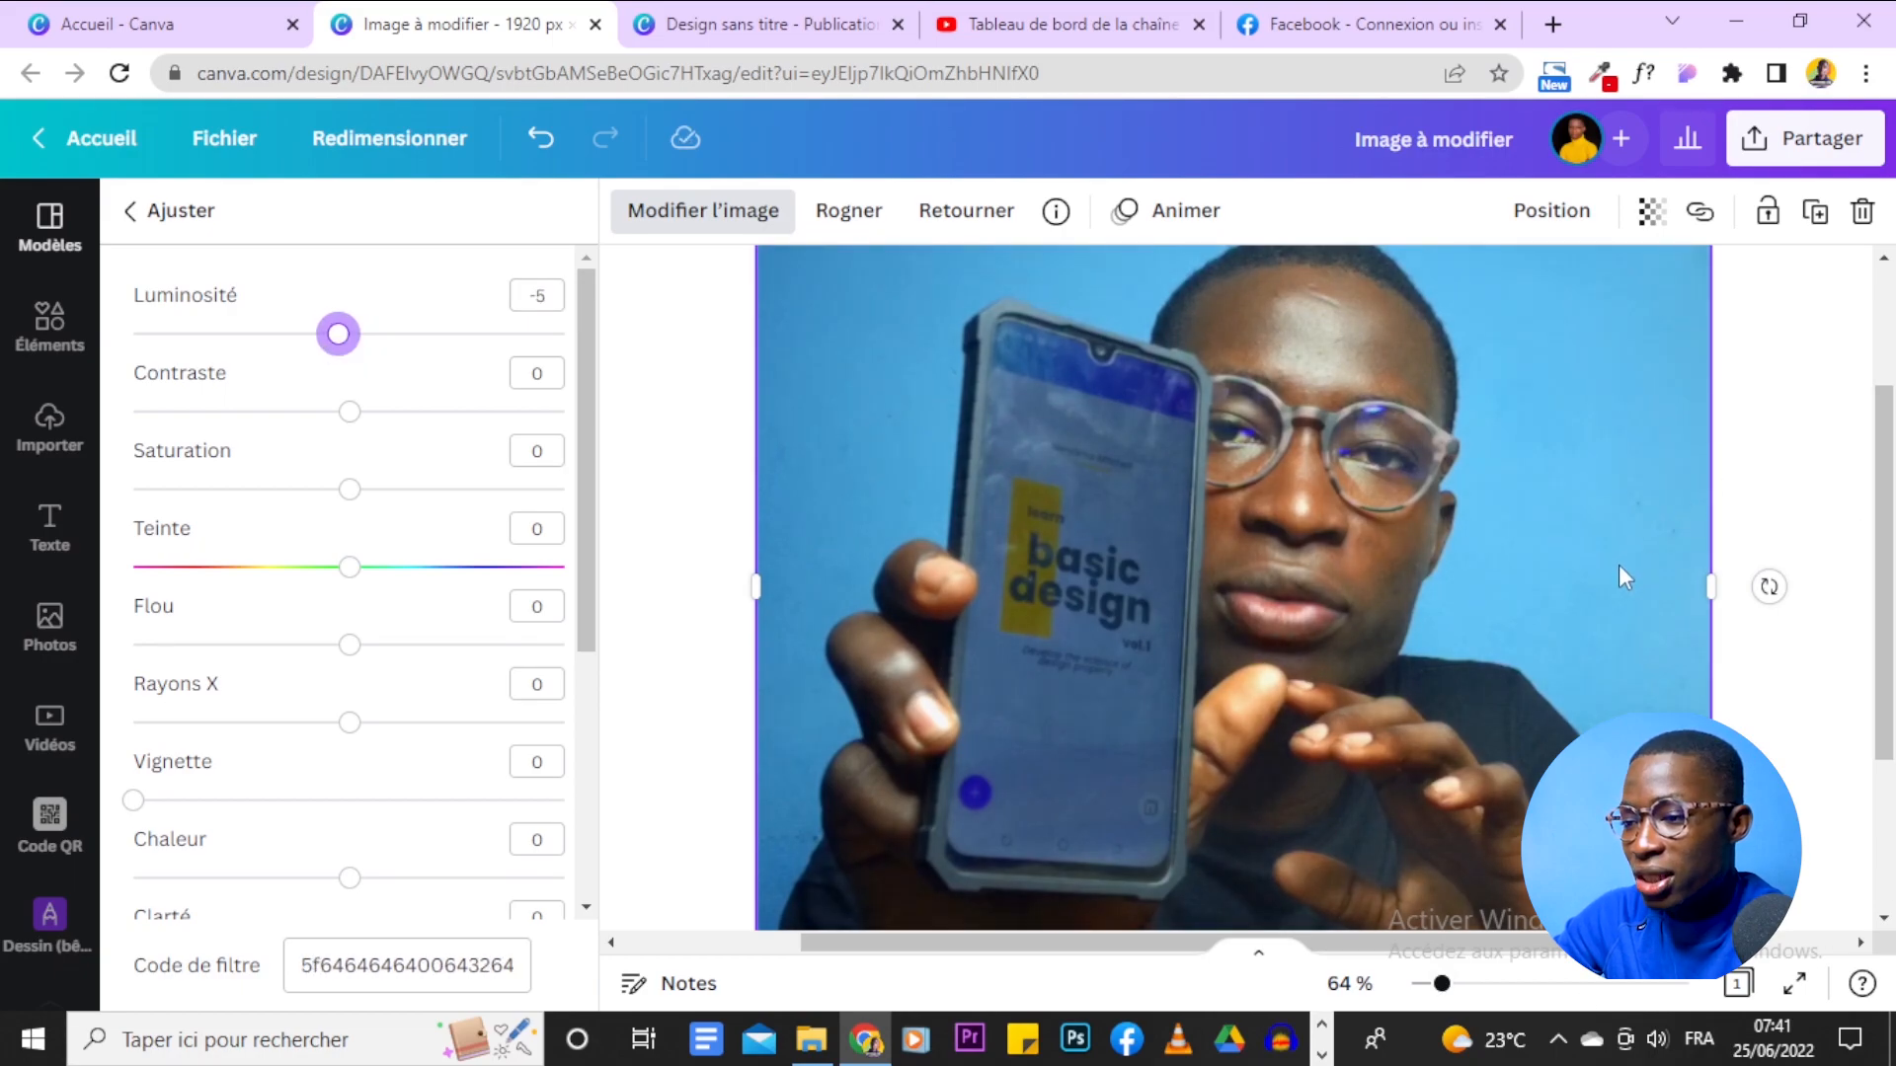
Raise the photo's Contraste adjustment and set it to exactly 10.
scroll(1620, 566, down, 1)
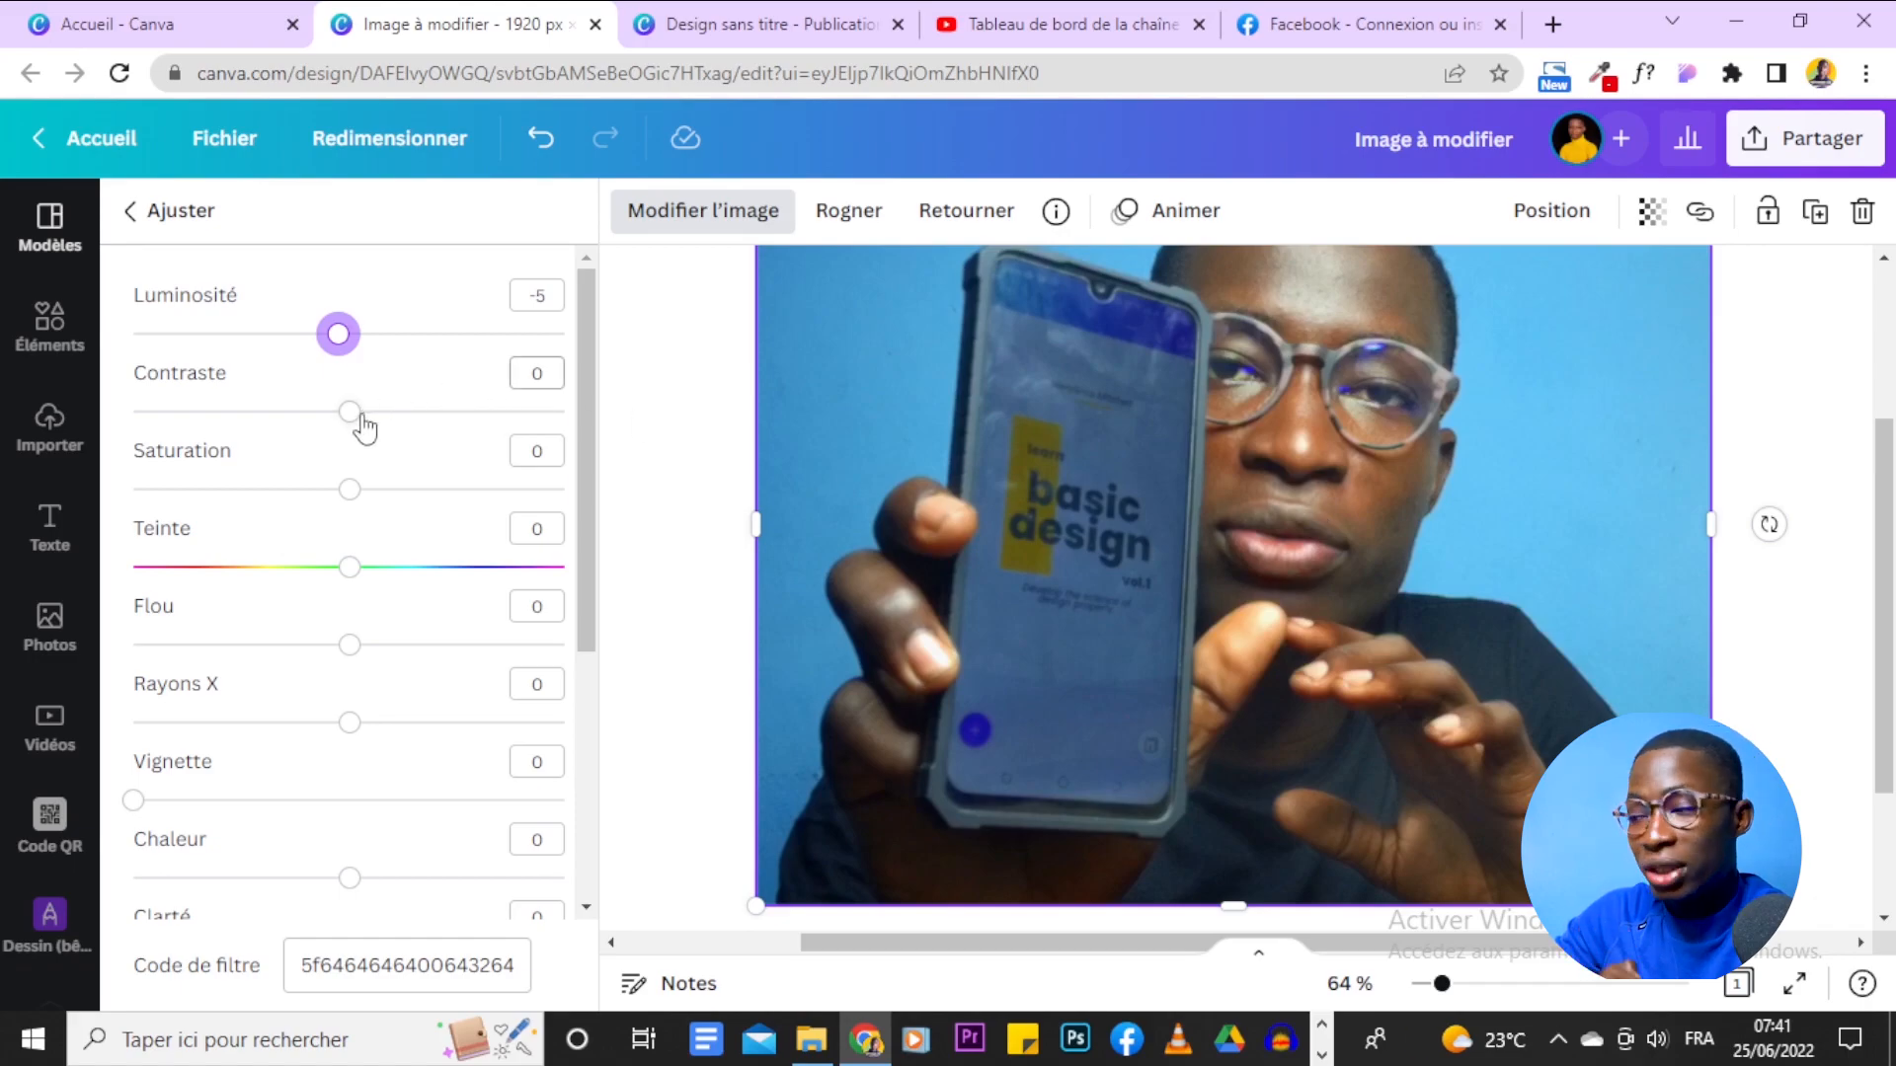
drag(361, 420, 368, 418)
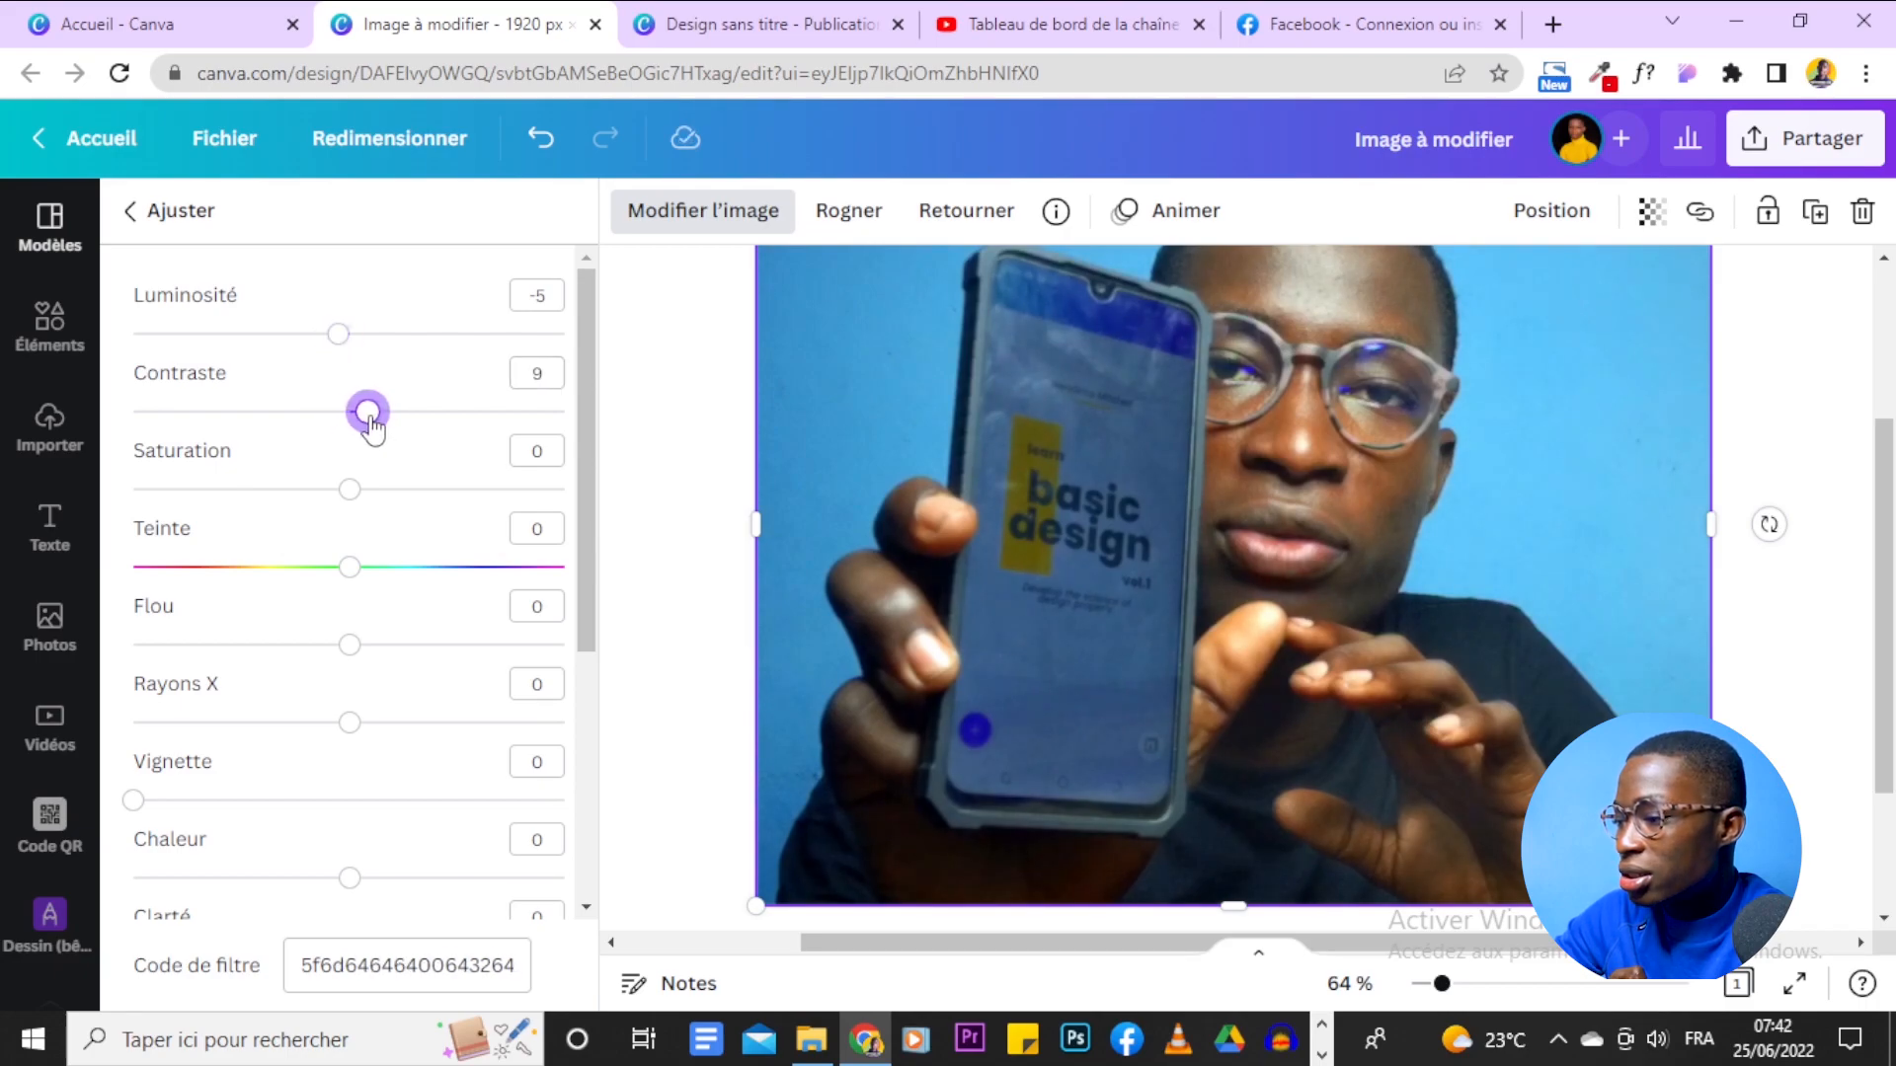
click(538, 373)
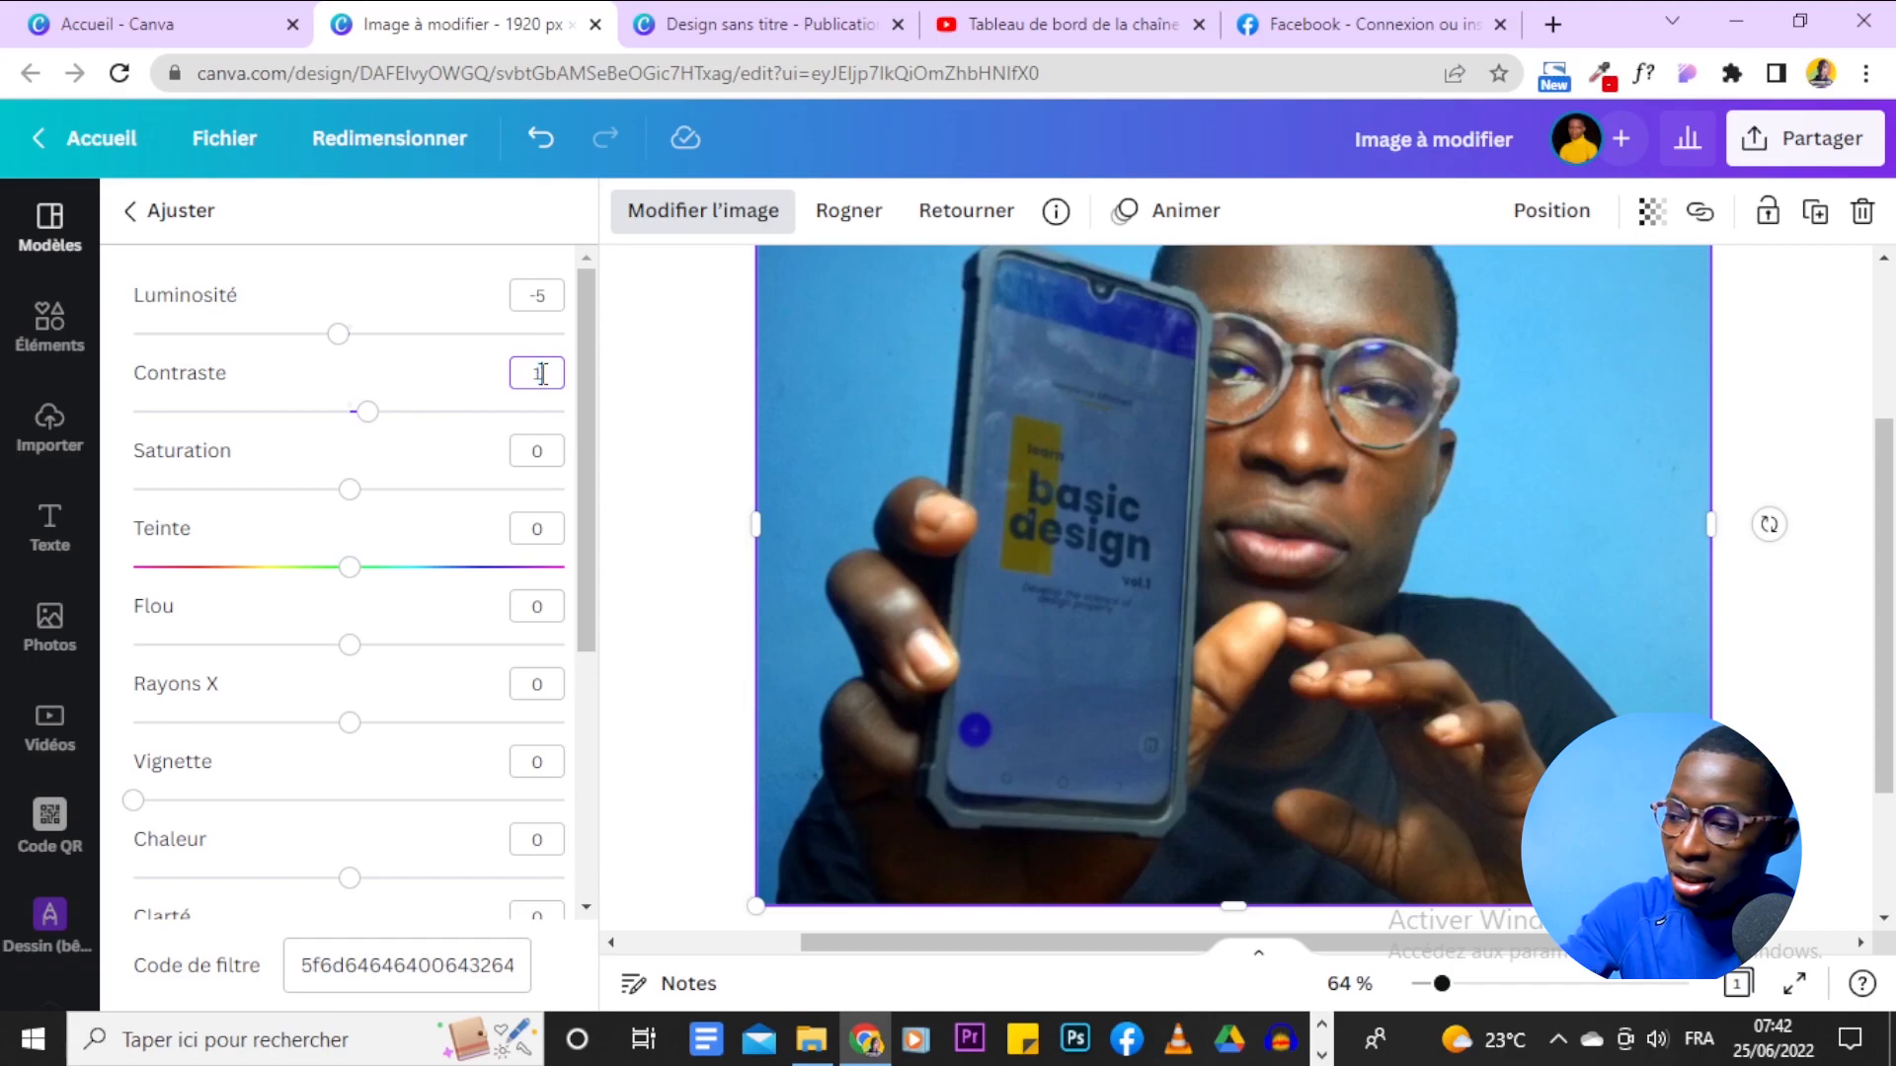
text(10)
key(Return)
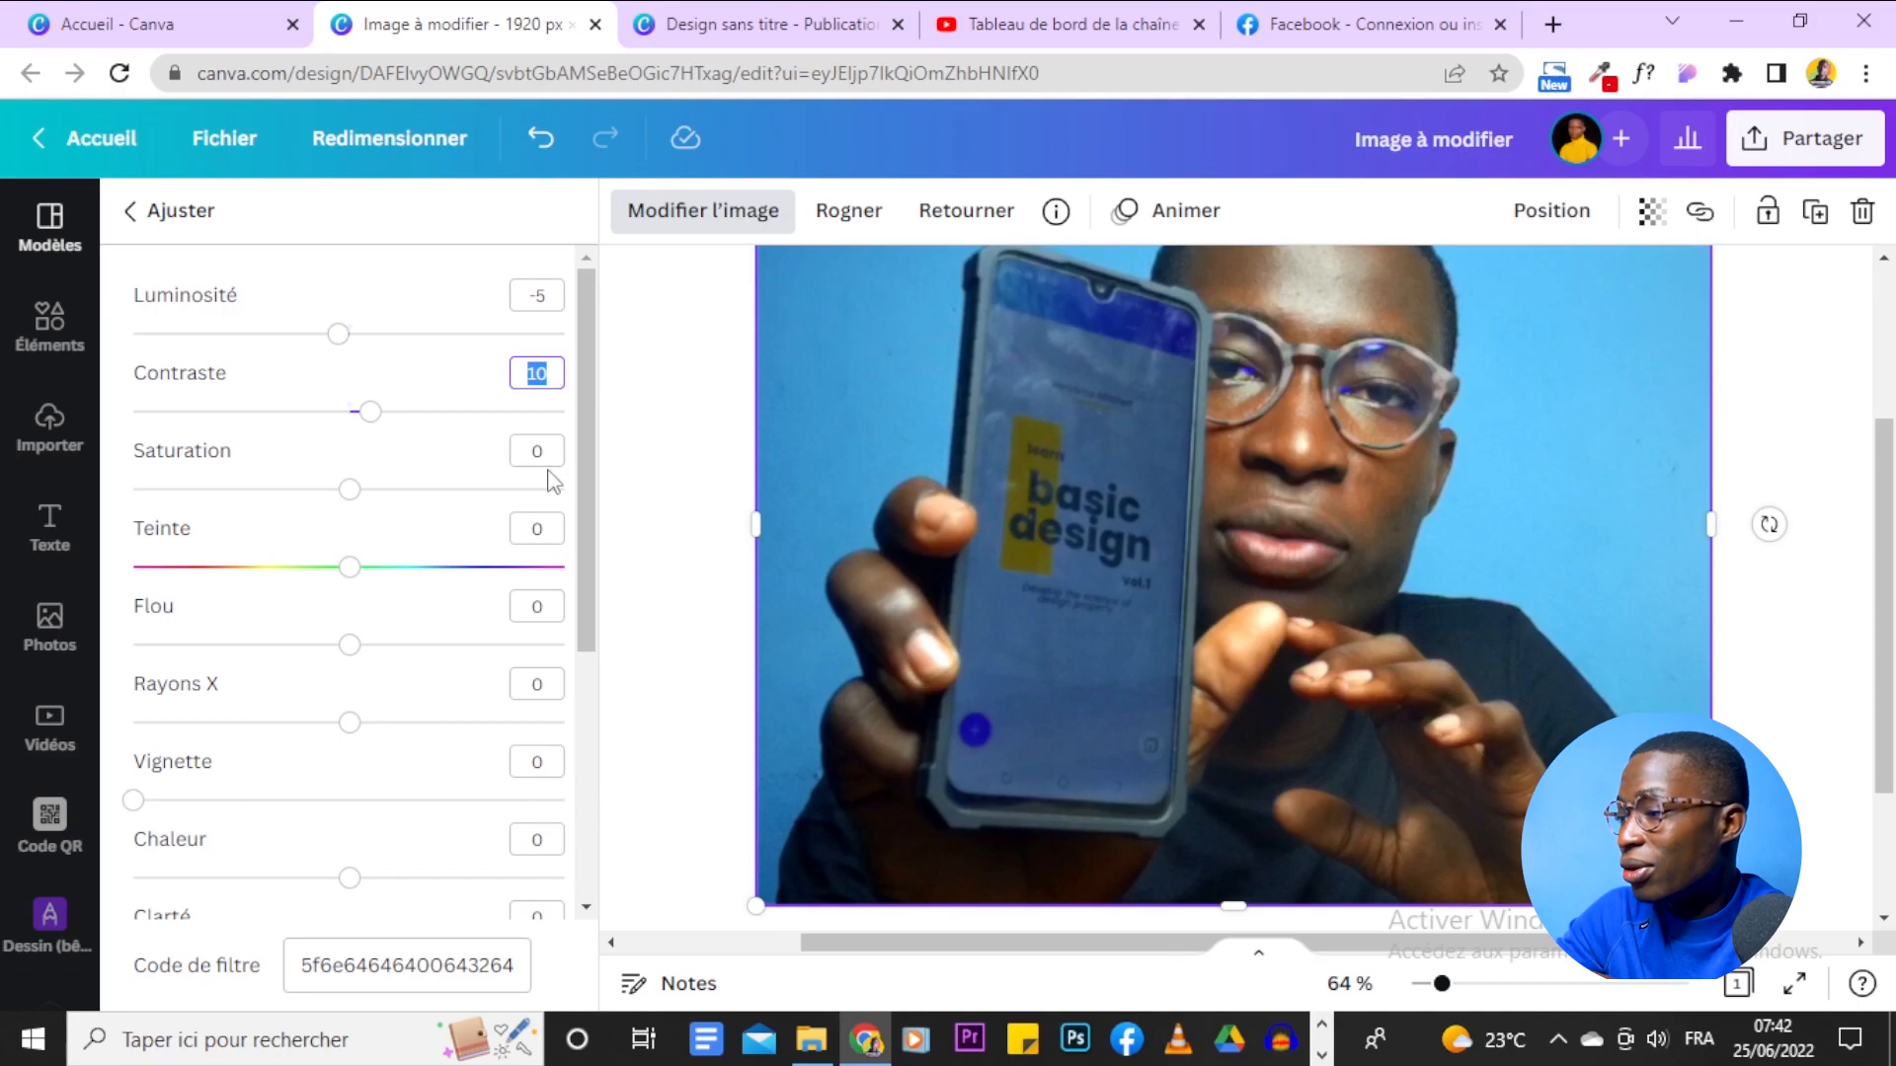
Set the photo's Saturation adjustment to 15 and check the effect over the whole image.
click(357, 491)
drag(363, 502, 386, 511)
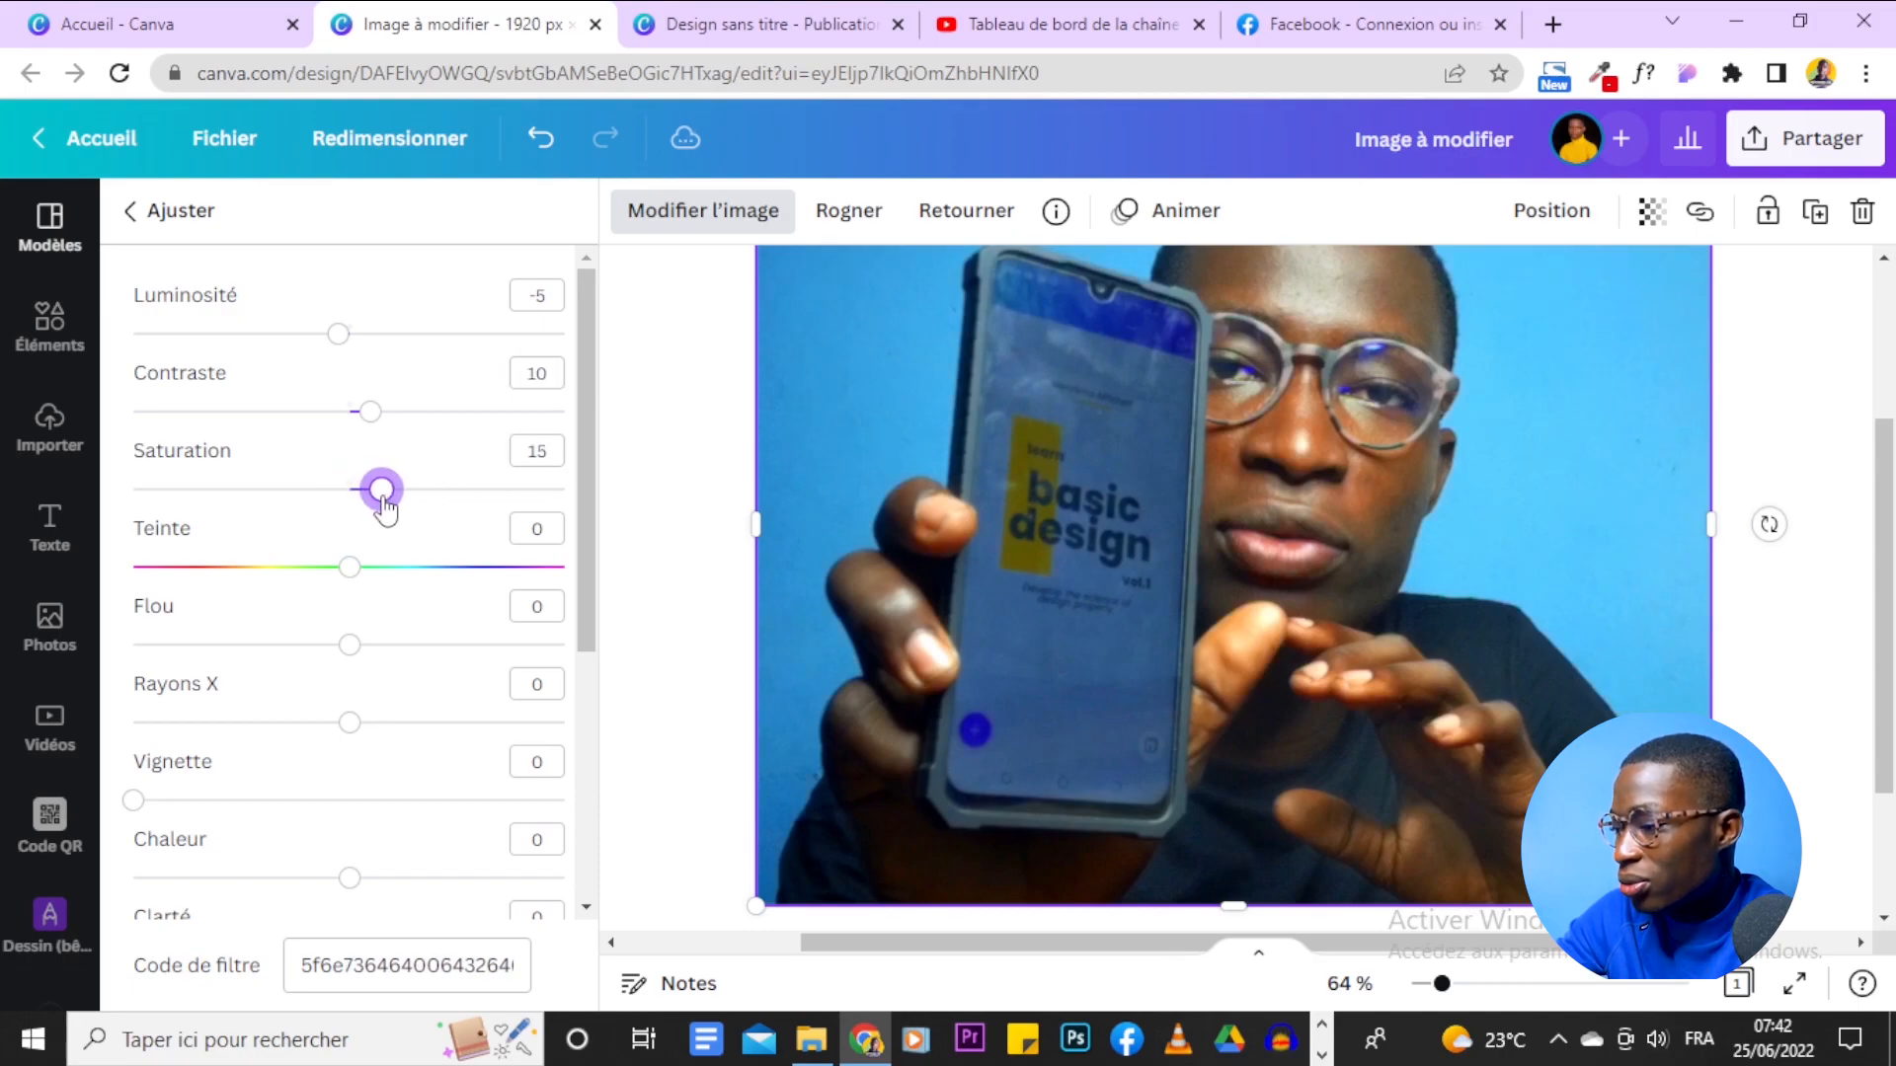
scroll(1702, 503, up, 3)
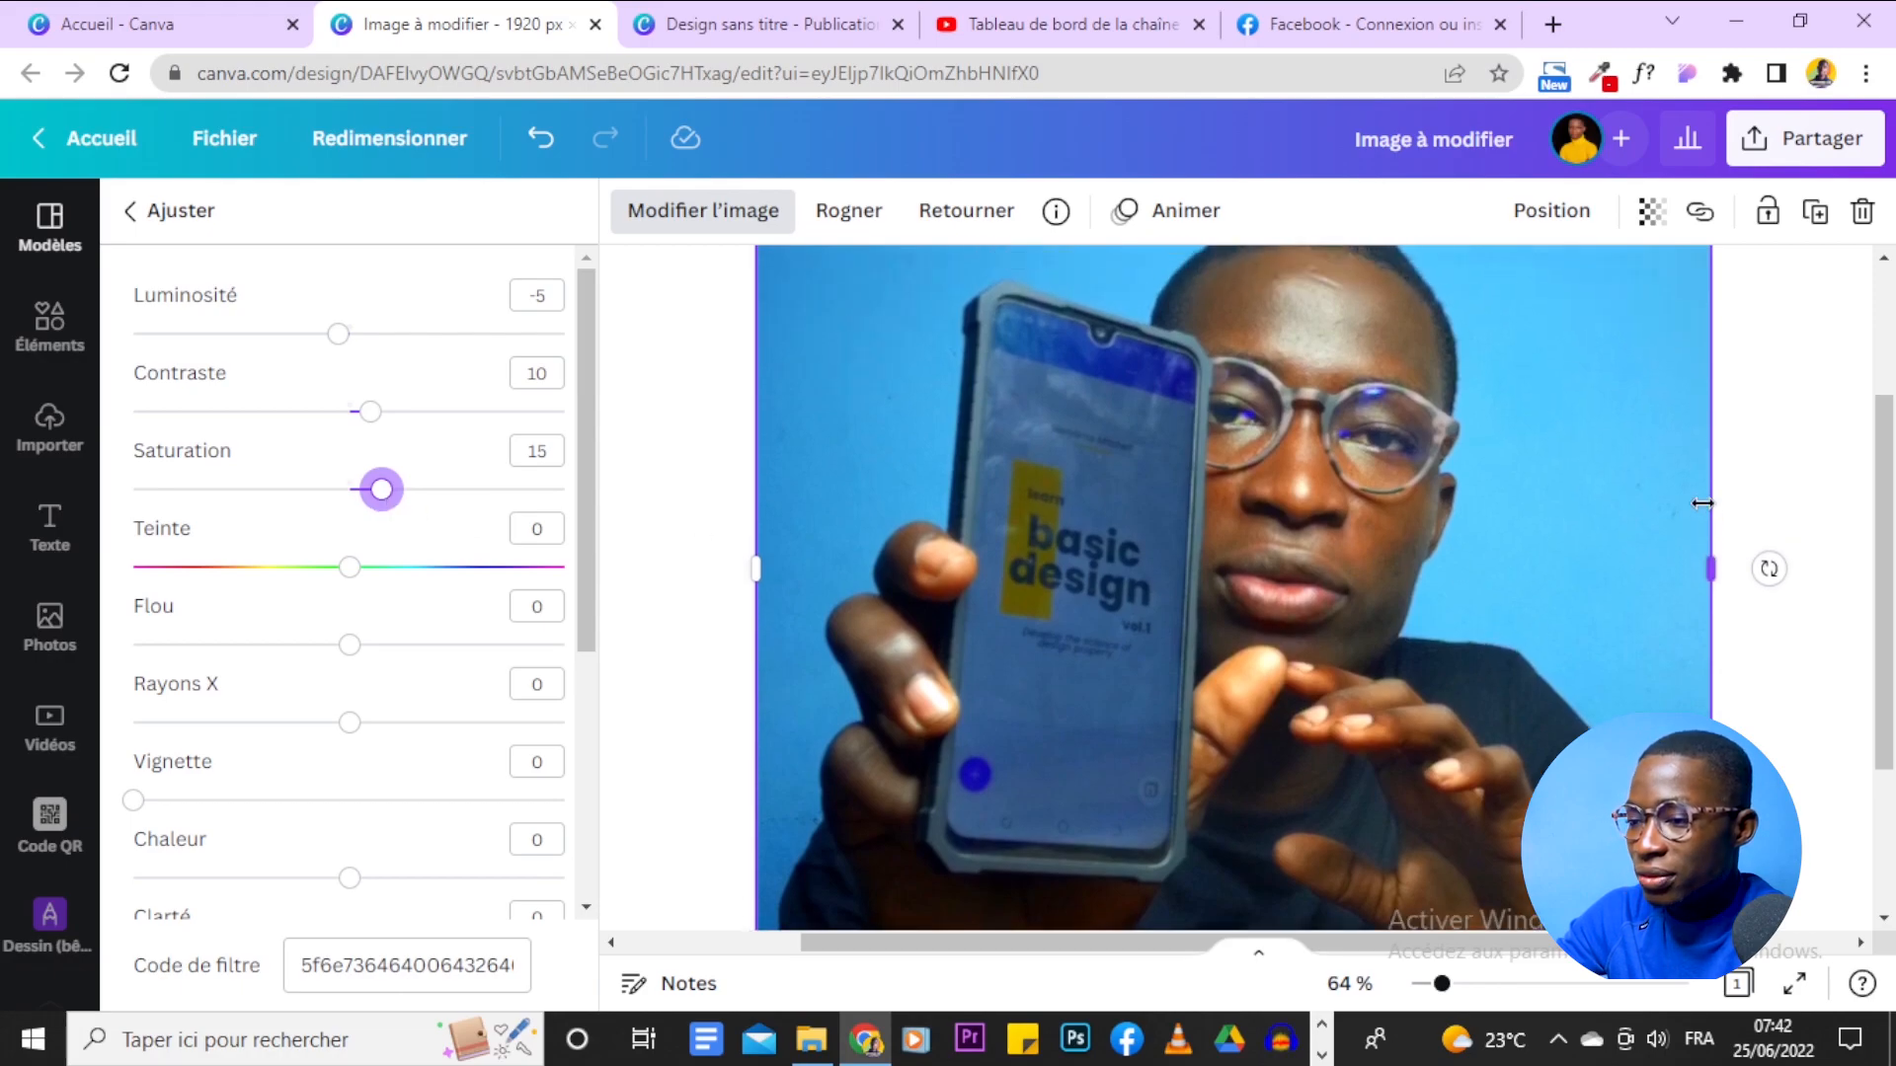
scroll(1702, 502, down, 3)
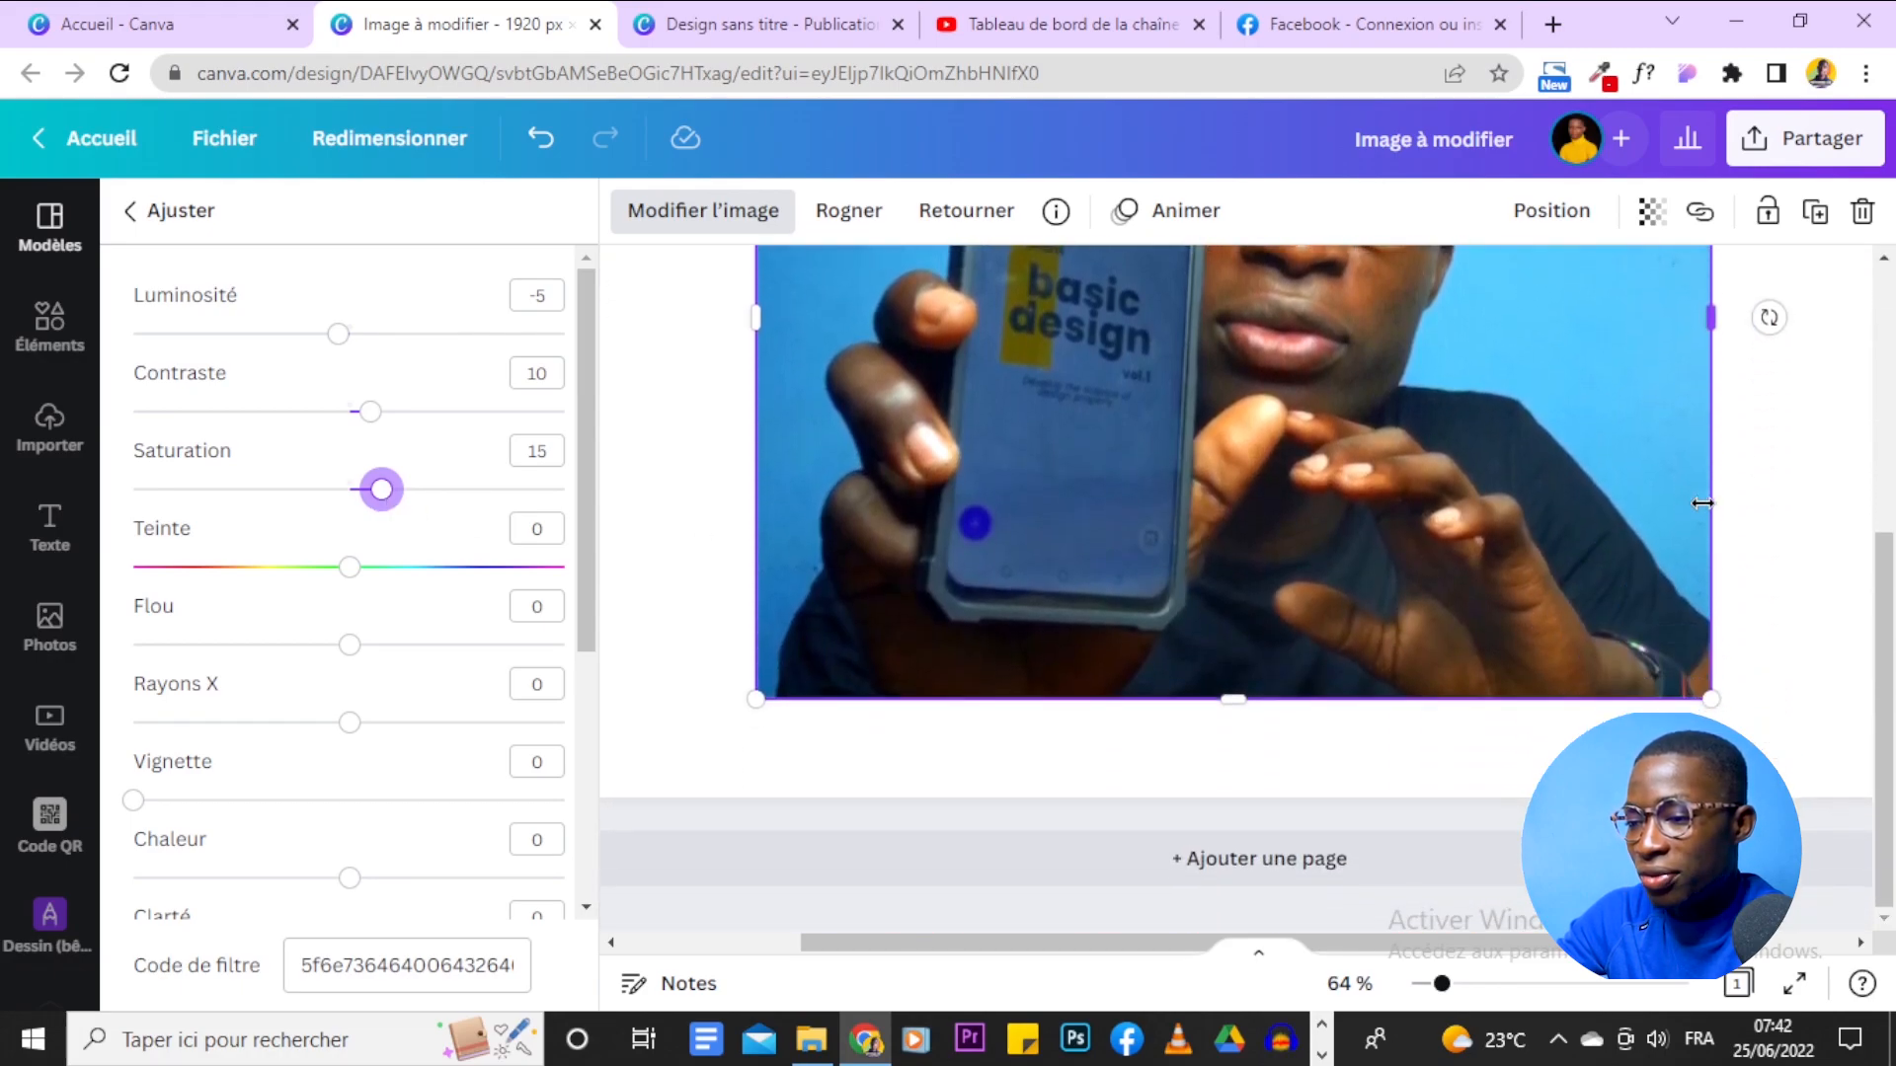
scroll(1703, 502, up, 4)
scroll(1702, 503, down, 3)
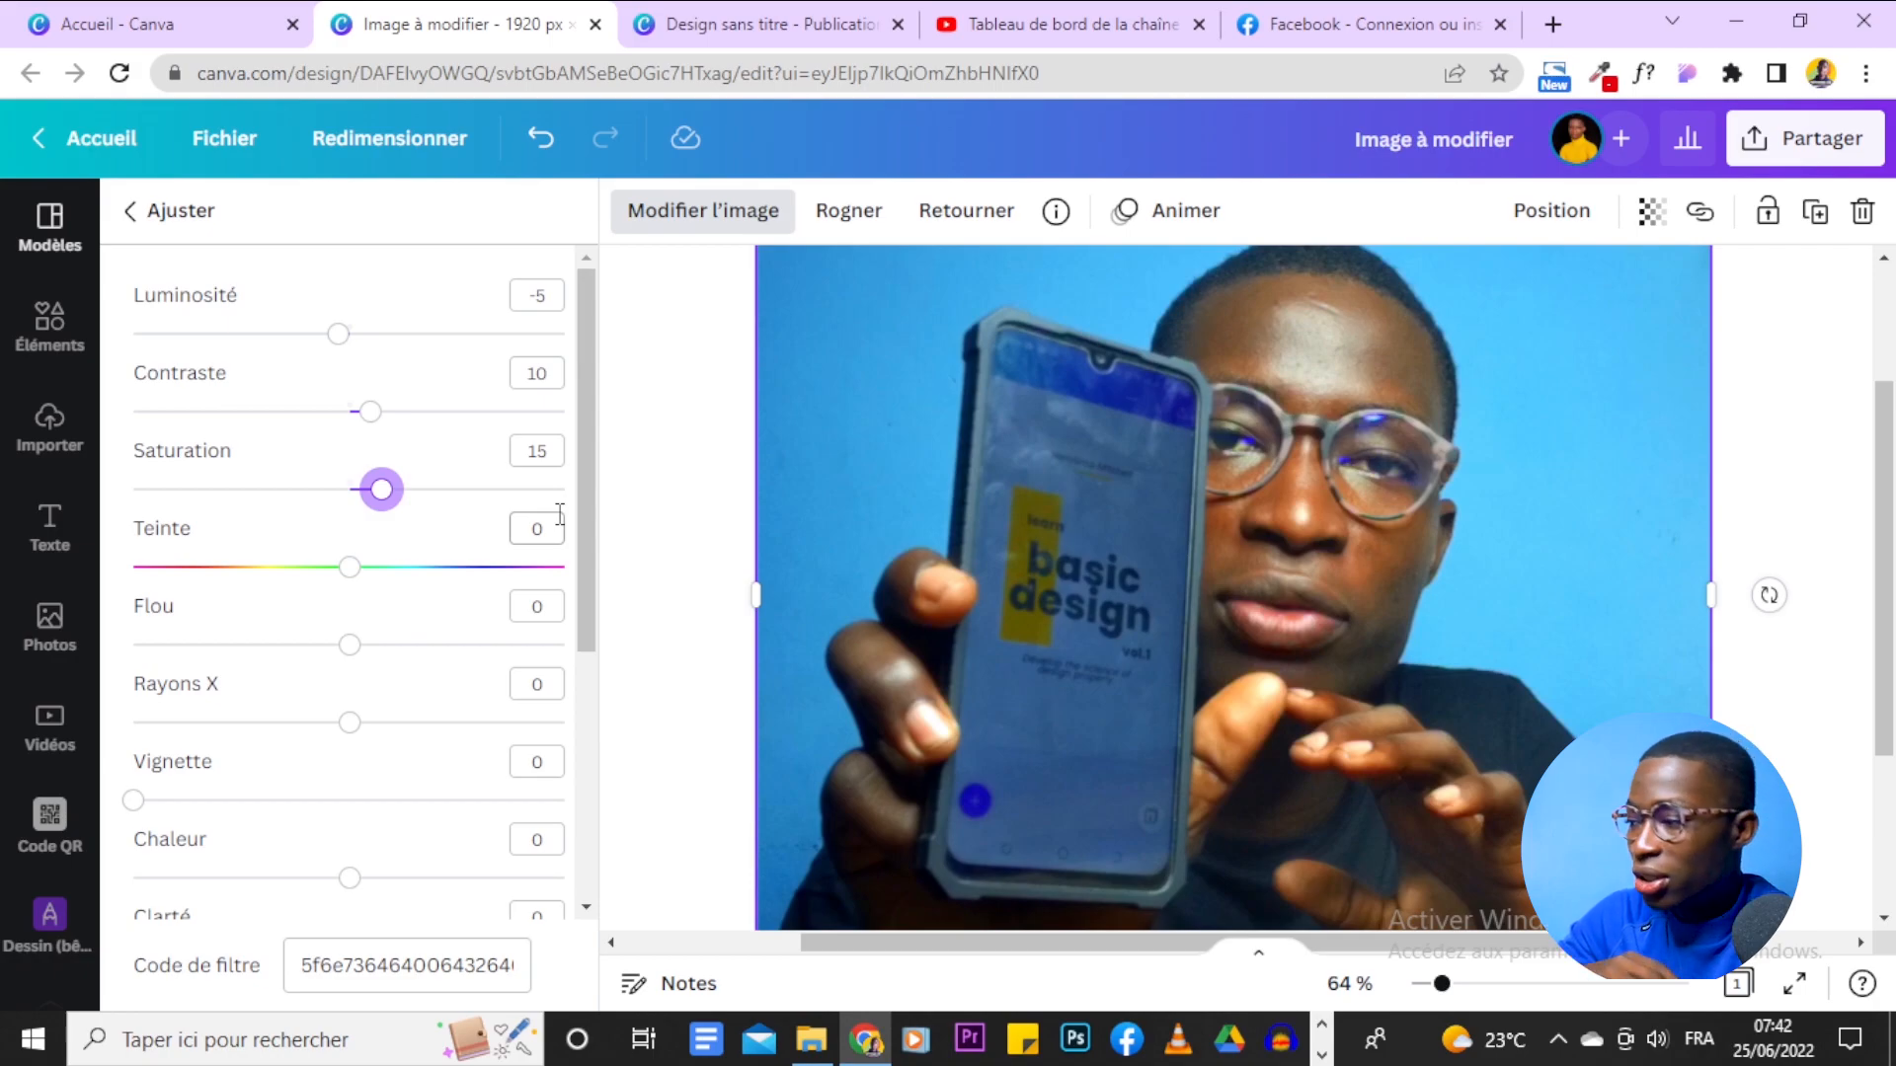
Sharpen the photo by setting its Flou adjustment to -6, and check the effect over the image.
scroll(442, 640, down, 1)
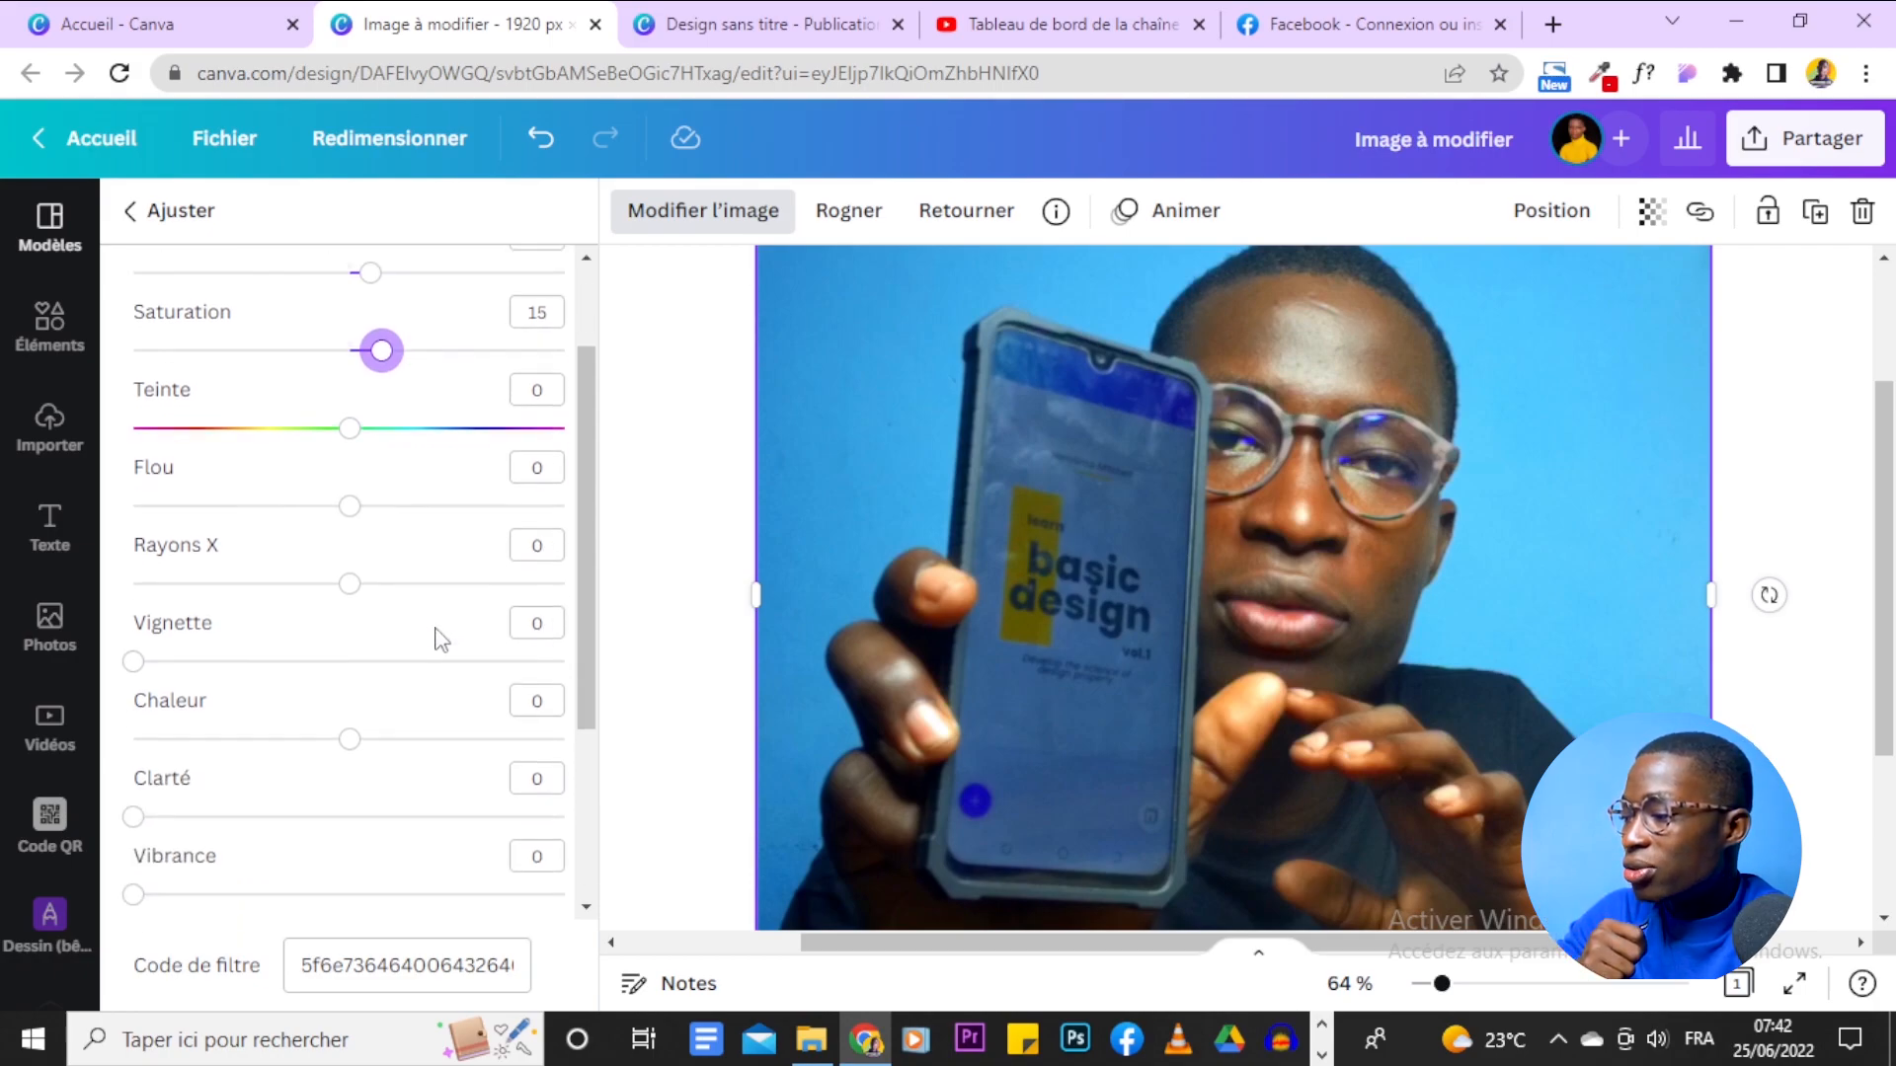
click(350, 507)
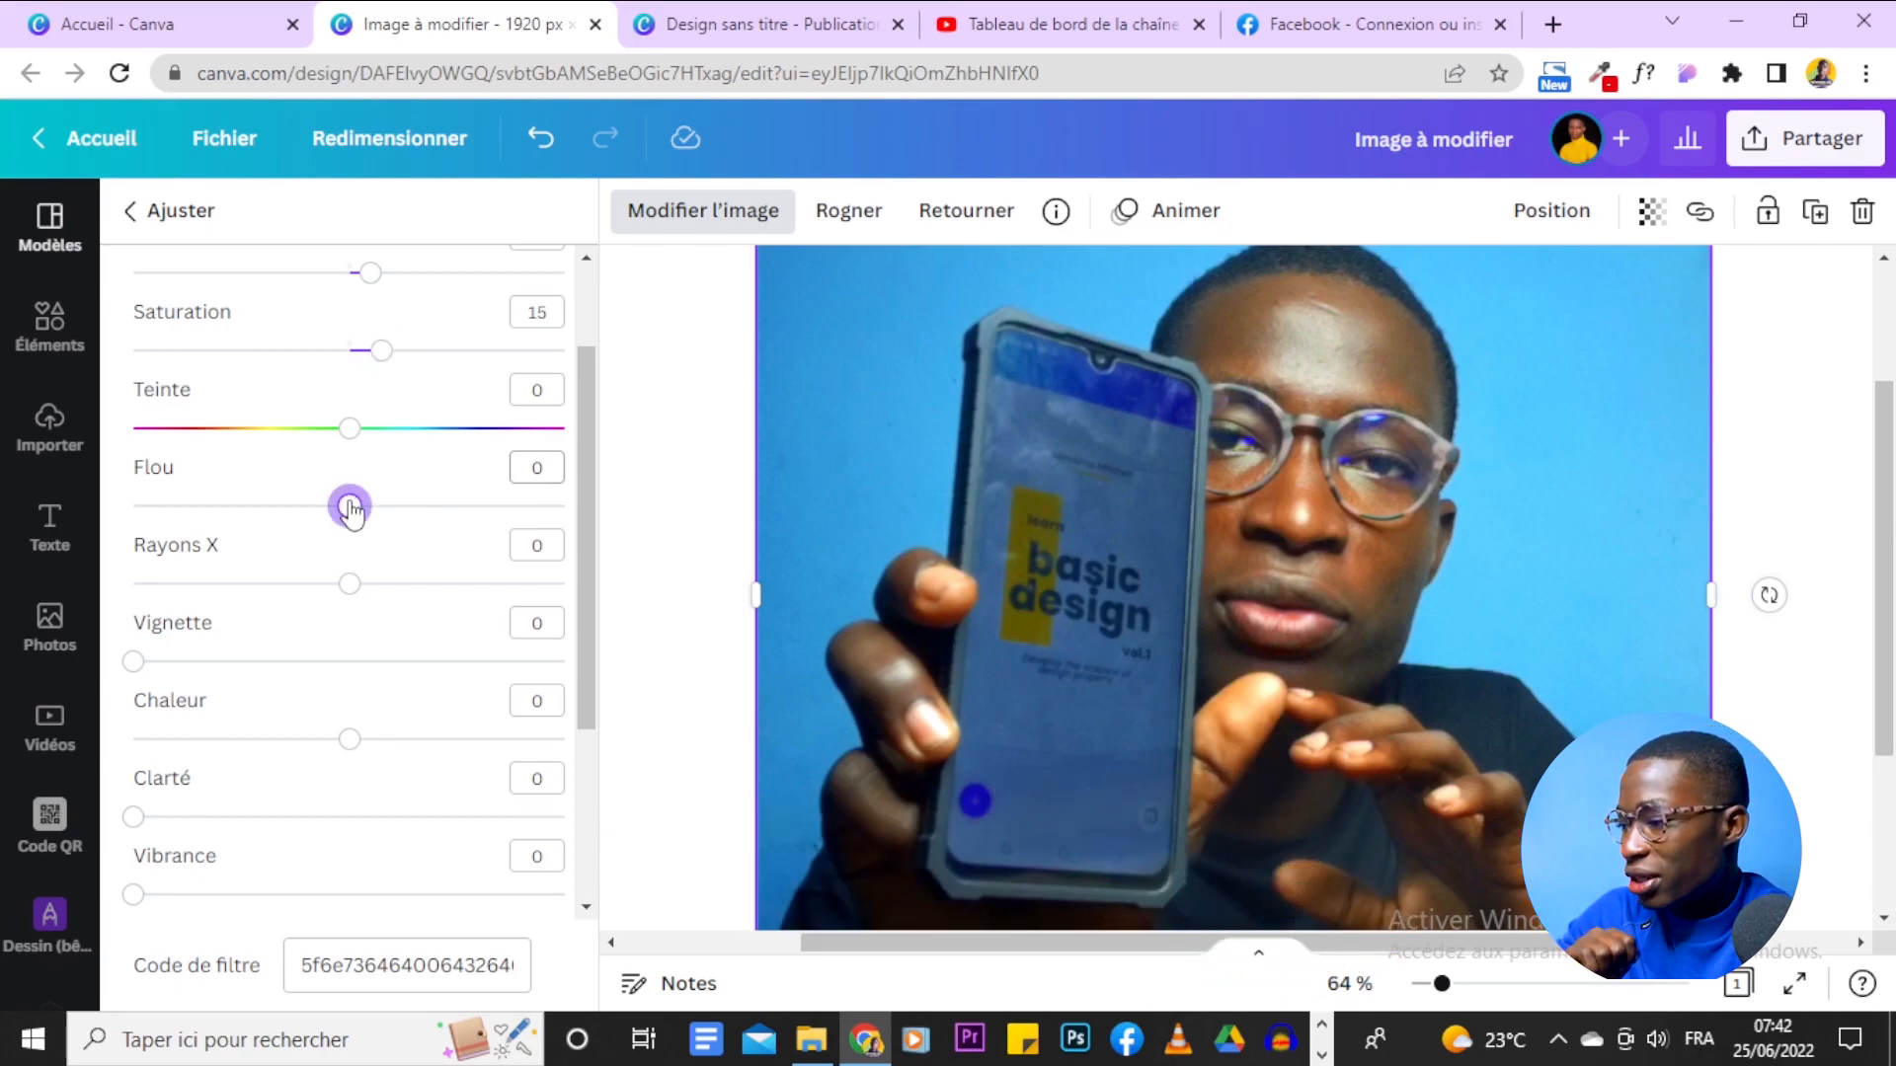
drag(350, 509, 336, 507)
scroll(1555, 500, up, 1)
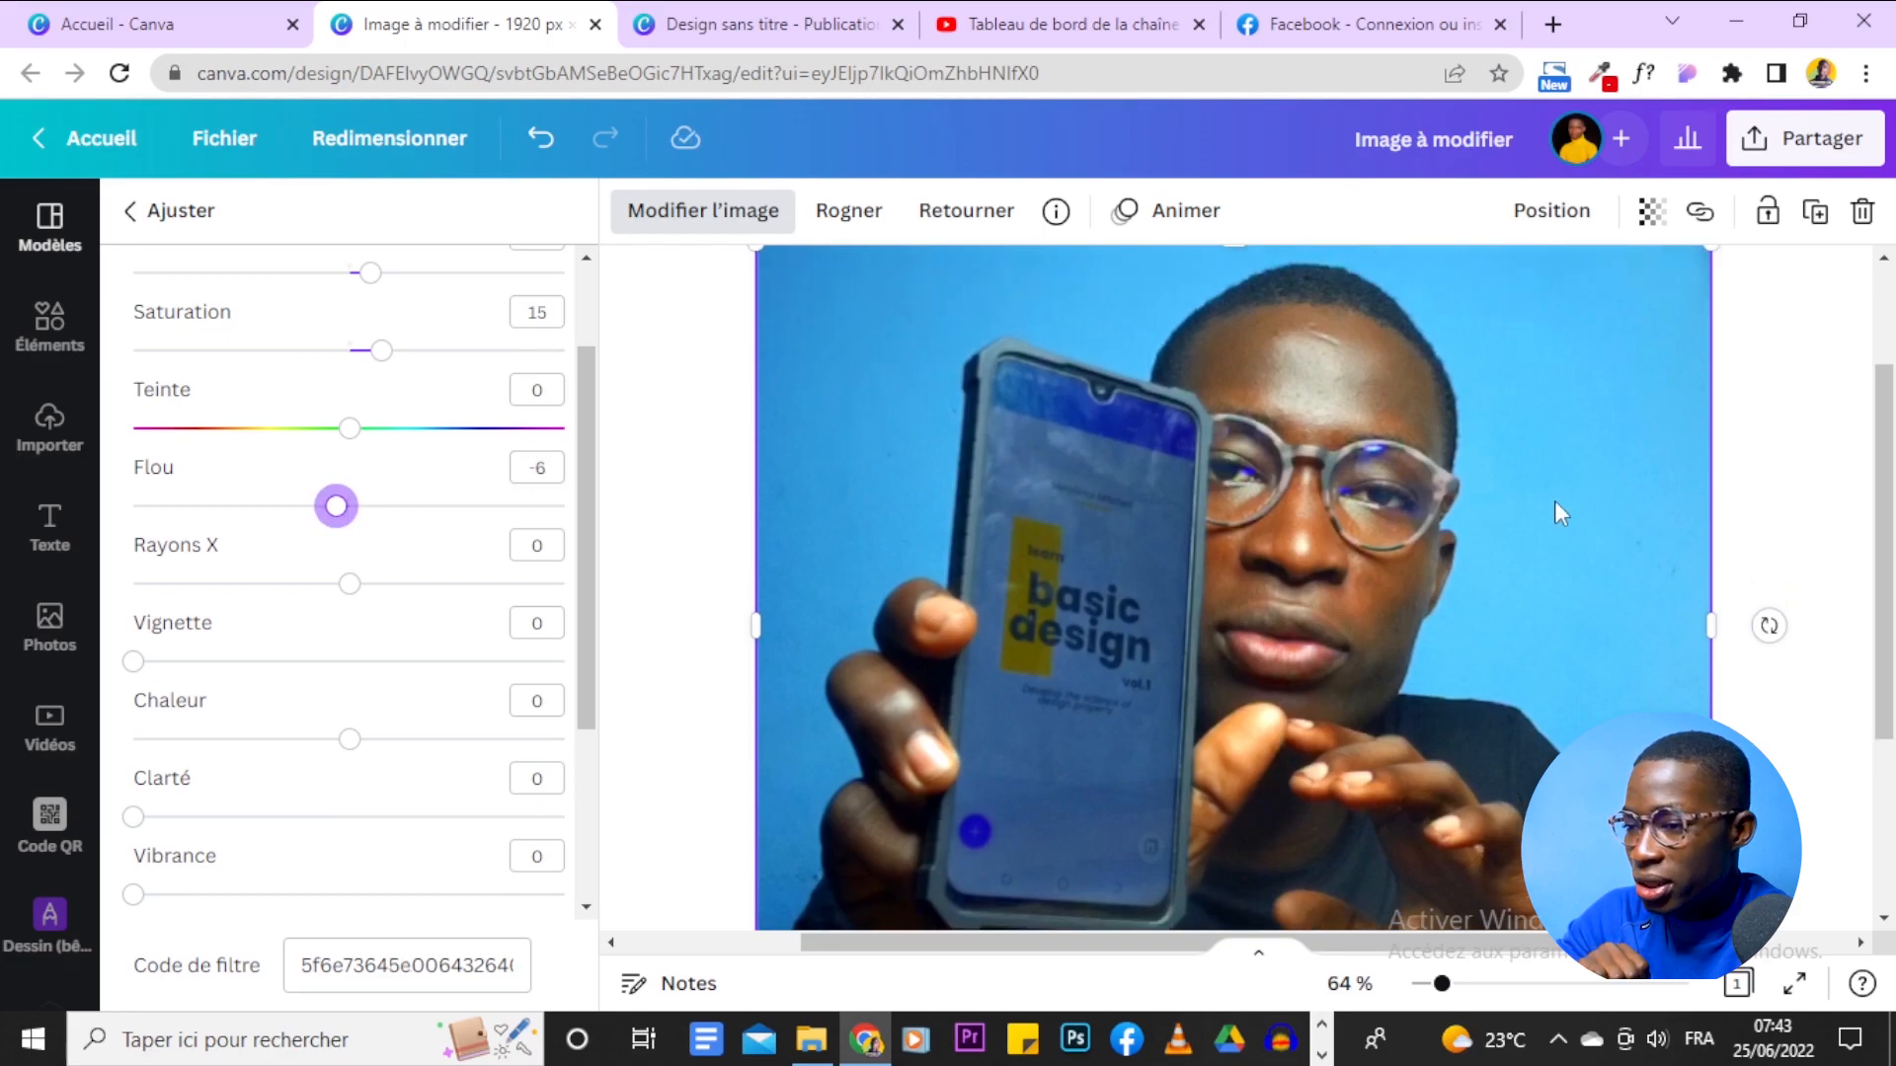
scroll(1554, 500, down, 2)
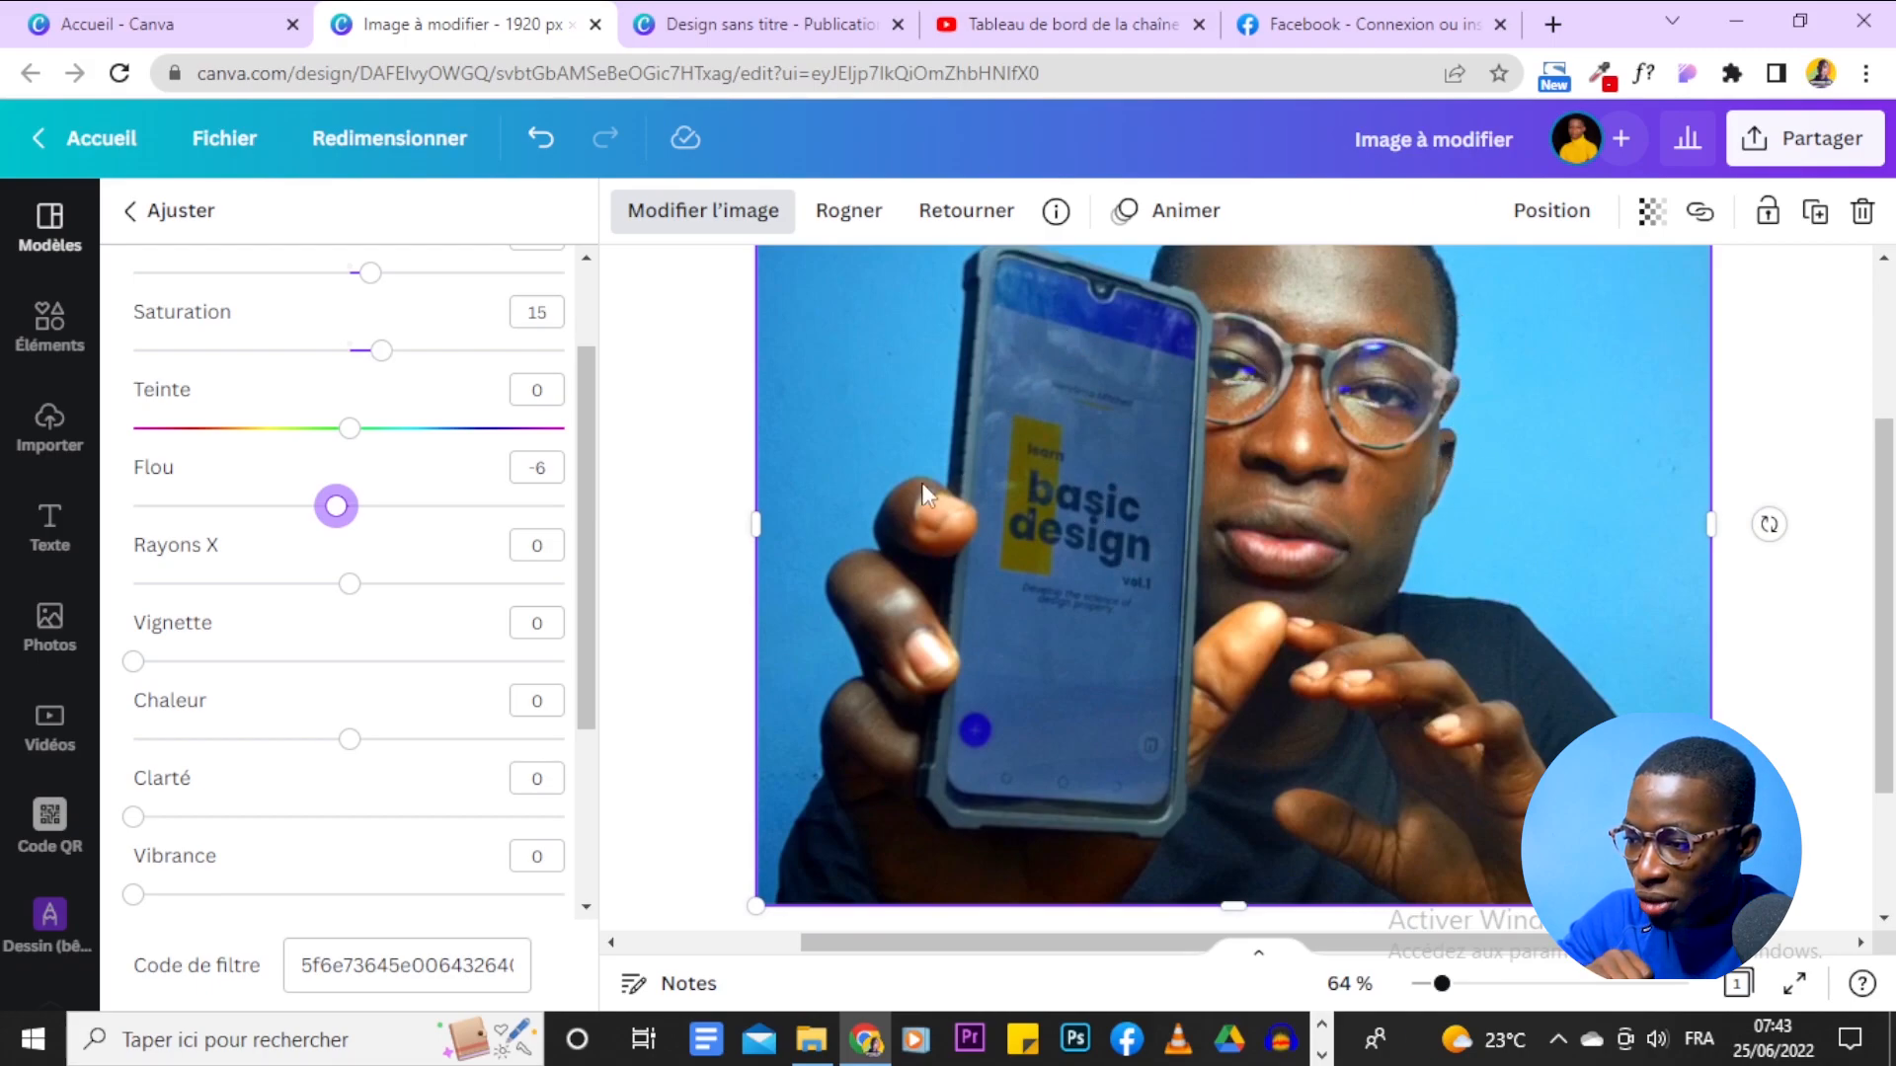
scroll(1521, 709, up, 3)
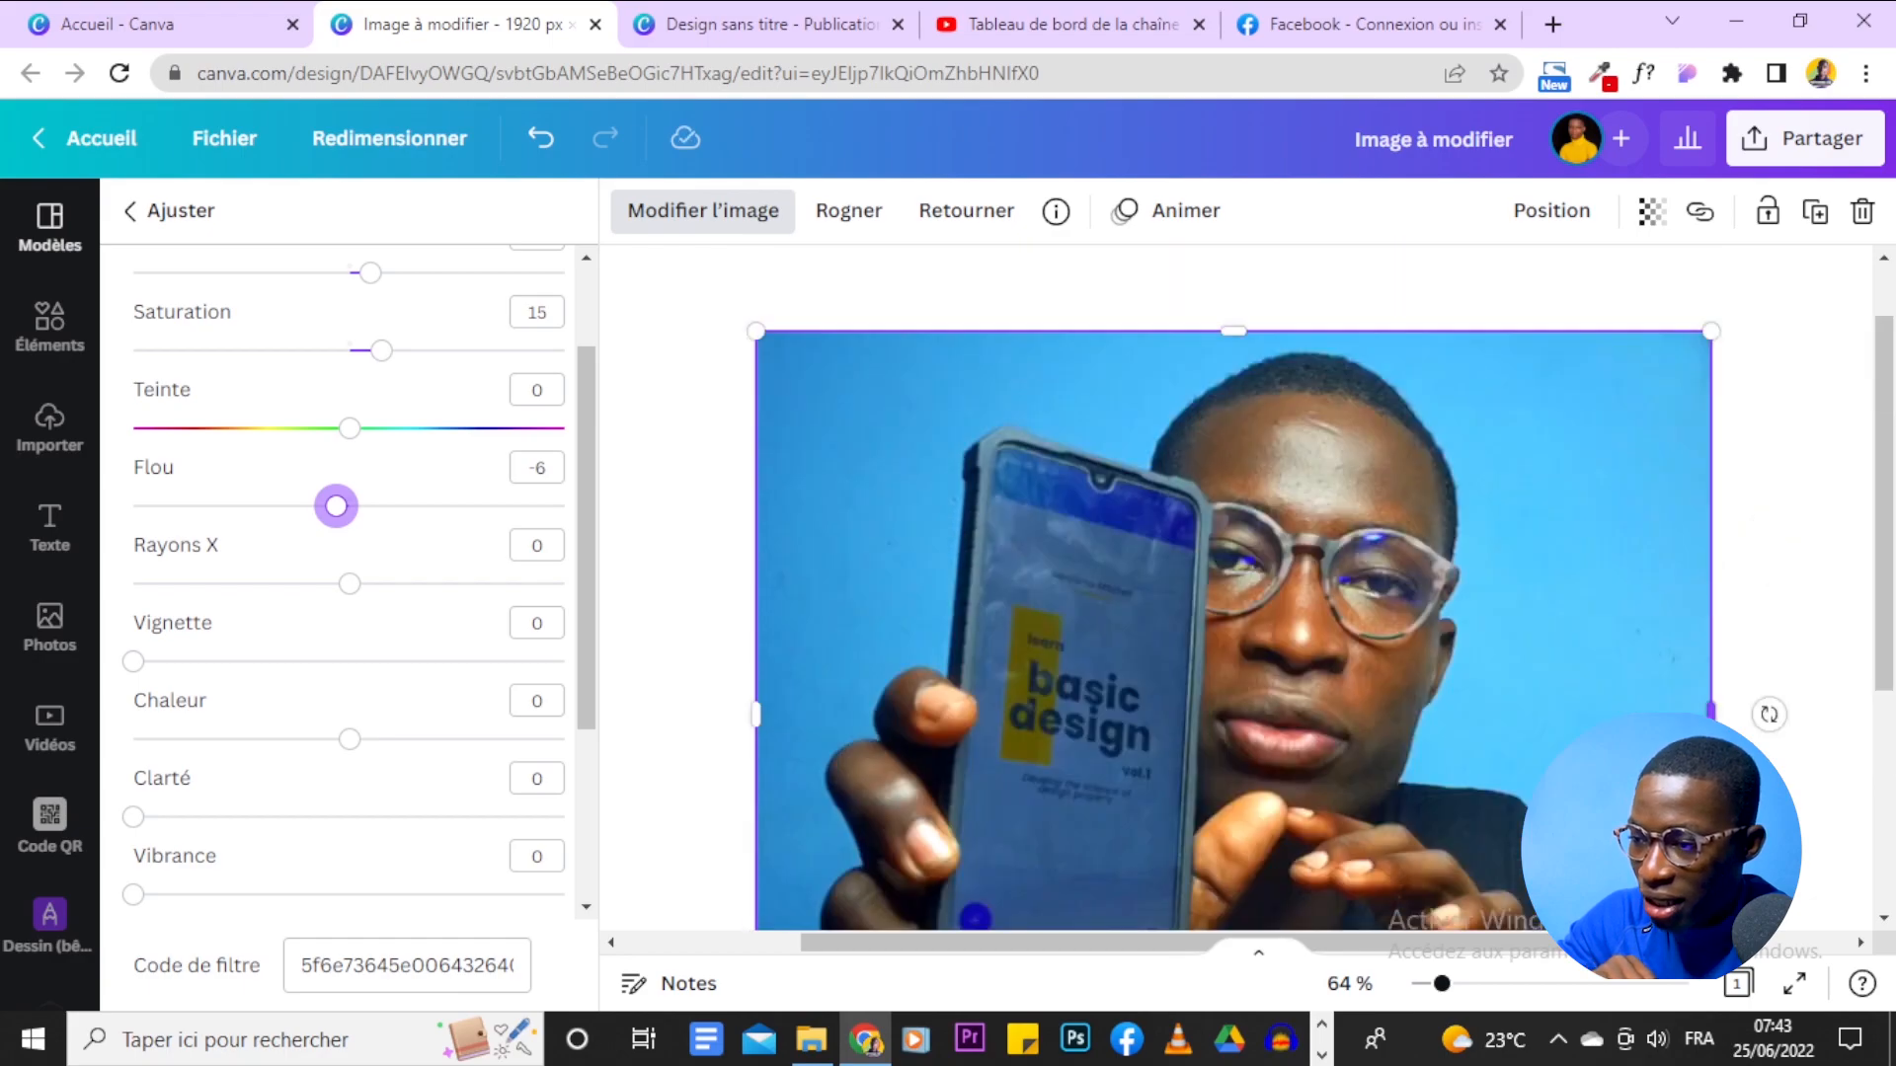
scroll(1520, 709, down, 2)
scroll(1517, 697, up, 1)
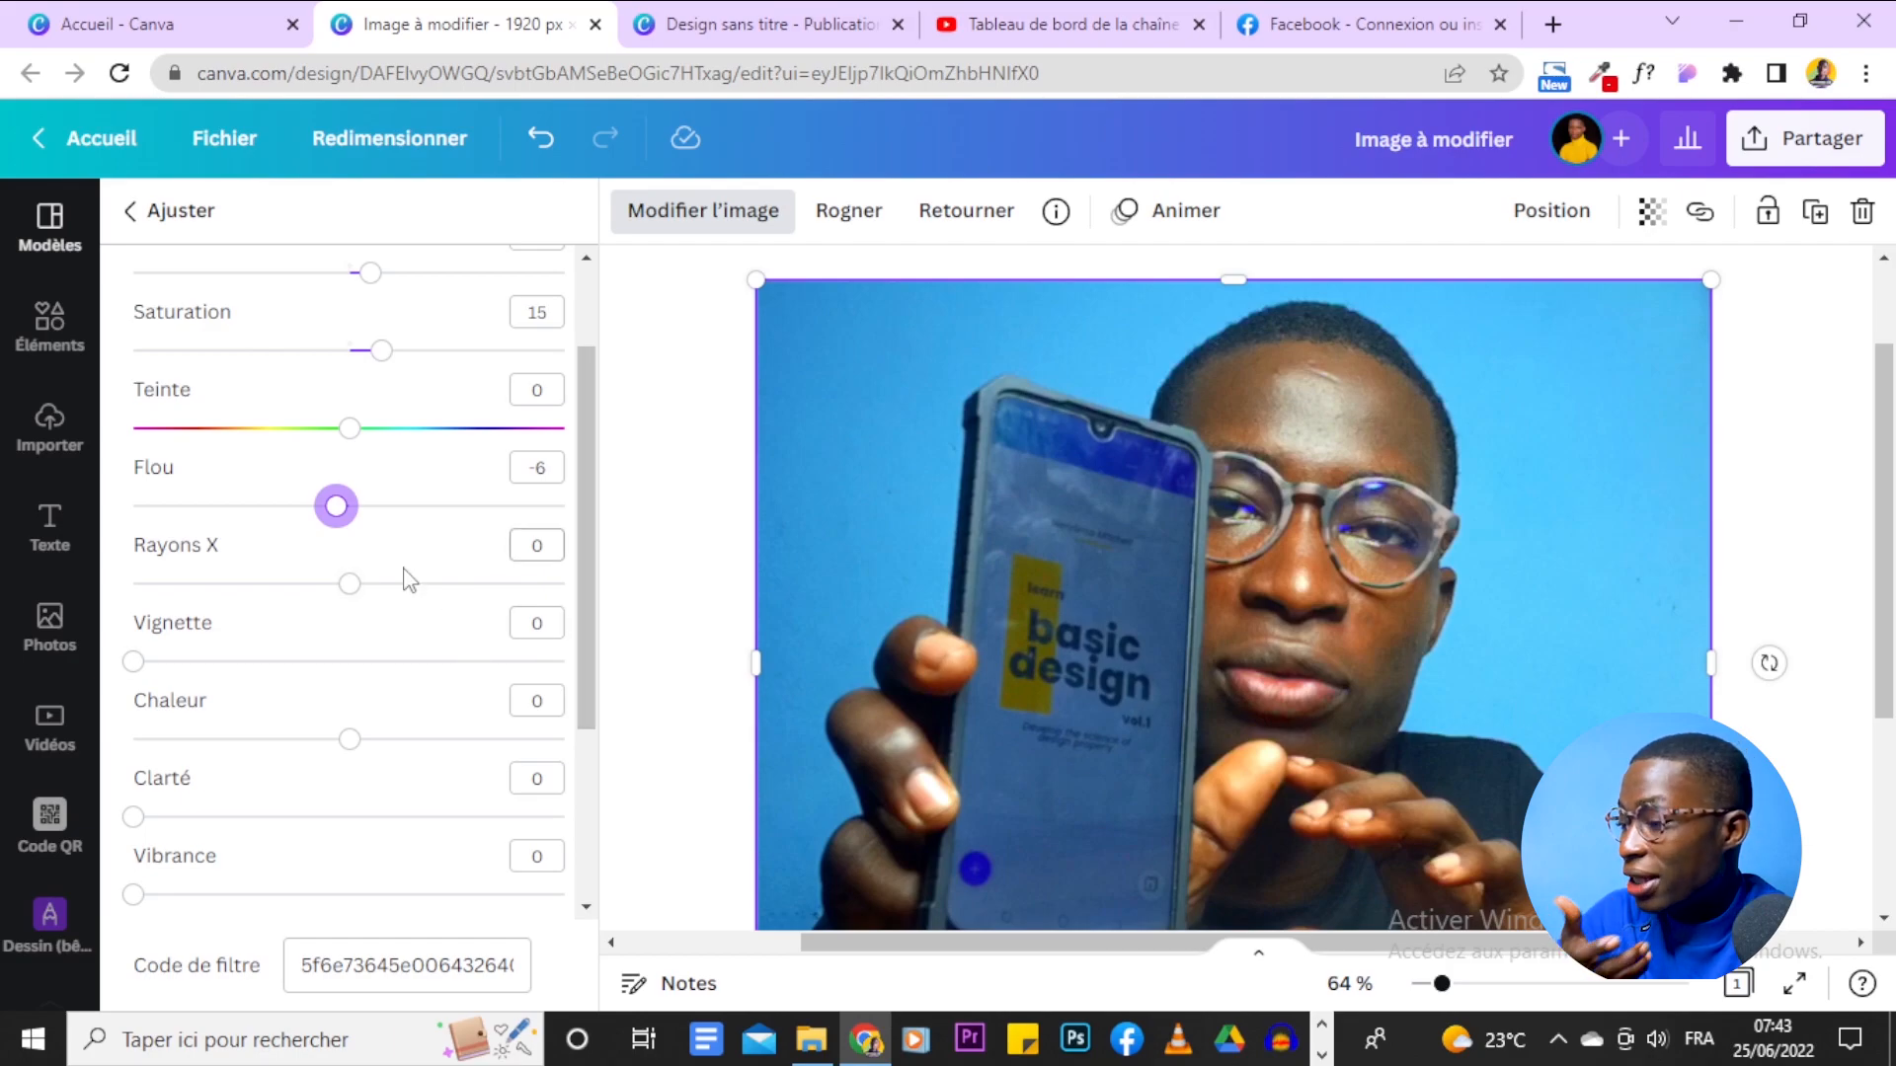
Set the photo's Rayons X adjustment to 3 and open the Vignette value for editing.
click(533, 551)
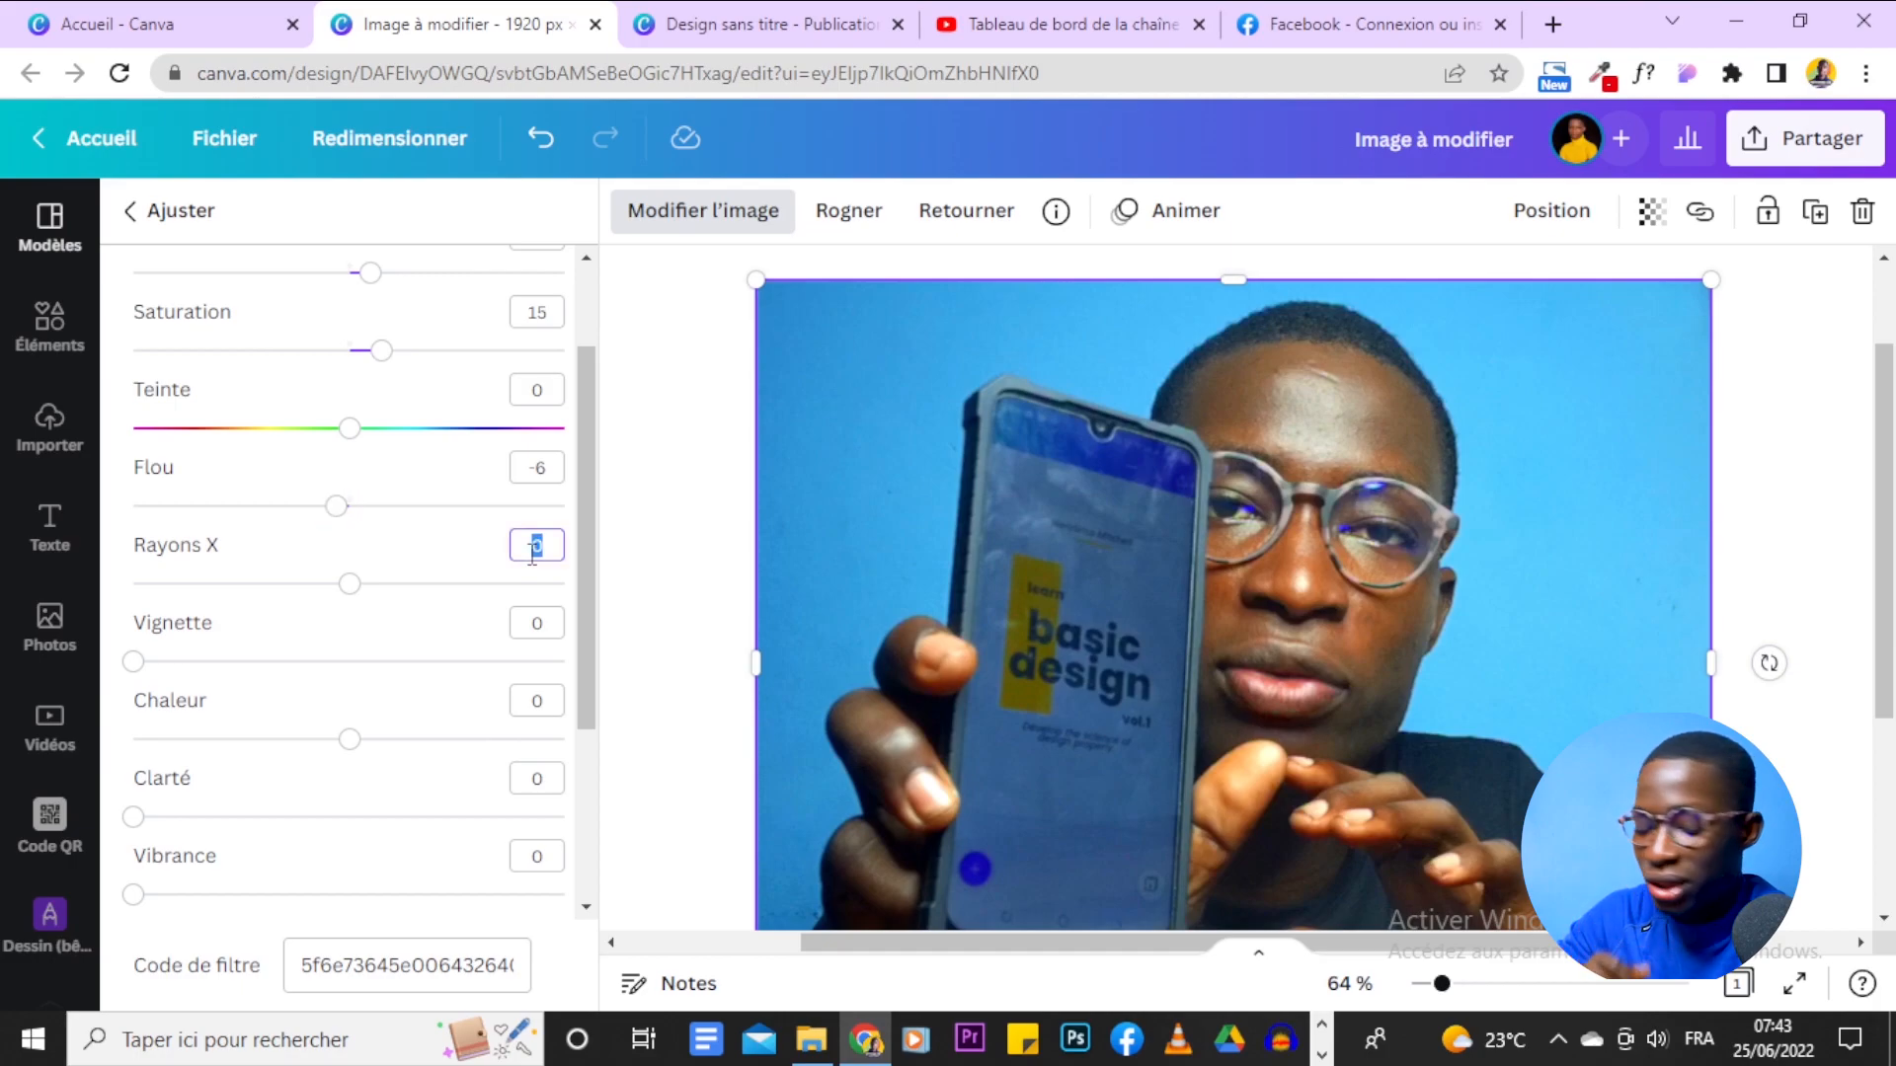
key(Return)
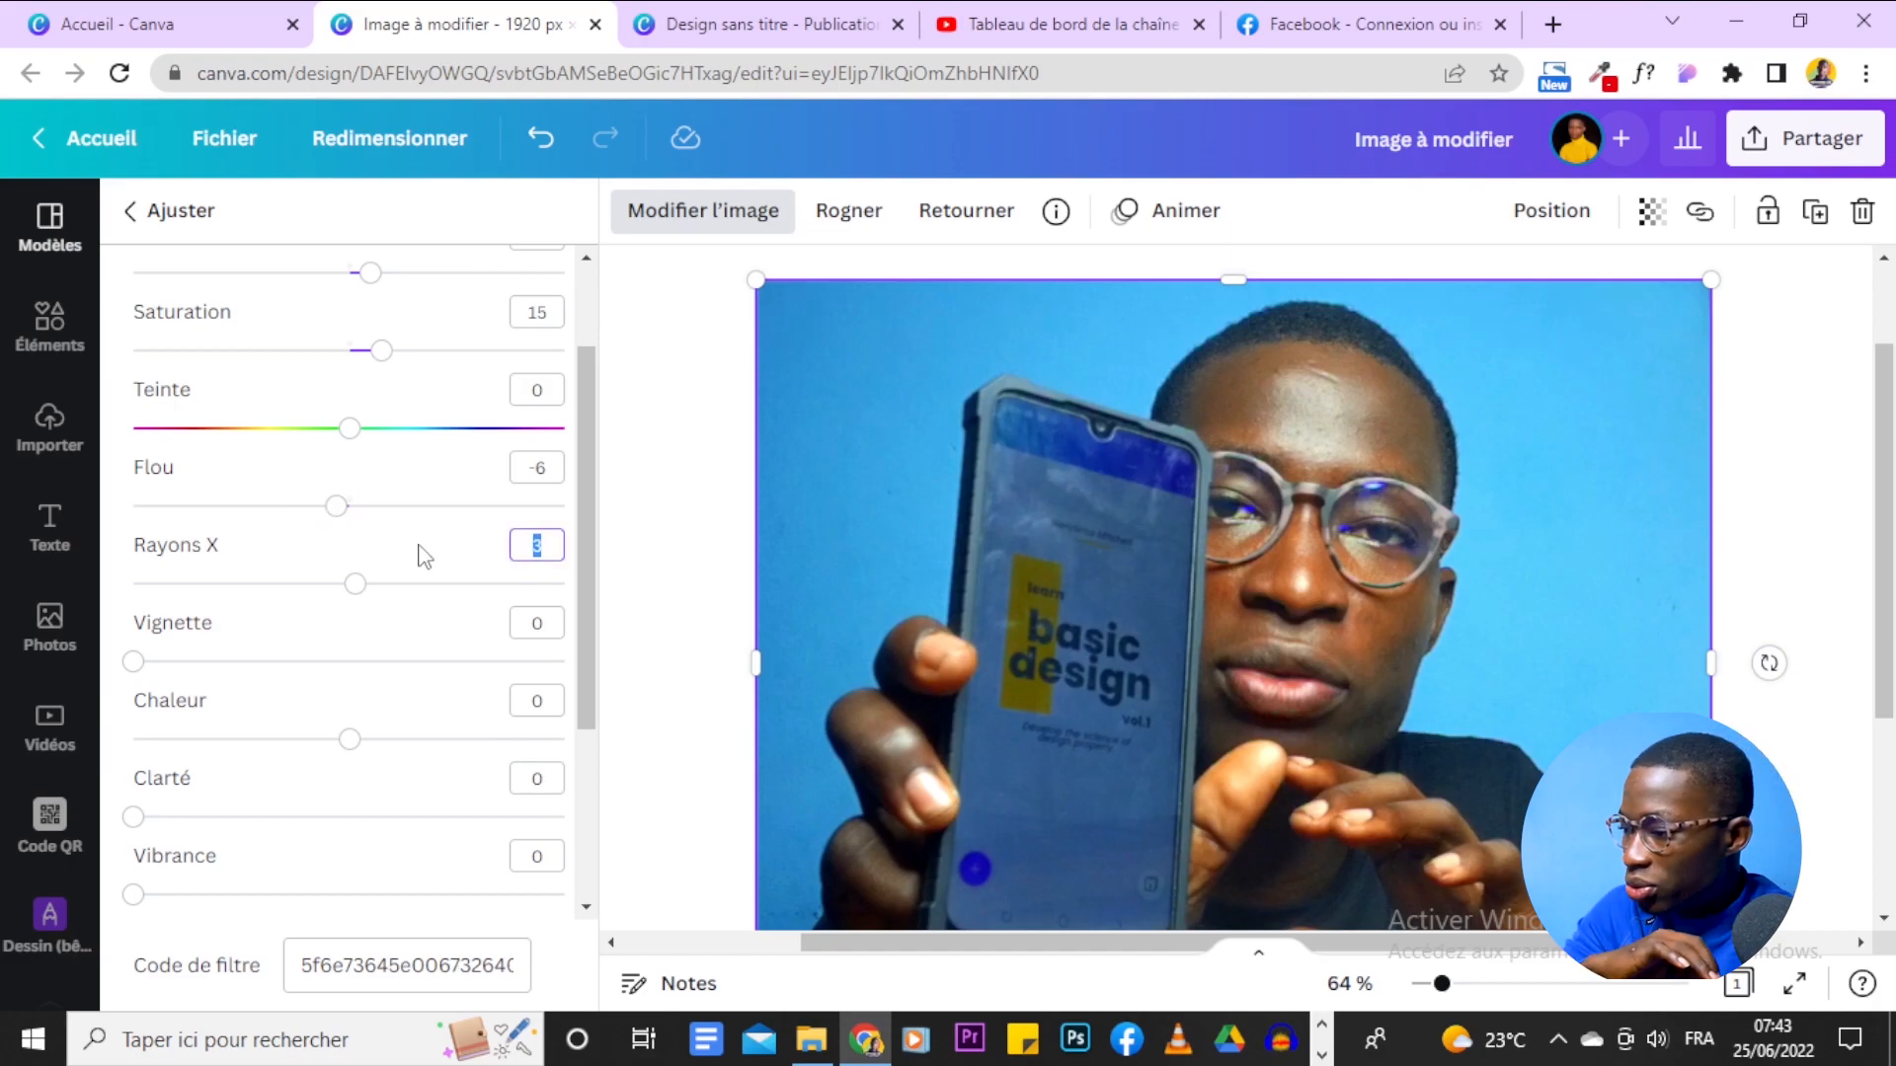
click(420, 553)
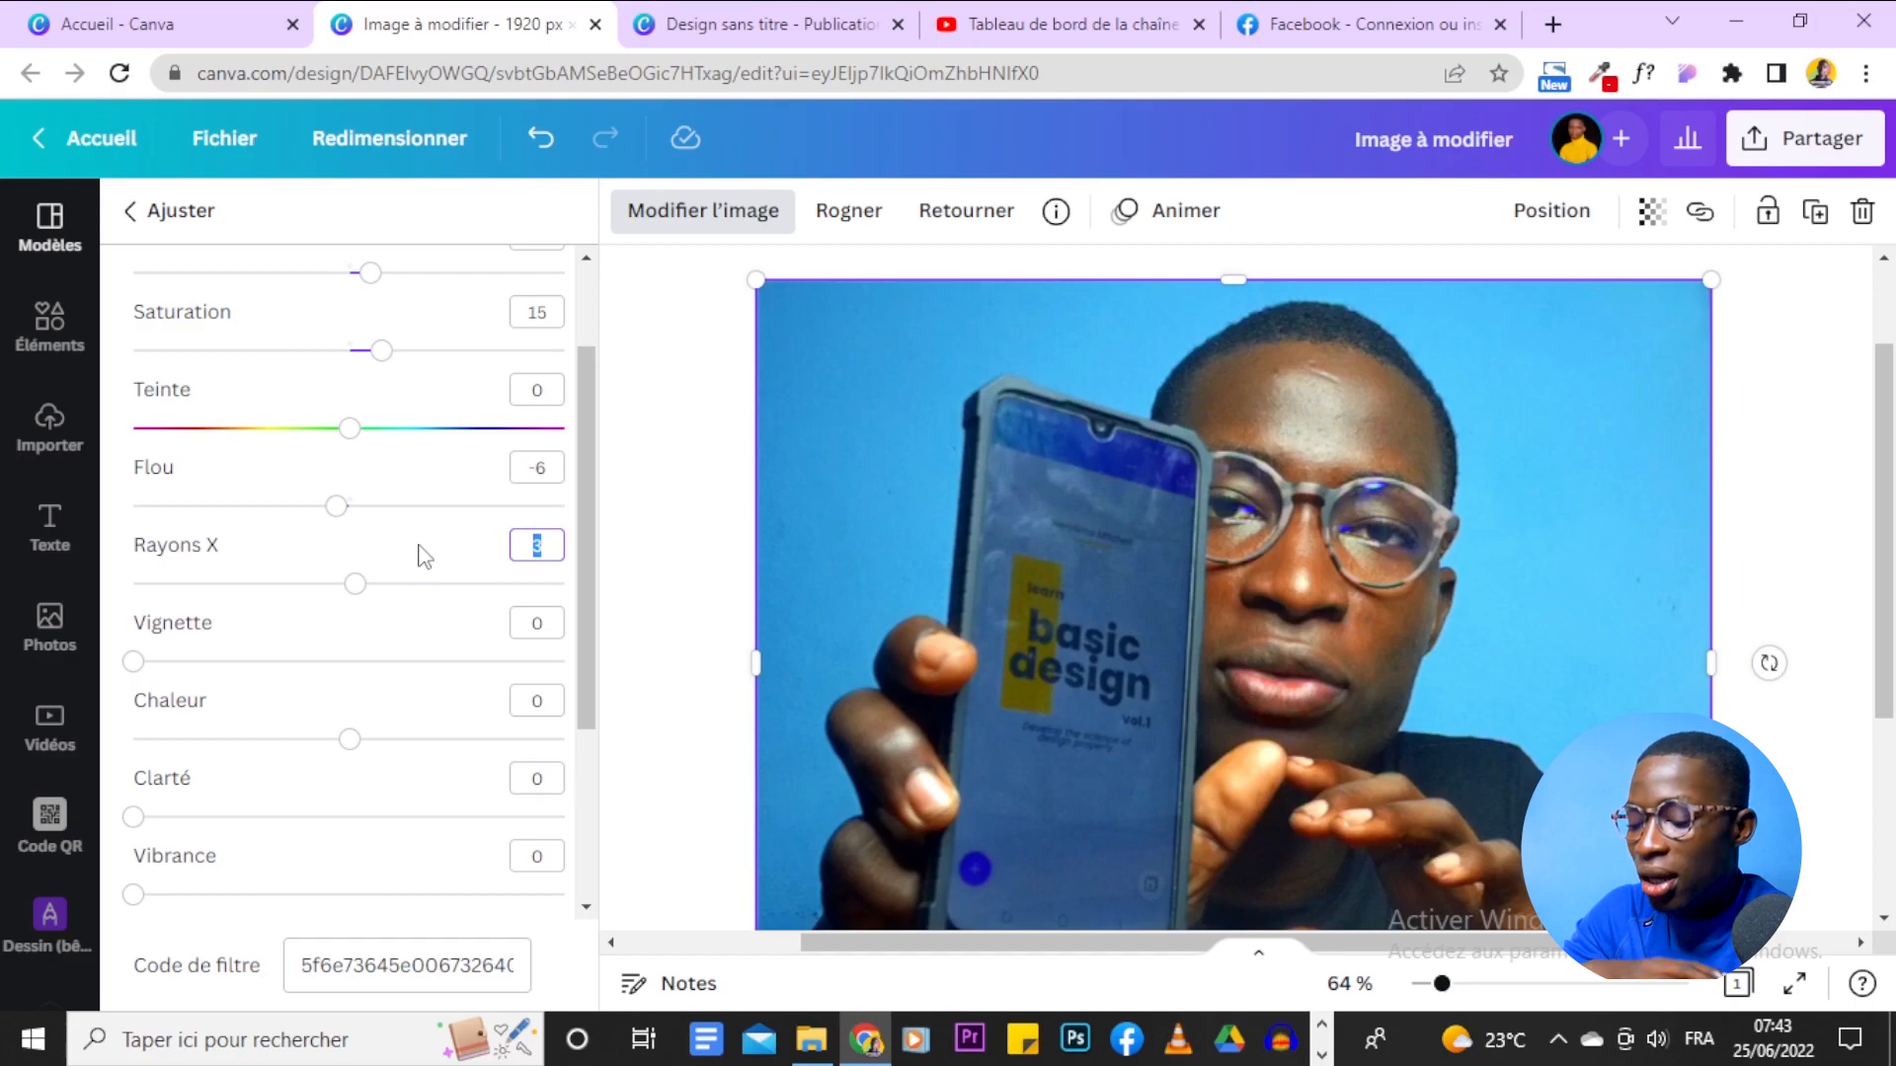
click(436, 616)
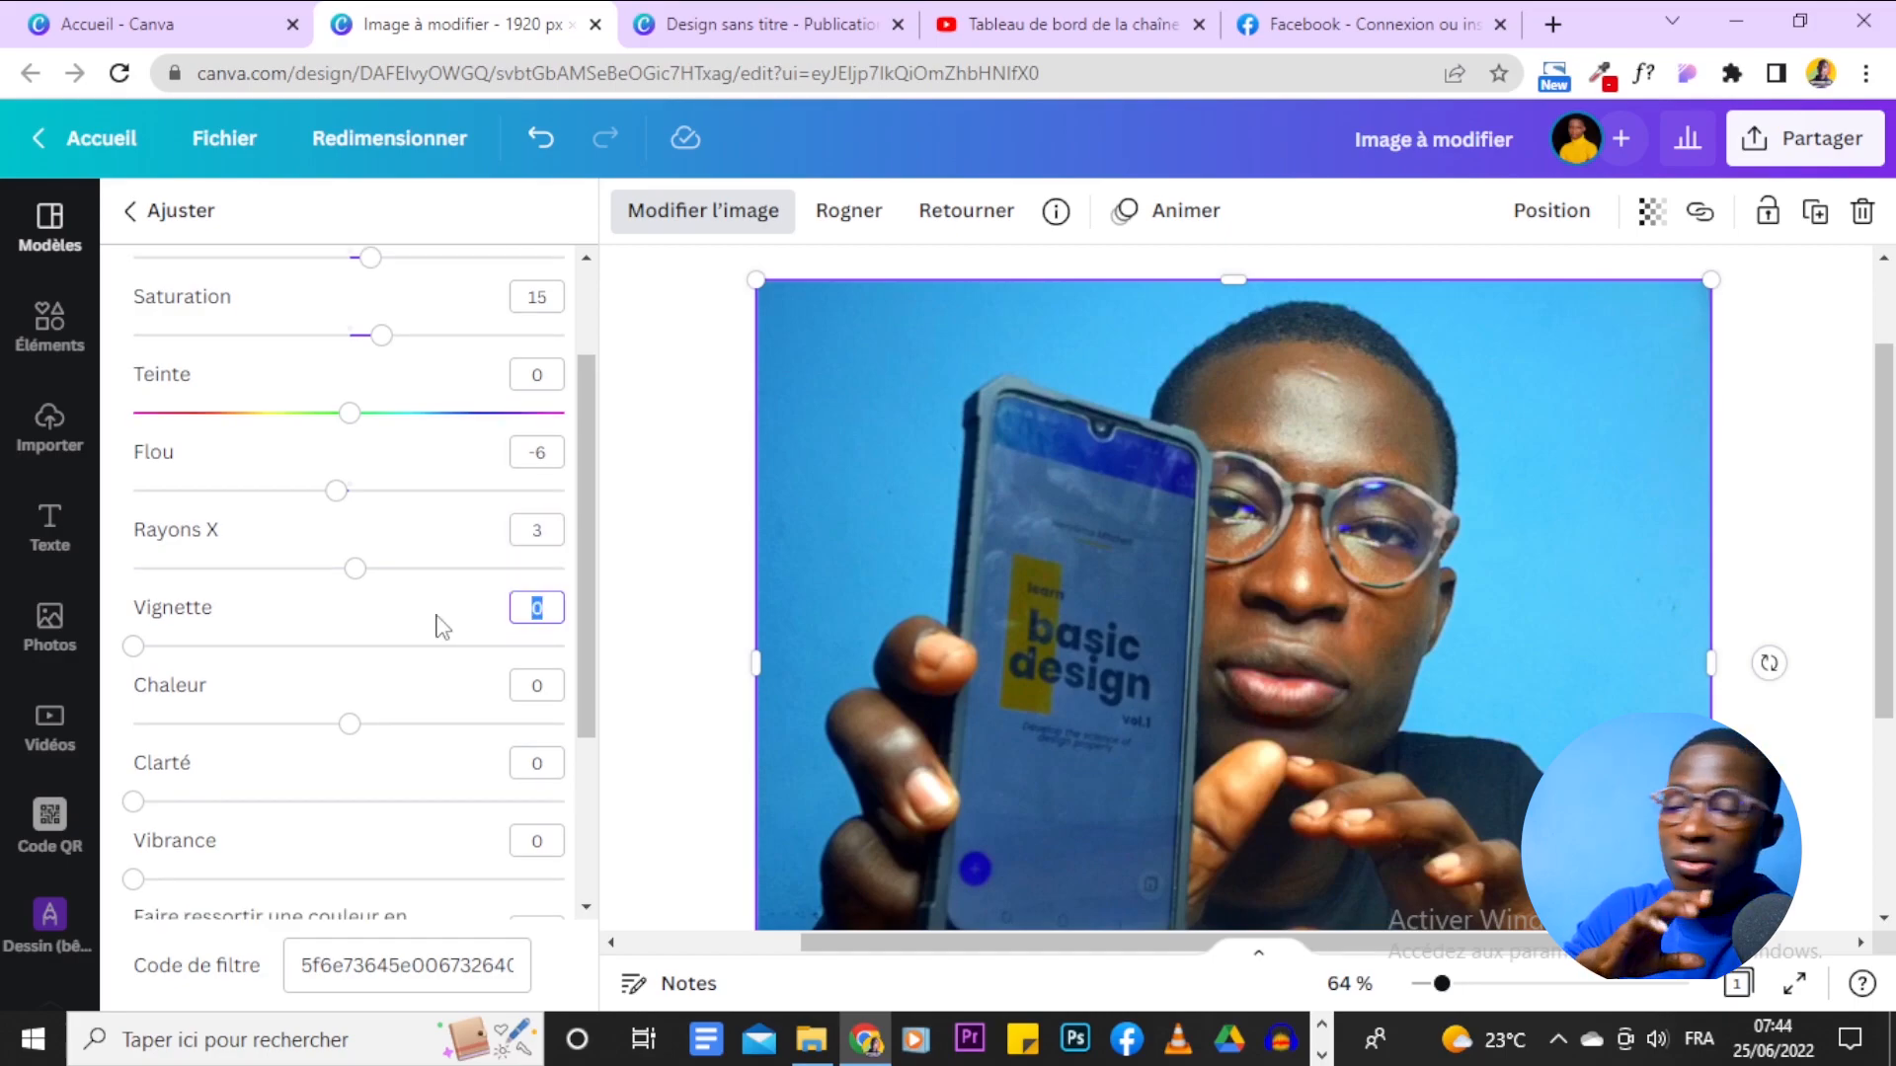
scroll(442, 627, down, 2)
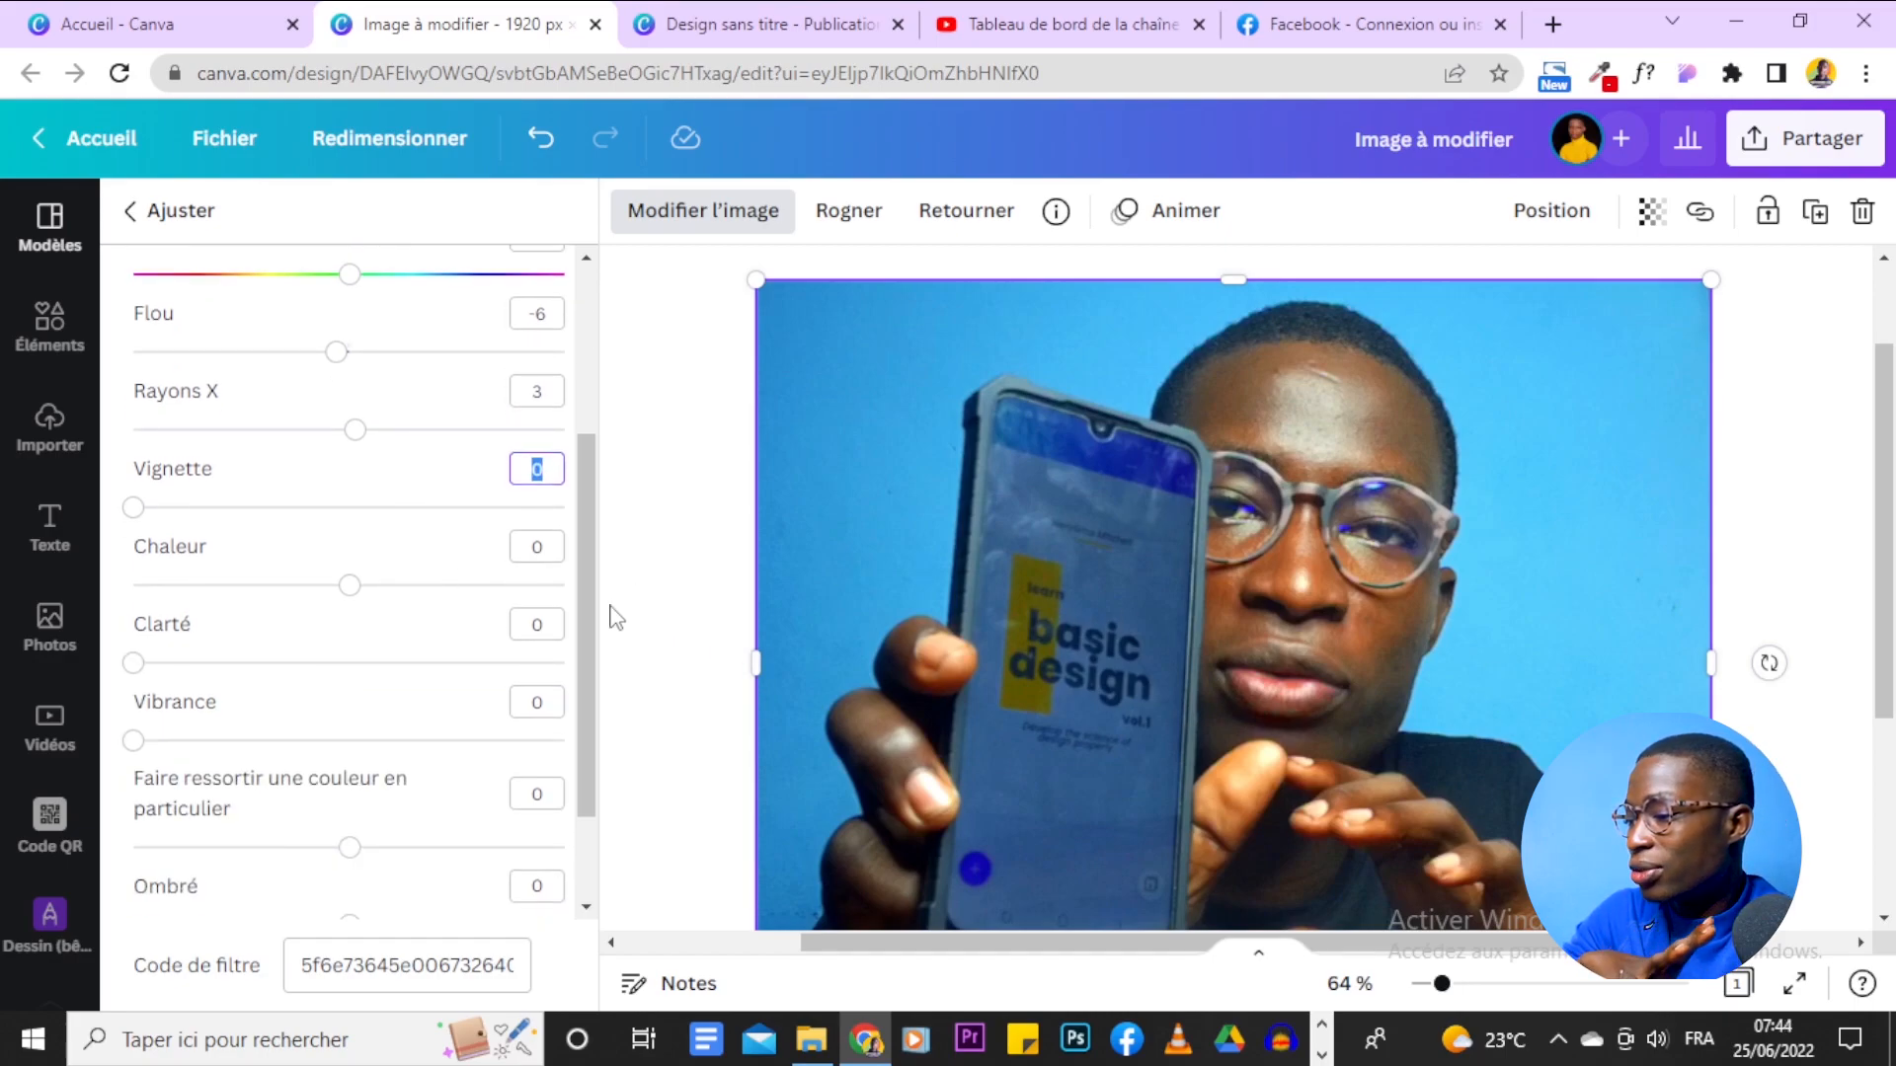
Set the photo's Clarté adjustment to 3 and its Ombré adjustment to -15.
click(554, 613)
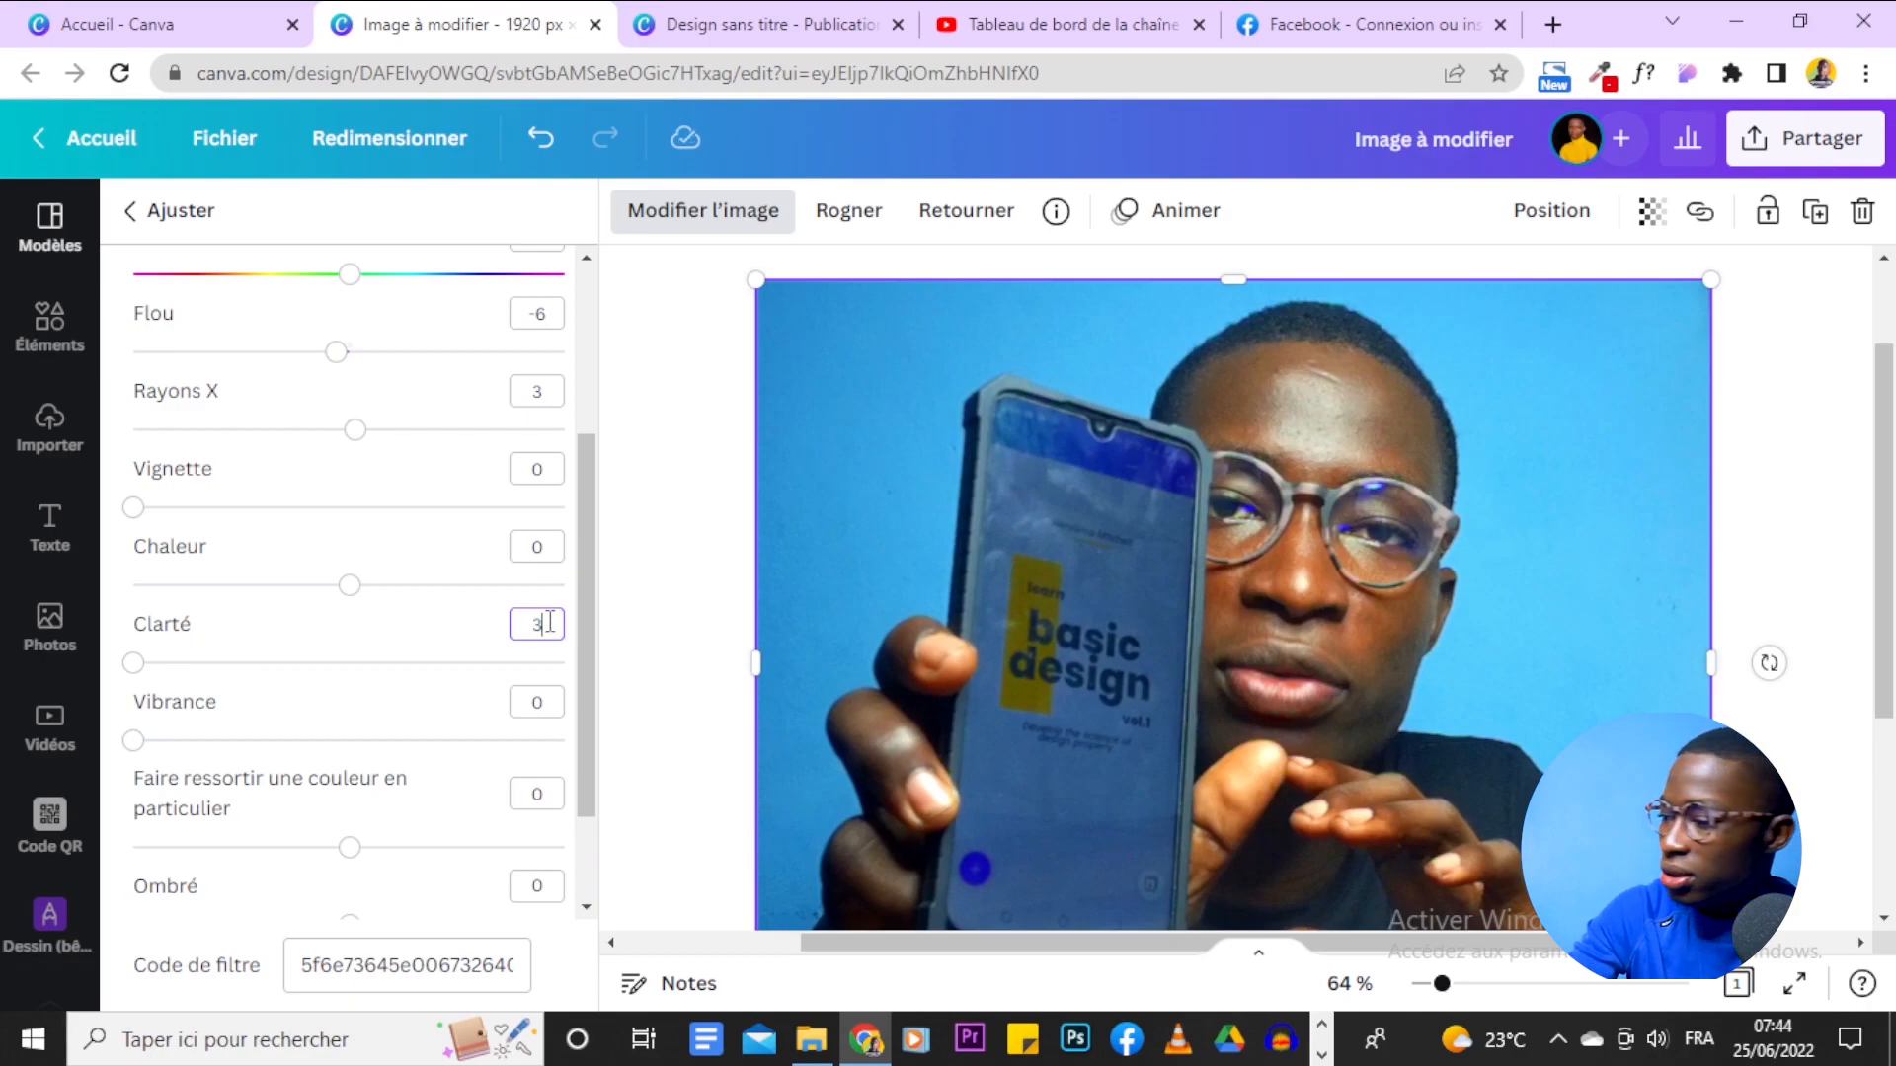
scroll(456, 634, down, 2)
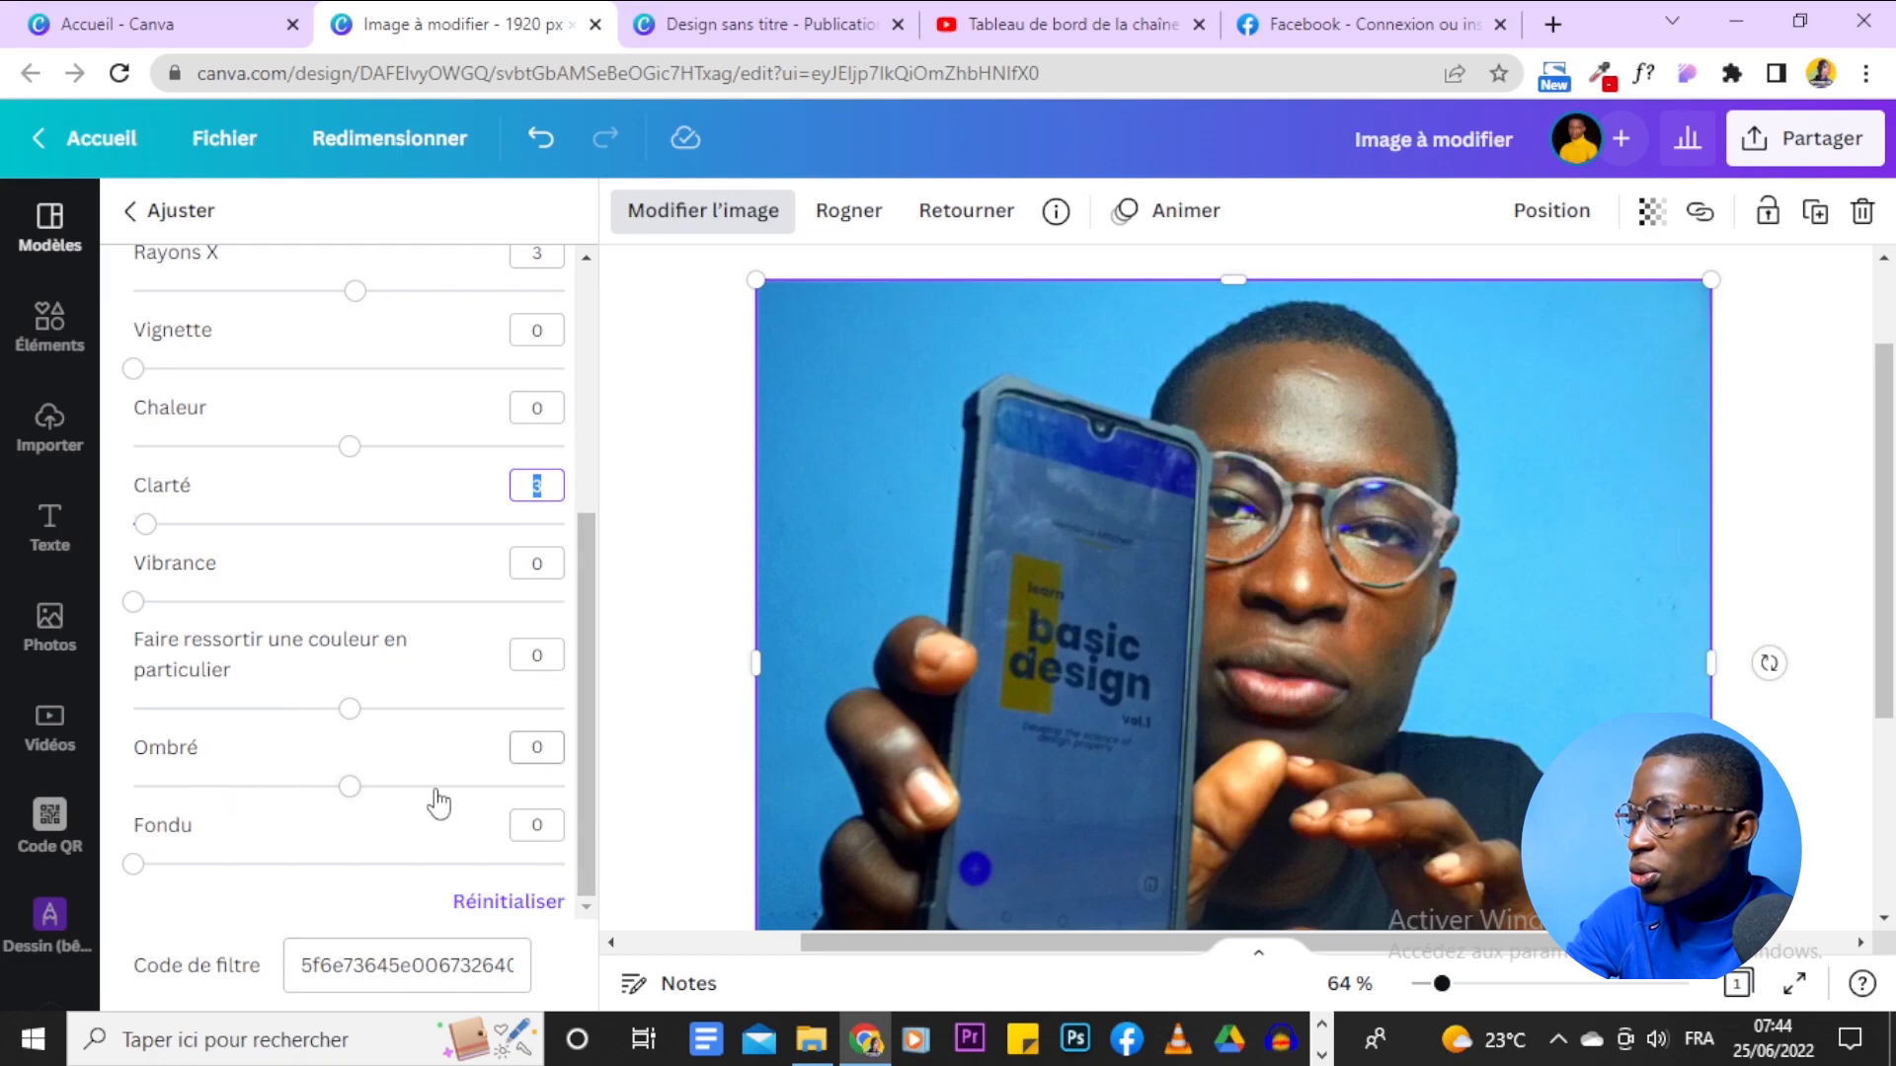
click(546, 747)
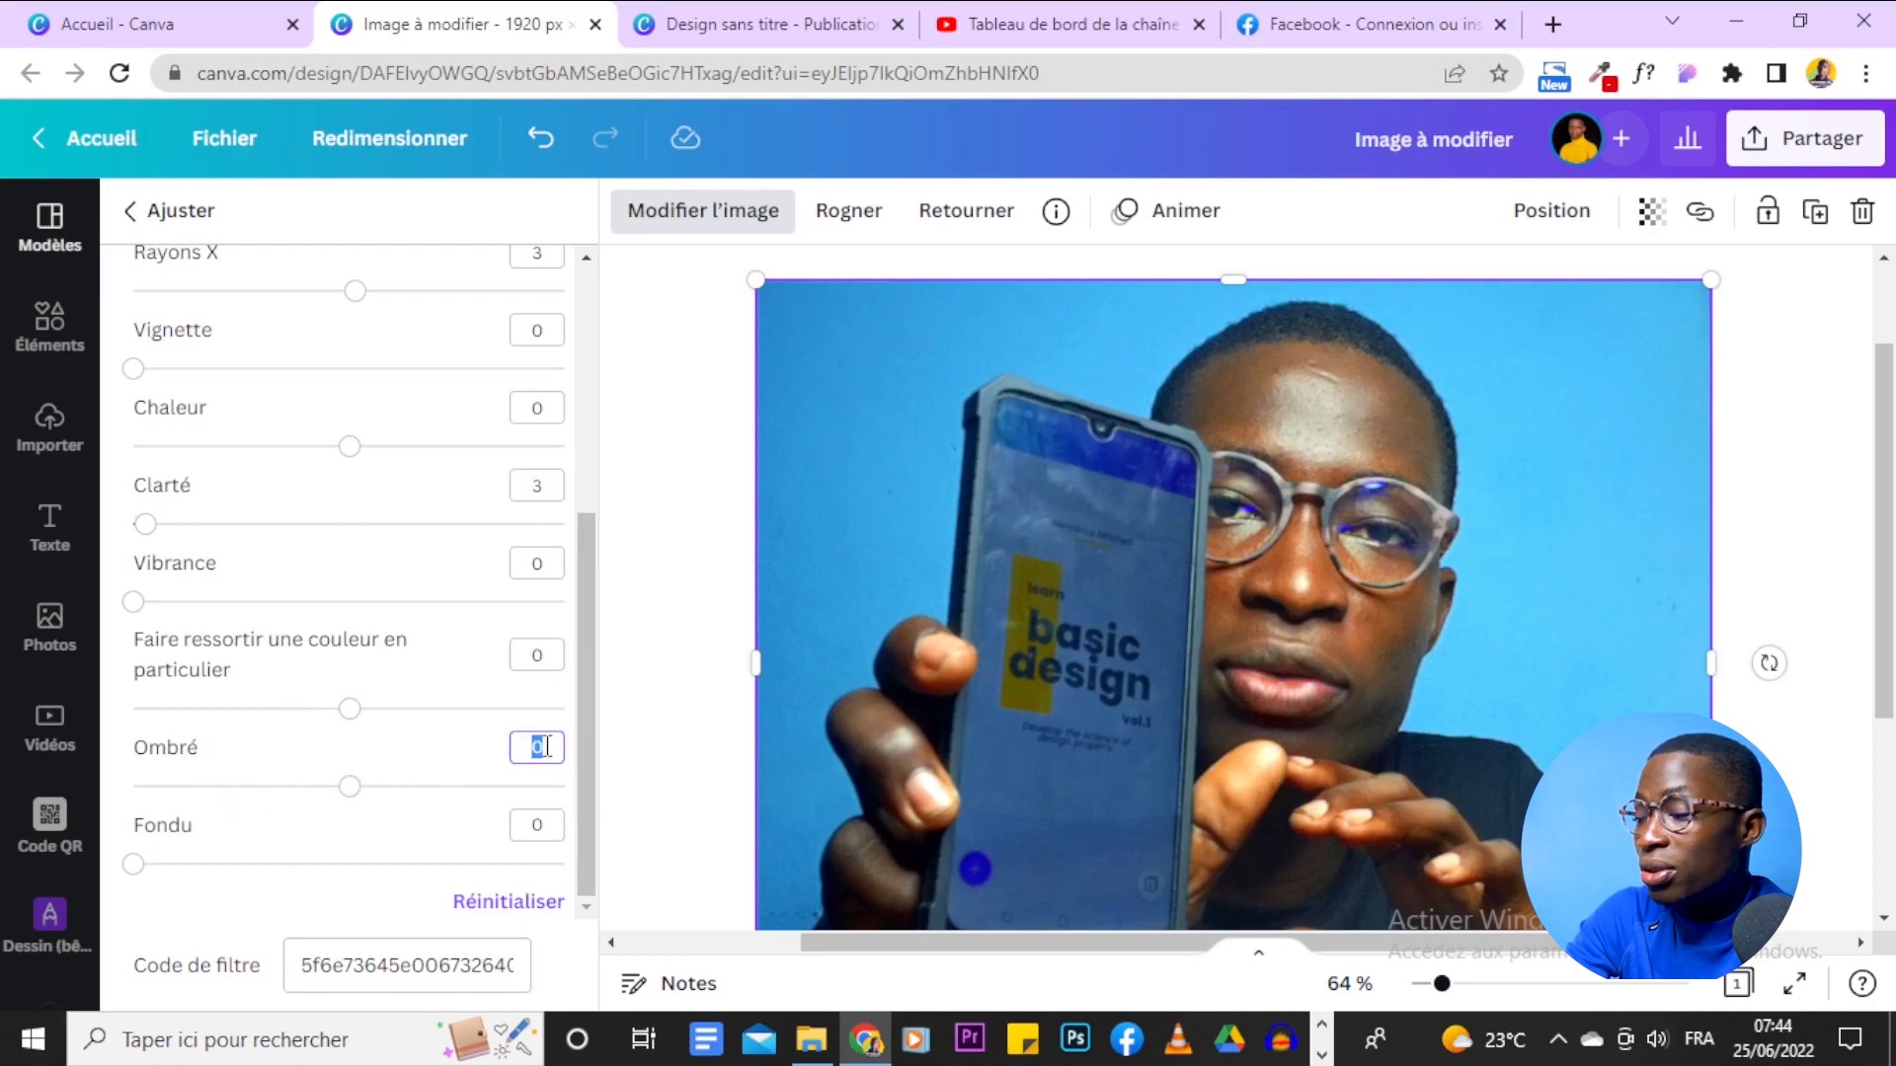
mouse_move(345, 800)
mouse_down()
mouse_move(298, 795)
mouse_move(319, 788)
mouse_up()
click(549, 744)
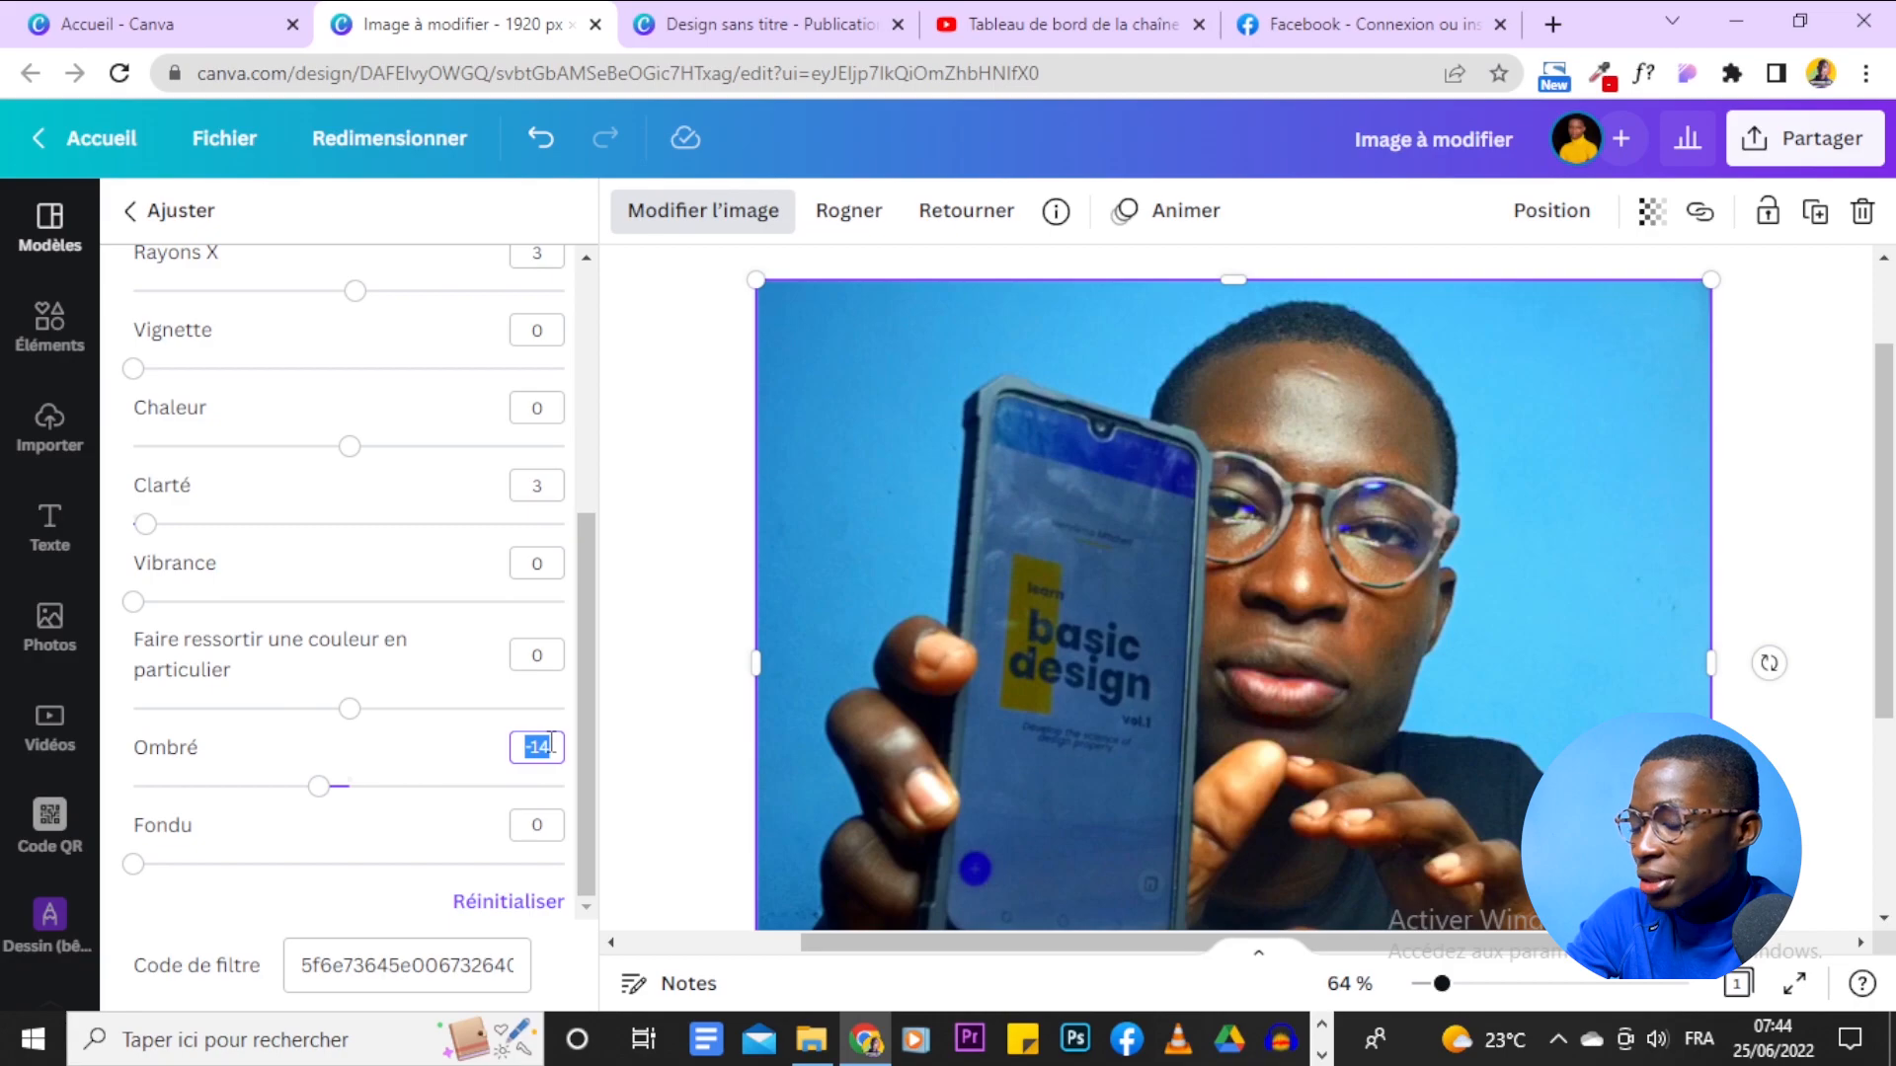
text(-15)
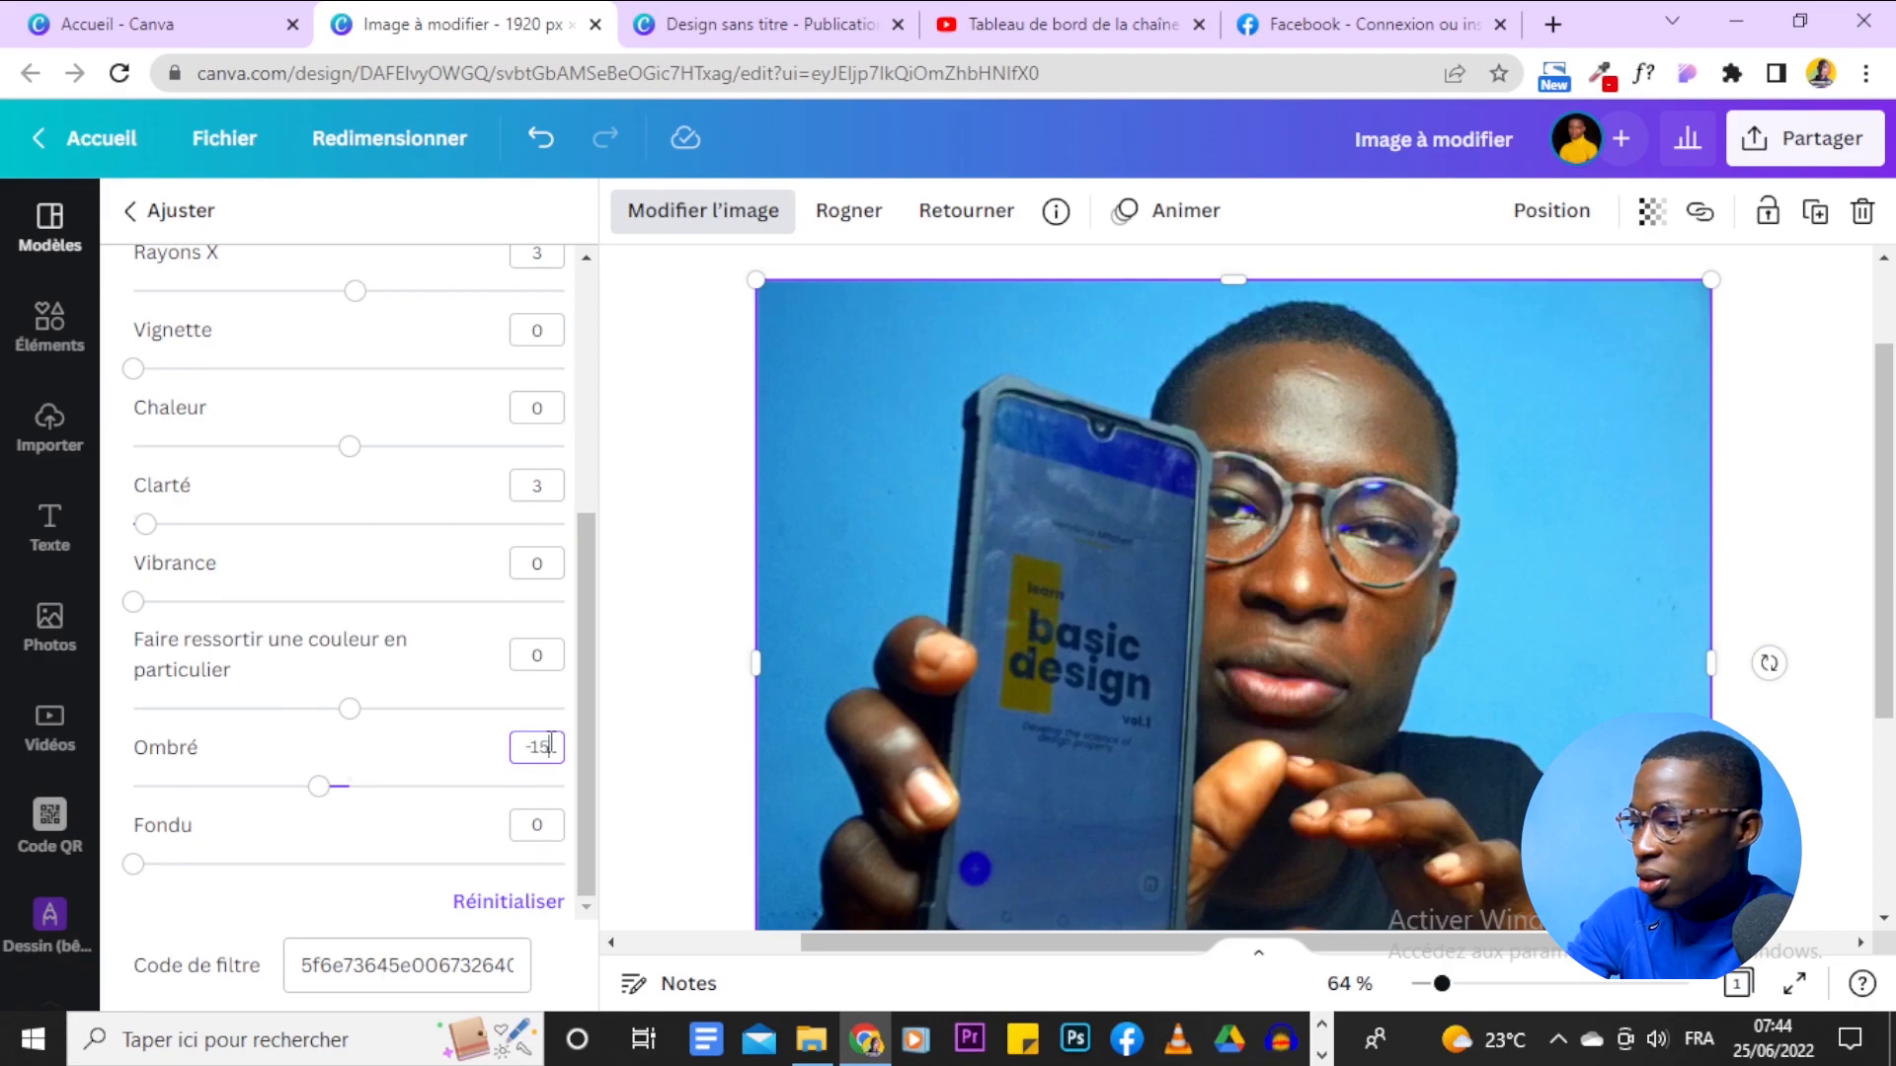
click(497, 745)
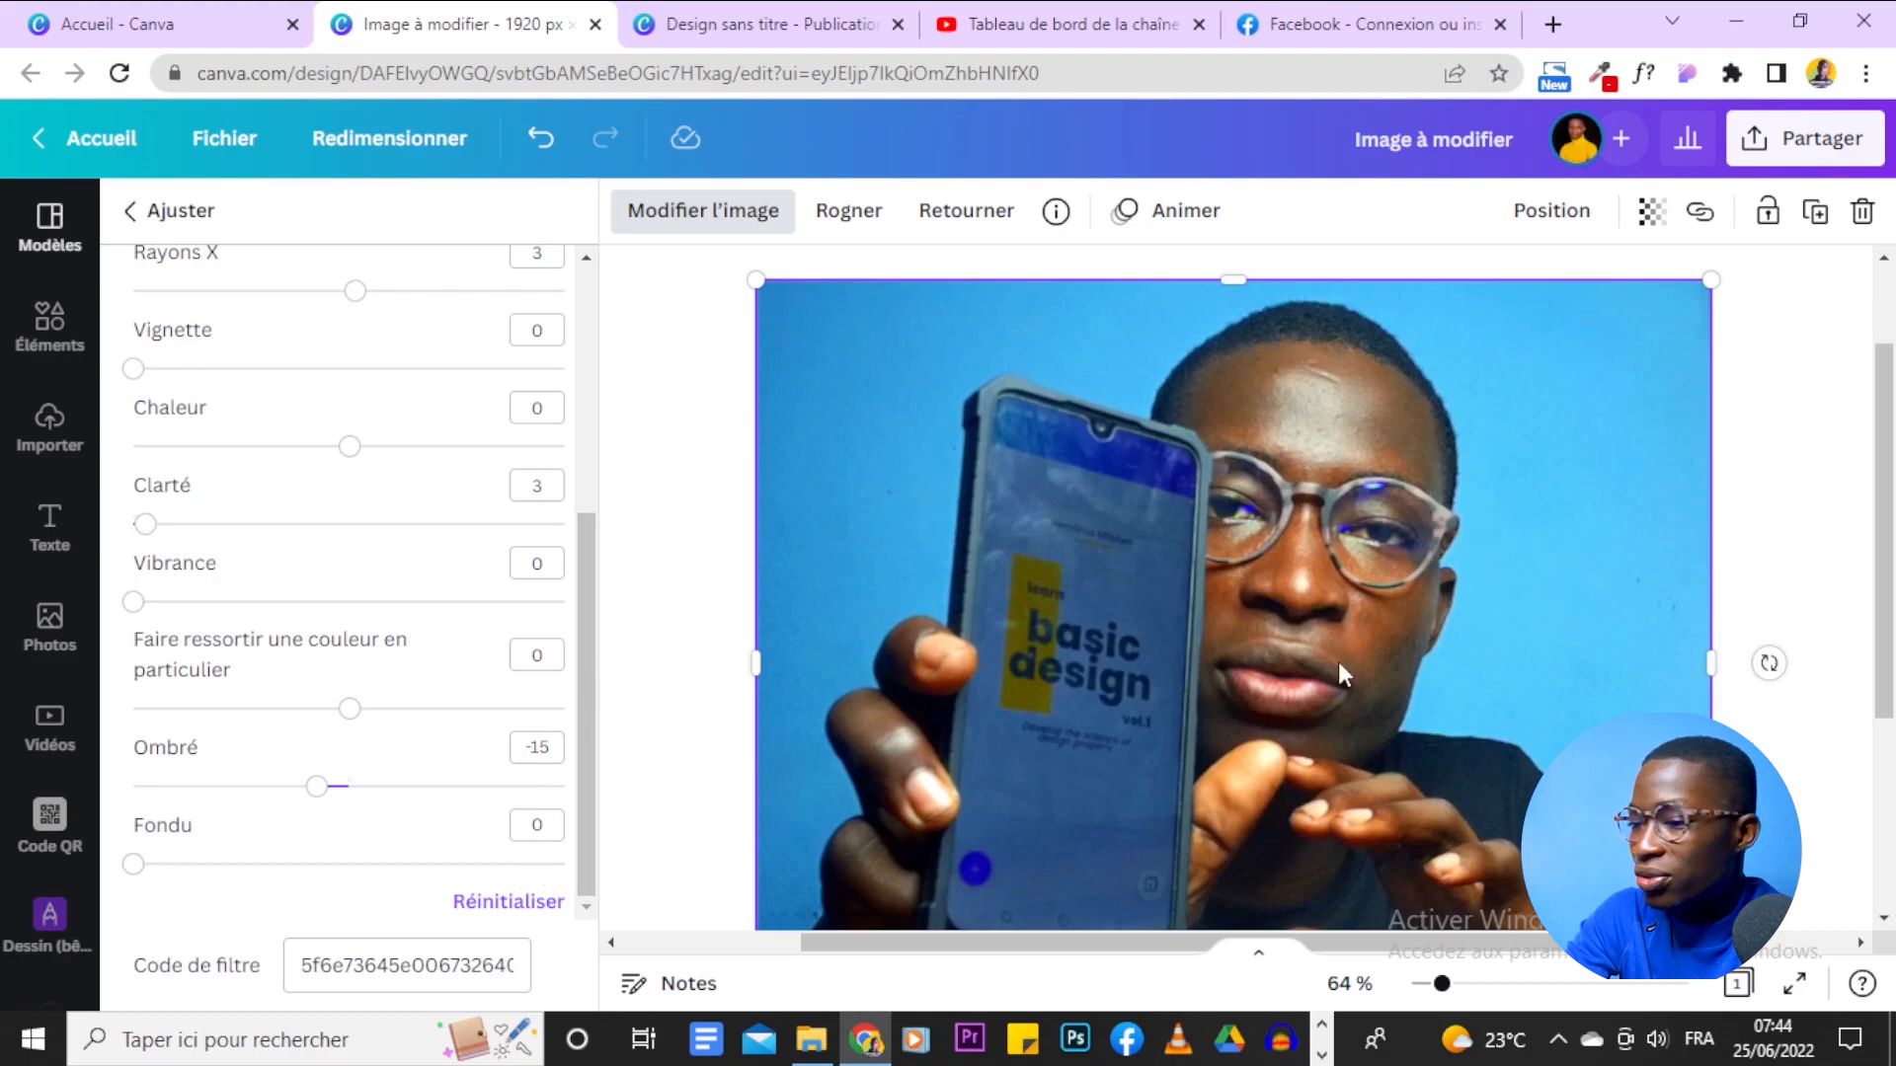
Zoom out to 42% to examine the whole edited photo and review the full list of adjustment values.
scroll(1626, 686, up, 1)
scroll(1625, 689, up, 2)
mouse_move(1440, 985)
mouse_down()
mouse_move(1409, 985)
mouse_move(1430, 986)
mouse_up()
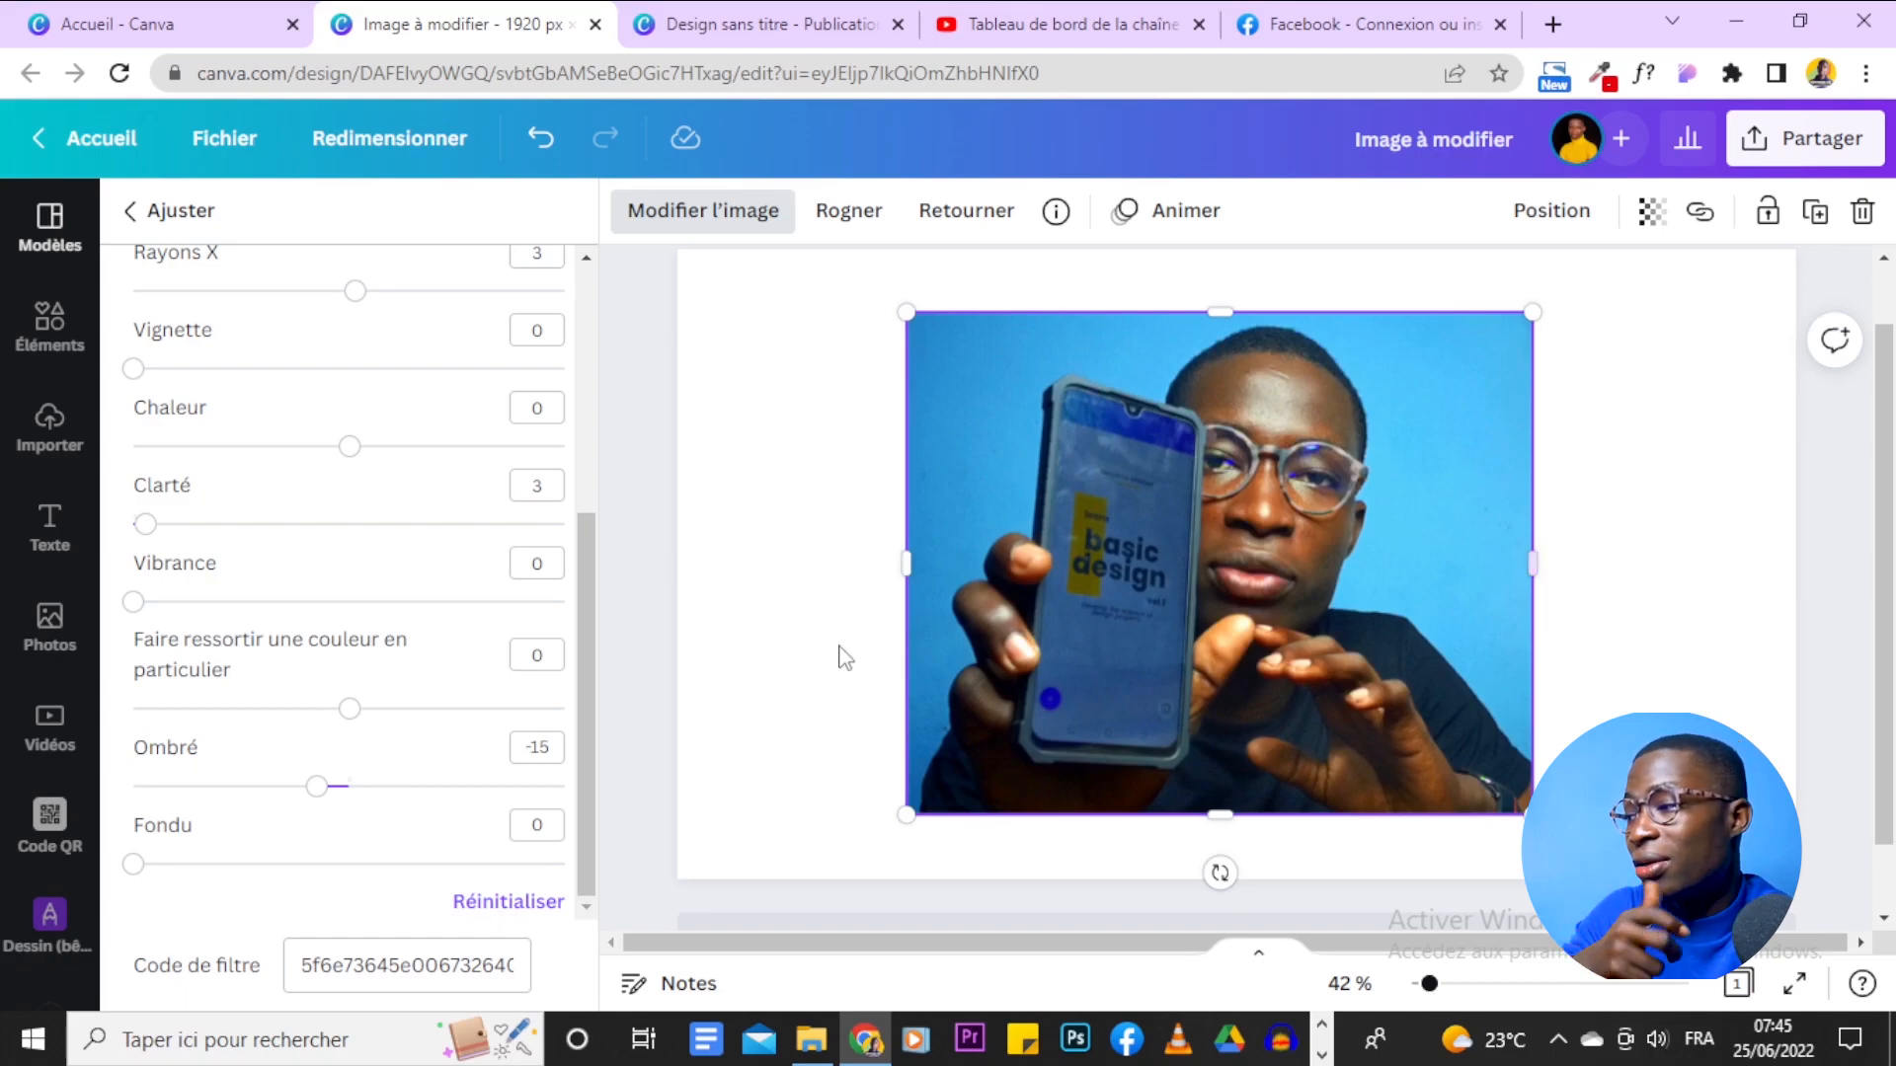
scroll(394, 498, up, 5)
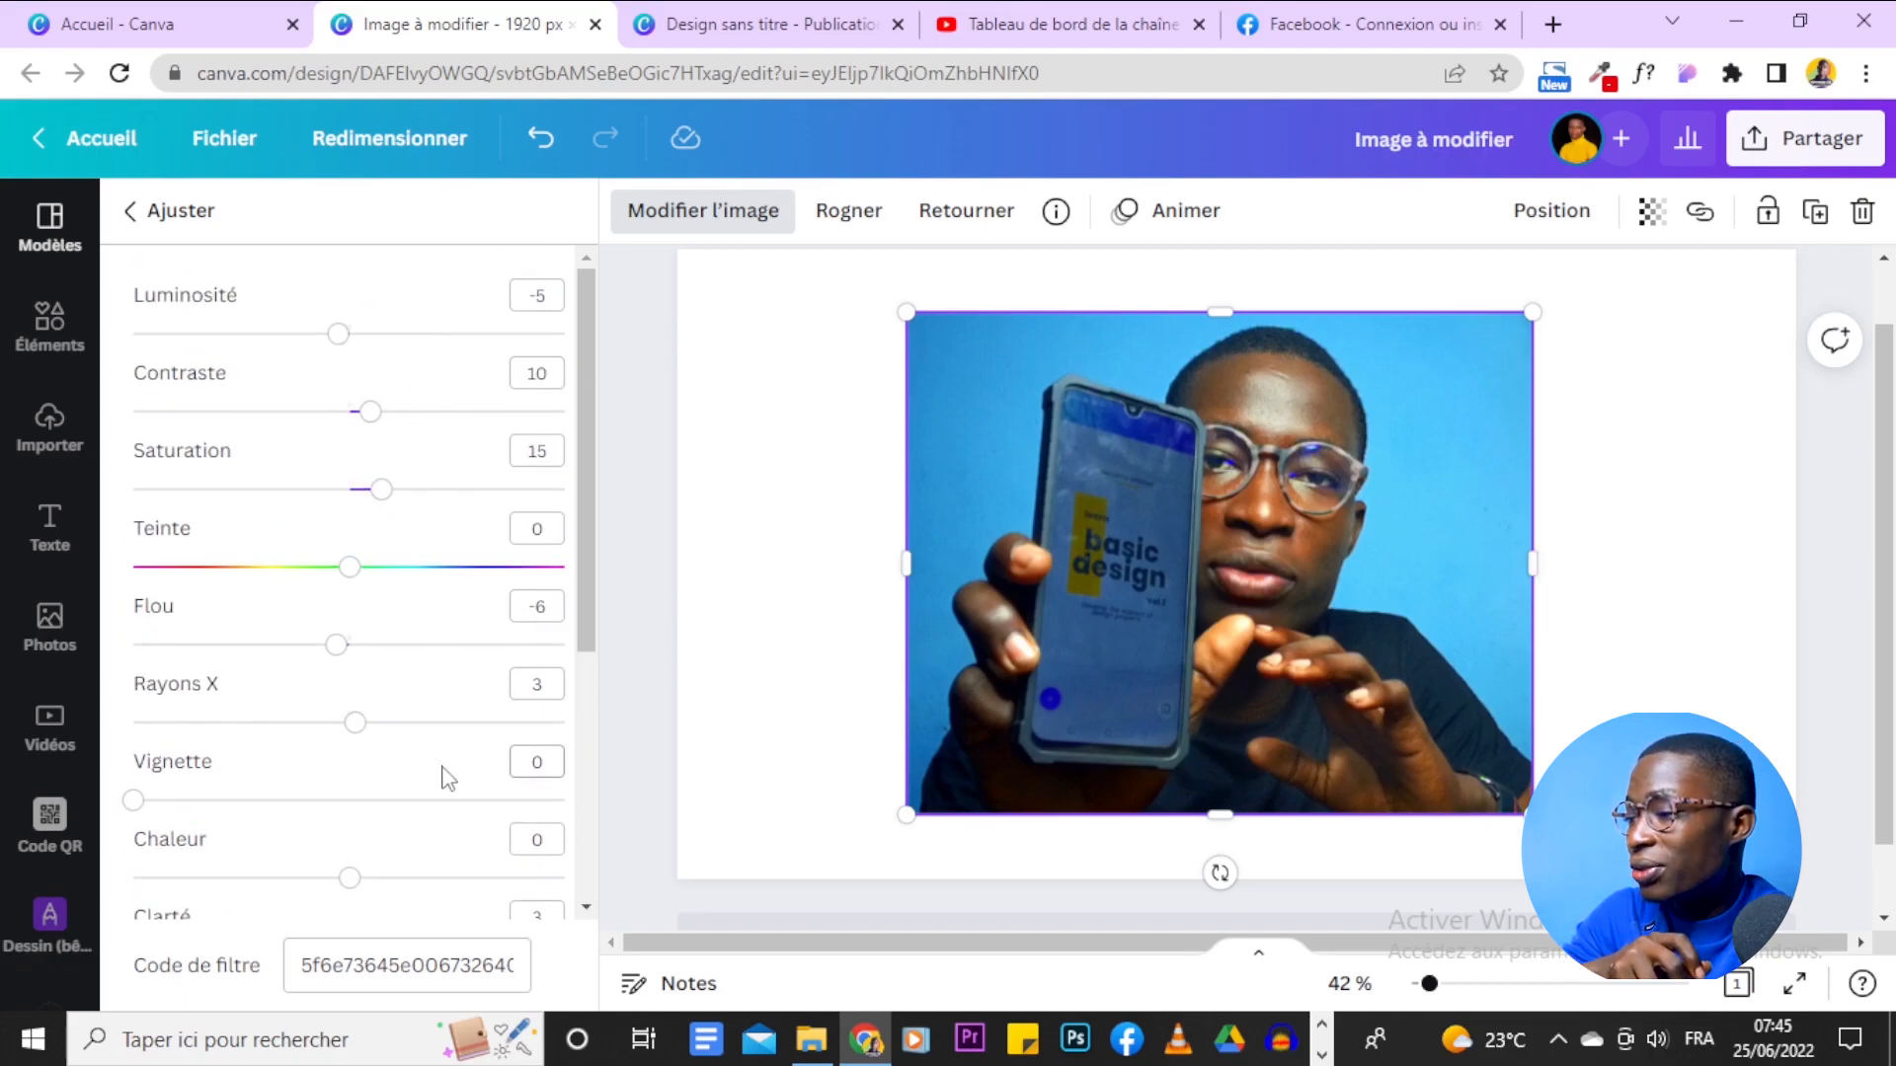
scroll(445, 809, down, 4)
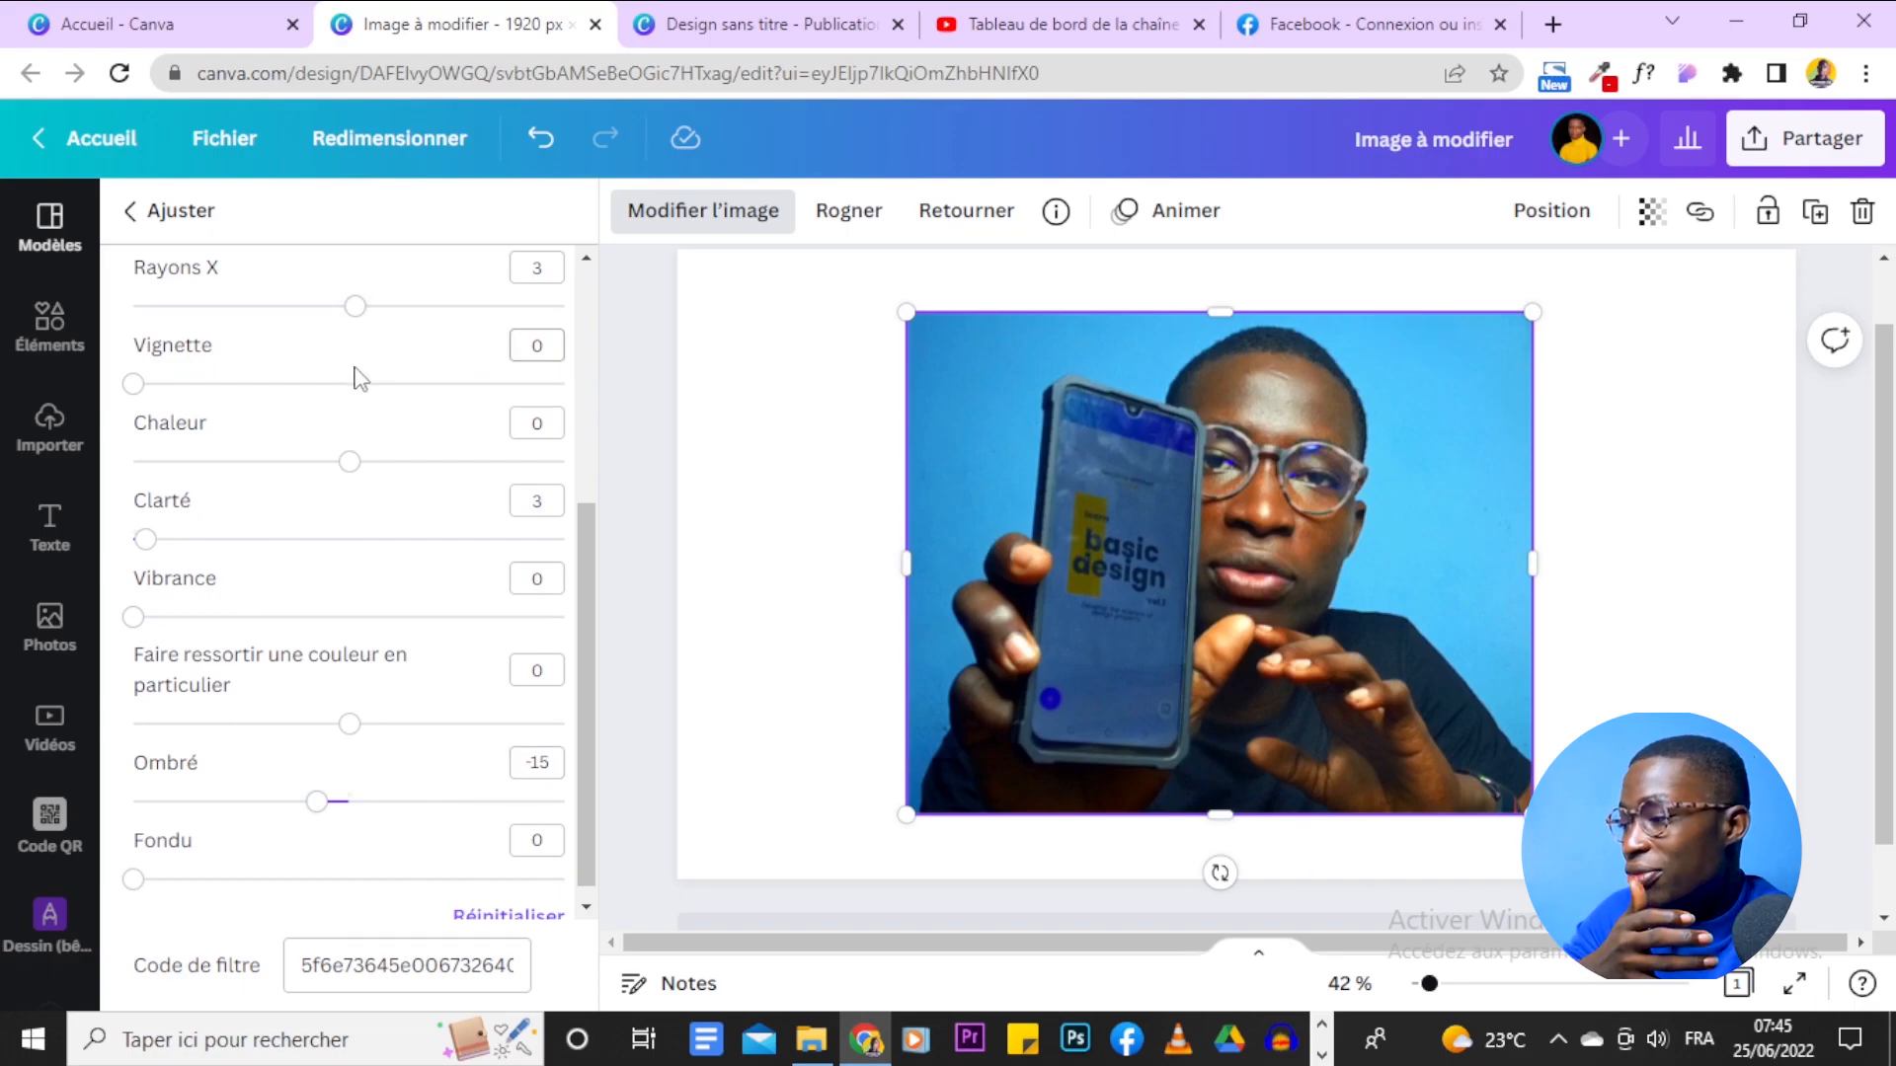
scroll(346, 523, up, 4)
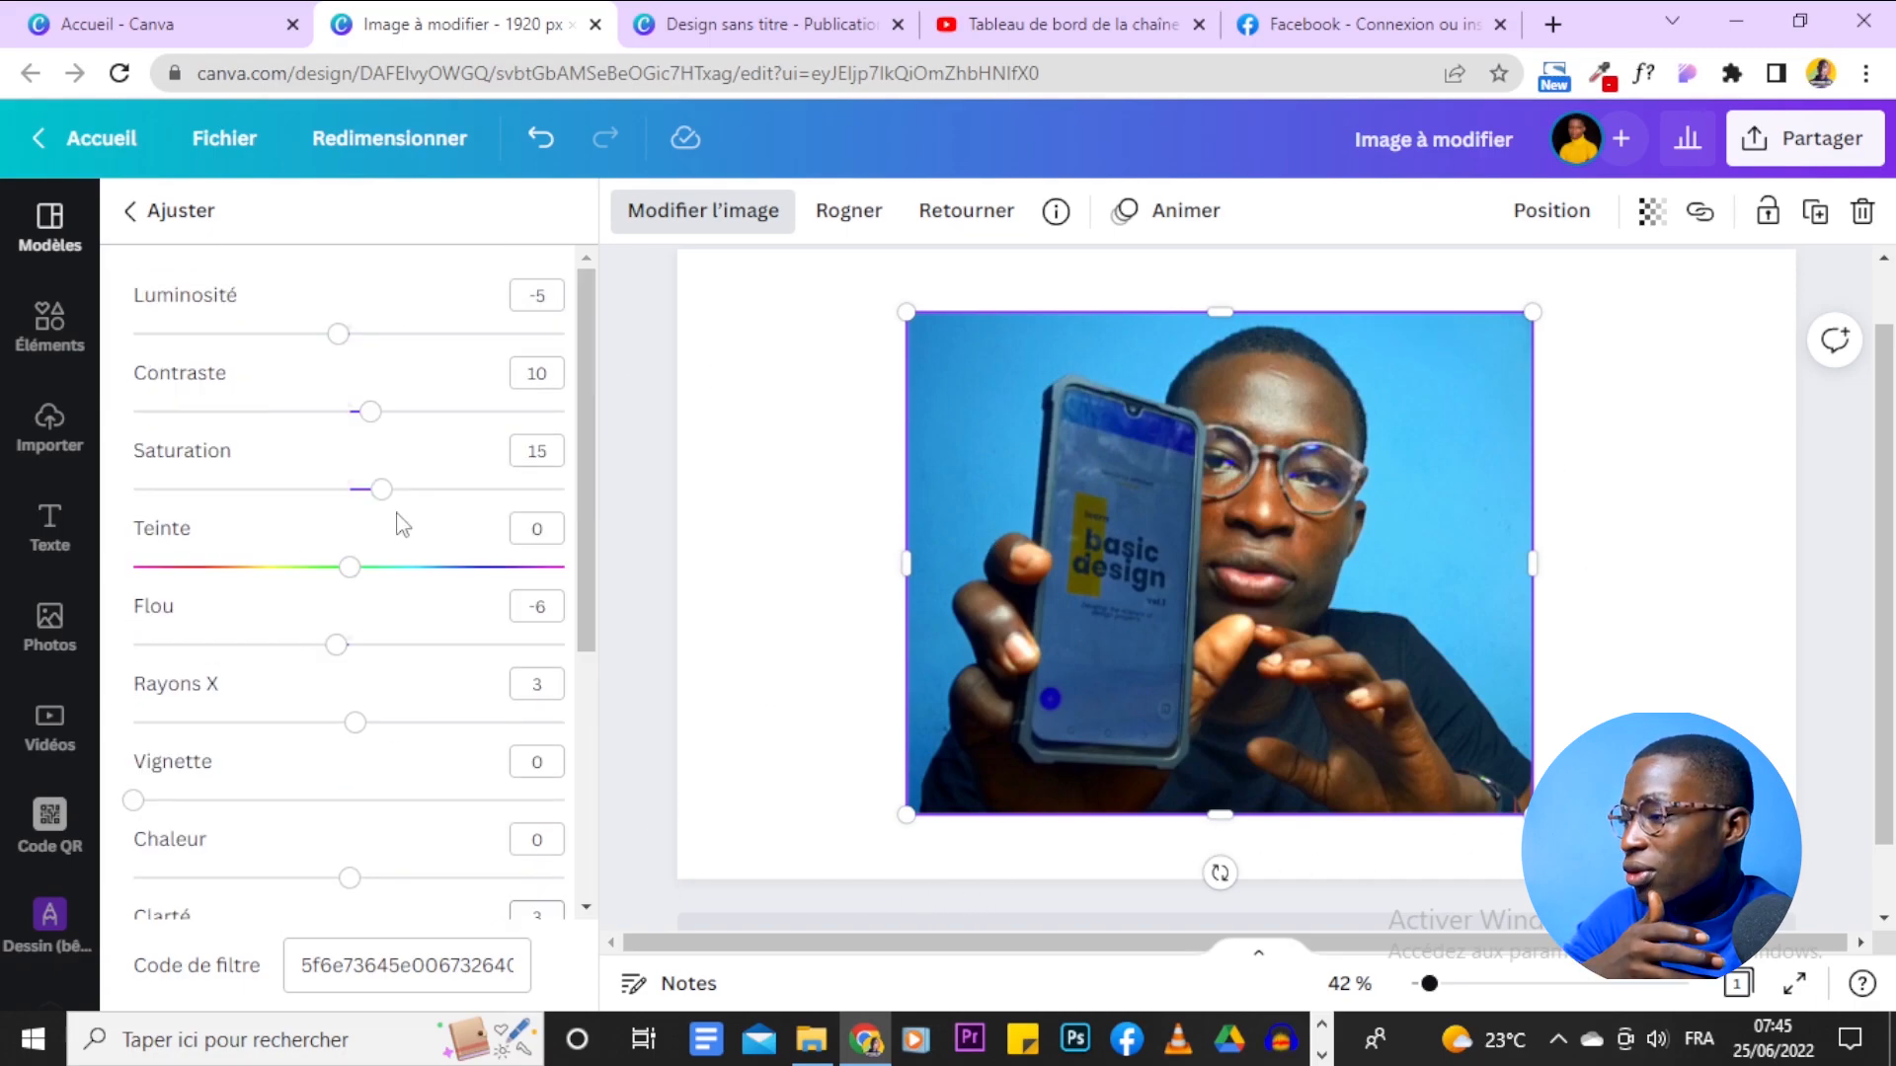
scroll(452, 365, down, 4)
scroll(490, 686, up, 4)
scroll(494, 688, down, 4)
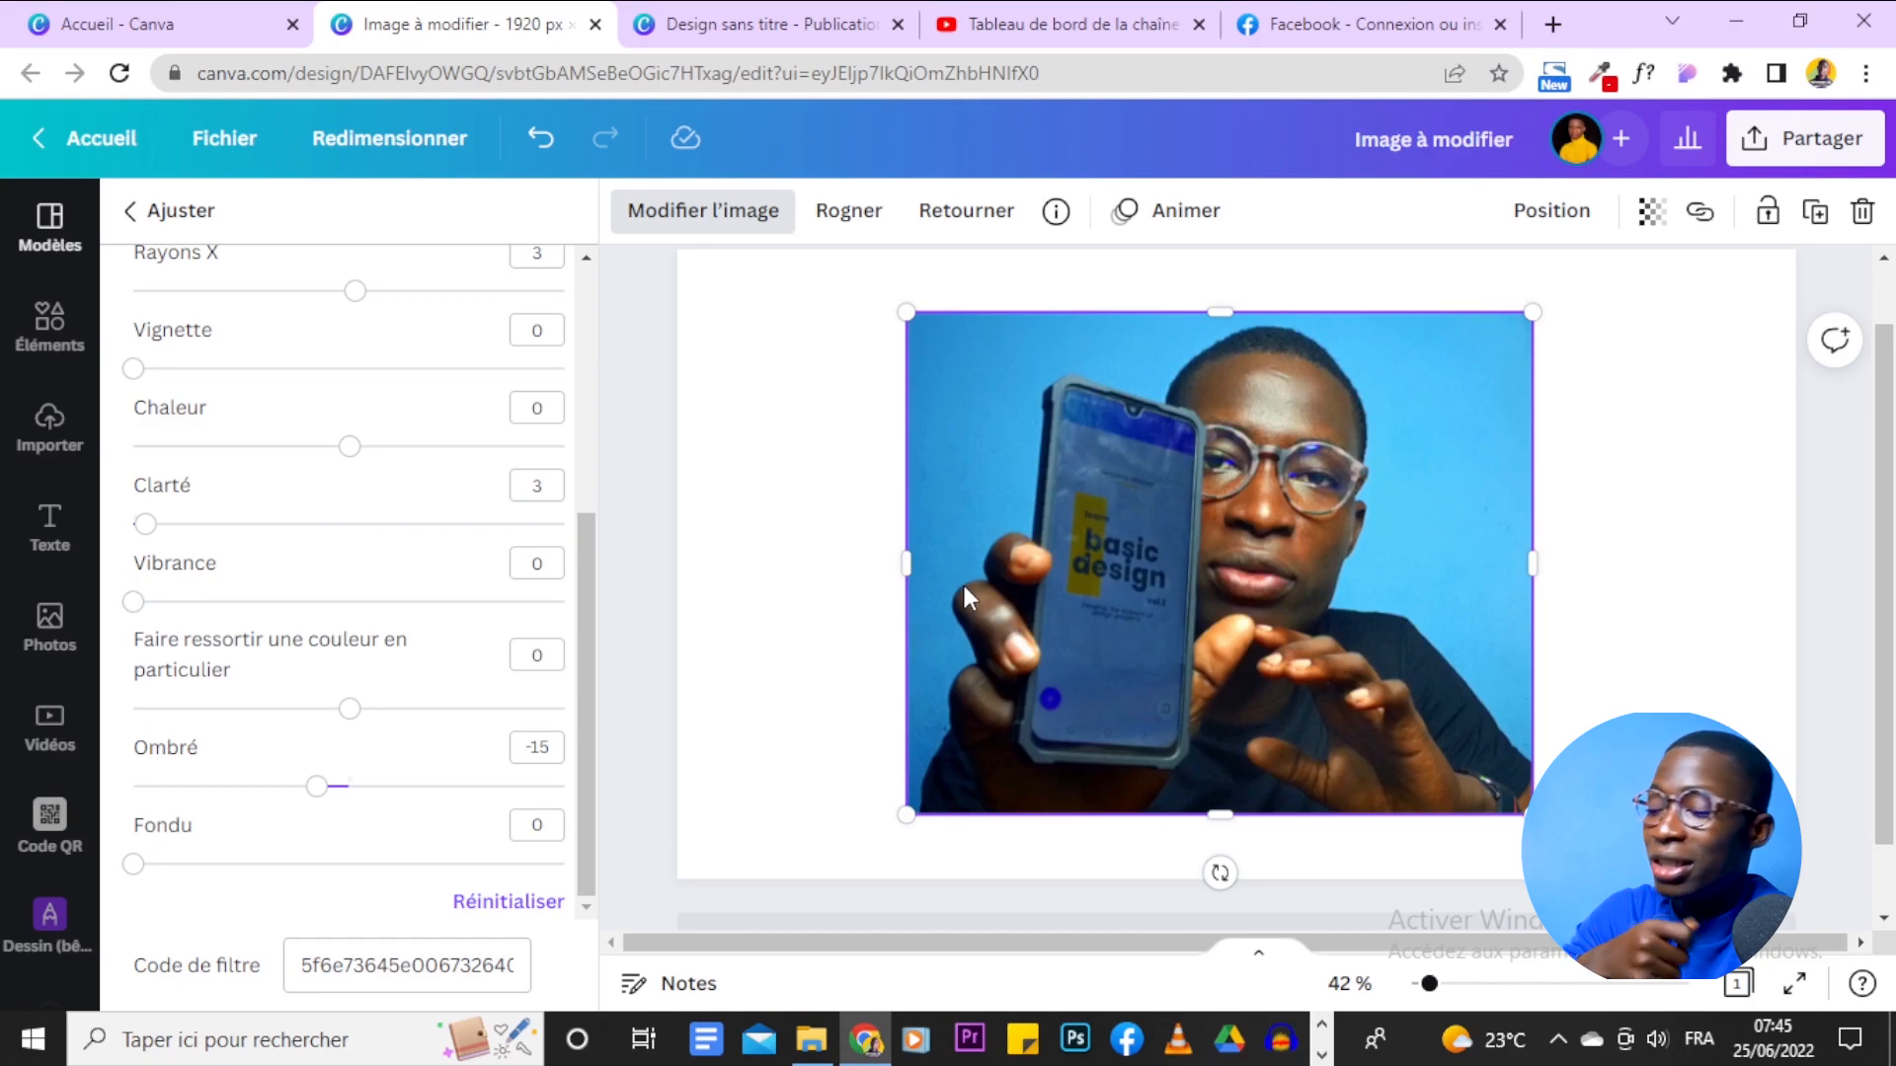
Cut the filter code out of the Code de filtre field, and reset all of the photo's adjustments.
double_click(370, 953)
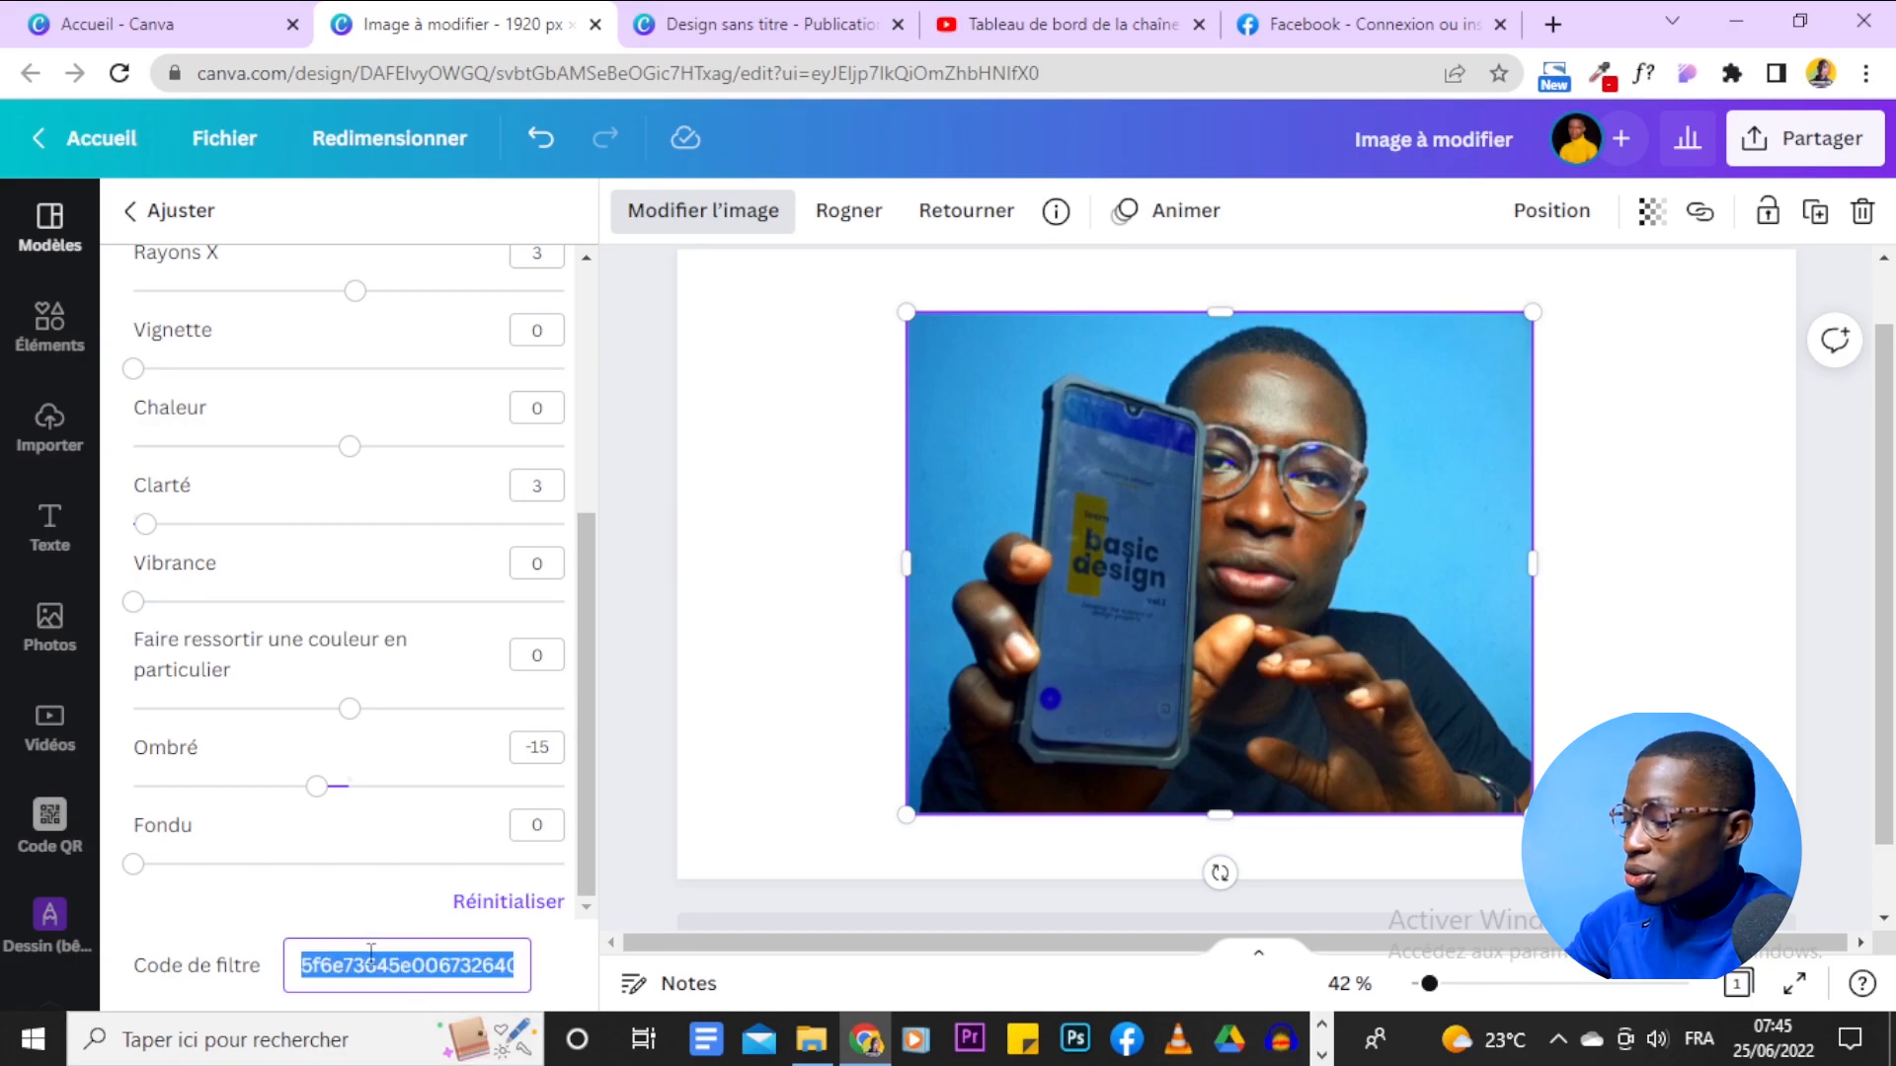
key(BackSpace)
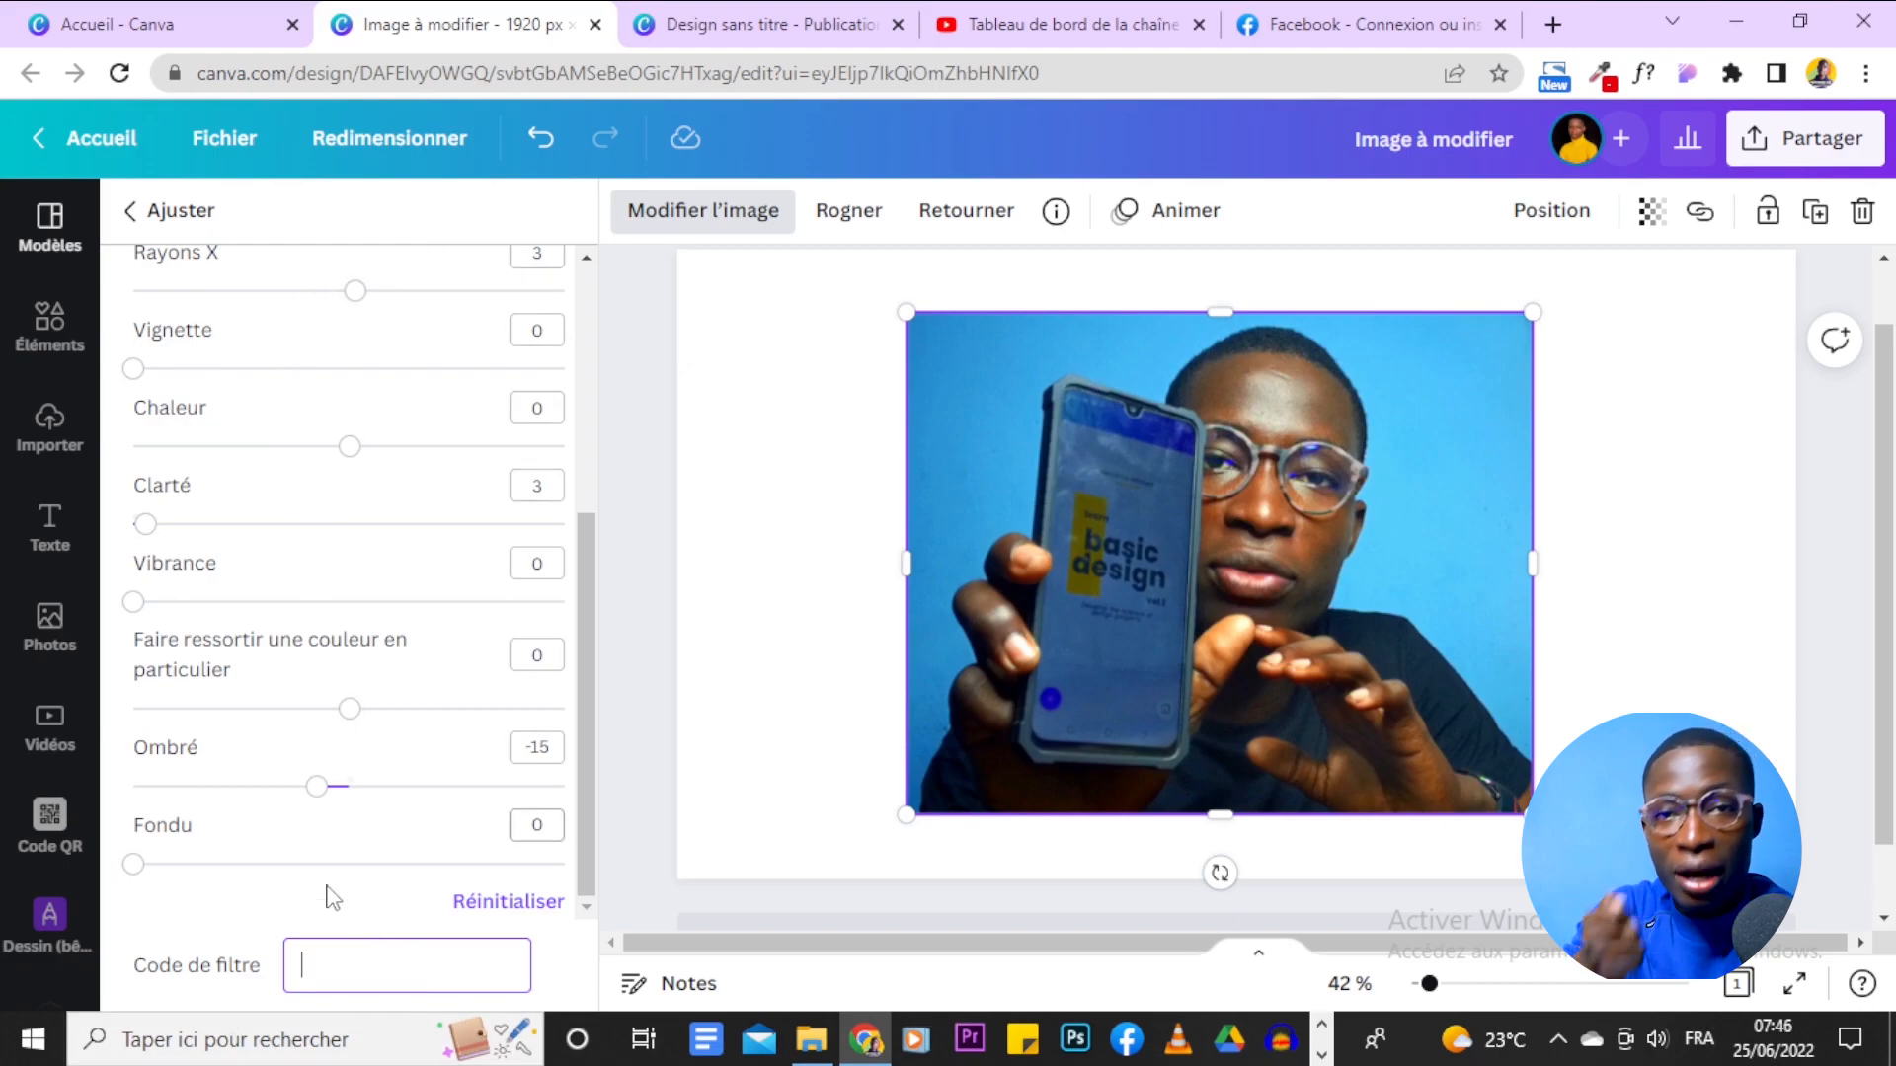
scroll(453, 364, up, 4)
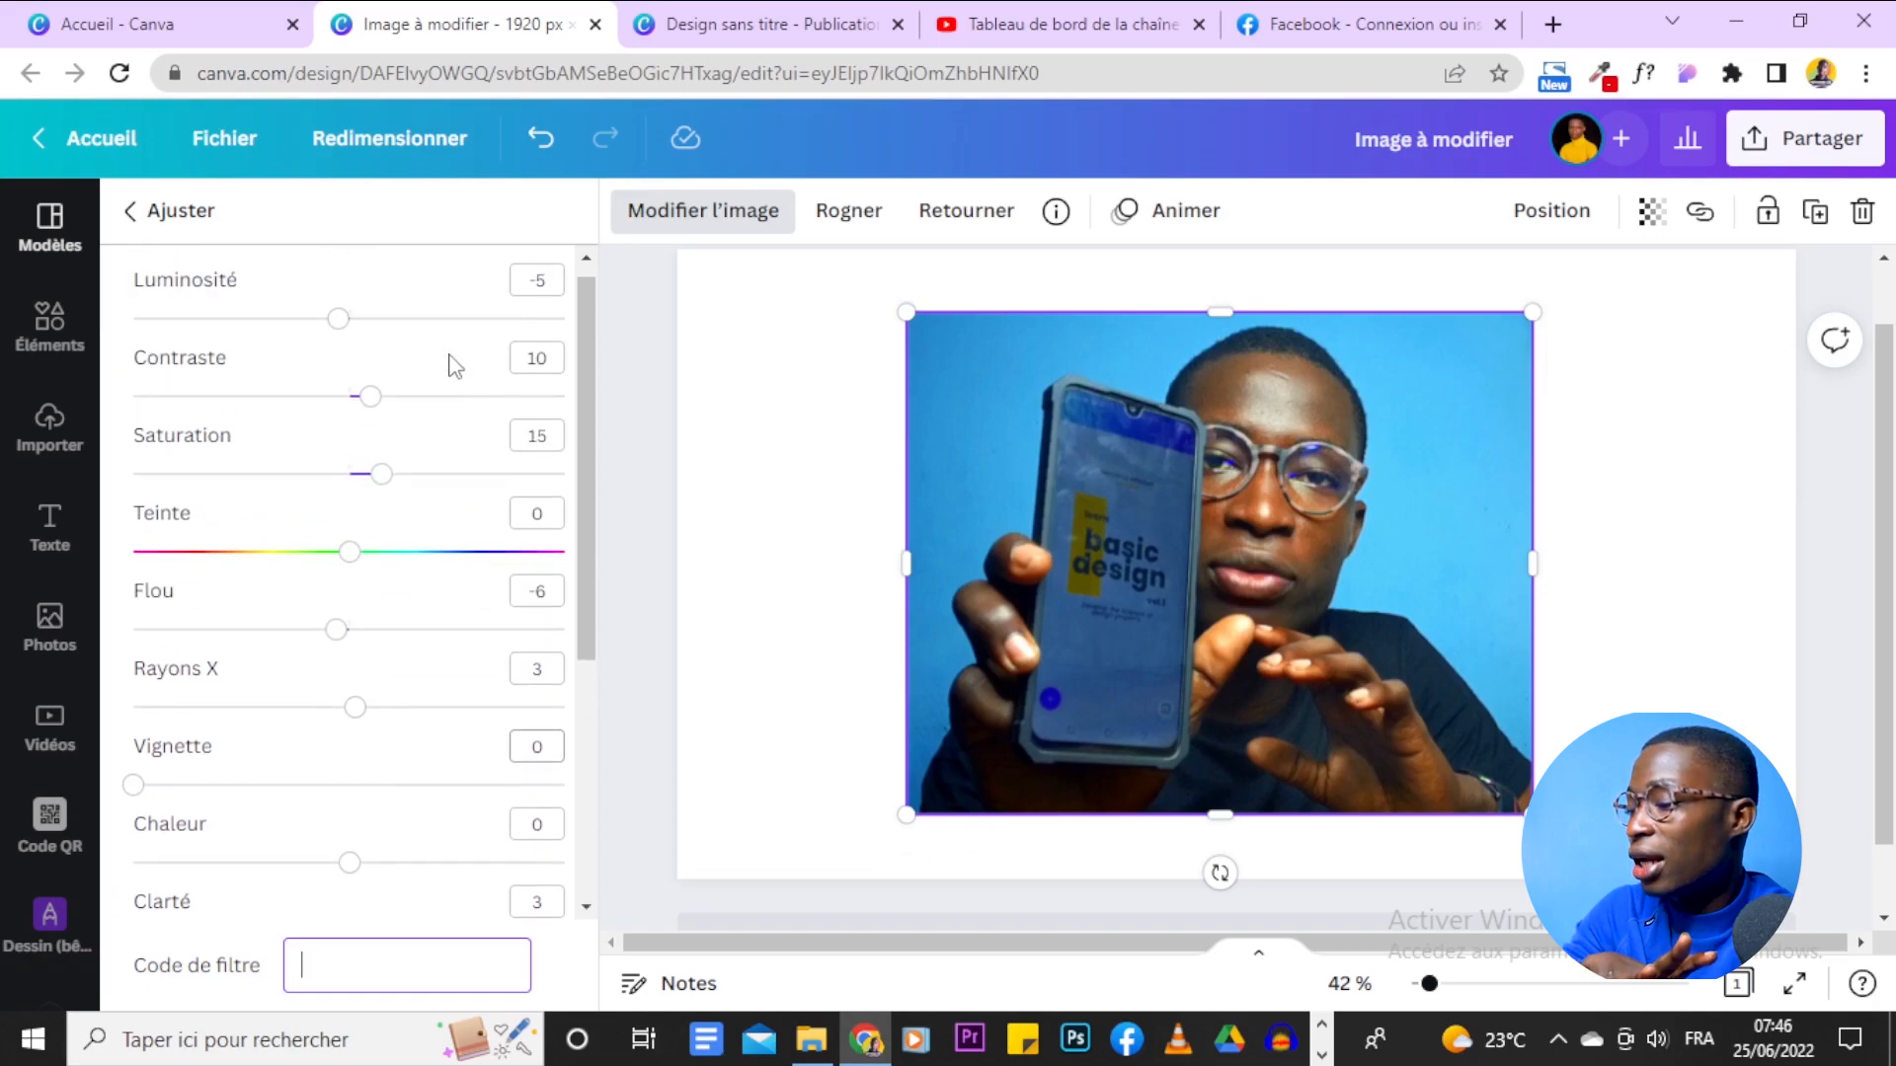
scroll(411, 785, down, 5)
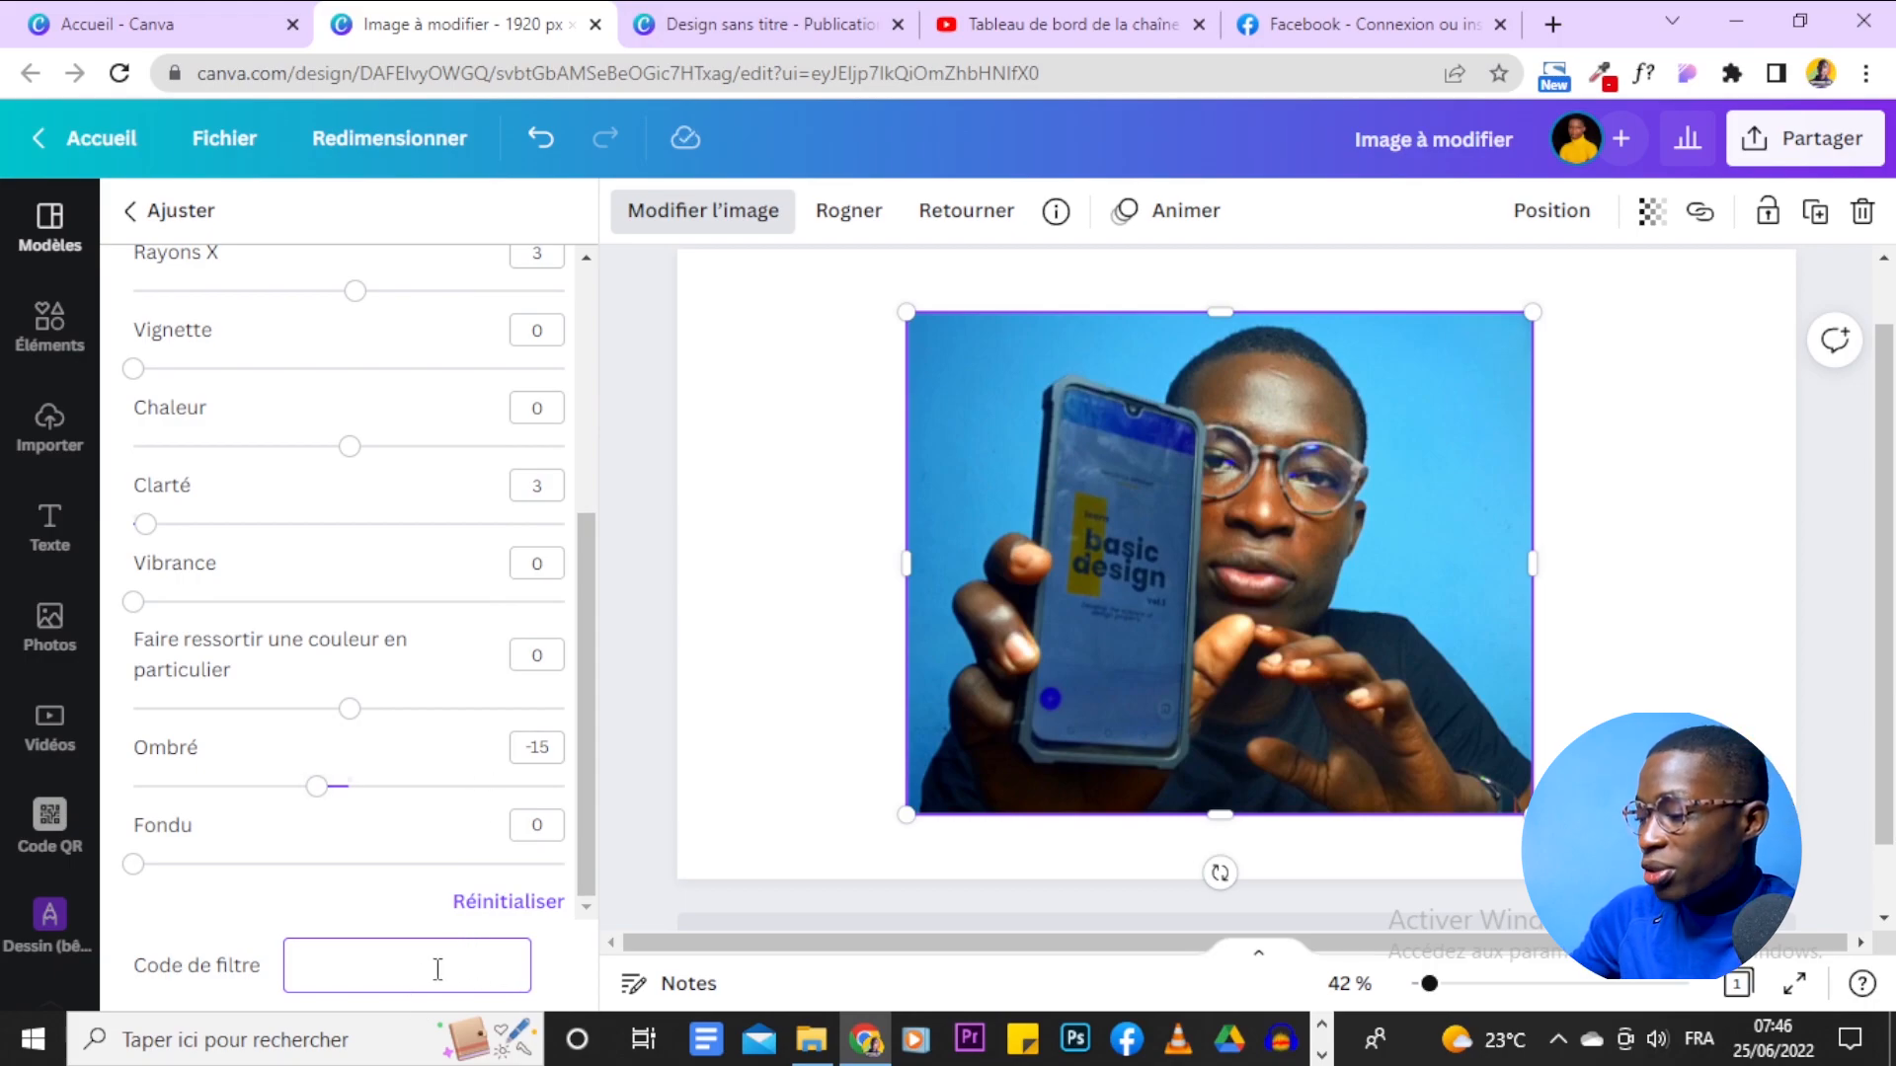
click(498, 903)
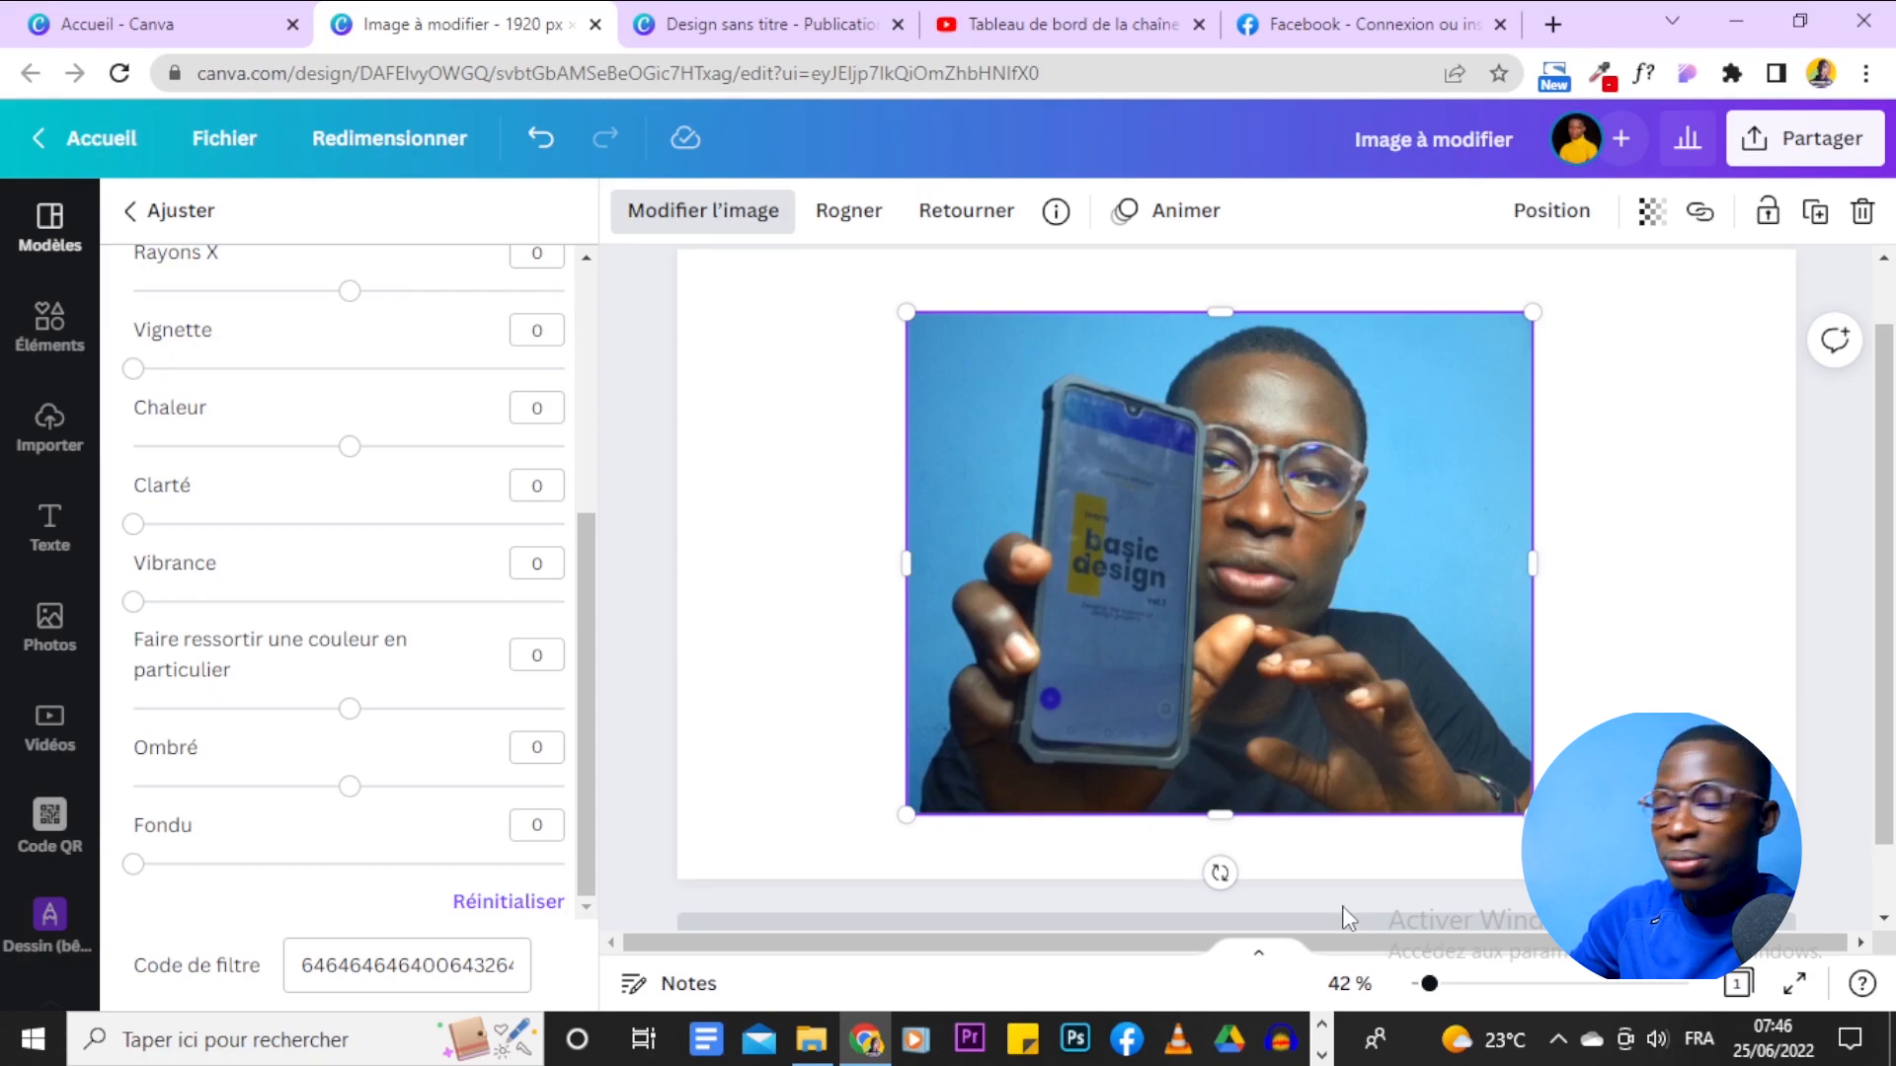
click(490, 1035)
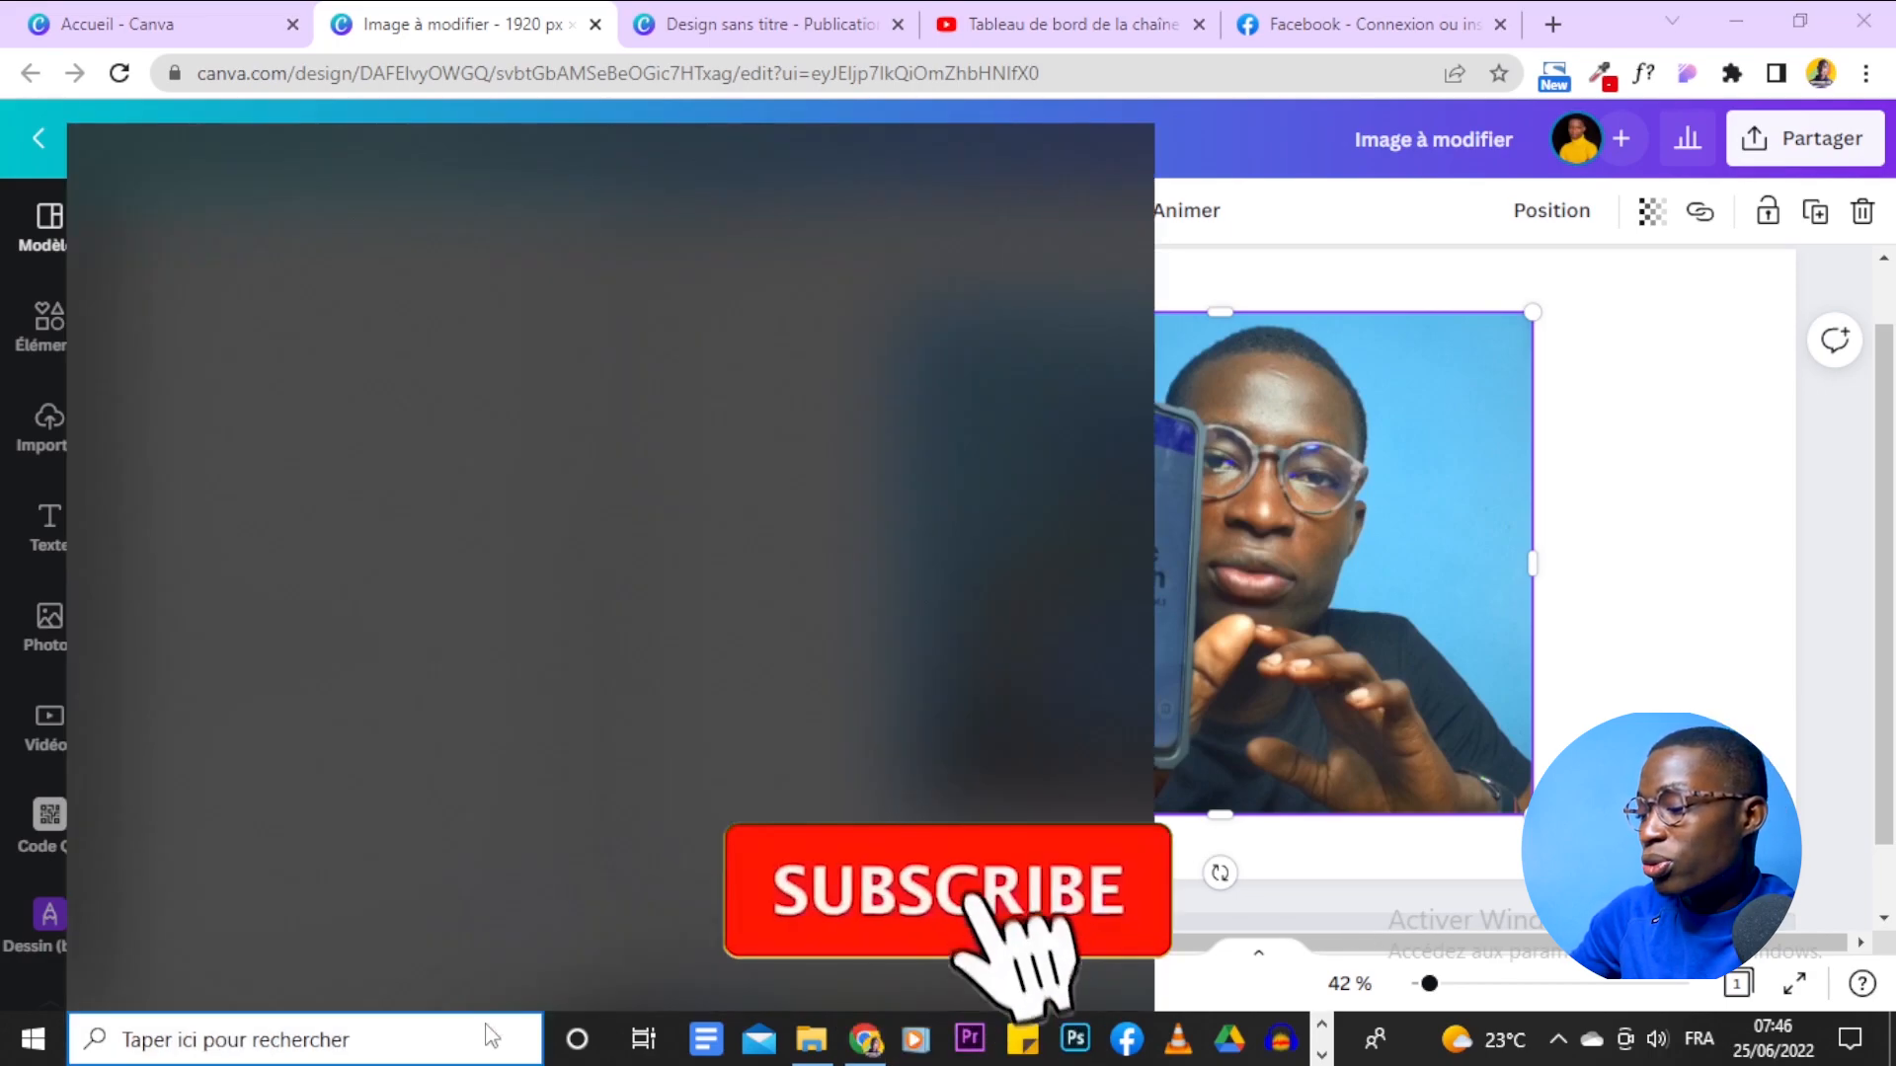
click(1304, 899)
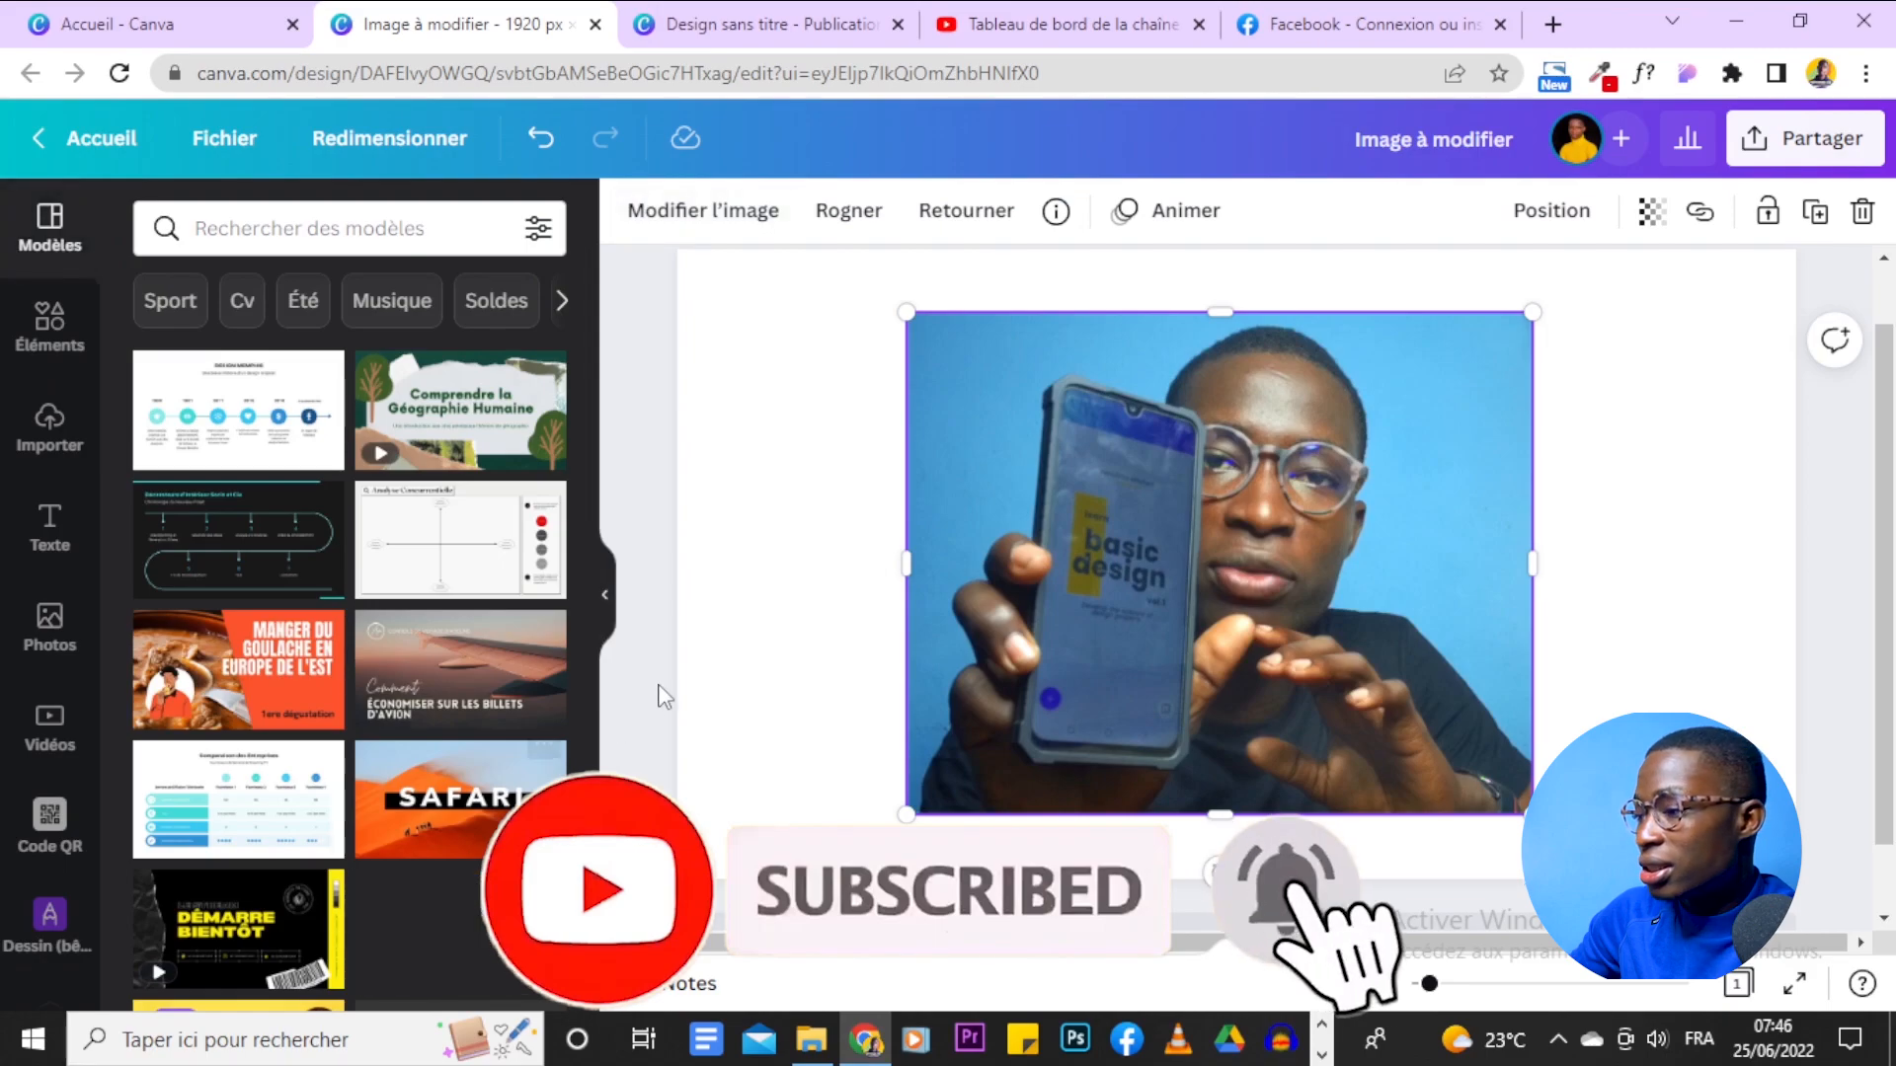
Reopen the photo's Ajuster settings and replace the filter code with the copied one to restore the adjustments.
click(691, 211)
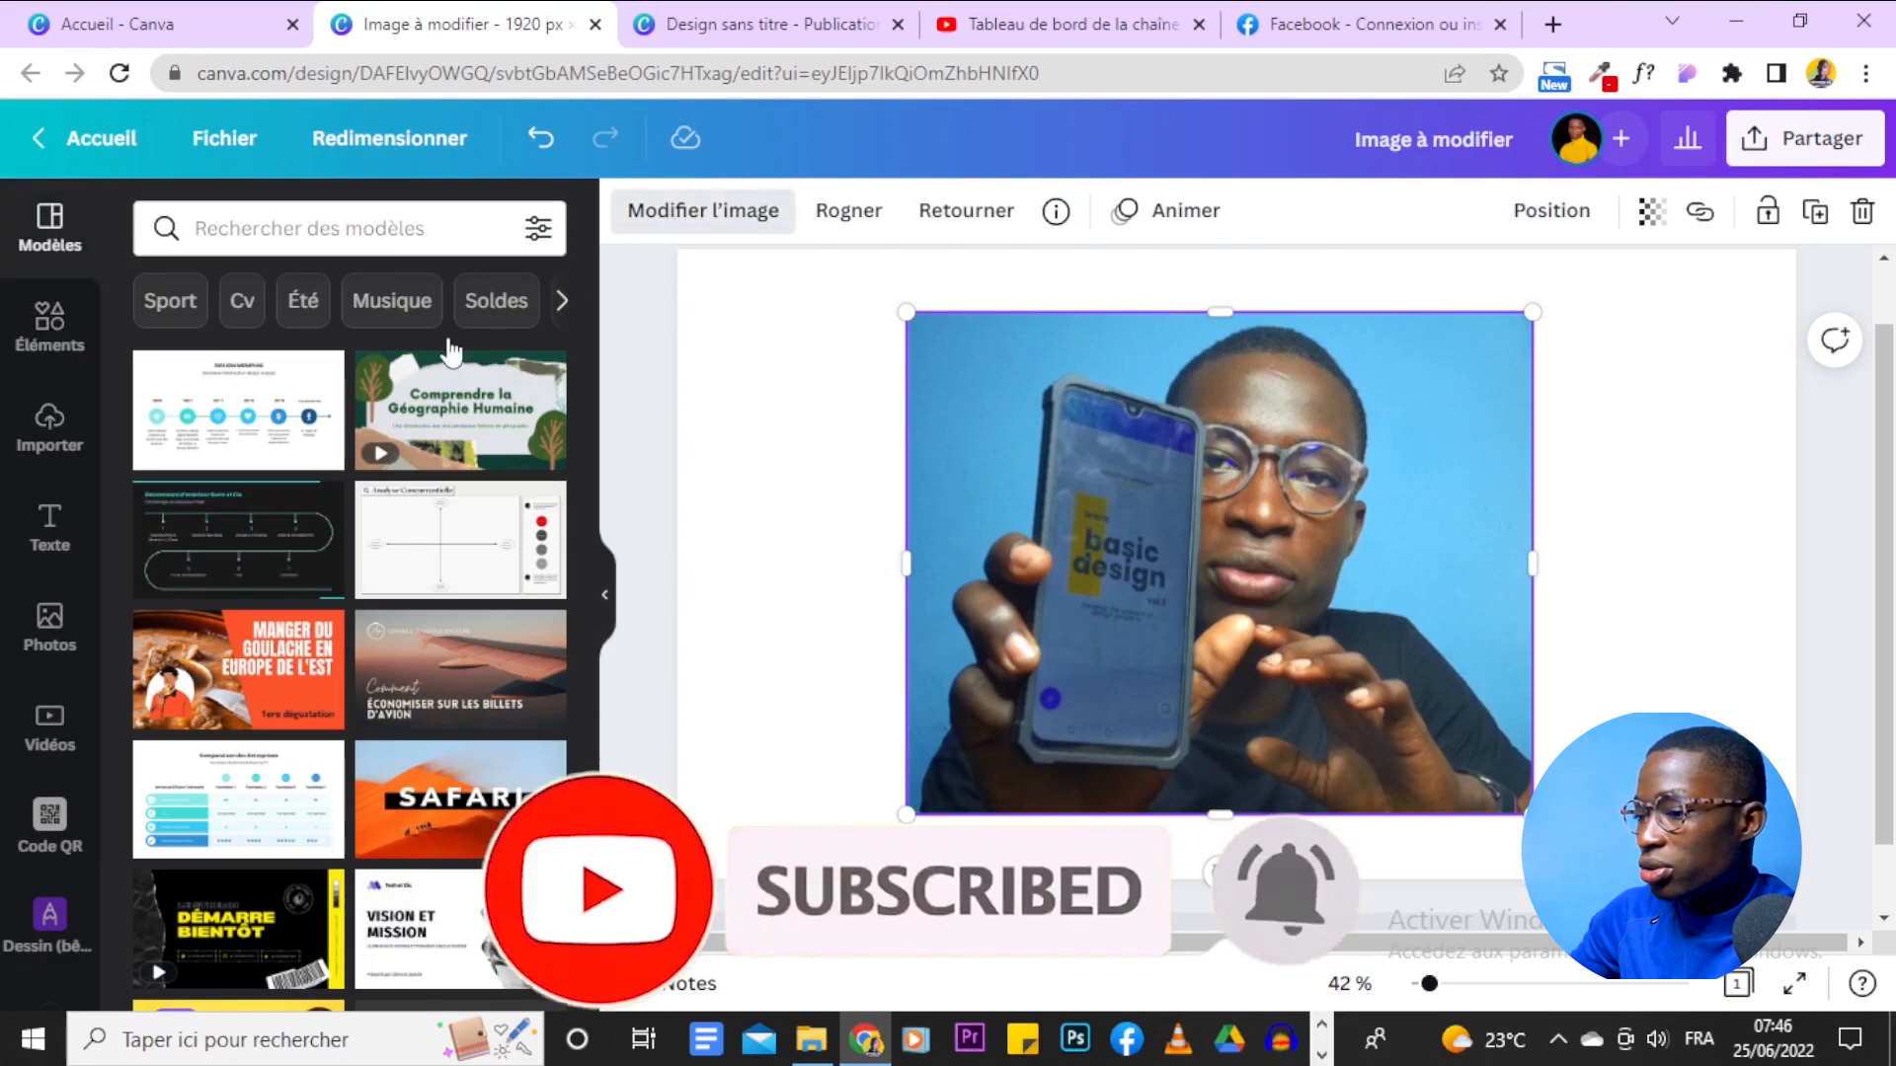
scroll(395, 720, down, 3)
scroll(304, 614, up, 3)
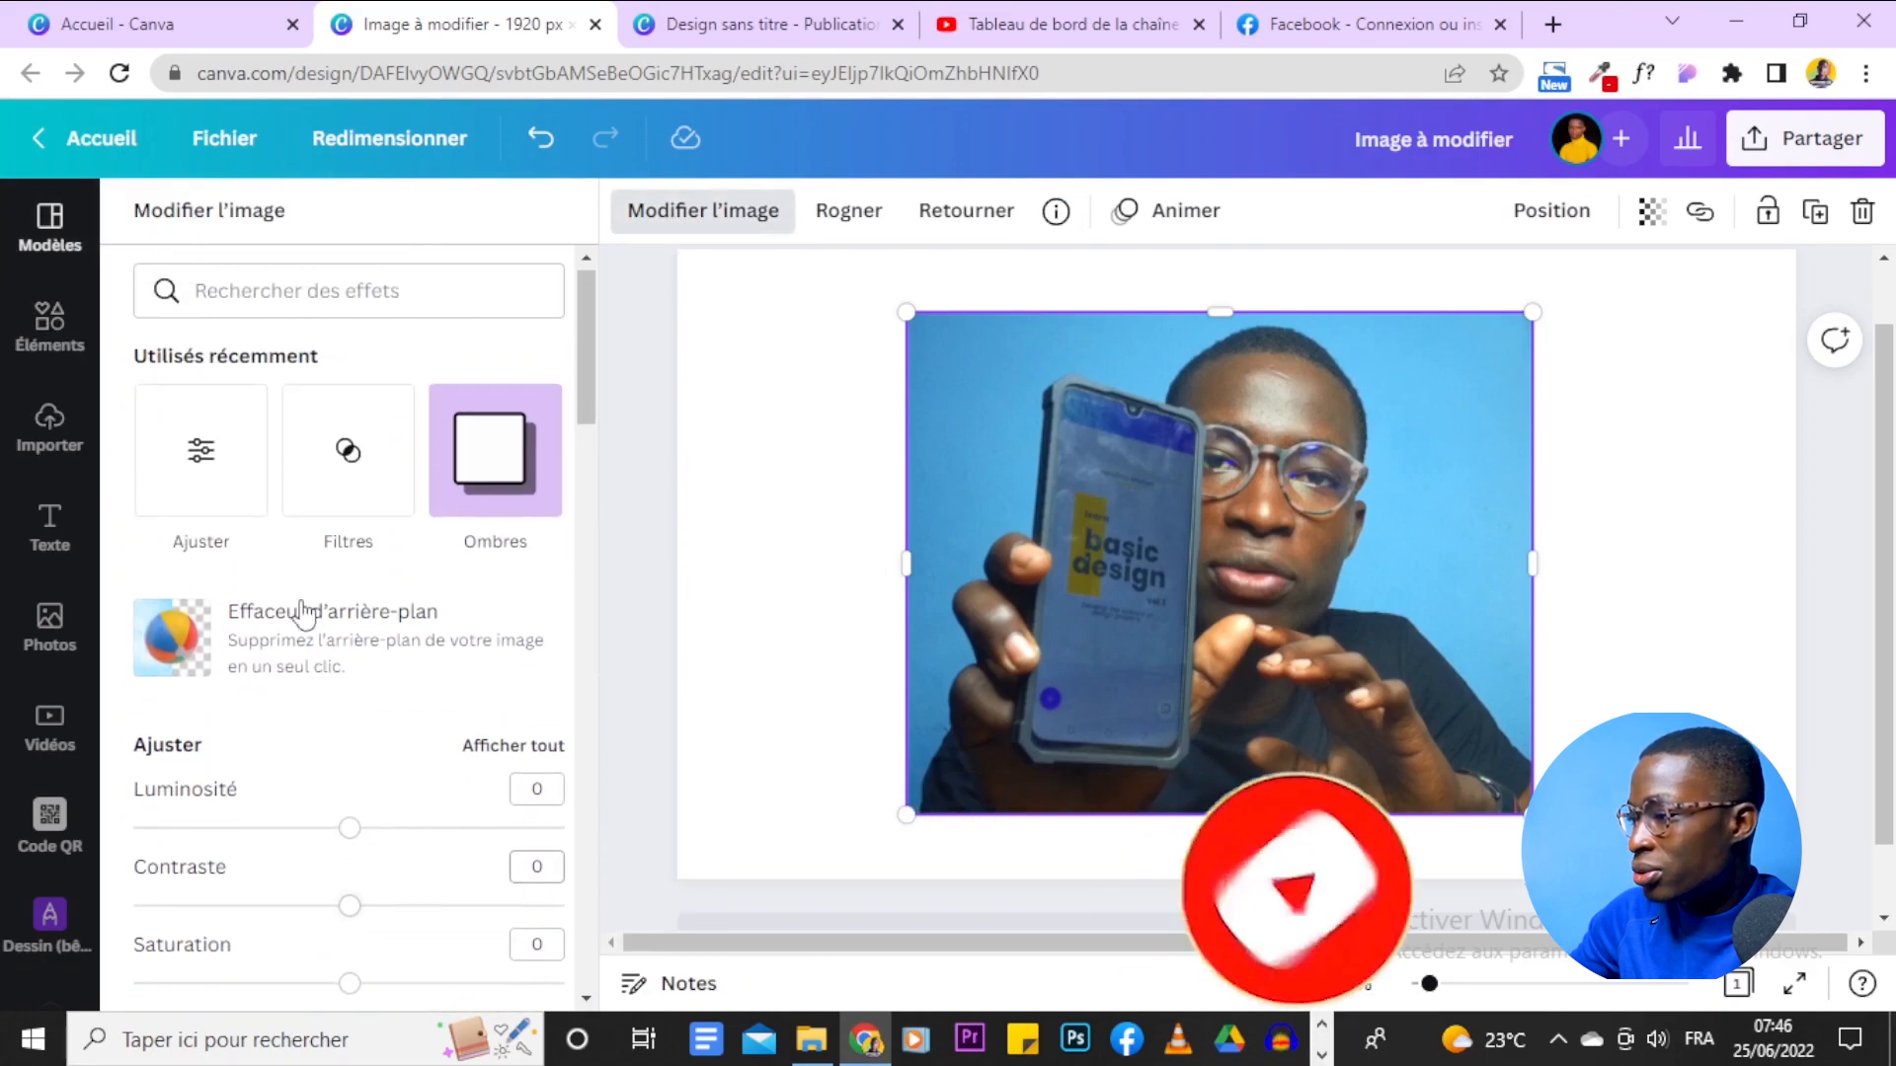
click(201, 459)
scroll(440, 770, down, 4)
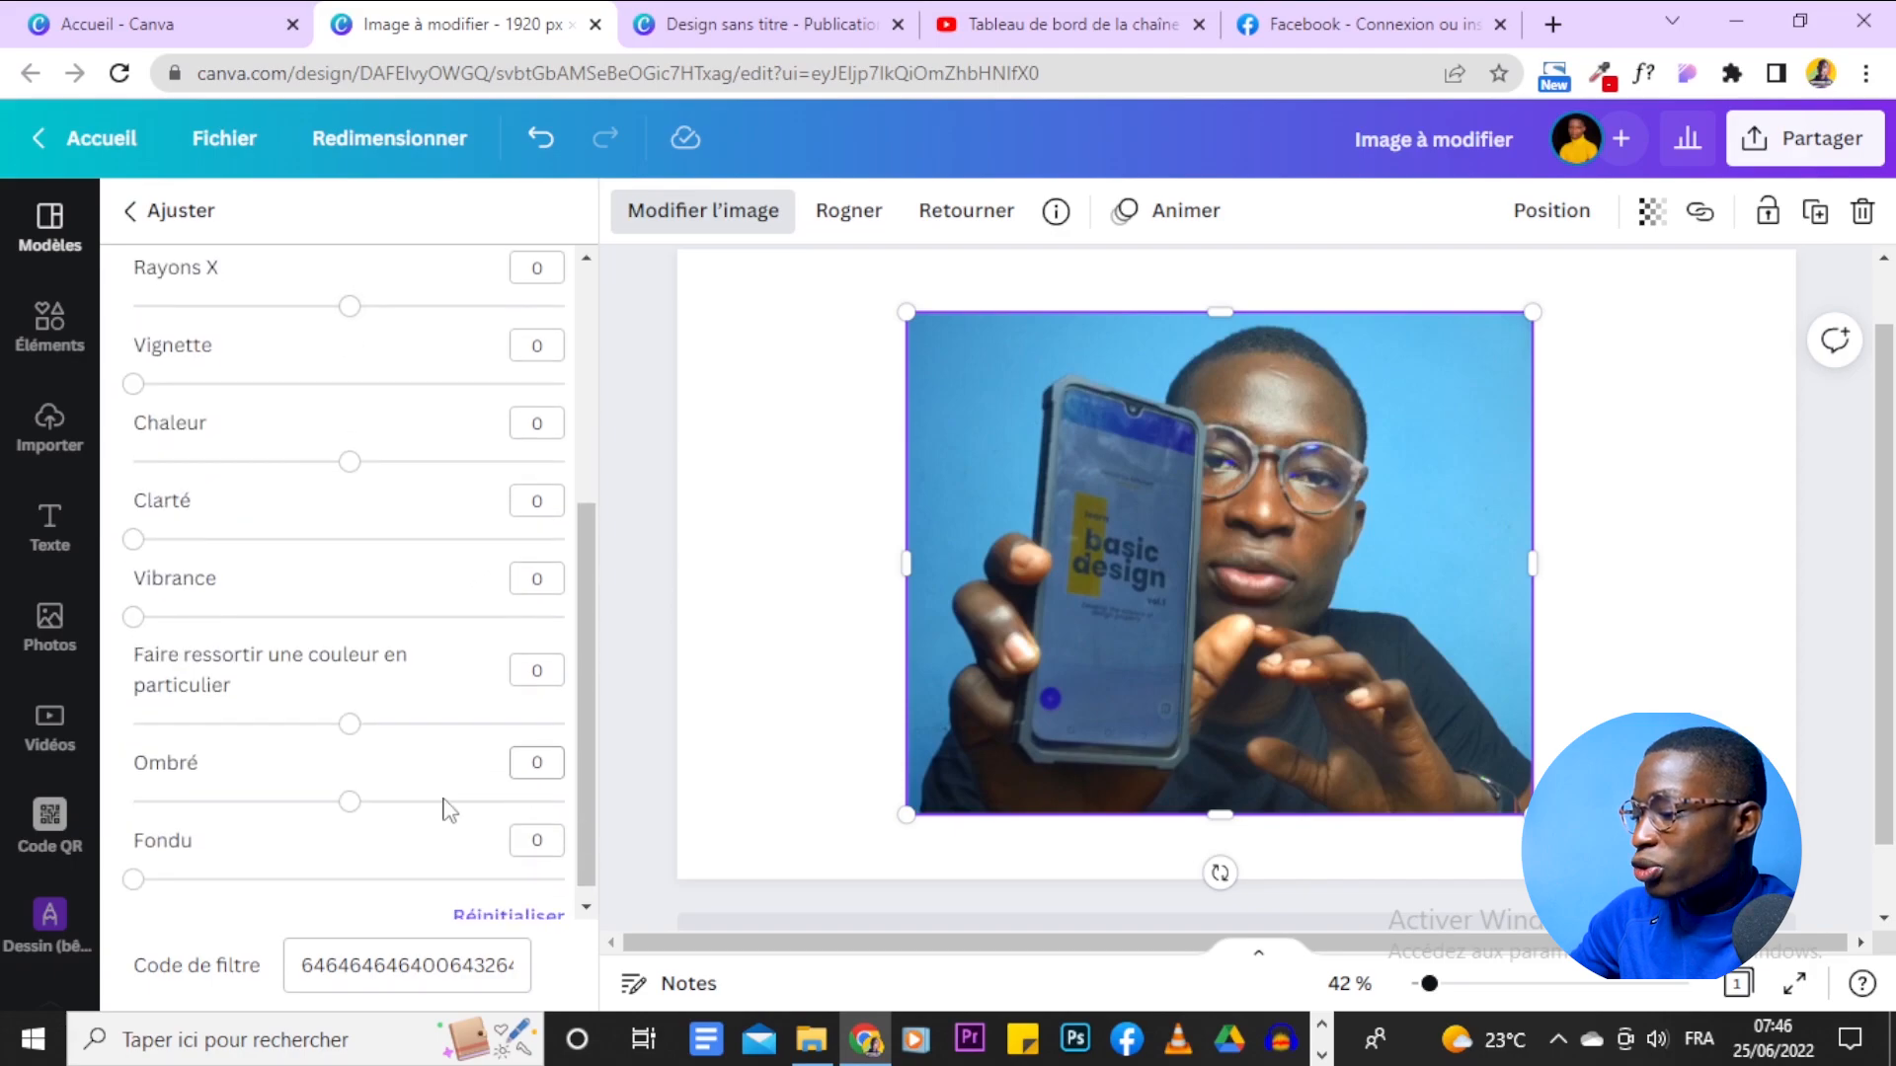
click(430, 969)
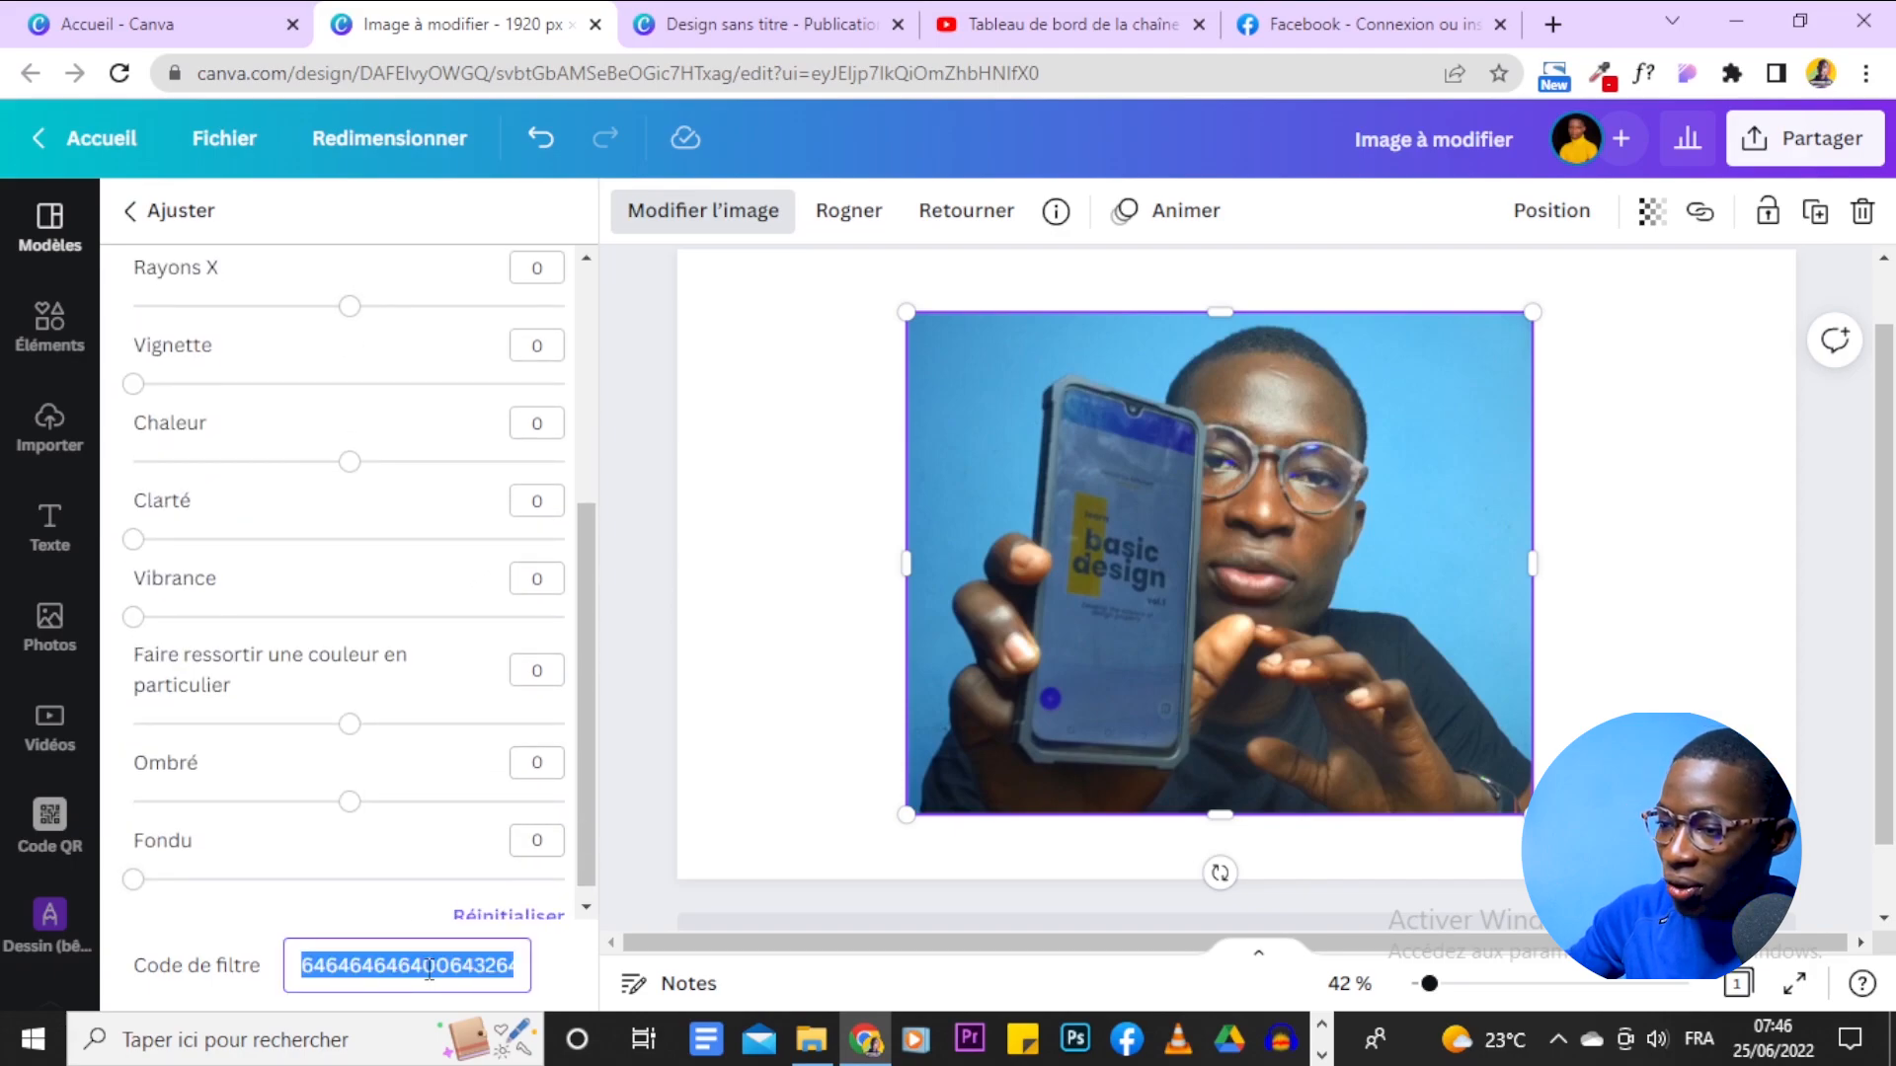
key(ctrl+v)
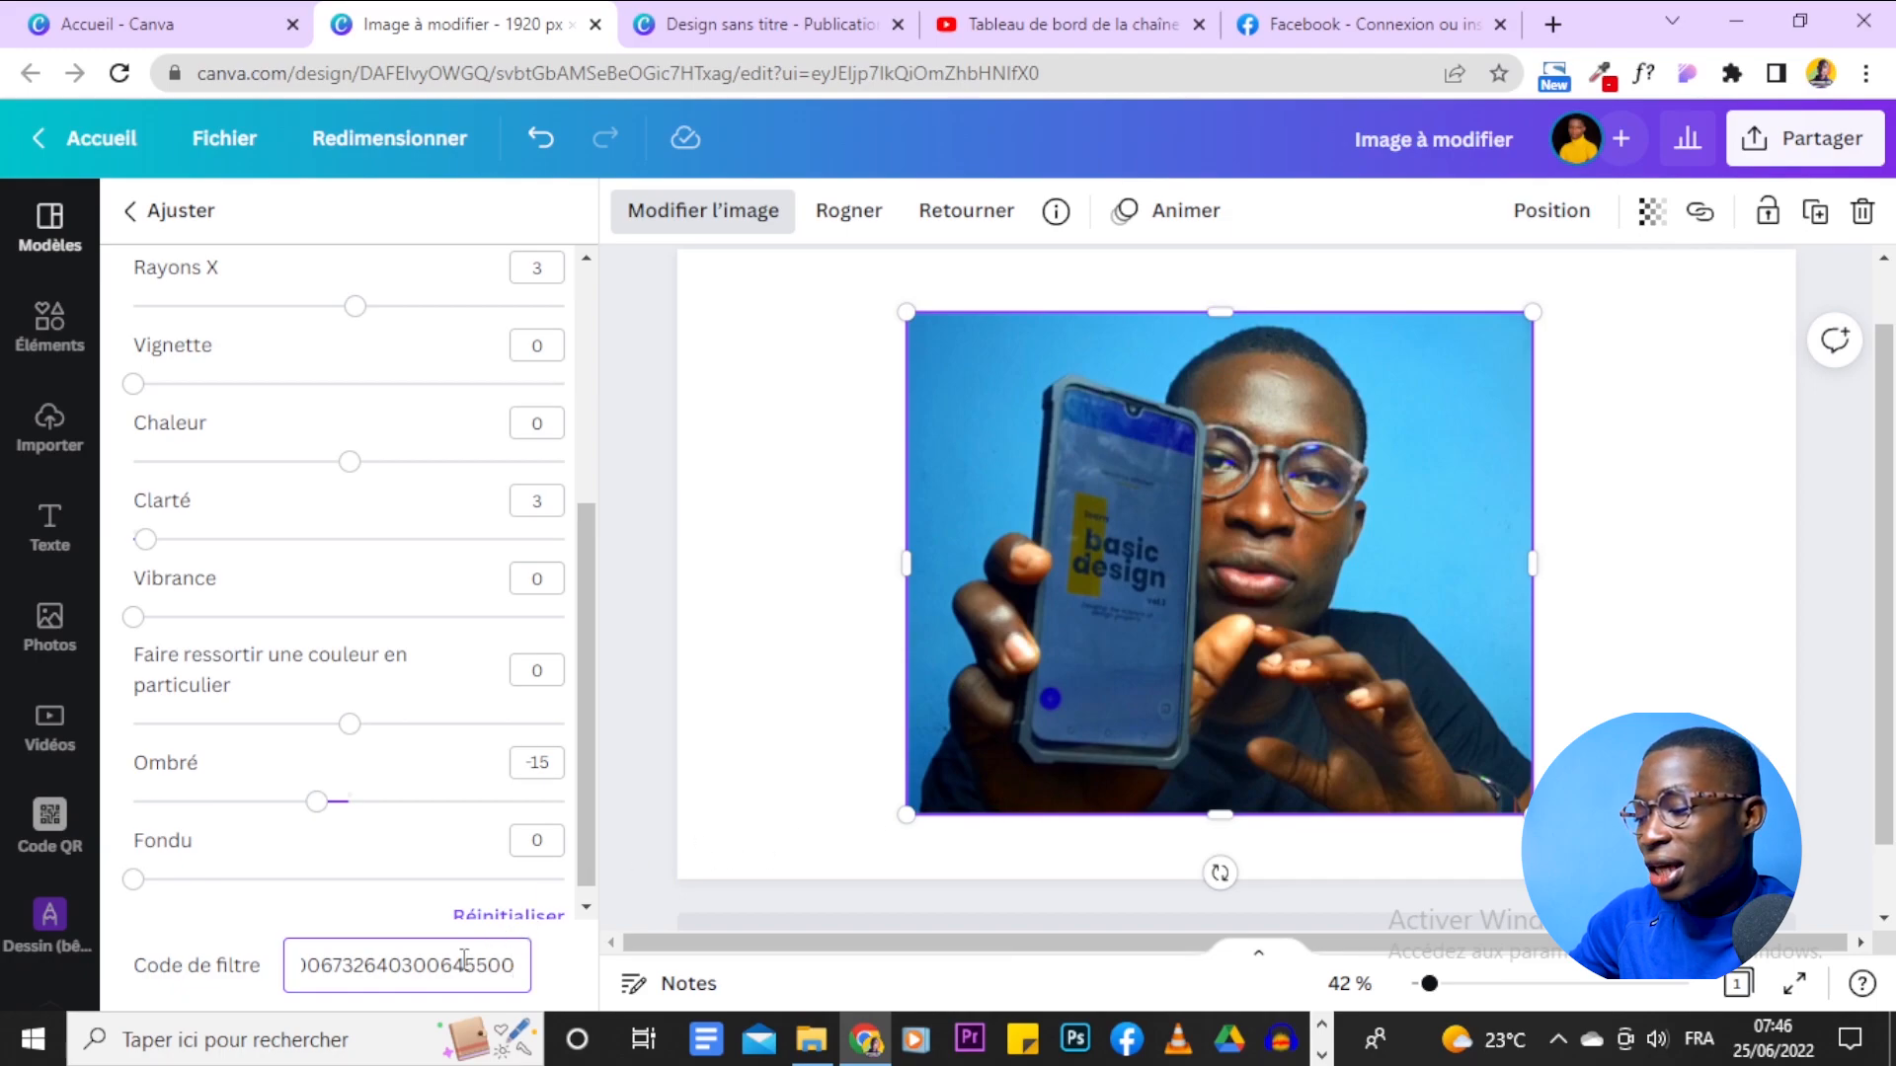
Reset the adjustments once more and paste the copied filter code again to reapply them.
click(487, 917)
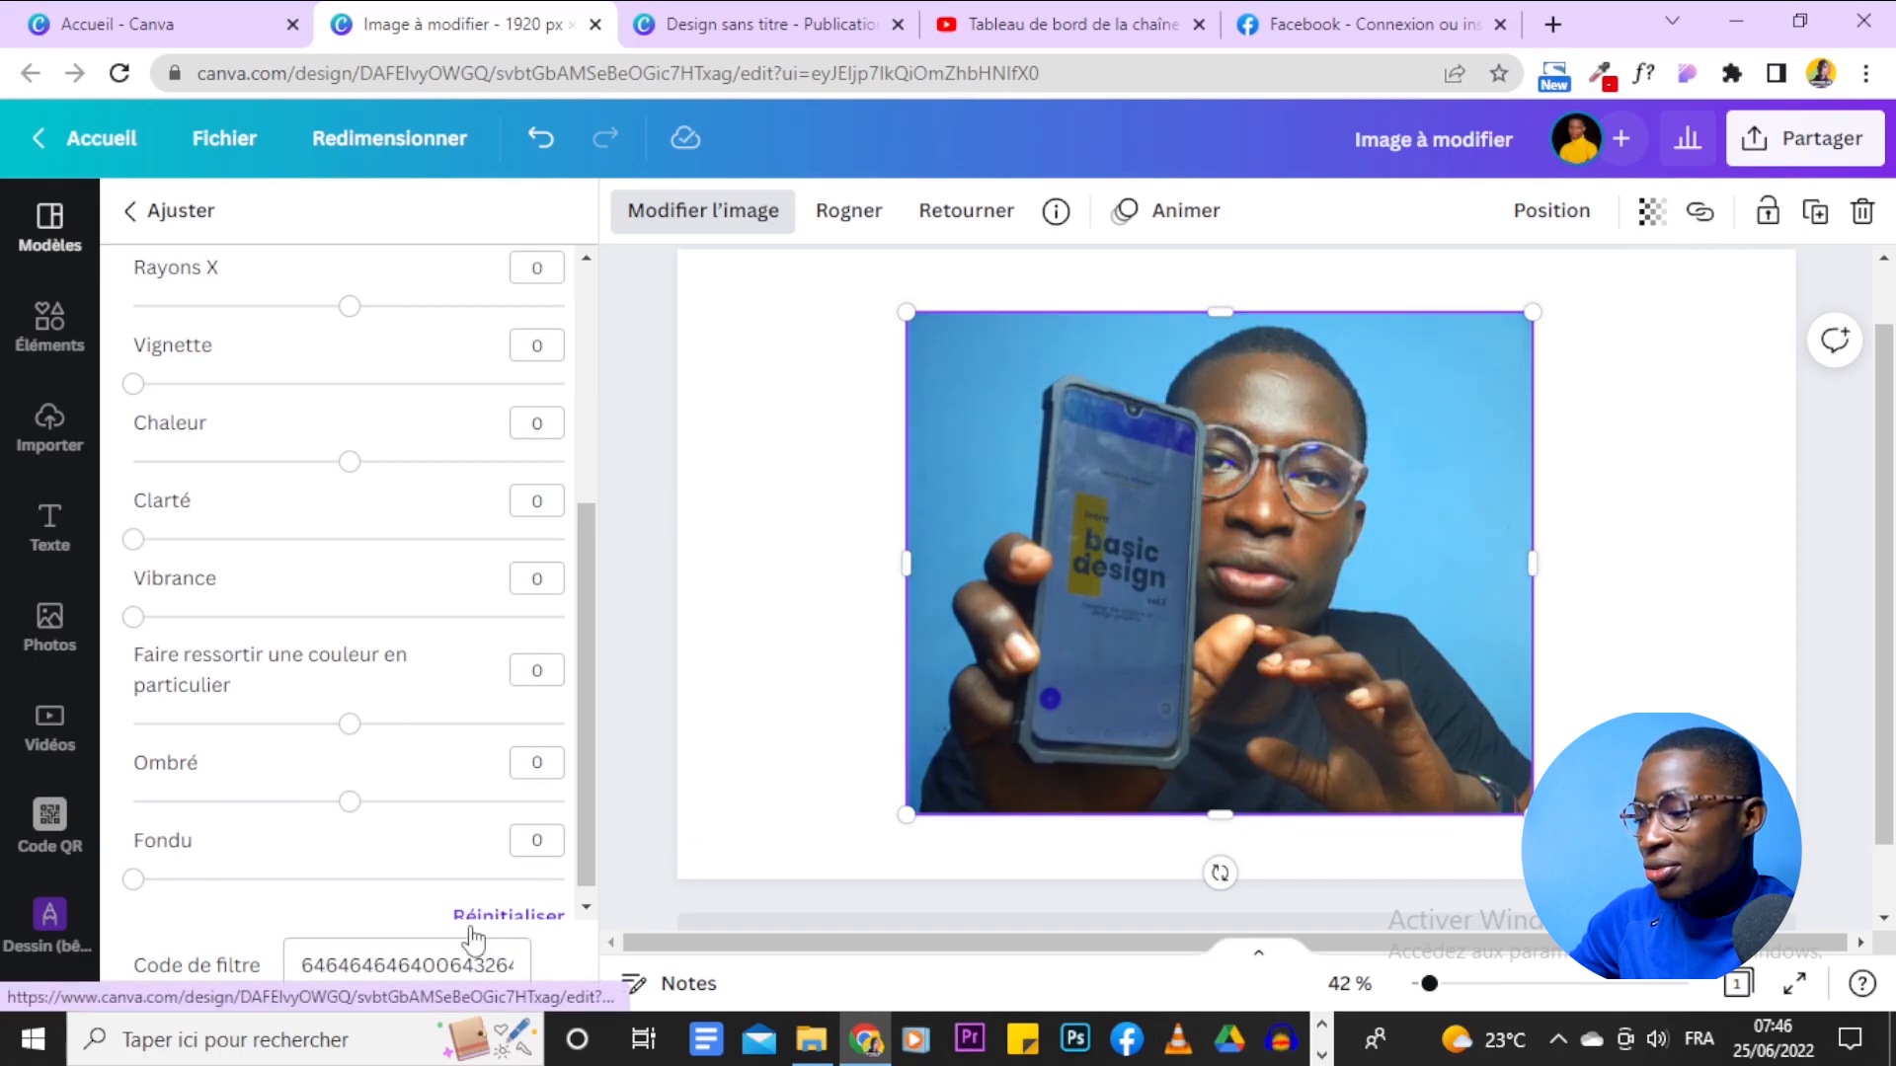
click(453, 963)
key(ctrl+a)
key(ctrl+v)
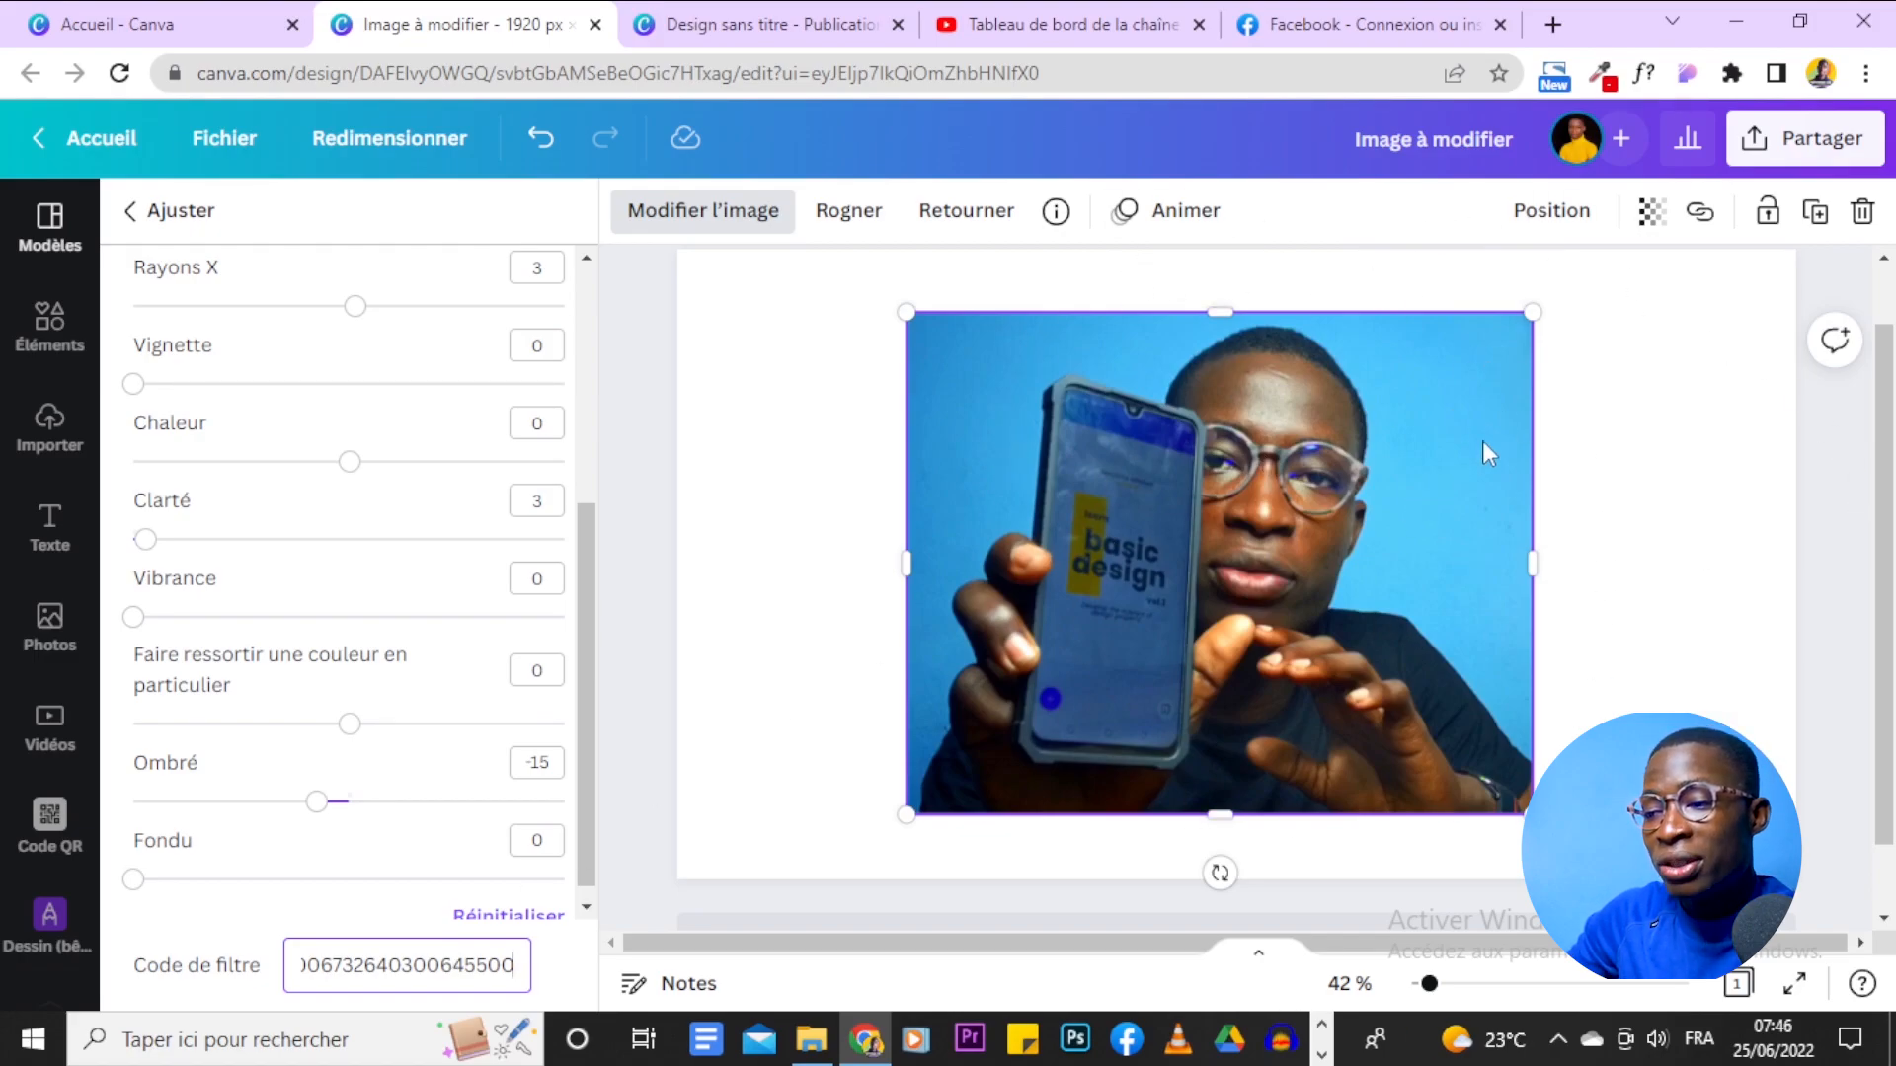
Deselect the photo and examine the edited result on the page.
click(1705, 700)
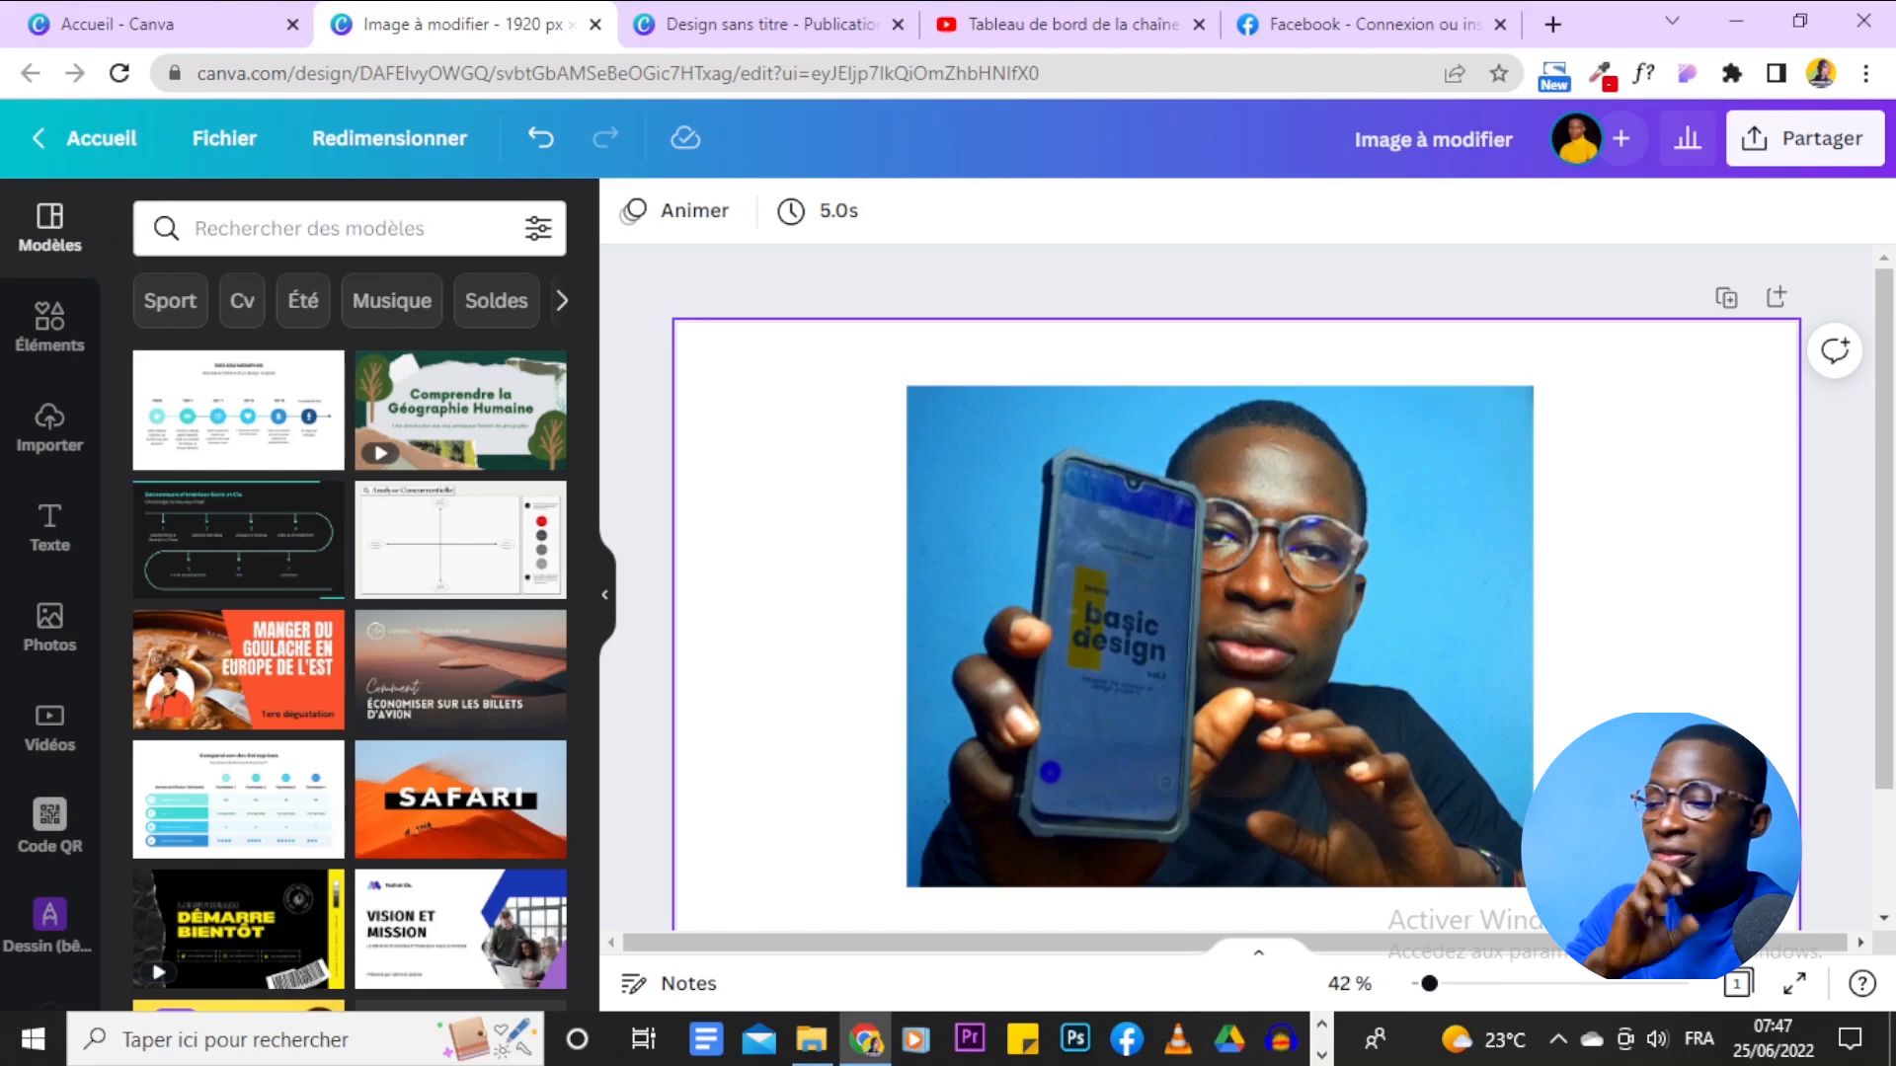
scroll(1234, 593, down, 2)
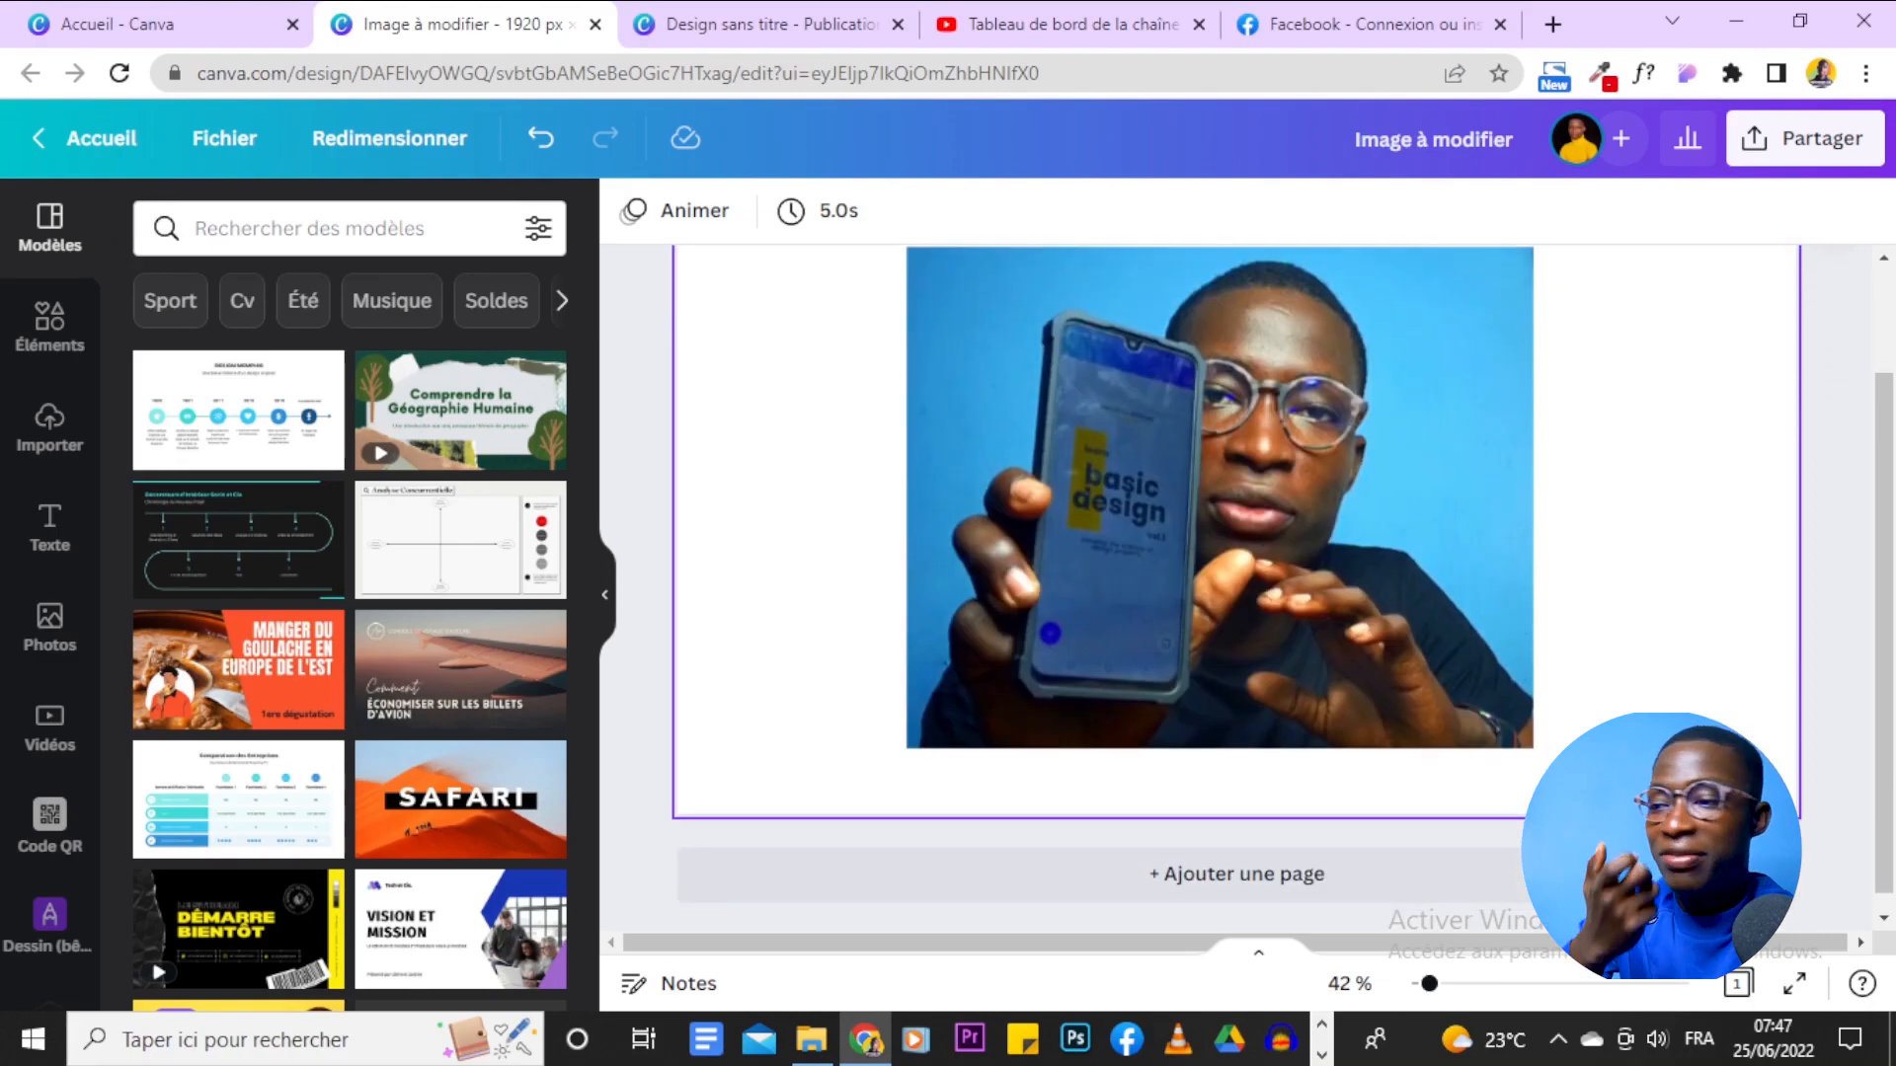
scroll(1235, 593, up, 2)
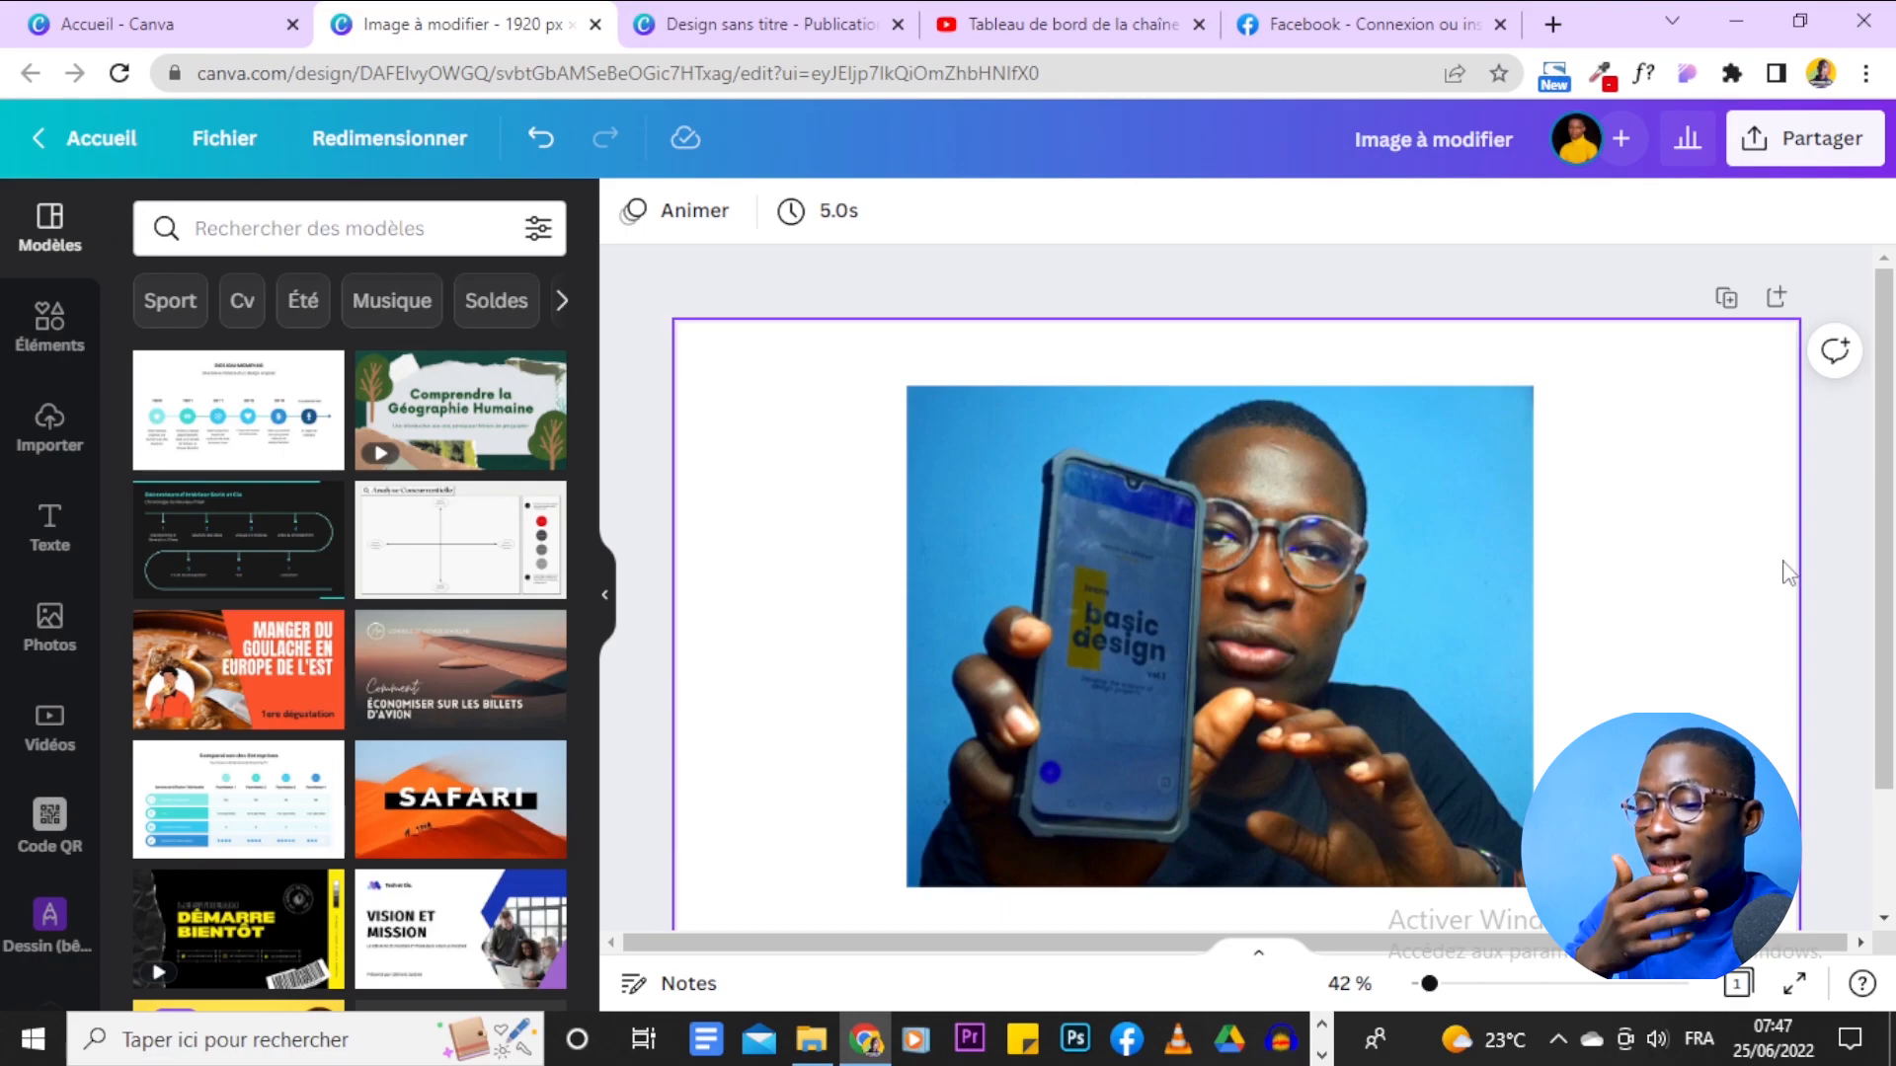
scroll(1786, 563, down, 2)
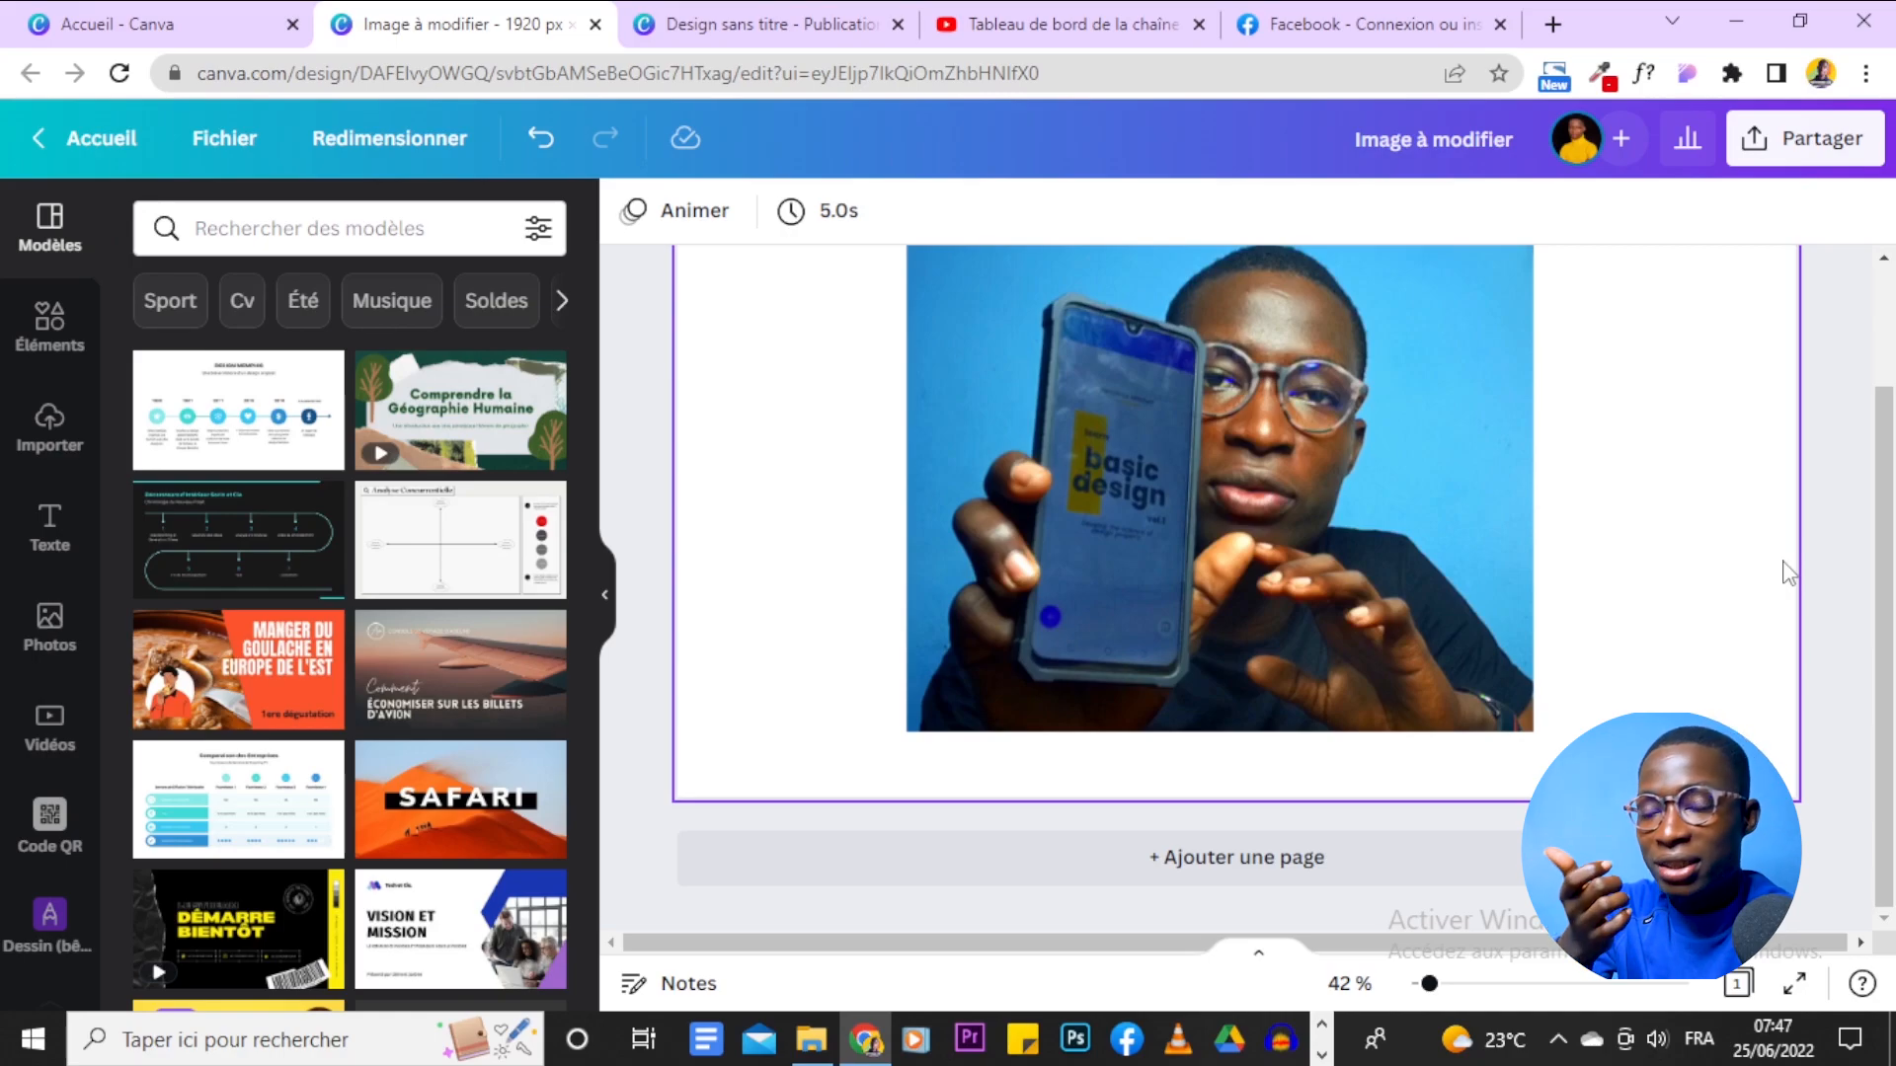
scroll(1787, 570, up, 2)
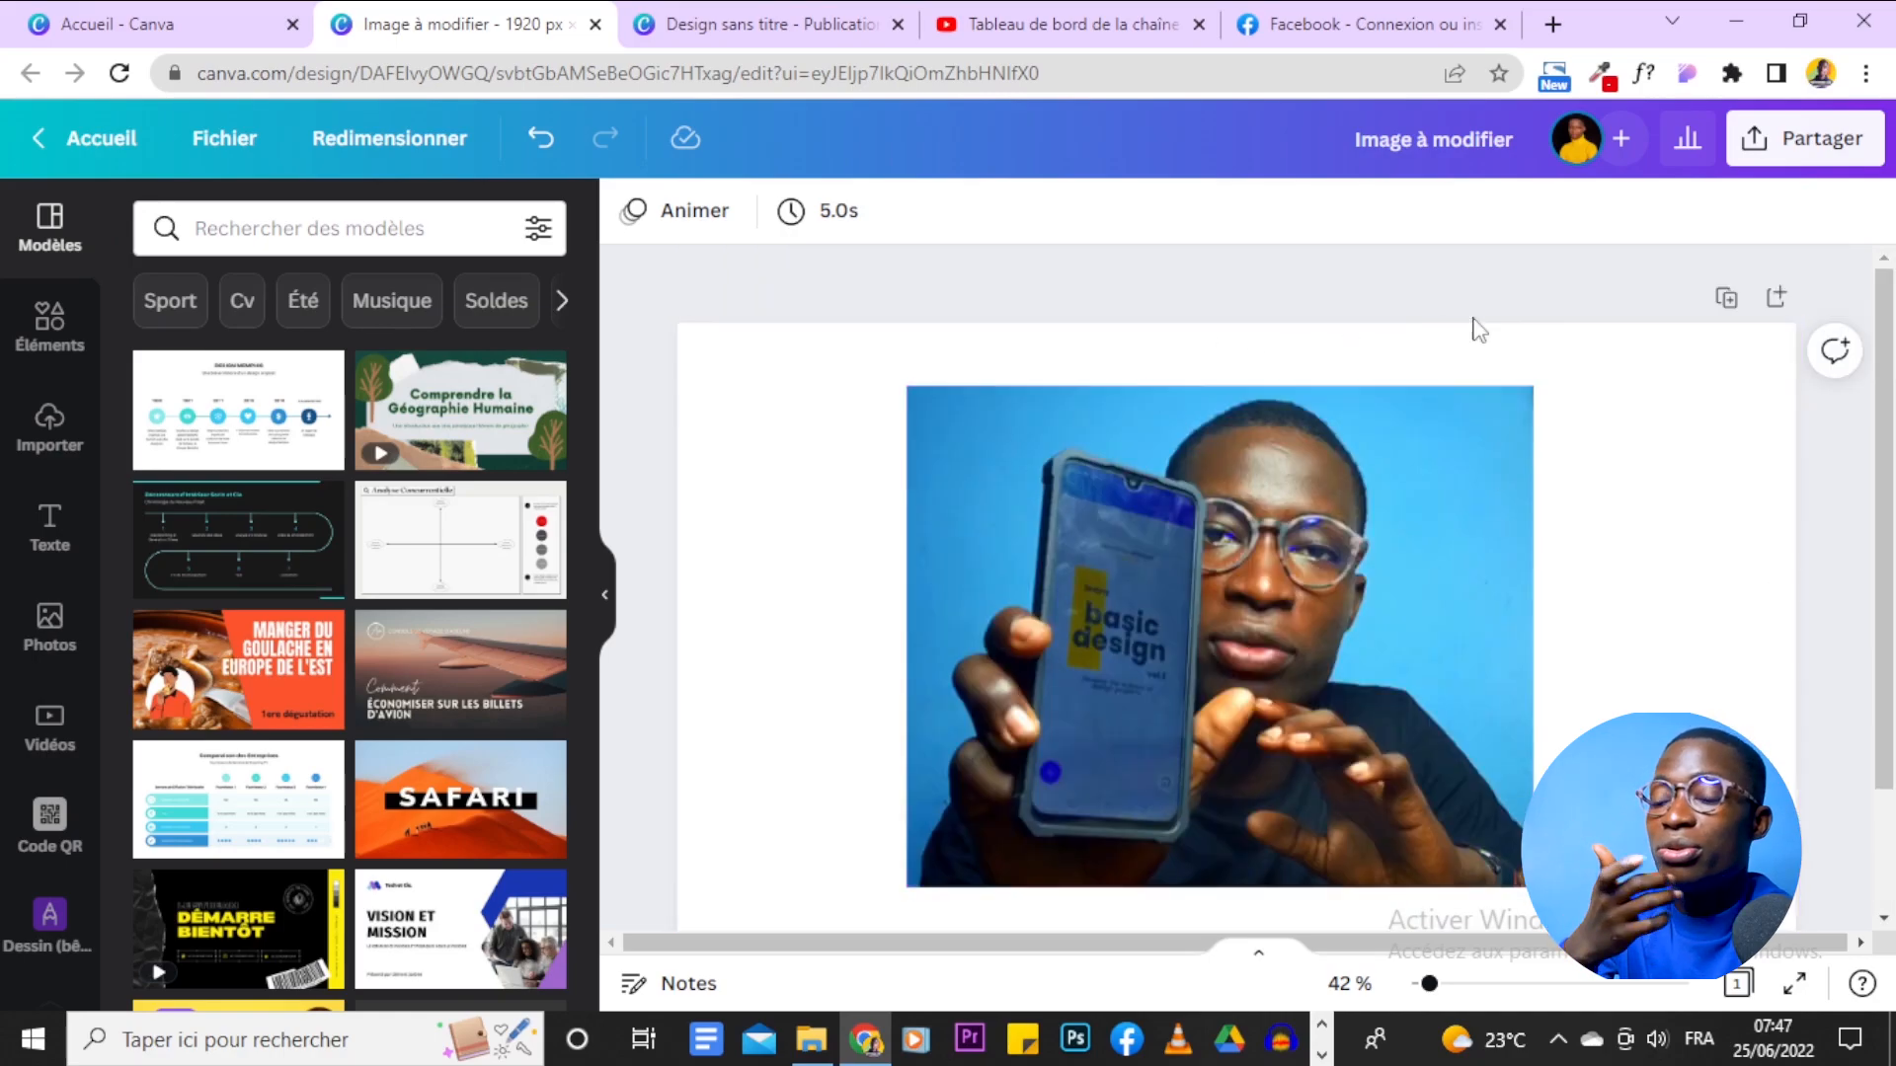
click(1703, 434)
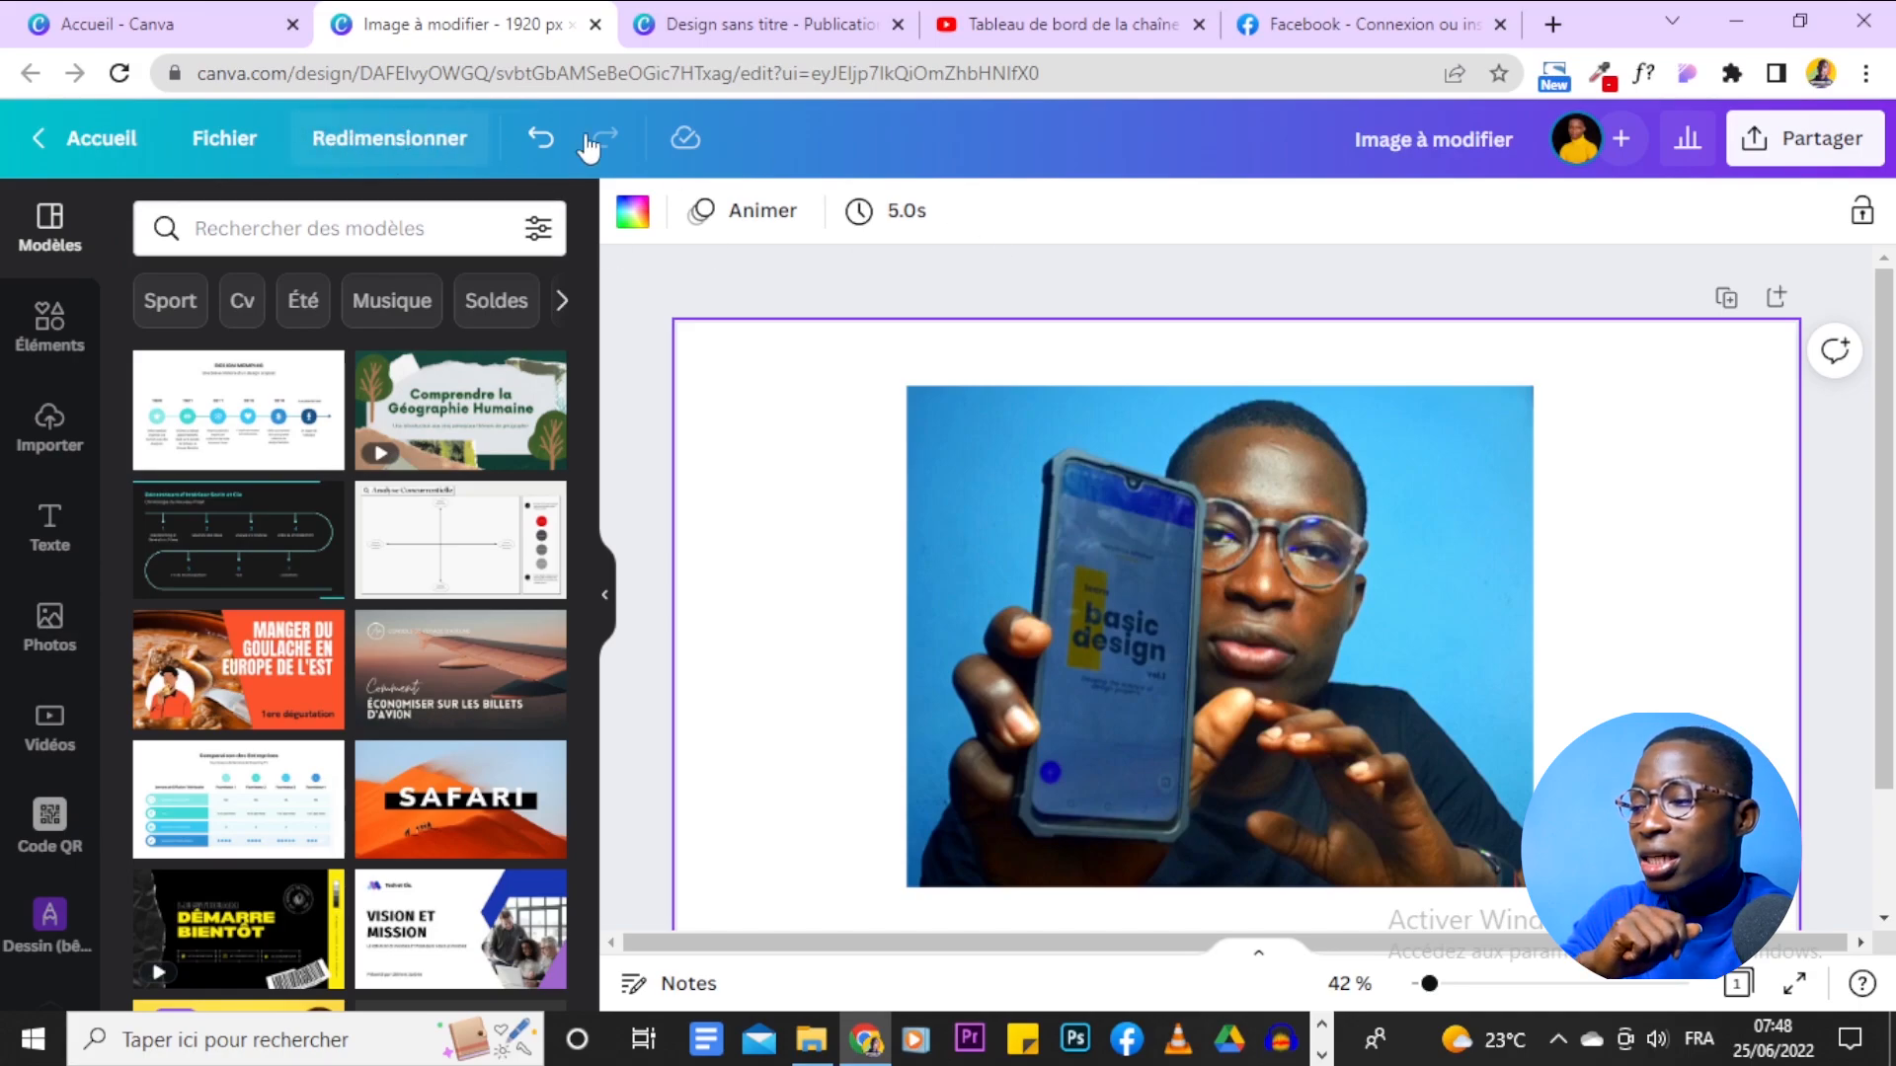
scroll(1302, 375, down, 2)
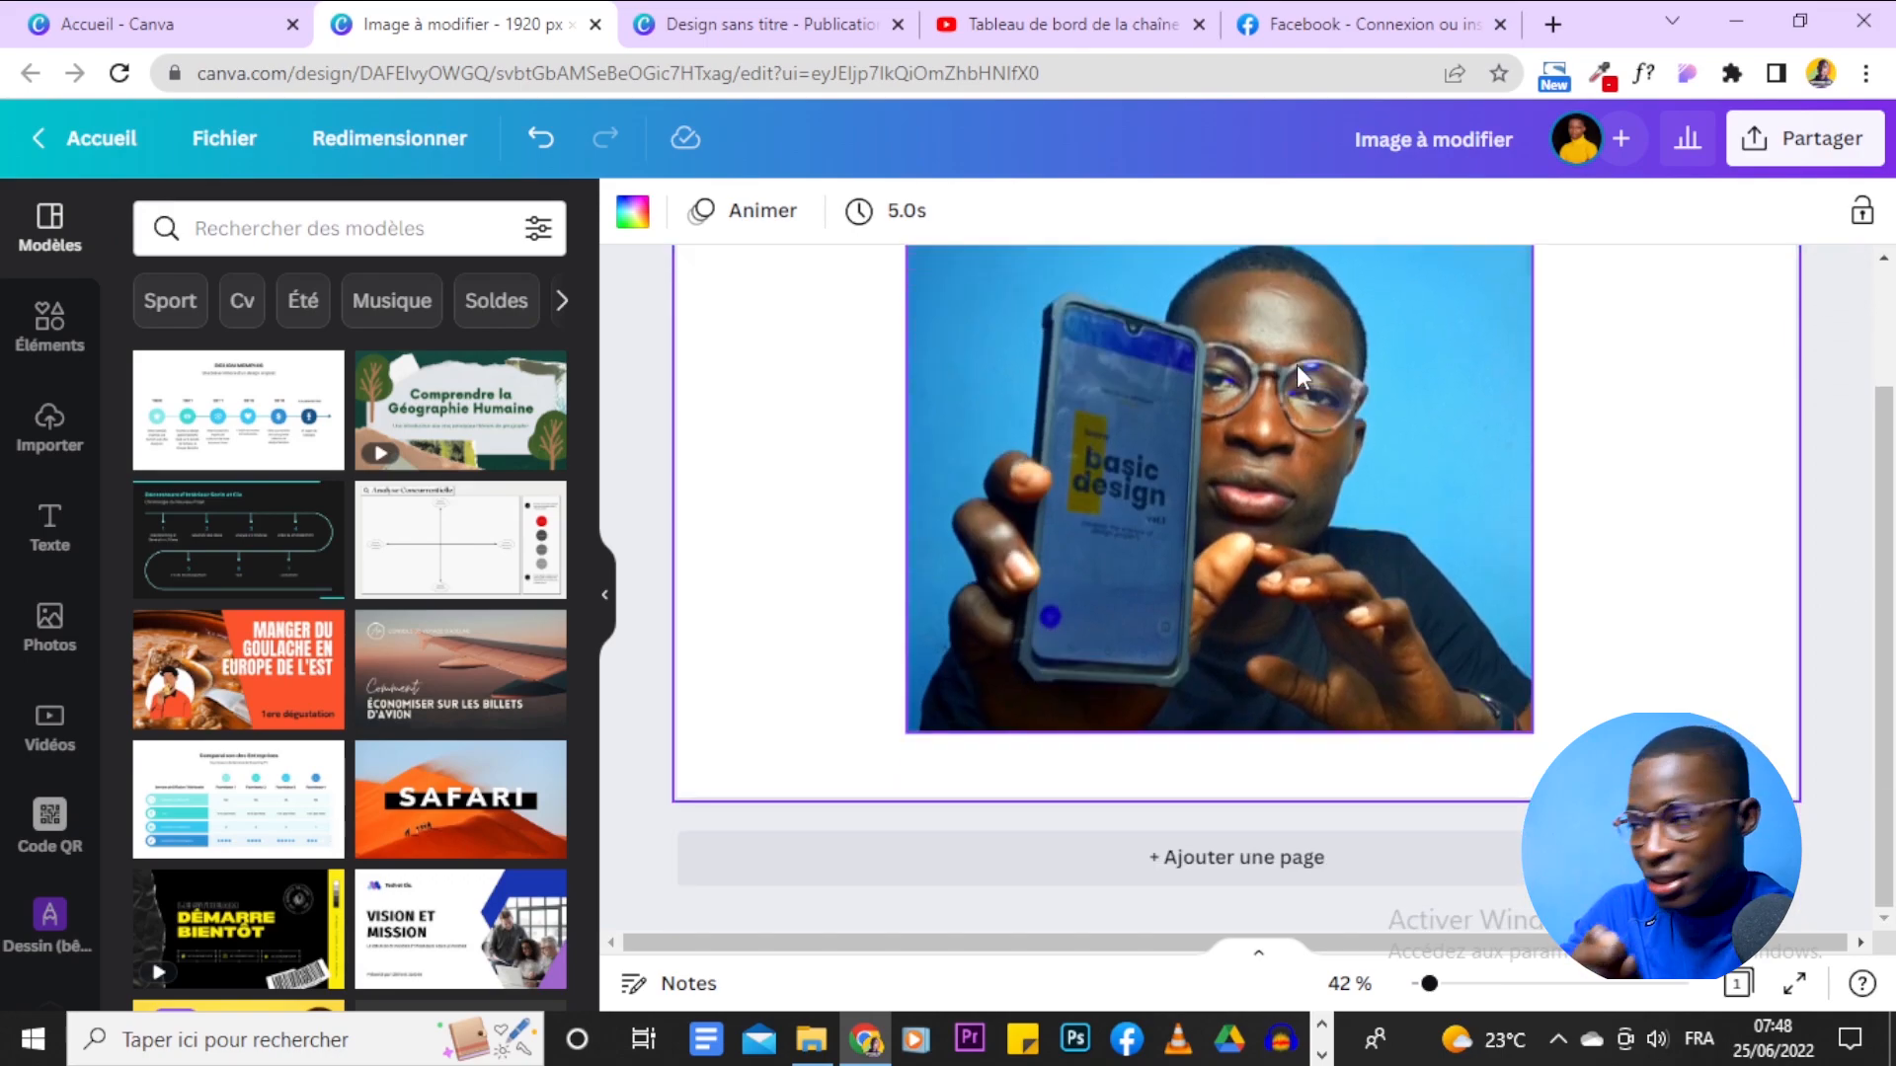
Open the design's resize options, search the formats for "insta", and clear the search.
click(391, 146)
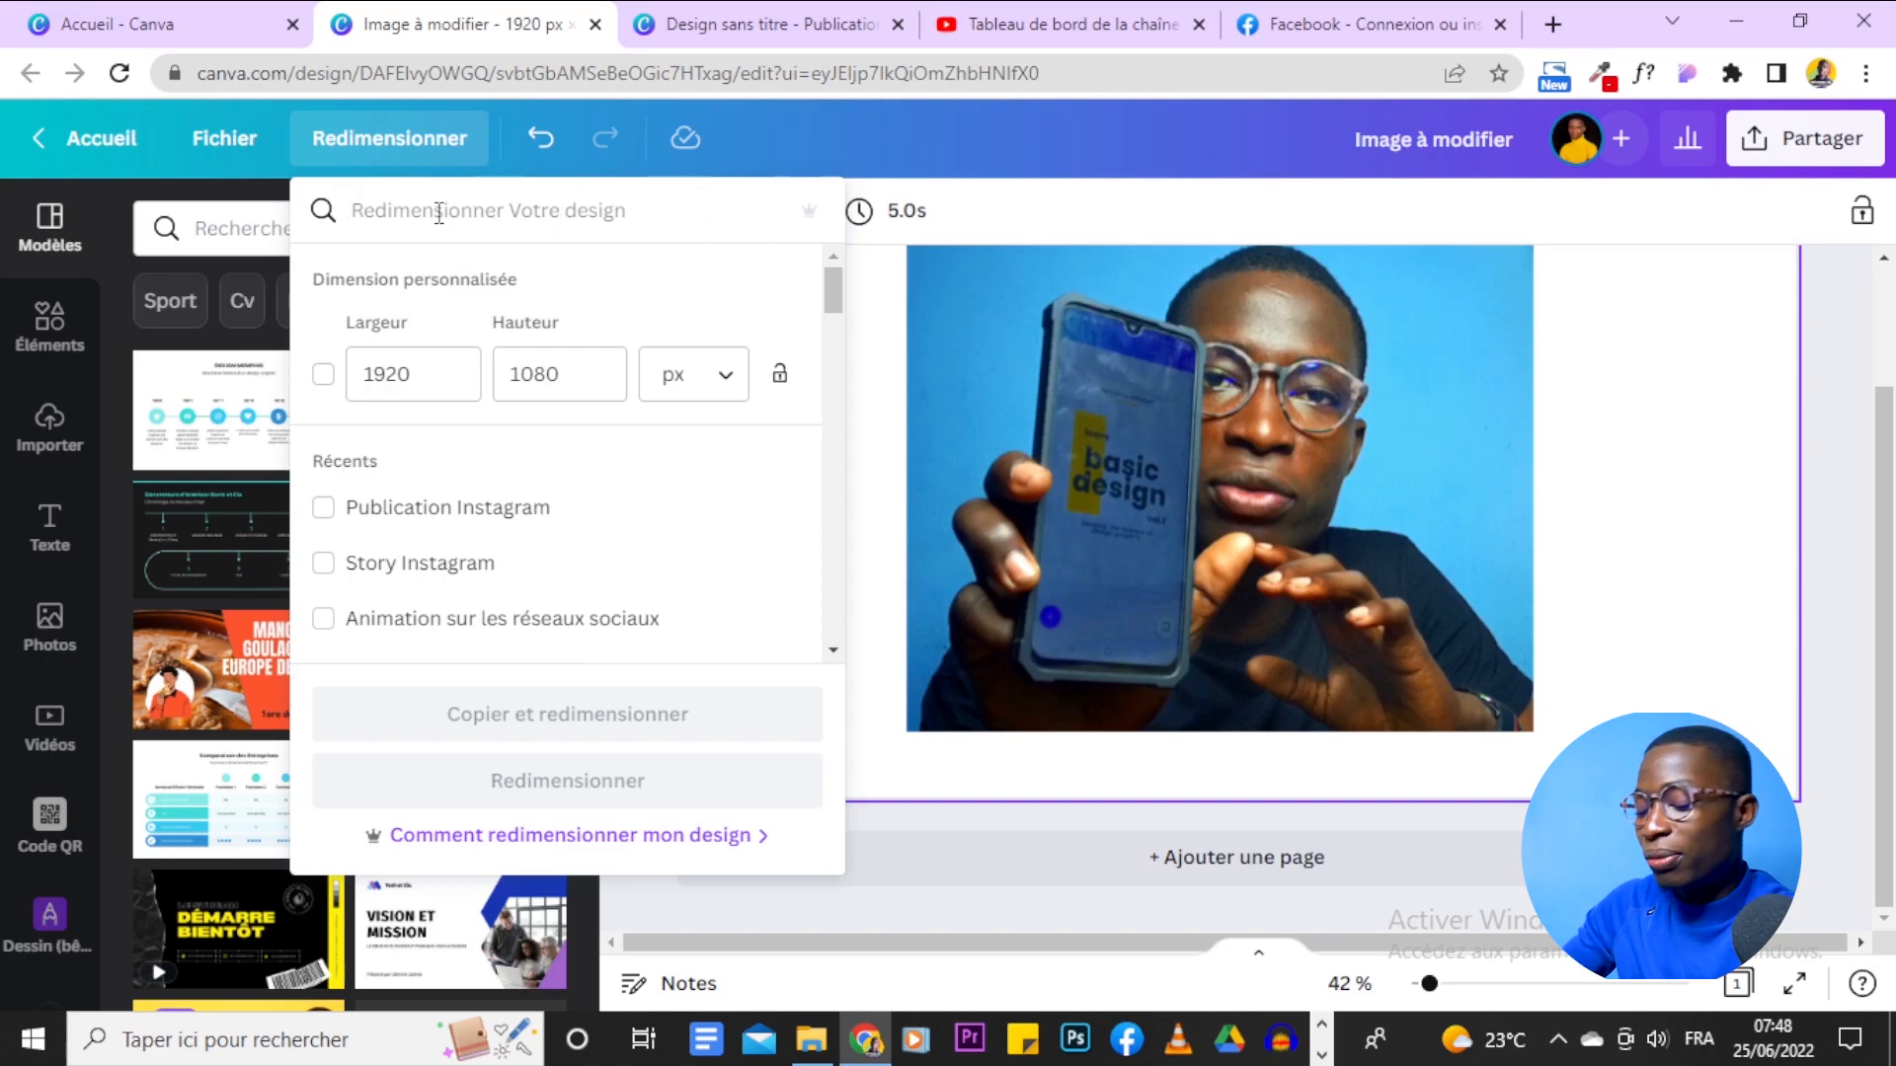
text(insta)
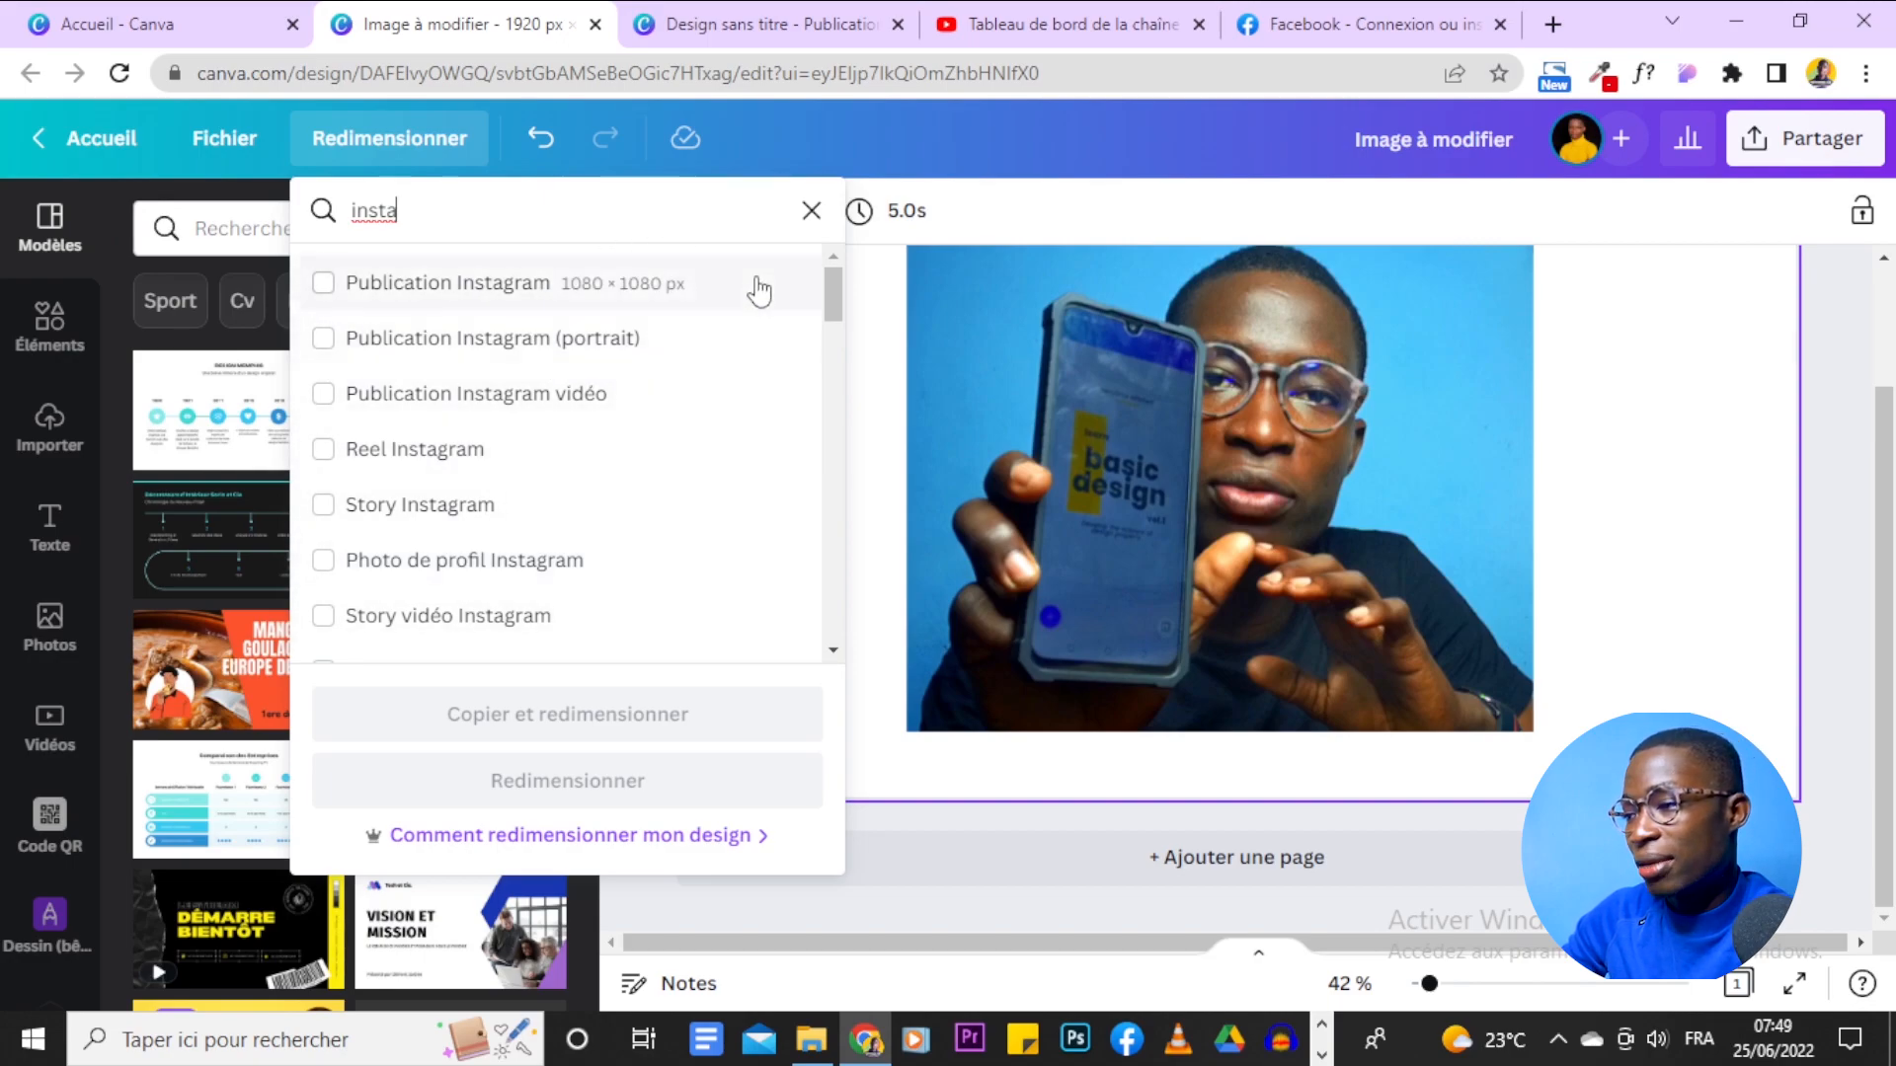
click(812, 210)
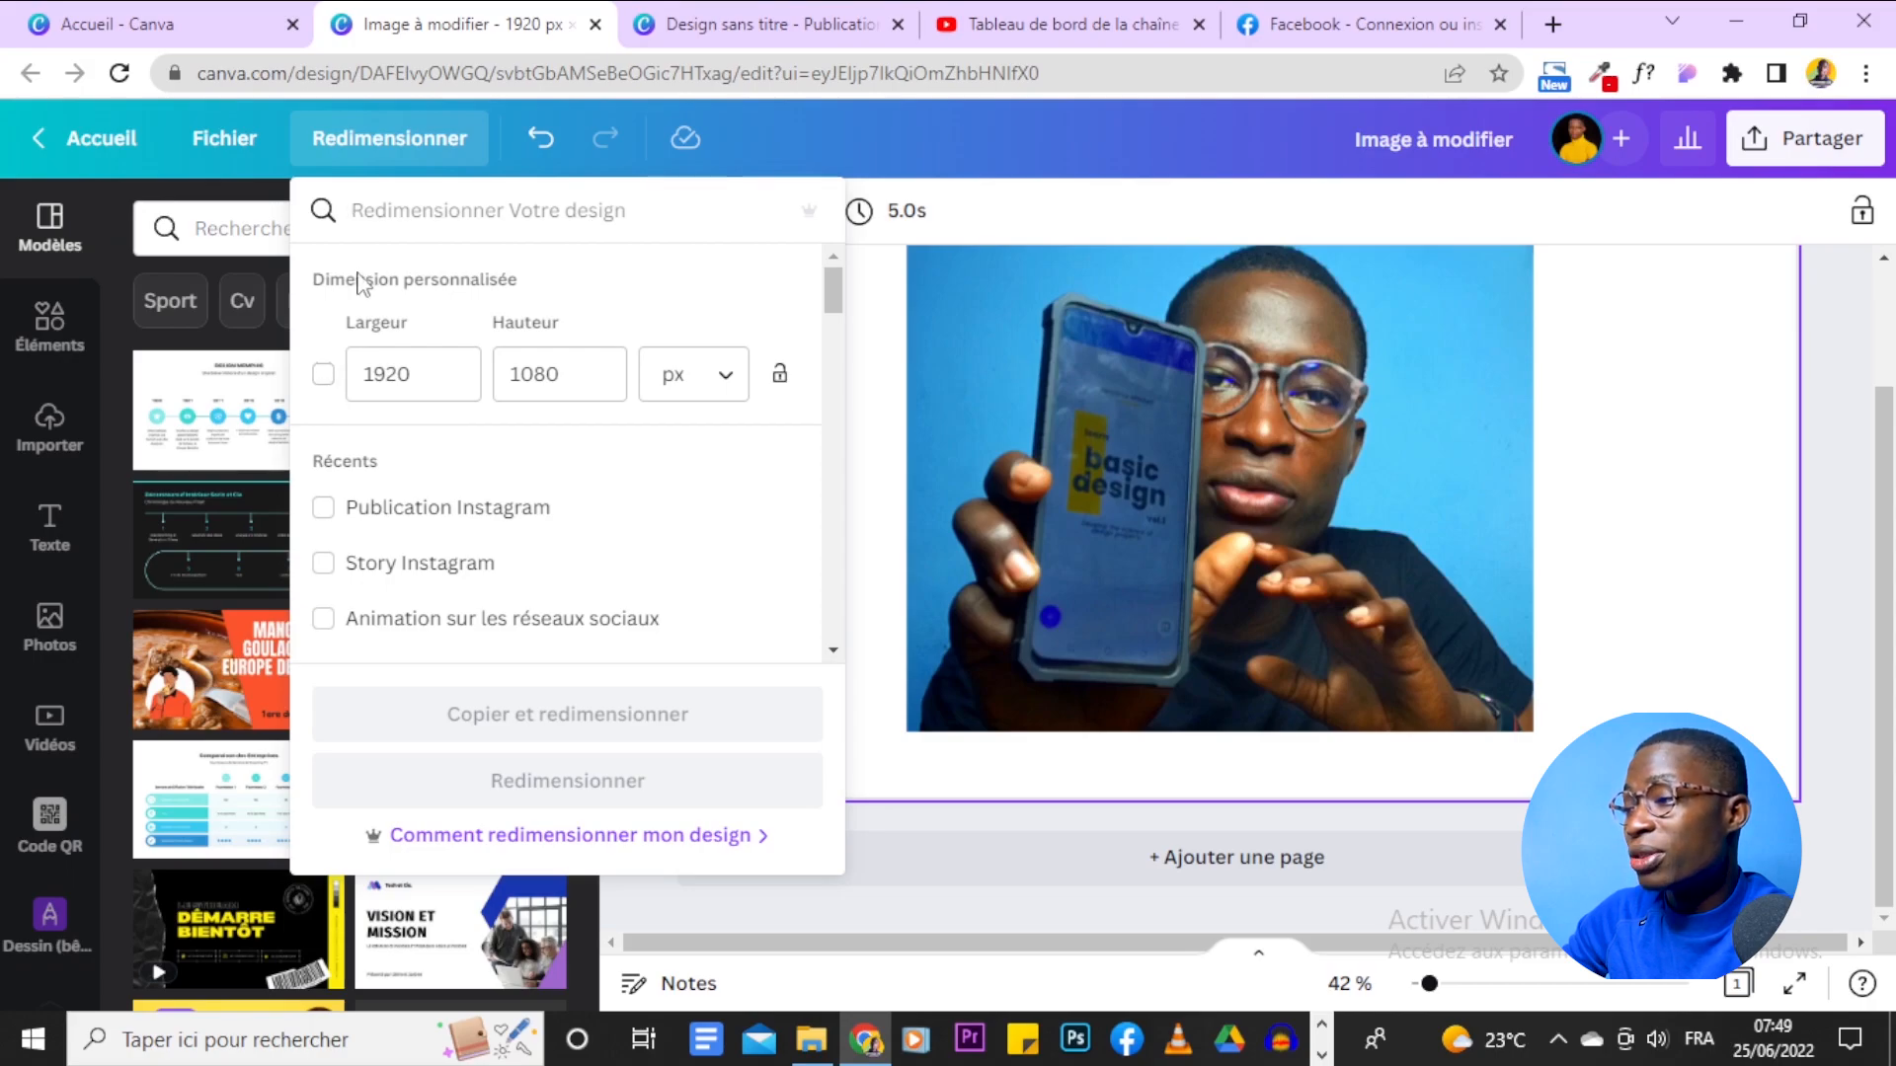
Examine the custom dimension fields and the list of preset formats in the resize options.
click(323, 375)
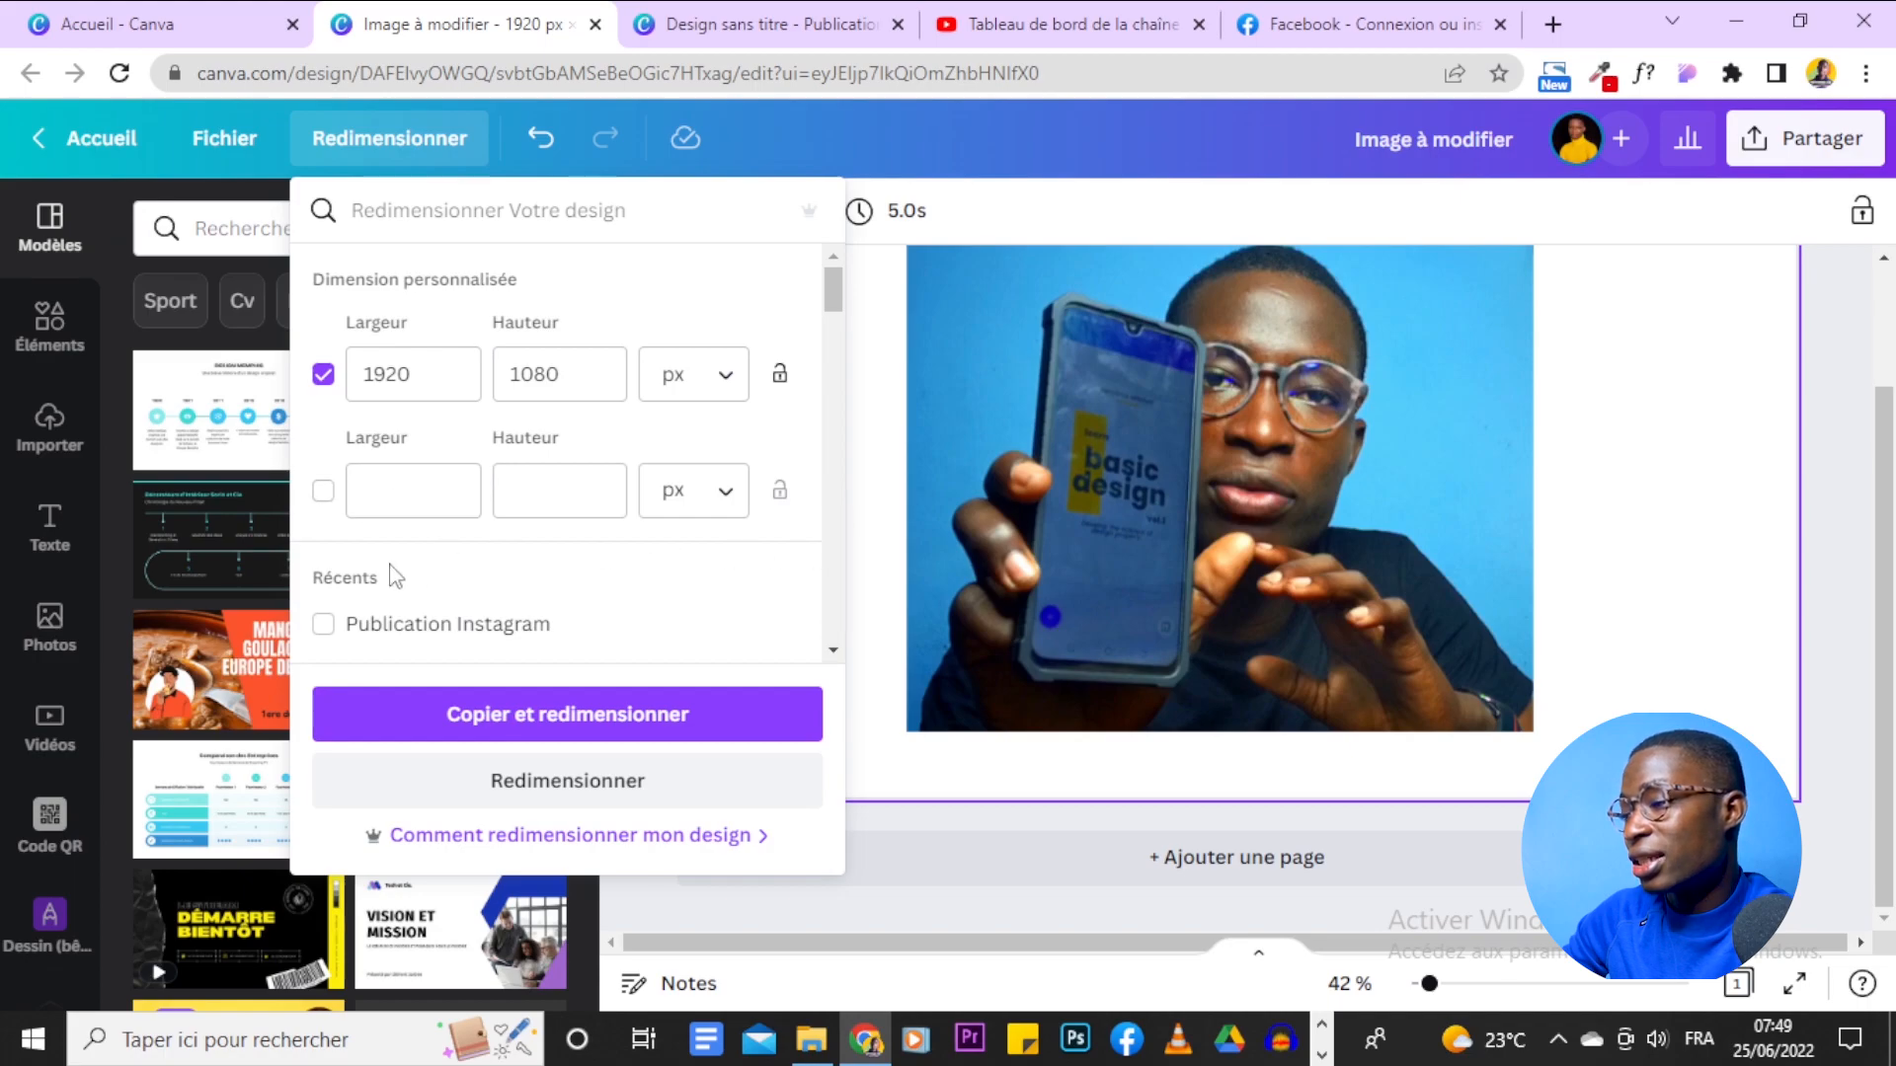
click(326, 374)
scroll(698, 493, down, 3)
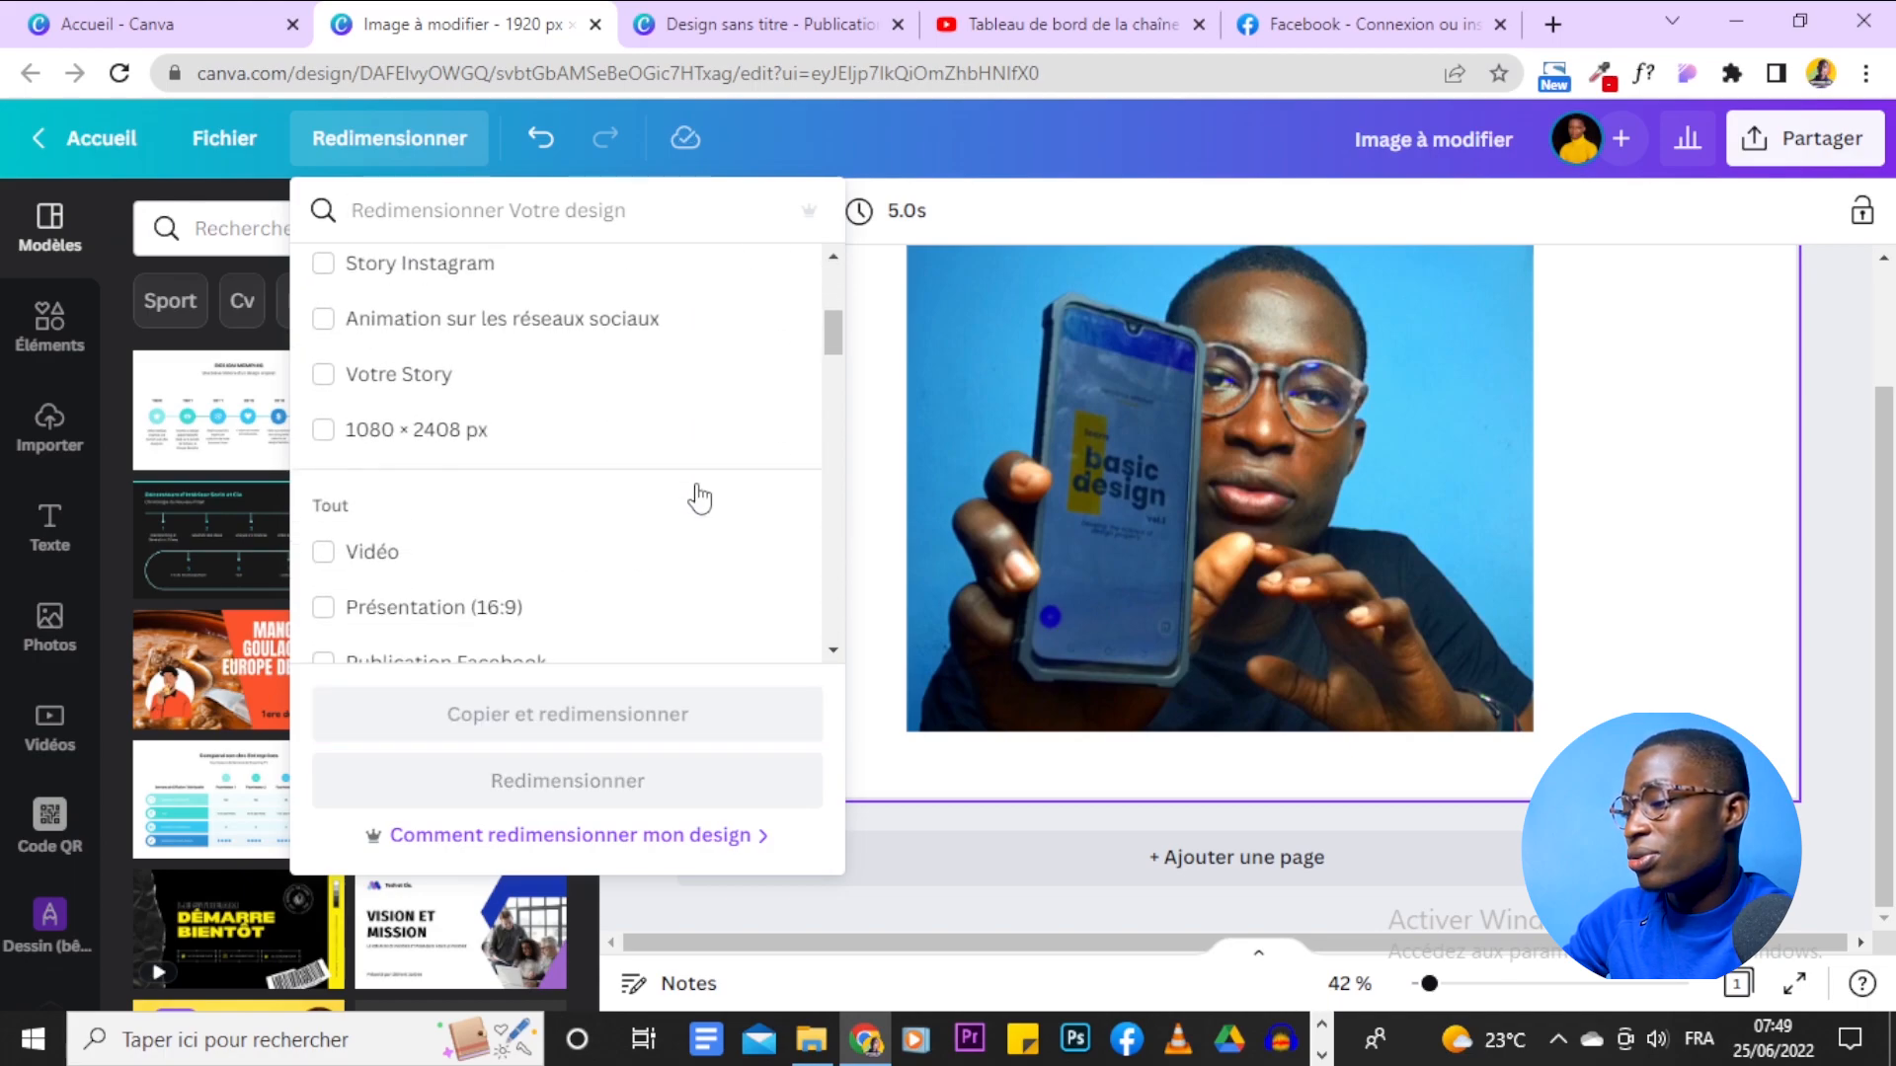
scroll(698, 495, up, 3)
scroll(583, 491, down, 2)
scroll(585, 494, down, 10)
scroll(521, 555, up, 12)
scroll(578, 455, down, 3)
scroll(581, 459, up, 3)
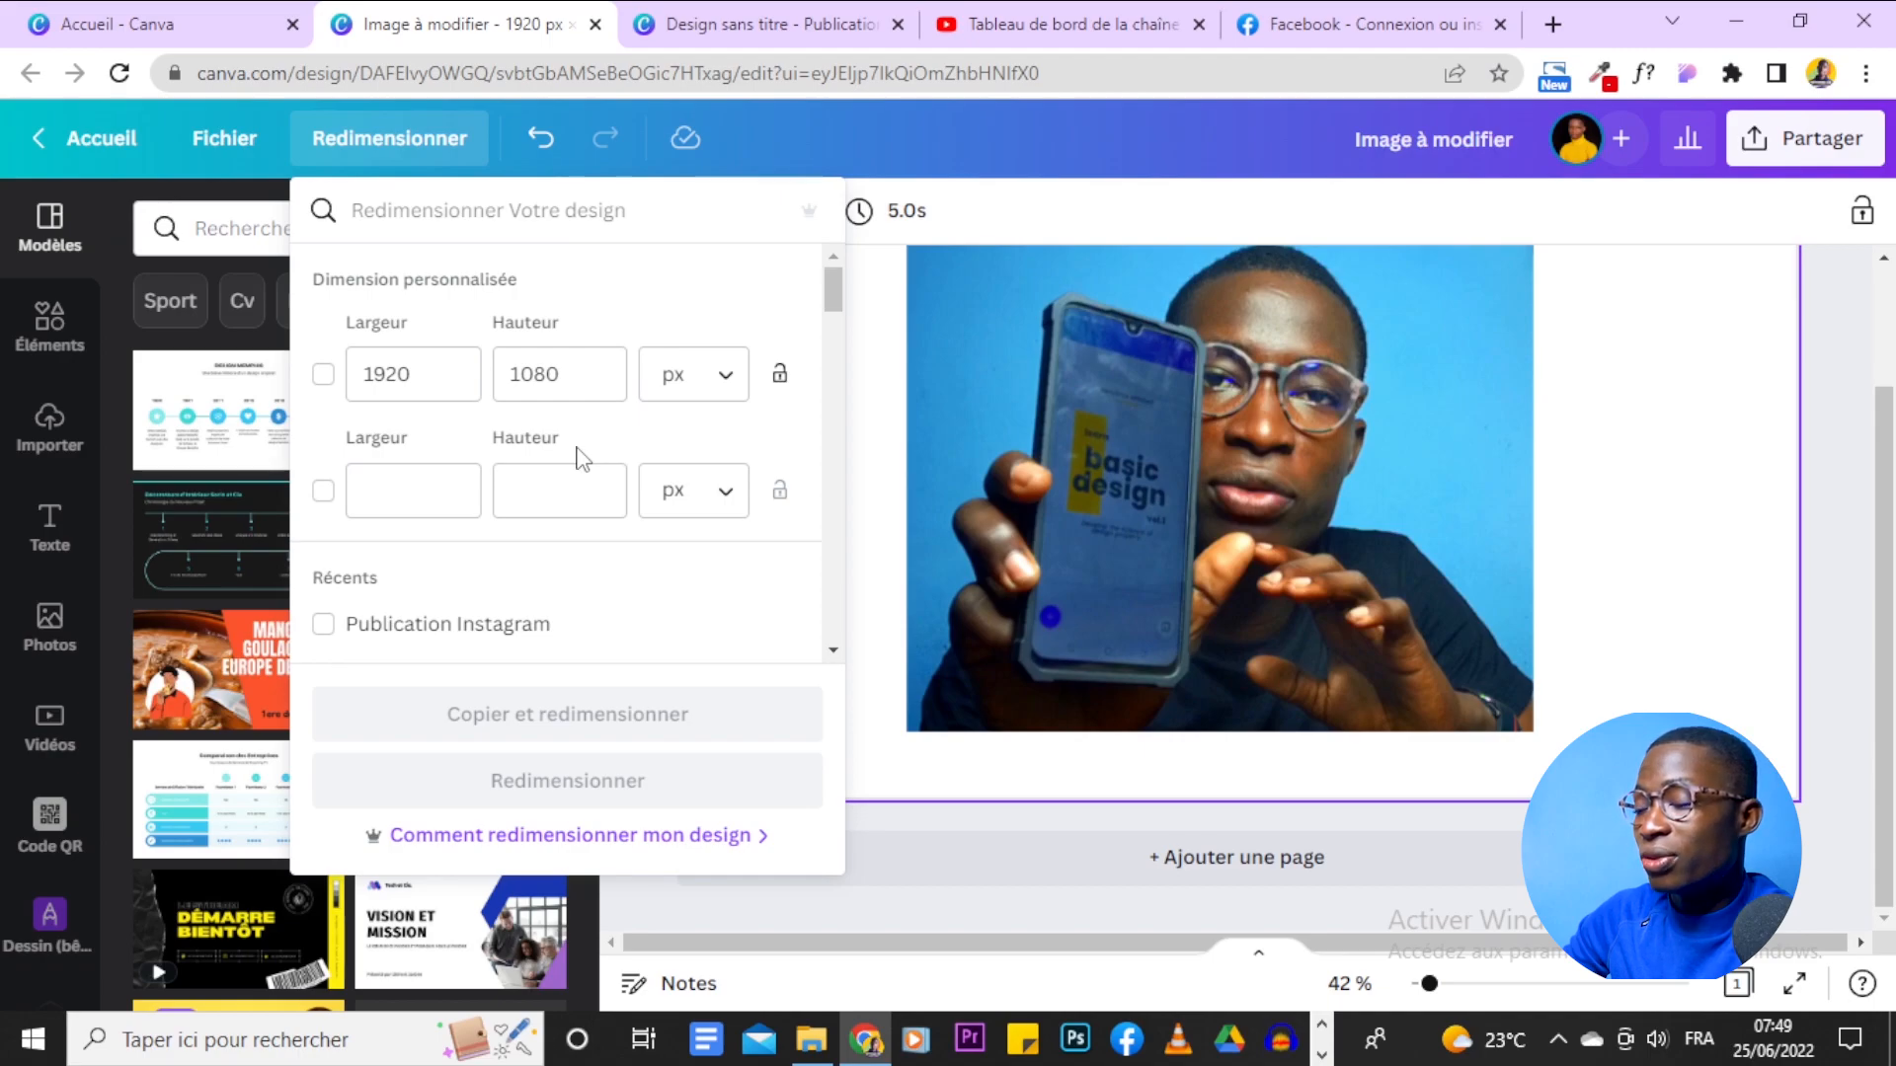
scroll(580, 456, down, 4)
scroll(559, 459, up, 2)
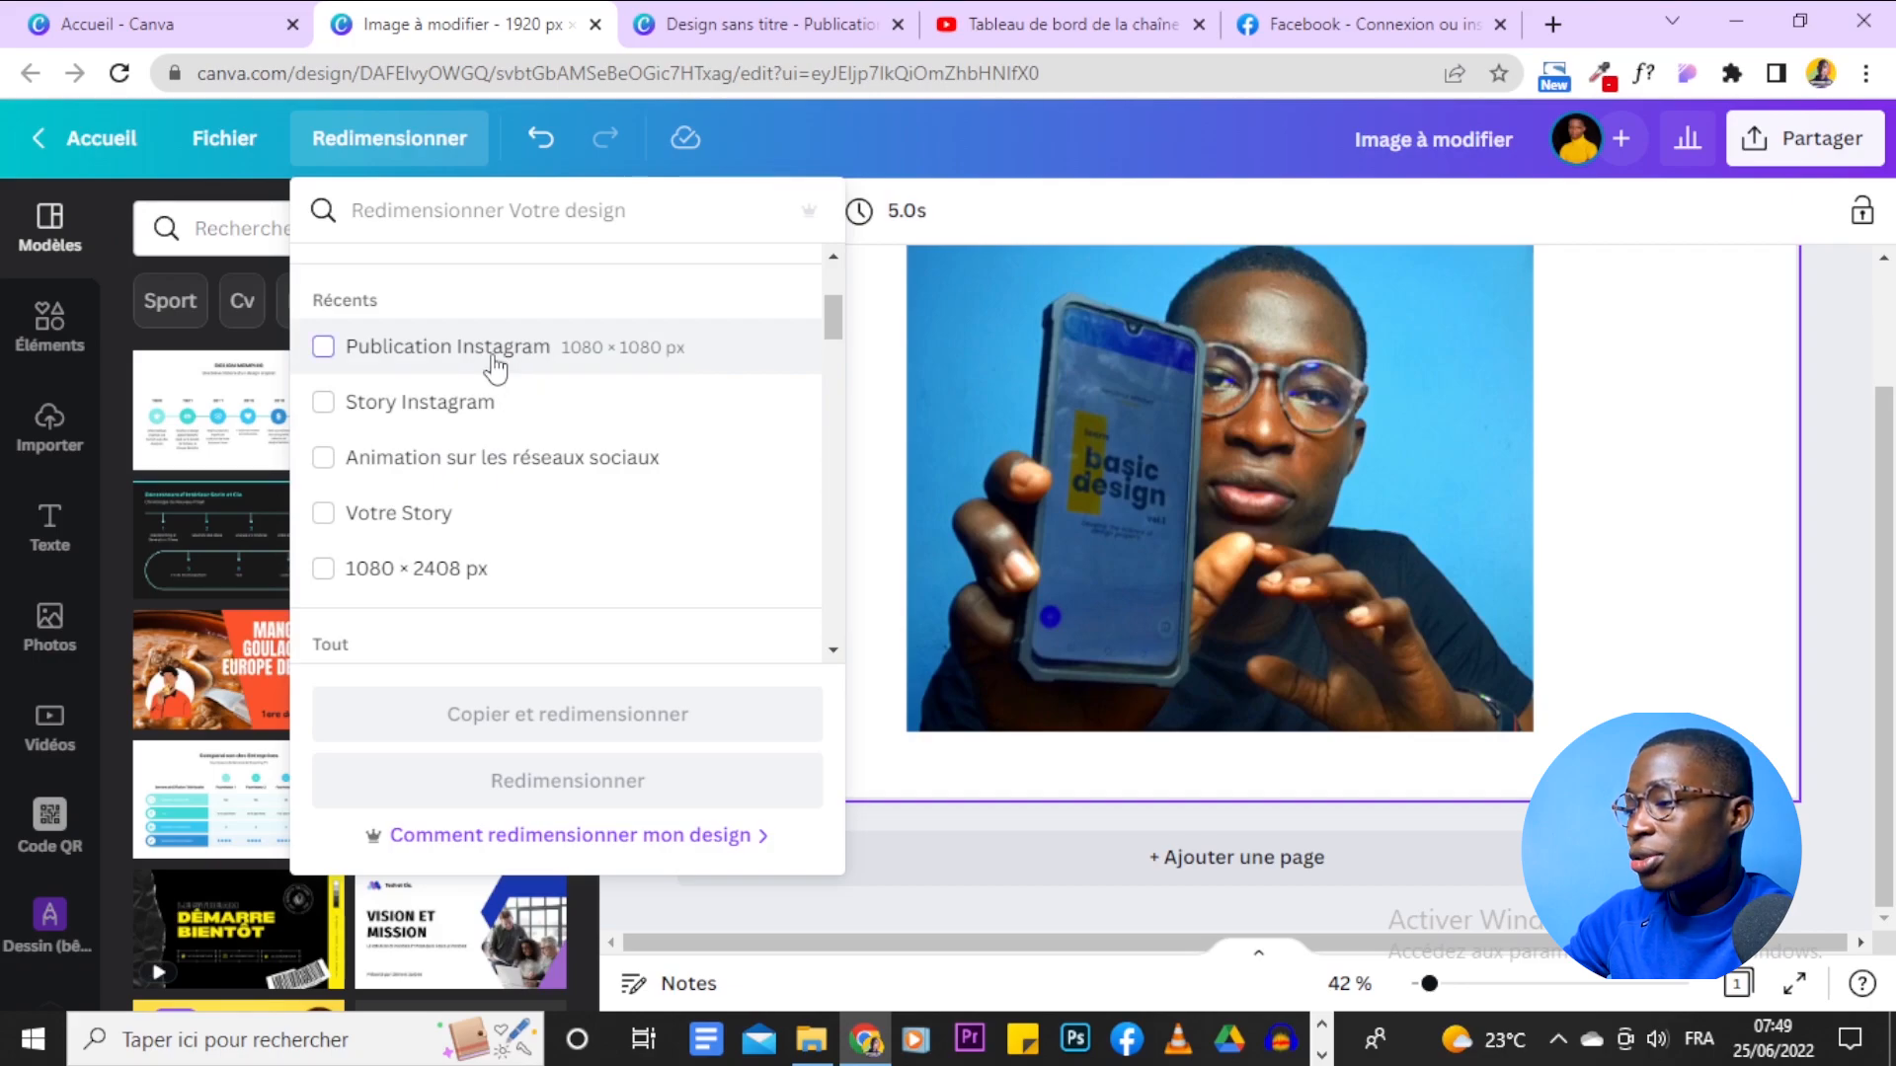
Resize the current design to the Publication Instagram format, 1080 × 1080 px, without making a copy.
click(494, 369)
scroll(494, 368, down, 5)
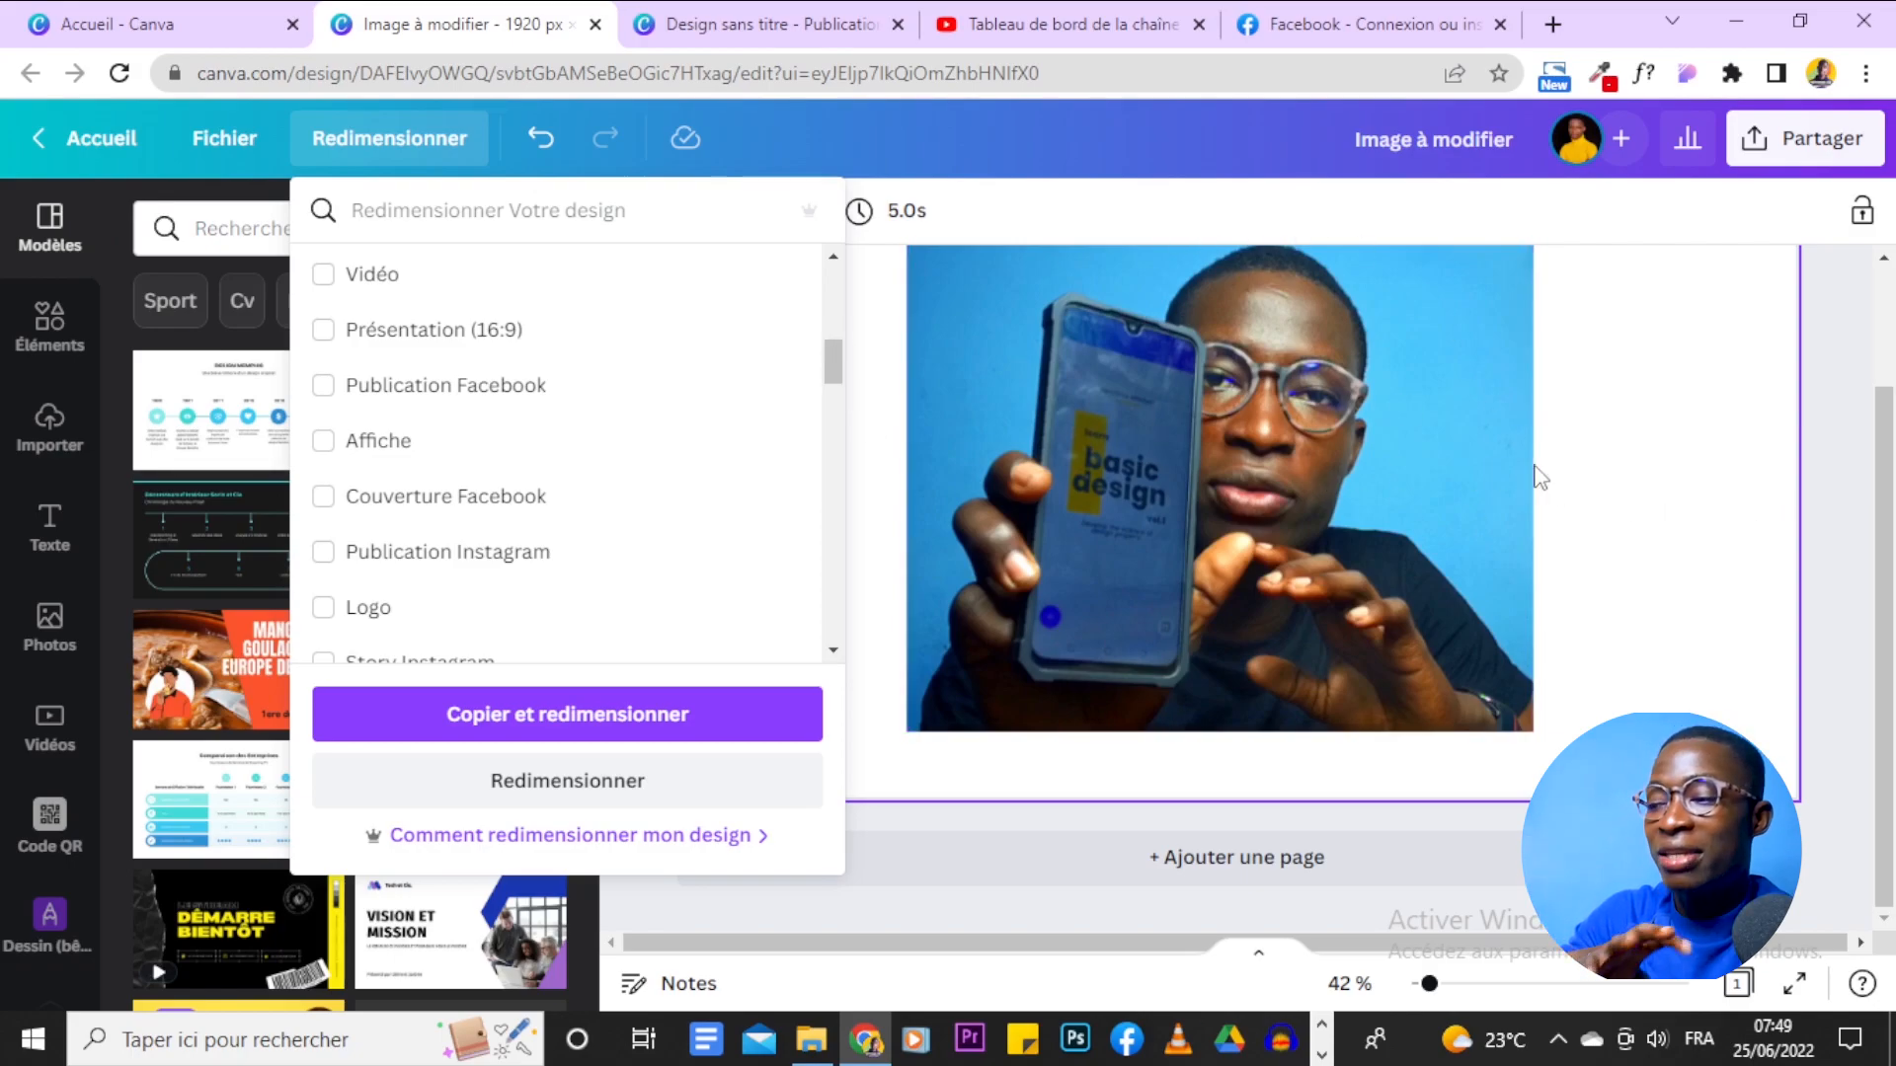
scroll(606, 530, down, 4)
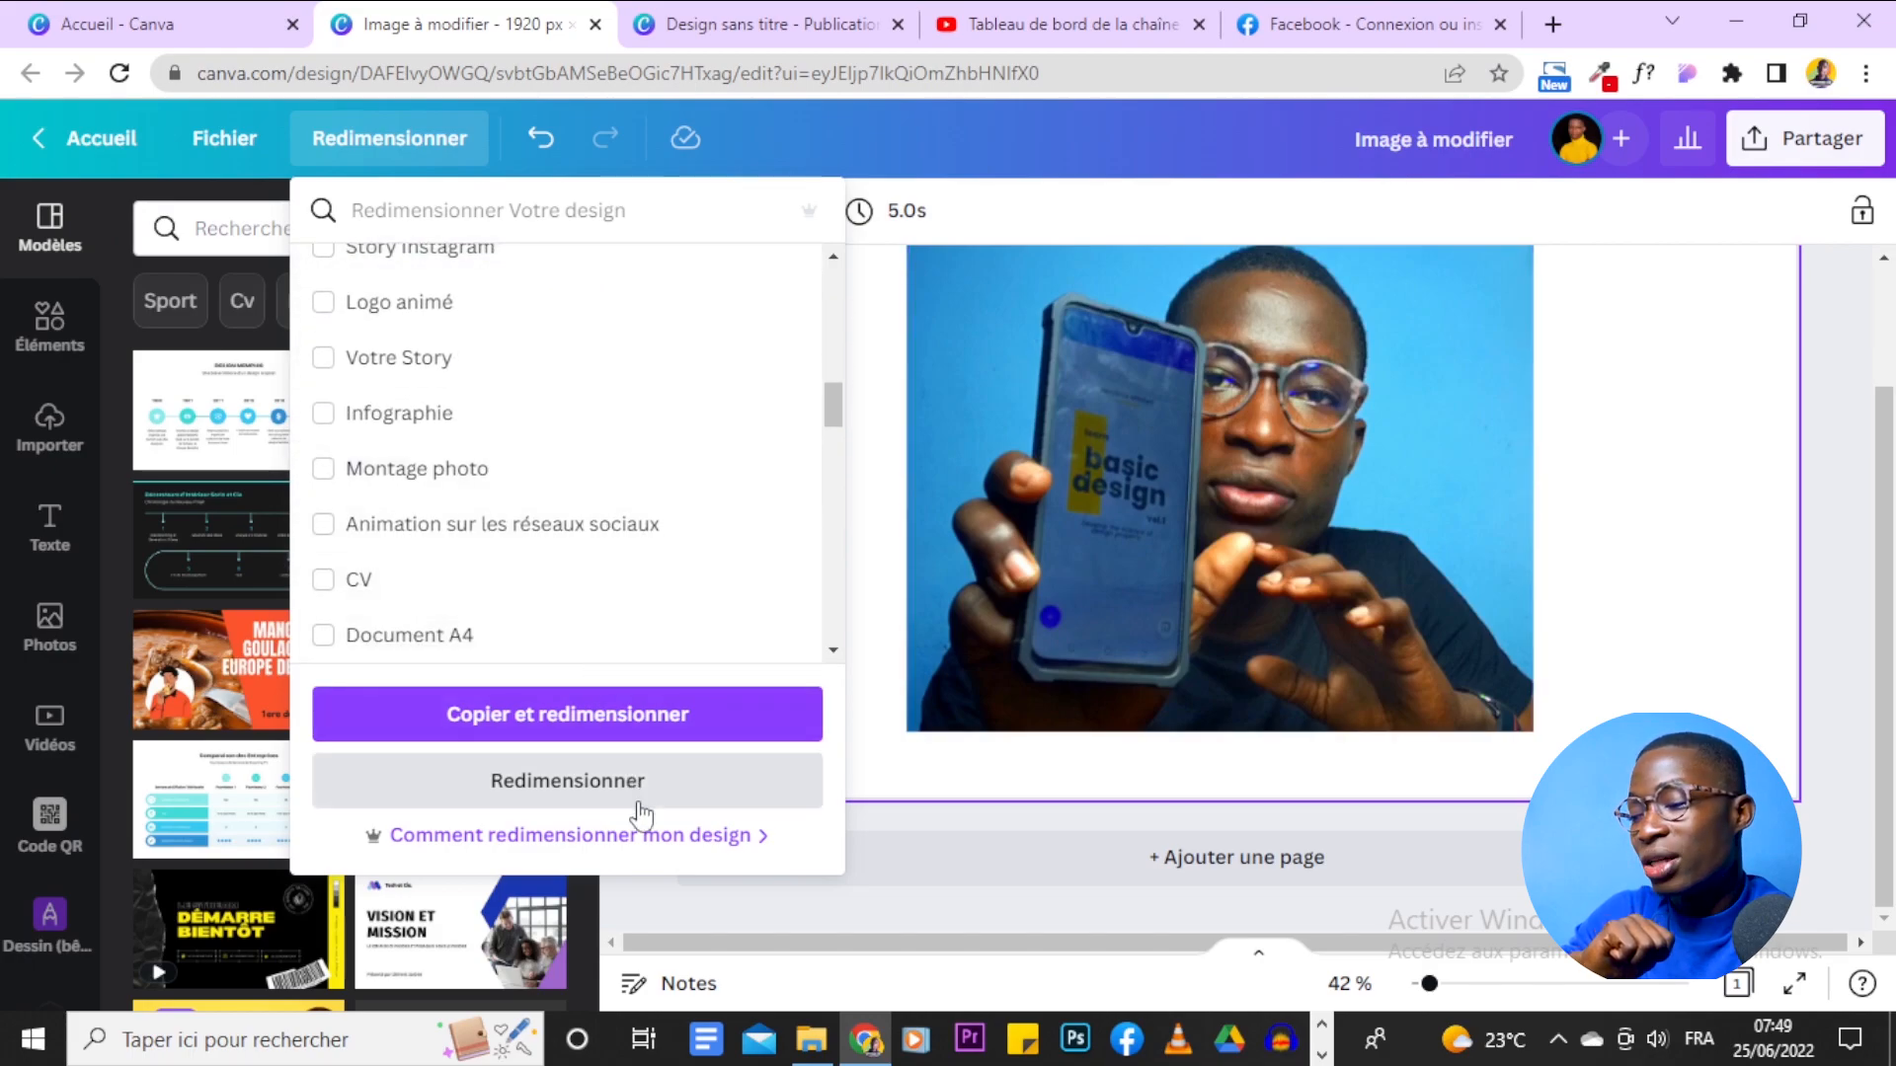
click(775, 765)
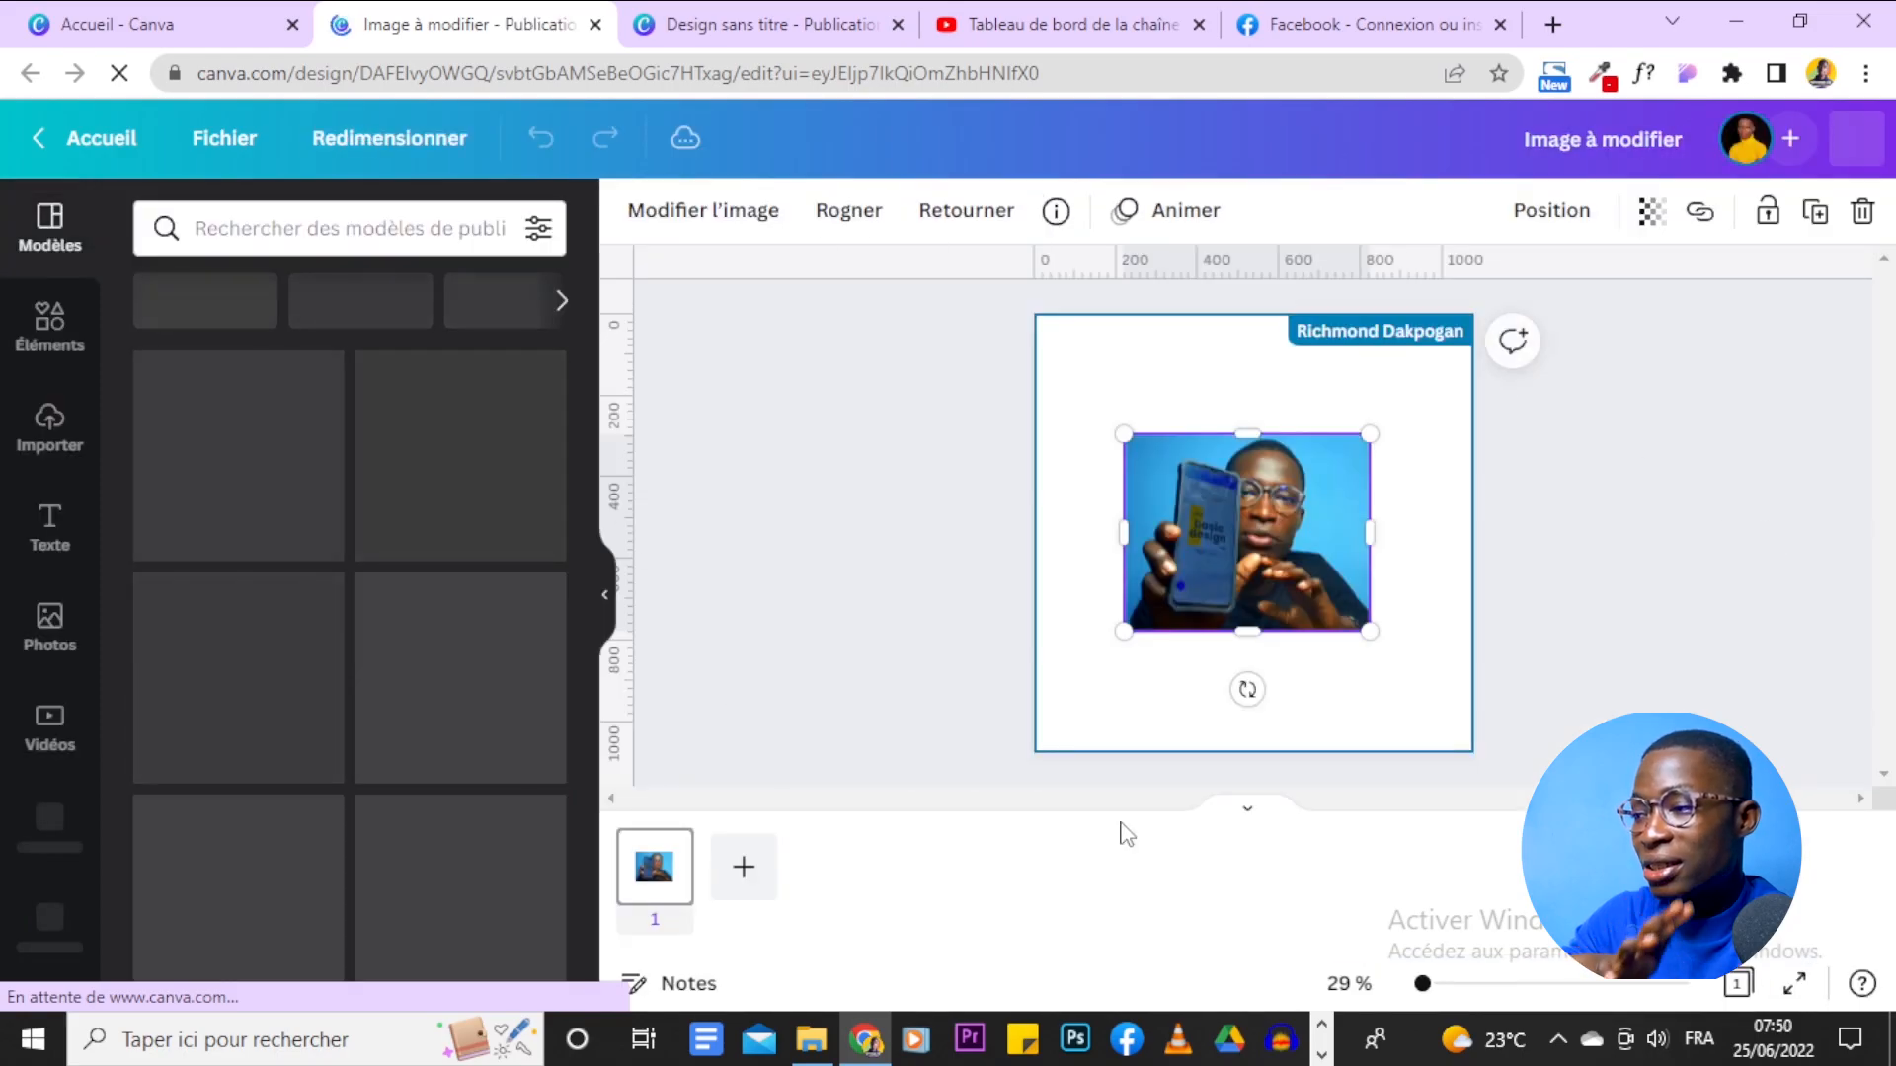
Check the resized design's dimensions in the file details, then close them.
click(221, 138)
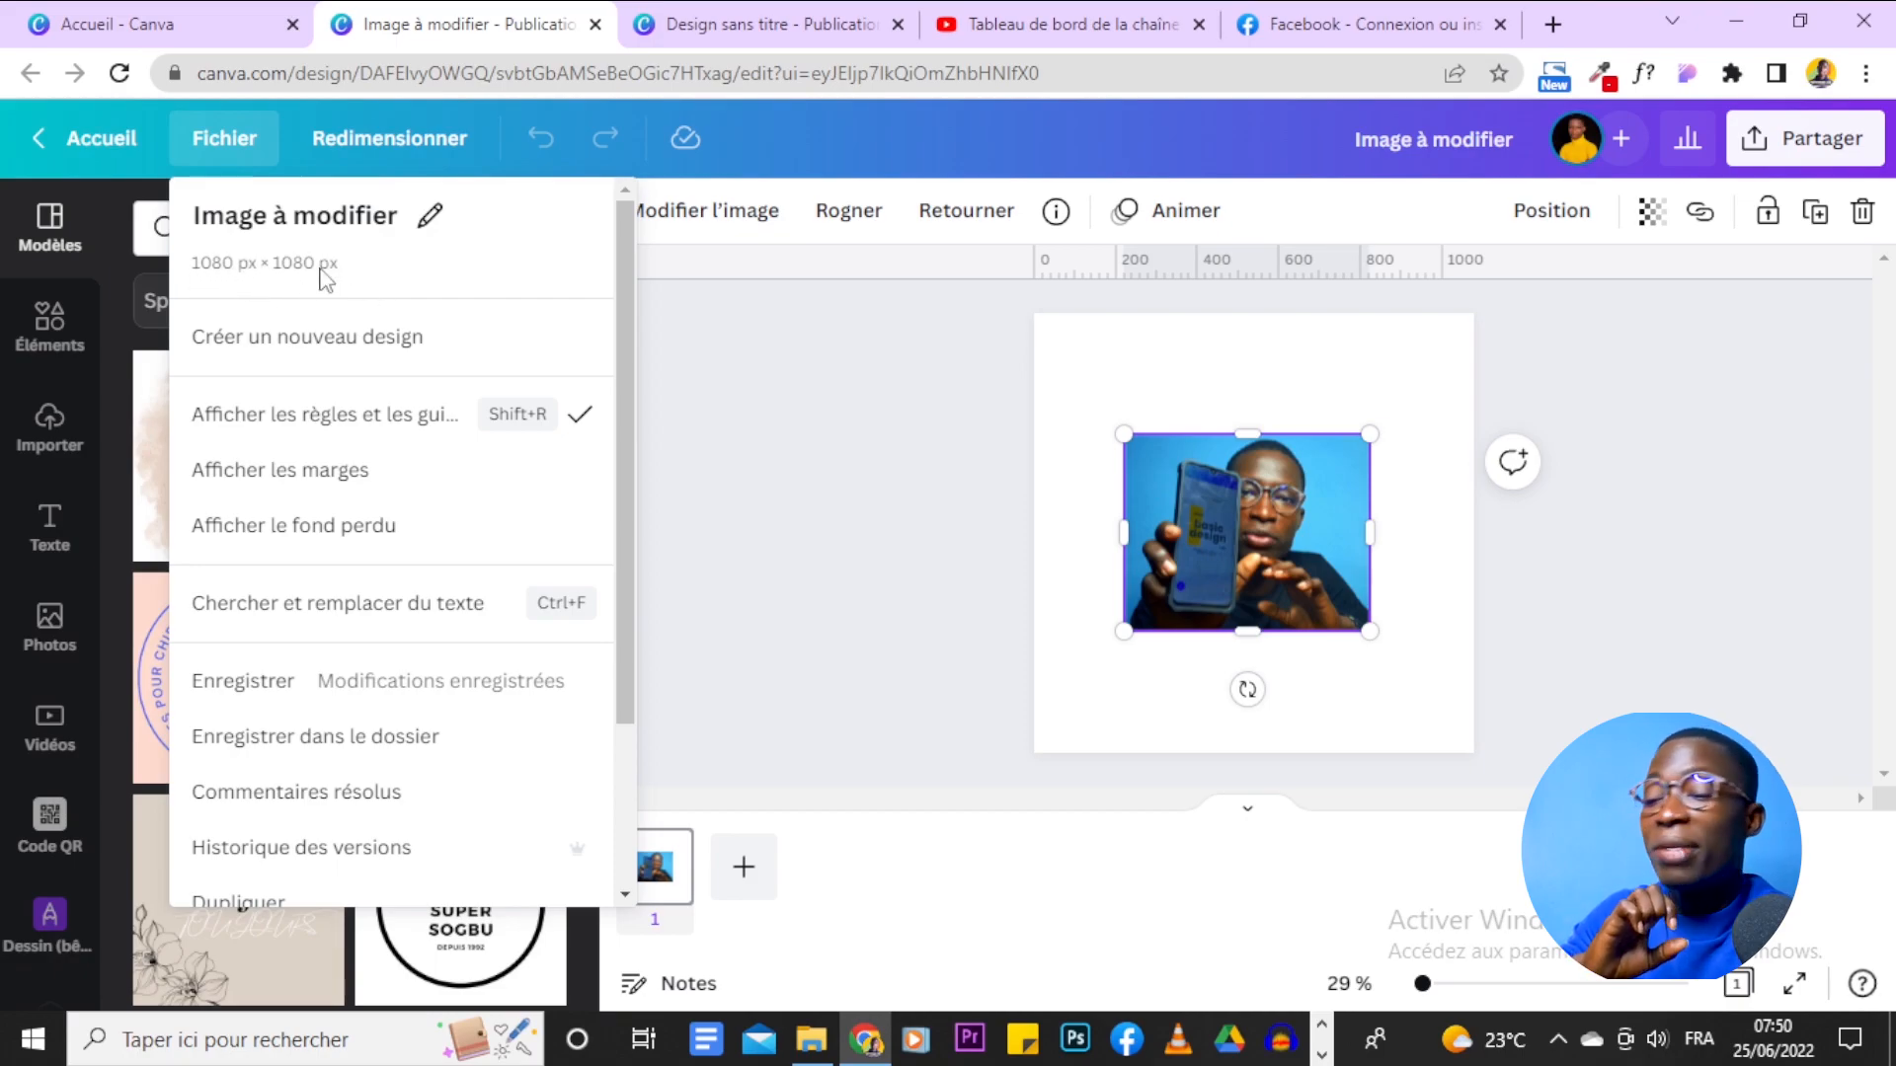
click(1436, 391)
click(1440, 407)
Enlarge the photo to nearly the page width and place it centred in the upper part of the square page.
click(1264, 538)
drag(1382, 427, 1459, 364)
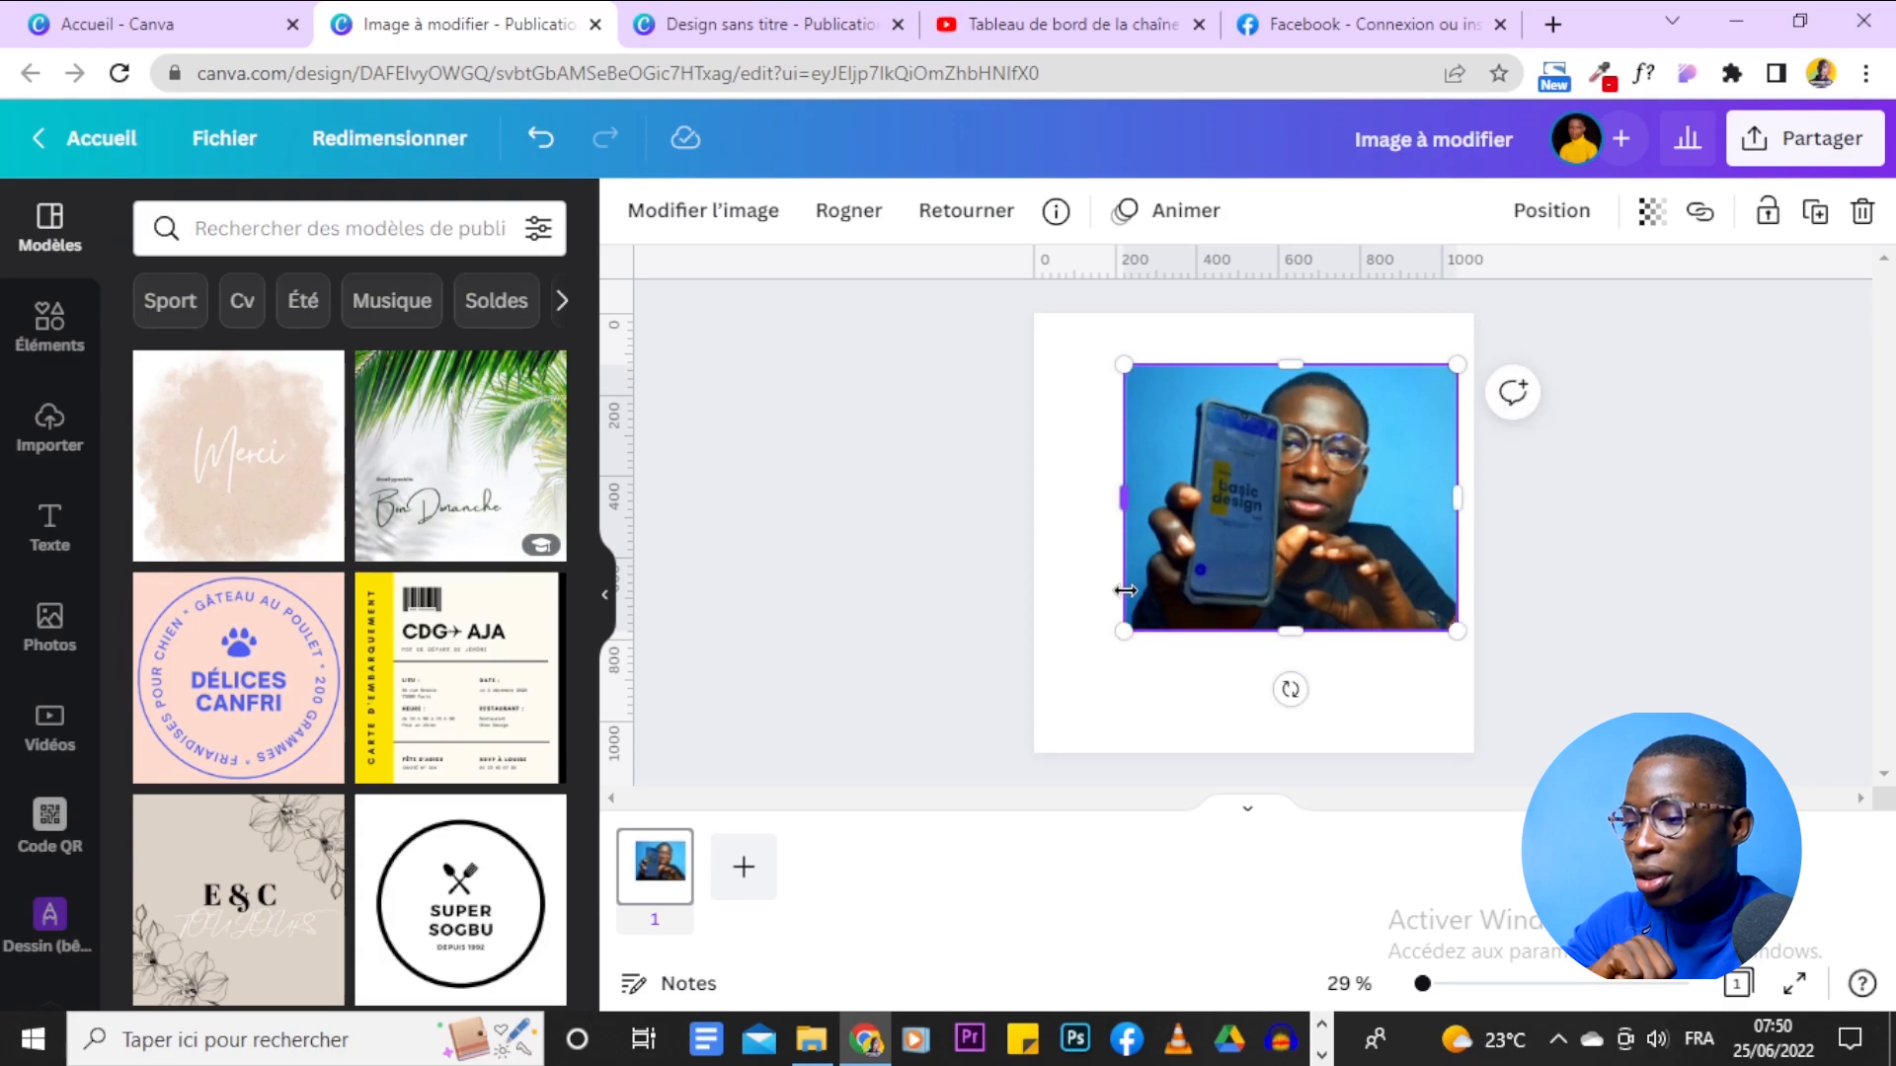
drag(1106, 650, 1078, 669)
drag(1346, 560, 1333, 522)
click(1639, 544)
Set the page background to black from the default colours and deselect the page.
click(1084, 332)
click(632, 211)
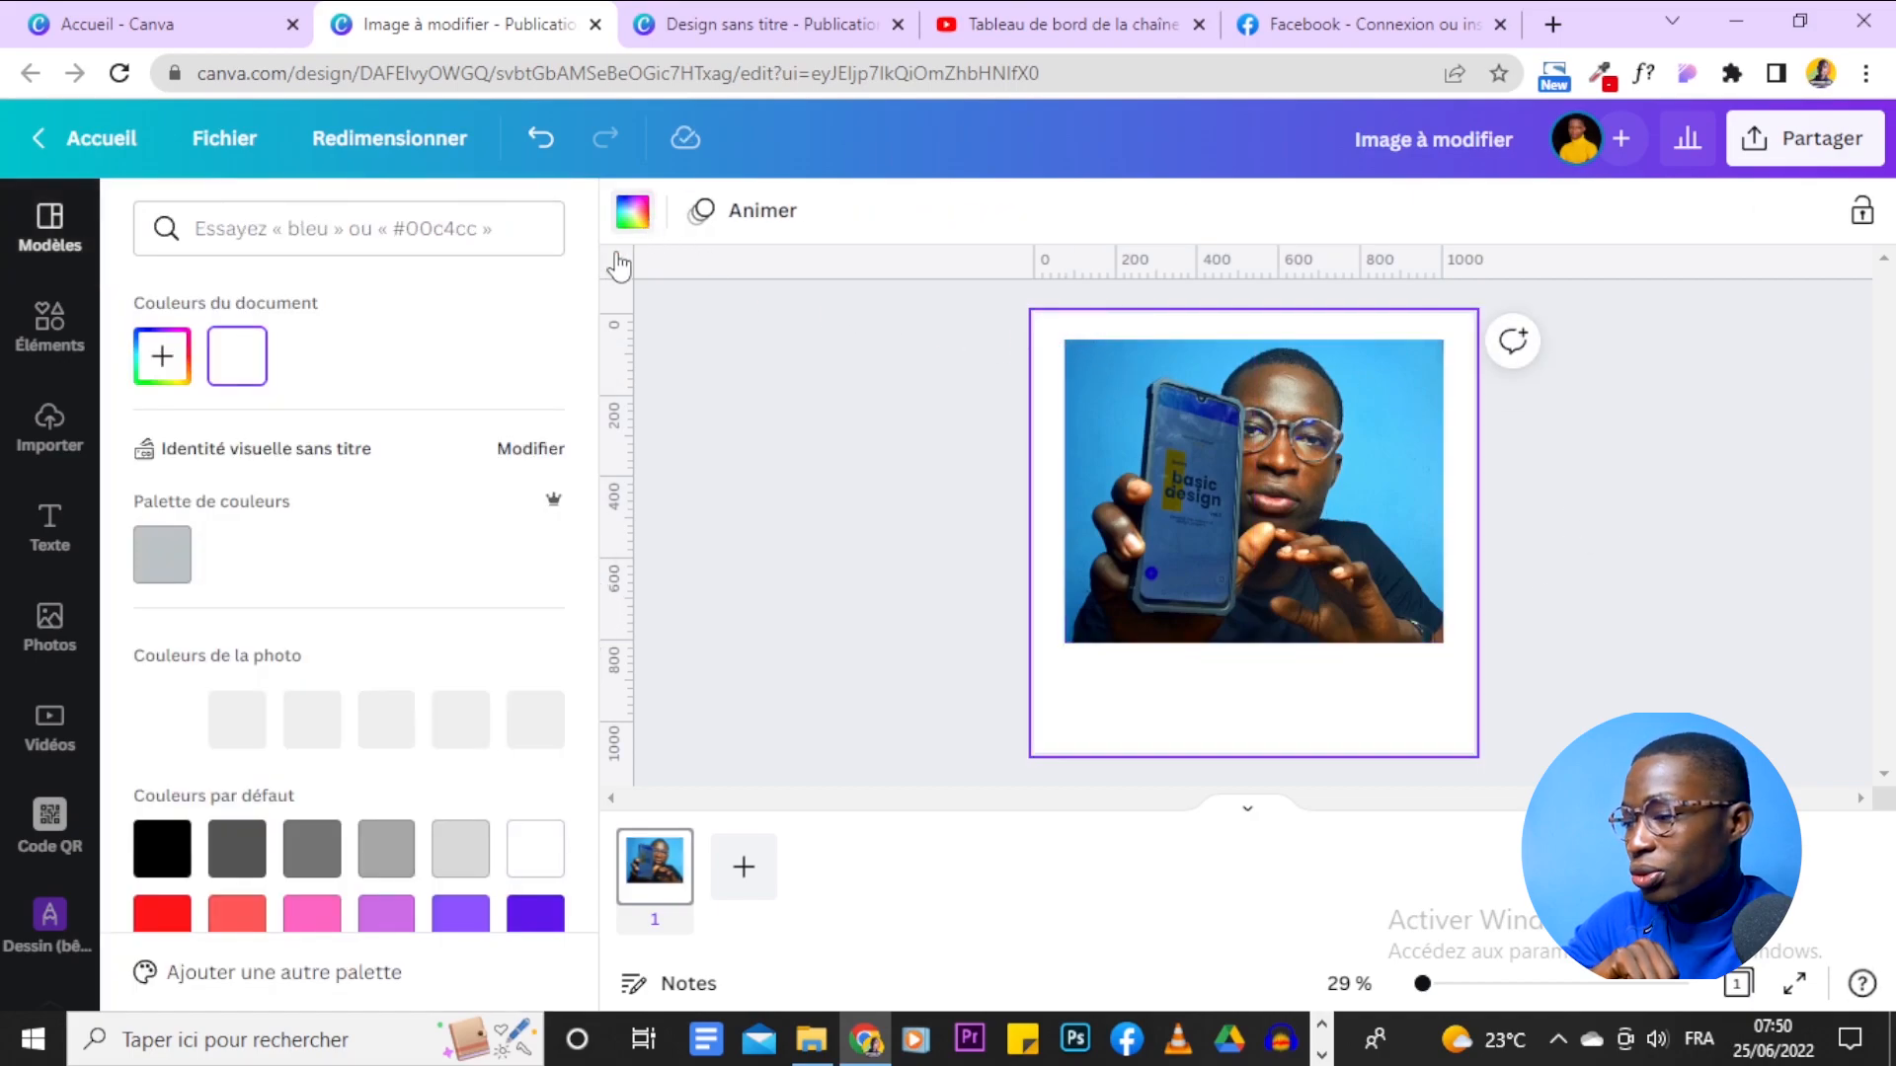
scroll(395, 716, down, 2)
scroll(395, 716, down, 1)
click(158, 644)
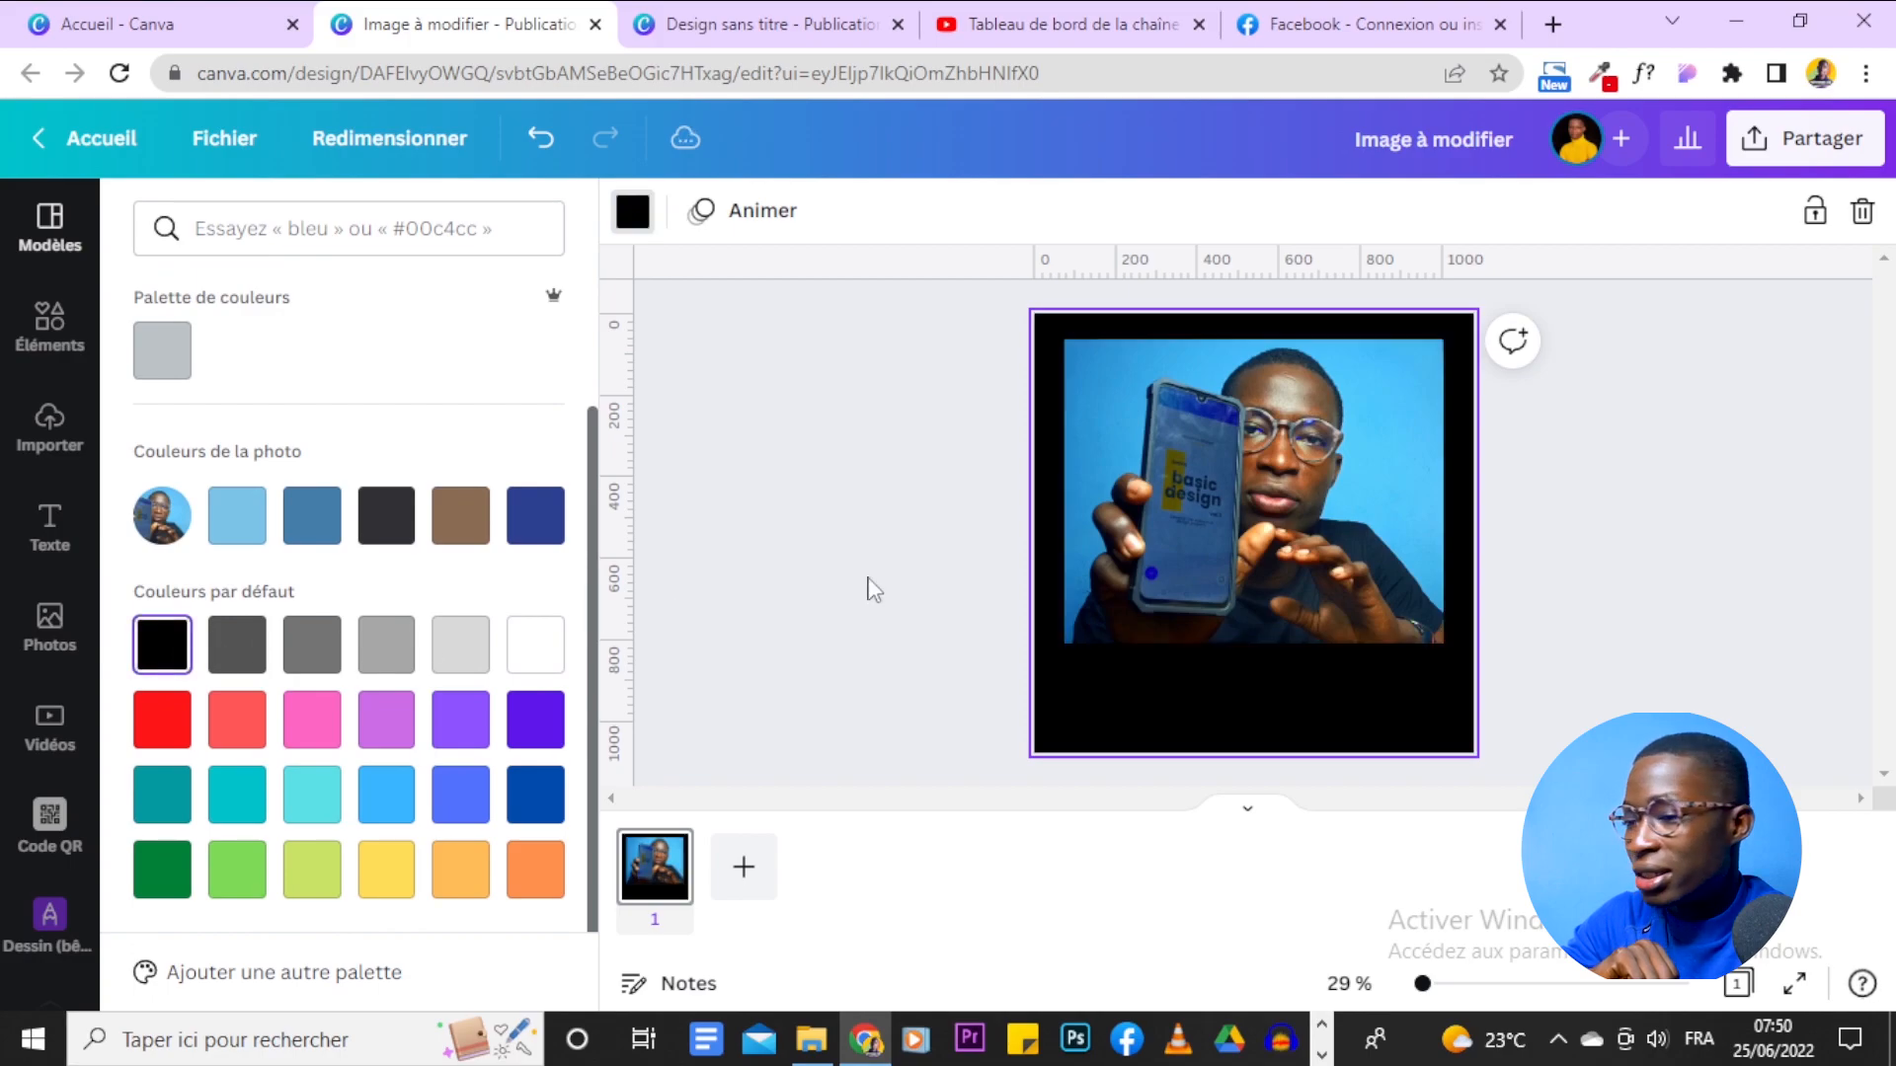
key(Escape)
click(1570, 480)
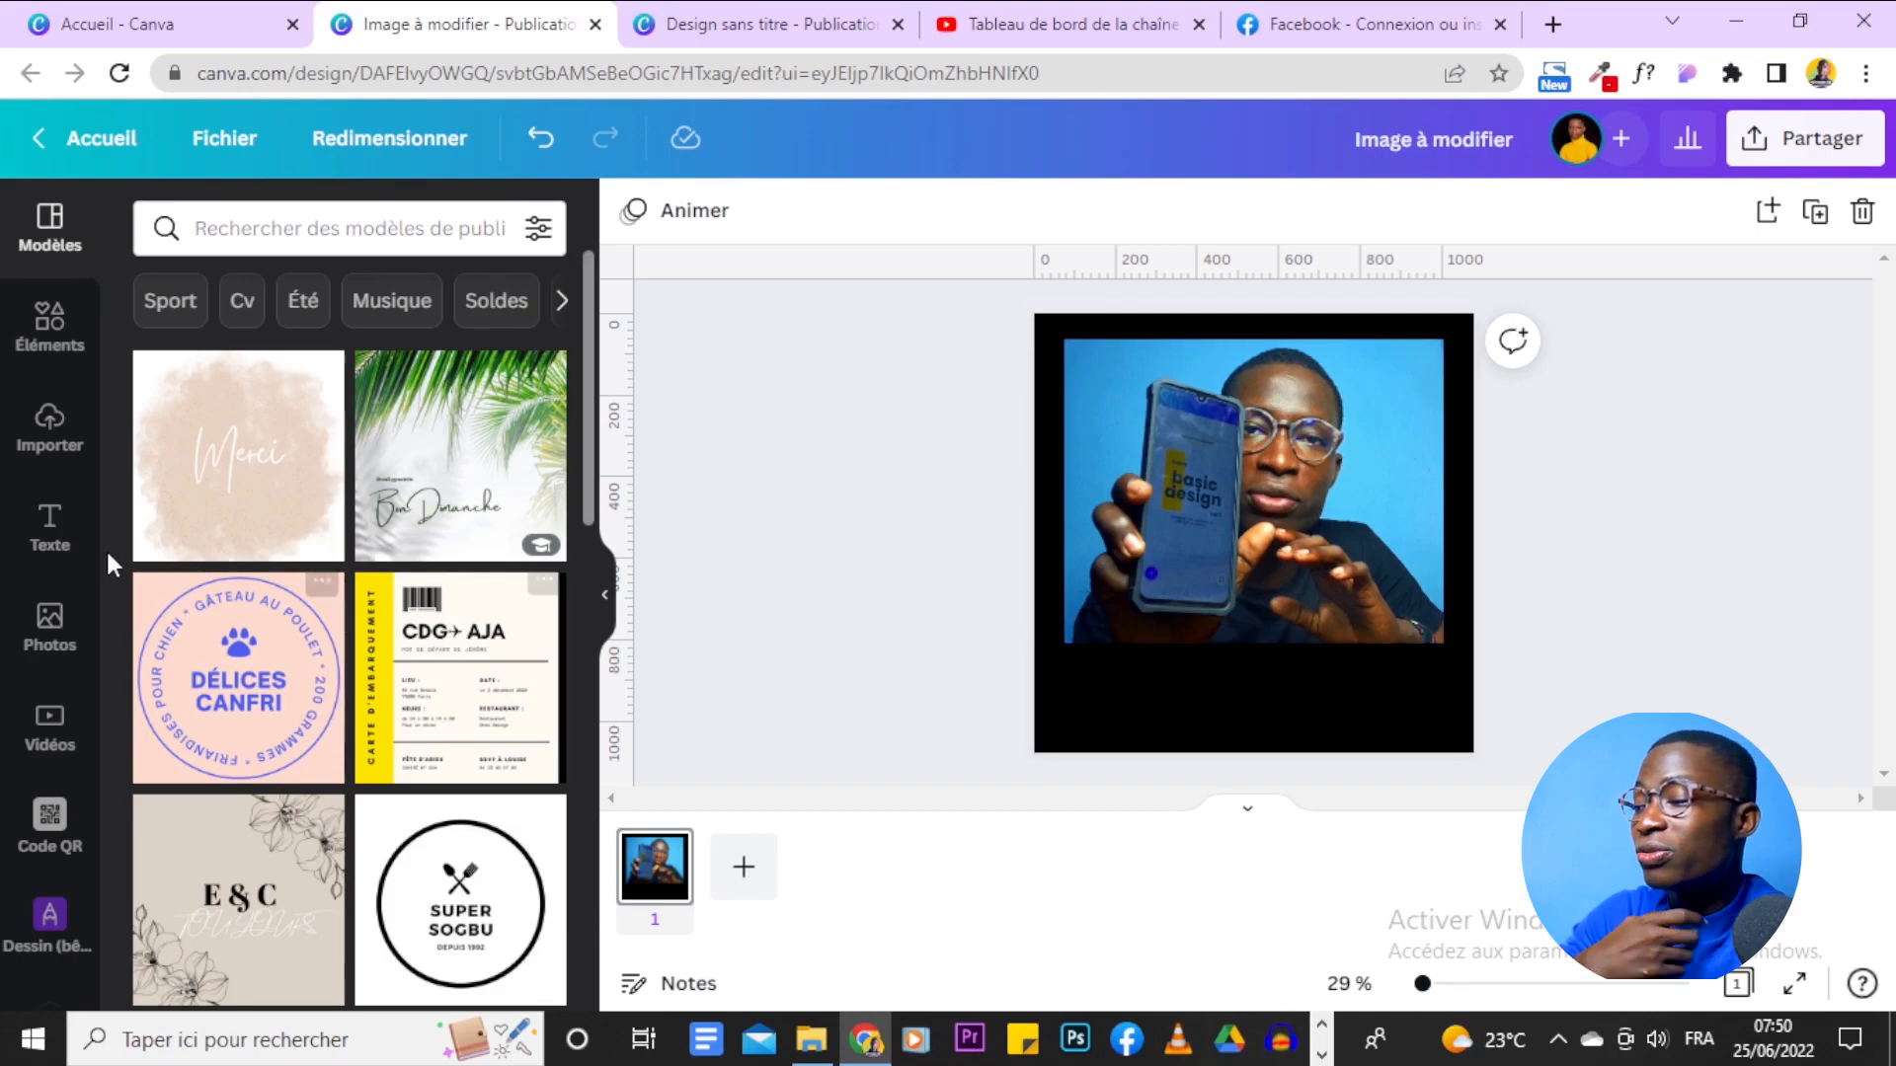
Browse the template library for ready-made Instagram post layouts.
click(50, 522)
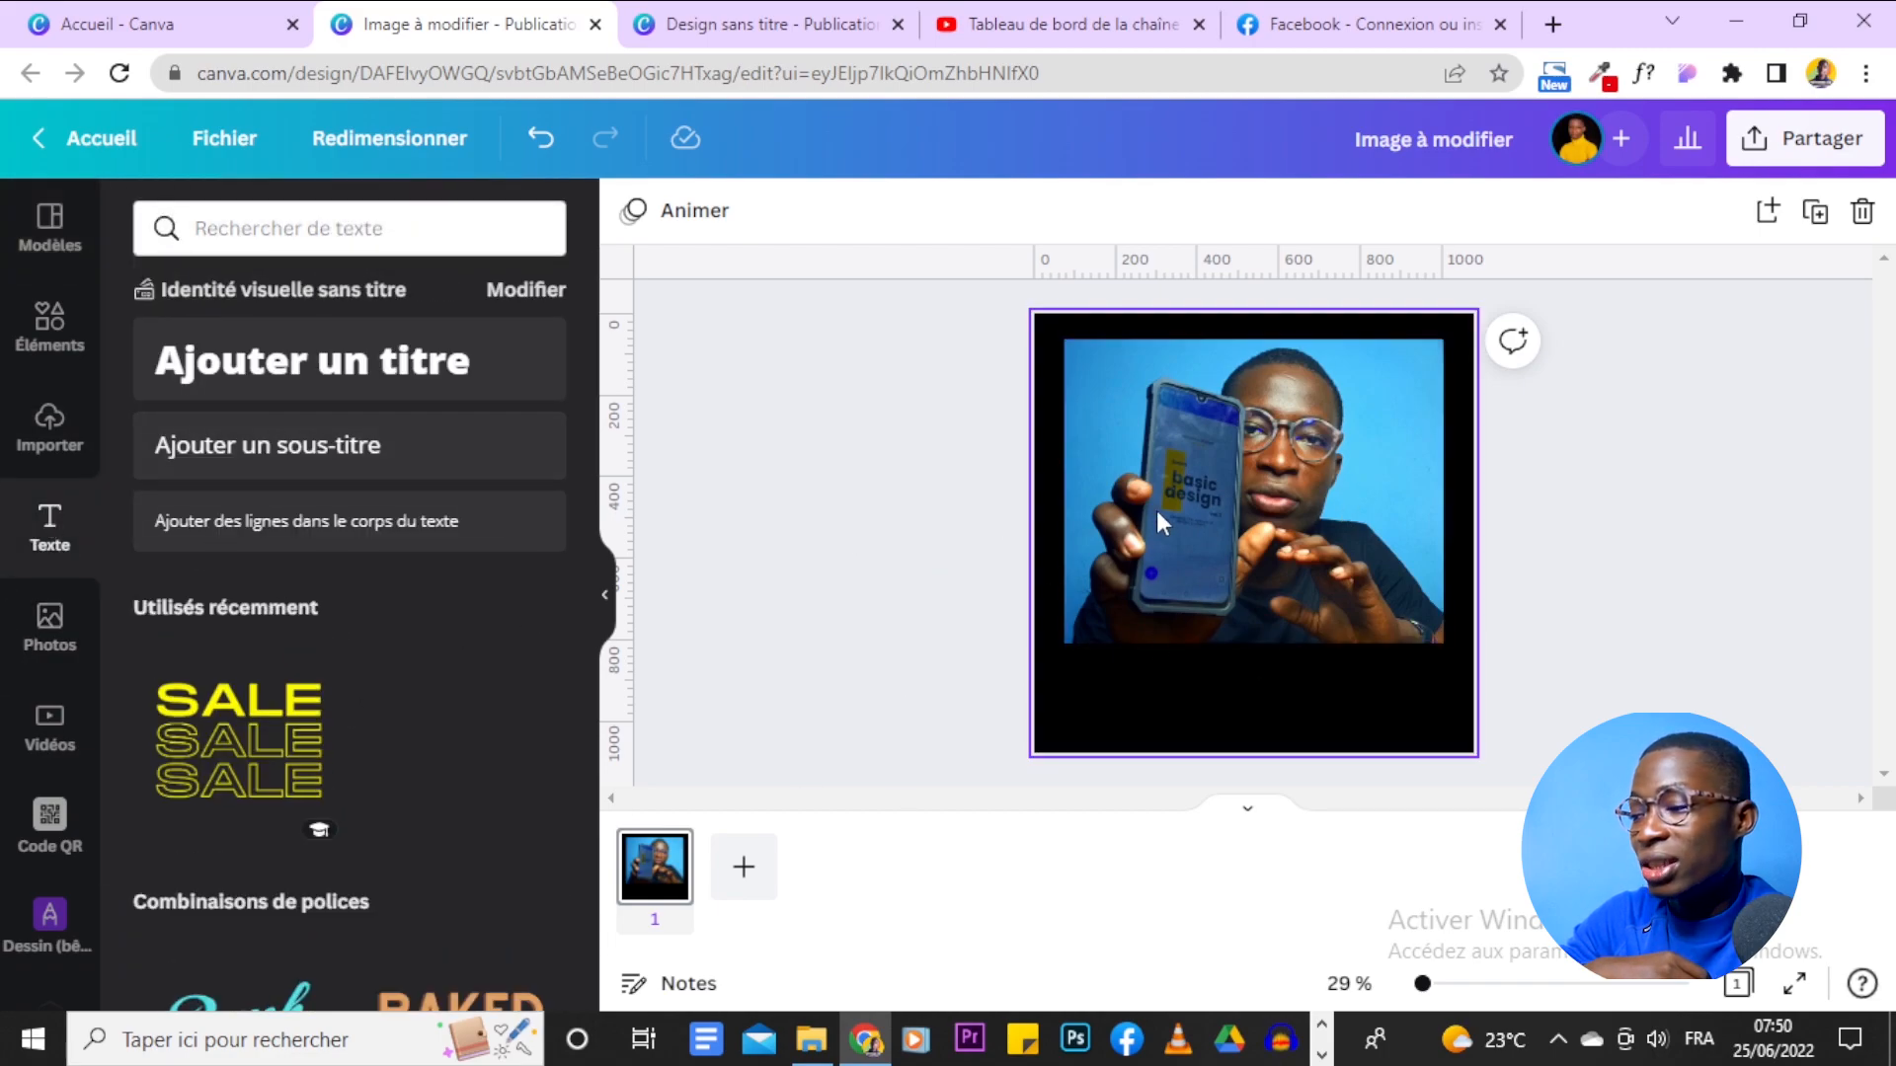
click(49, 219)
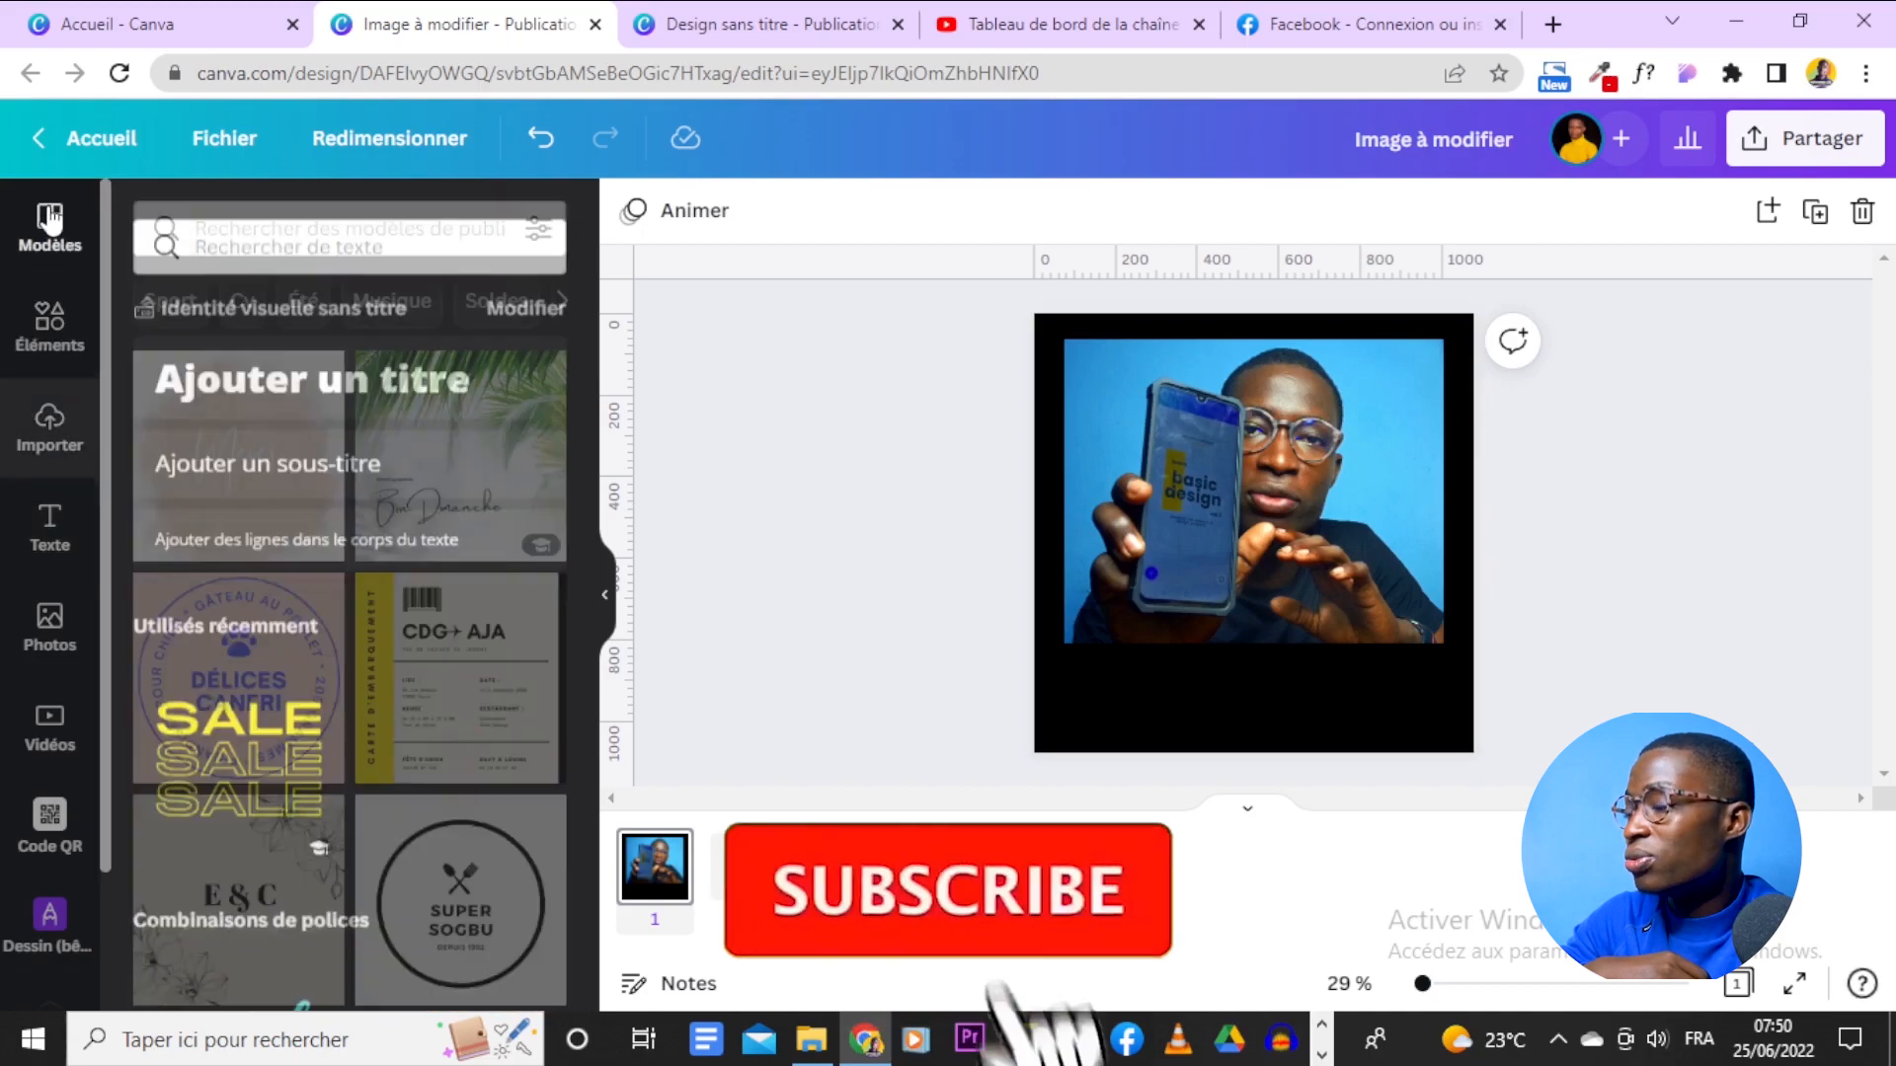
scroll(484, 380, down, 5)
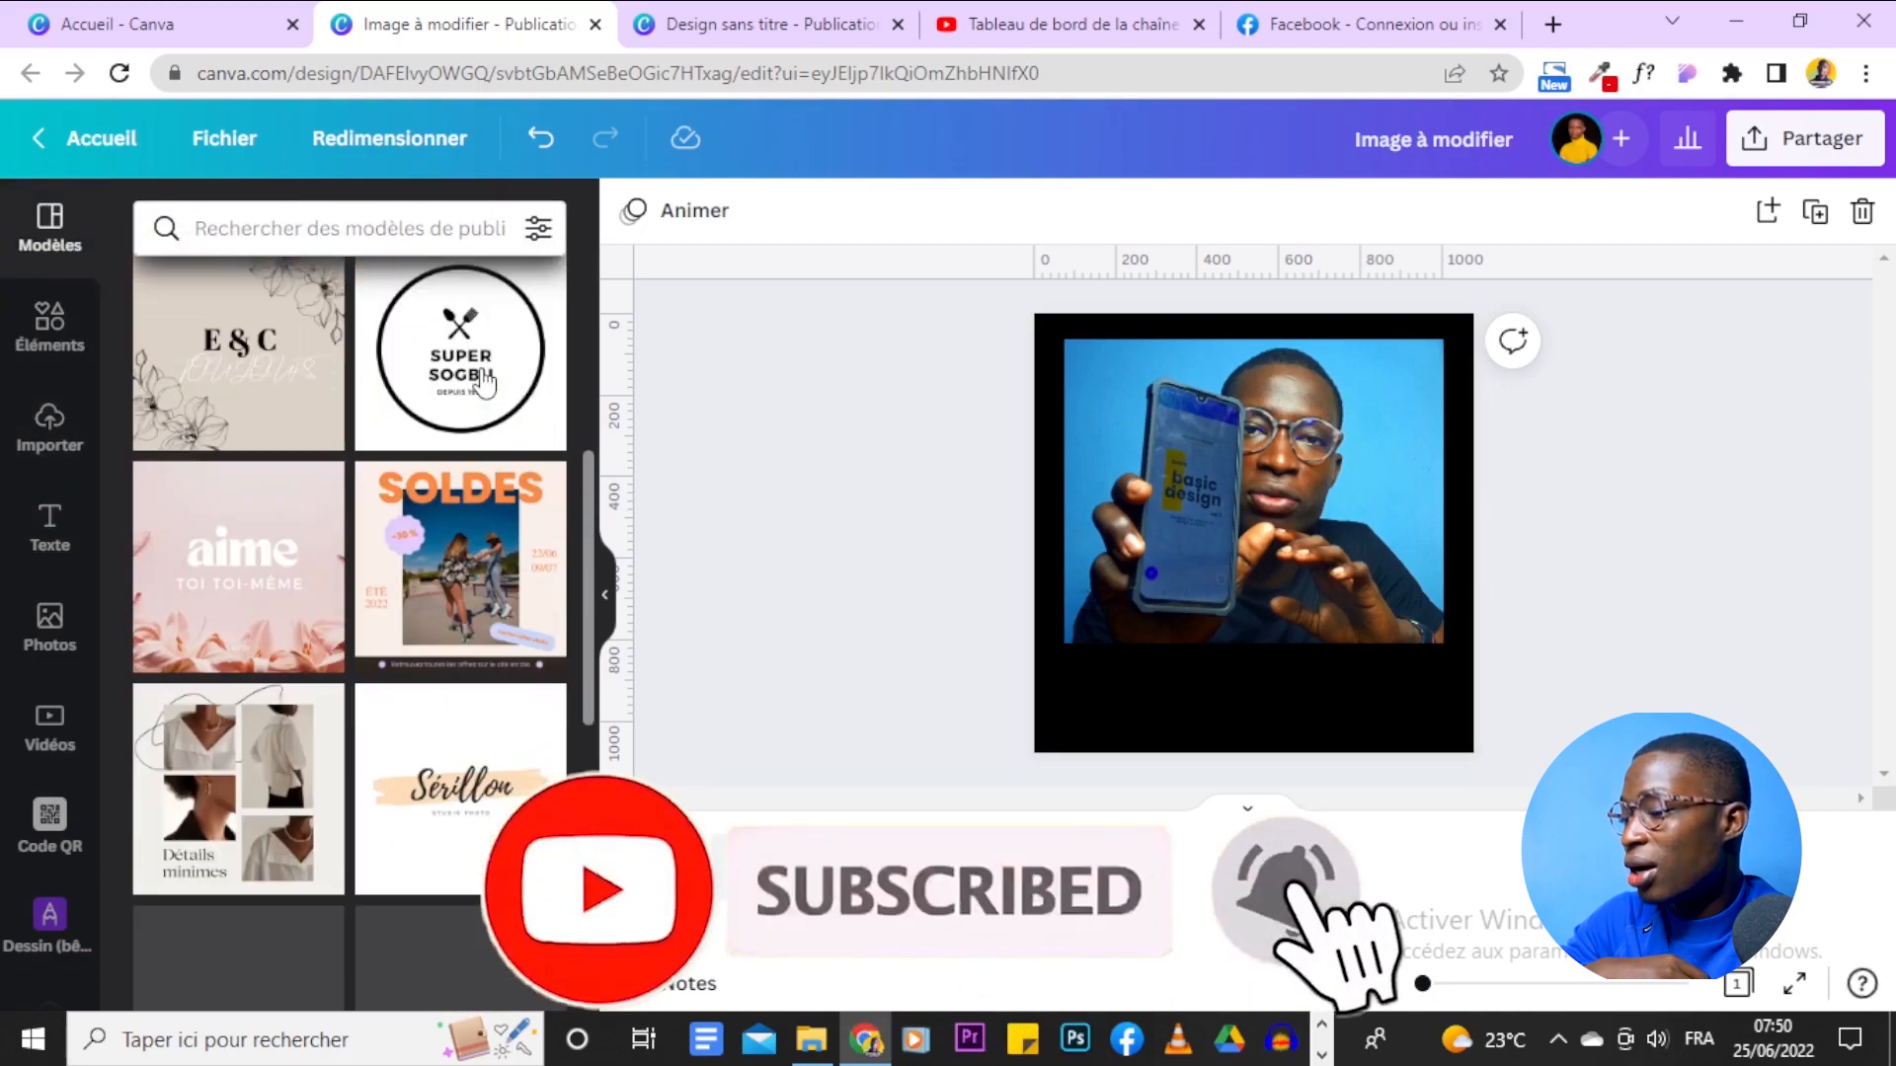
scroll(484, 380, down, 8)
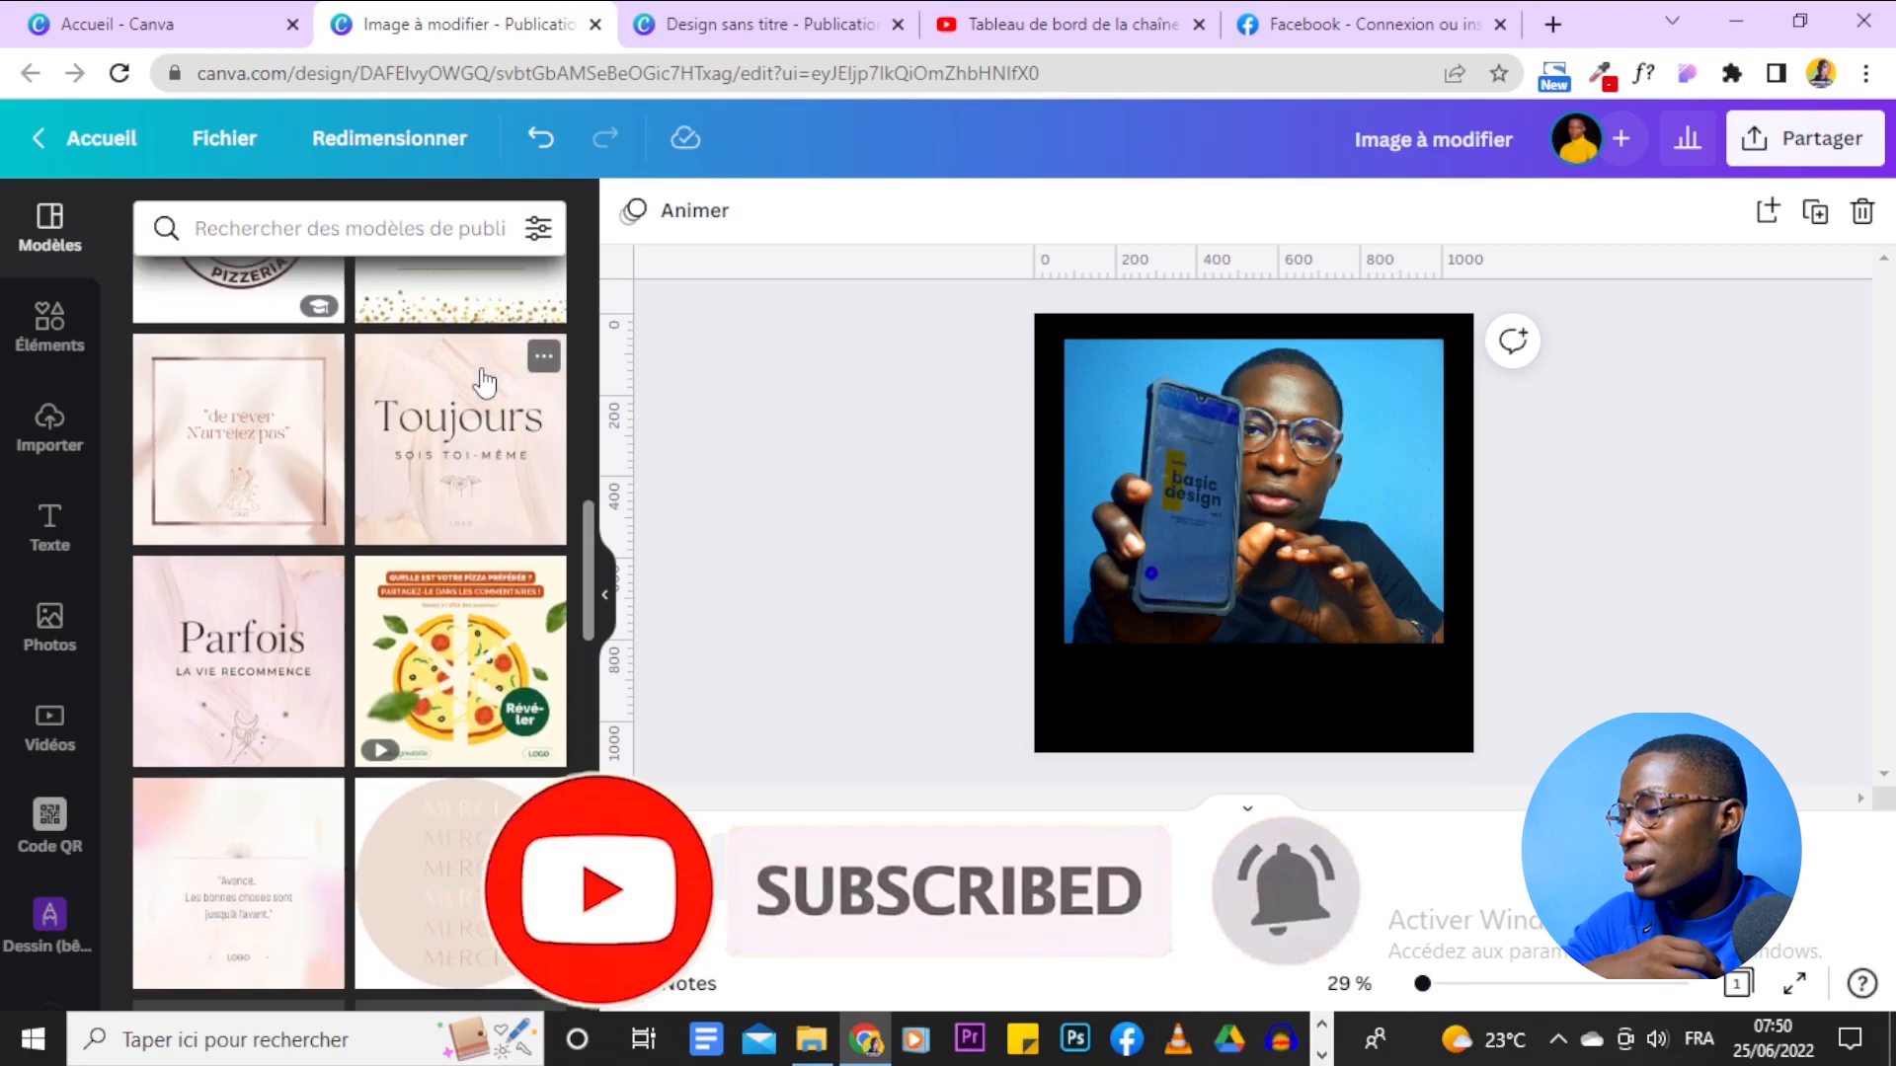
scroll(484, 380, down, 10)
scroll(484, 380, down, 9)
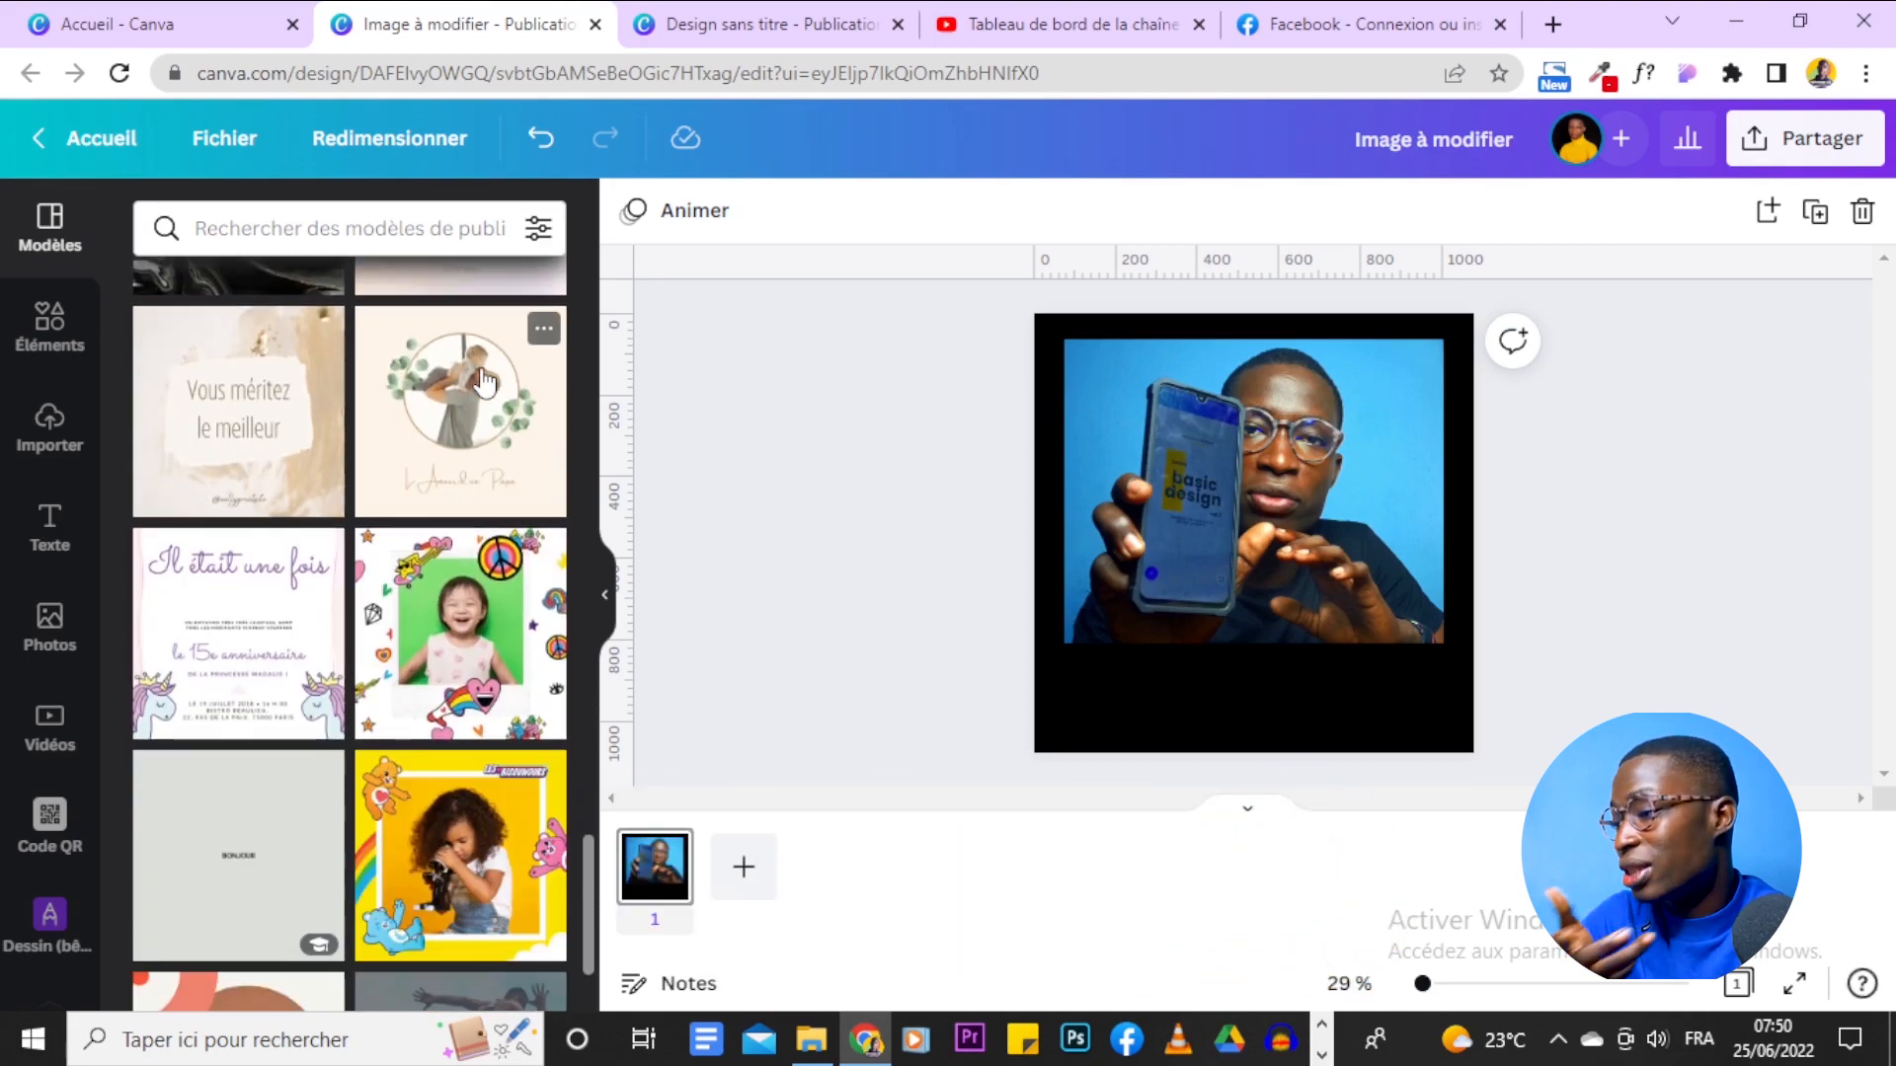
scroll(484, 380, down, 7)
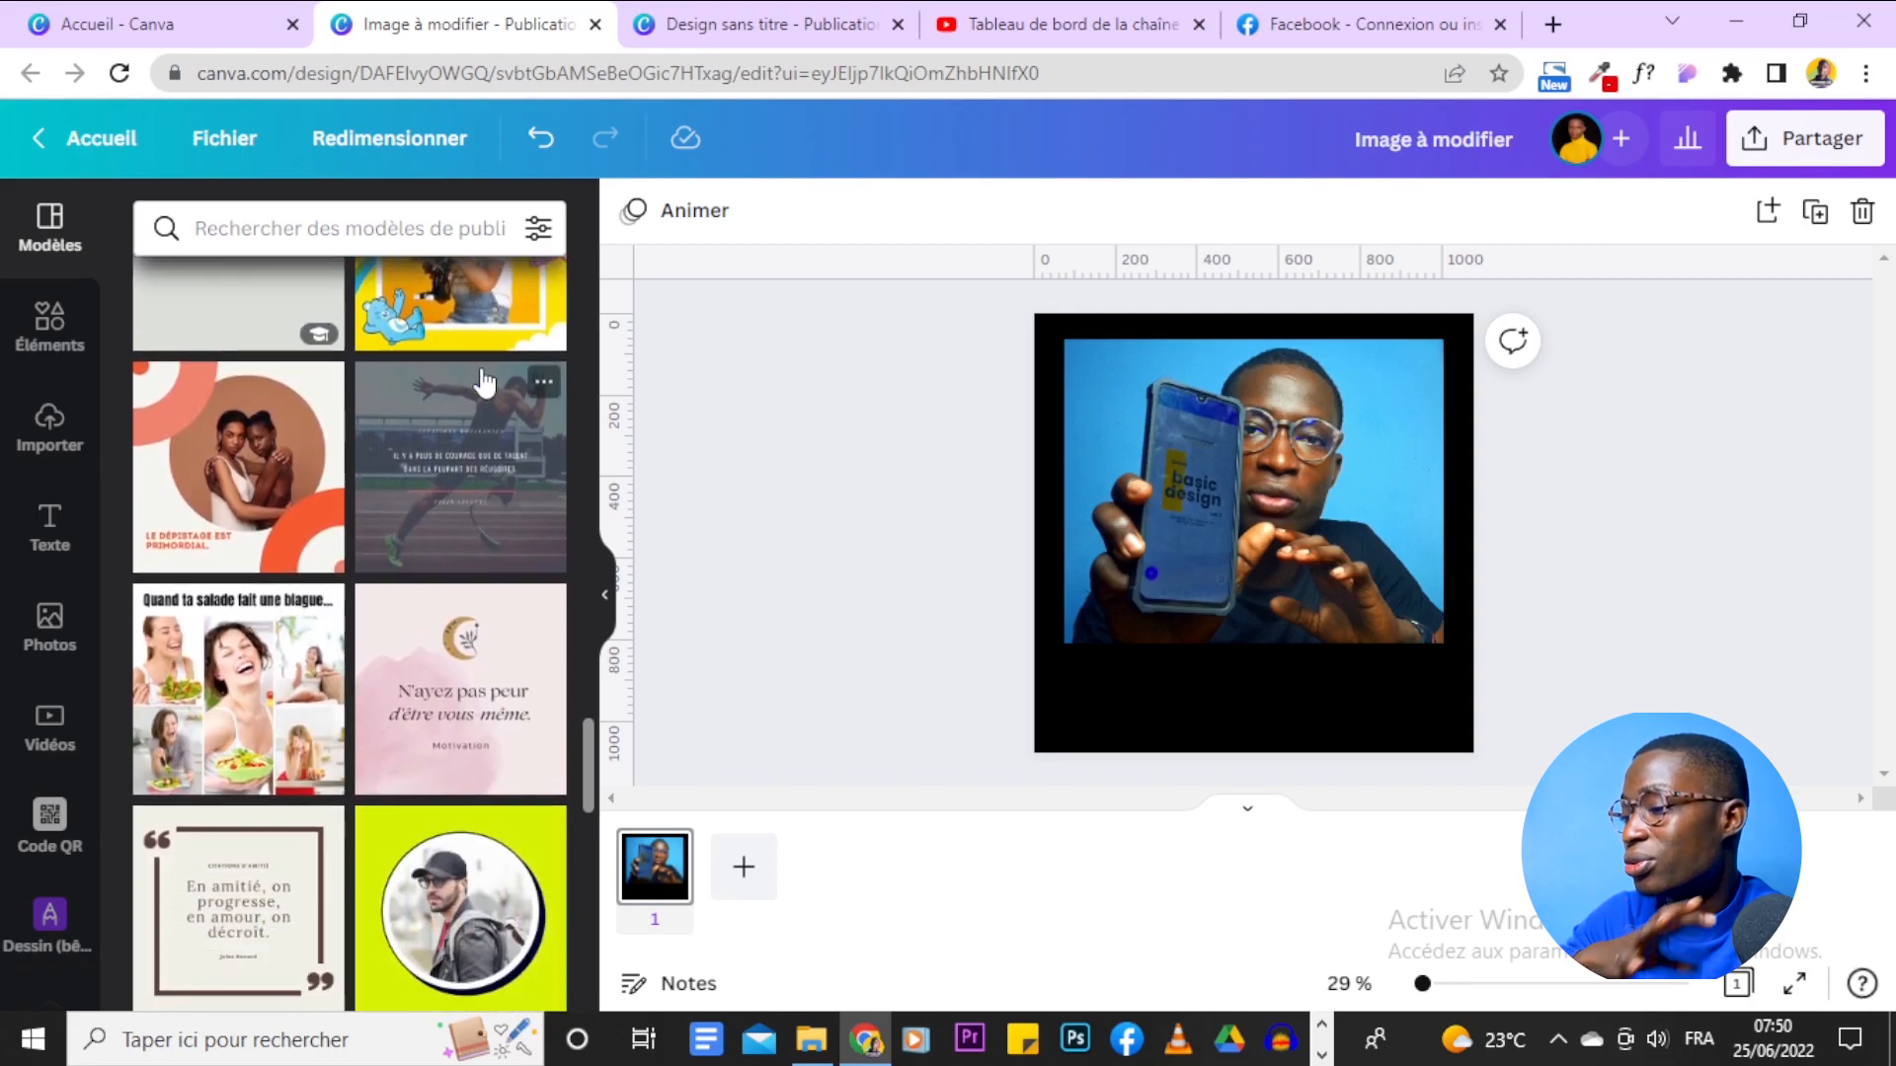
scroll(484, 380, down, 8)
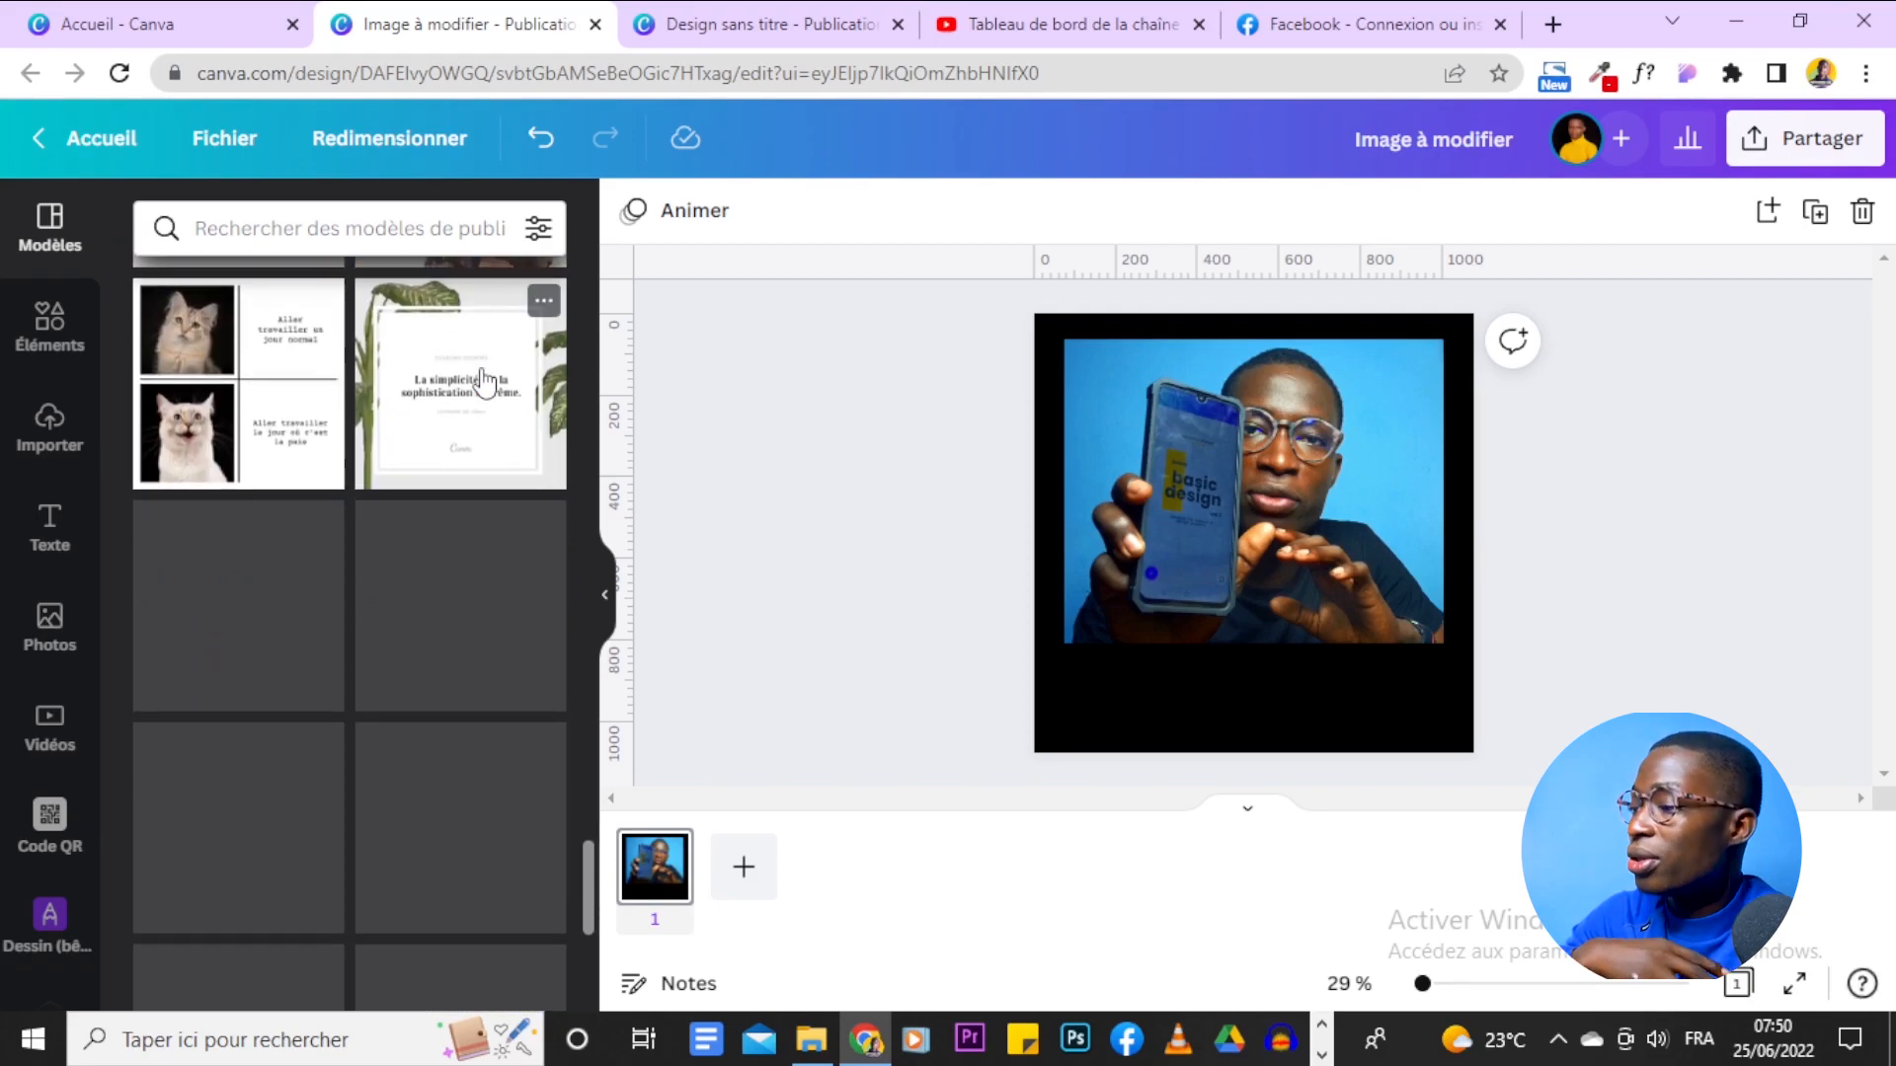
scroll(484, 380, down, 5)
scroll(484, 380, down, 2)
scroll(483, 380, down, 1)
scroll(484, 380, down, 3)
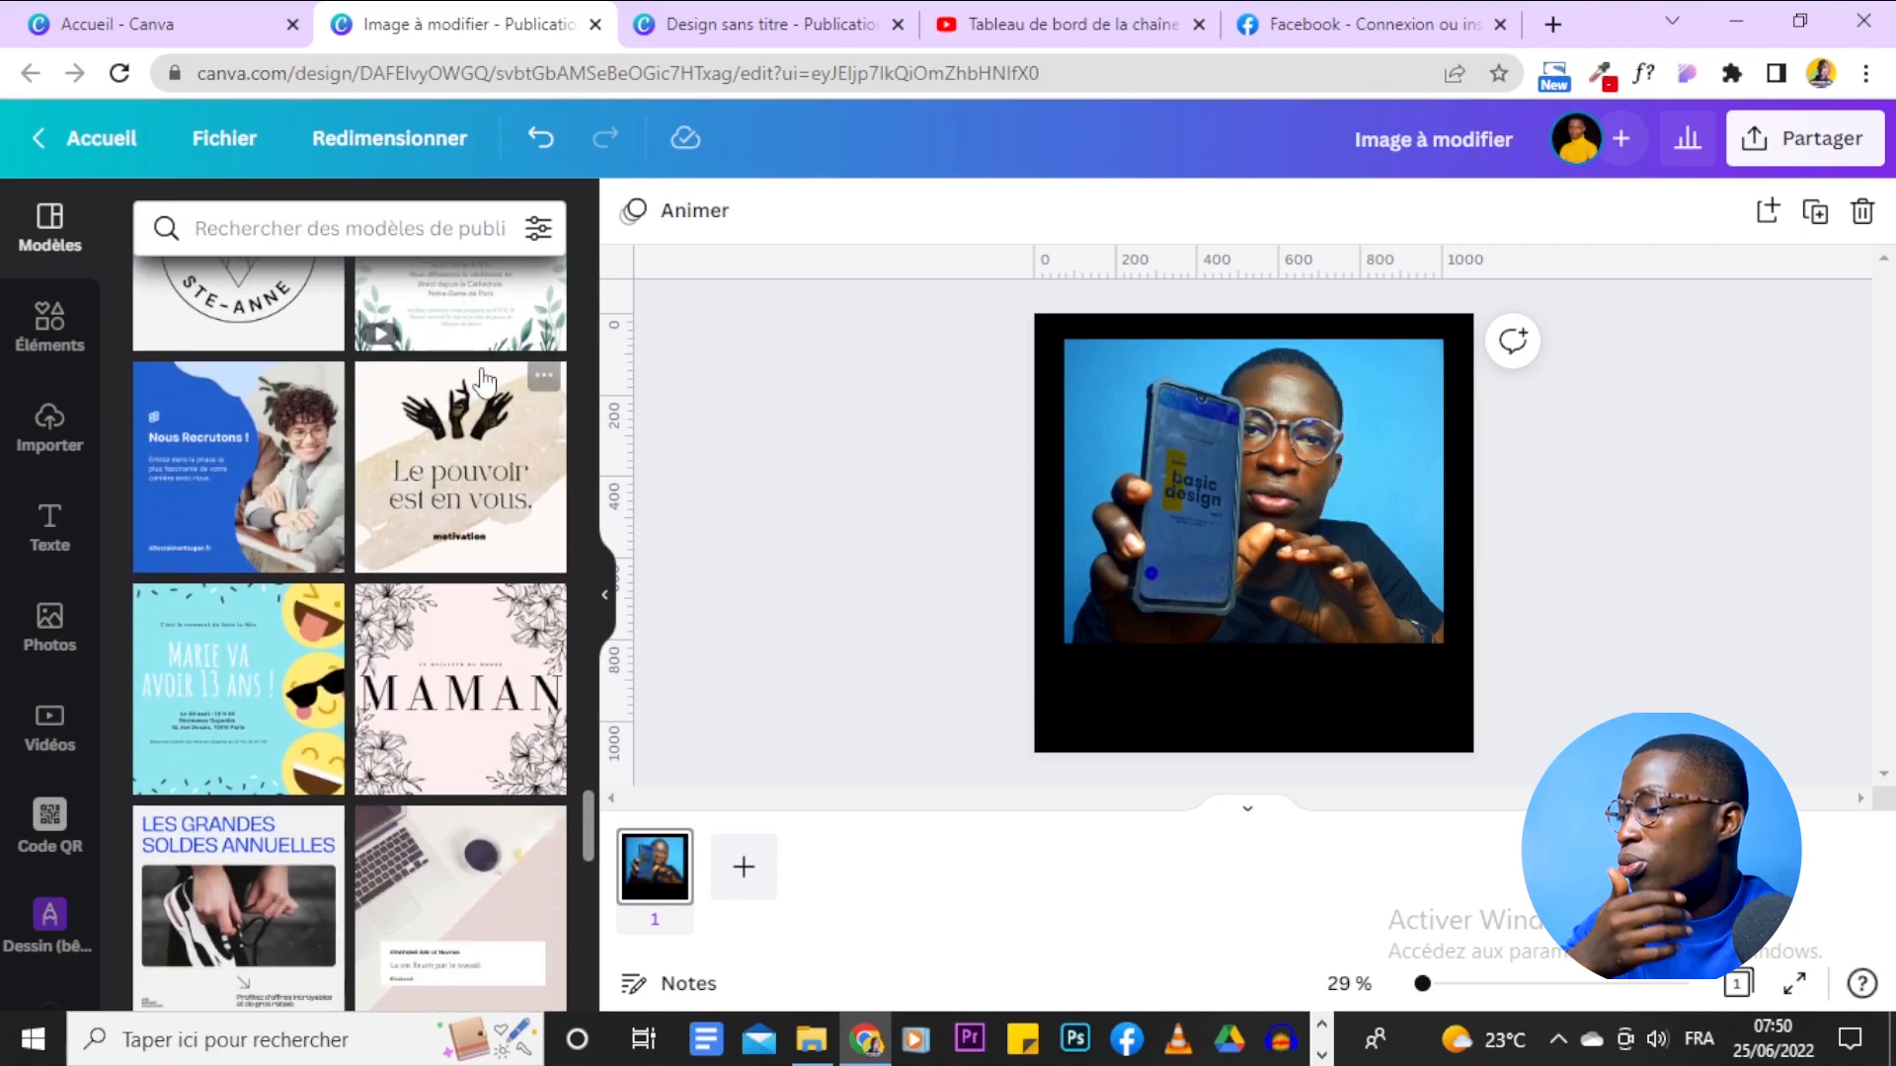
scroll(484, 380, down, 6)
scroll(484, 381, down, 2)
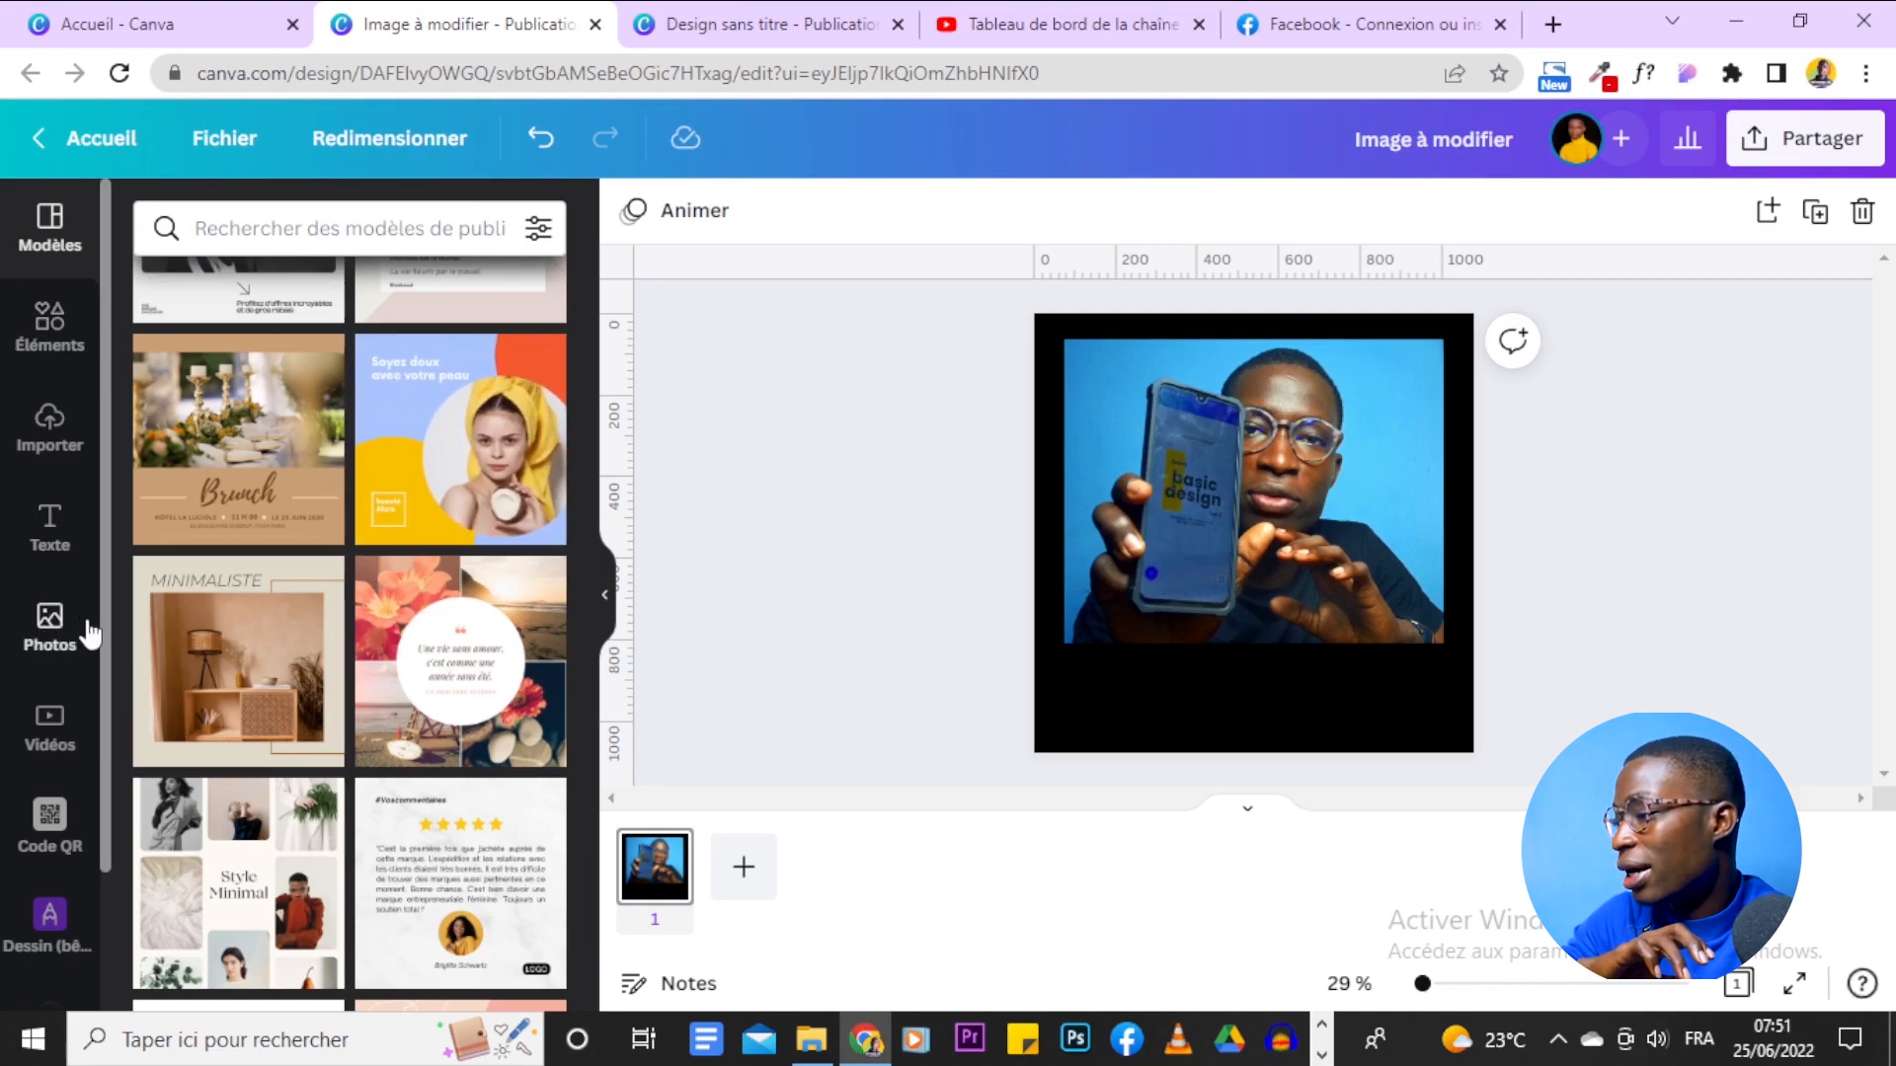
Add a title text to the page and replace its placeholder with "Canva Mobile".
click(45, 523)
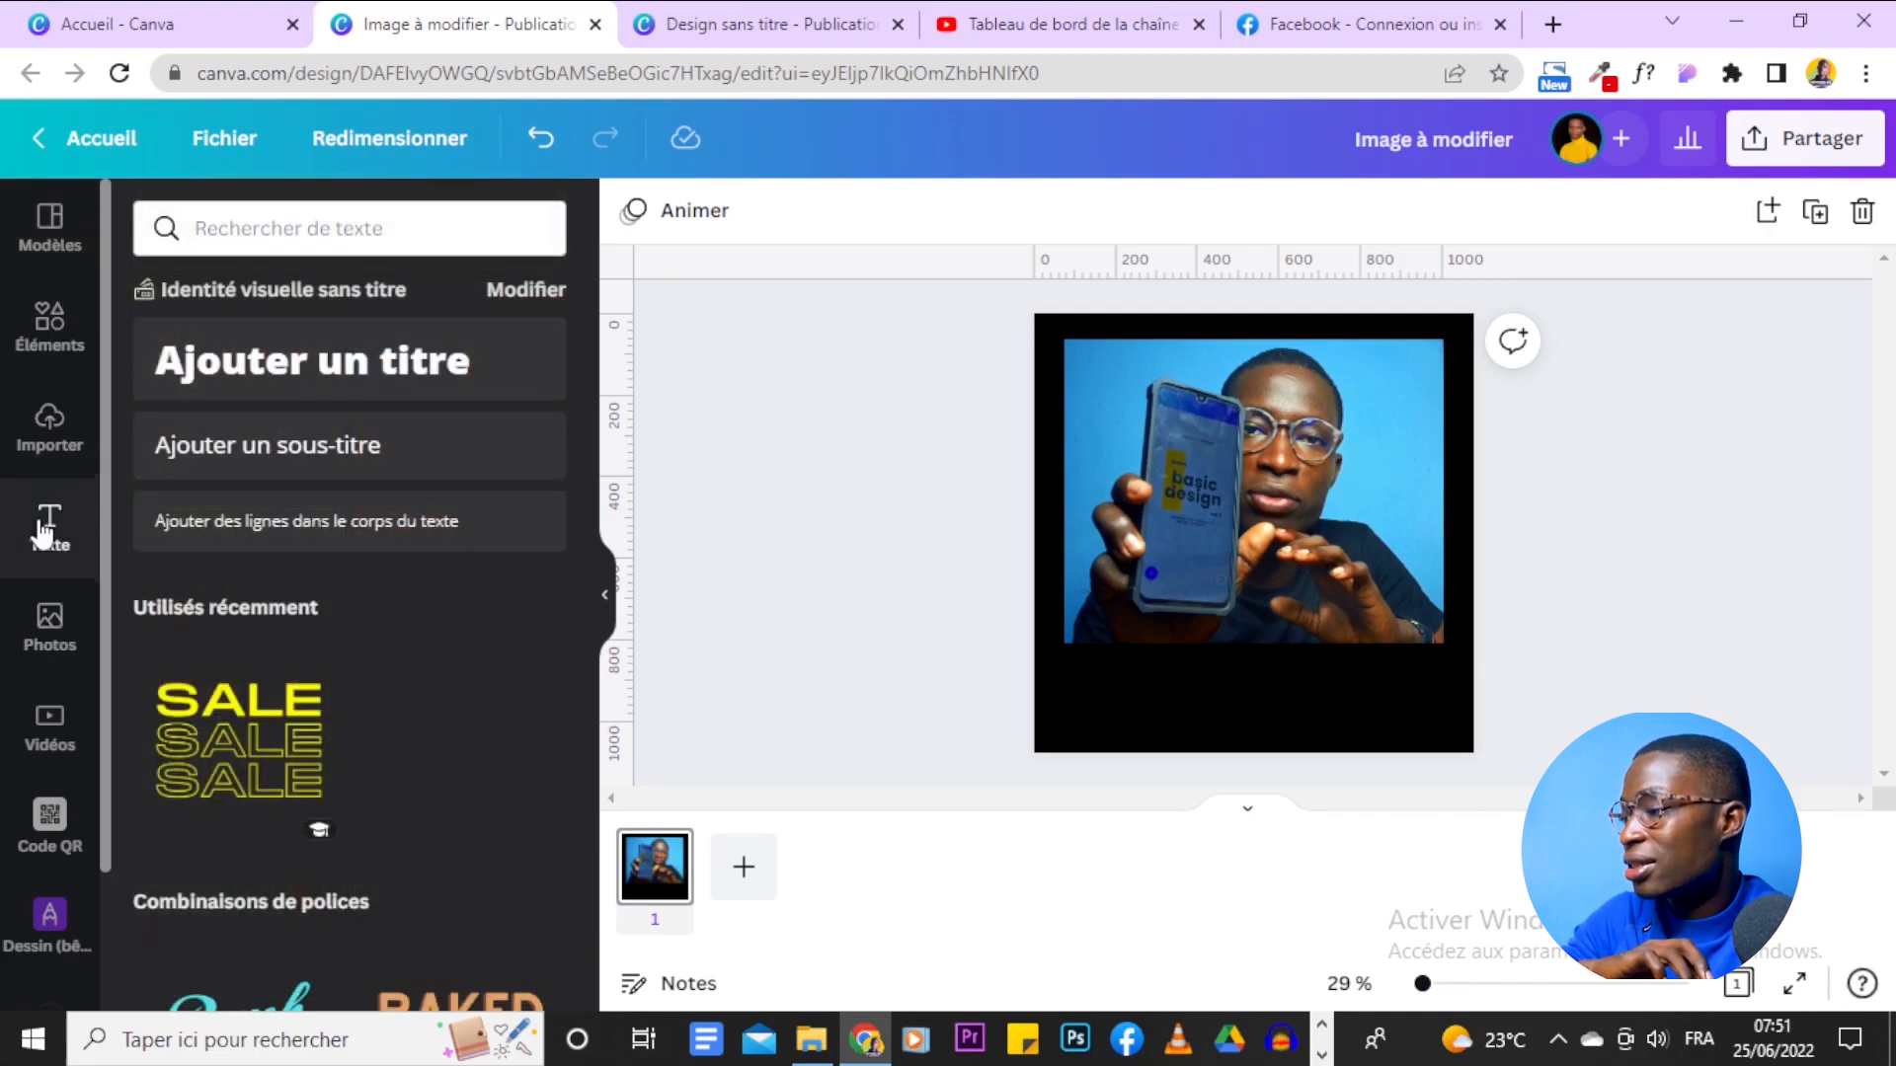
click(373, 388)
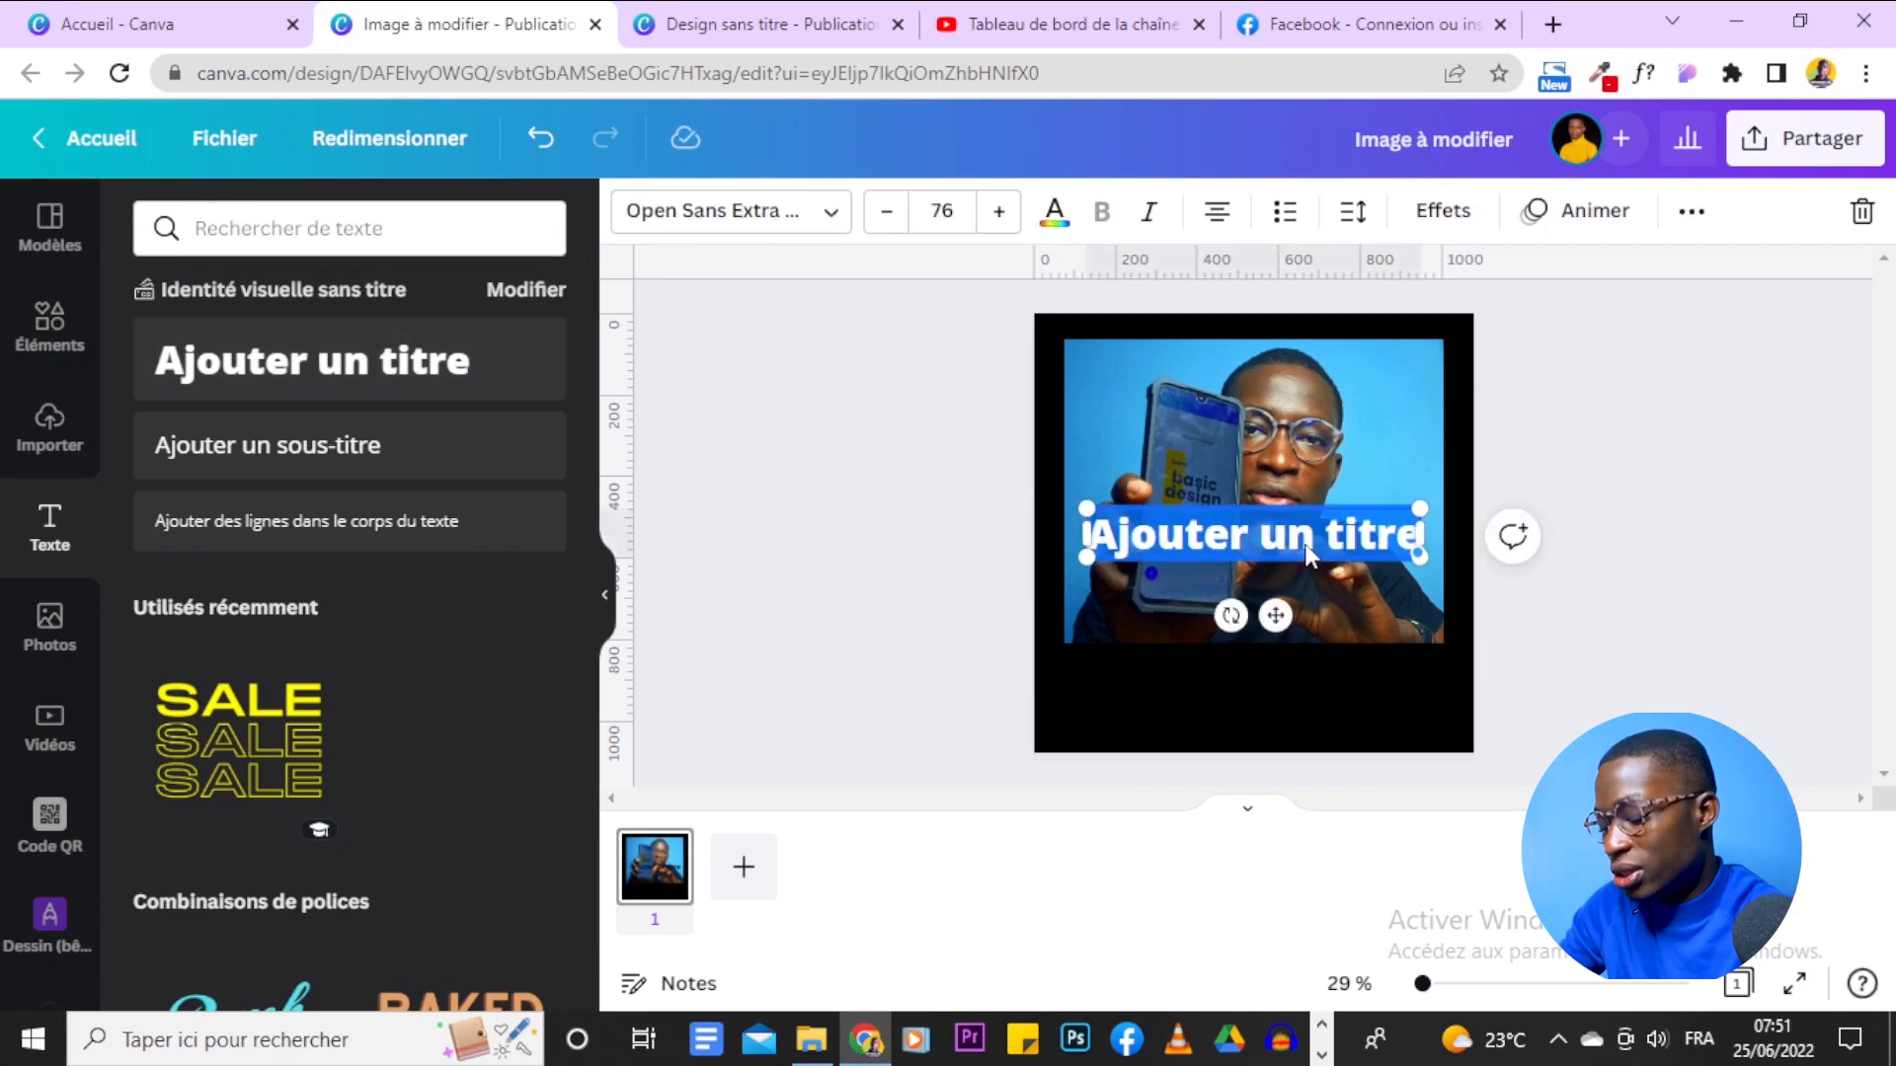
key(BackSpace)
text(Canva Mobile)
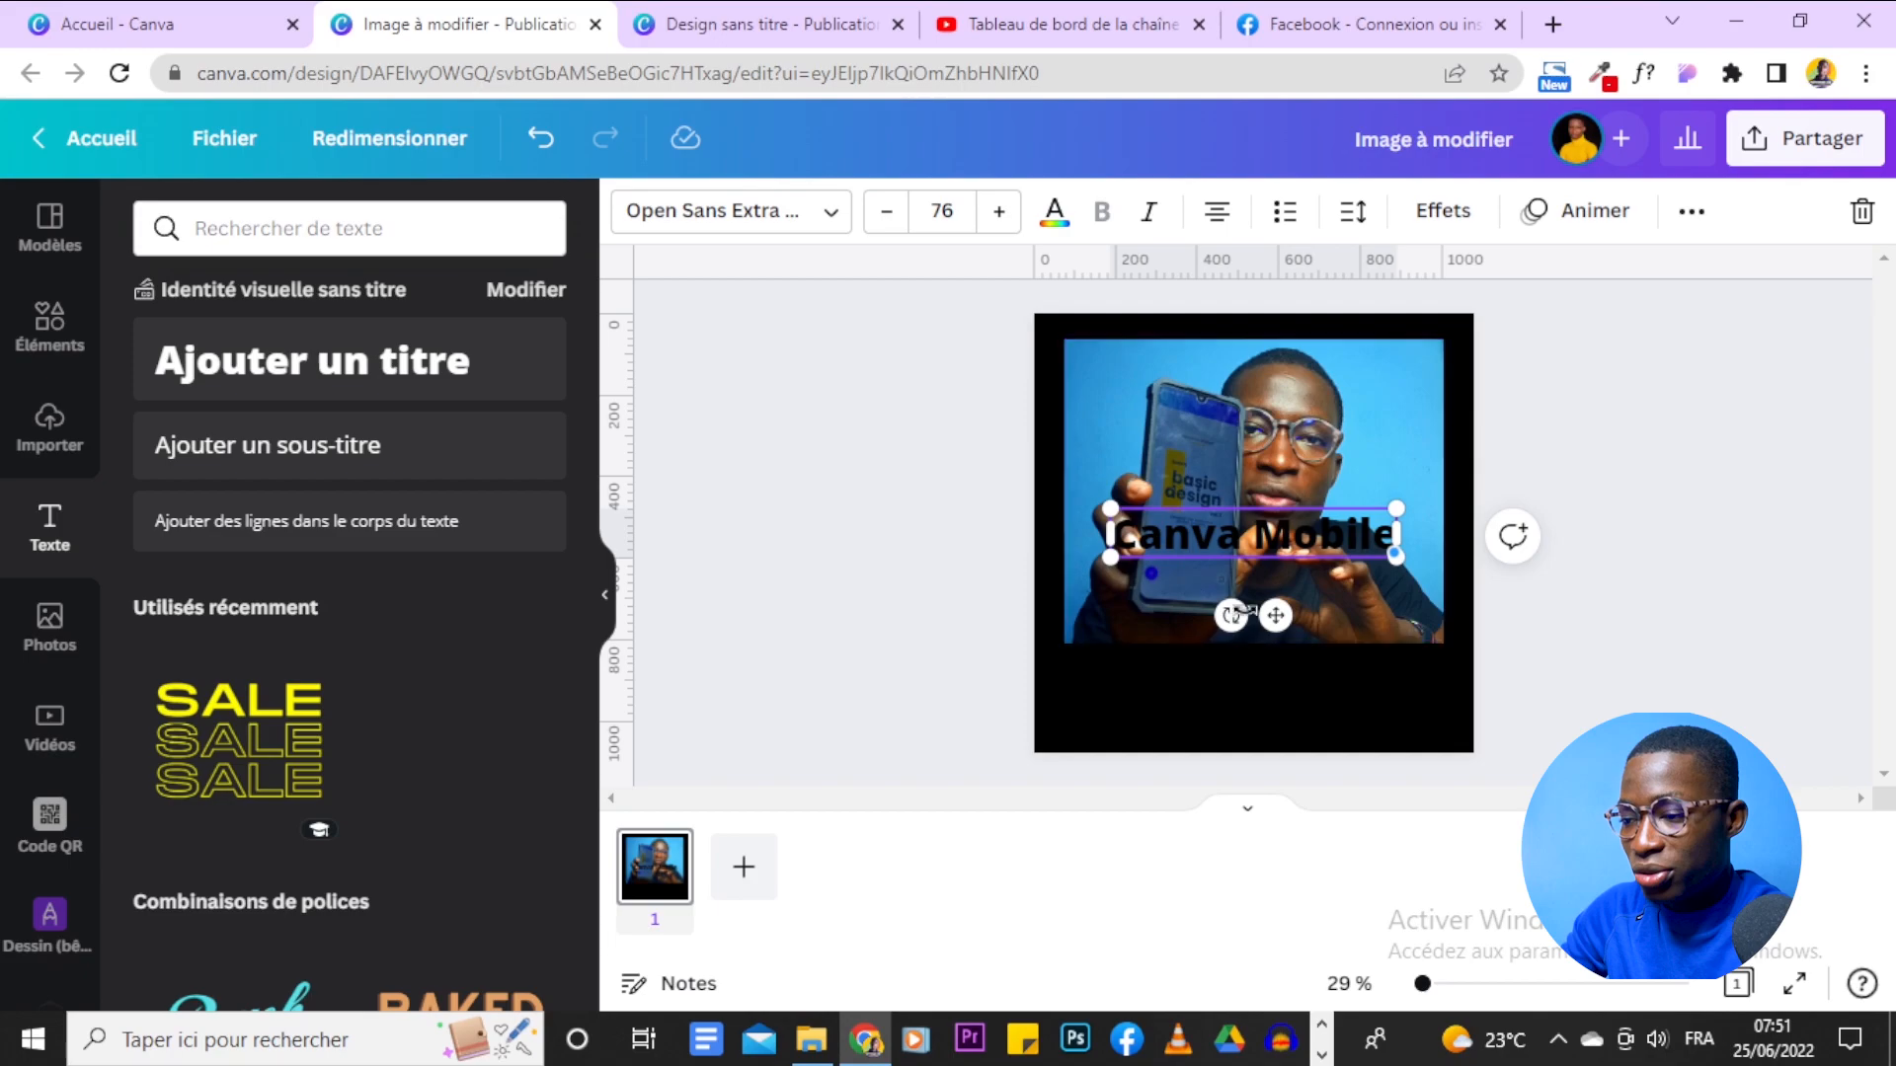
Move the "Canva Mobile" title down to the photo's lower edge and set its text colour to white.
drag(1275, 615, 1262, 664)
drag(1262, 699, 1273, 725)
click(1055, 213)
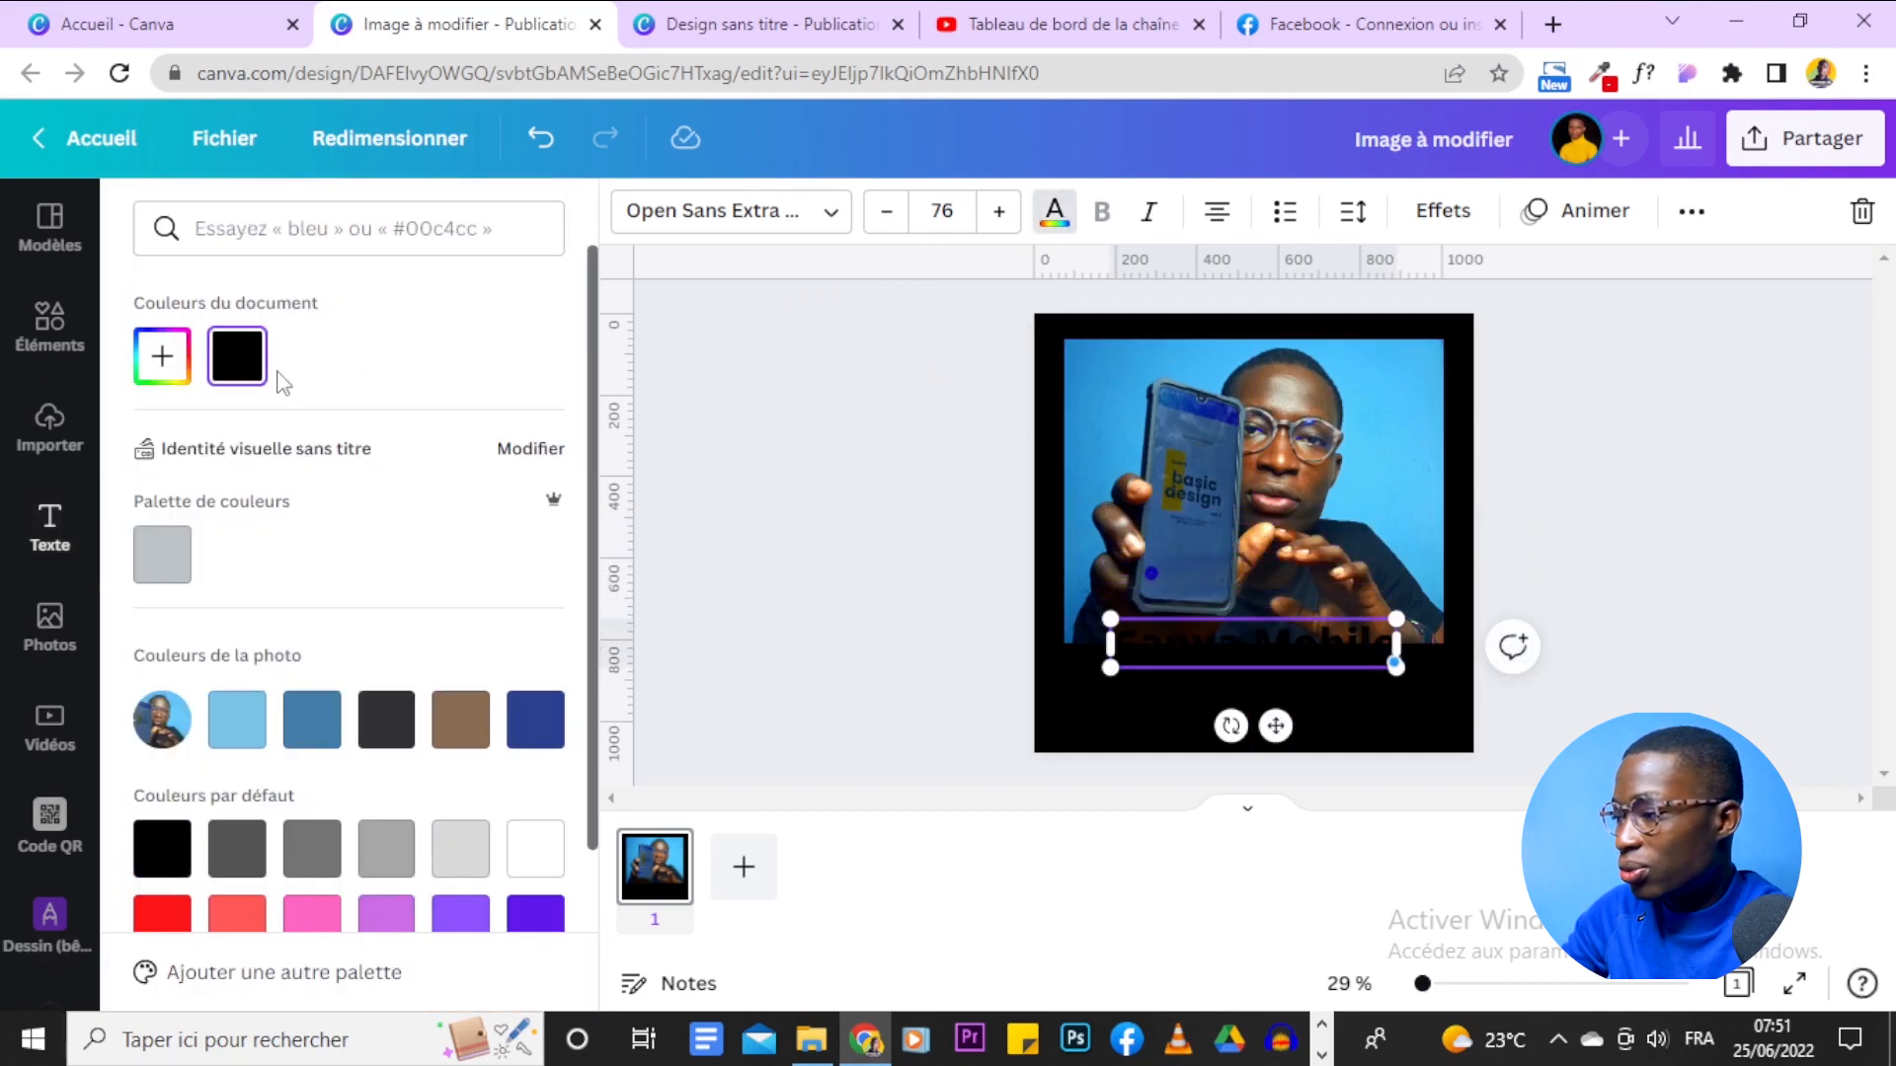
scroll(413, 727, down, 2)
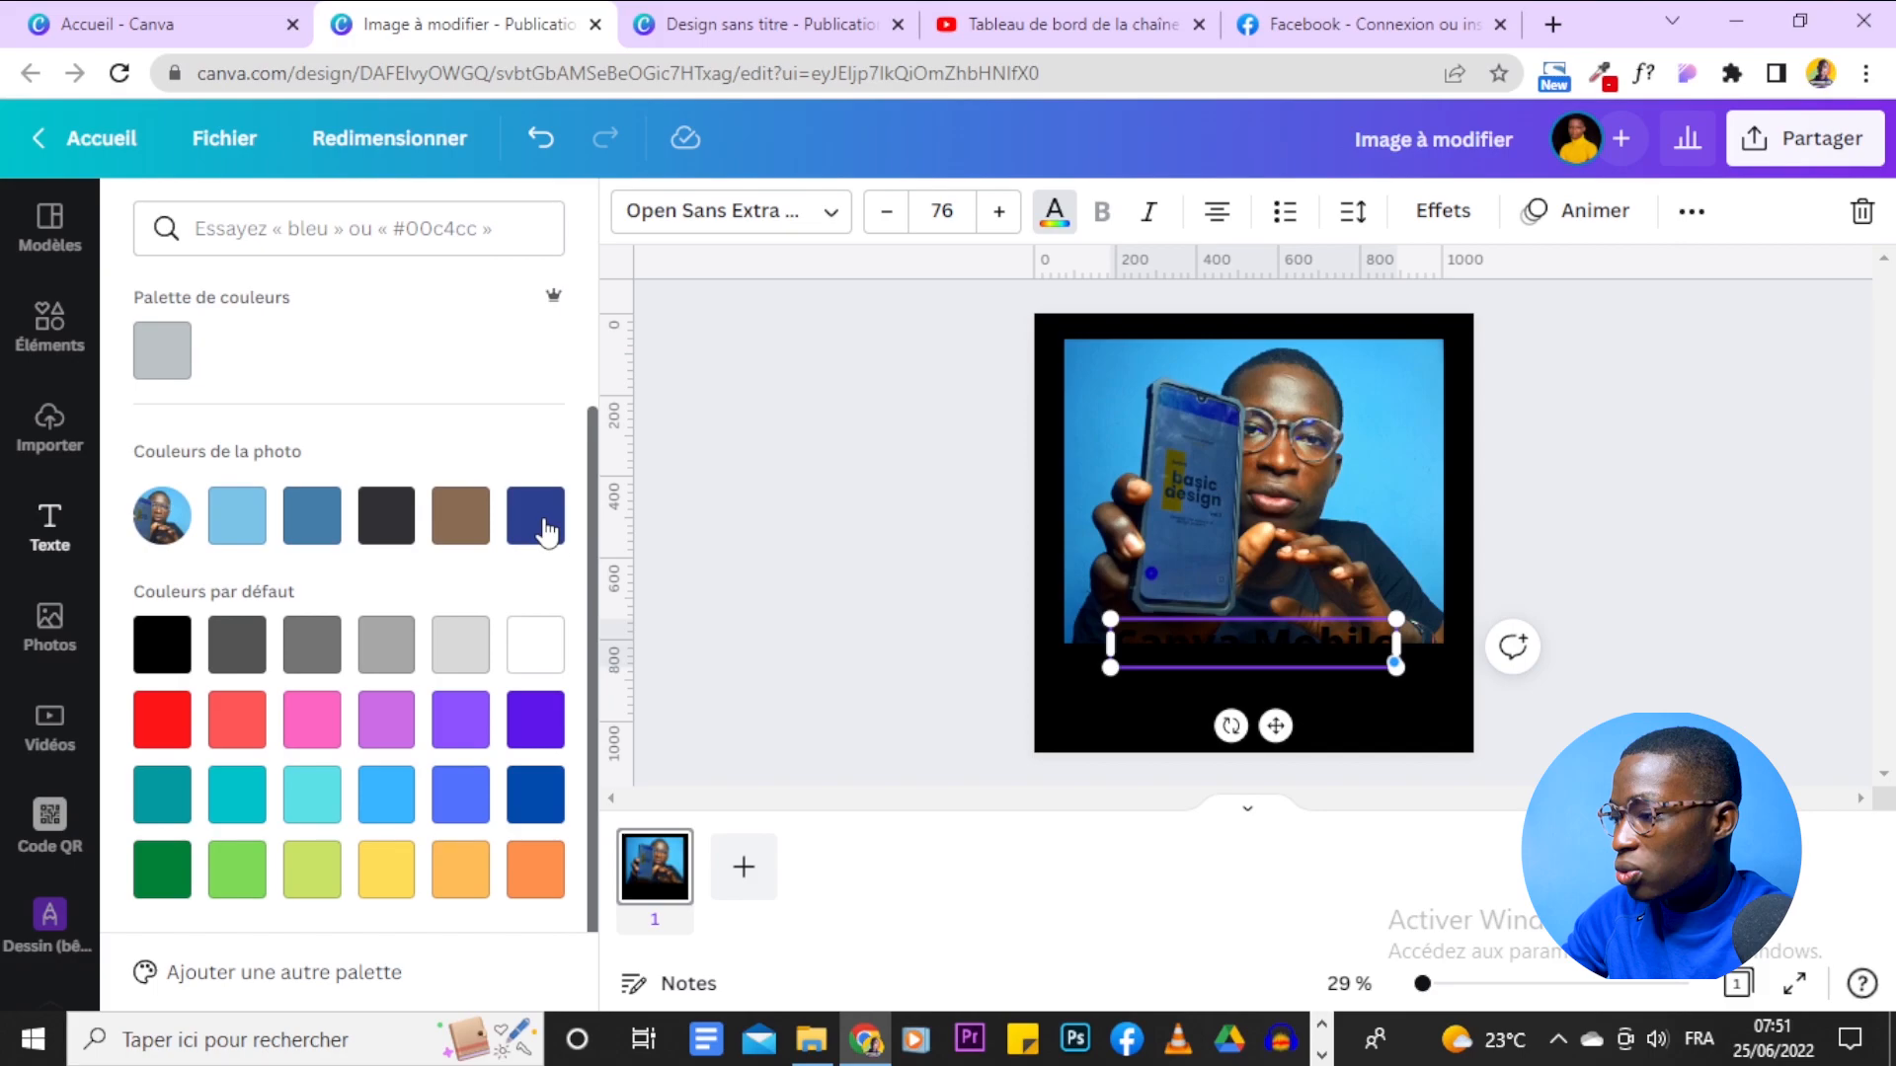
click(552, 656)
Duplicate the "Canva Mobile" title and undo the duplication.
key(ctrl+d)
click(1774, 556)
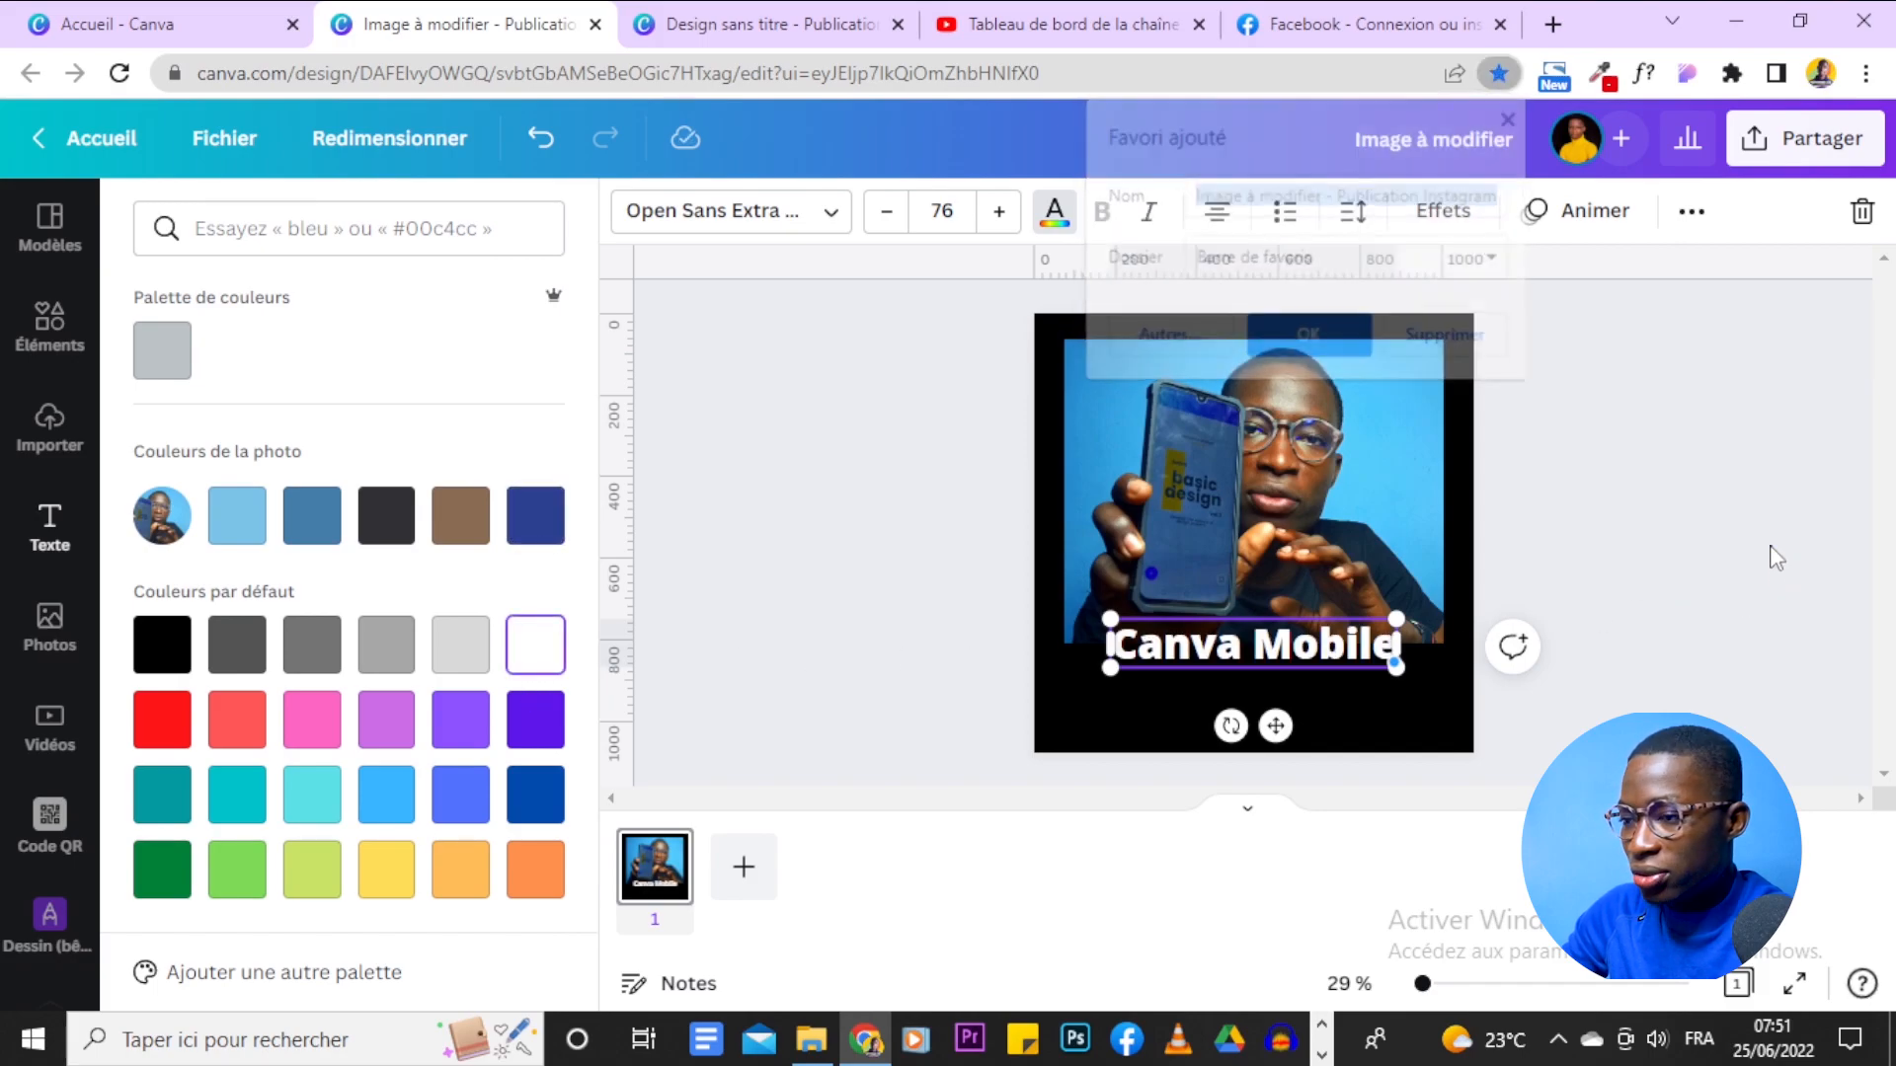
click(1311, 647)
click(1538, 556)
click(1262, 644)
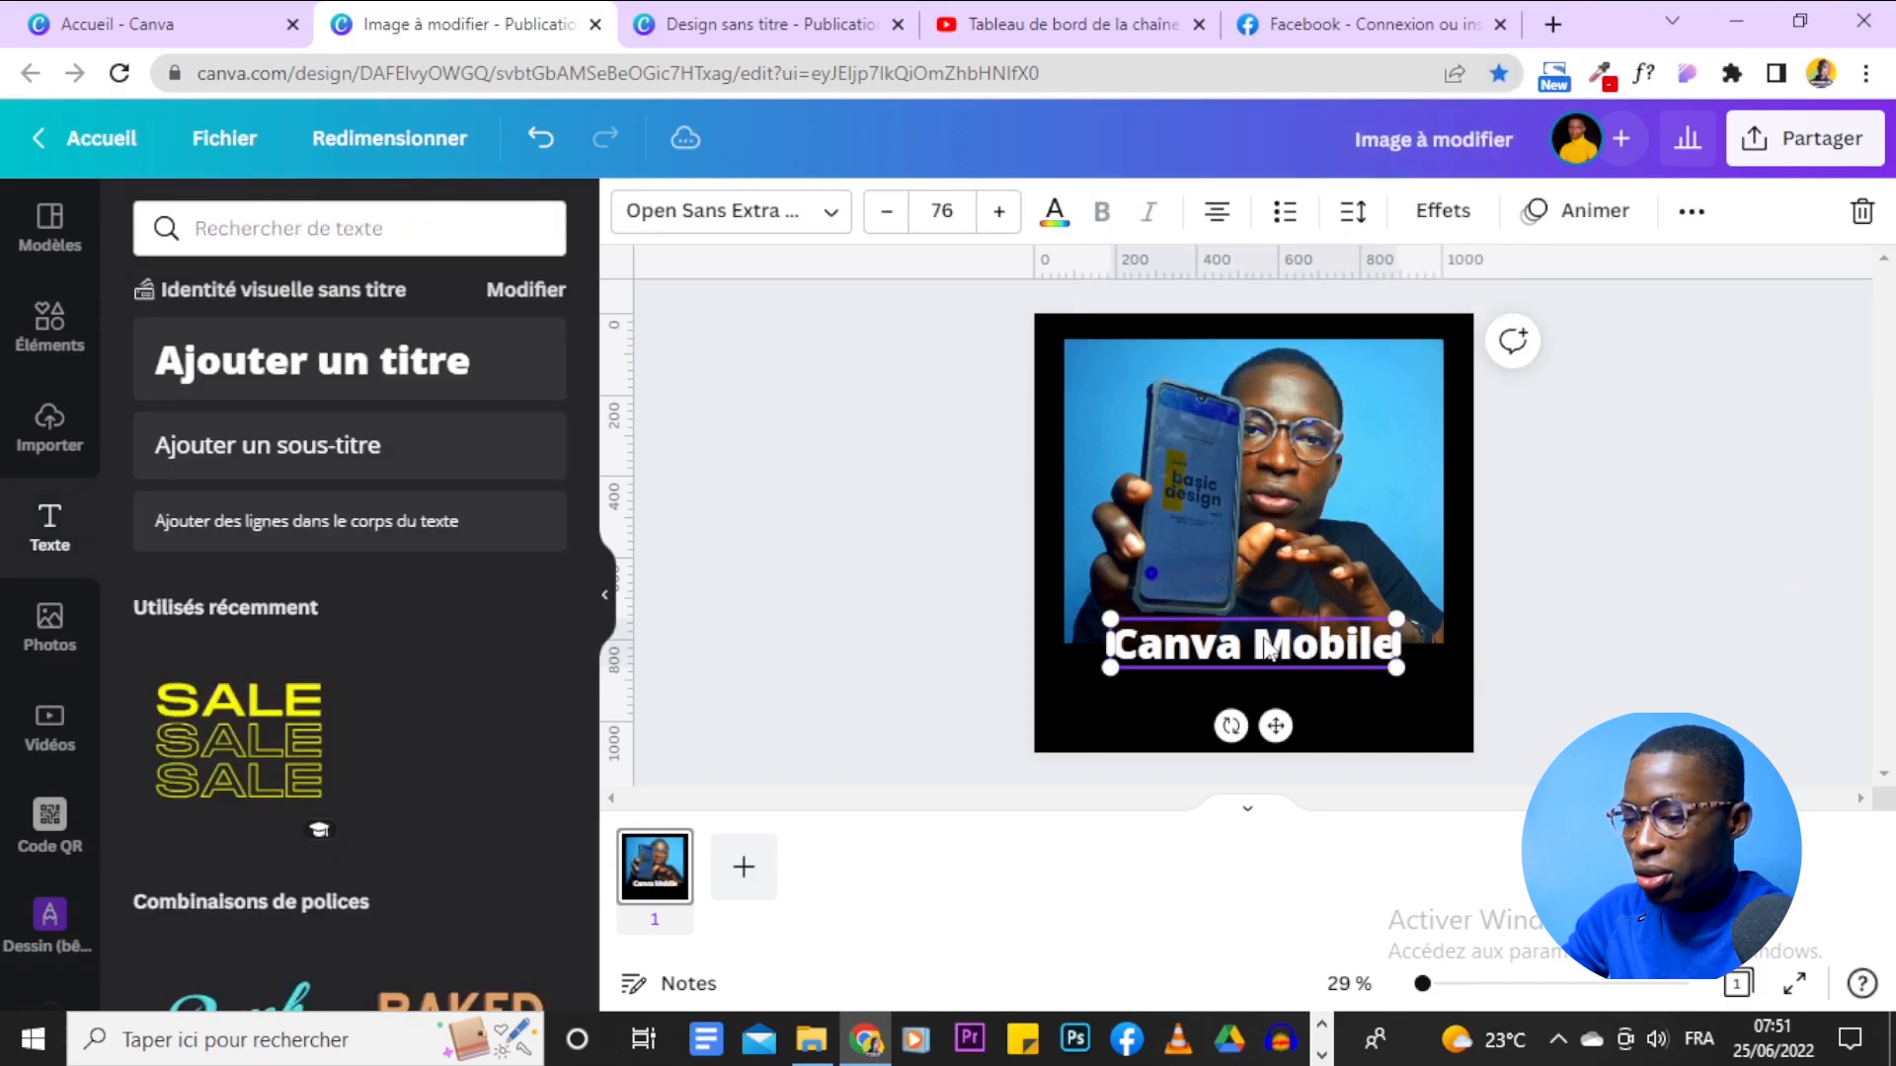
key(ctrl+d)
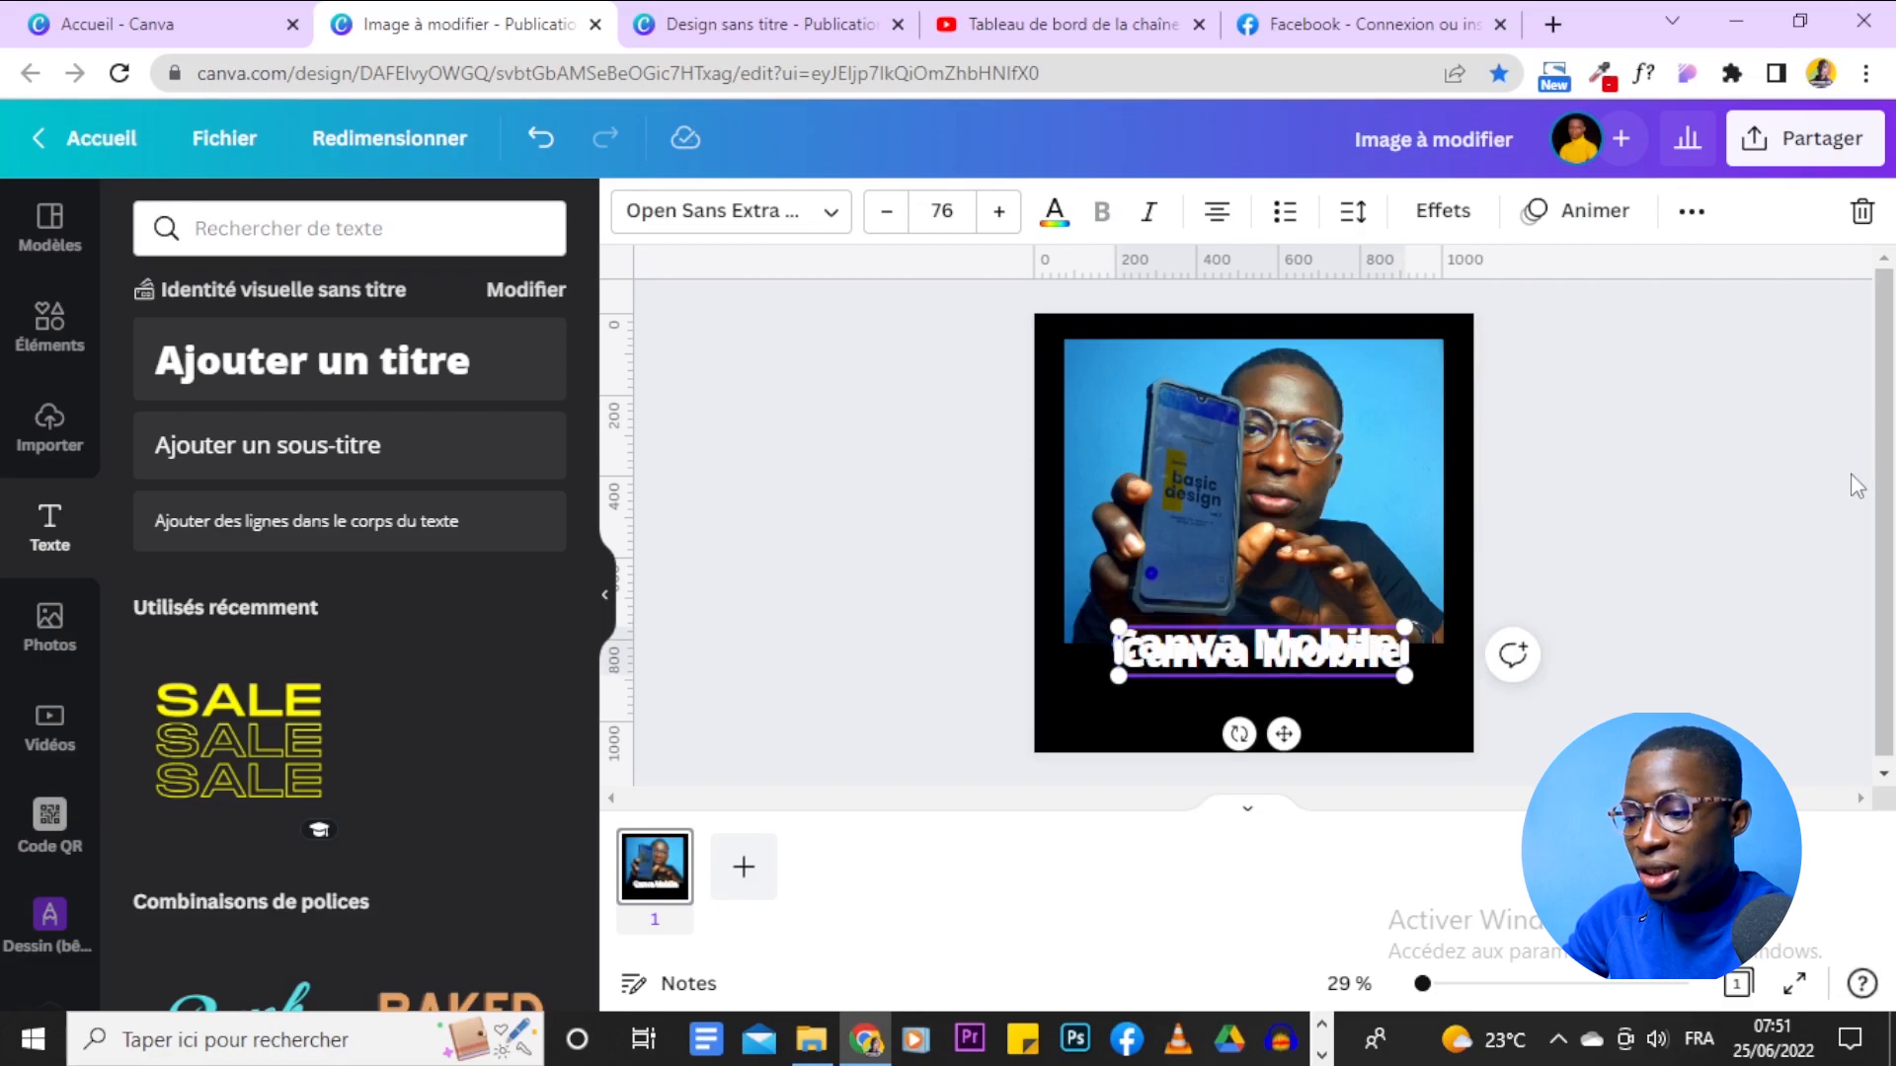
key(ctrl+z)
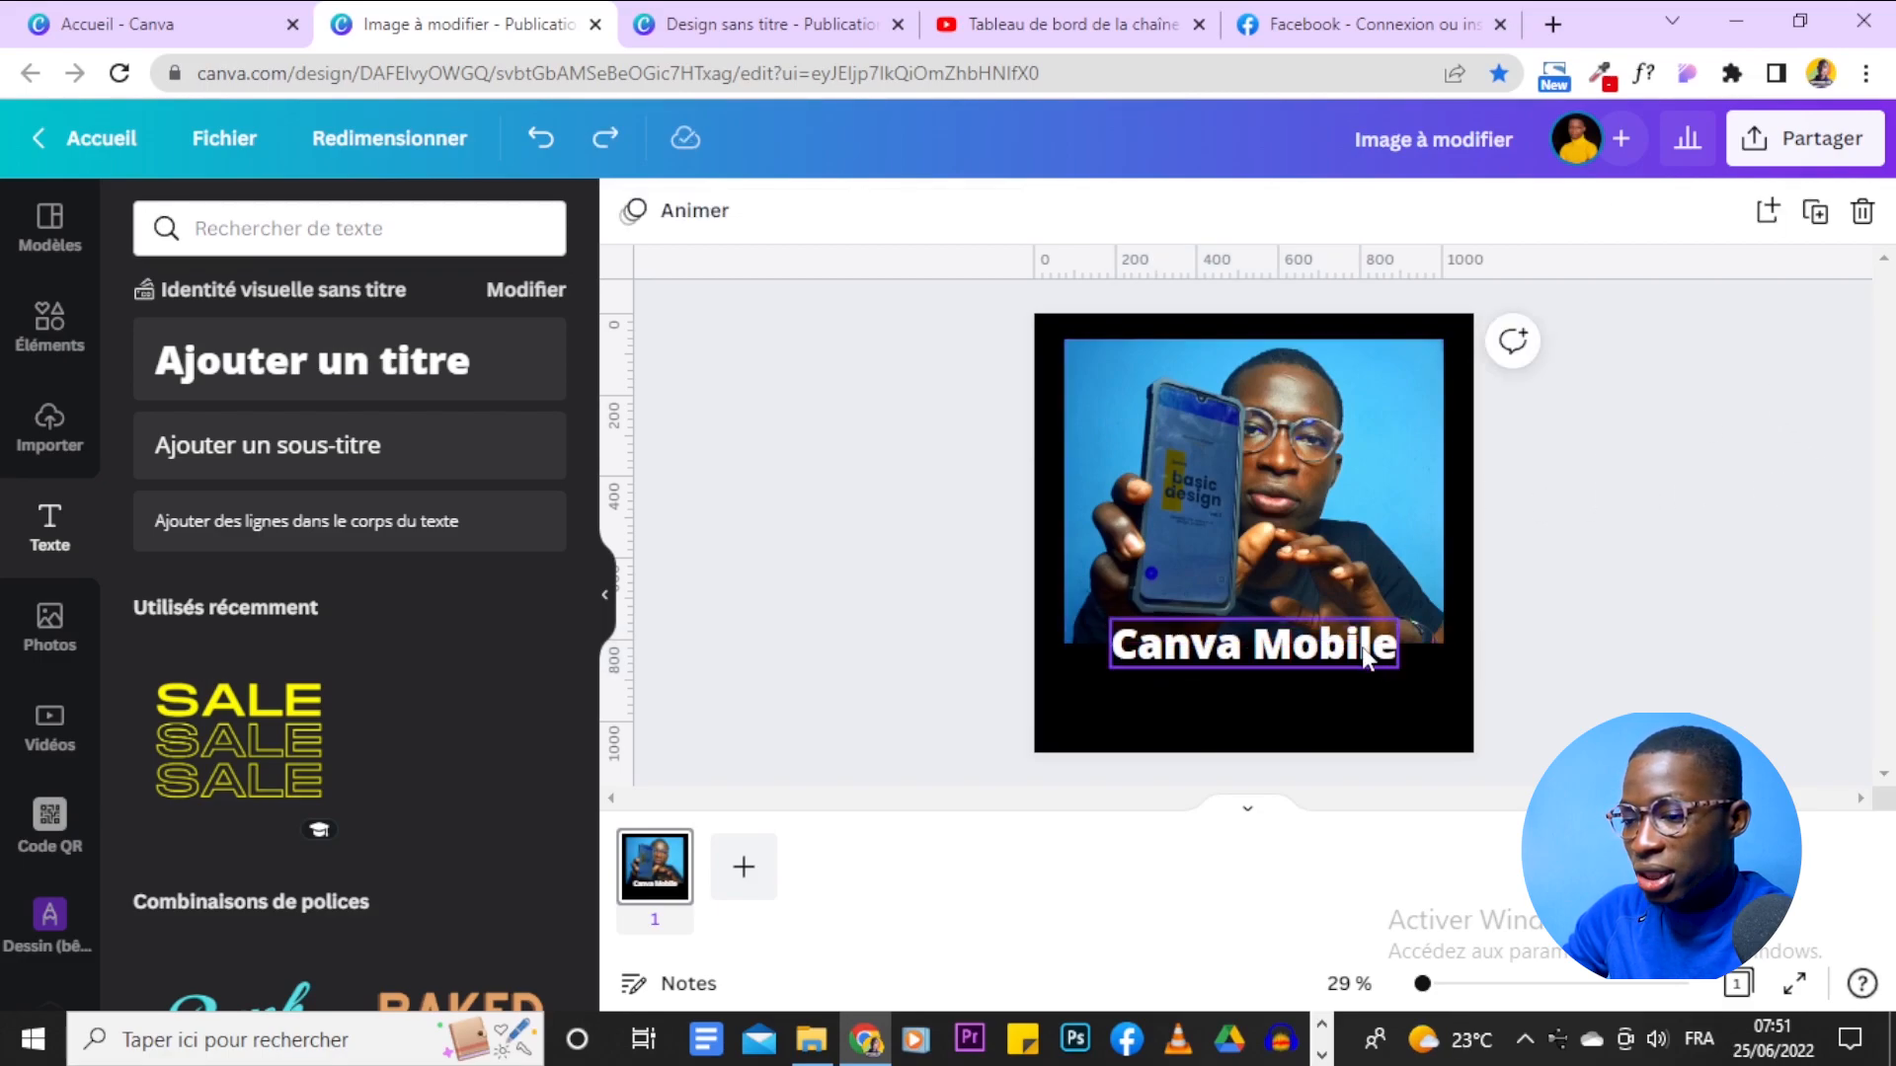
Duplicate the "Canva Mobile" title and shift the copy slightly below the original.
click(1691, 211)
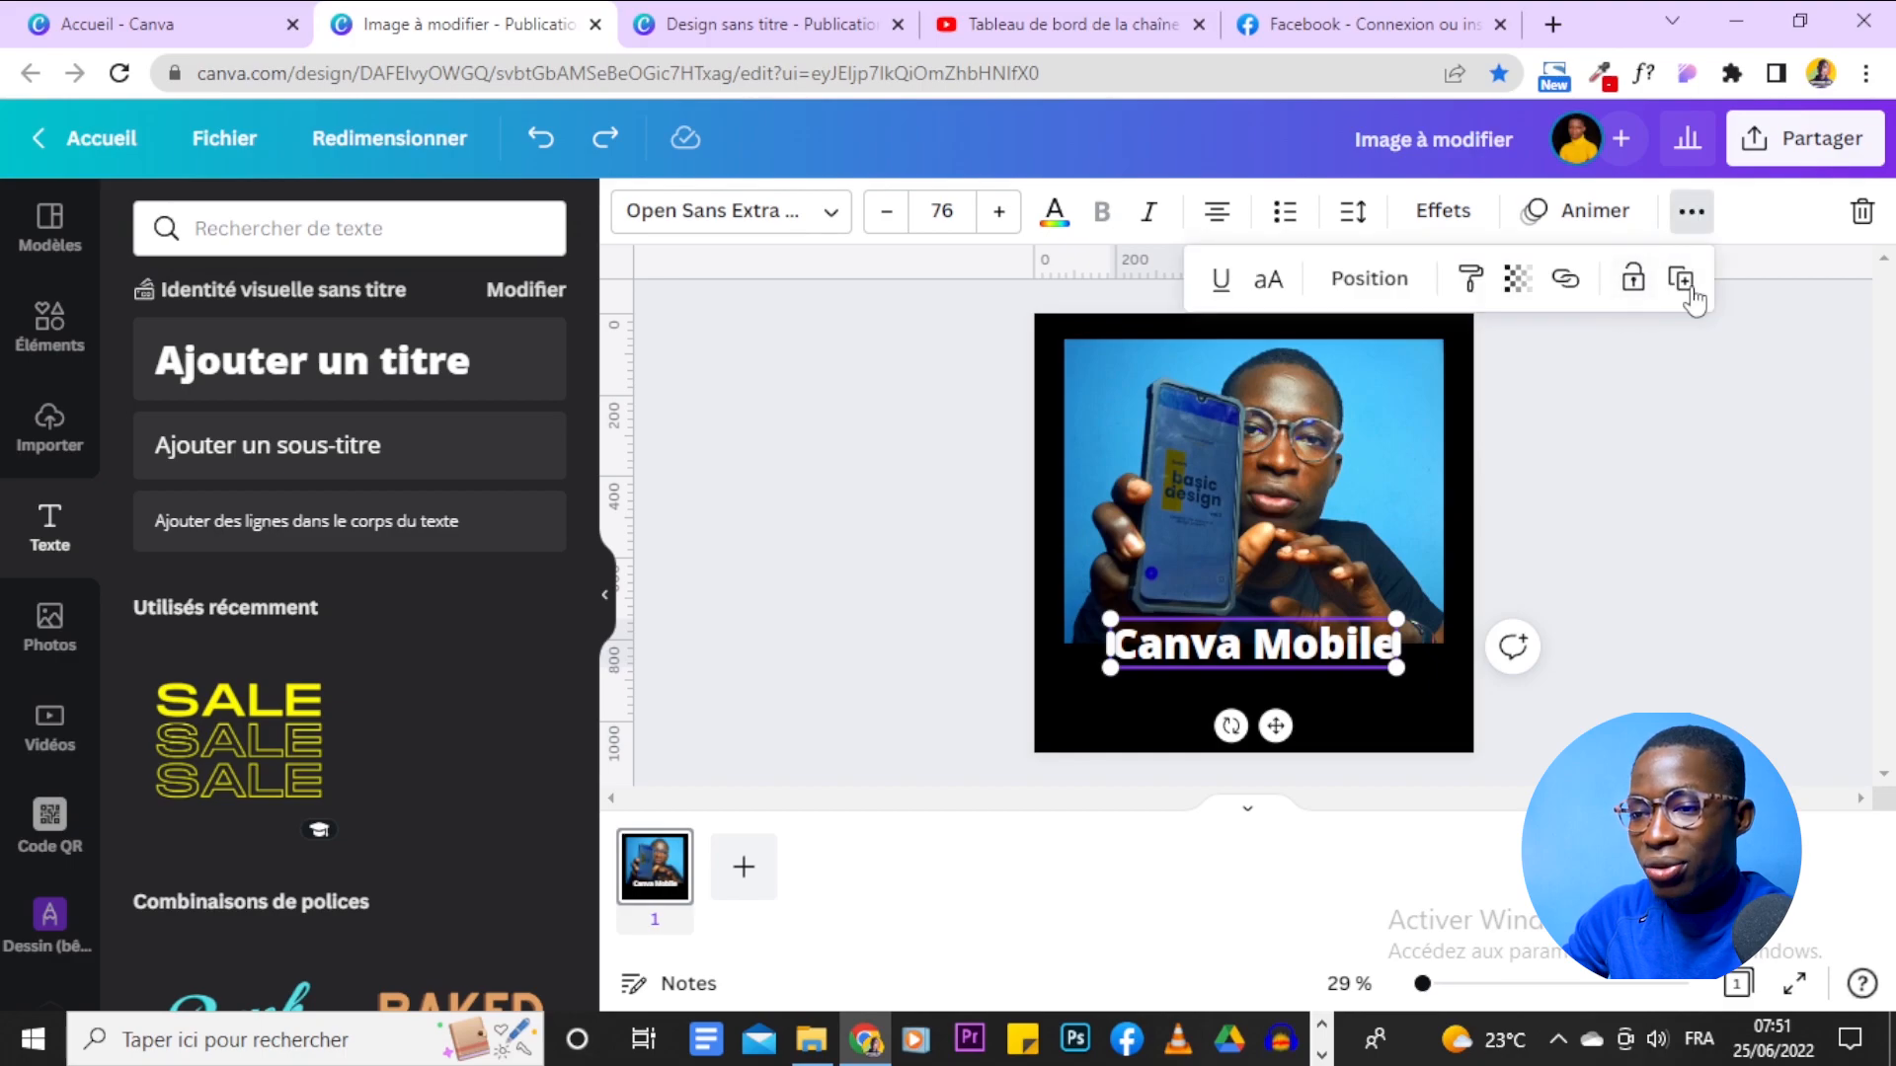
click(1681, 278)
drag(1269, 652, 1275, 669)
Replace the duplicated title's text with "Bientôt sur votre Chaine !" and move it down below the "Canva Mobile" title.
triple_click(1275, 669)
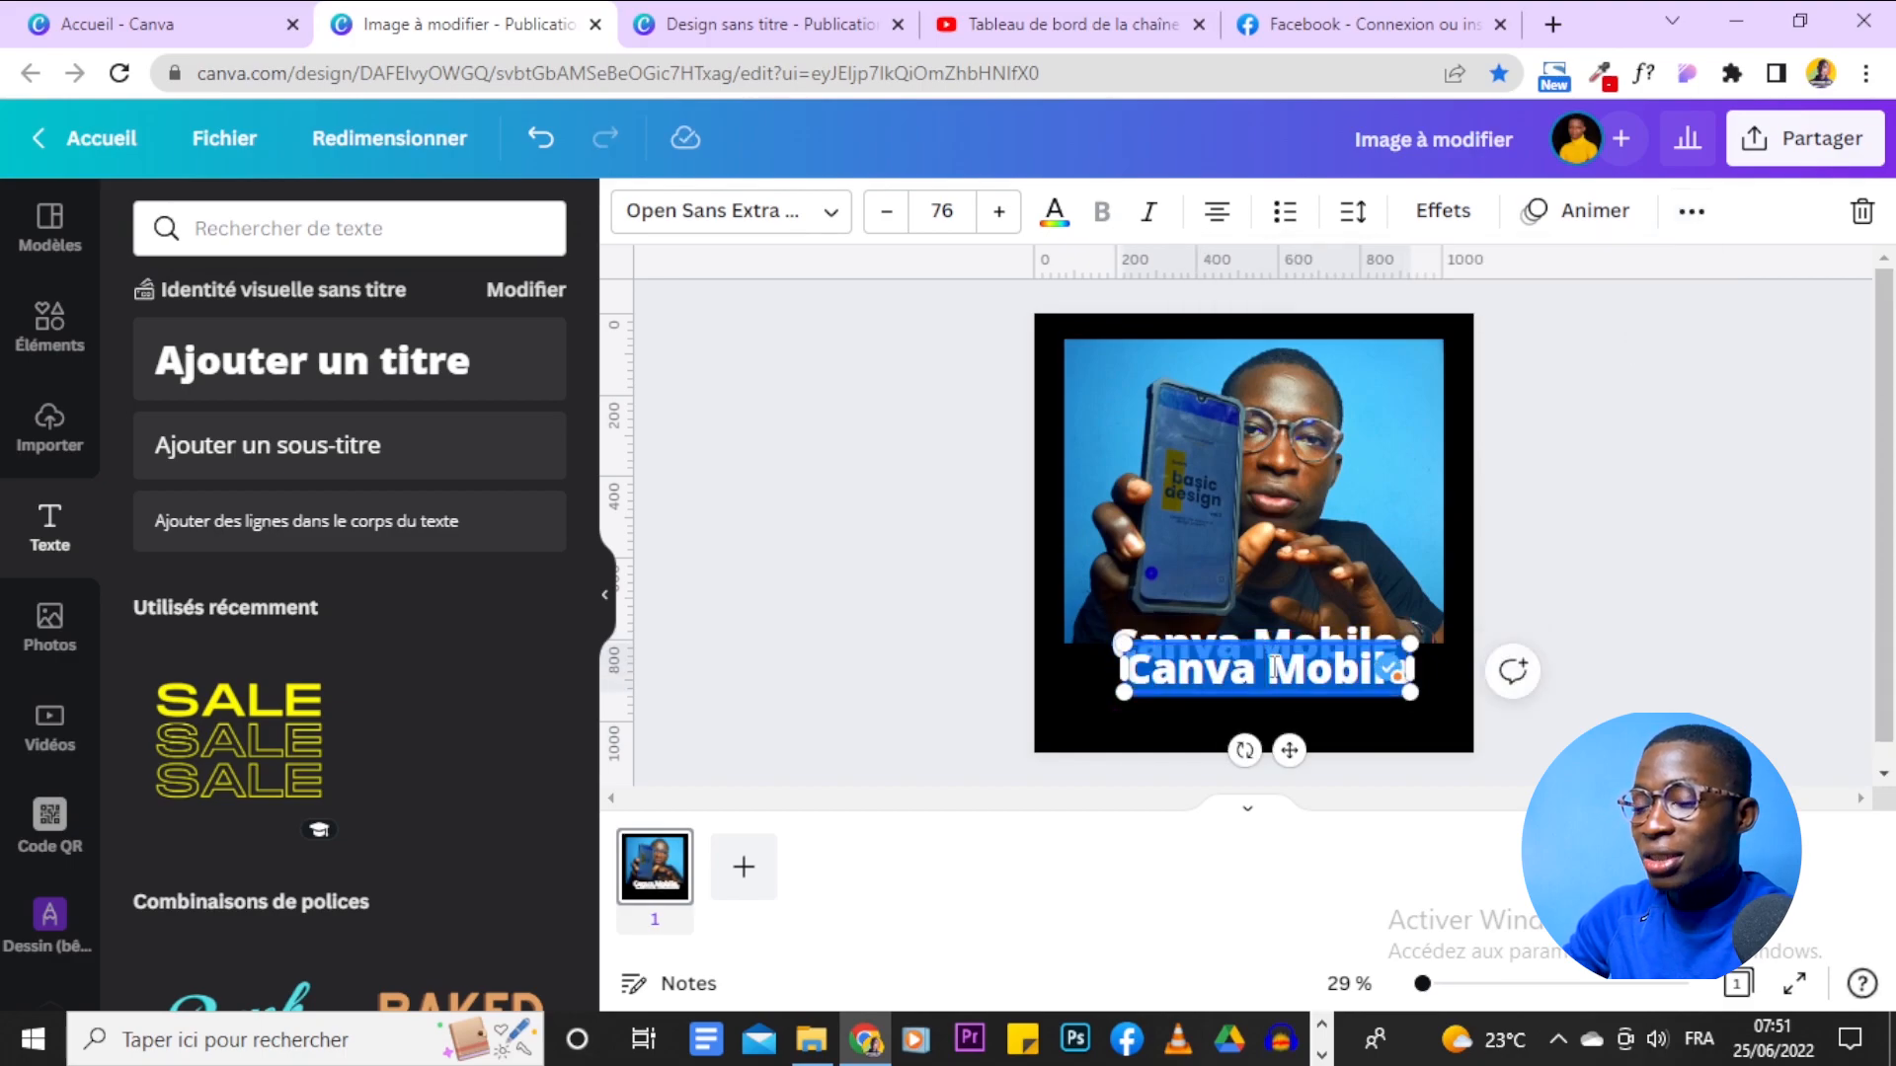
text(Bie)
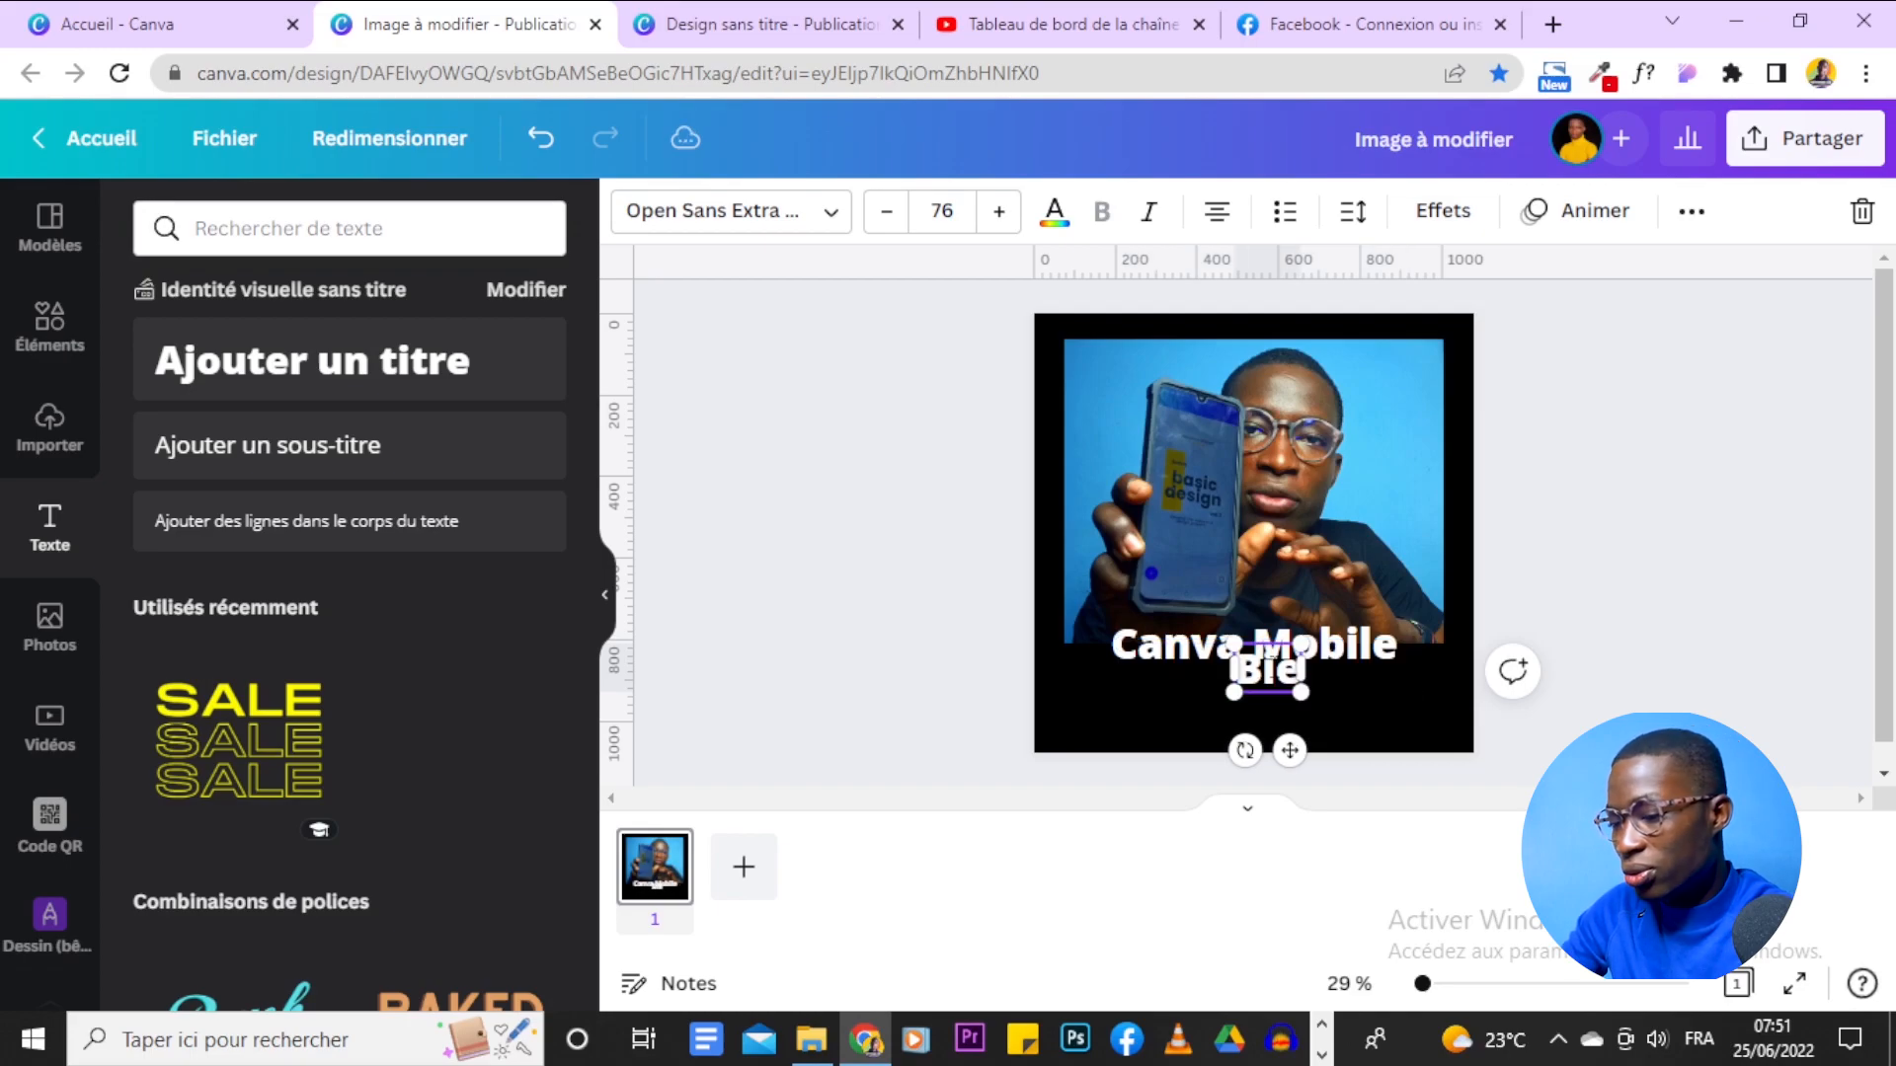
text(ntot sur vot)
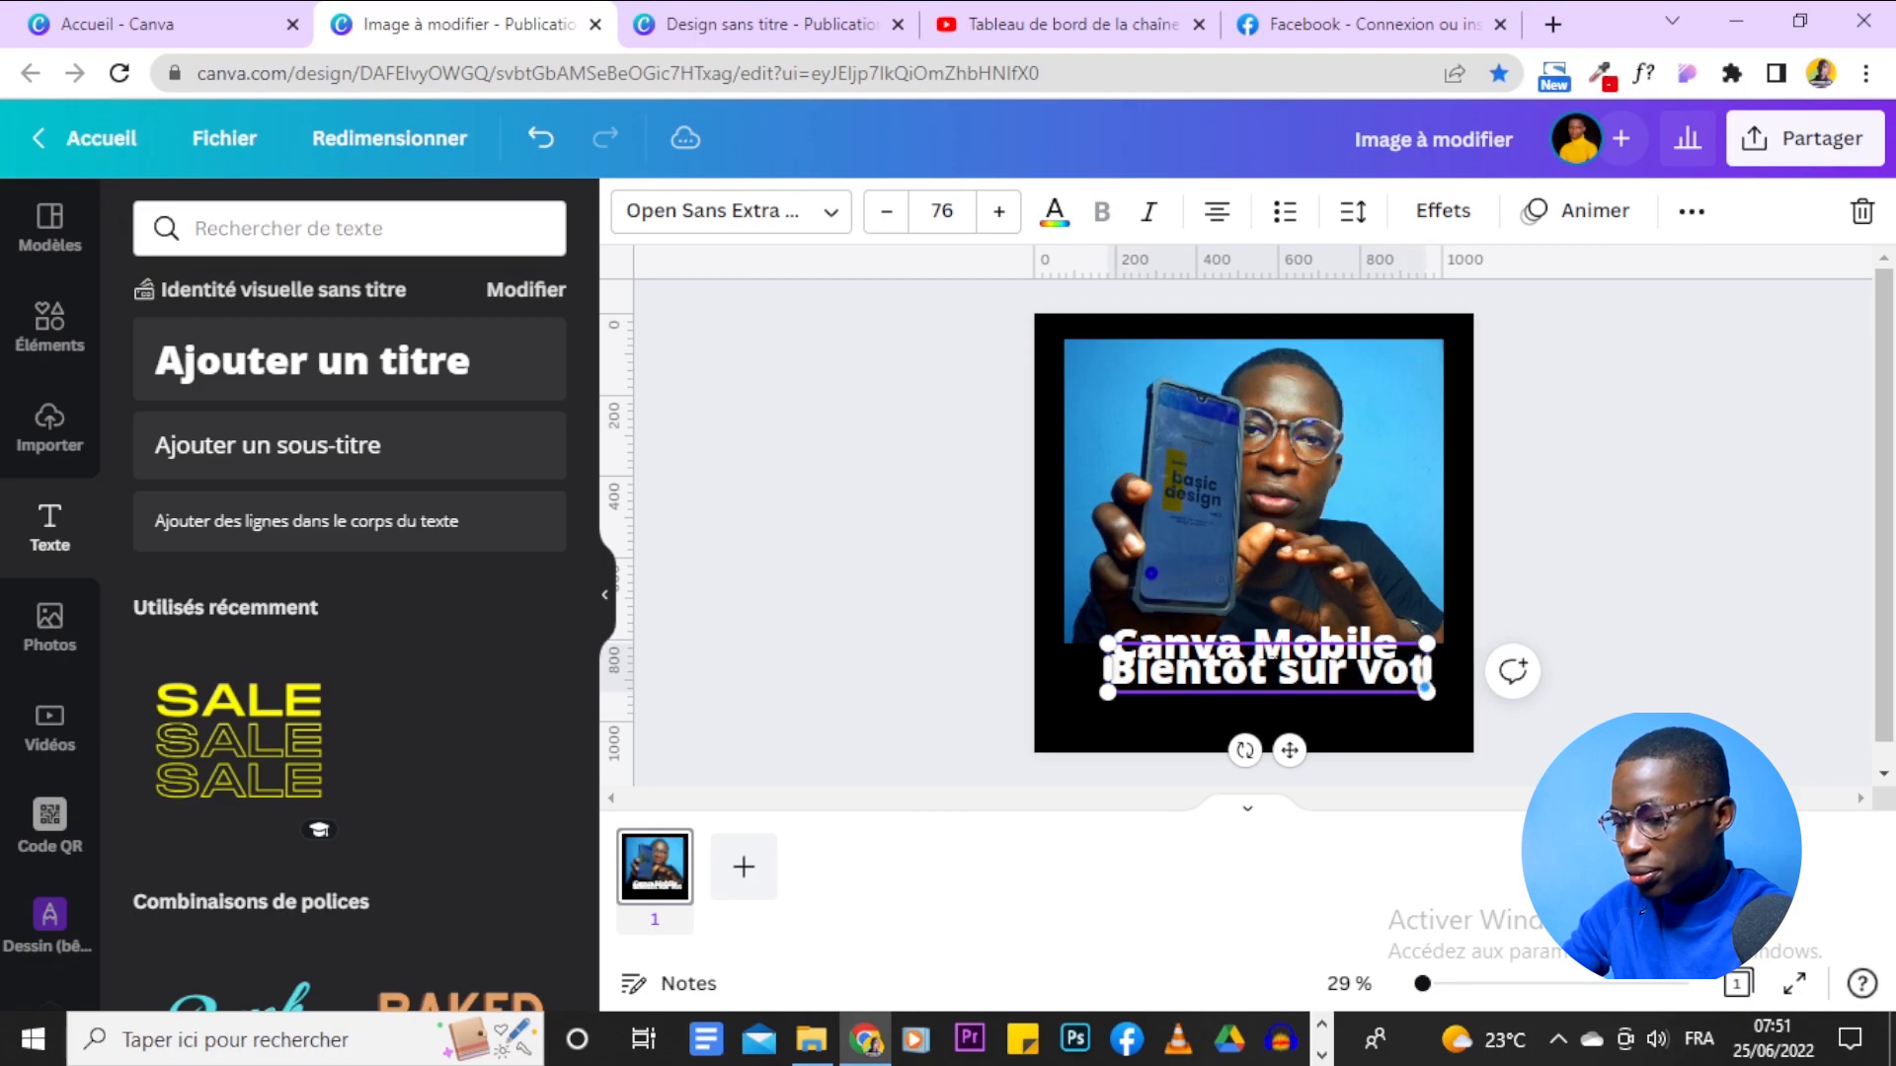
text(re Chai)
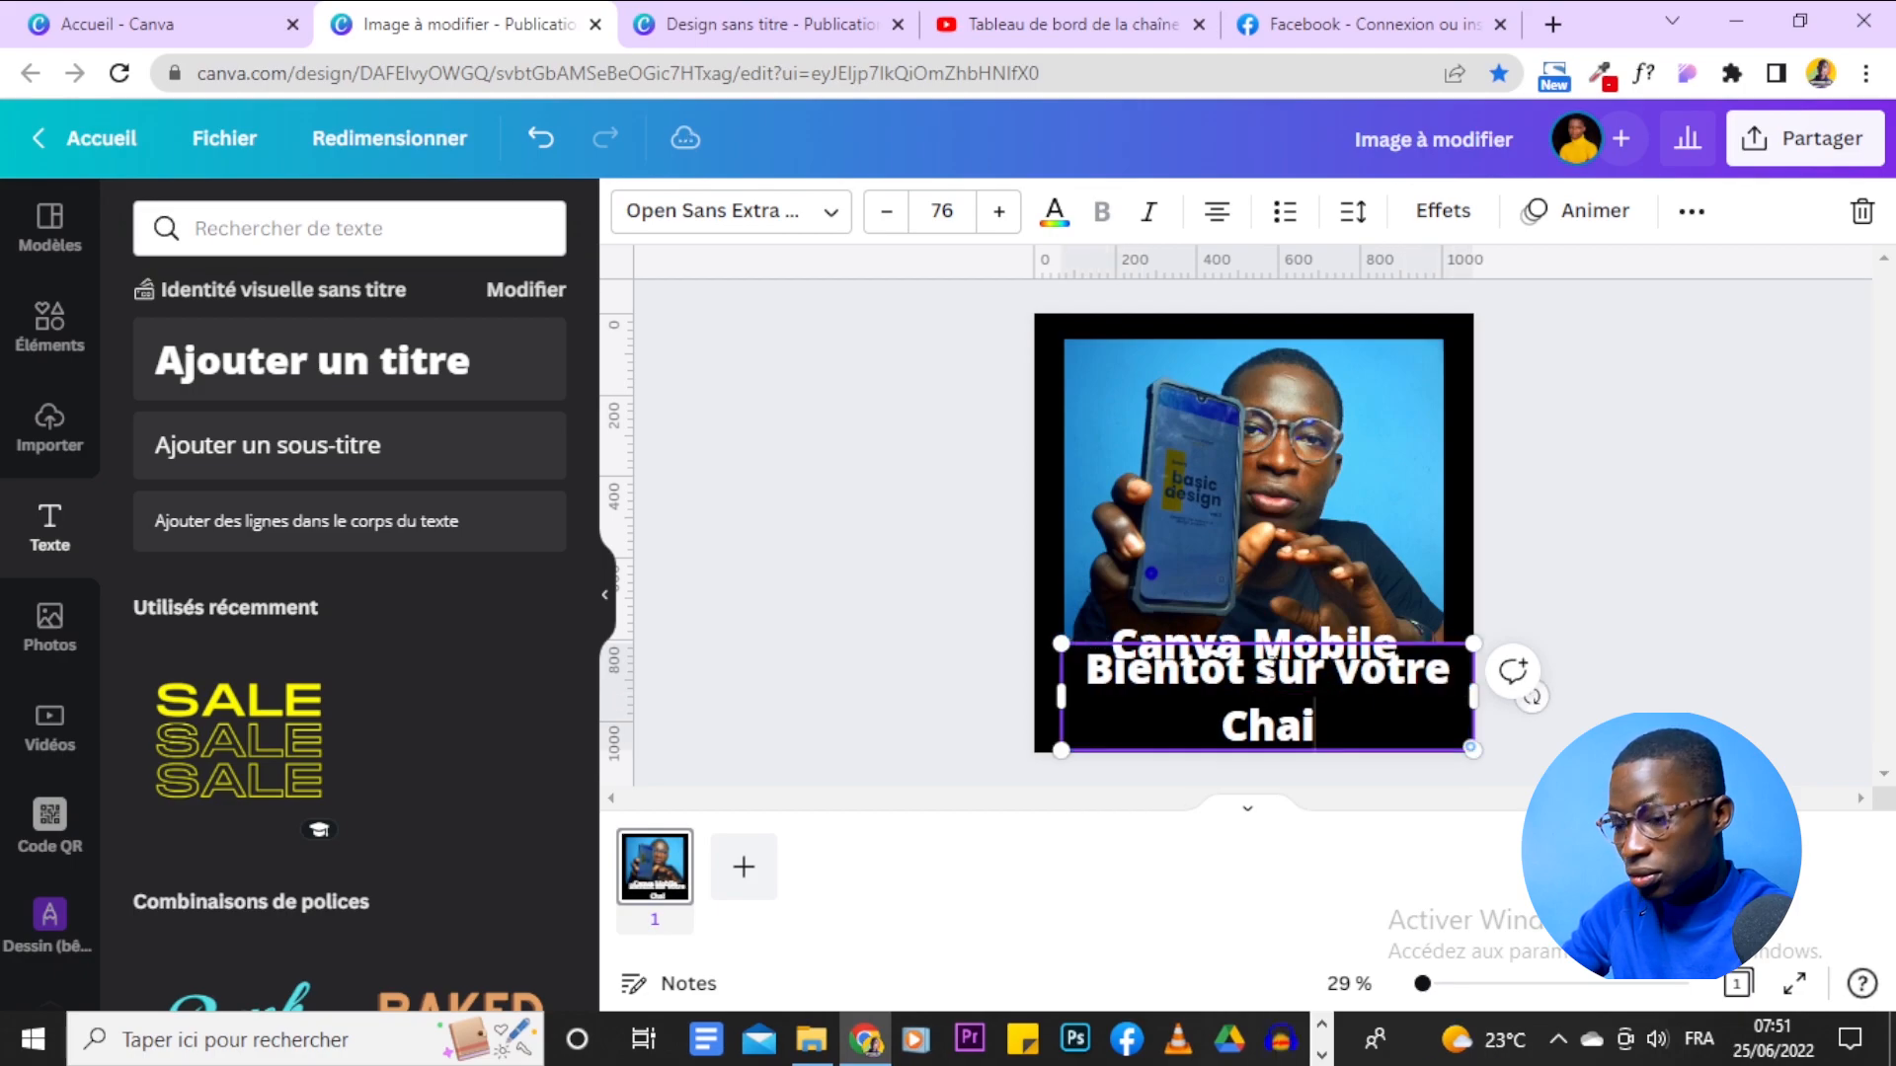
text(ne !)
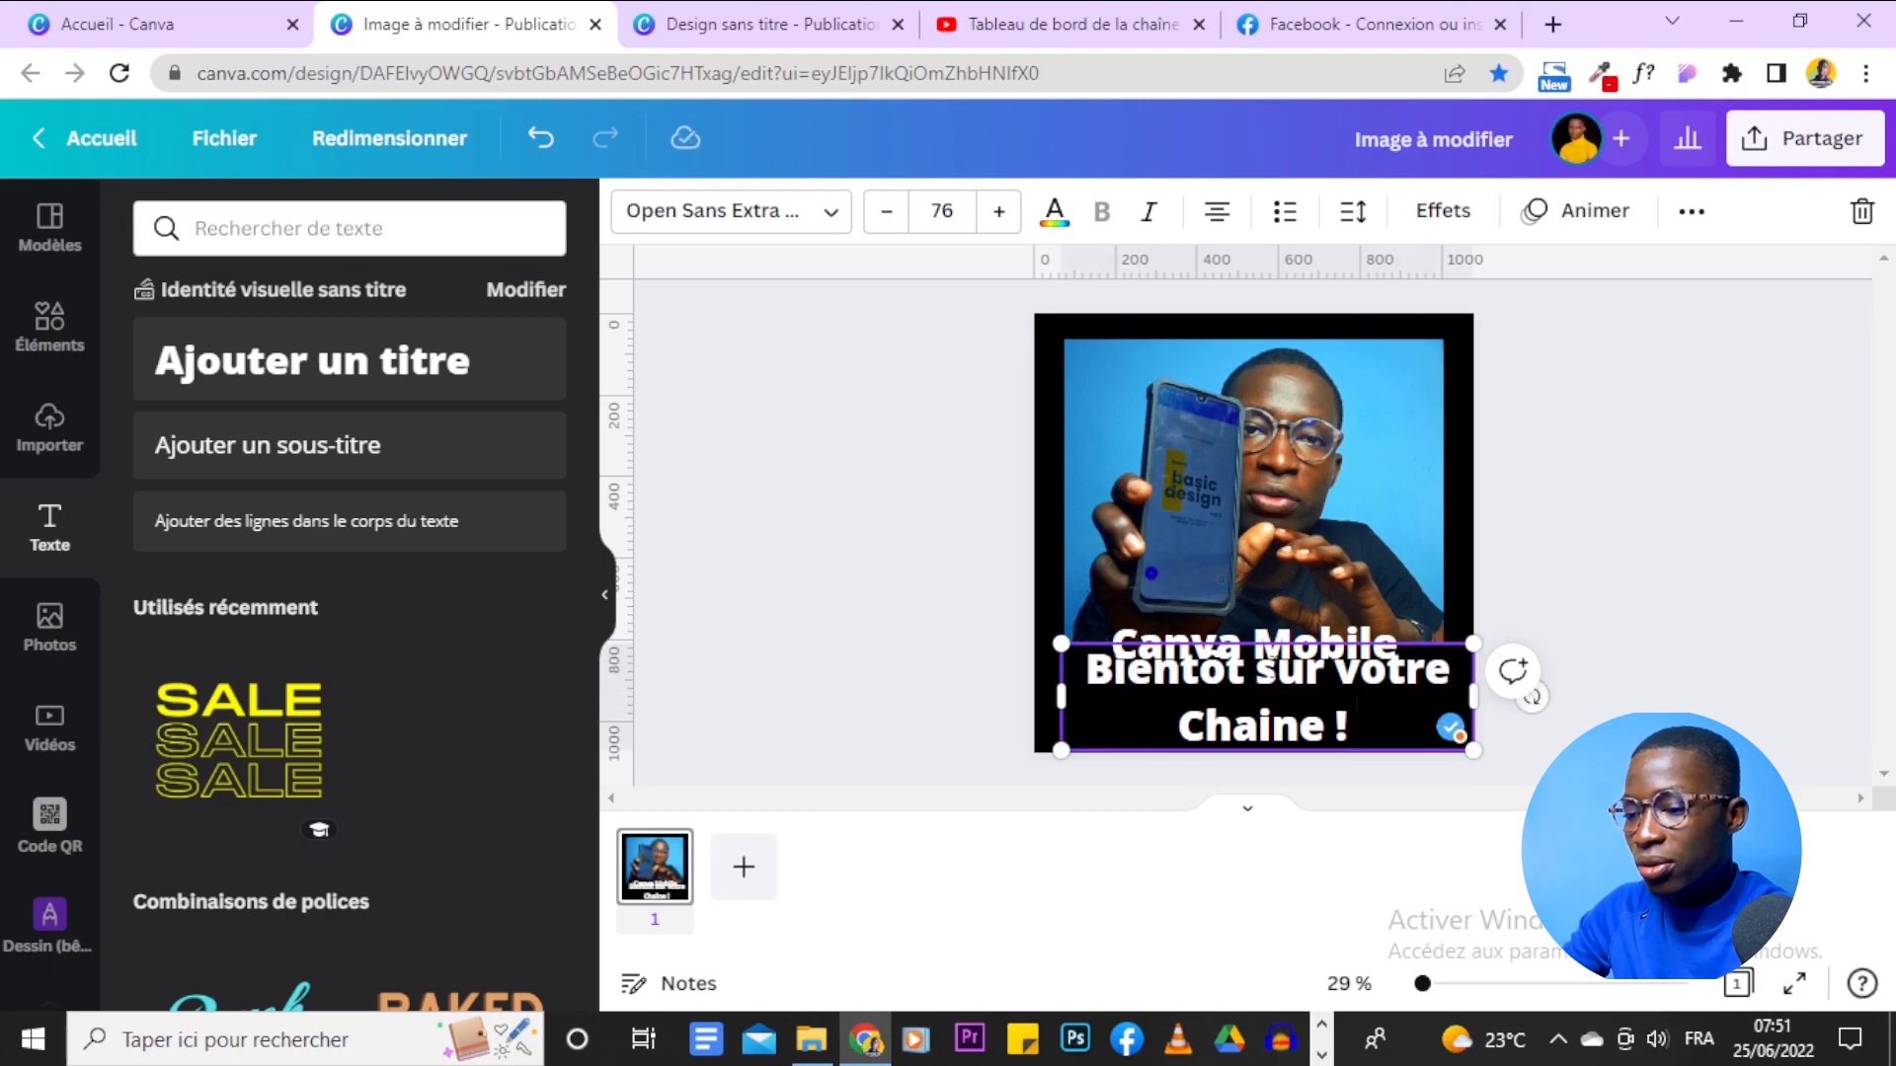
click(1591, 423)
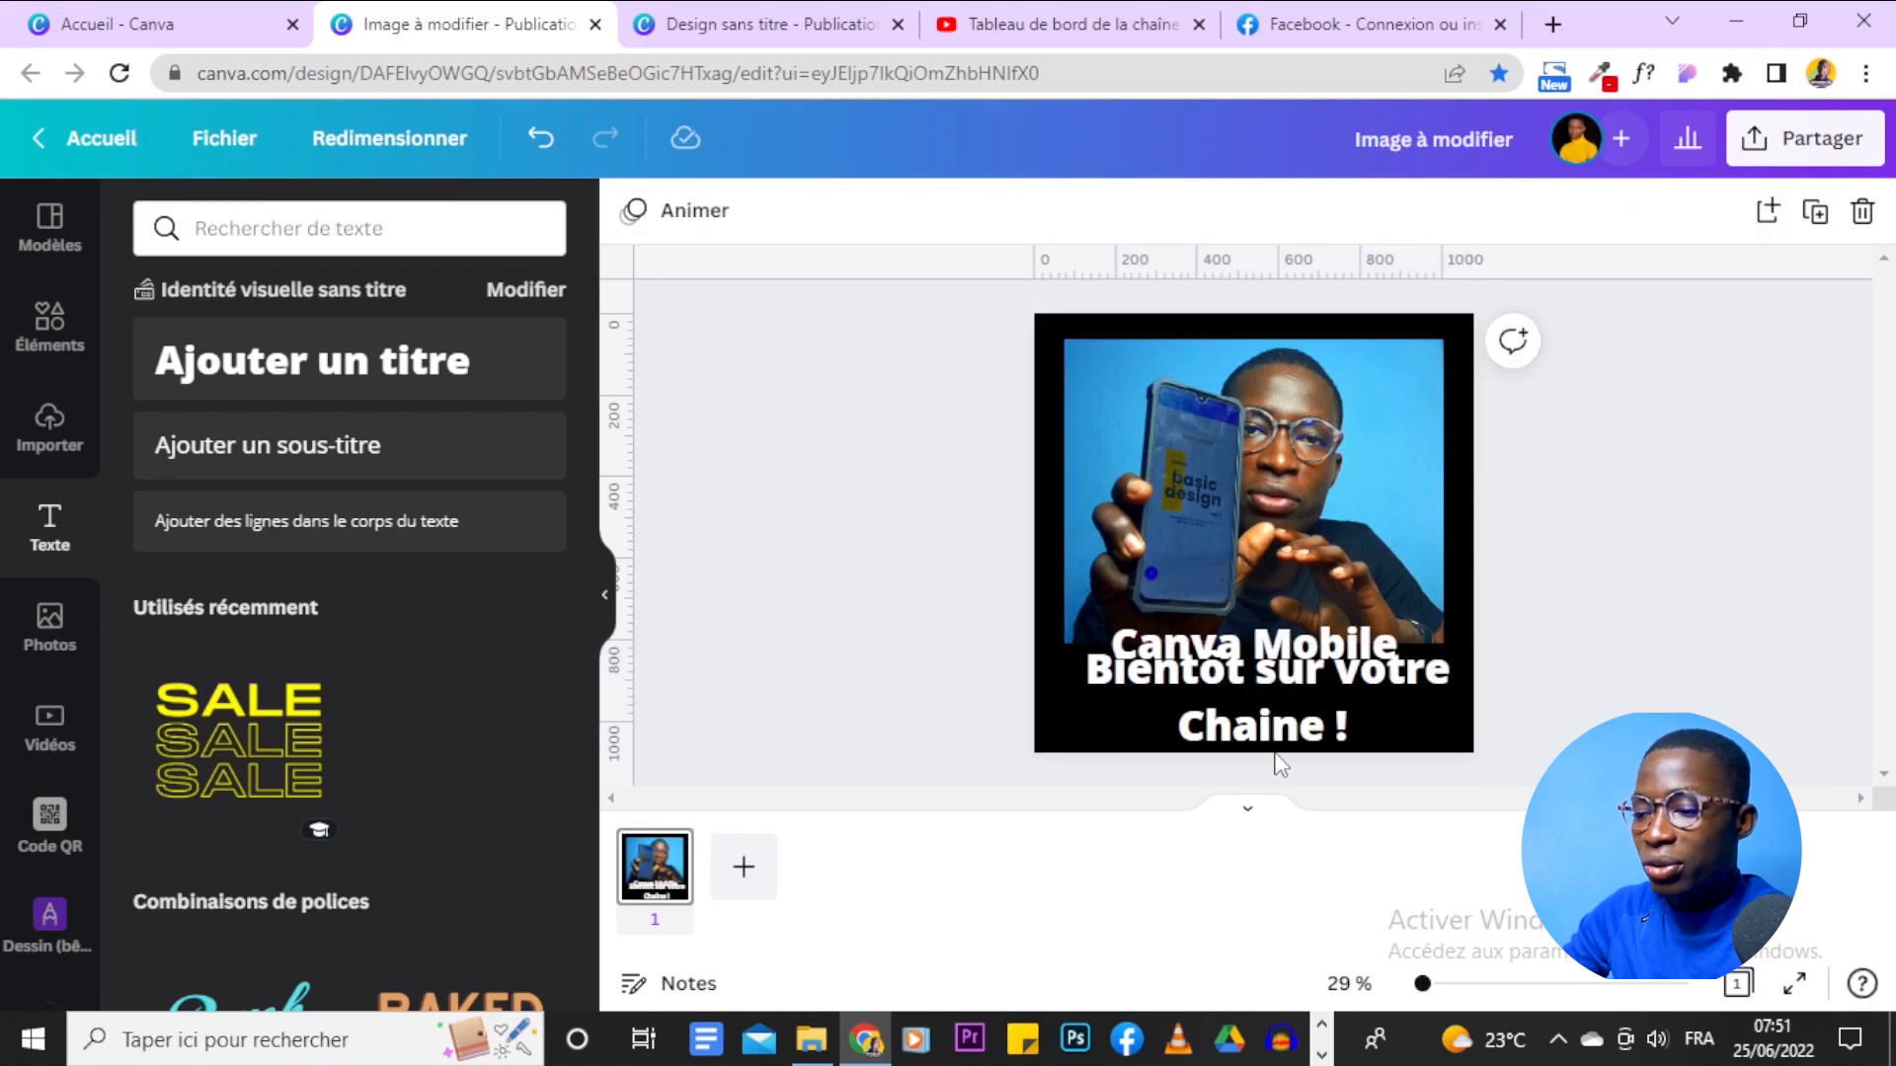
drag(1284, 765, 1286, 805)
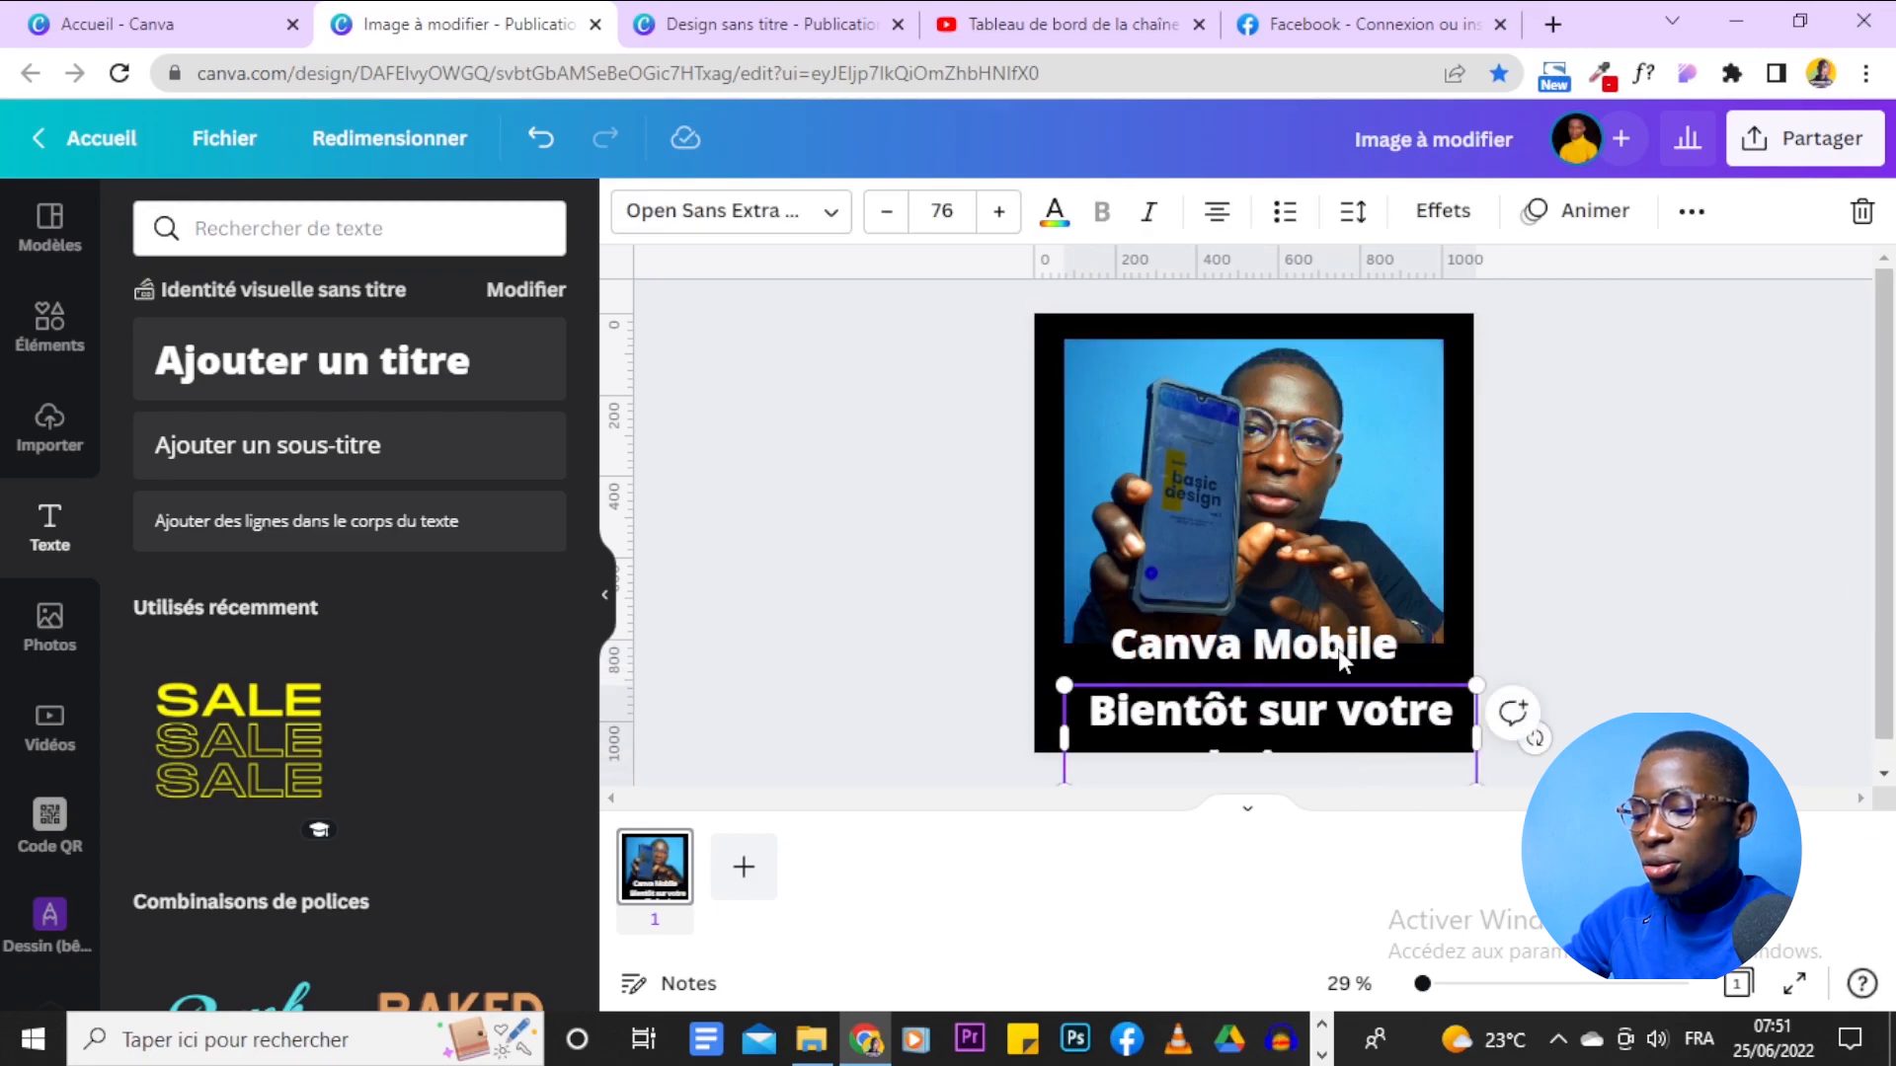
click(1118, 660)
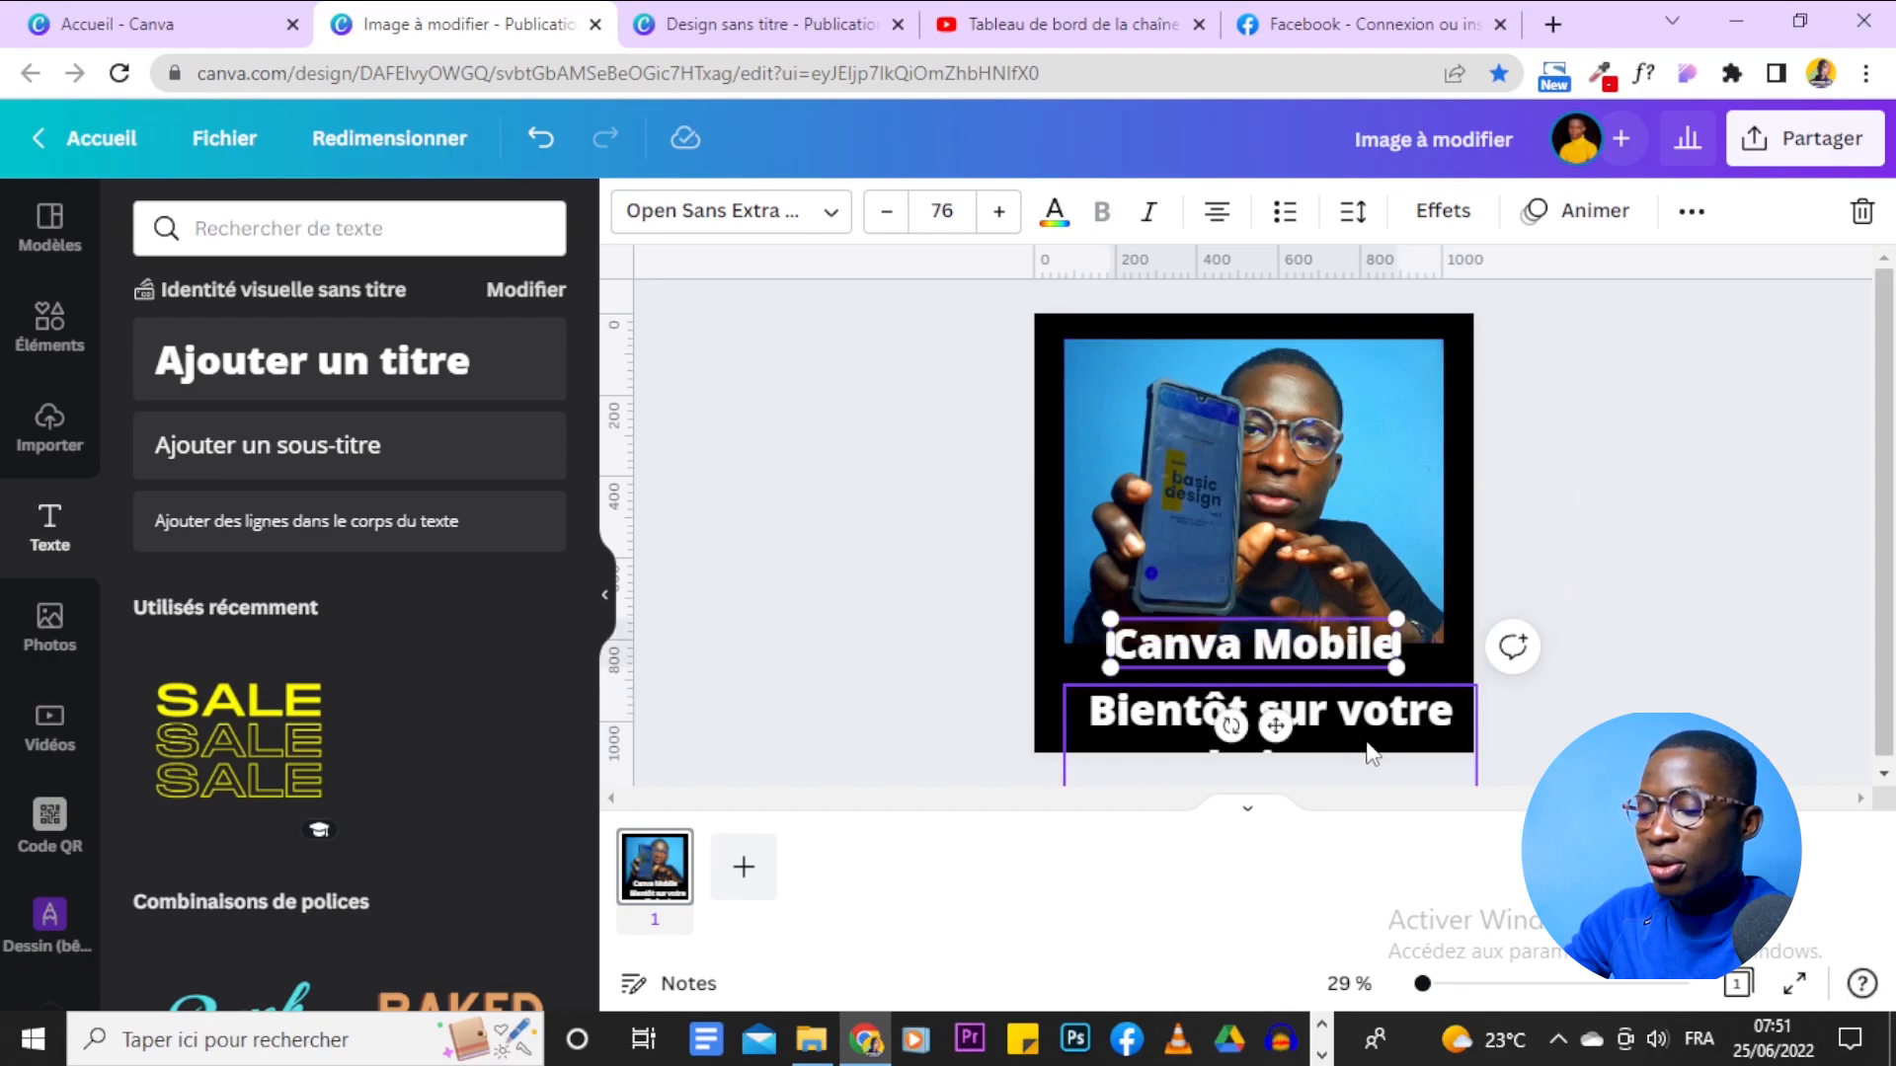
Set the "Bientôt sur votre Chaine !" line to the Montserrat Classic font at size 50.
click(1410, 726)
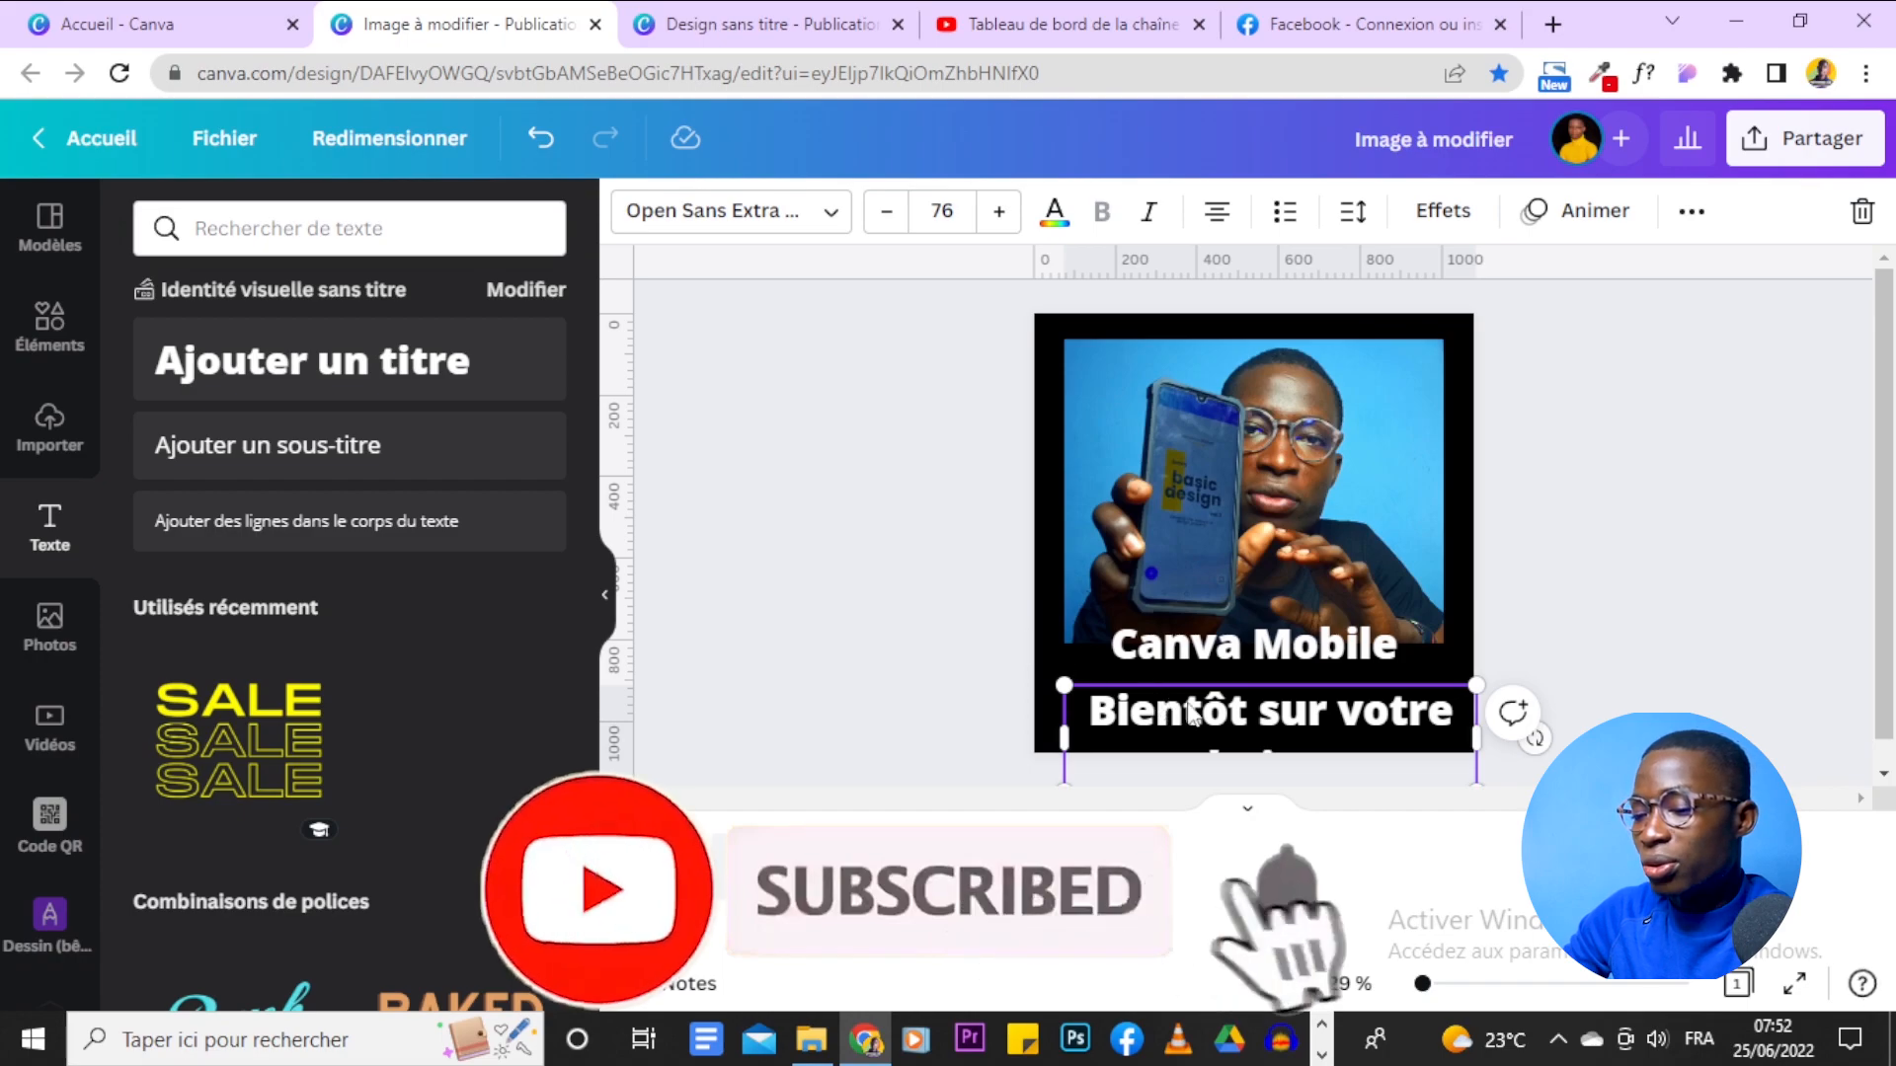
click(768, 225)
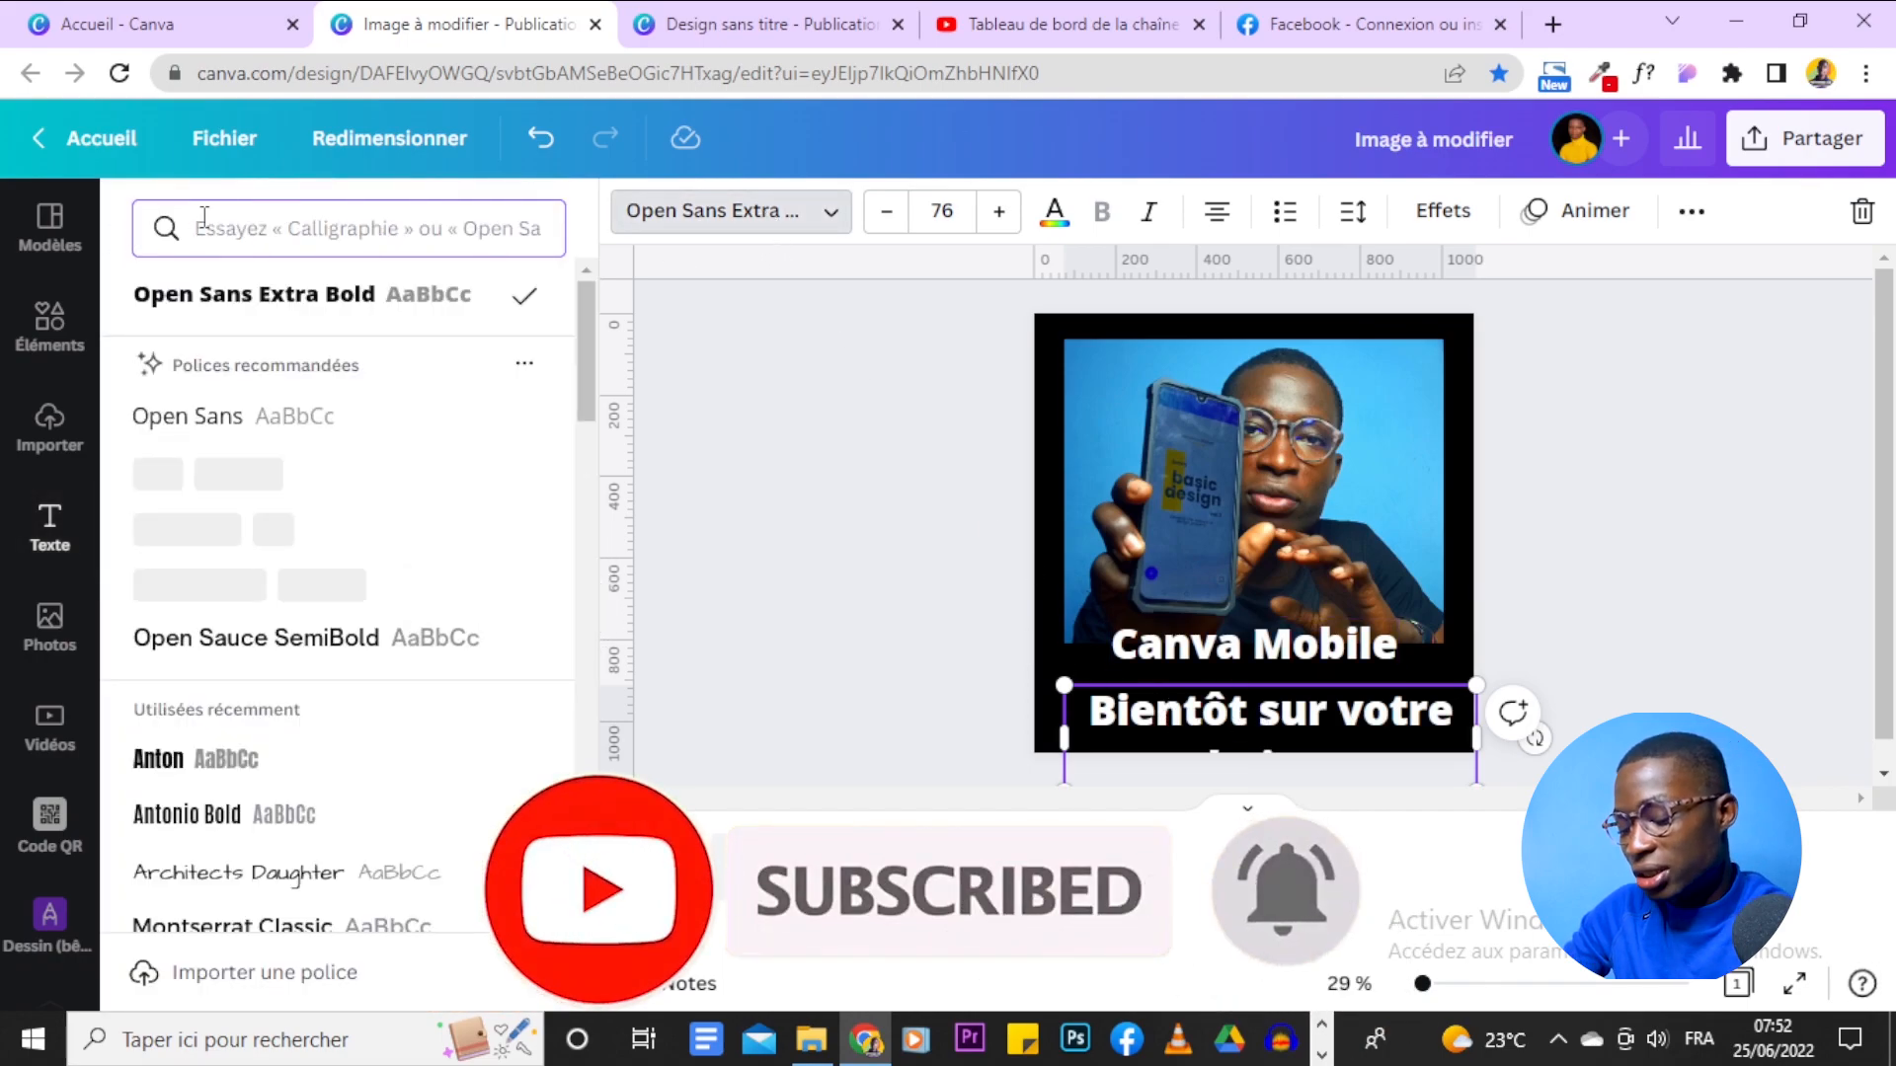
text(mont)
click(400, 518)
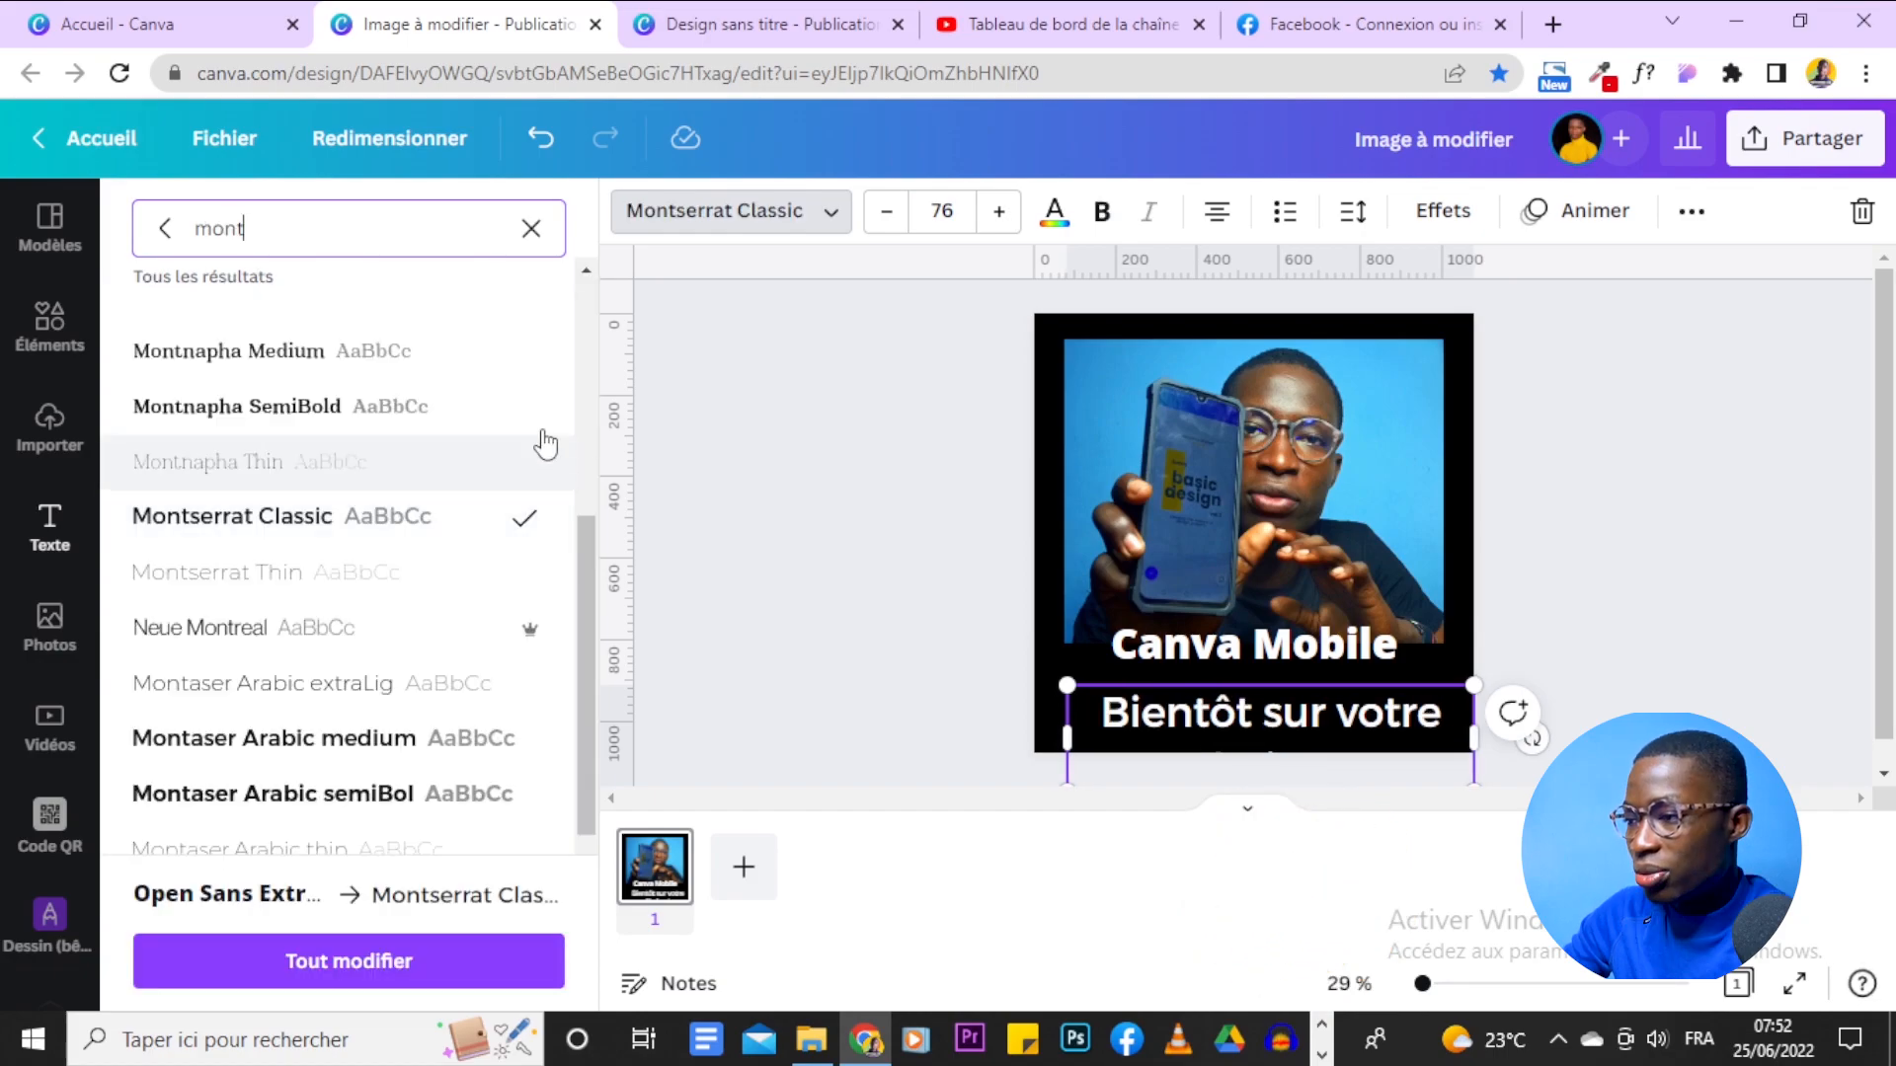
click(945, 205)
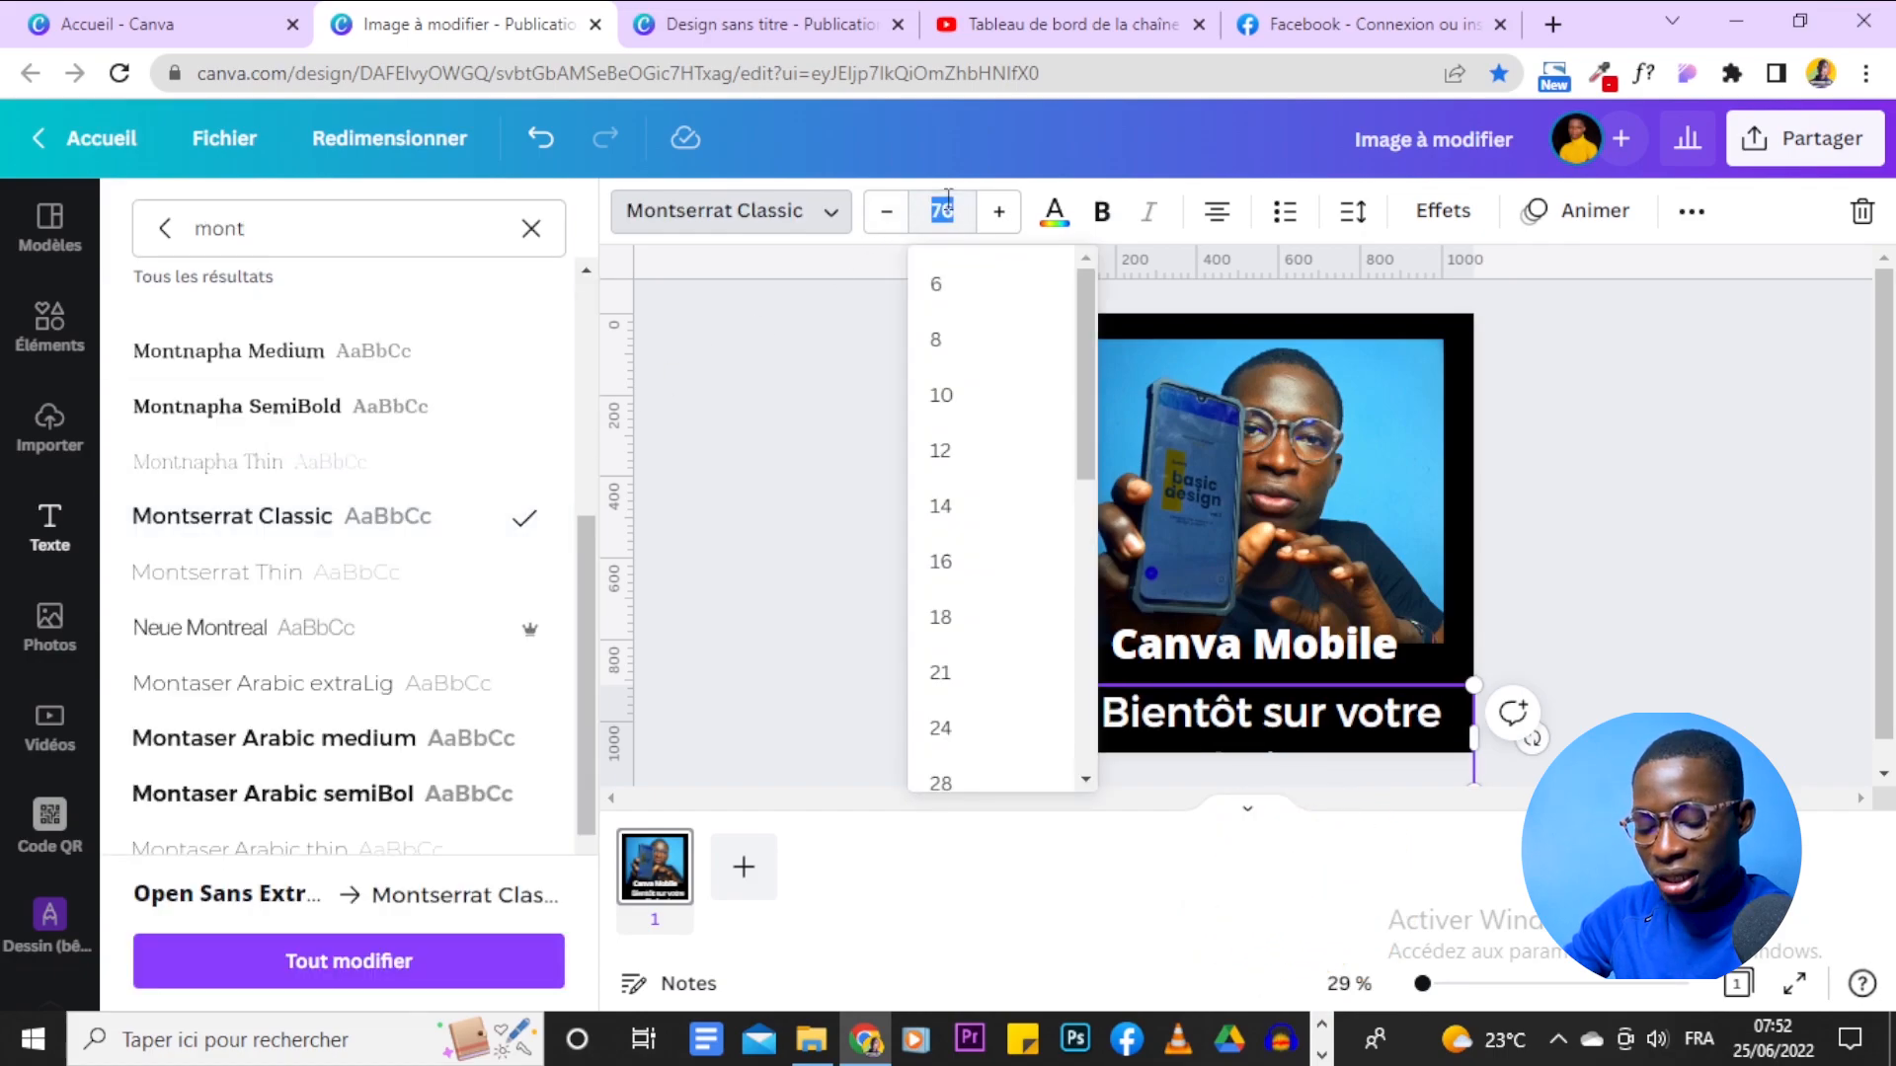
key(Return)
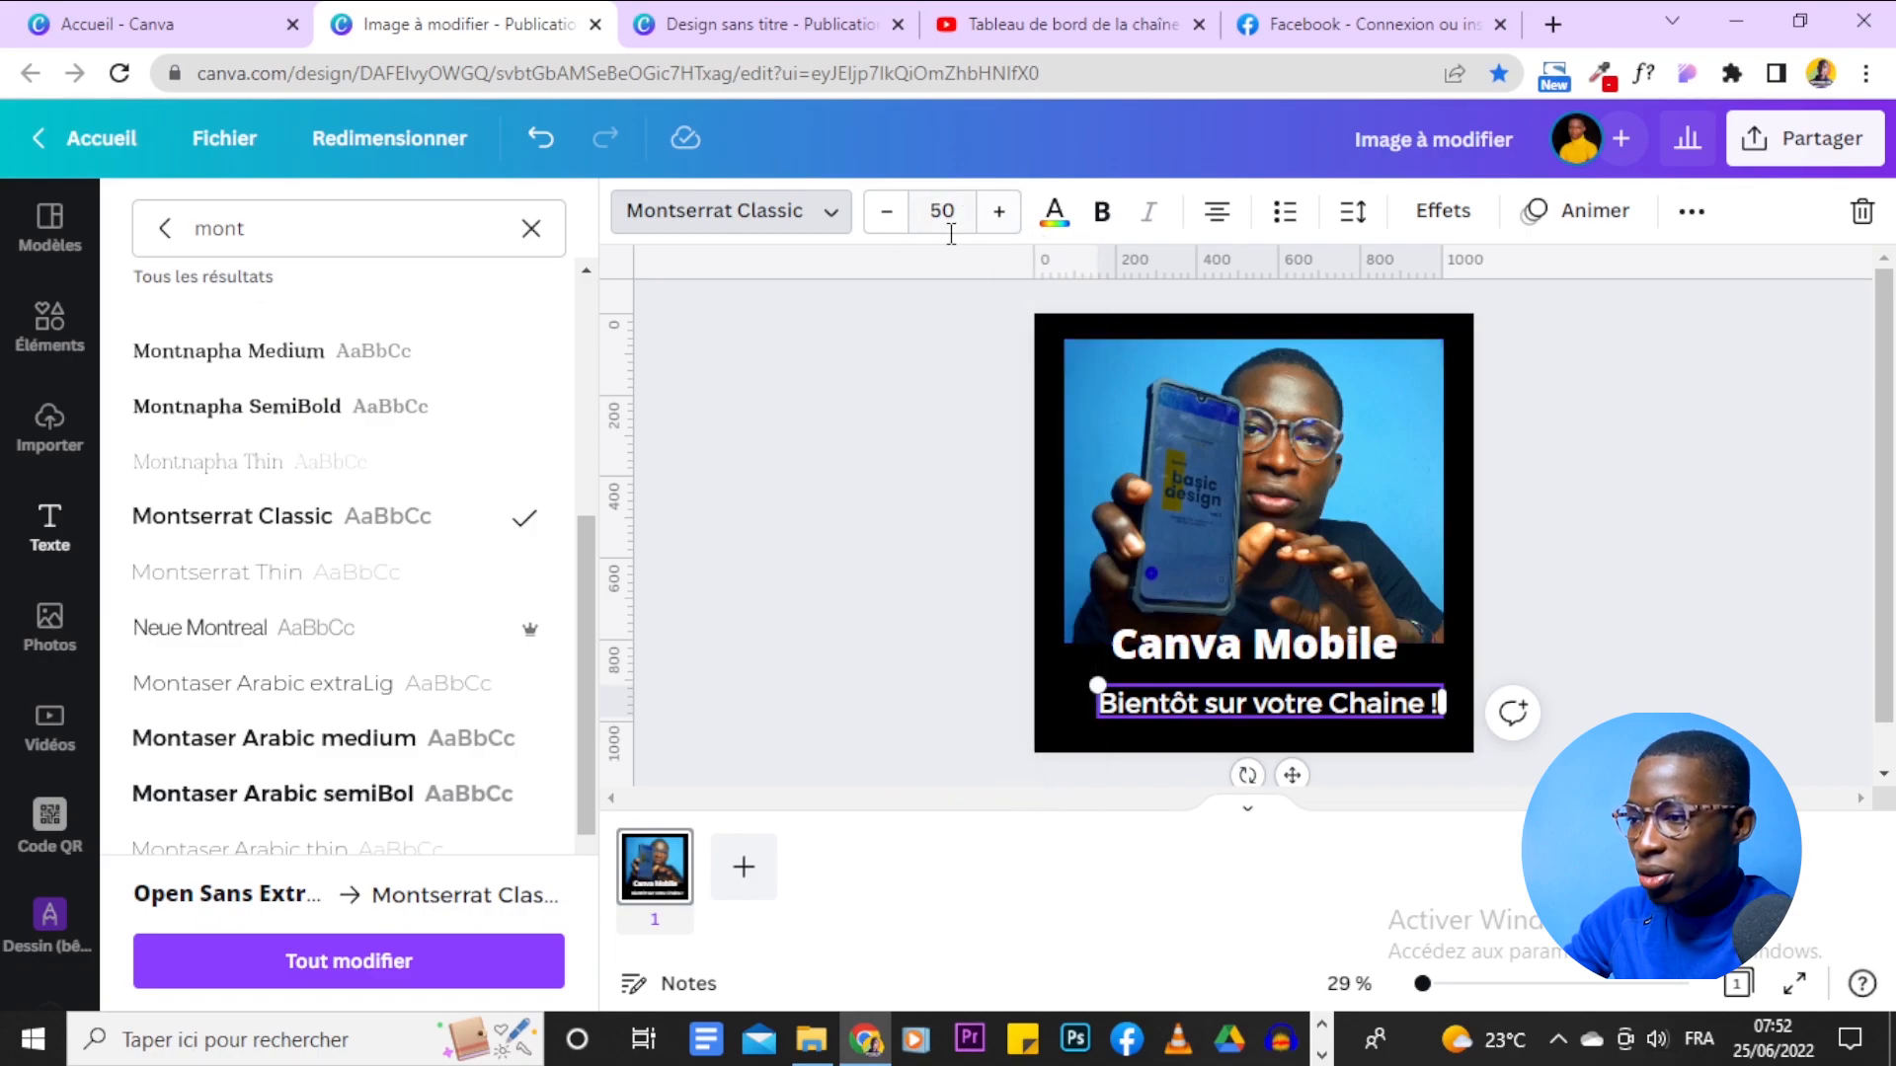
Reduce the "Bientôt sur votre Chaine !" text to size 34 and centre it under the "Canva Mobile" title.
click(900, 227)
click(900, 227)
click(900, 227)
click(901, 227)
click(901, 227)
click(900, 228)
click(900, 227)
click(901, 227)
click(900, 227)
click(900, 227)
click(900, 227)
click(900, 227)
click(901, 227)
click(901, 227)
click(1580, 597)
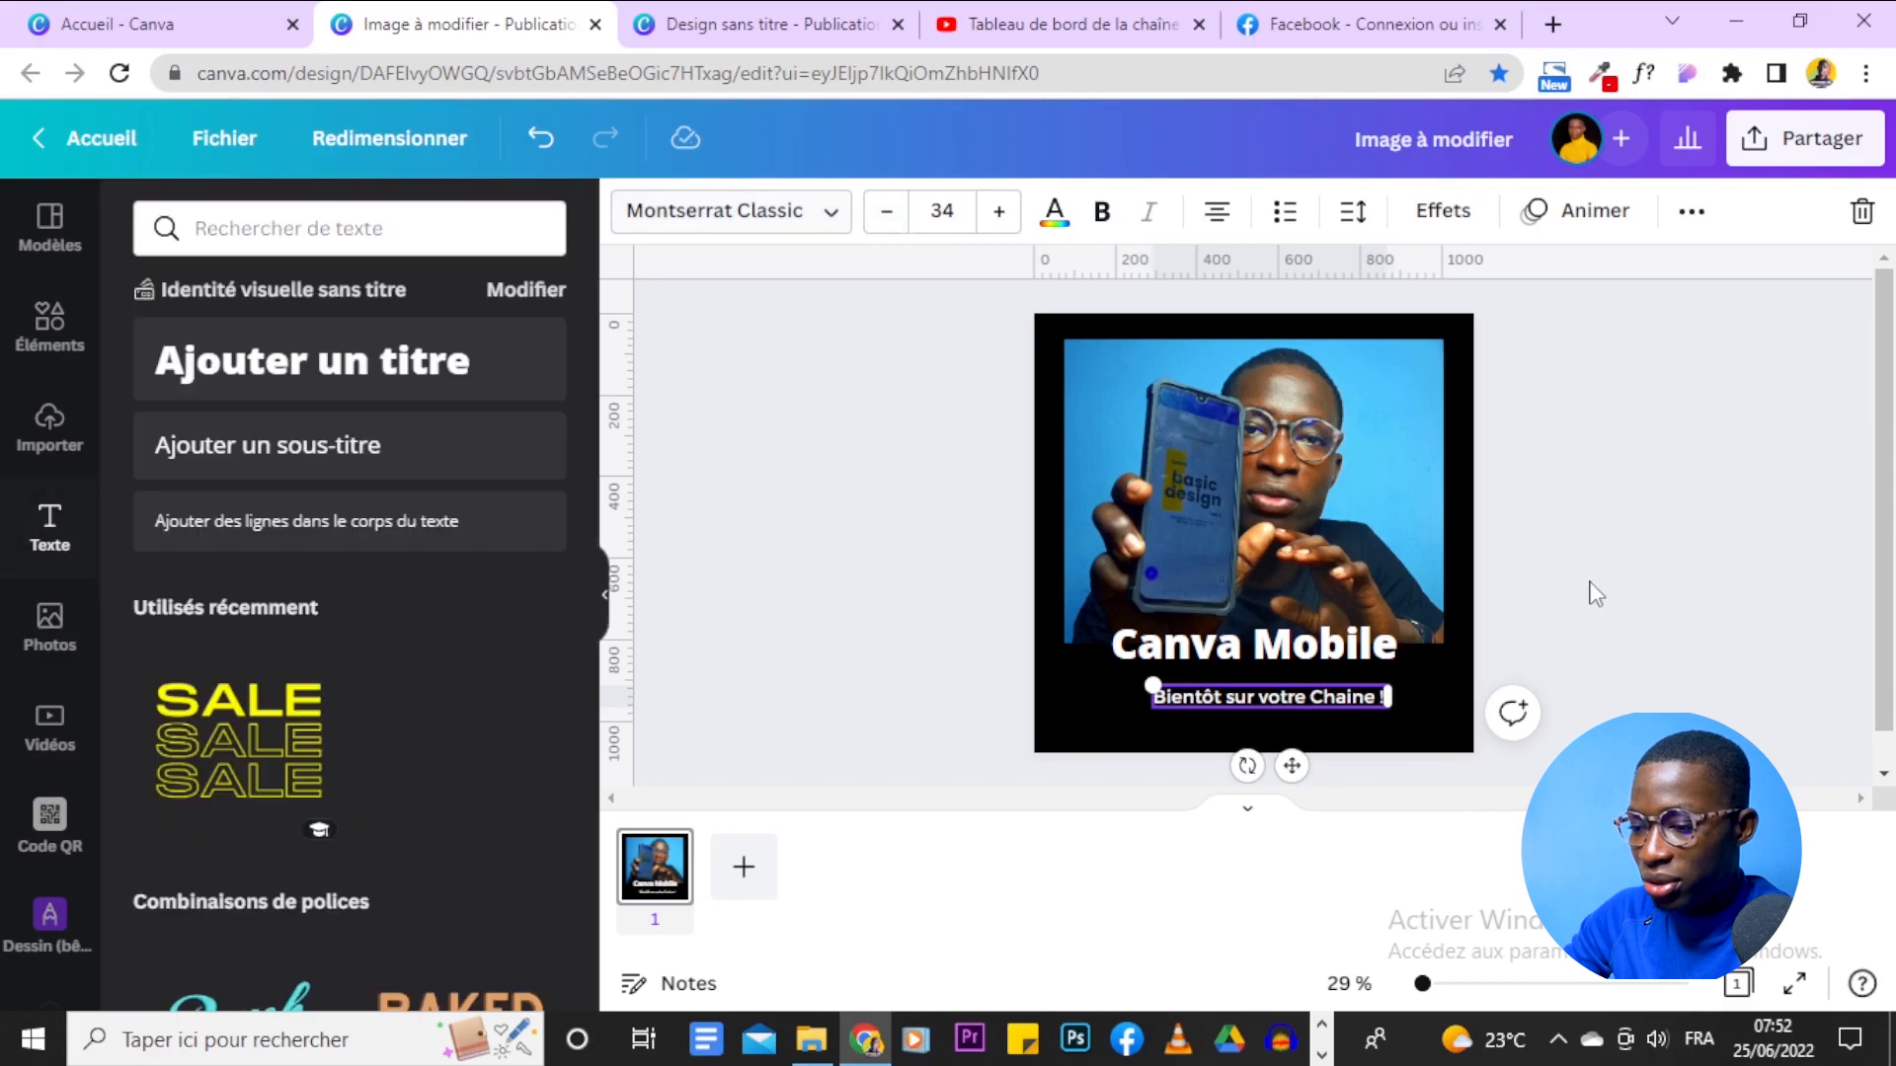
click(1364, 697)
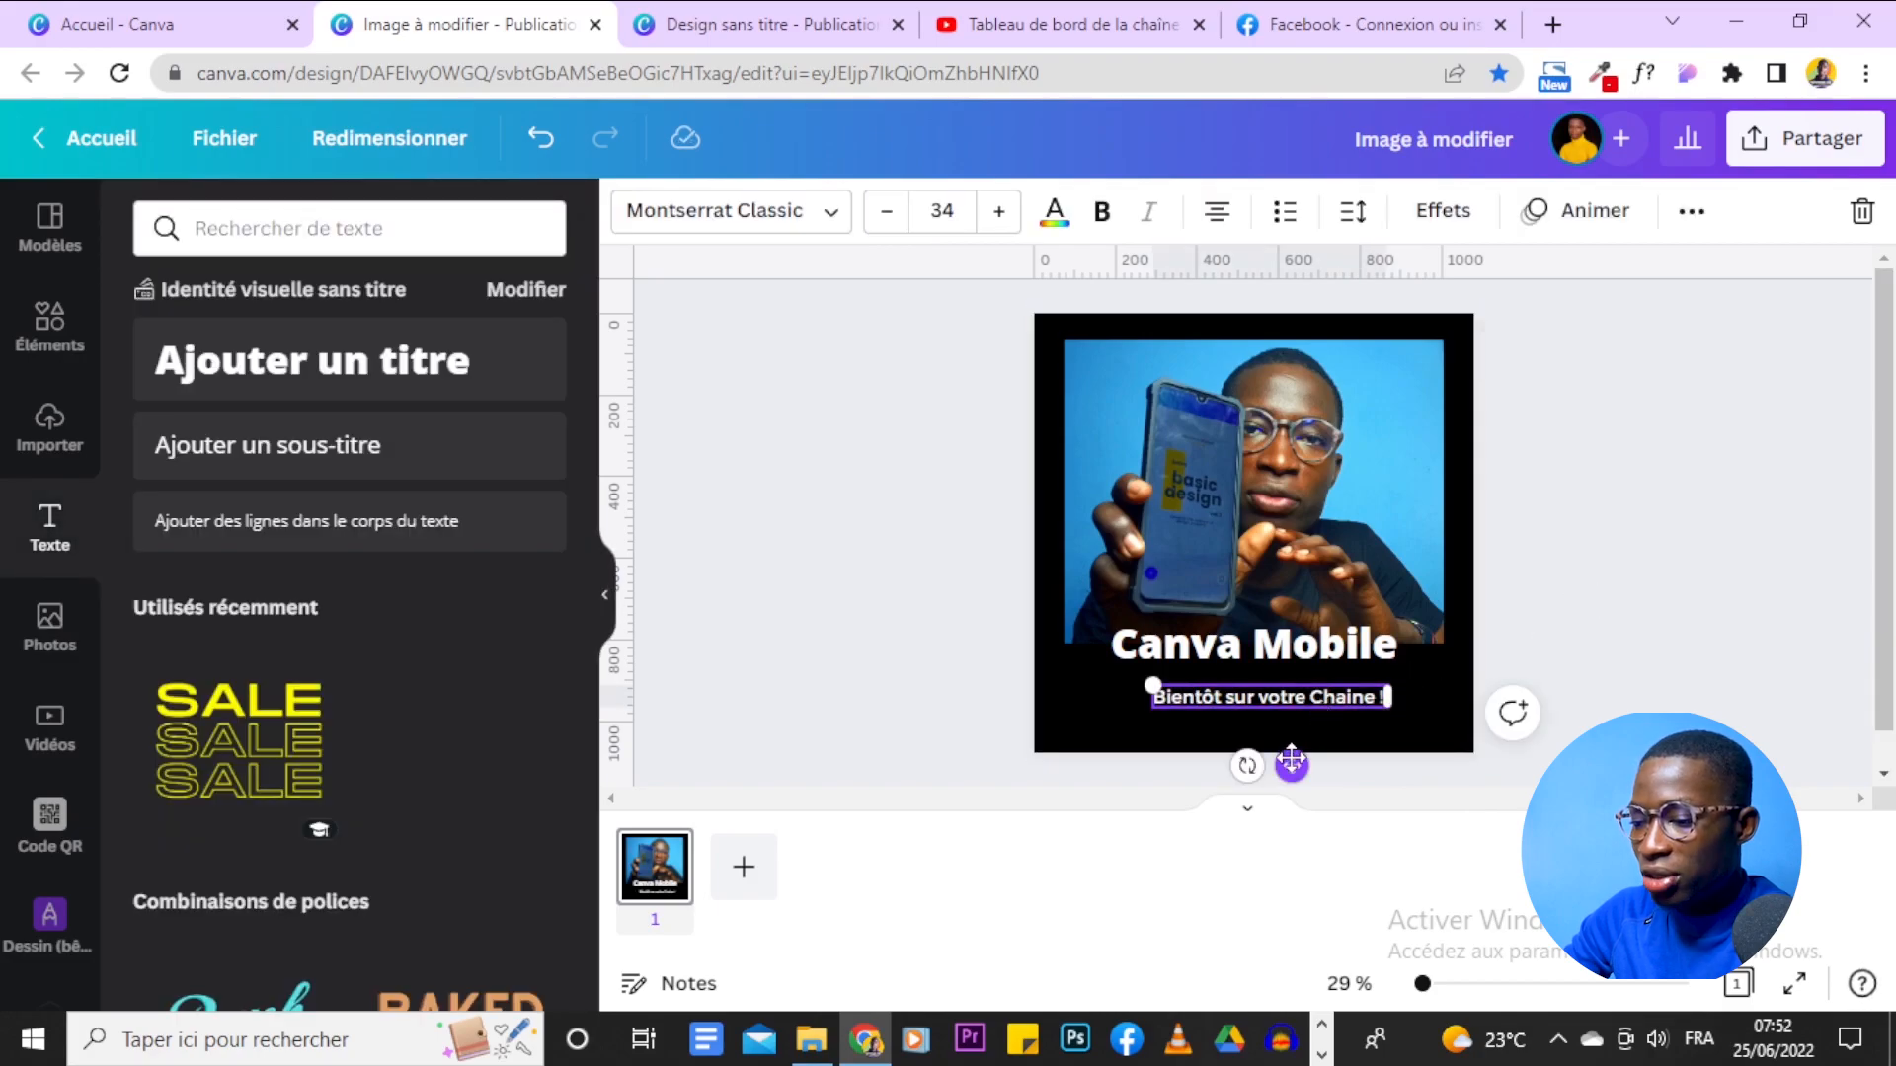
drag(1293, 760, 1281, 758)
Change the "Canva Mobile" title's font to Gistesy, and enlarge it to size 114 at the photo's lower edge.
click(1286, 647)
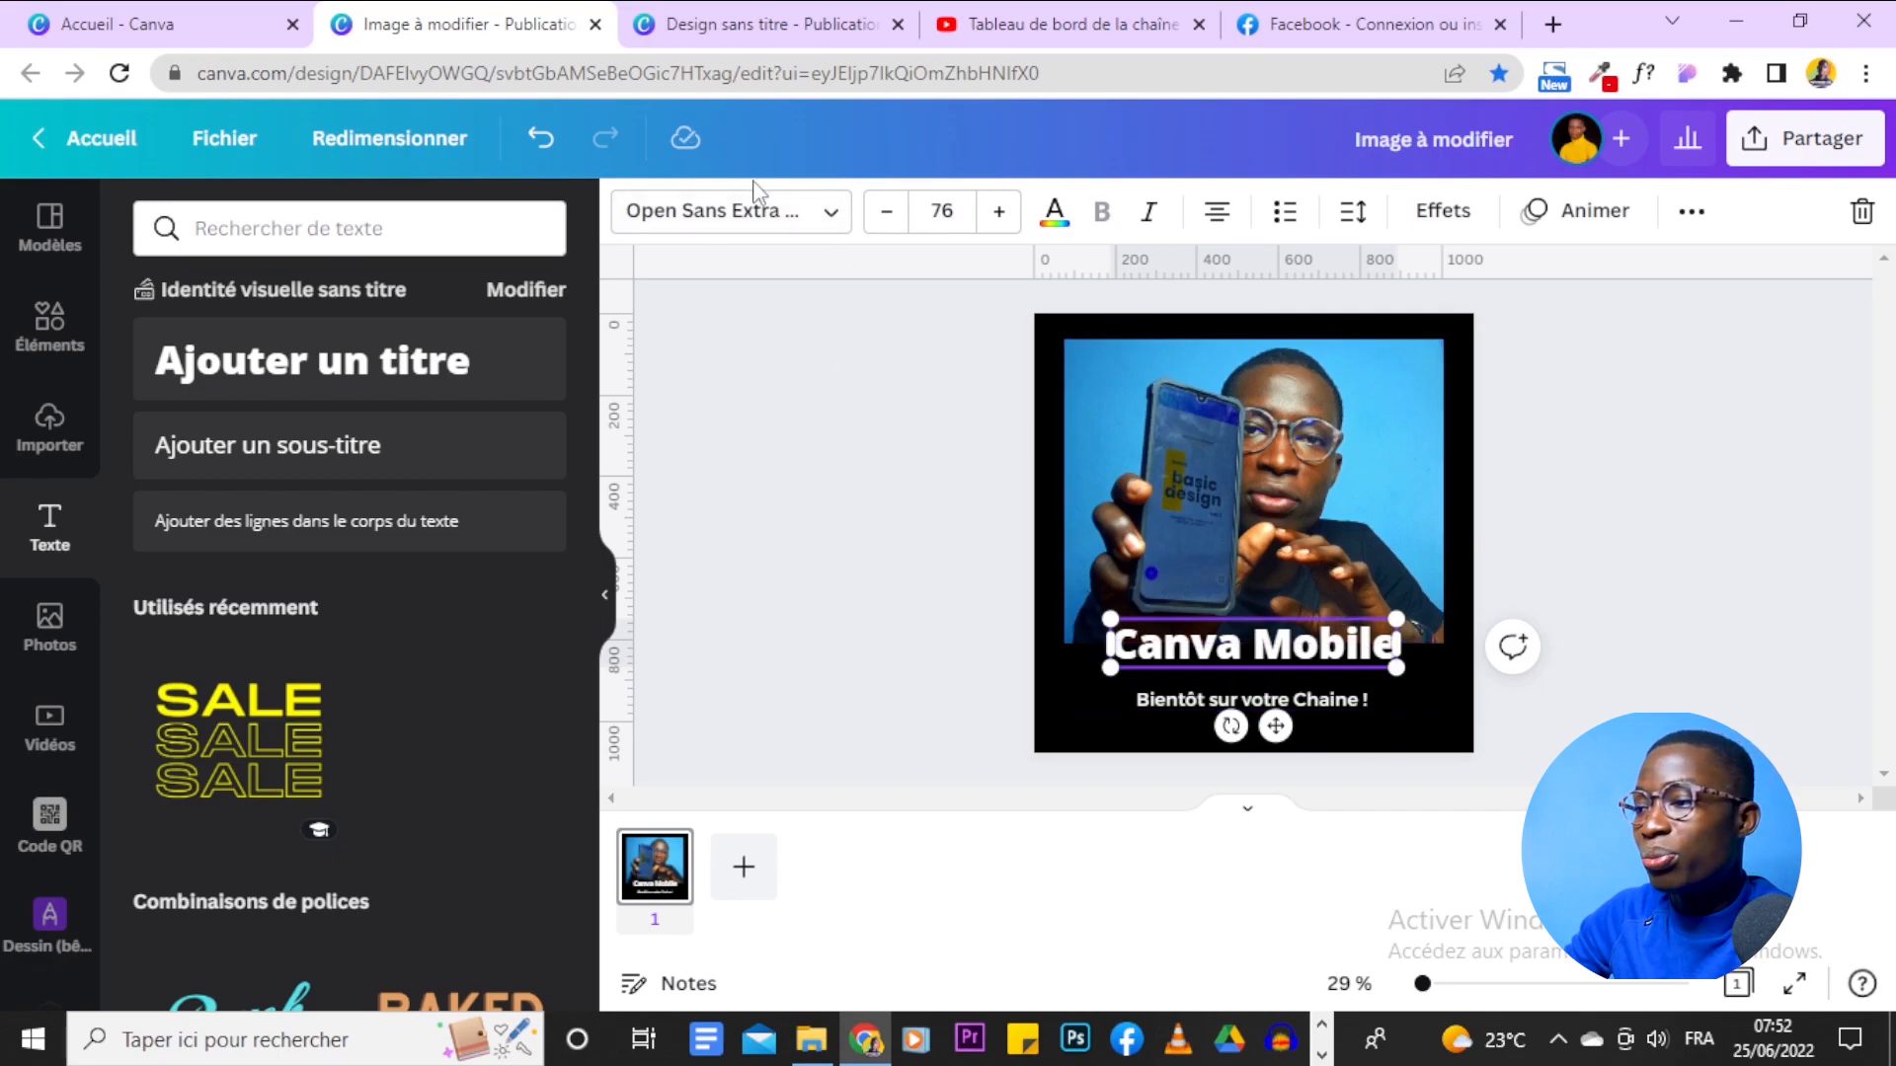
click(776, 223)
text(mont)
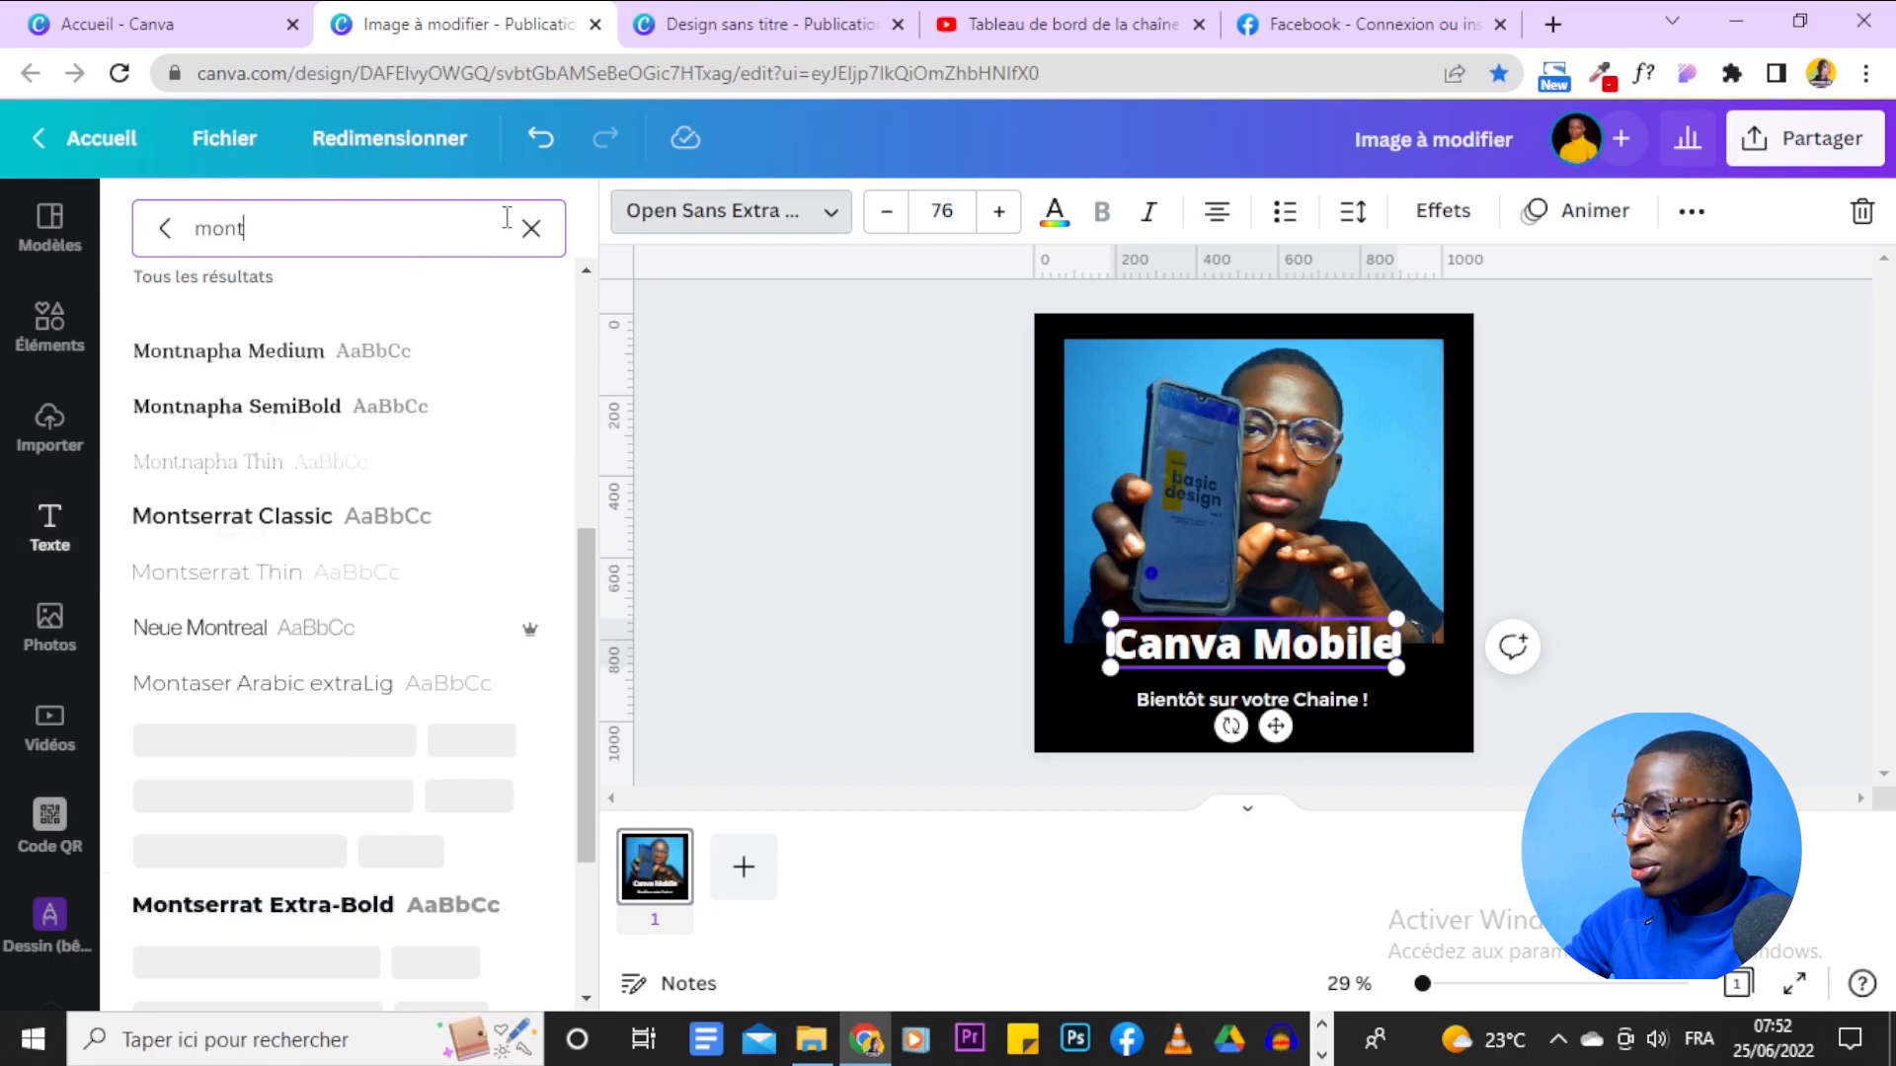
click(531, 228)
text(gist)
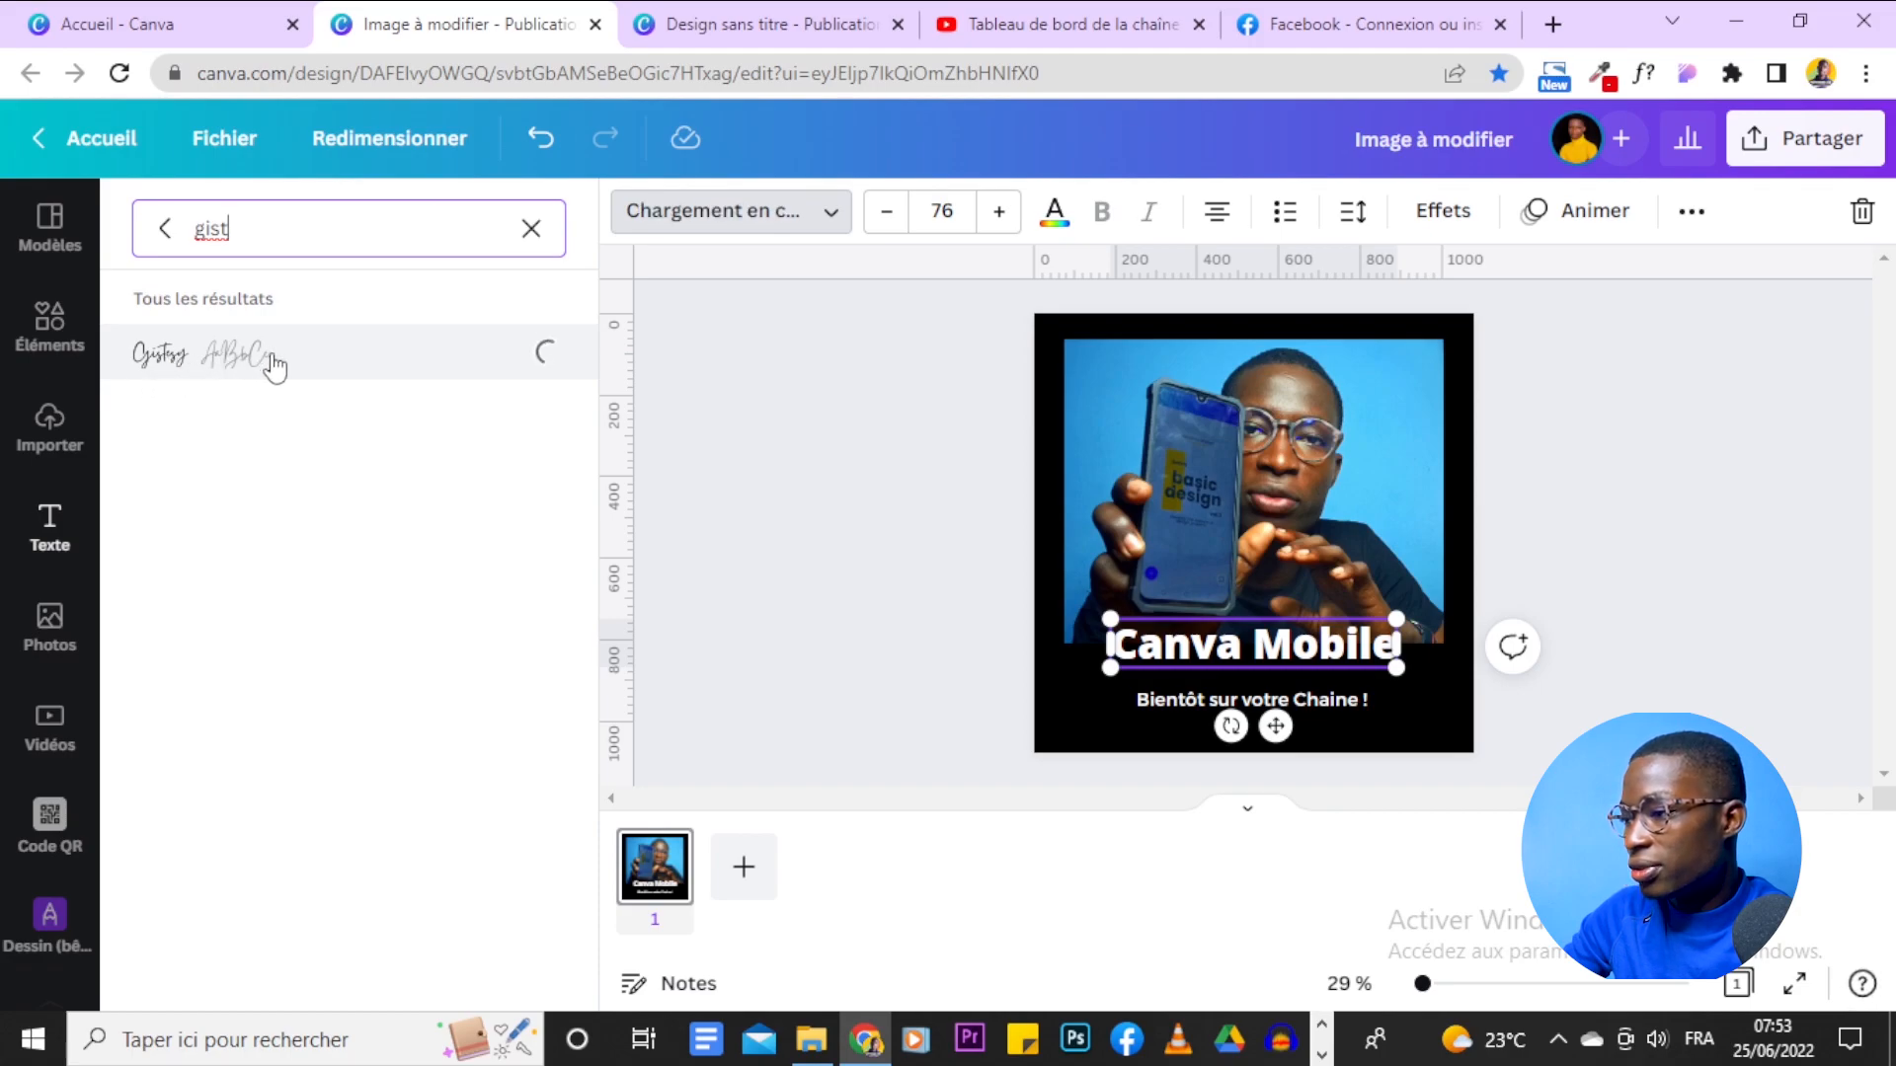
drag(1172, 668, 1136, 861)
drag(1238, 672, 1264, 661)
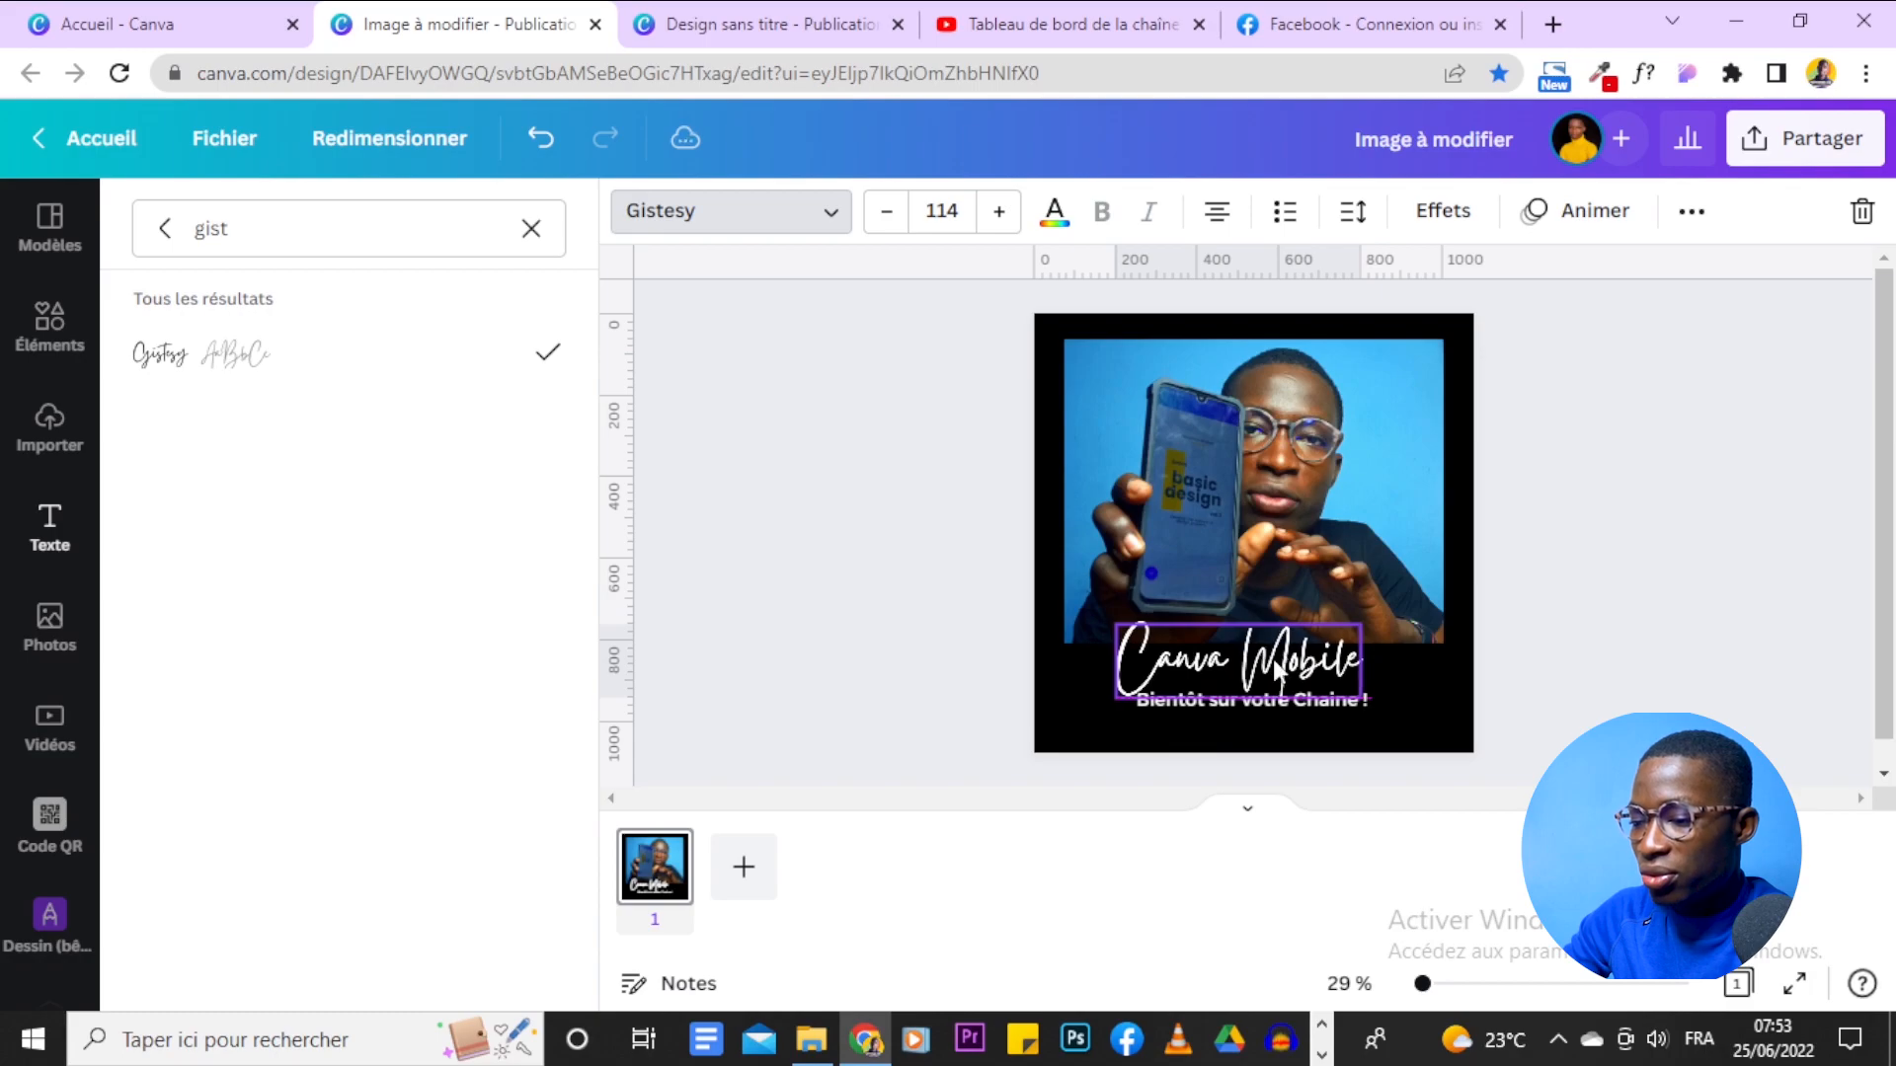
Colour the "Canva Mobile" title with hex ffc207 and shift it slightly so it lines up over the smaller text line.
click(1070, 233)
scroll(309, 632, down, 3)
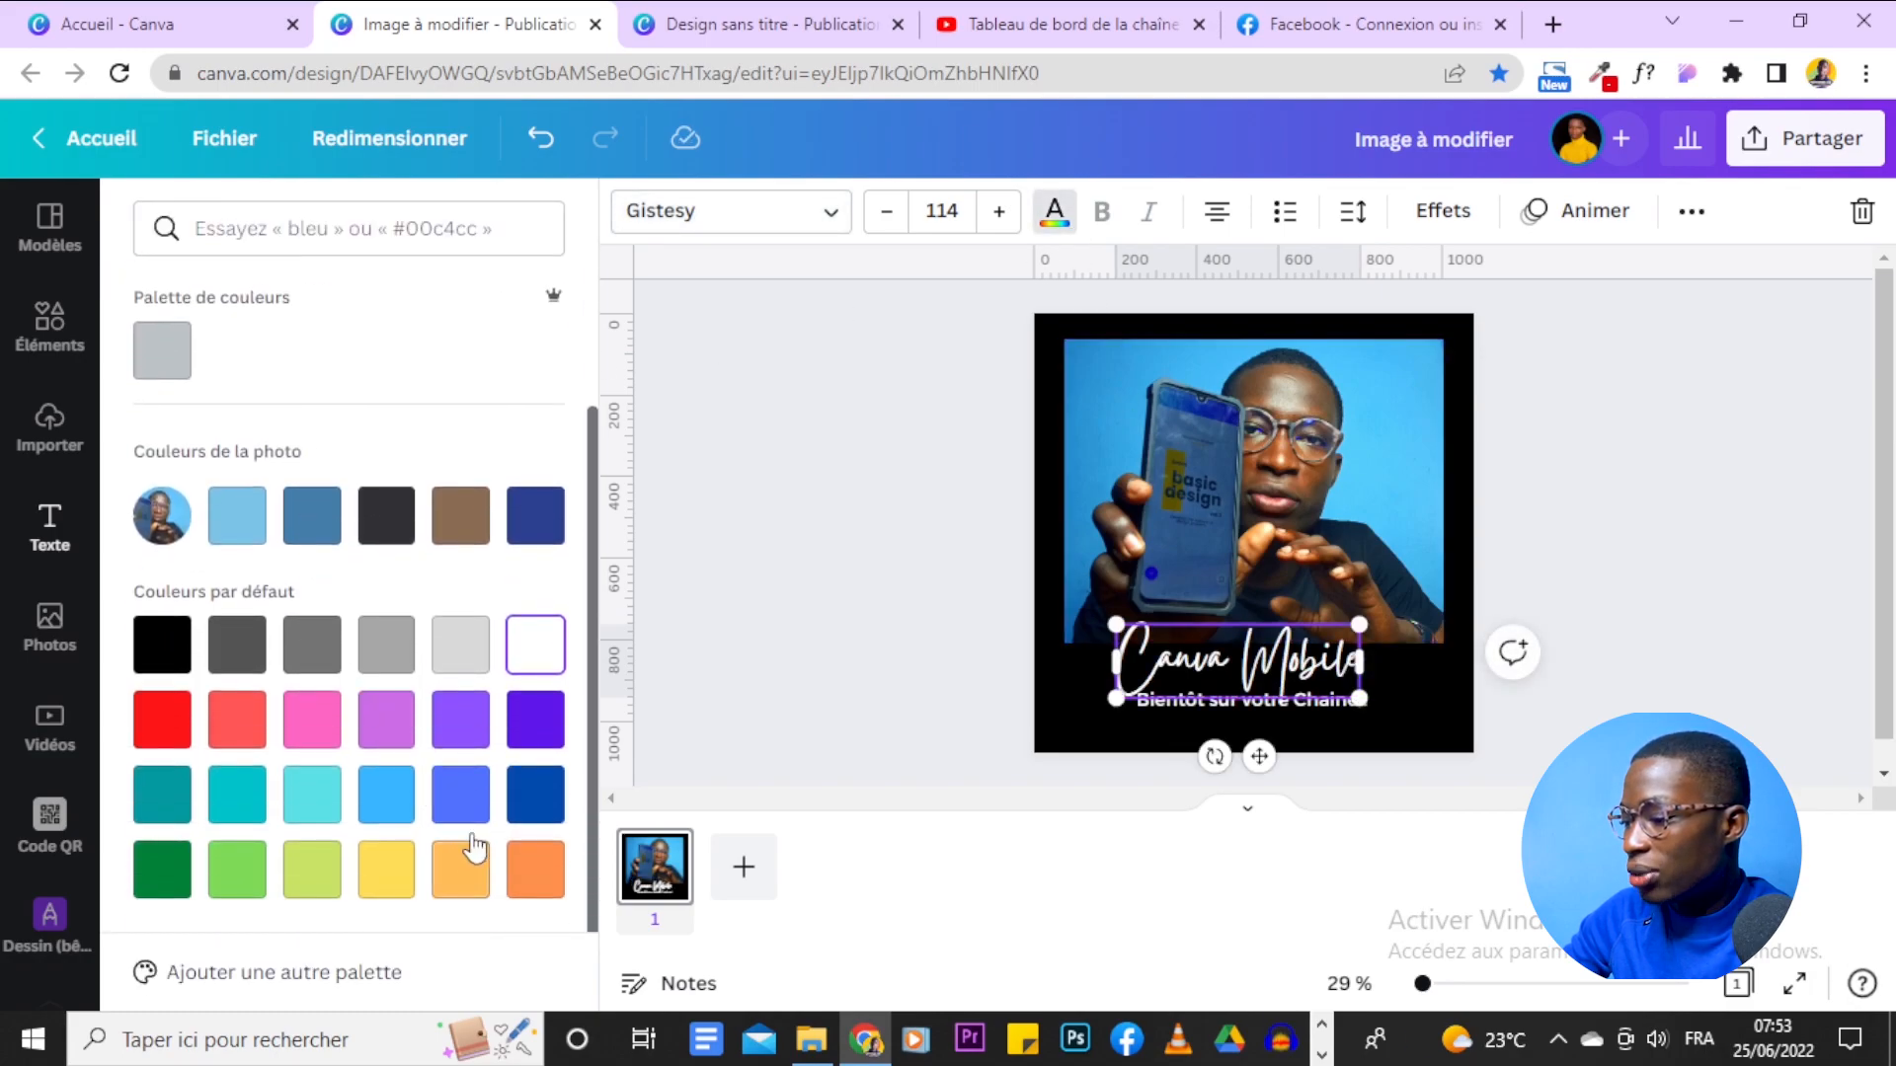
click(373, 223)
text(ffc207)
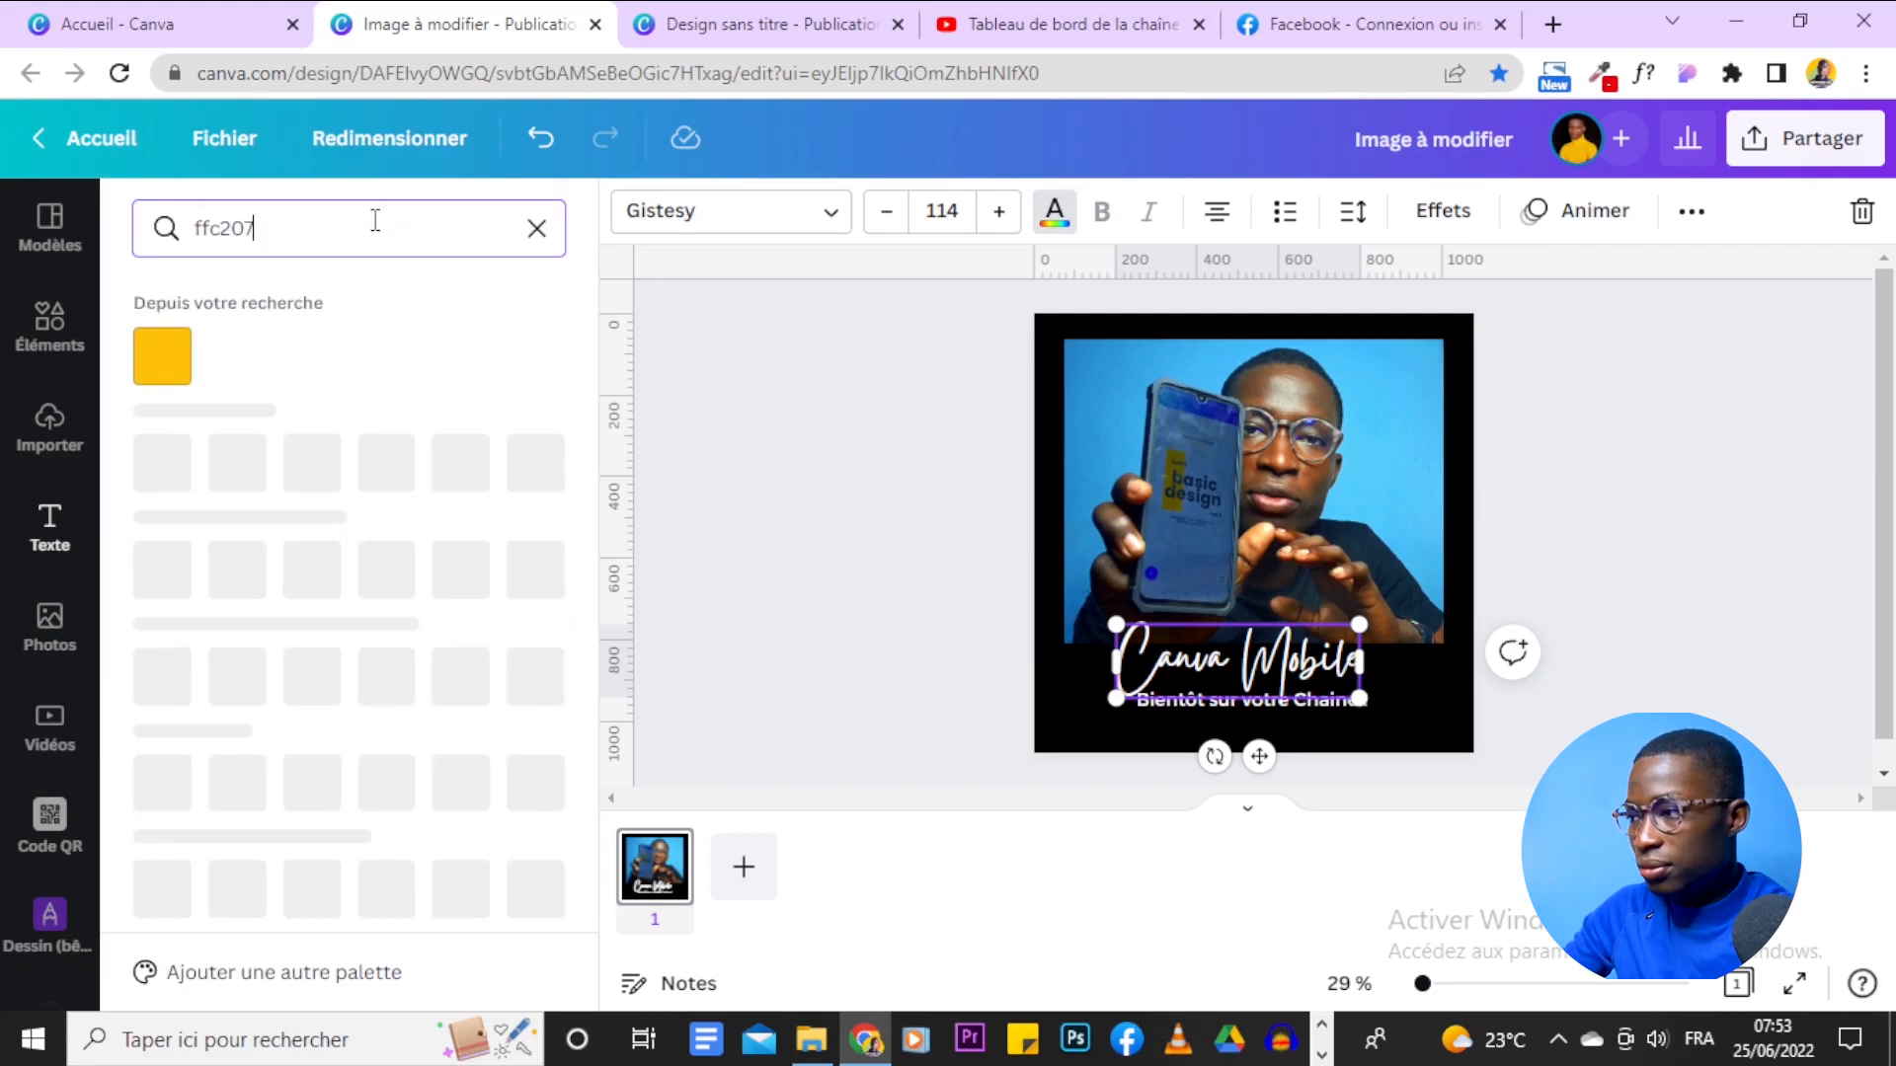
click(155, 365)
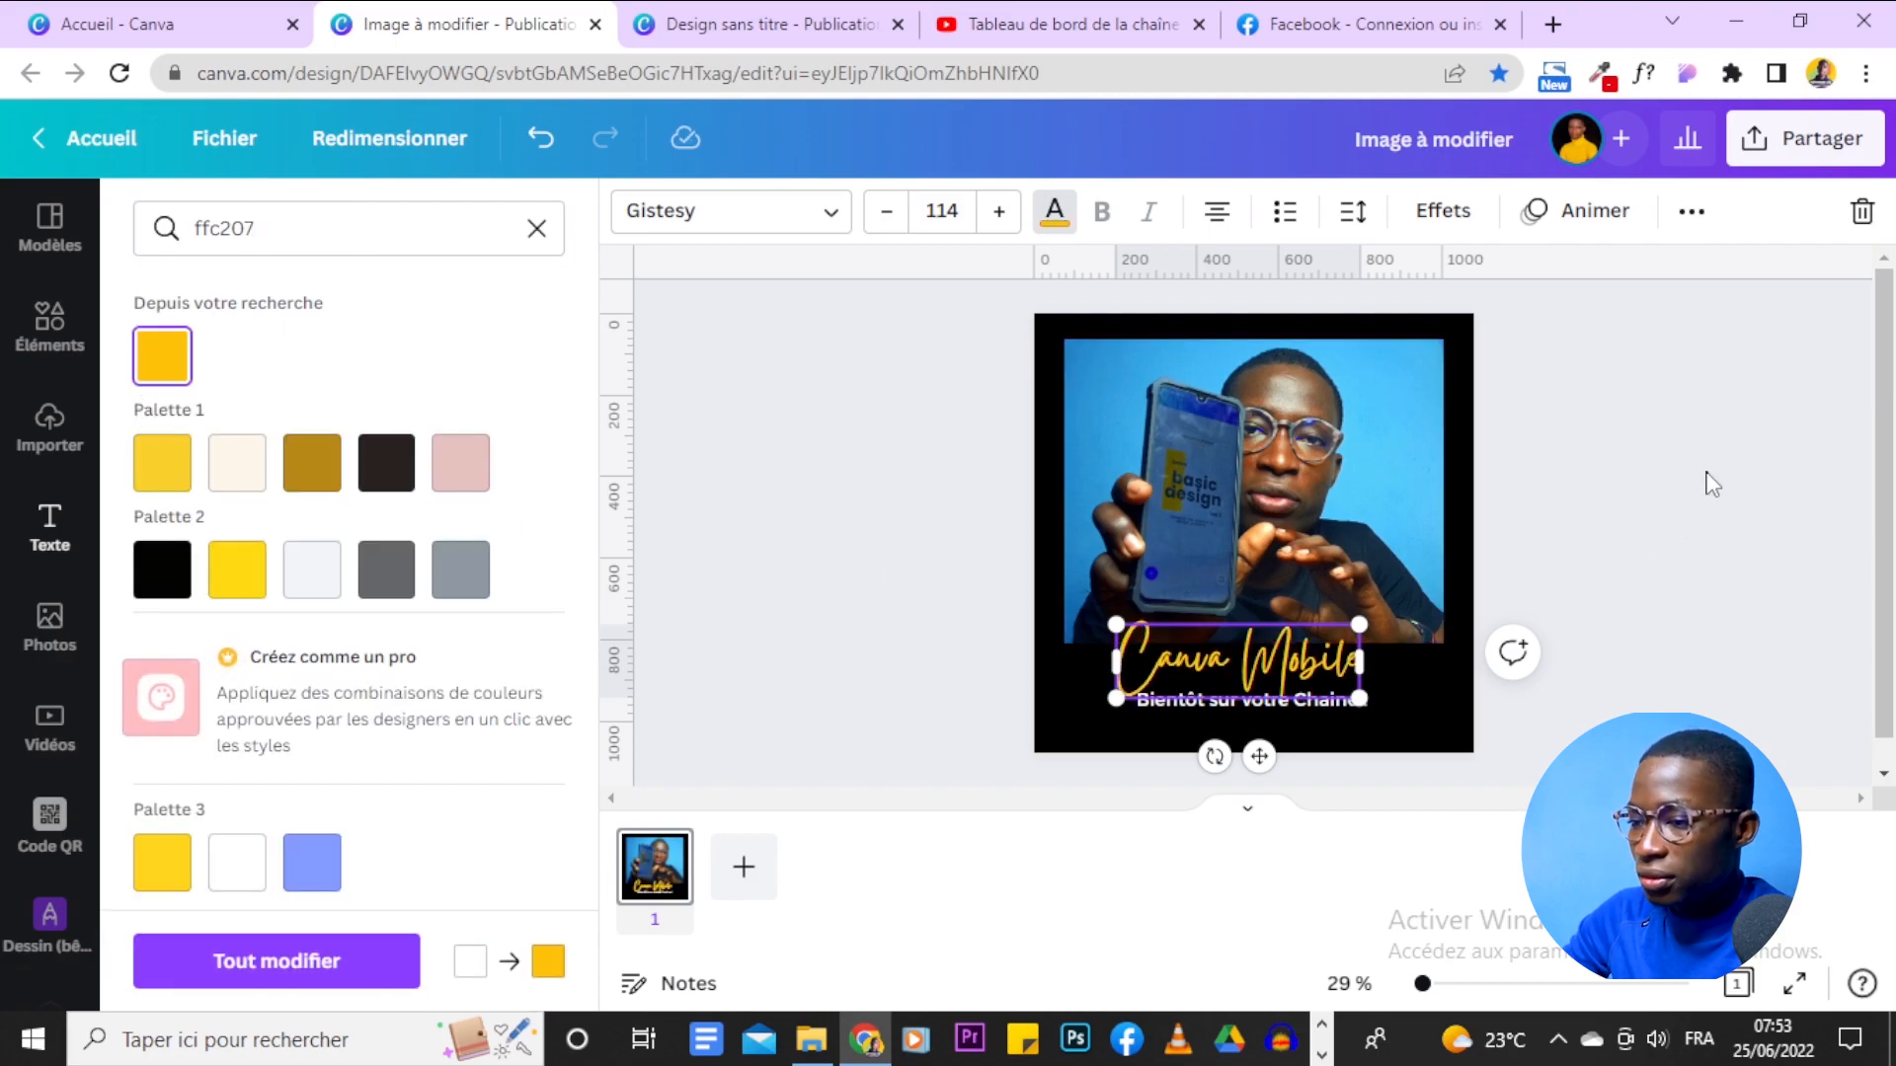
click(1705, 478)
drag(1277, 663, 1288, 663)
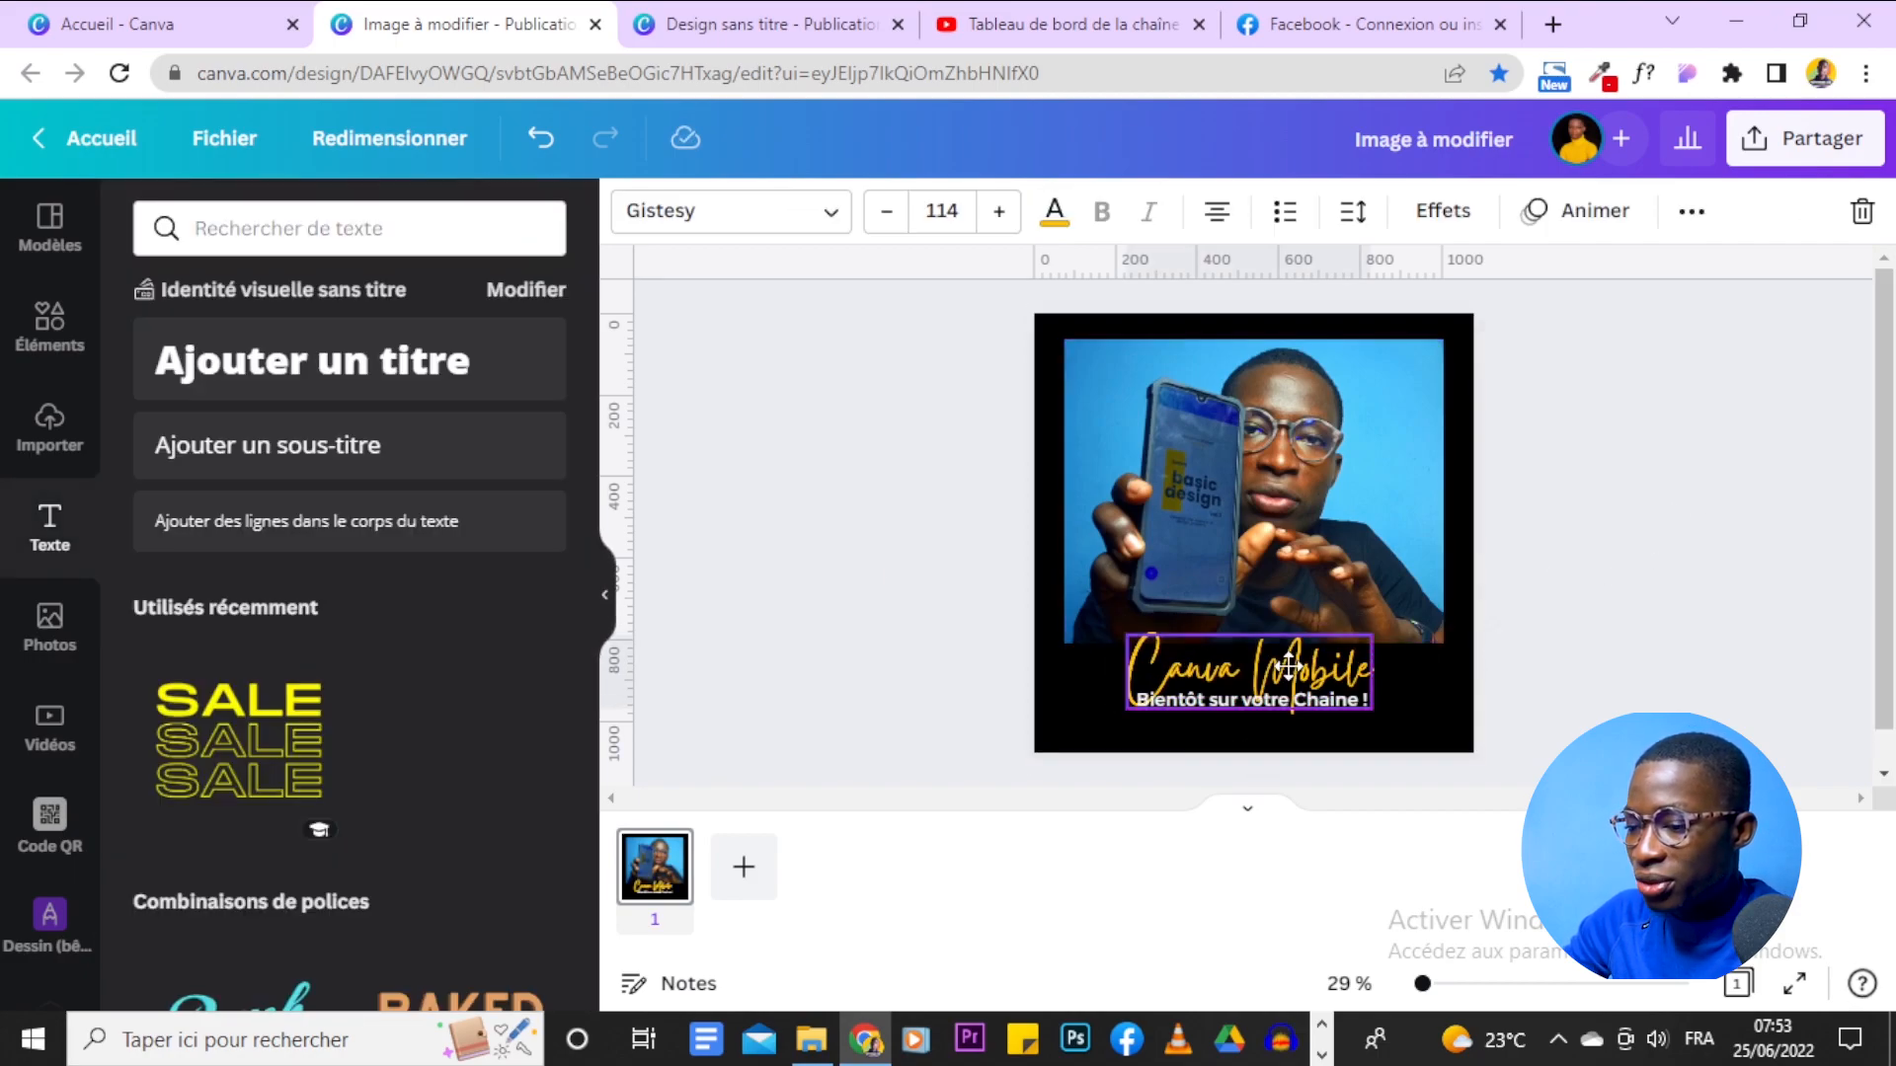
click(1673, 530)
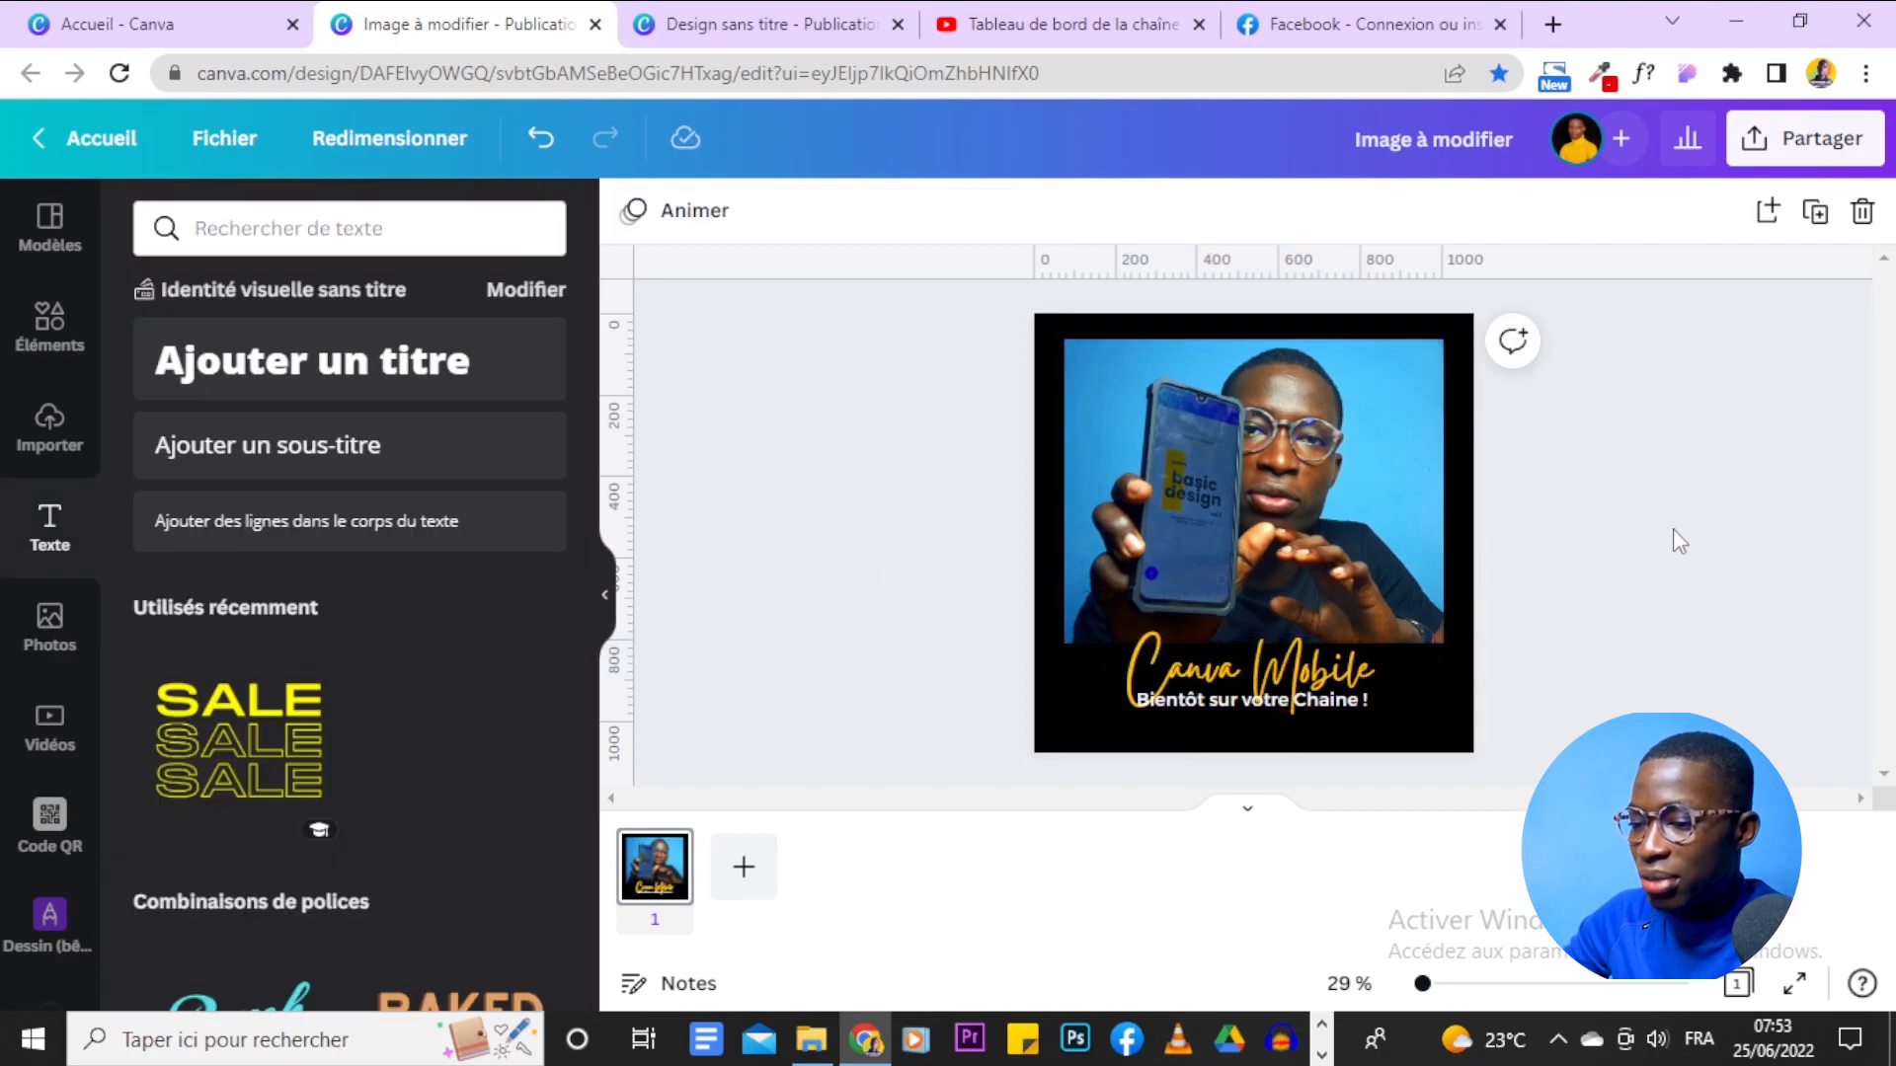
Extend the photo's lower edge slightly downward behind the "Canva Mobile" title.
click(1347, 559)
drag(1252, 651, 1252, 657)
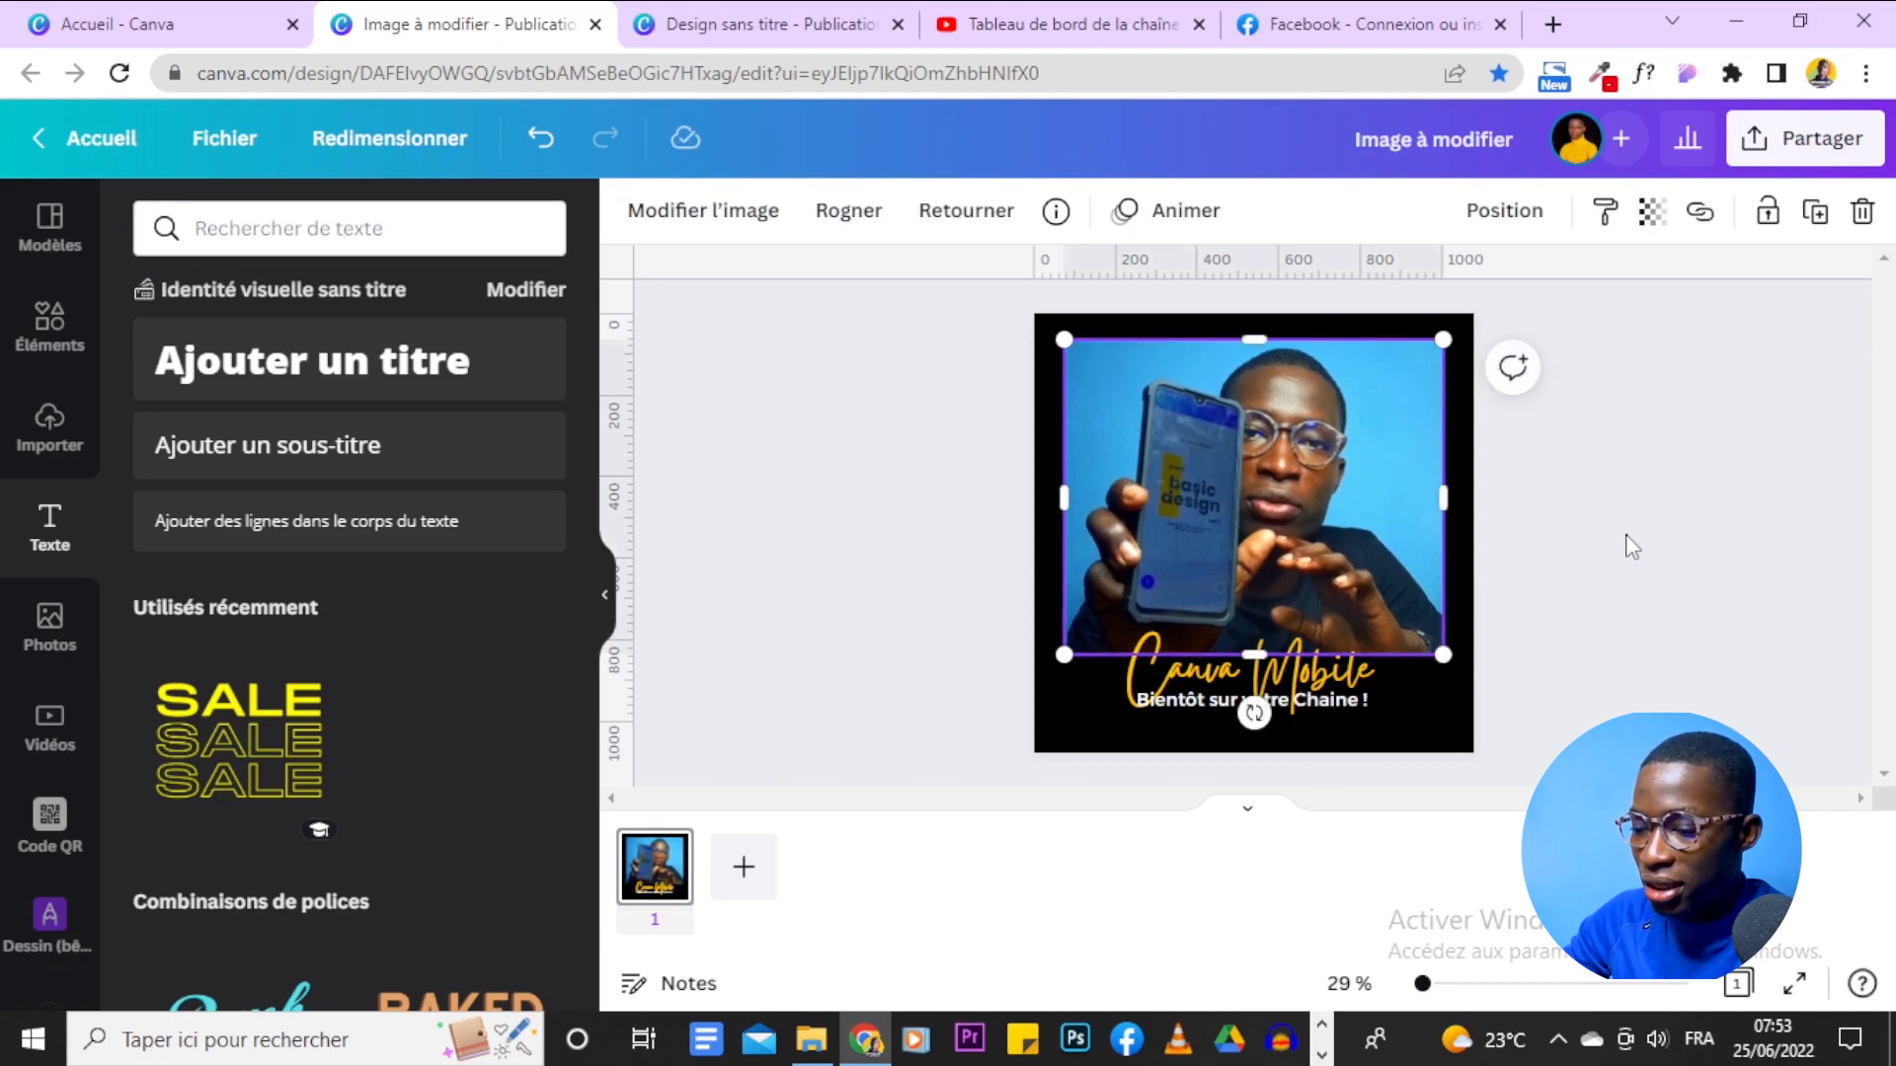
click(1625, 543)
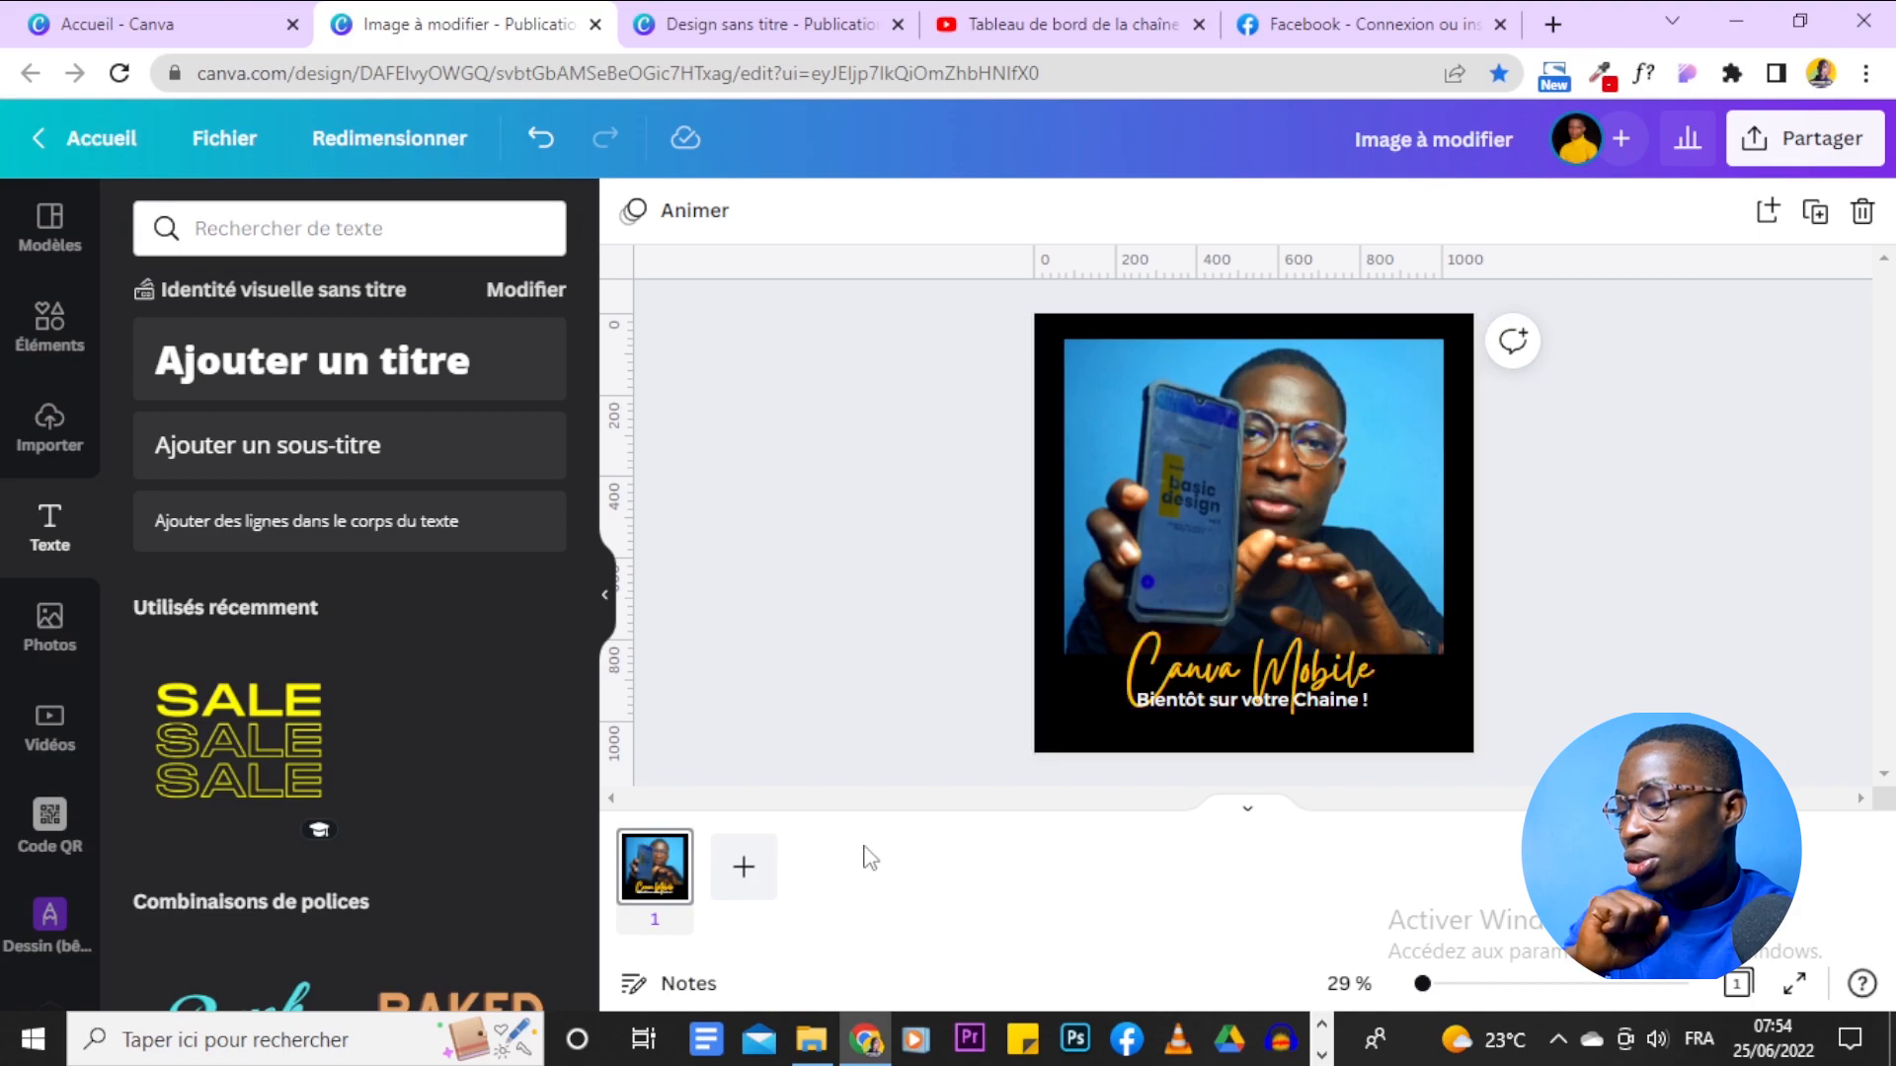
Place the uploaded original photo toward the right on a new second page, and return to the first page to compare.
click(744, 866)
click(47, 431)
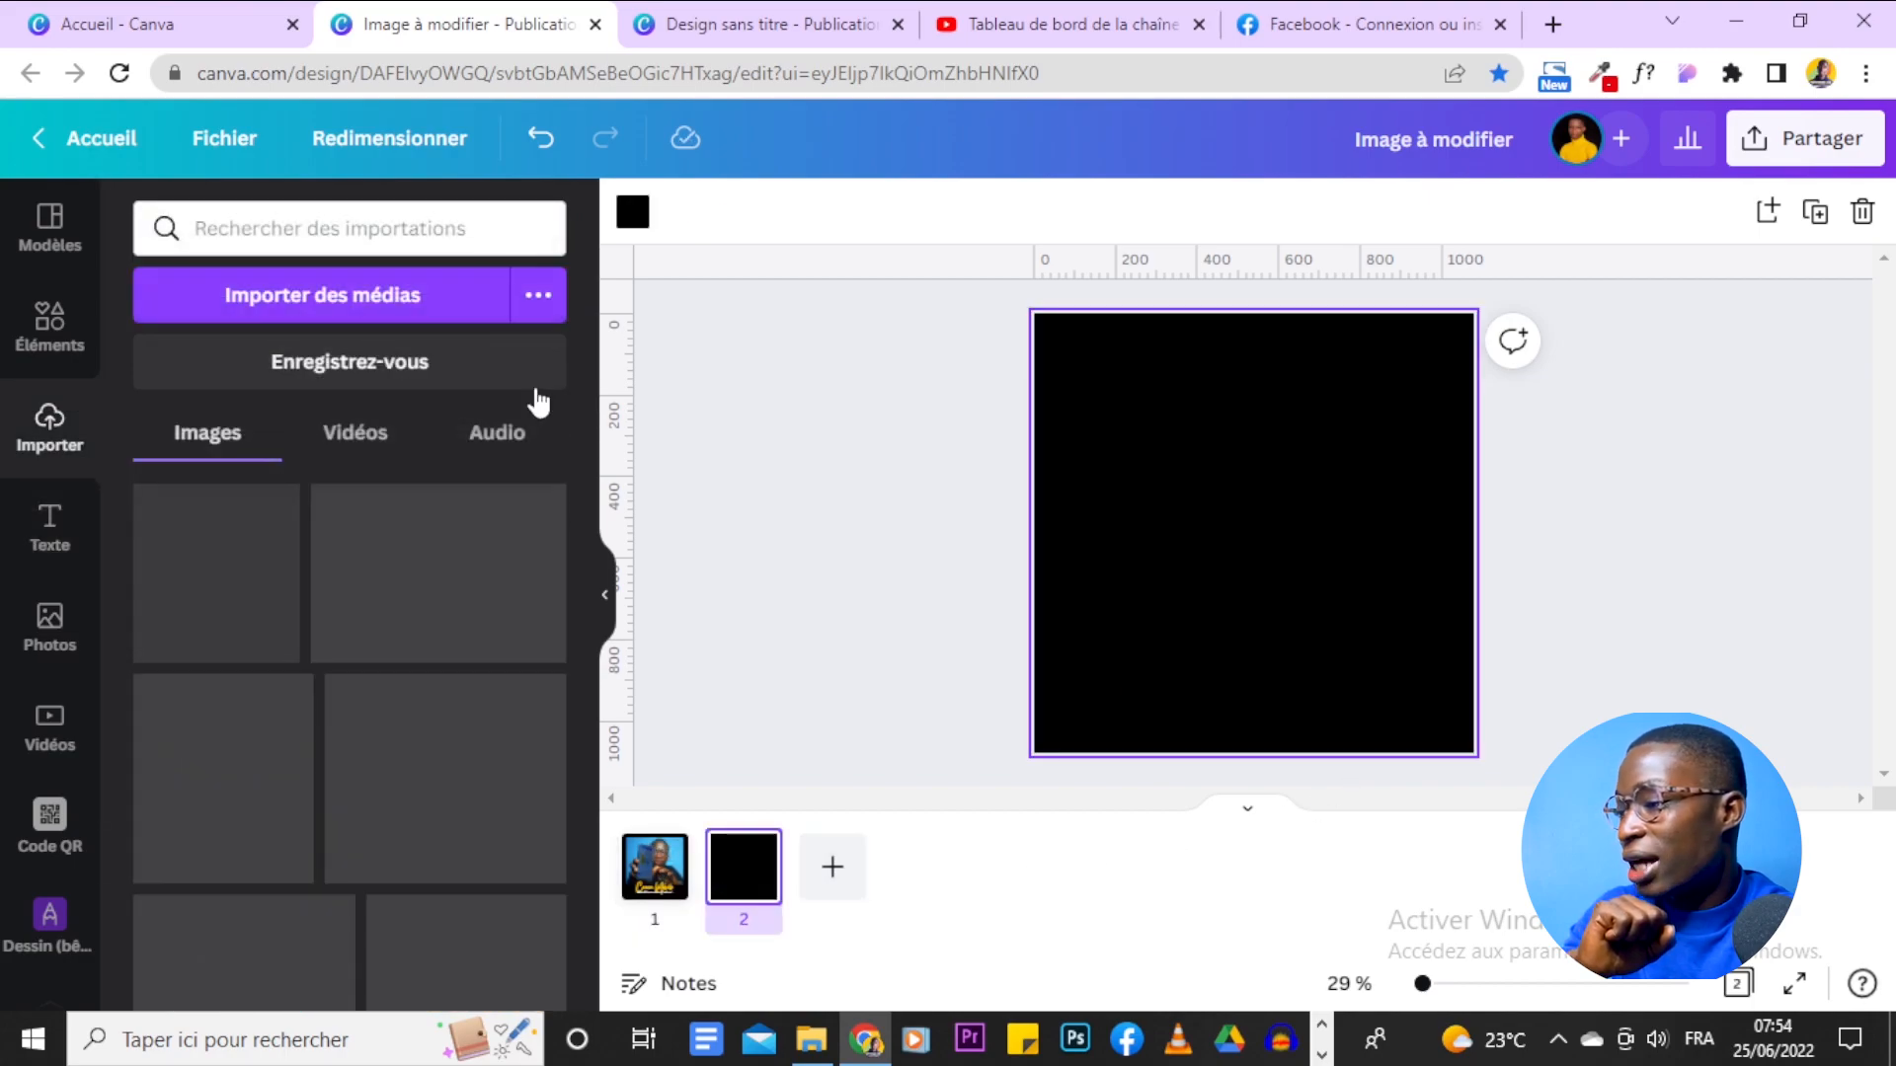
click(303, 594)
drag(1345, 530, 1448, 531)
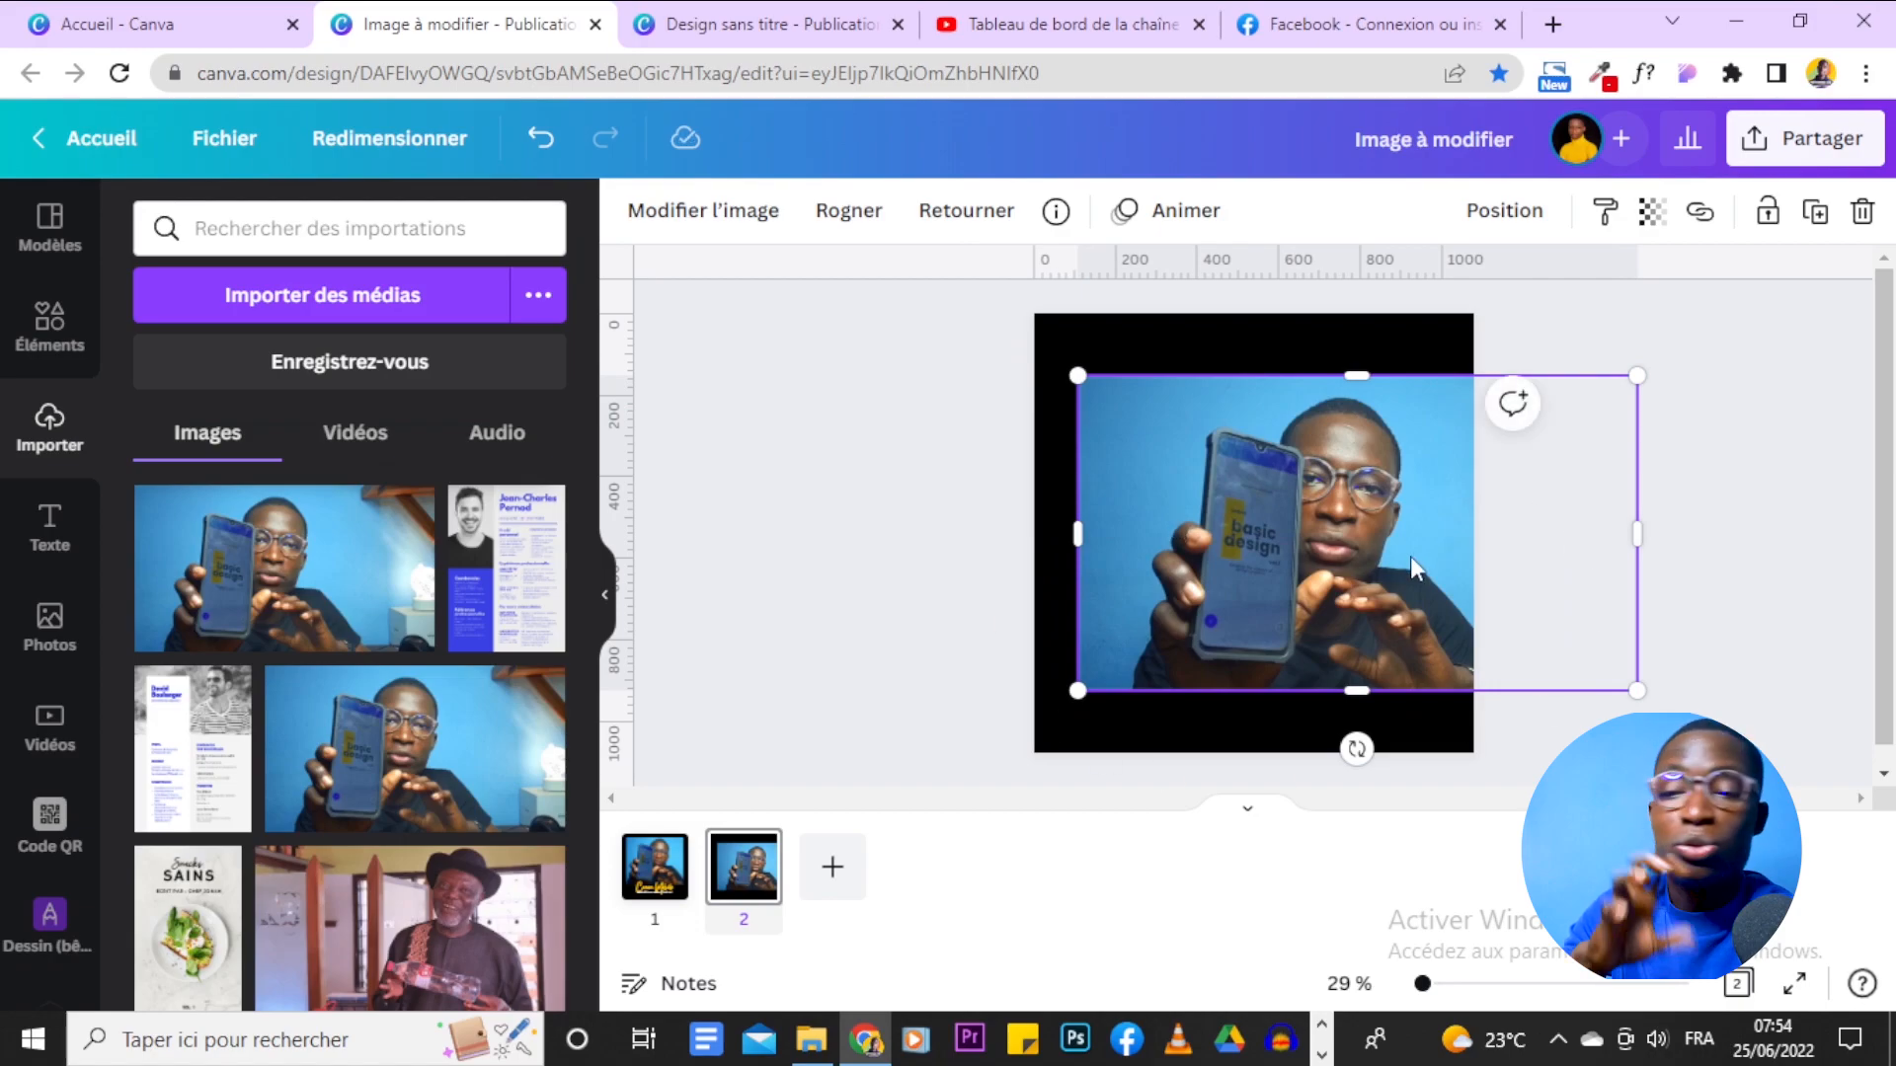
click(680, 869)
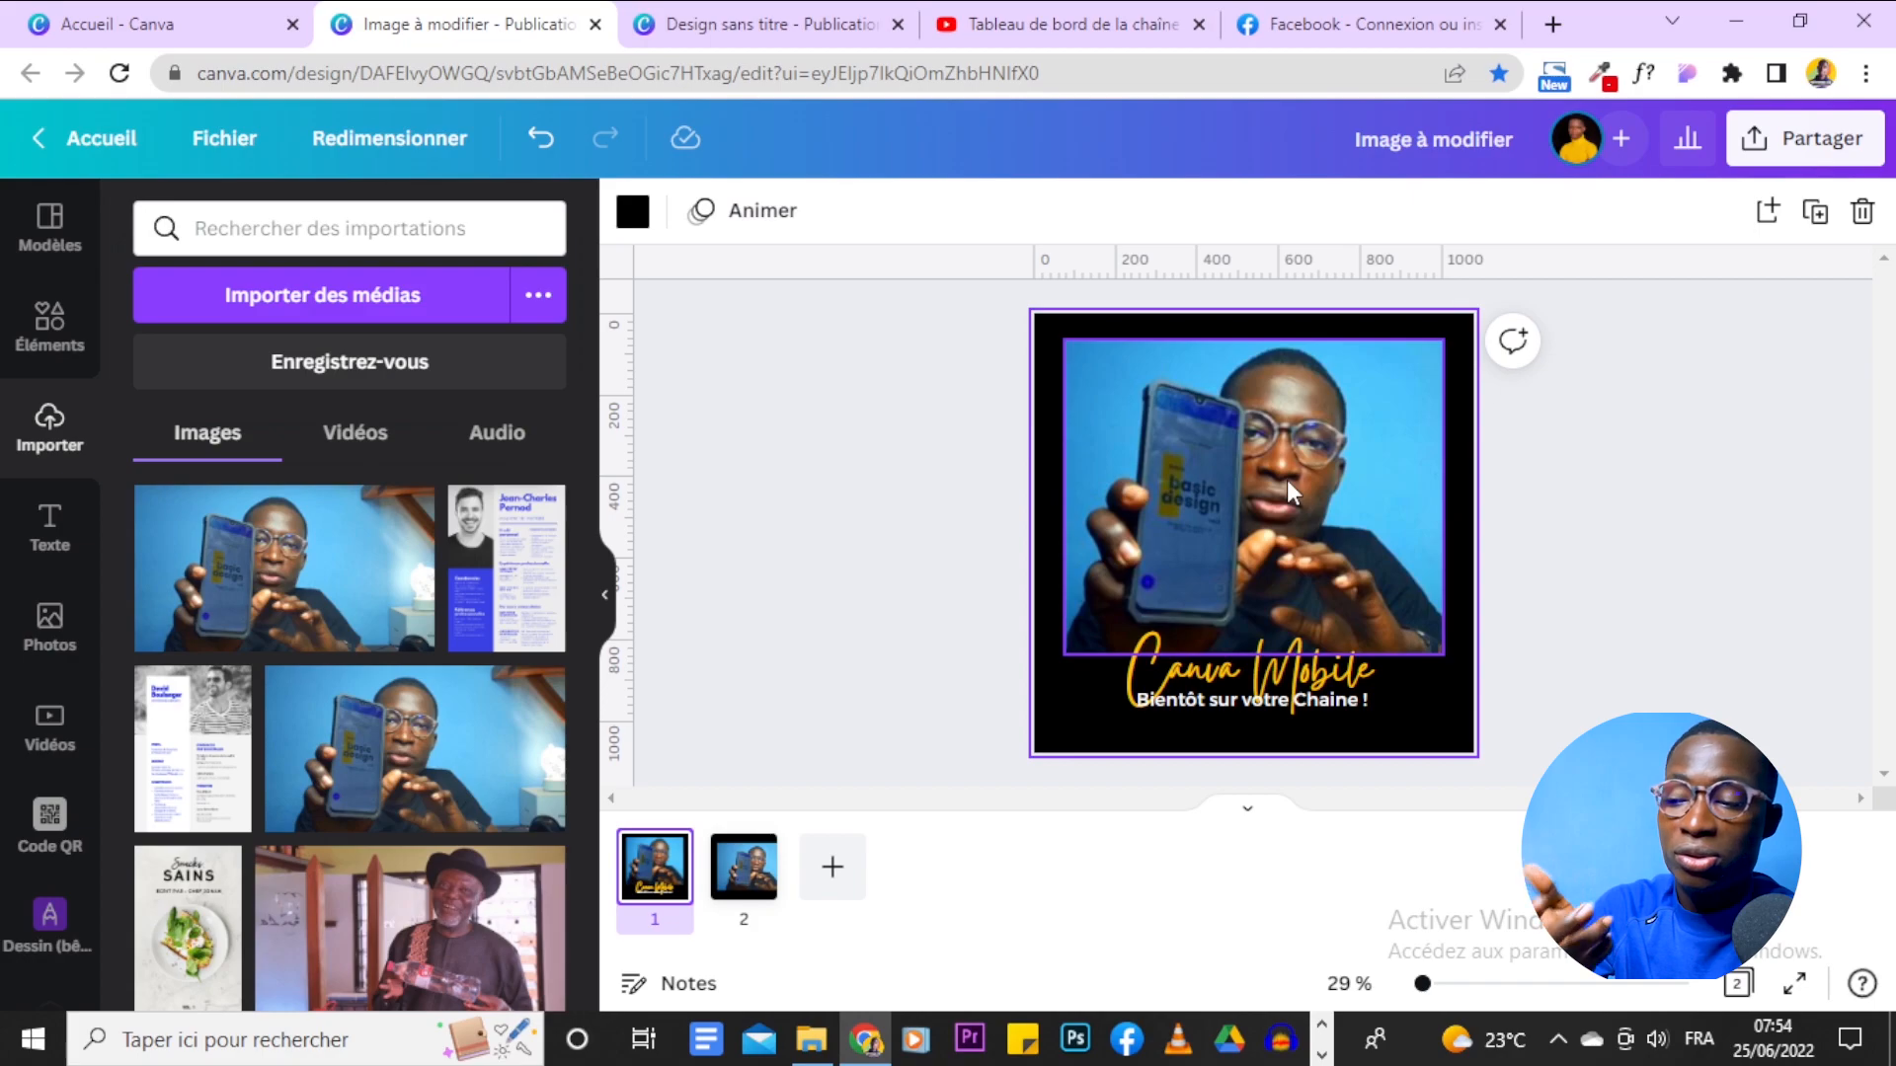